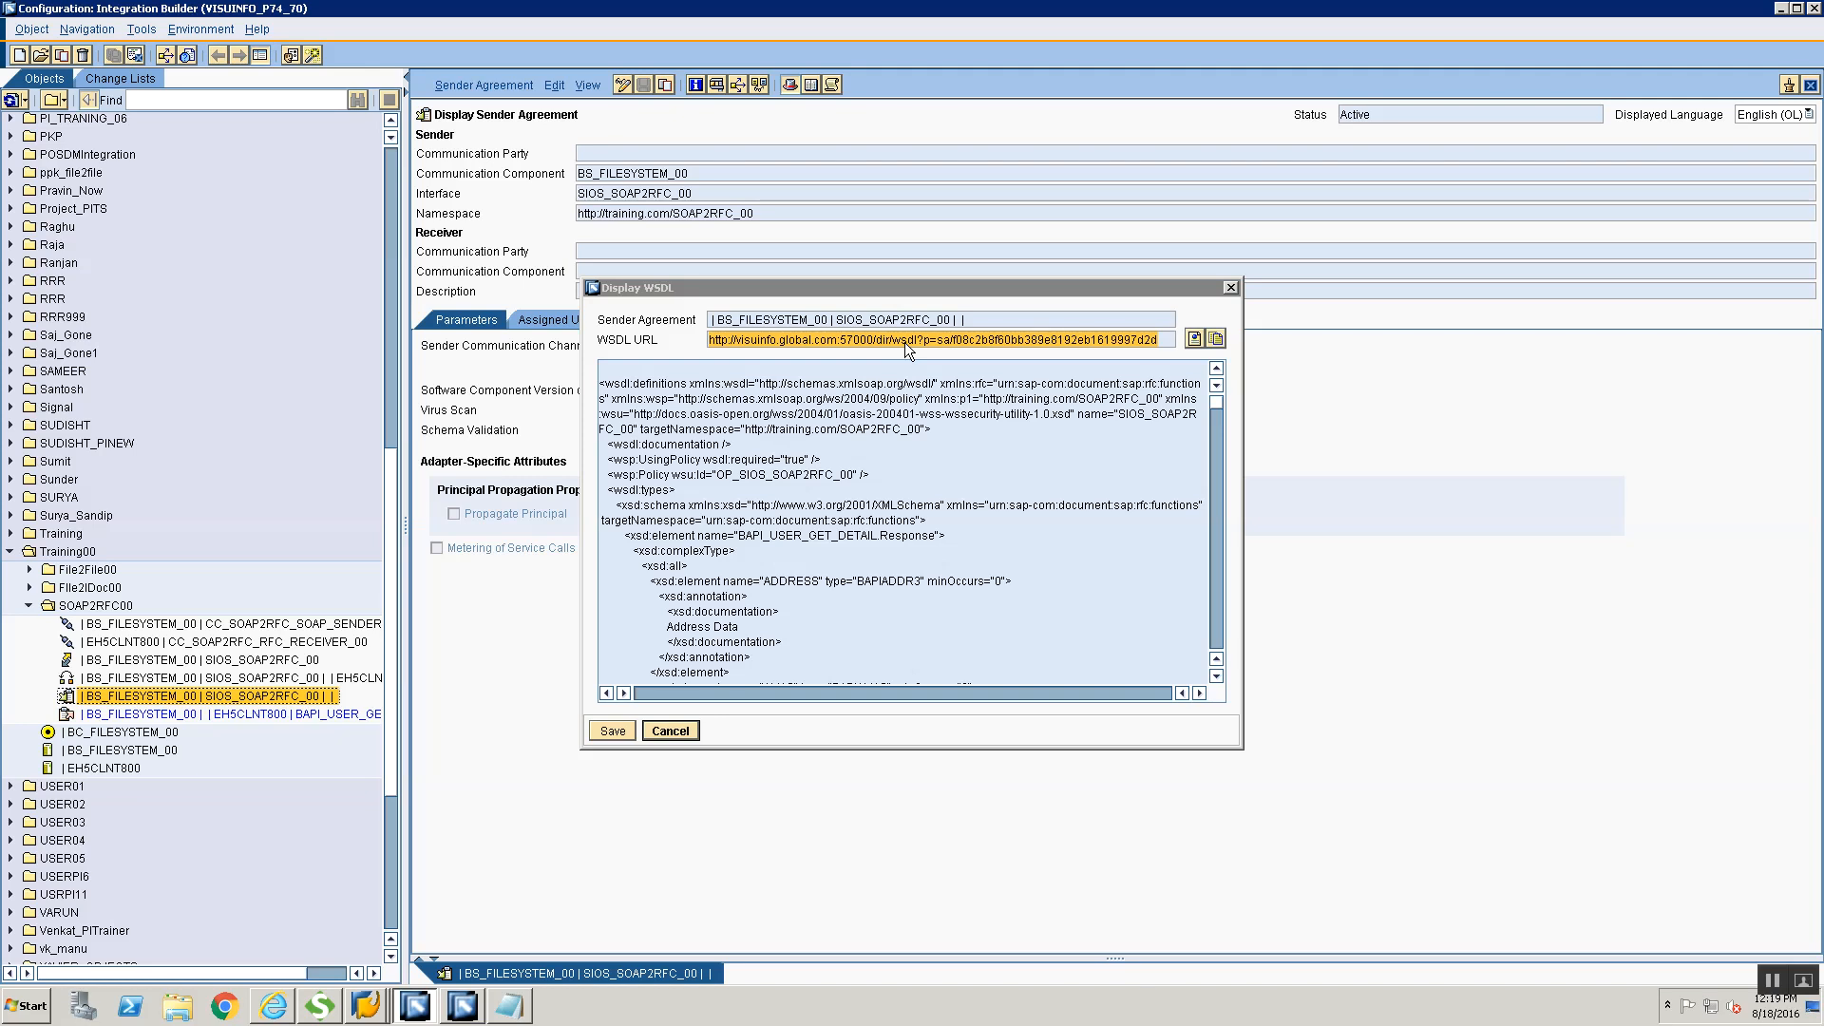
# Display the WSDL of the BS_FILESYSTEM_00 | SIOS_SOAP2RFC_00 sender agreement, copy its WSDL URL and close the display
pyautogui.click(905, 342)
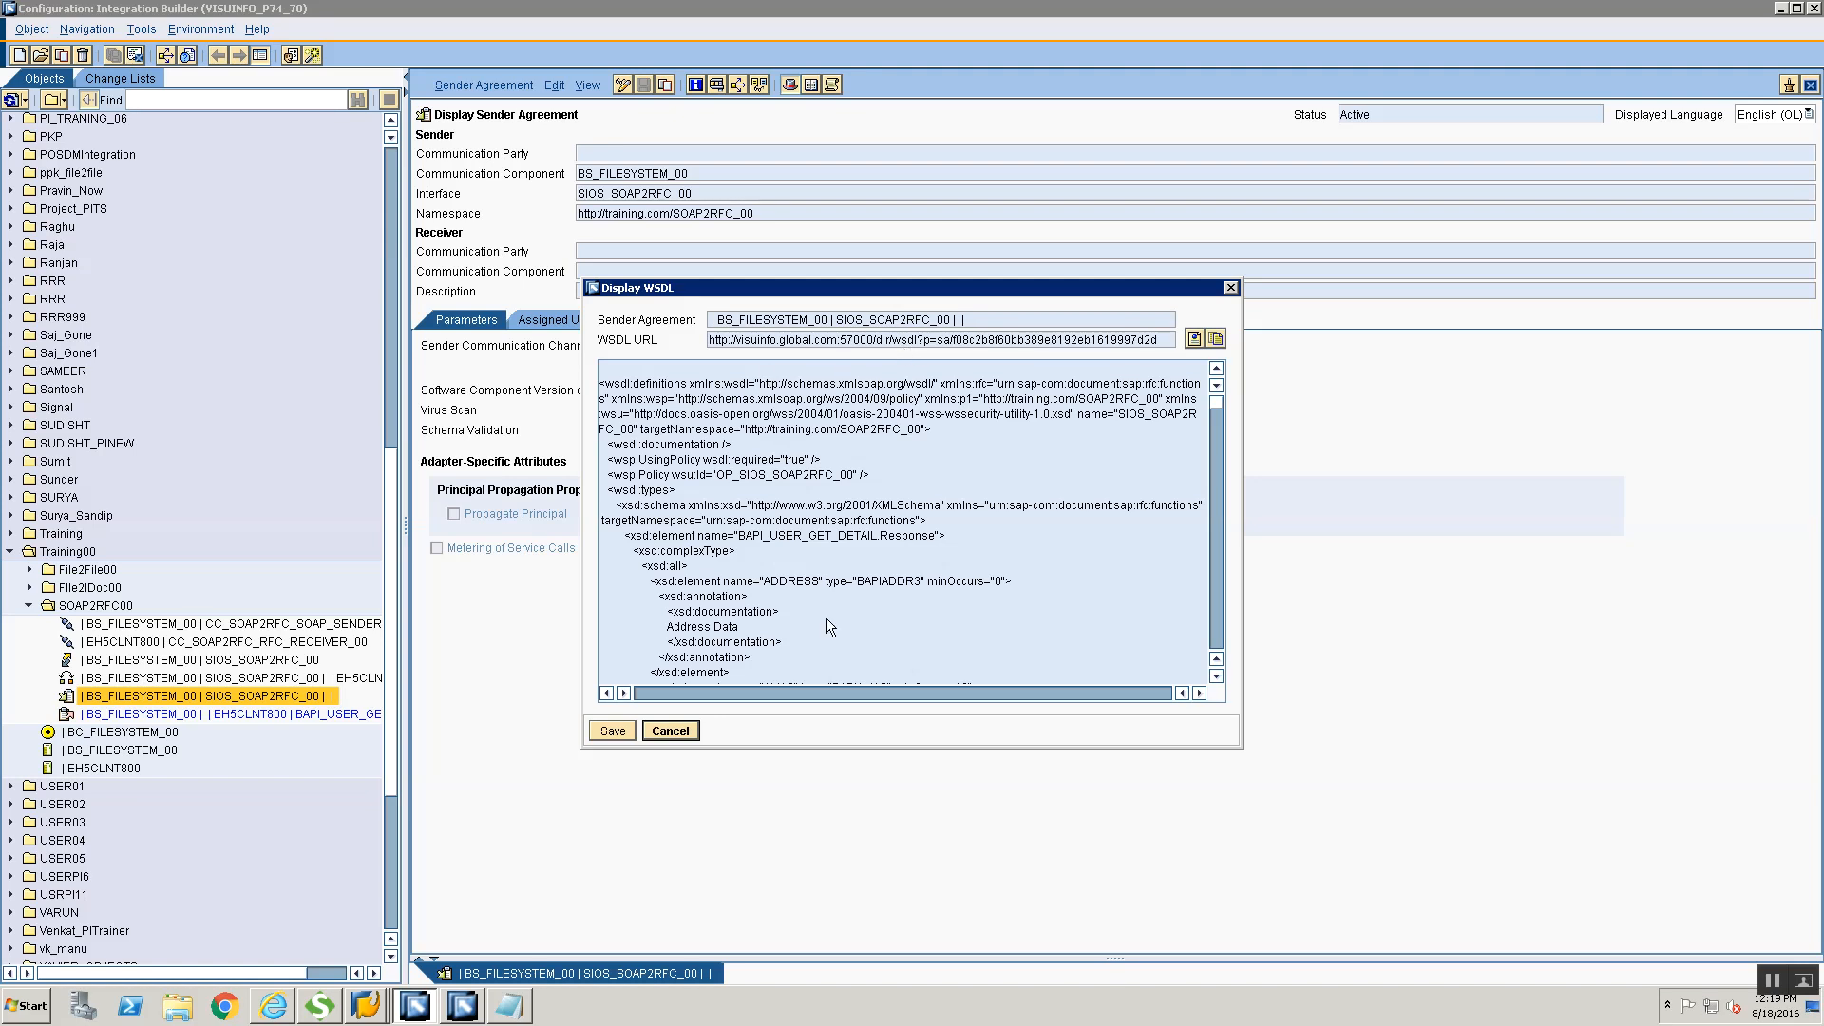
pyautogui.click(678, 728)
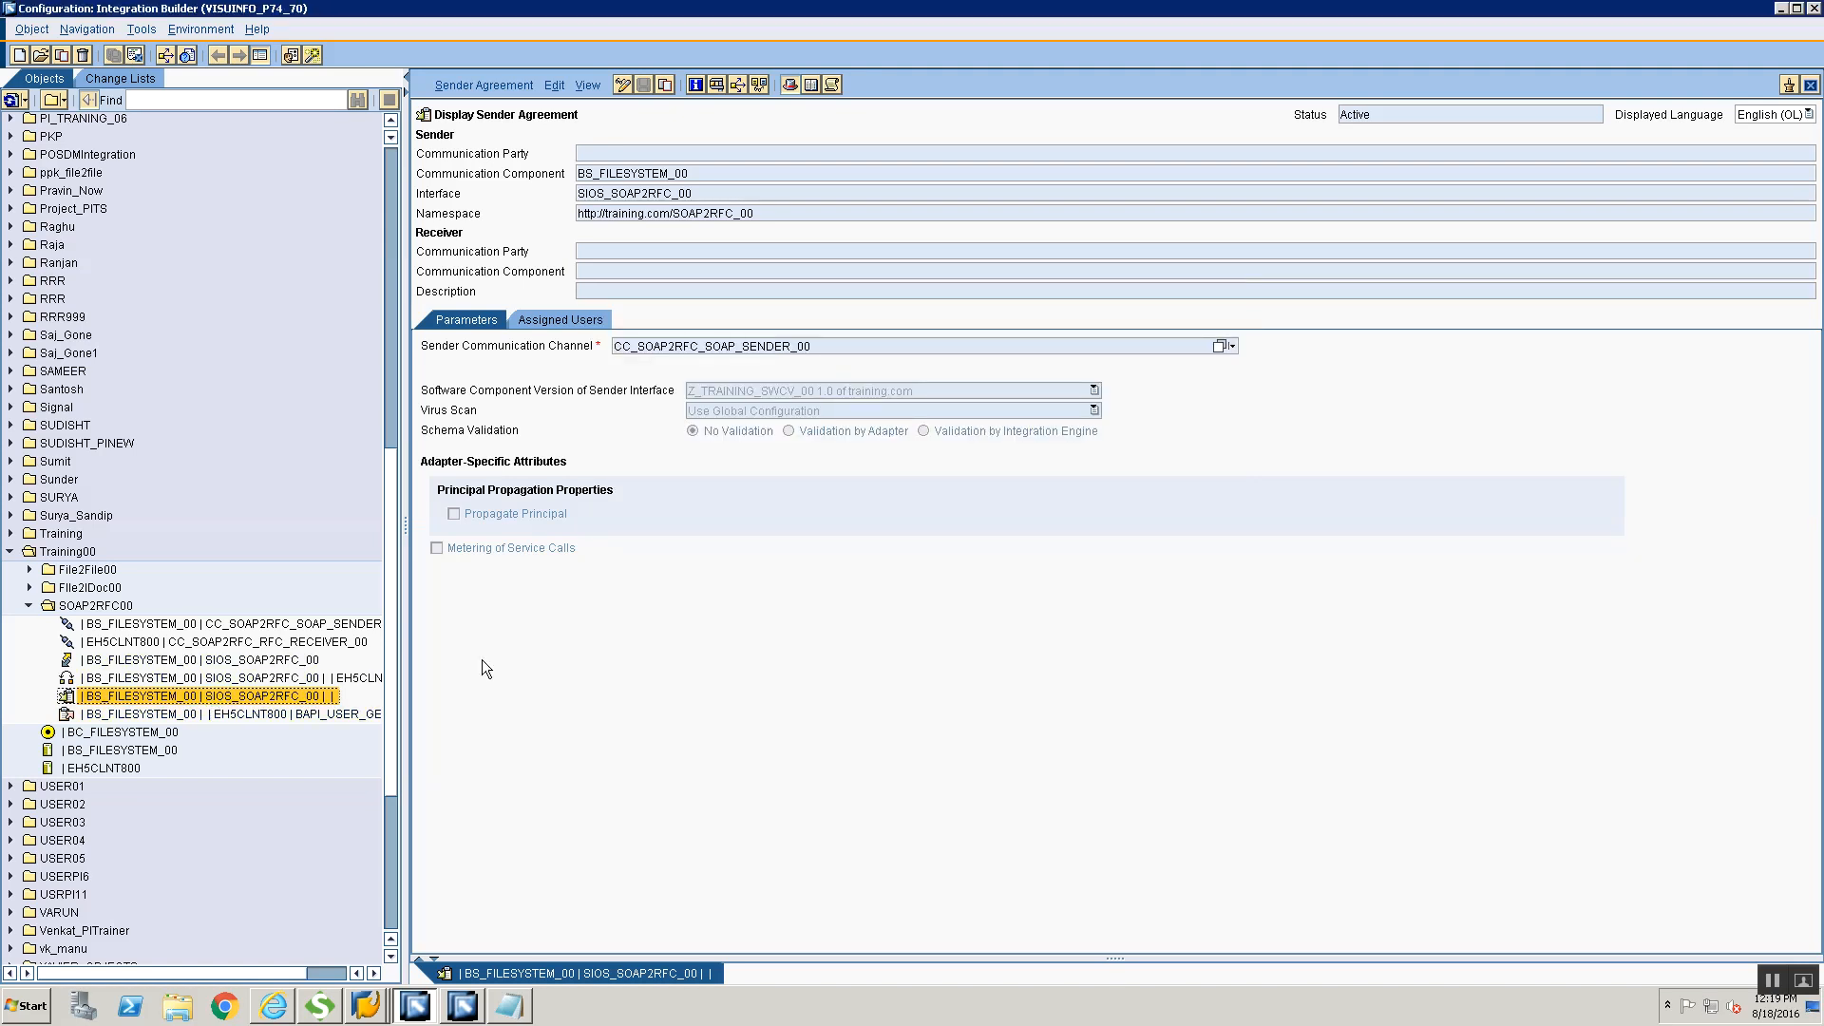
pyautogui.click(509, 85)
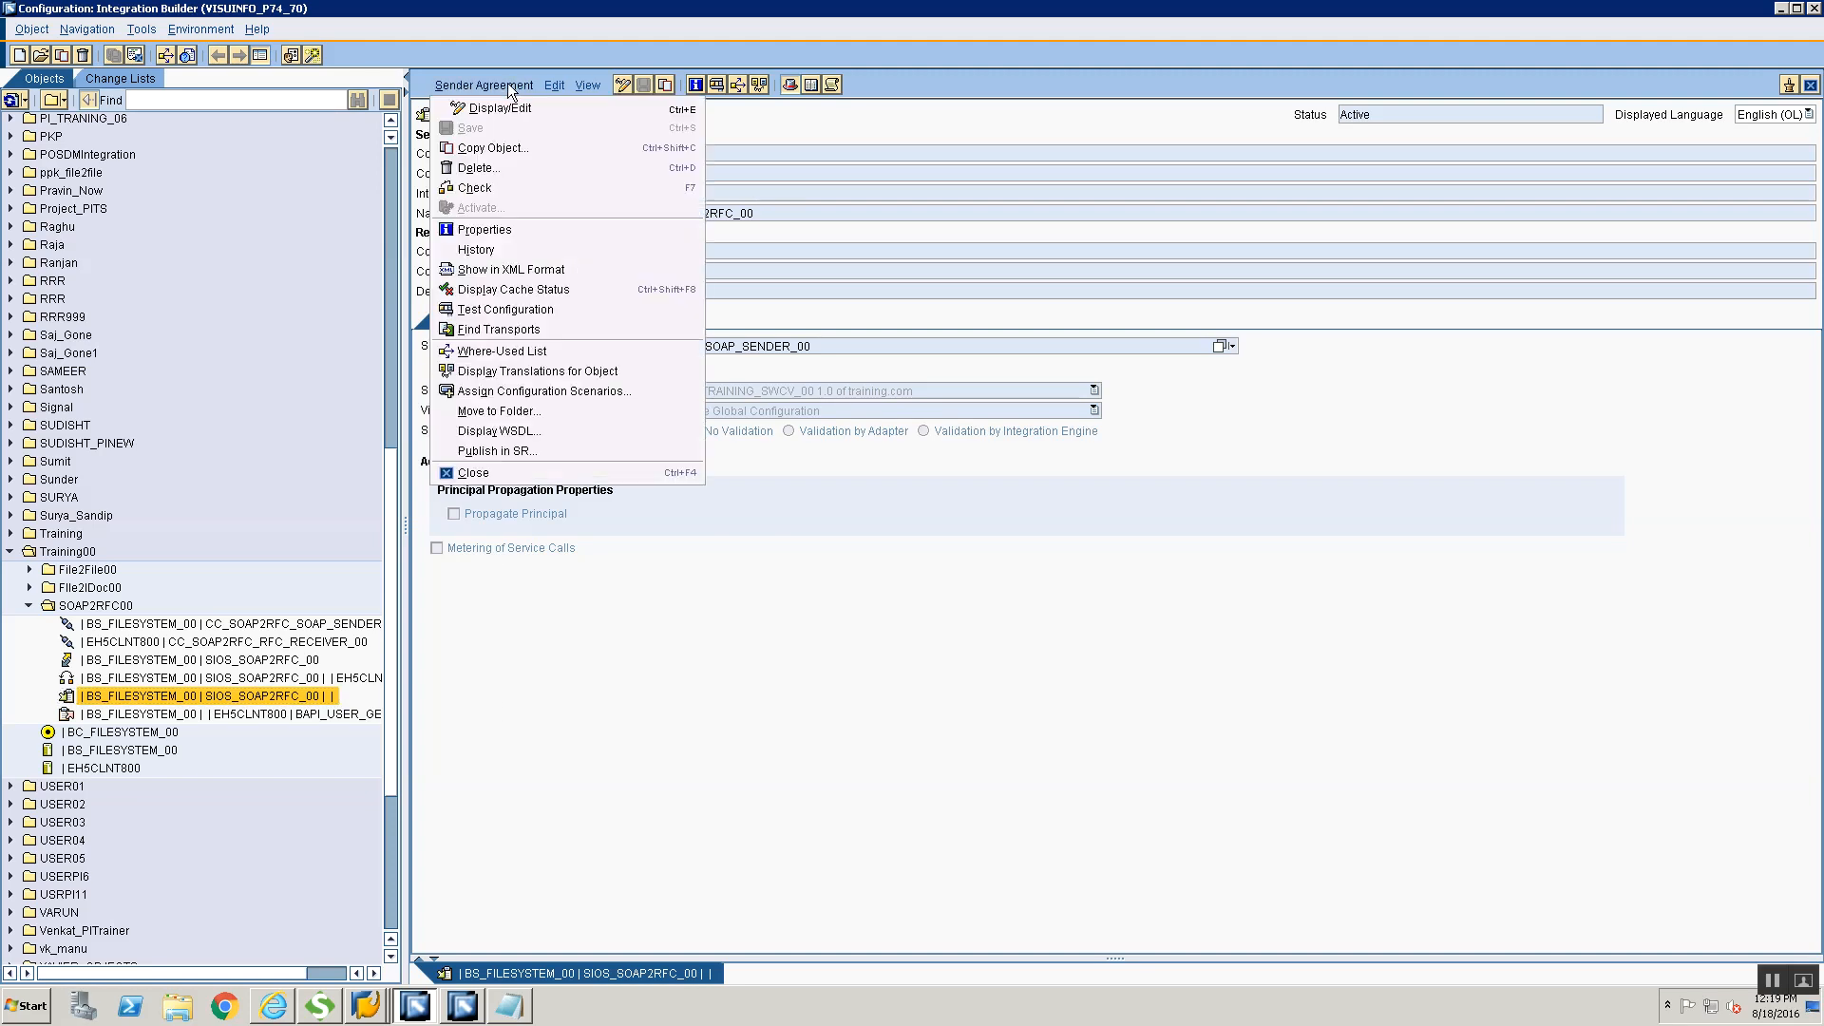
pyautogui.click(500, 432)
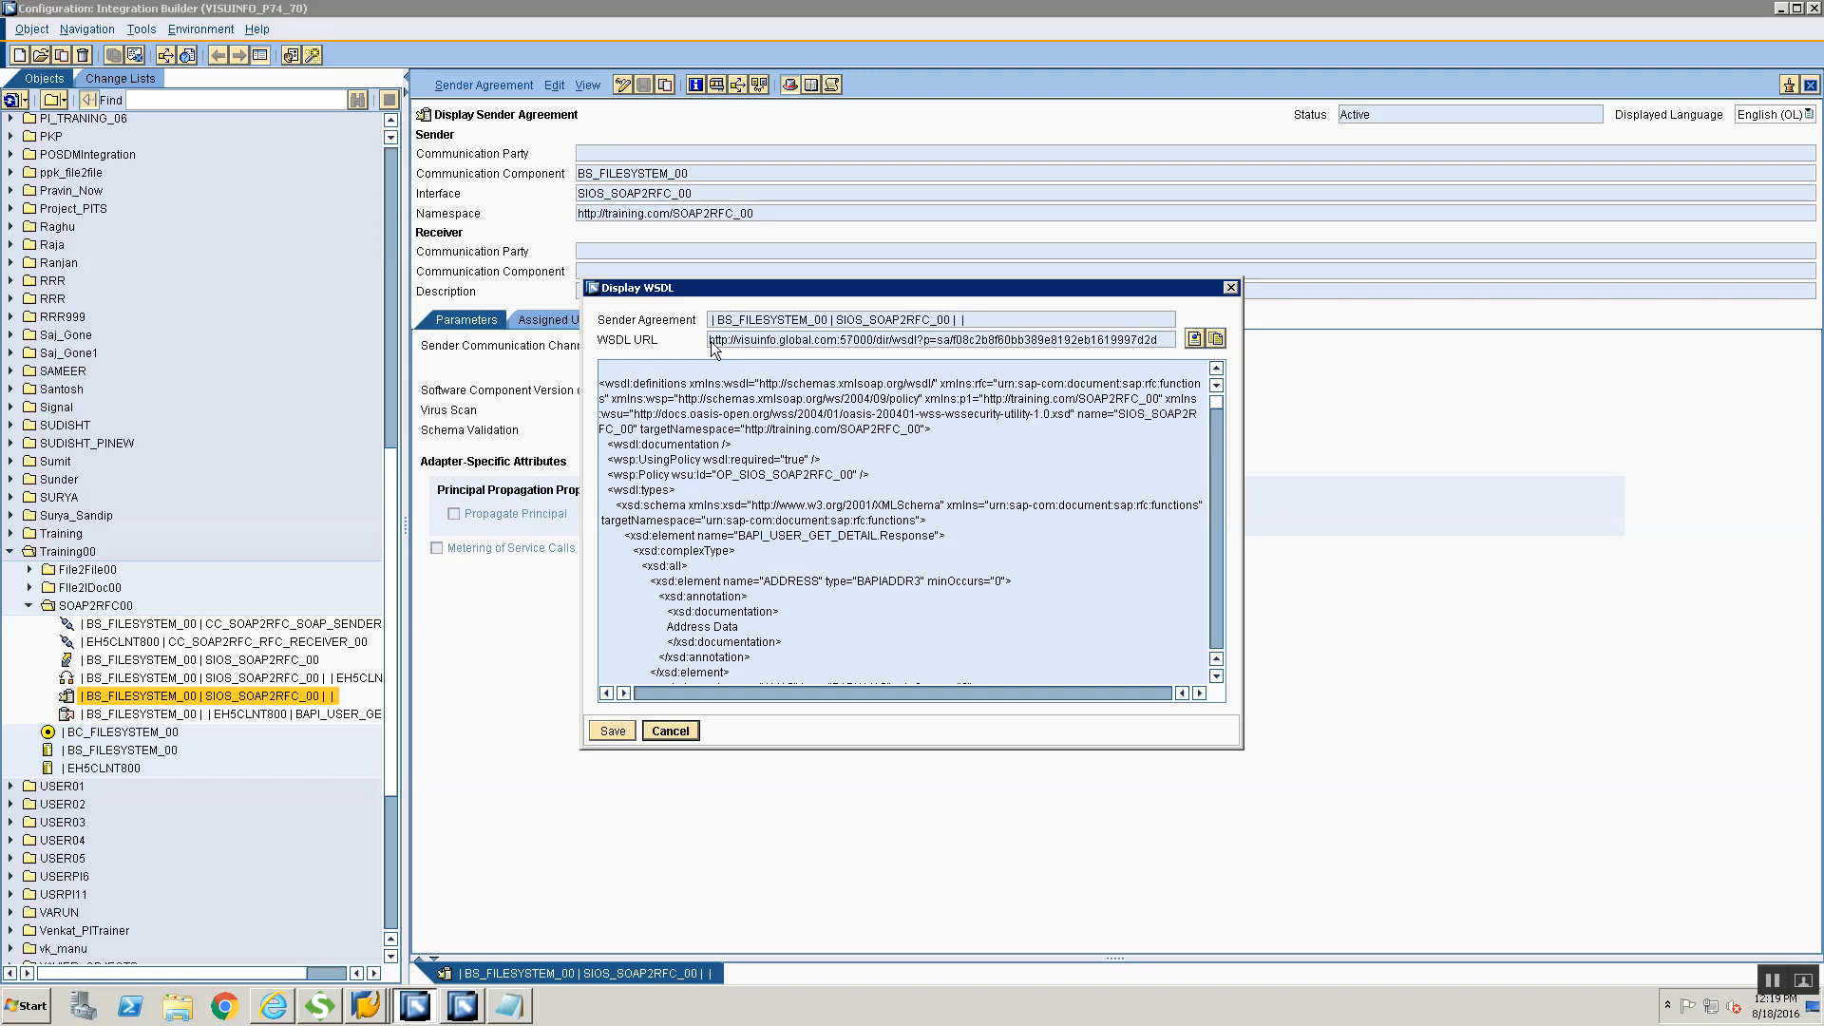
pyautogui.click(1186, 345)
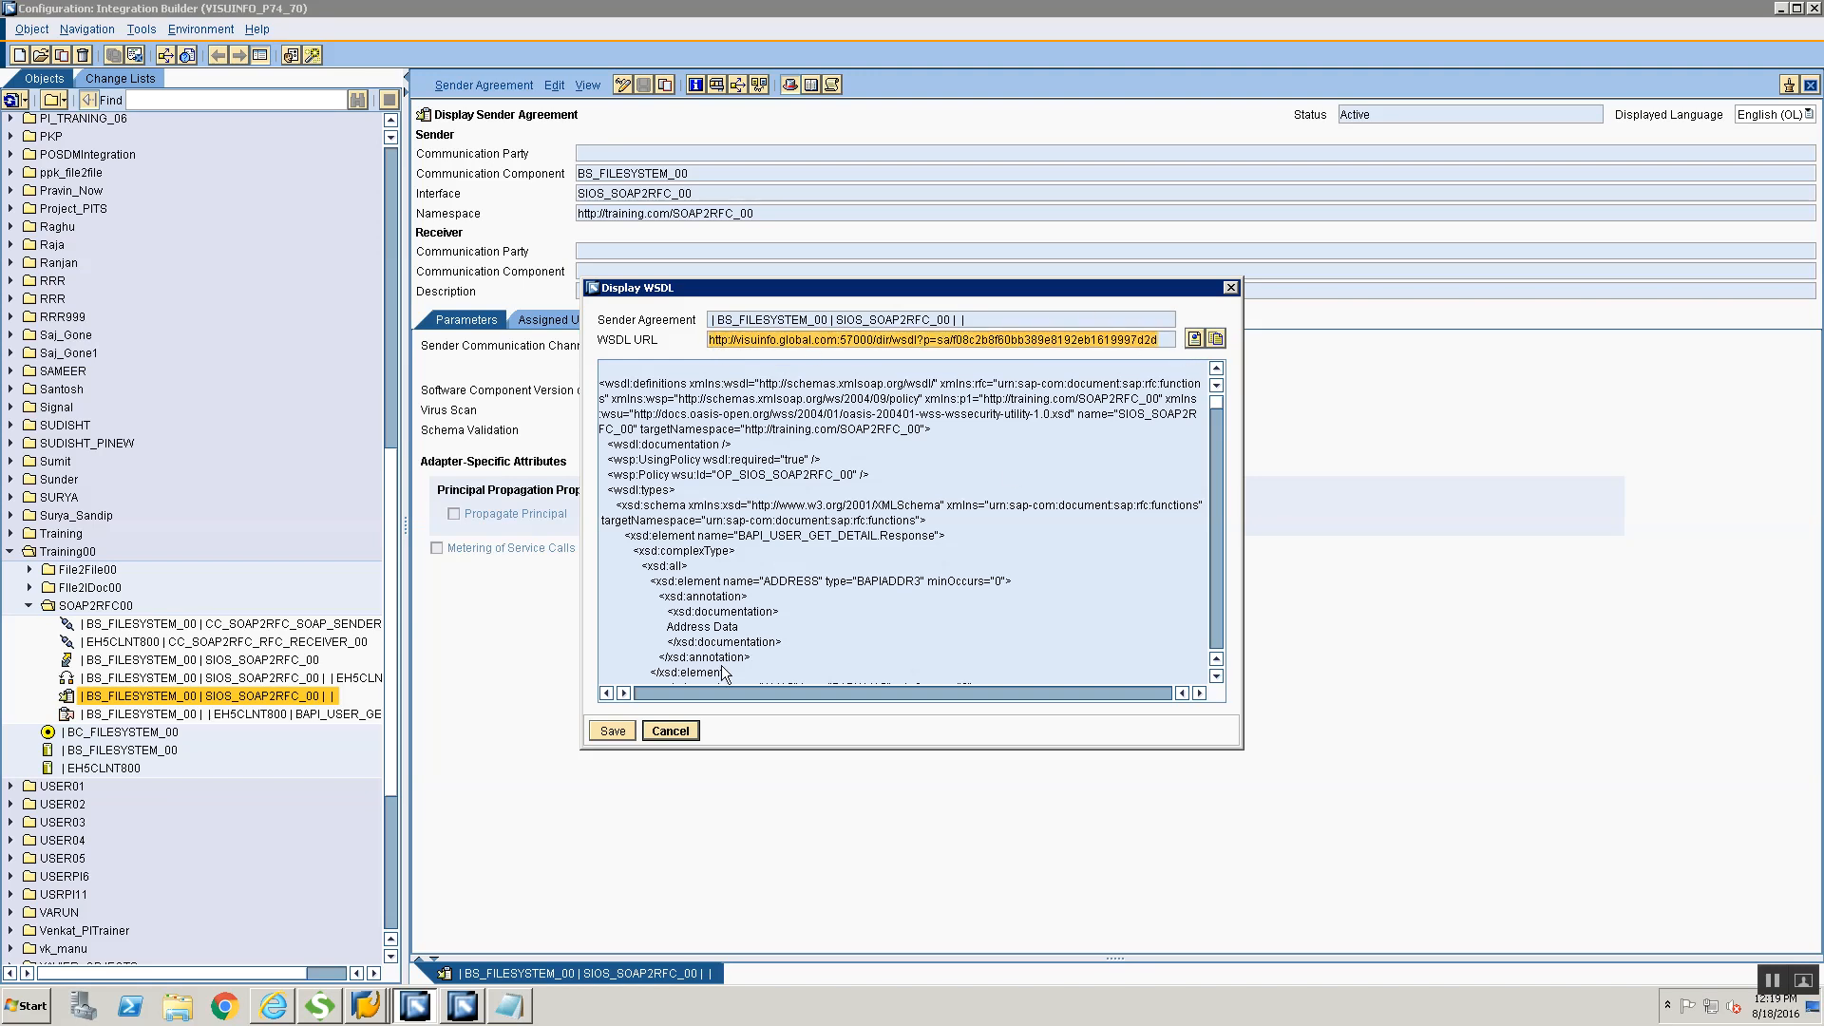
pyautogui.click(671, 732)
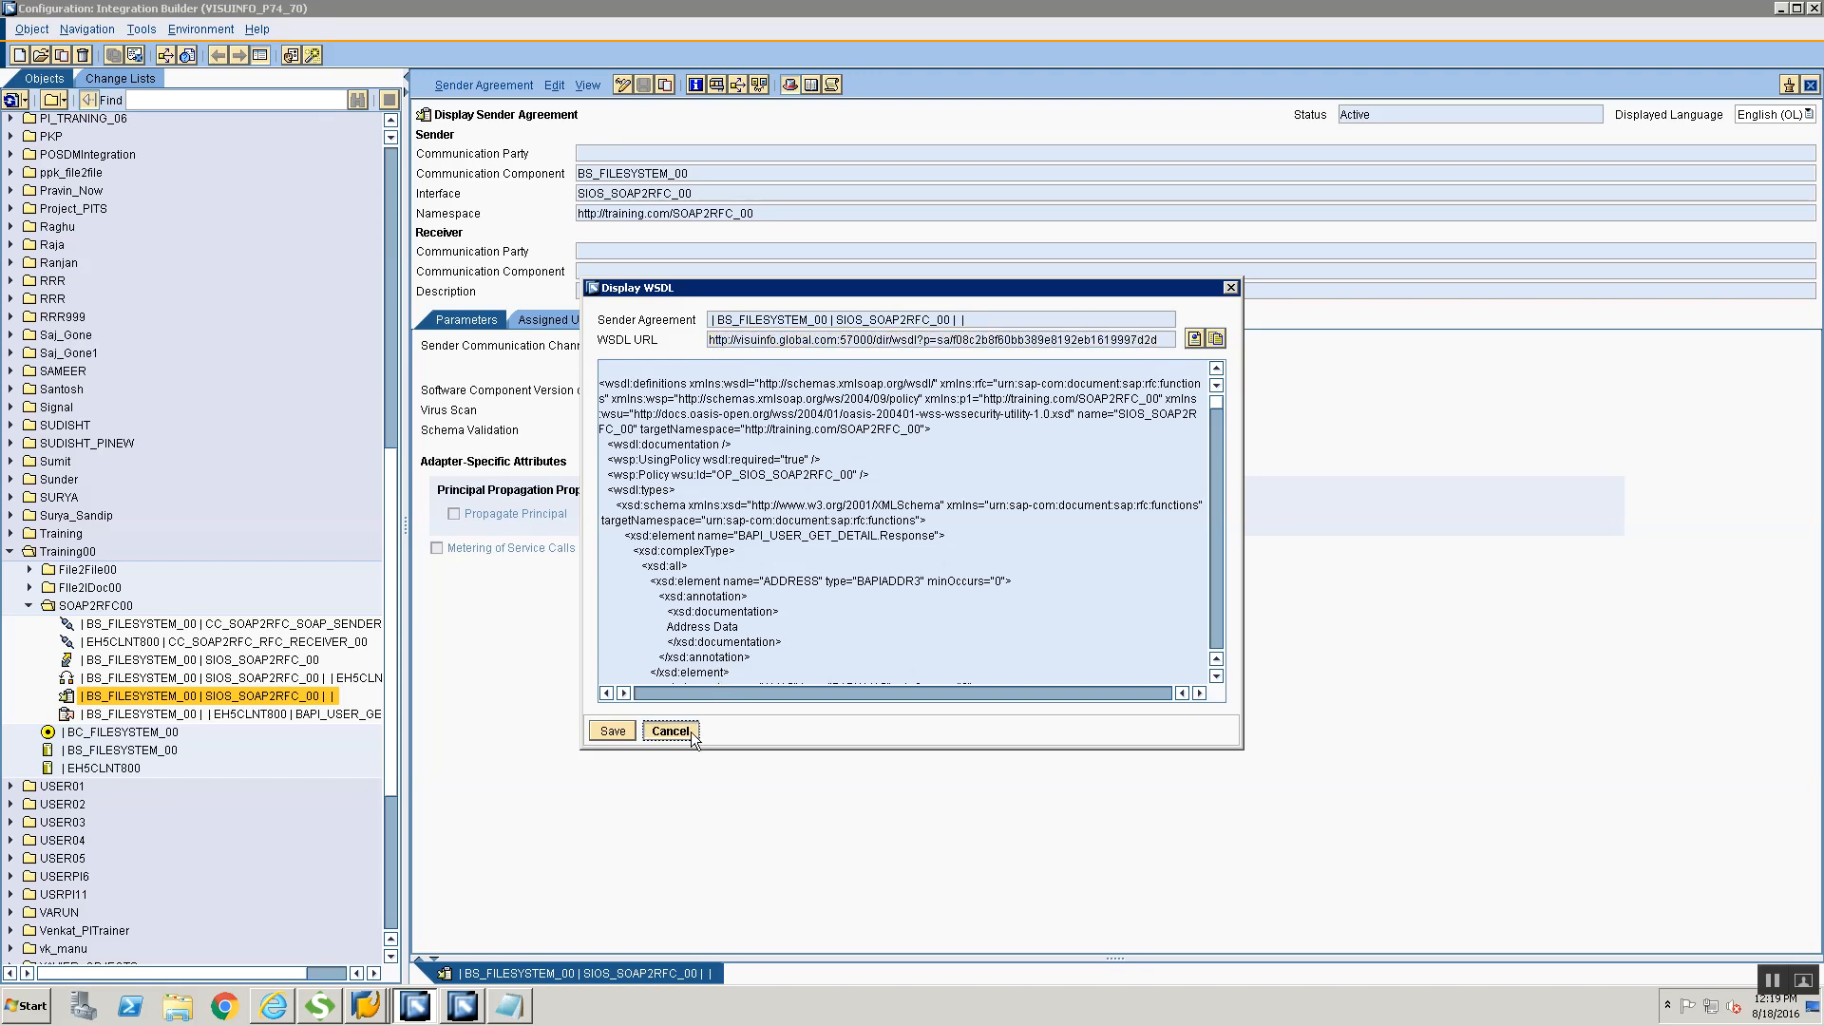
# Switch to SoapUI and set up a new SOAP project named SOAP2RFC_00 with the copied WSDL URL as its initial WSDL
pyautogui.click(319, 1004)
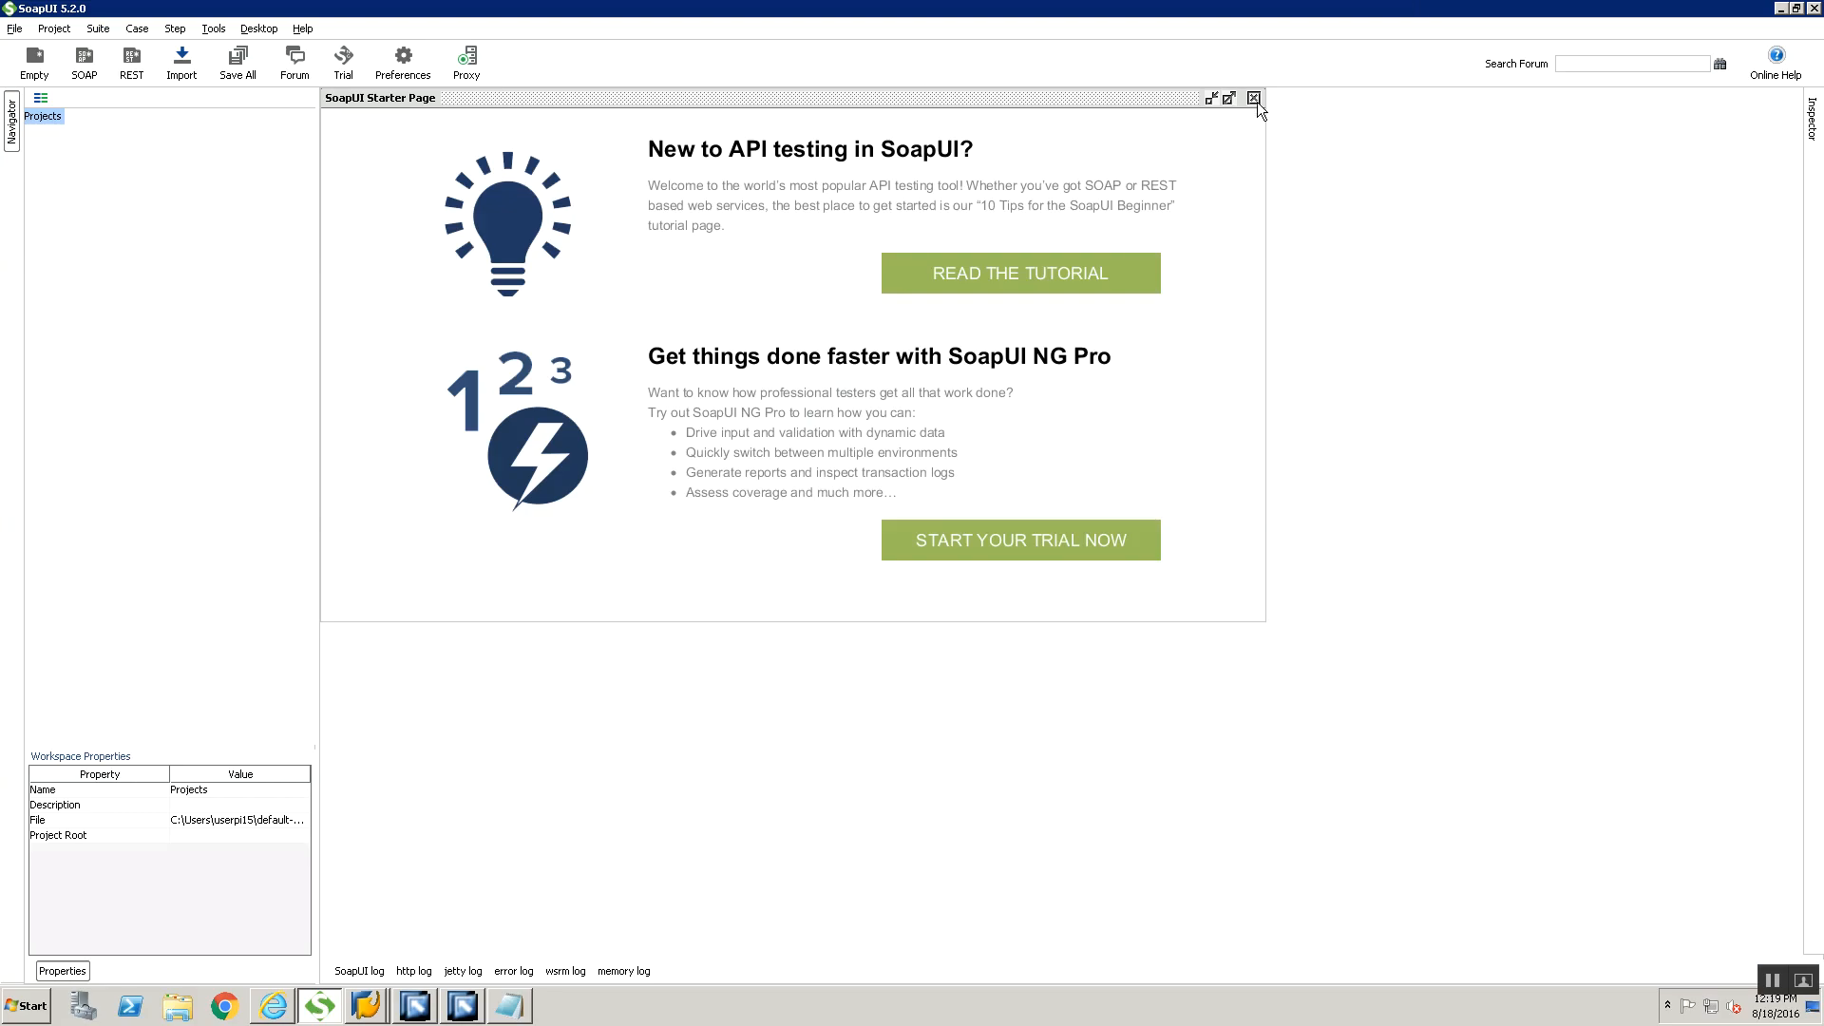
pyautogui.click(1257, 100)
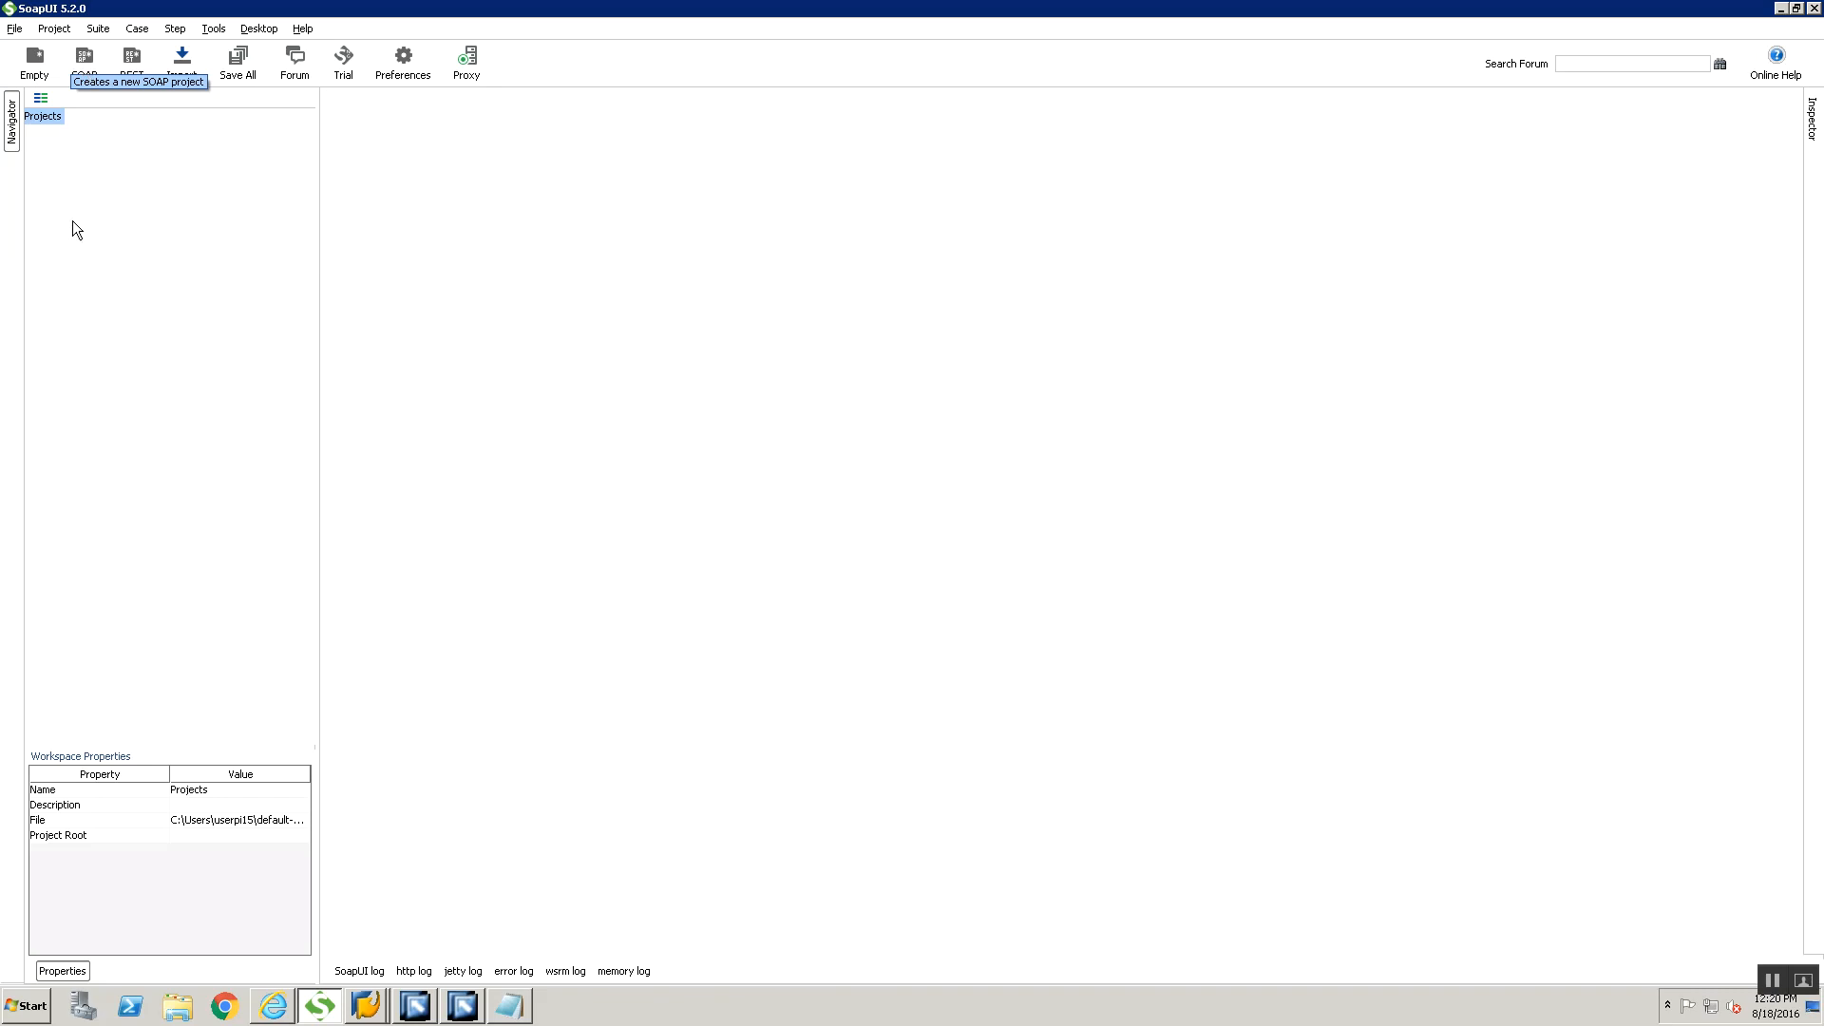
pyautogui.click(14, 28)
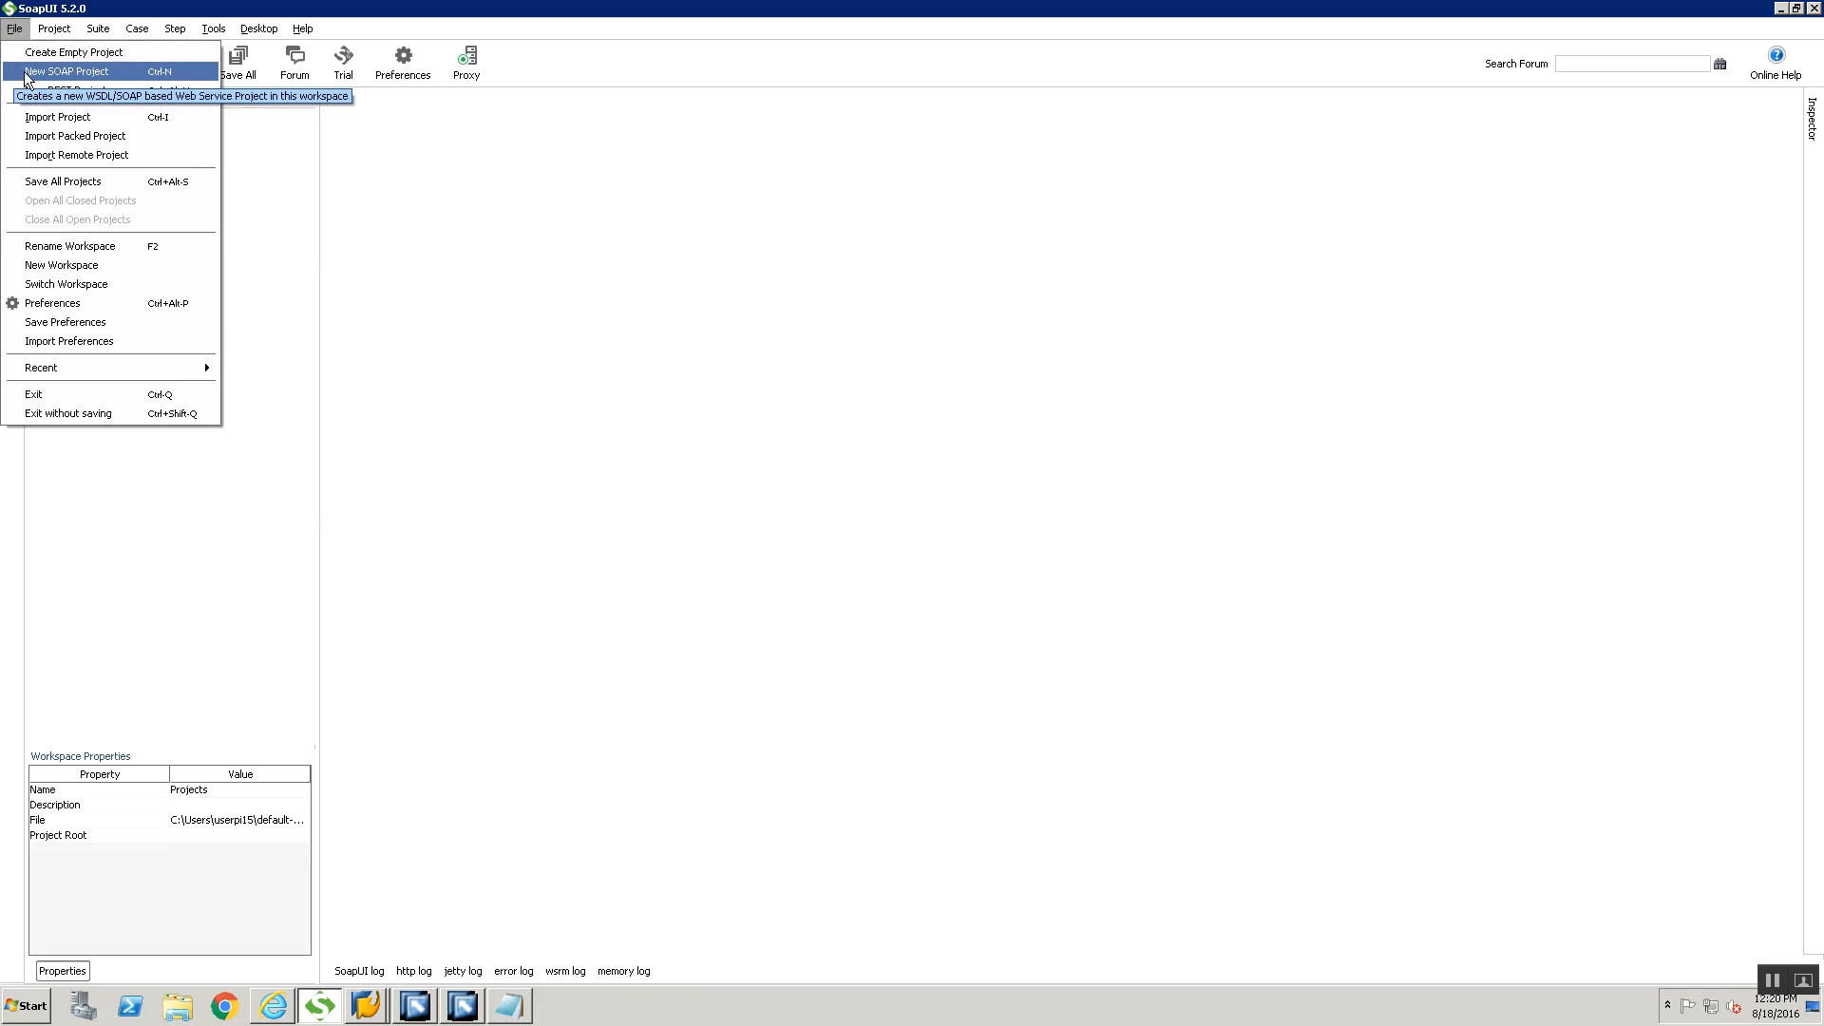
pyautogui.click(25, 72)
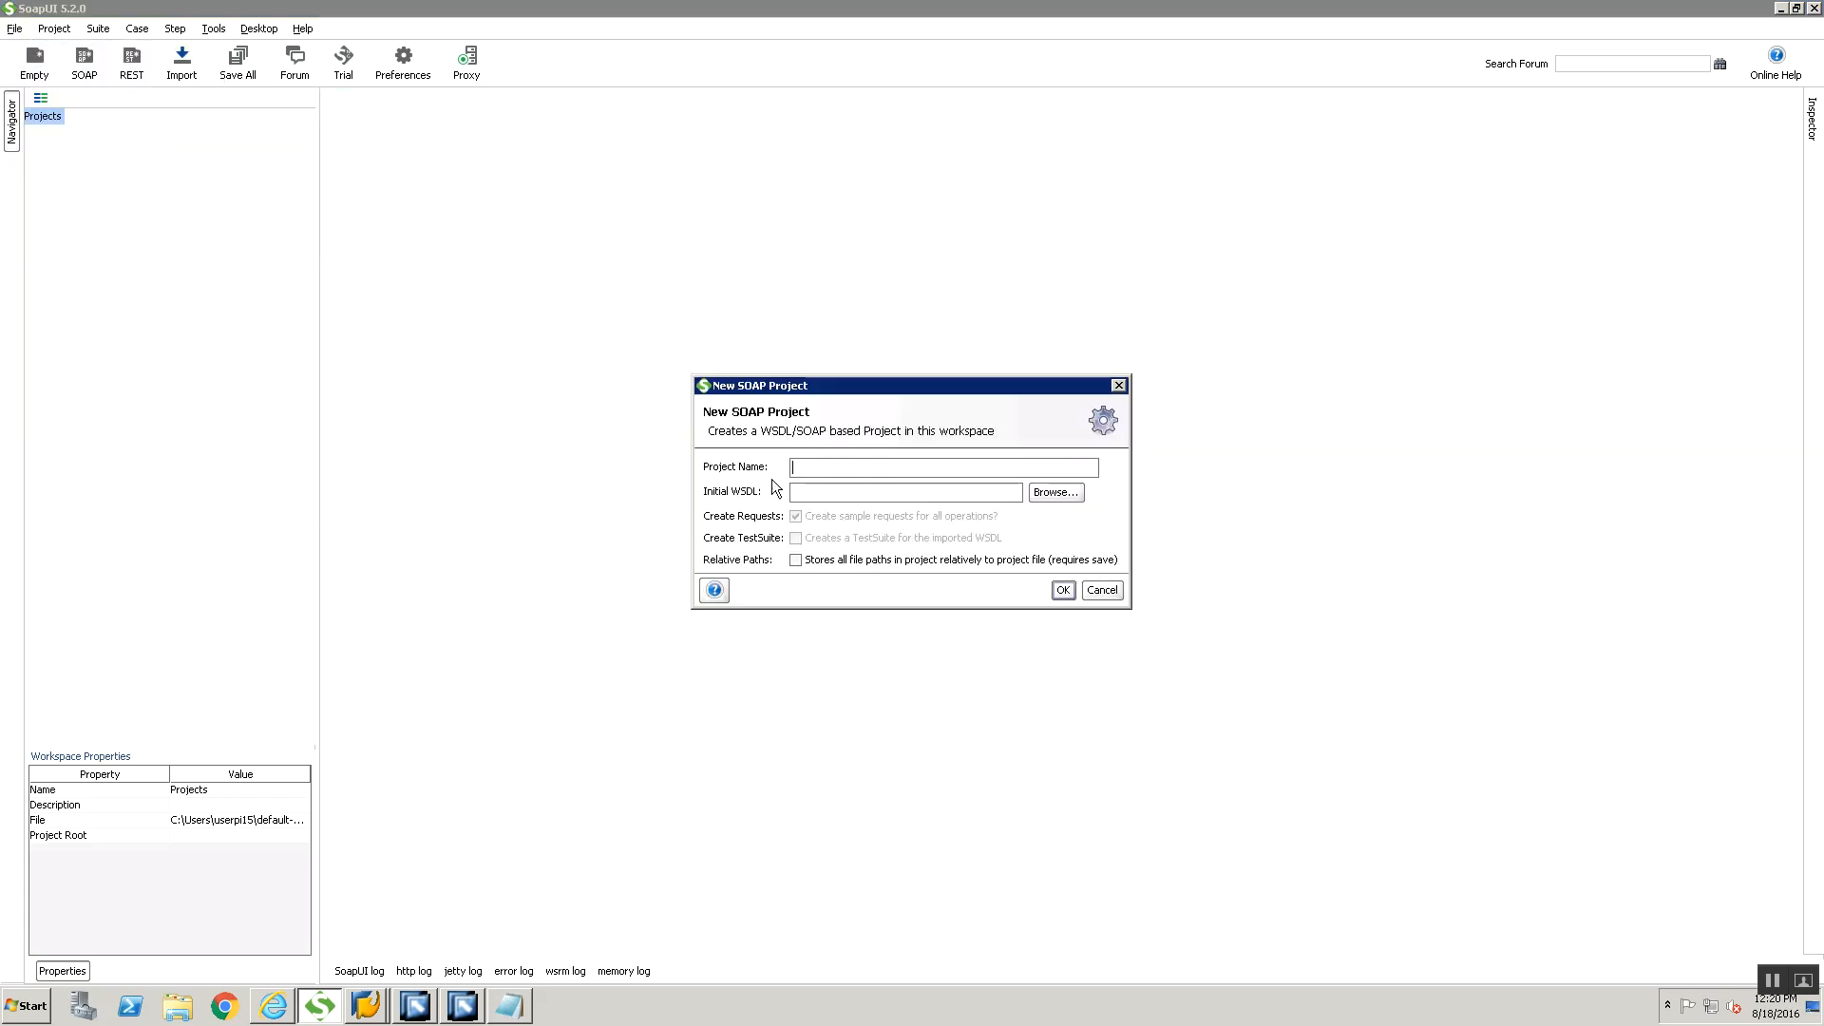
pyautogui.write('SOAP2RFC')
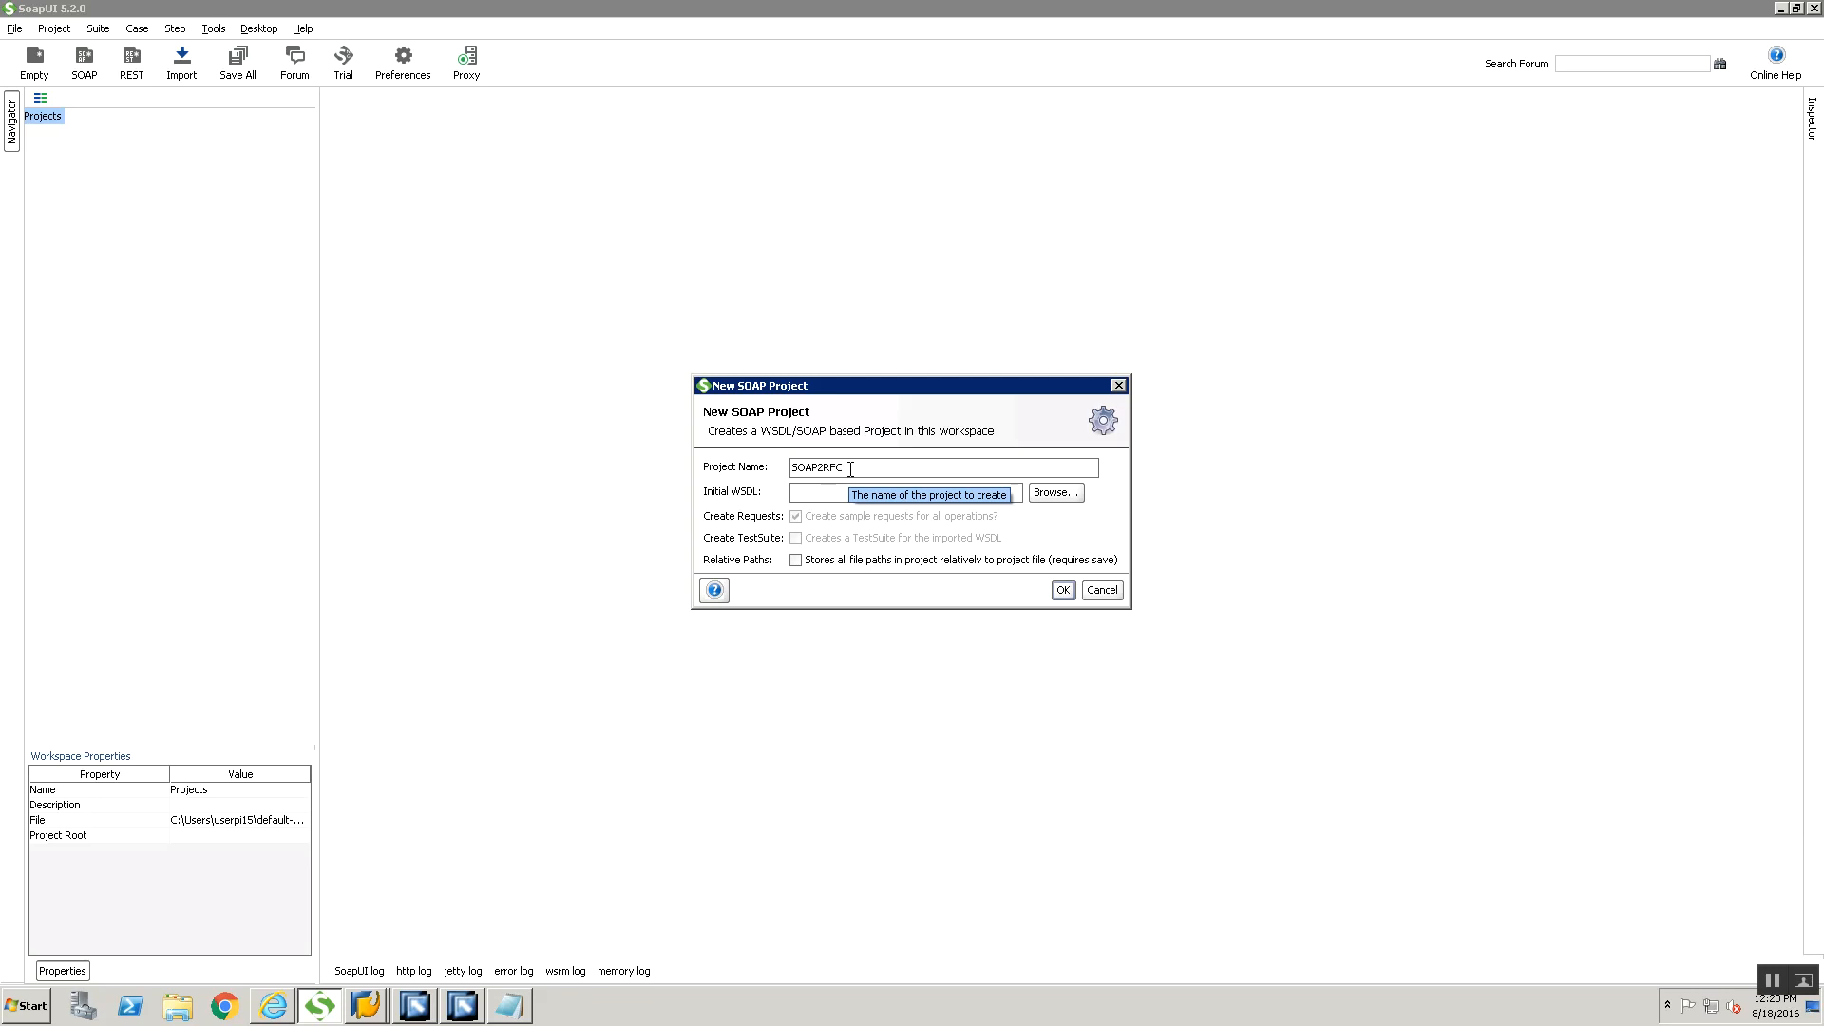
pyautogui.write('_00')
pyautogui.press('Tab')
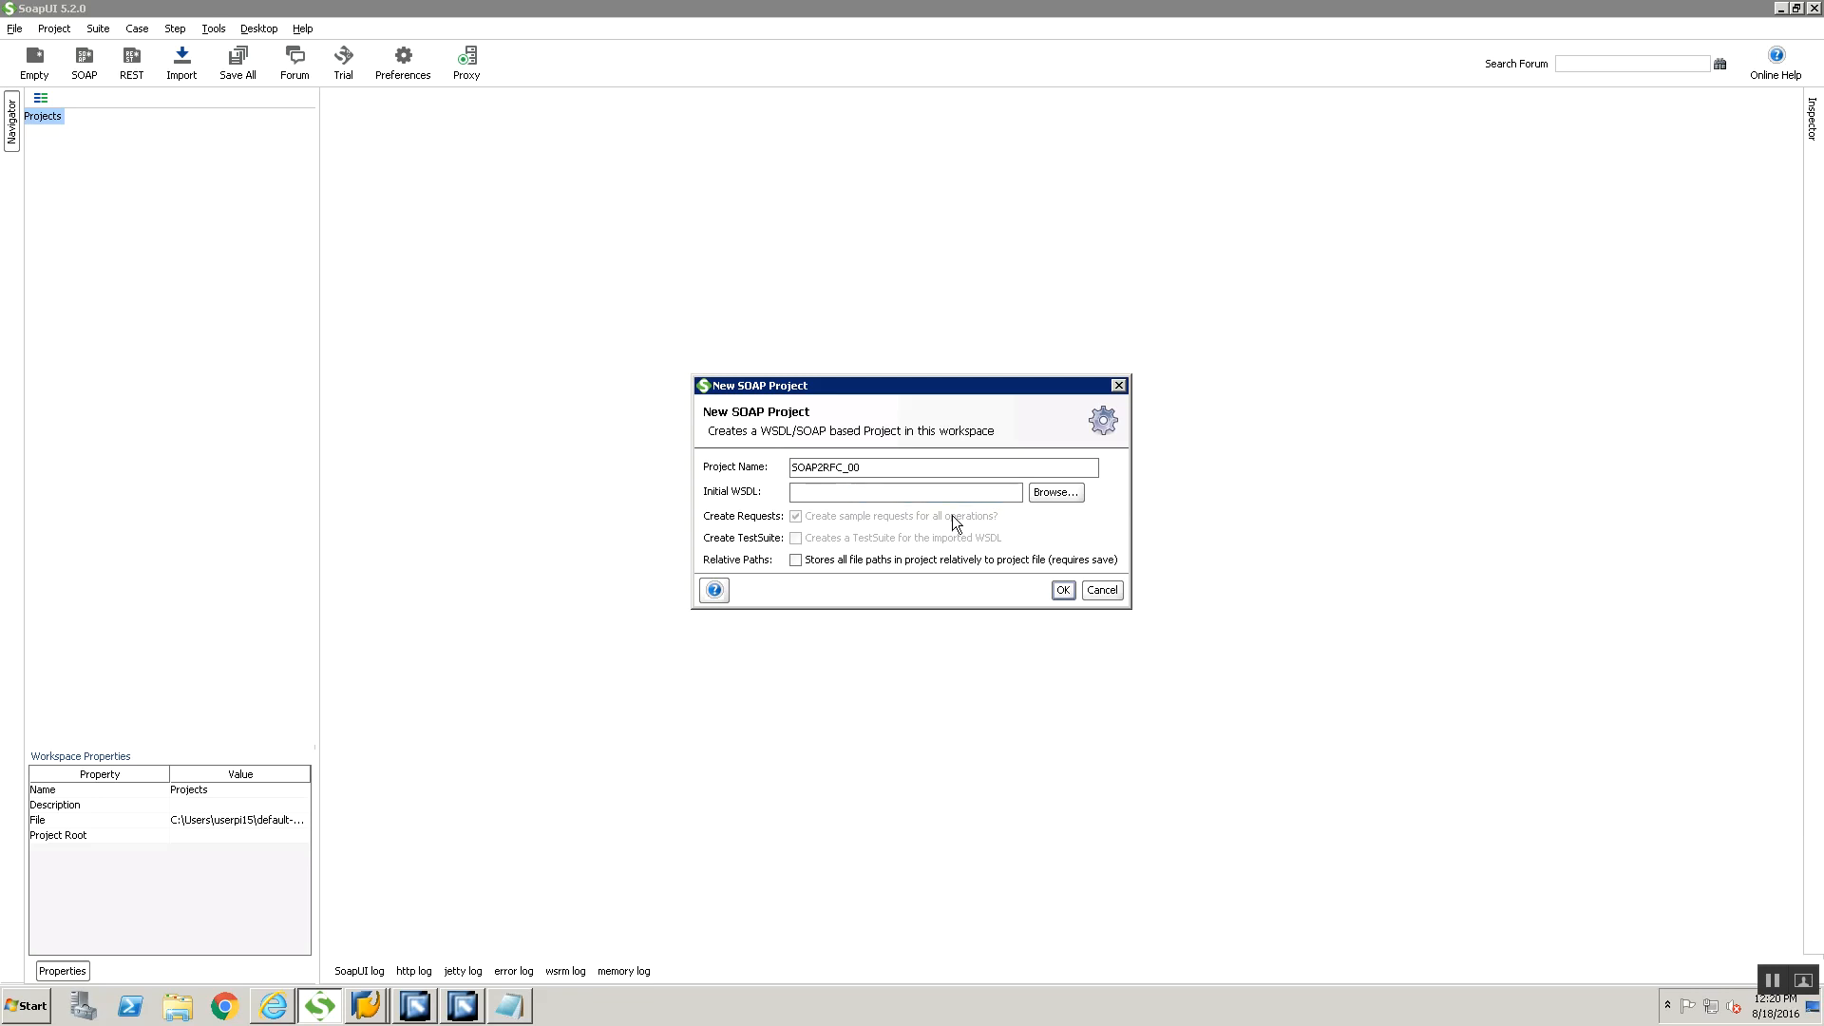
pyautogui.hotkey('ctrl', 'v')
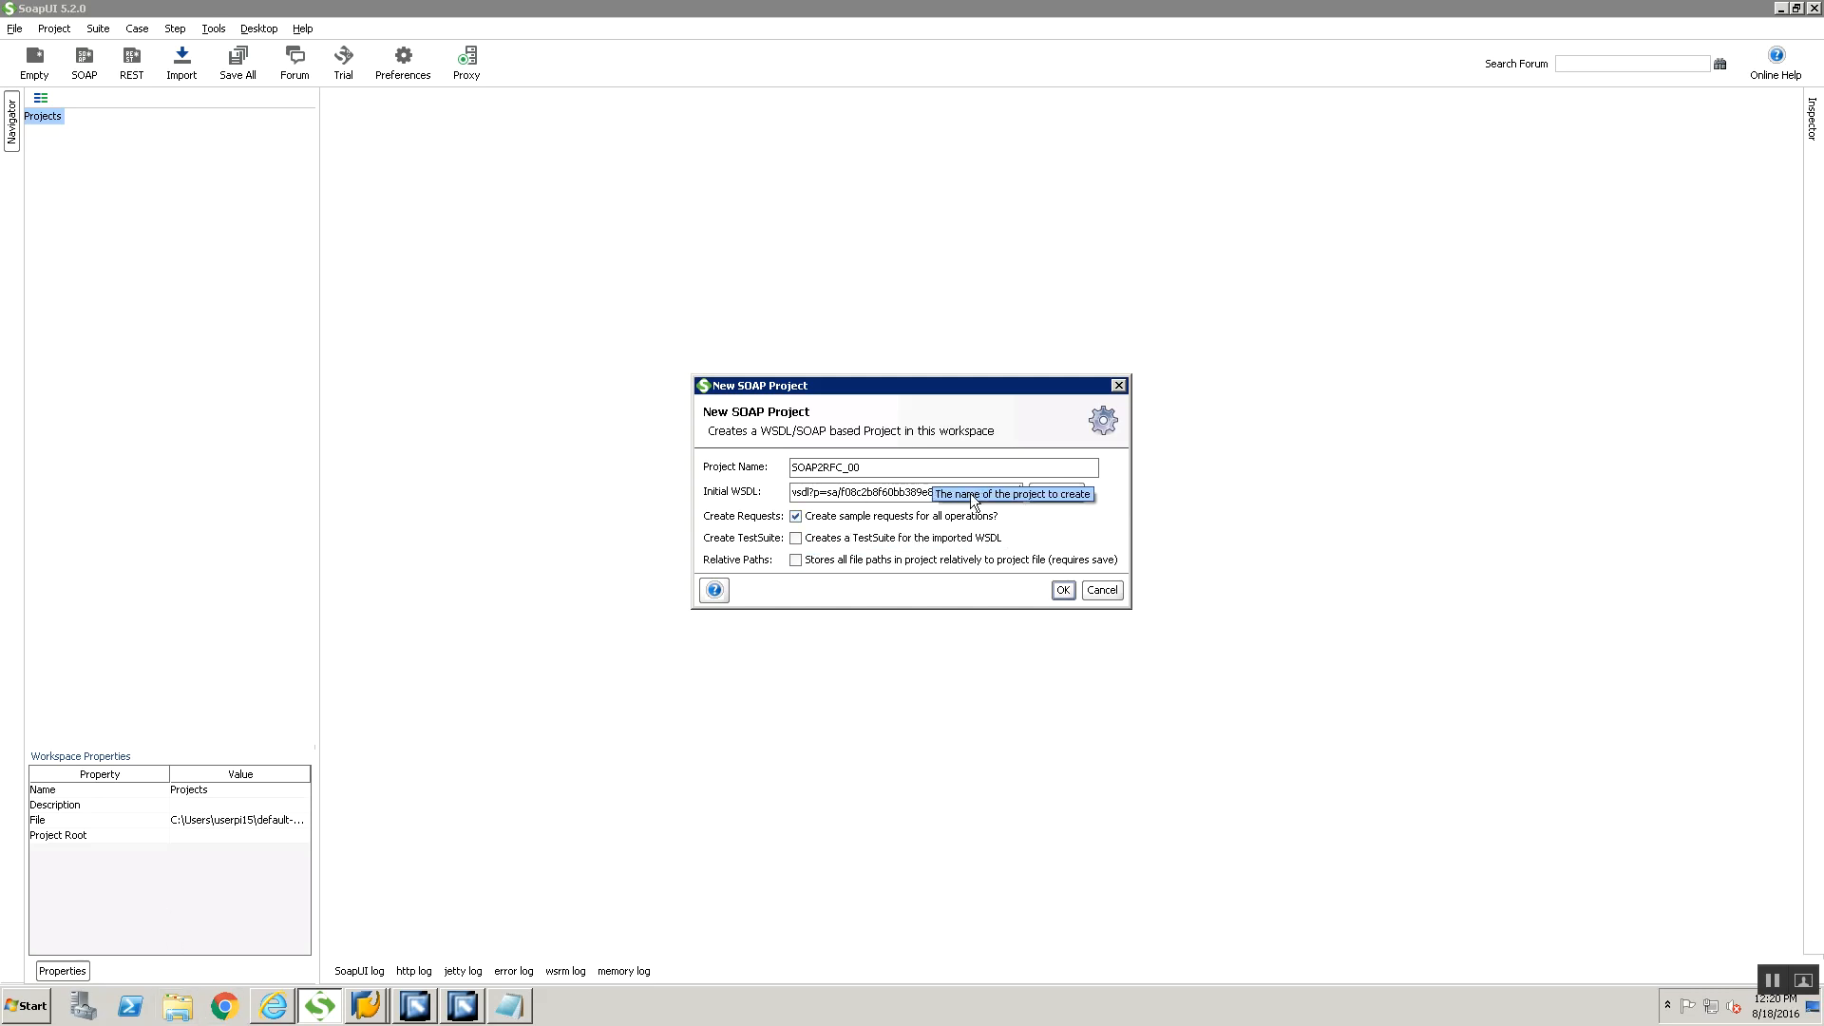
# Browse for the initial WSDL as a file and select SOAP2RFC.wsdl in the Desktop's Training folder
pyautogui.press('super')
pyautogui.click(1061, 492)
pyautogui.click(1060, 492)
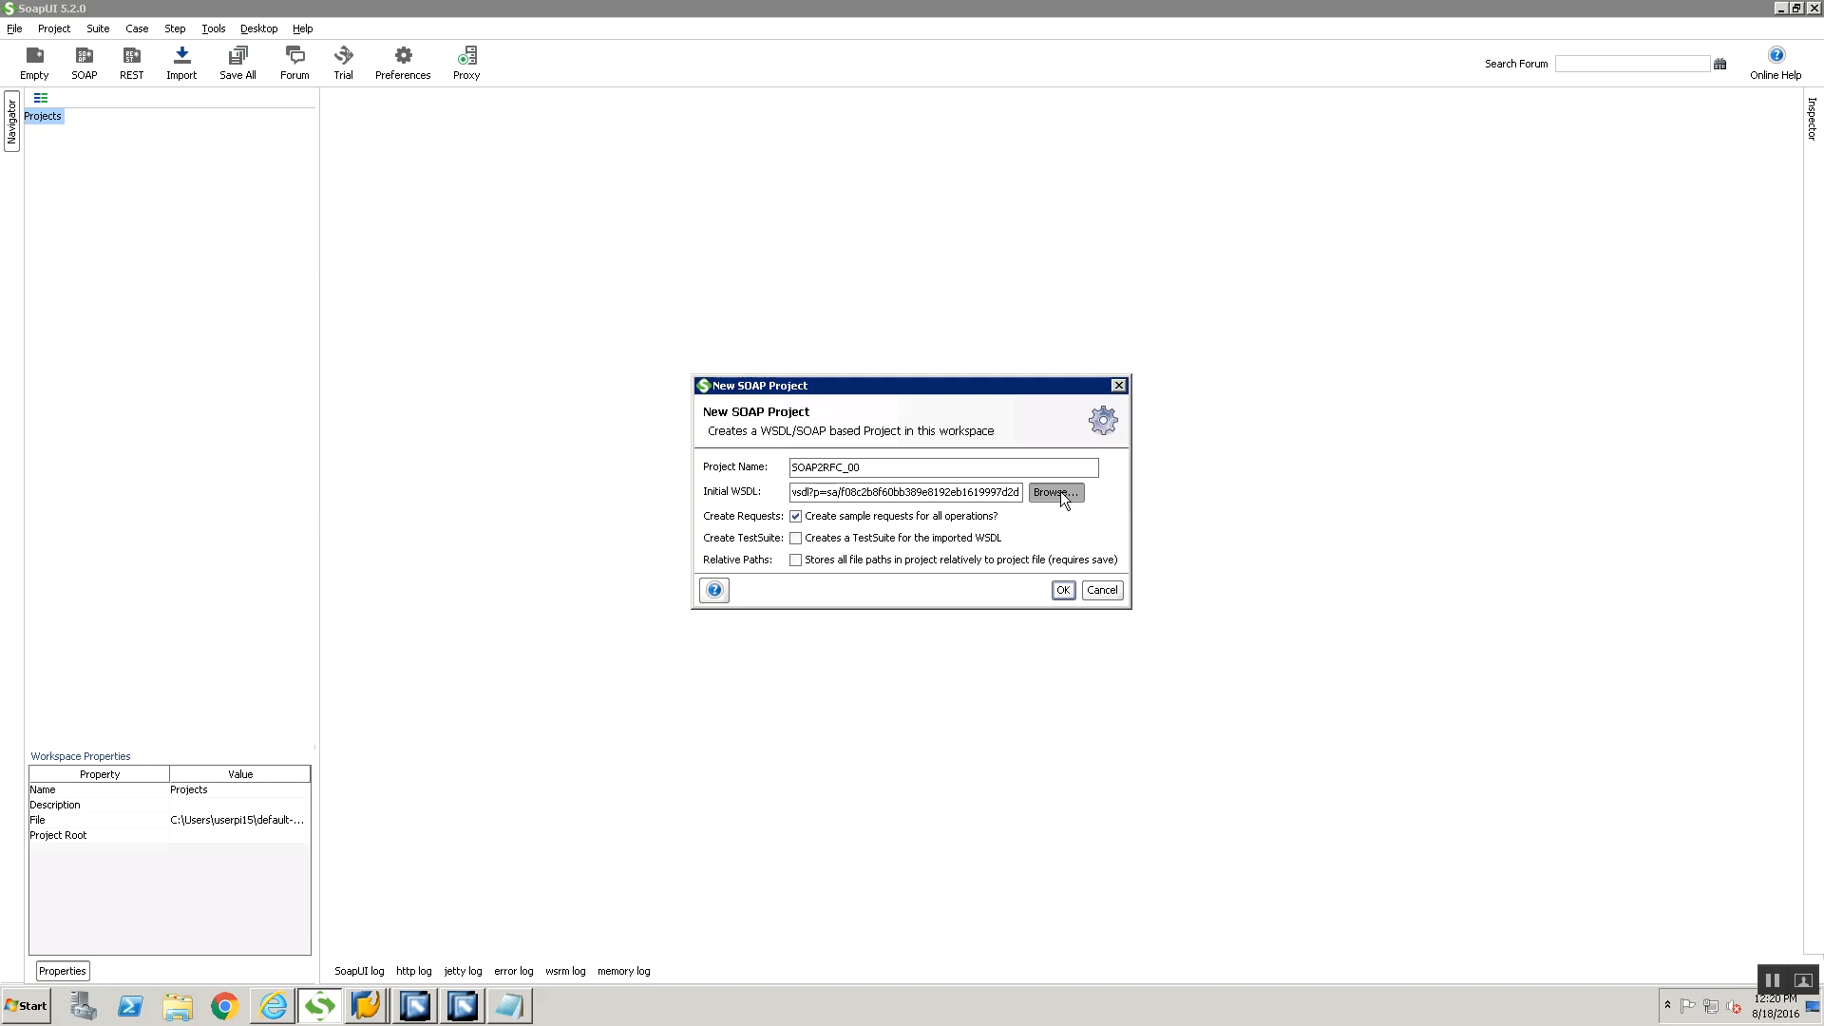
pyautogui.click(783, 368)
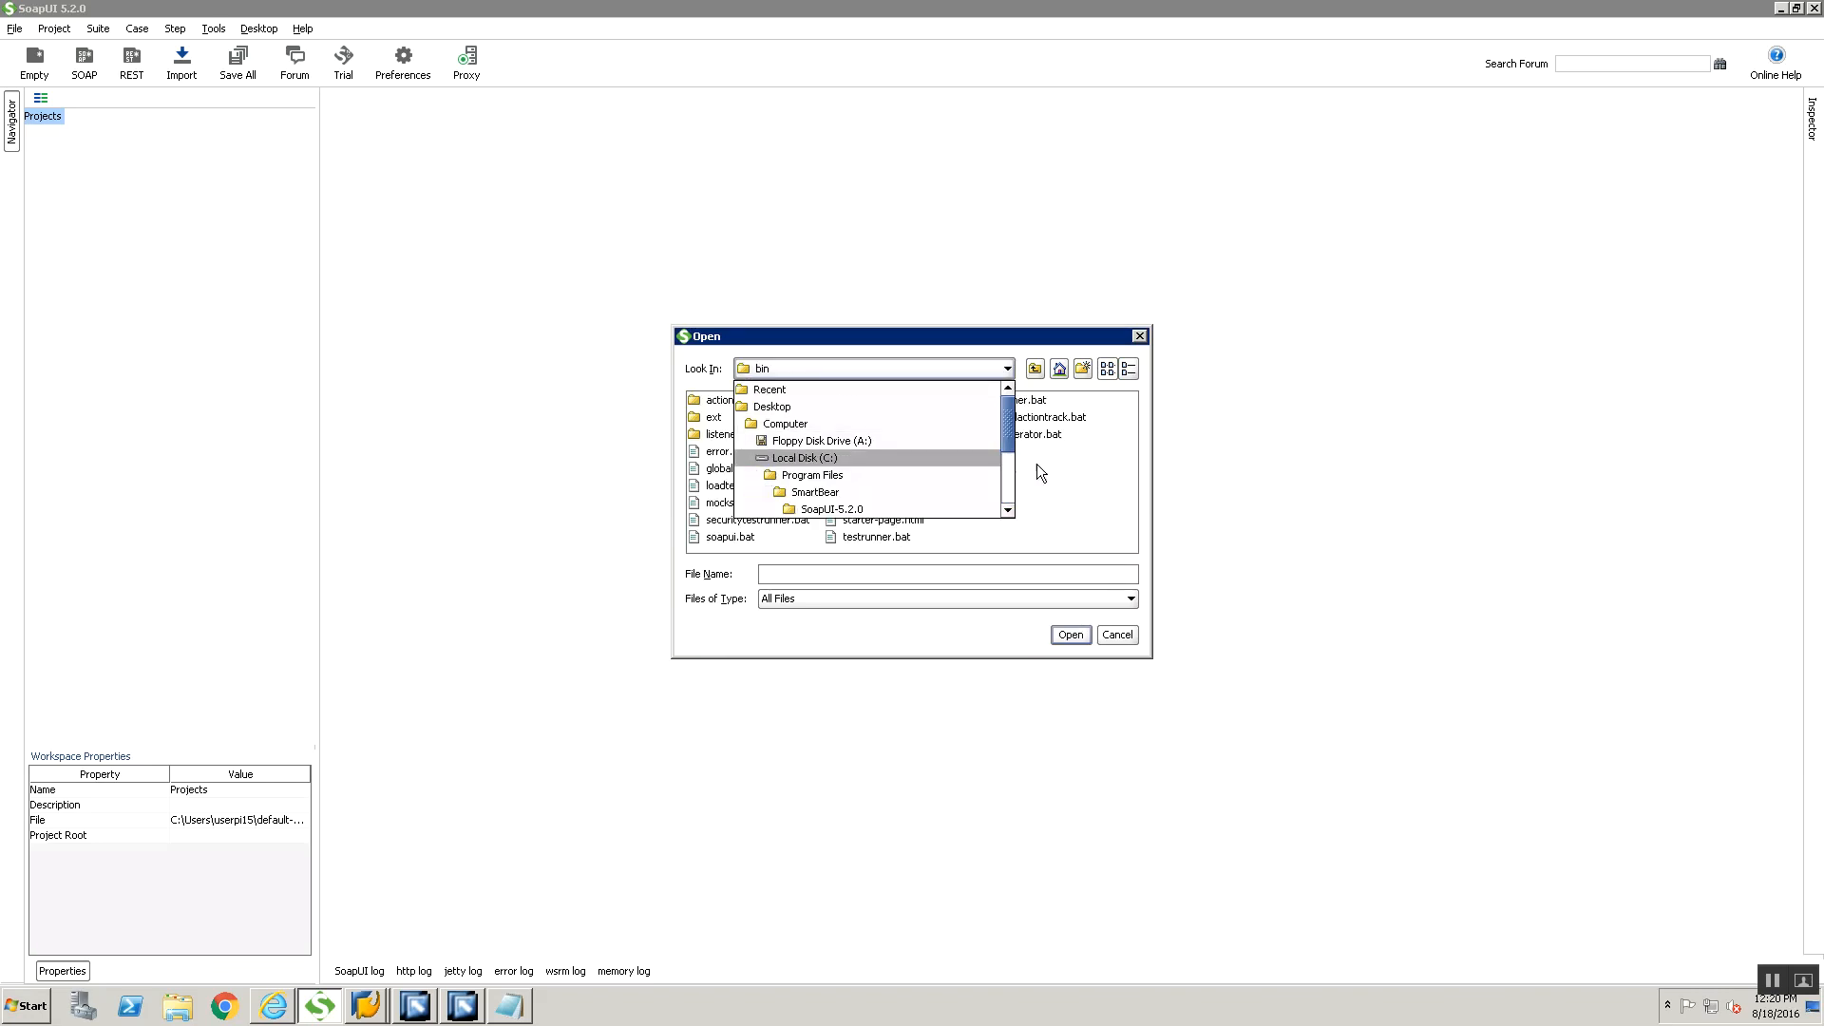
pyautogui.click(777, 407)
pyautogui.doubleClick(733, 470)
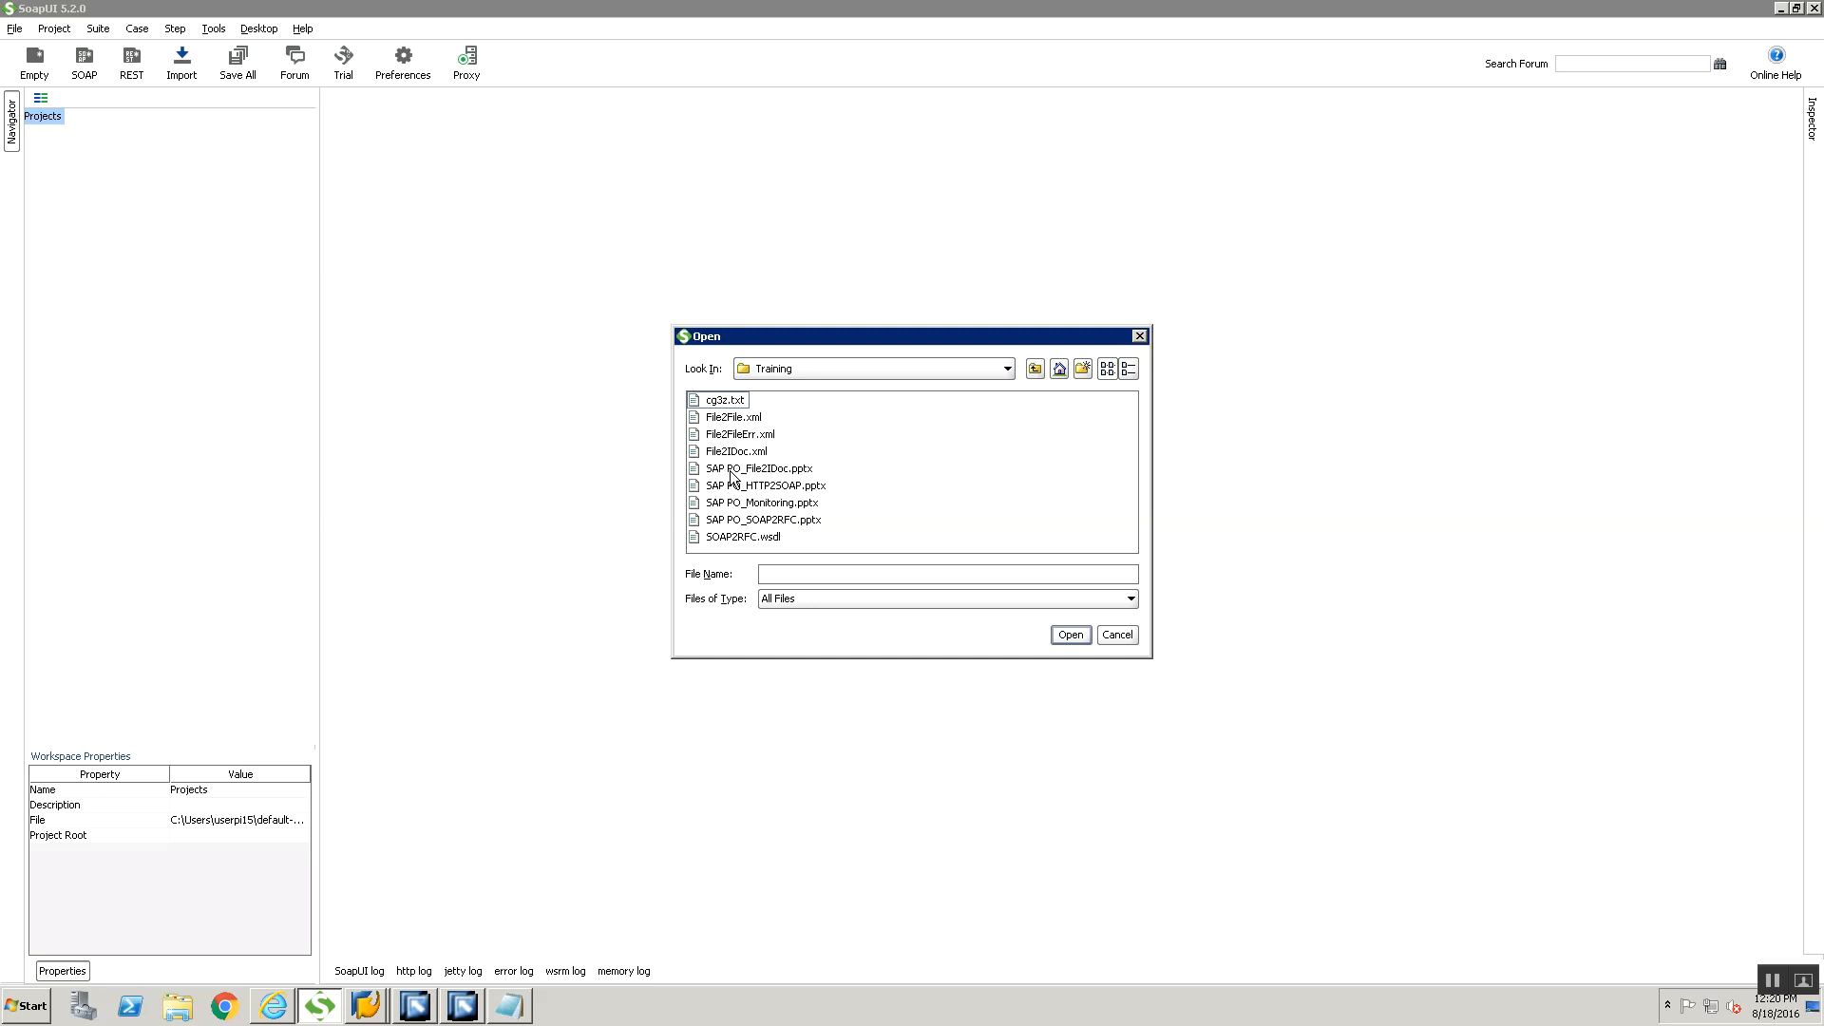
pyautogui.click(749, 537)
# Switch to Integration Builder and display the sender agreement's WSDL again to examine its URL and save option
pyautogui.click(416, 1013)
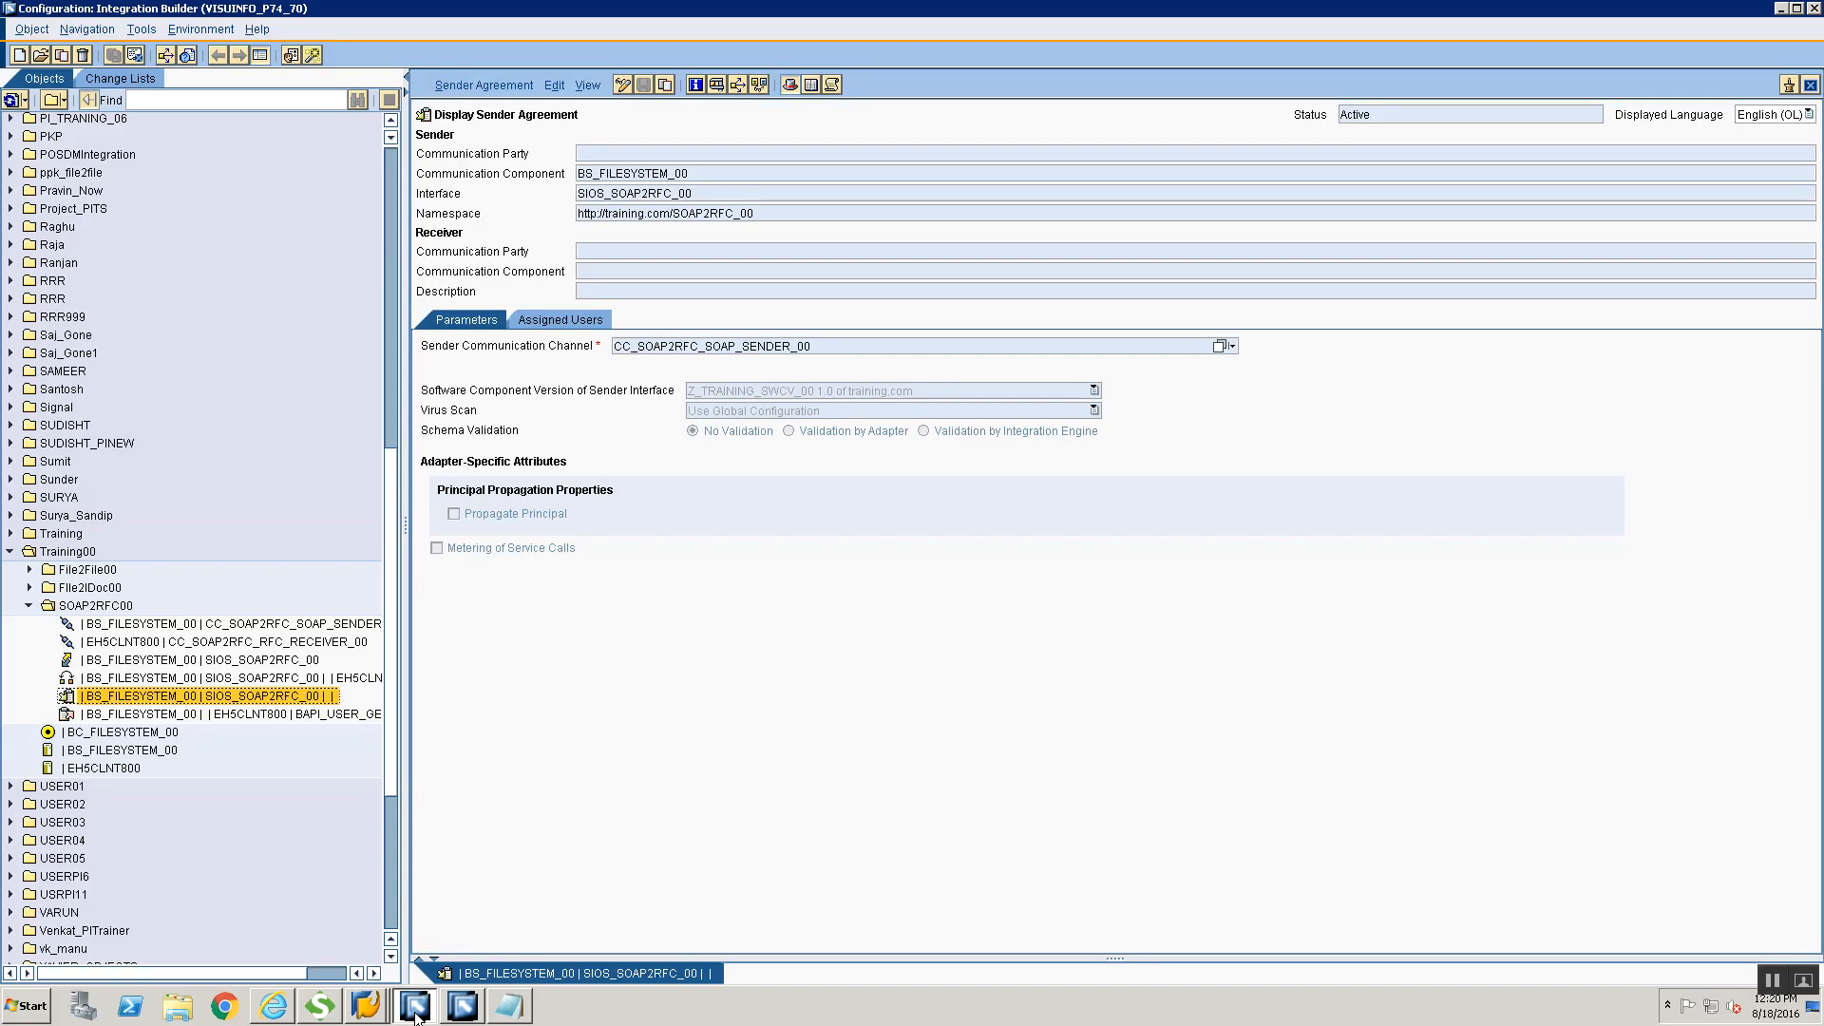
pyautogui.click(461, 1009)
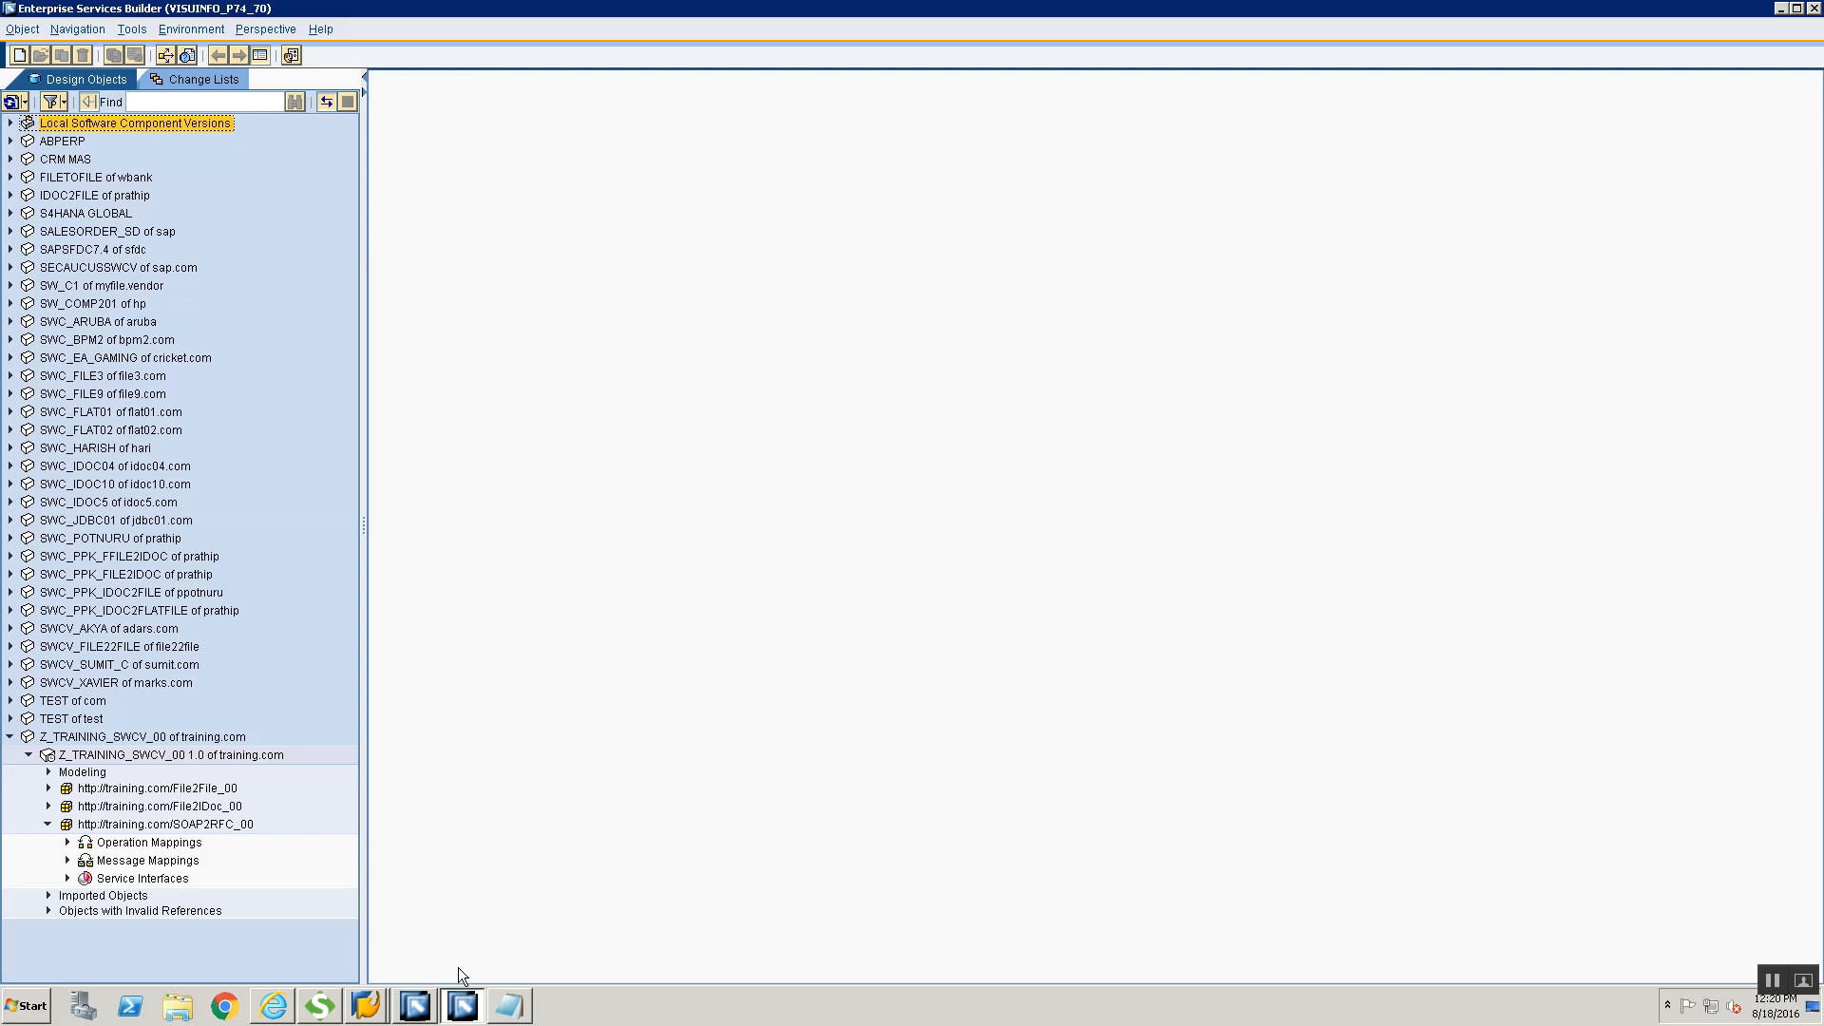
pyautogui.click(428, 1009)
pyautogui.click(492, 85)
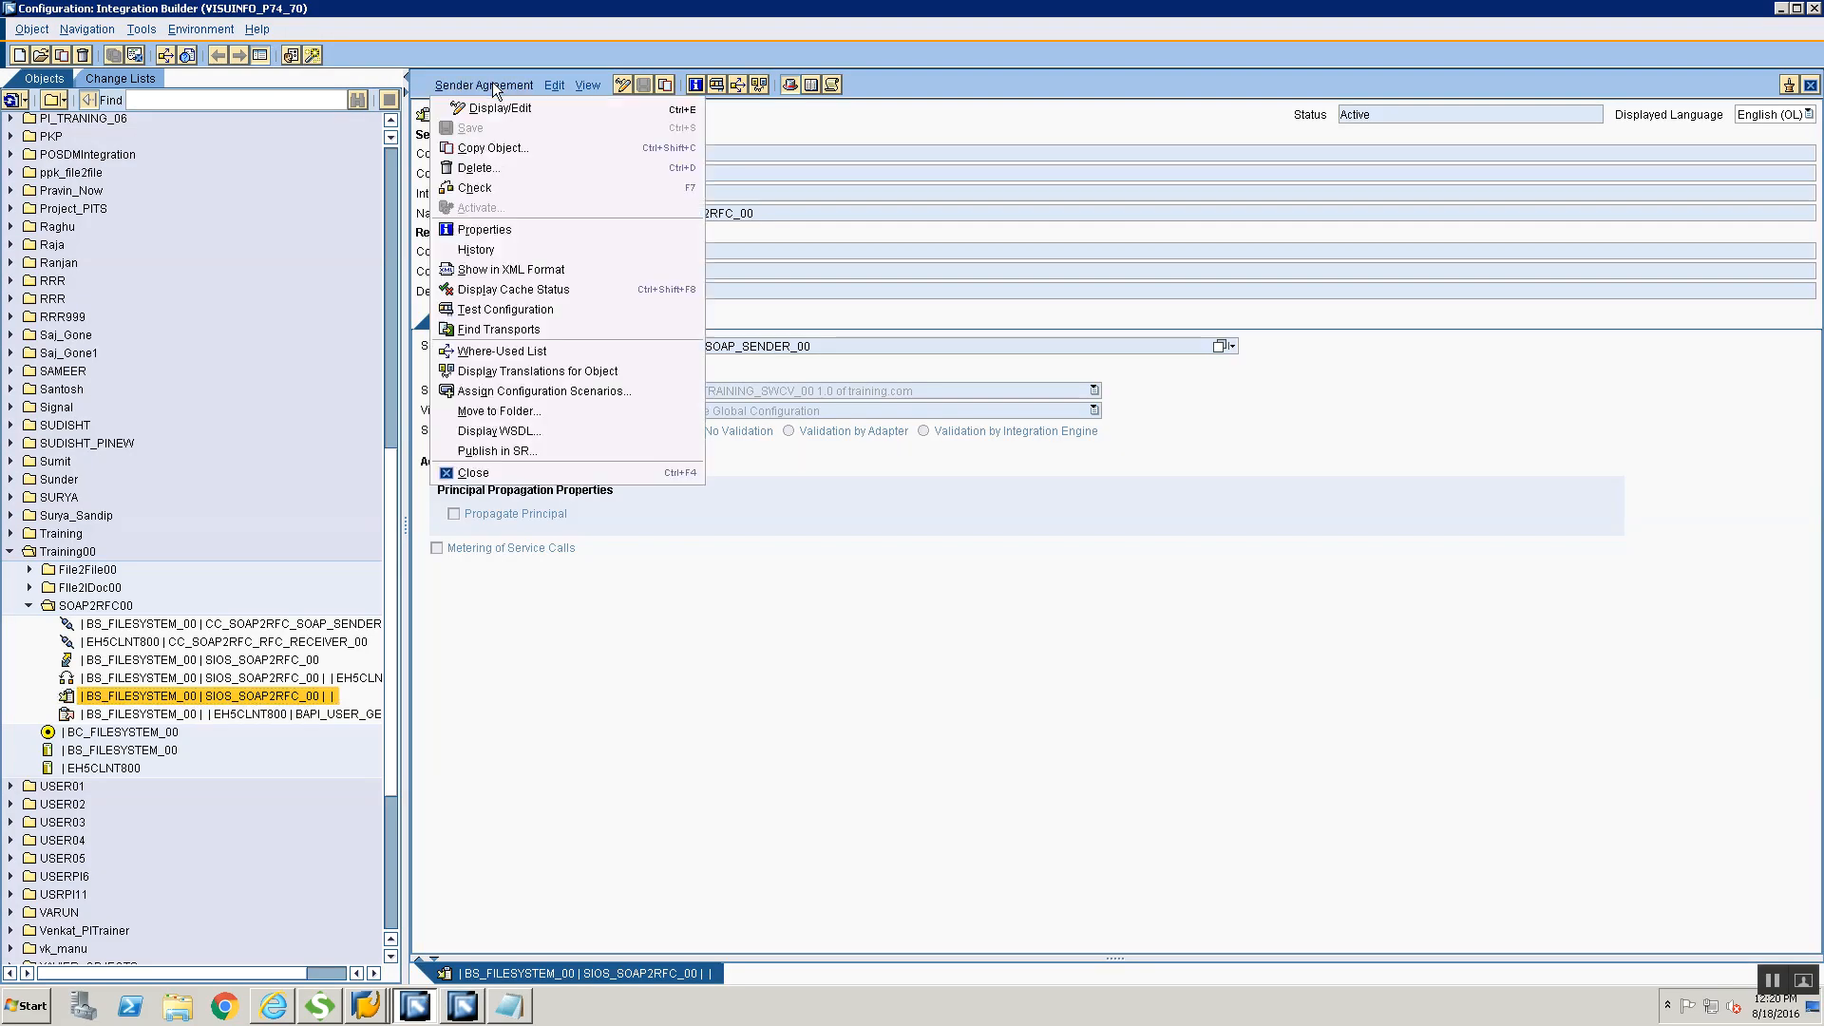
pyautogui.click(524, 429)
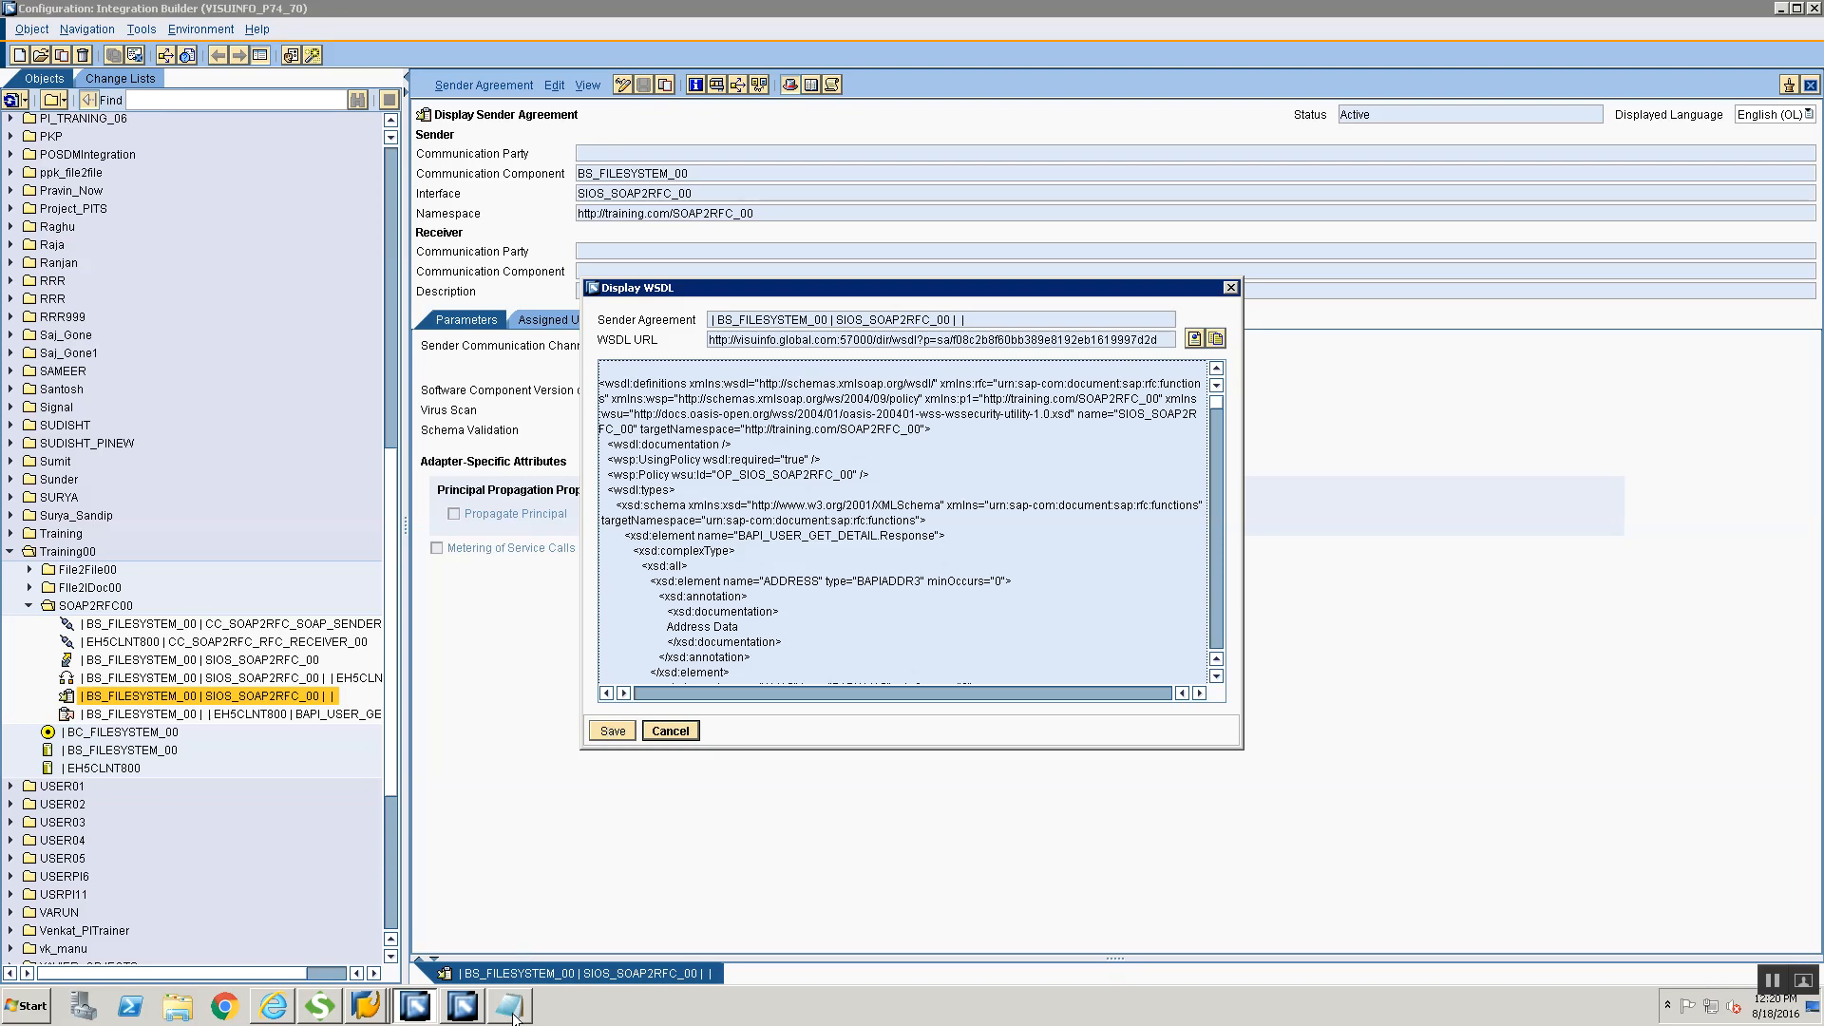
pyautogui.moveTo(515, 1004)
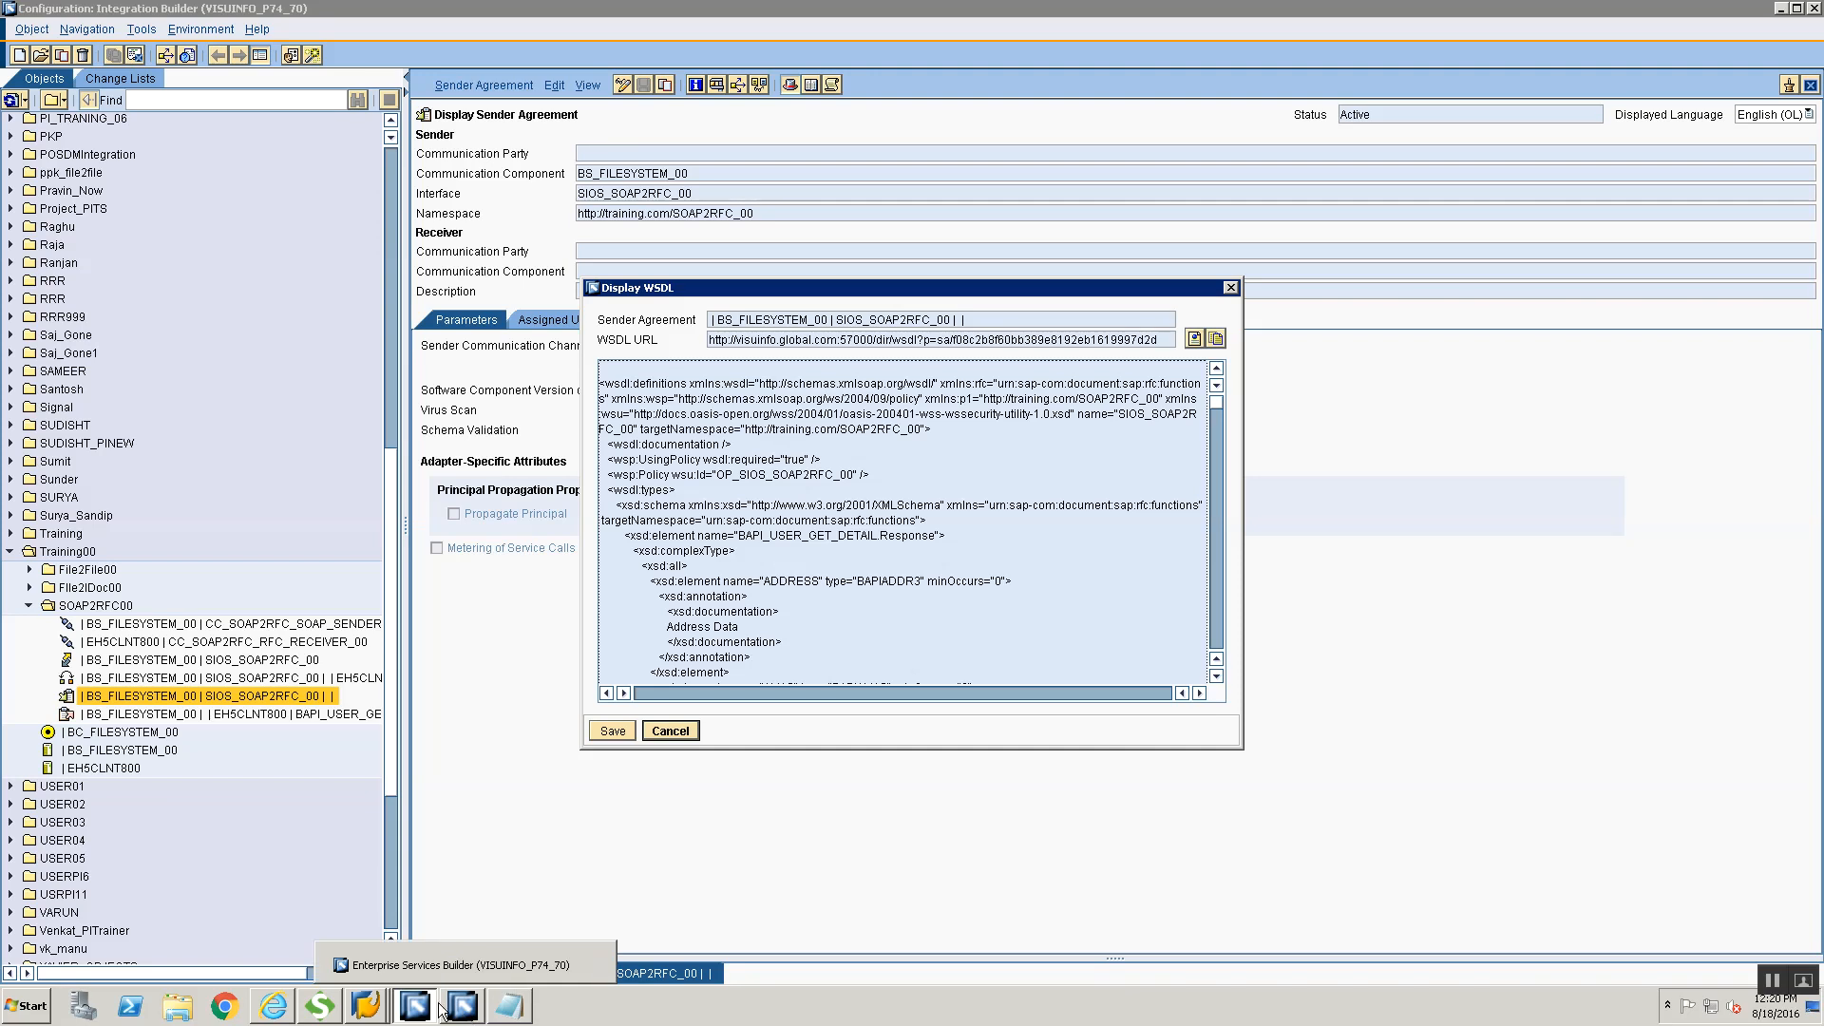
# Return to SoapUI, cancel the file selection and create the SOAP2RFC_00 project from the entered WSDL URL
pyautogui.click(321, 1008)
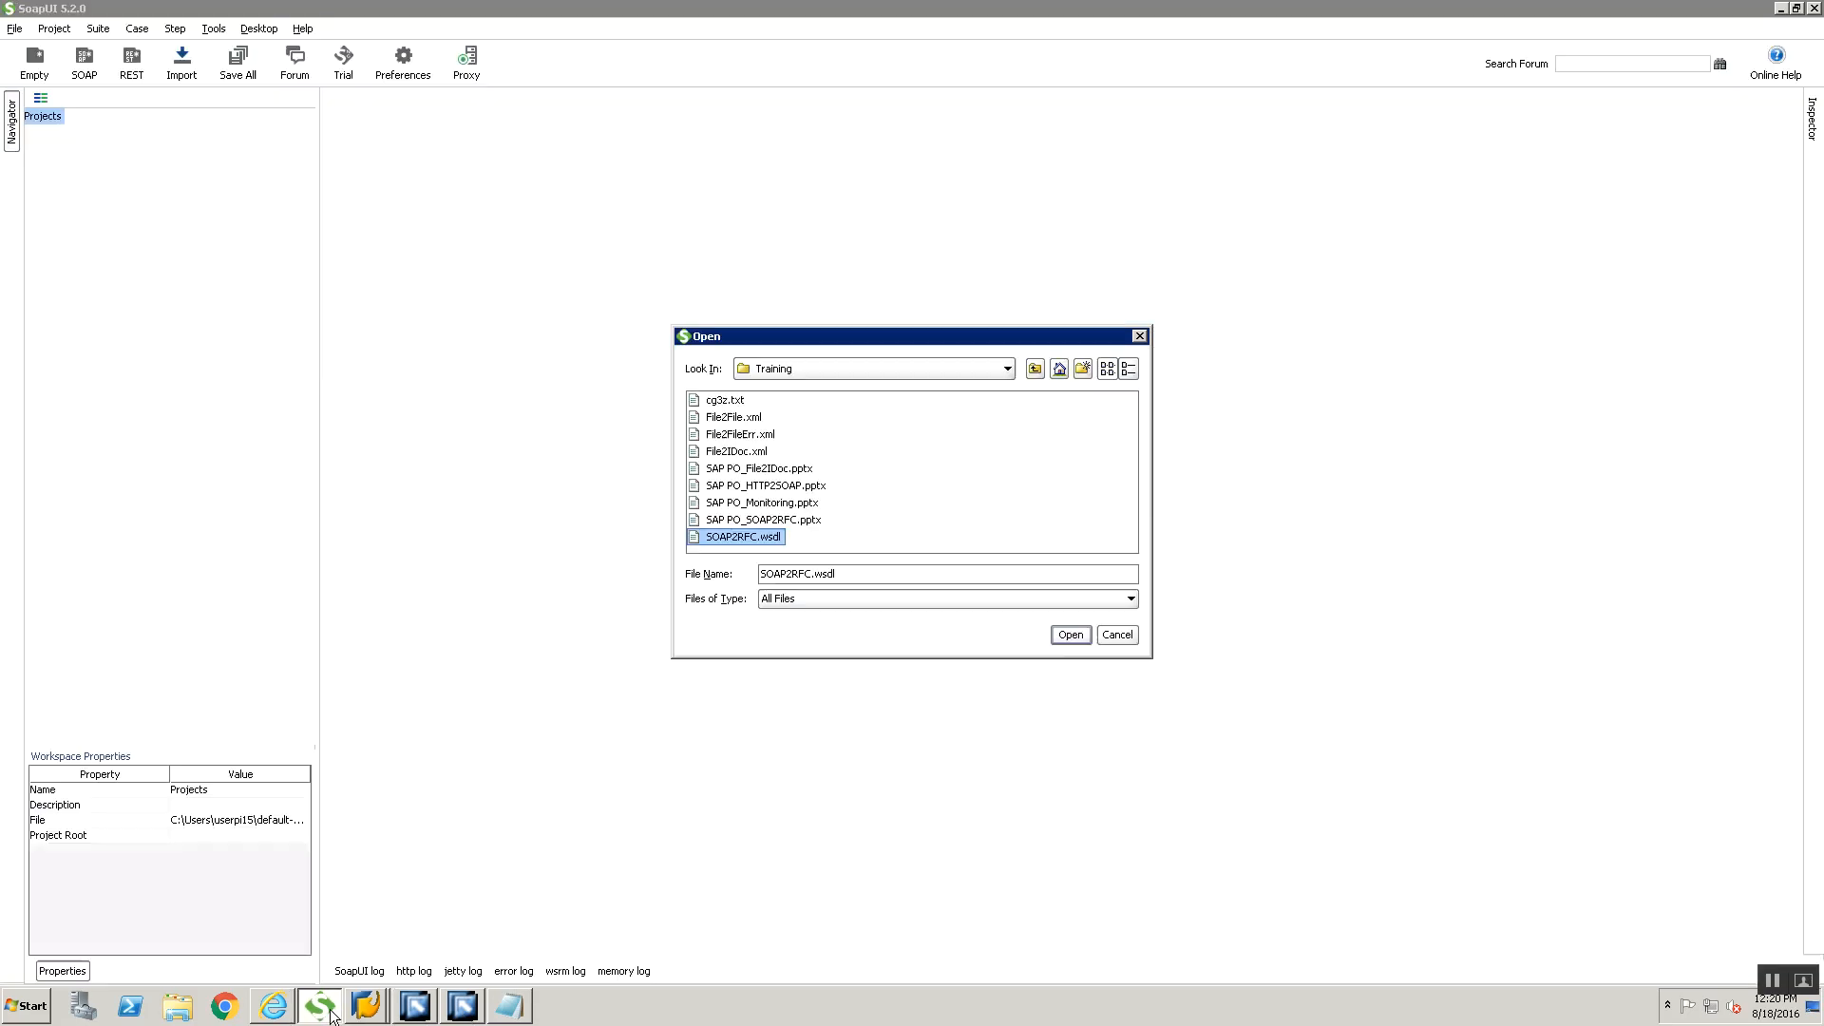
pyautogui.click(1132, 631)
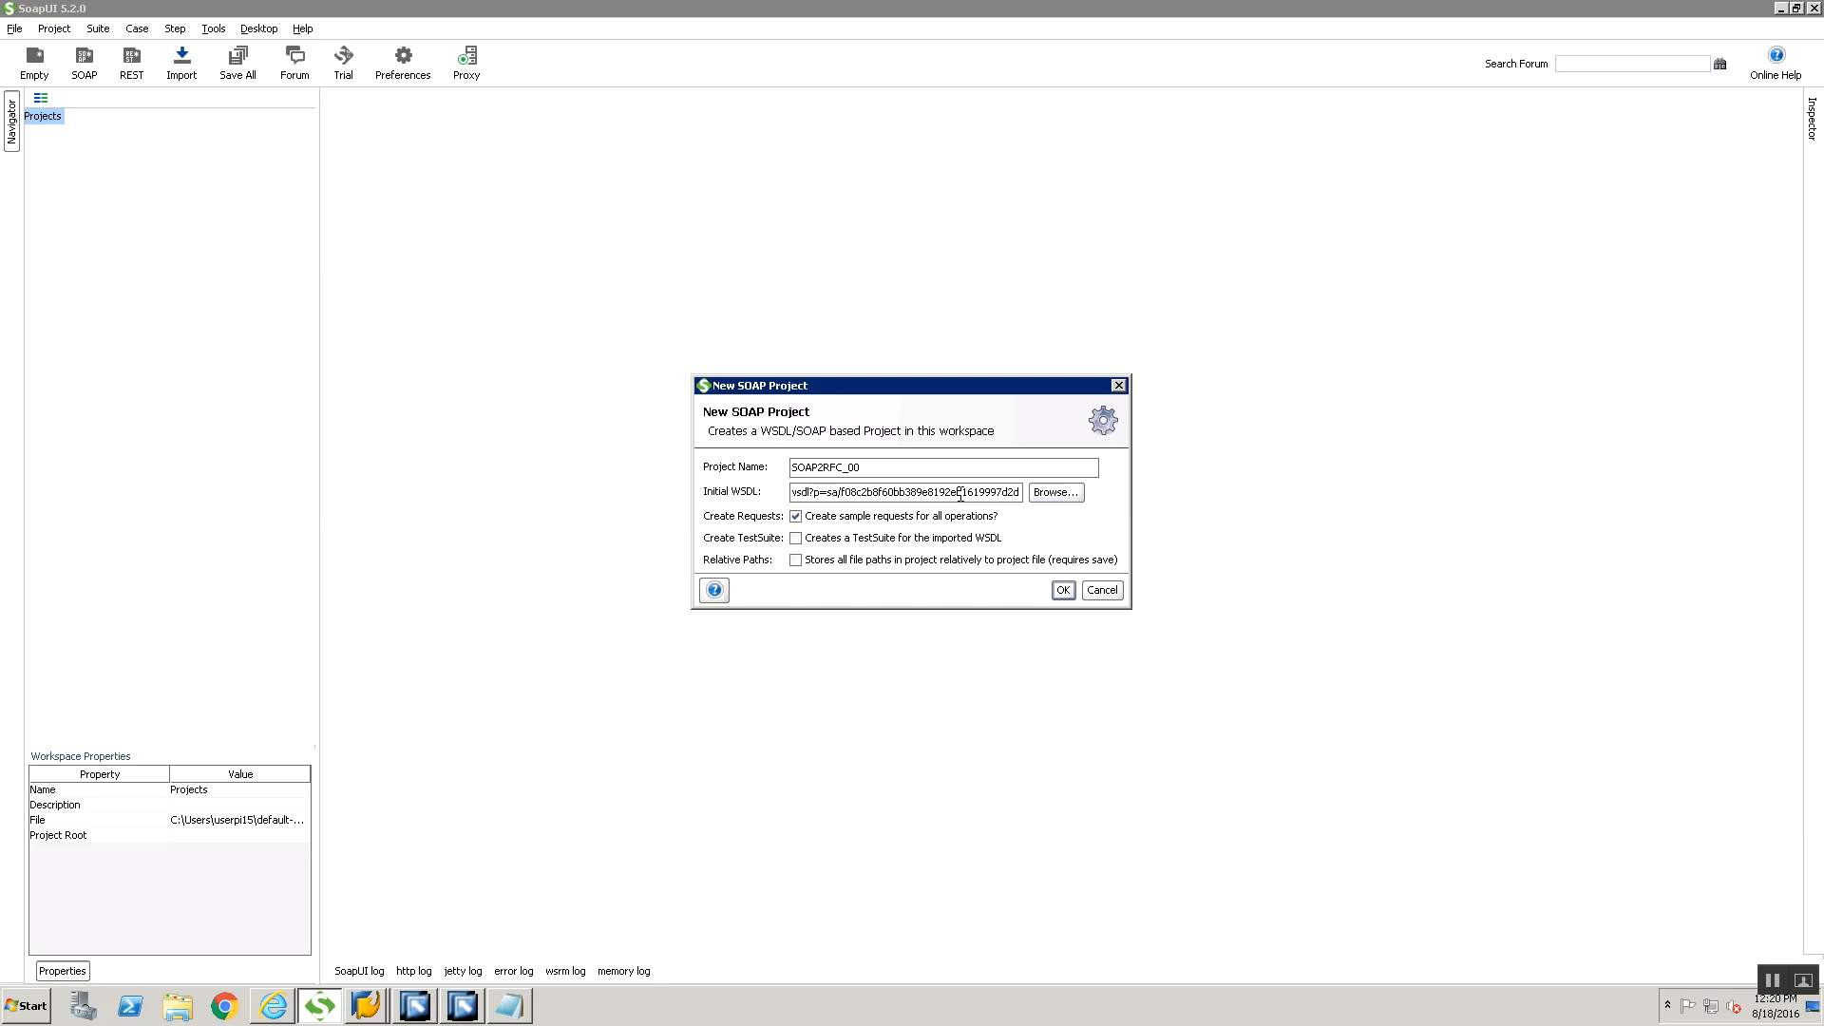
pyautogui.press('Home')
pyautogui.hotkey('shift', 'End')
pyautogui.press('Home')
pyautogui.hotkey('shift', 'End')
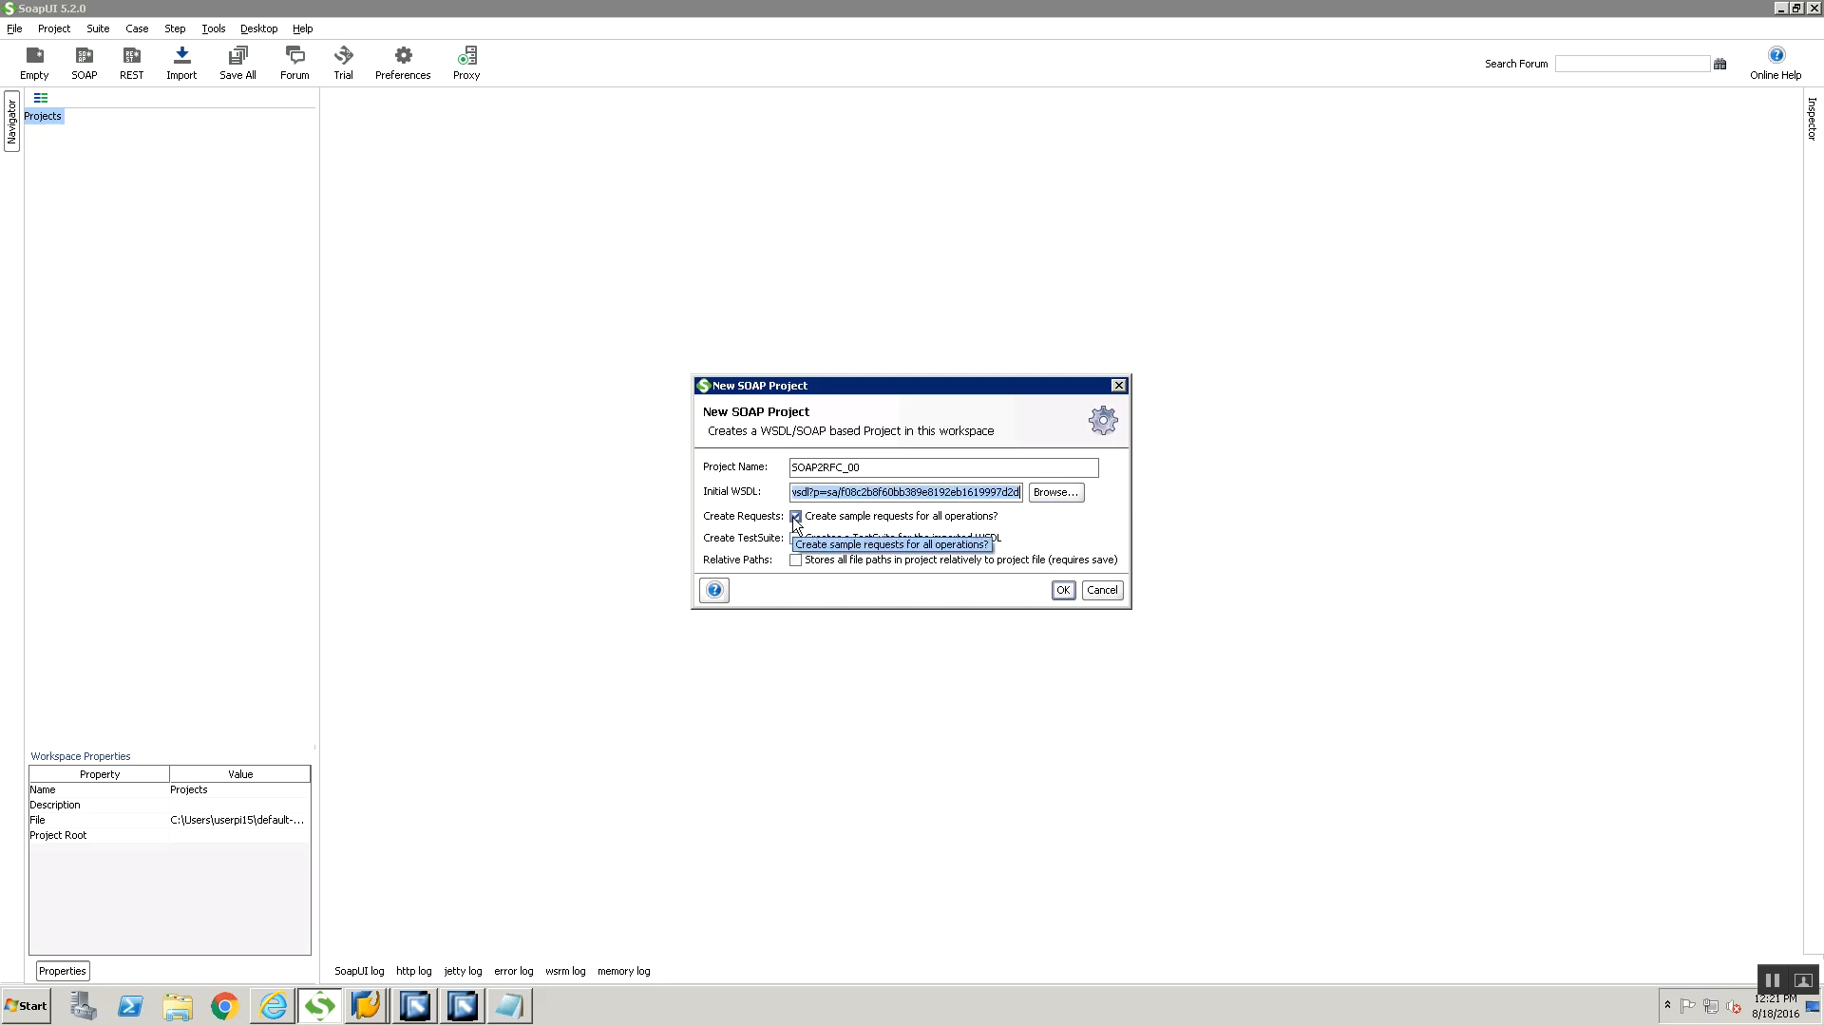
pyautogui.click(1061, 590)
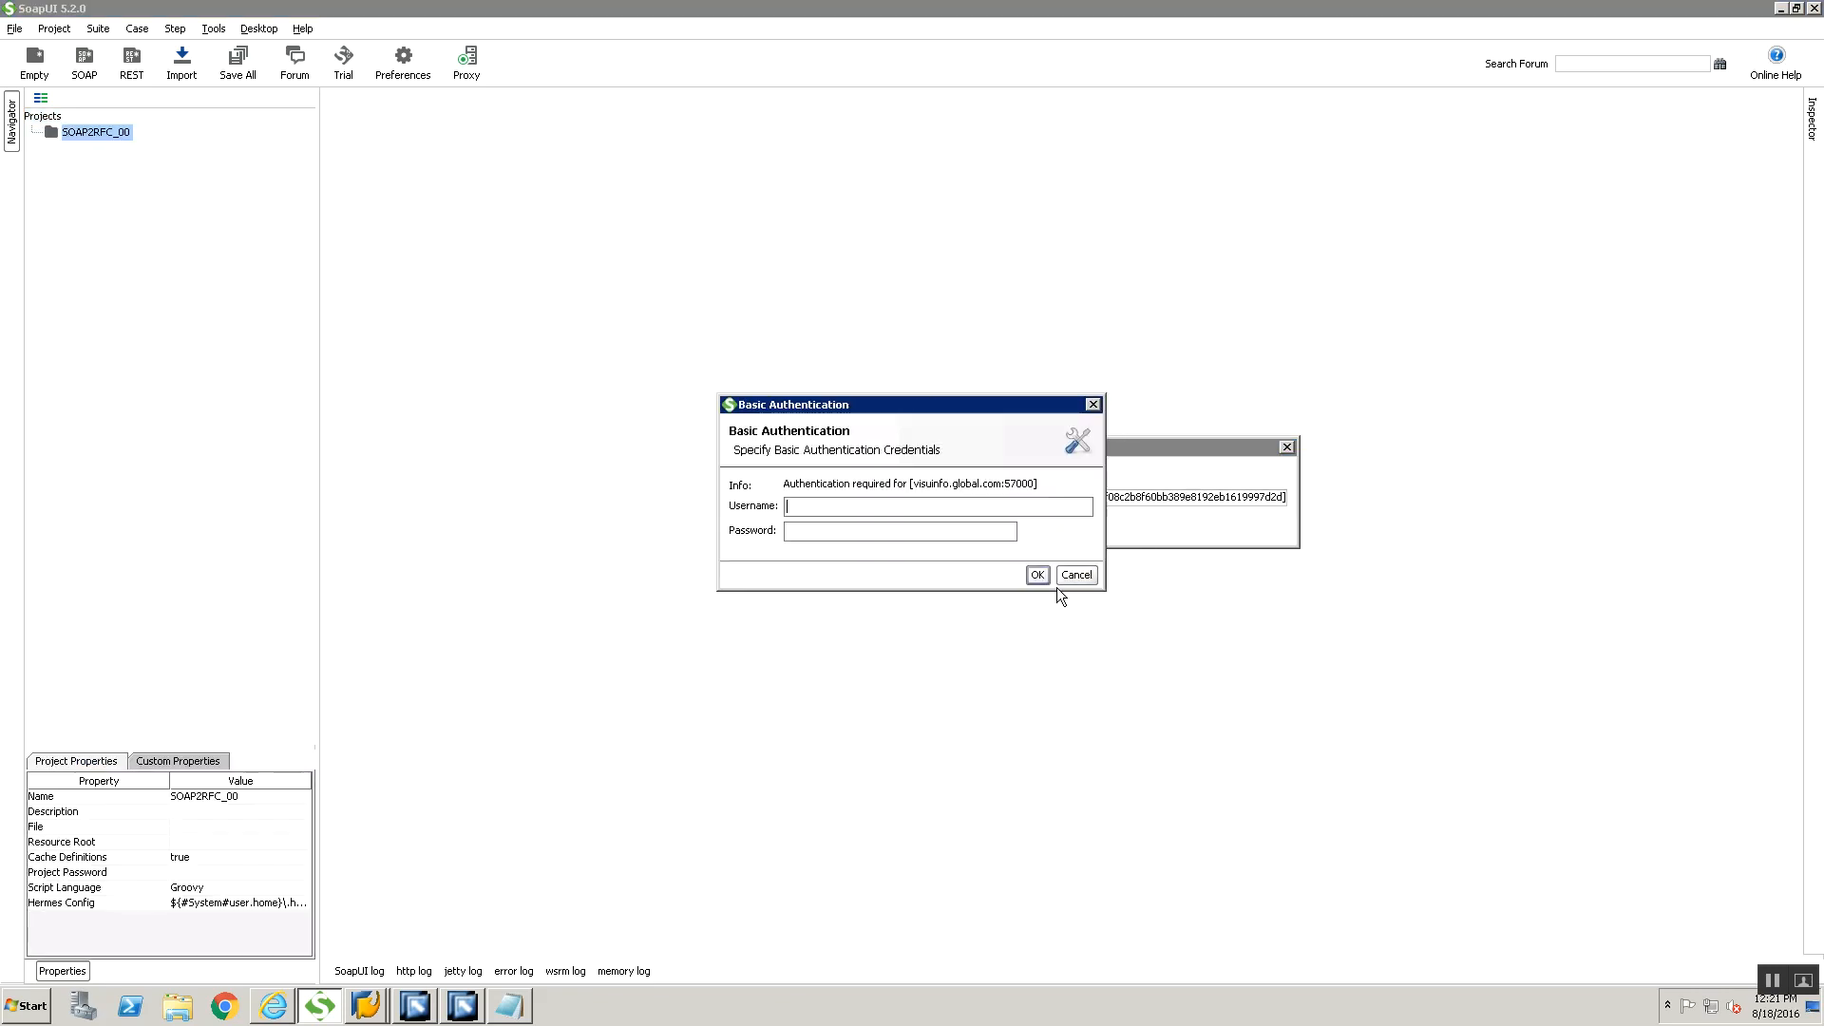
# Try to load the WSDL by submitting the username and account password for basic authentication, and return to the project settings
pyautogui.write('p')
pyautogui.write('sperp')
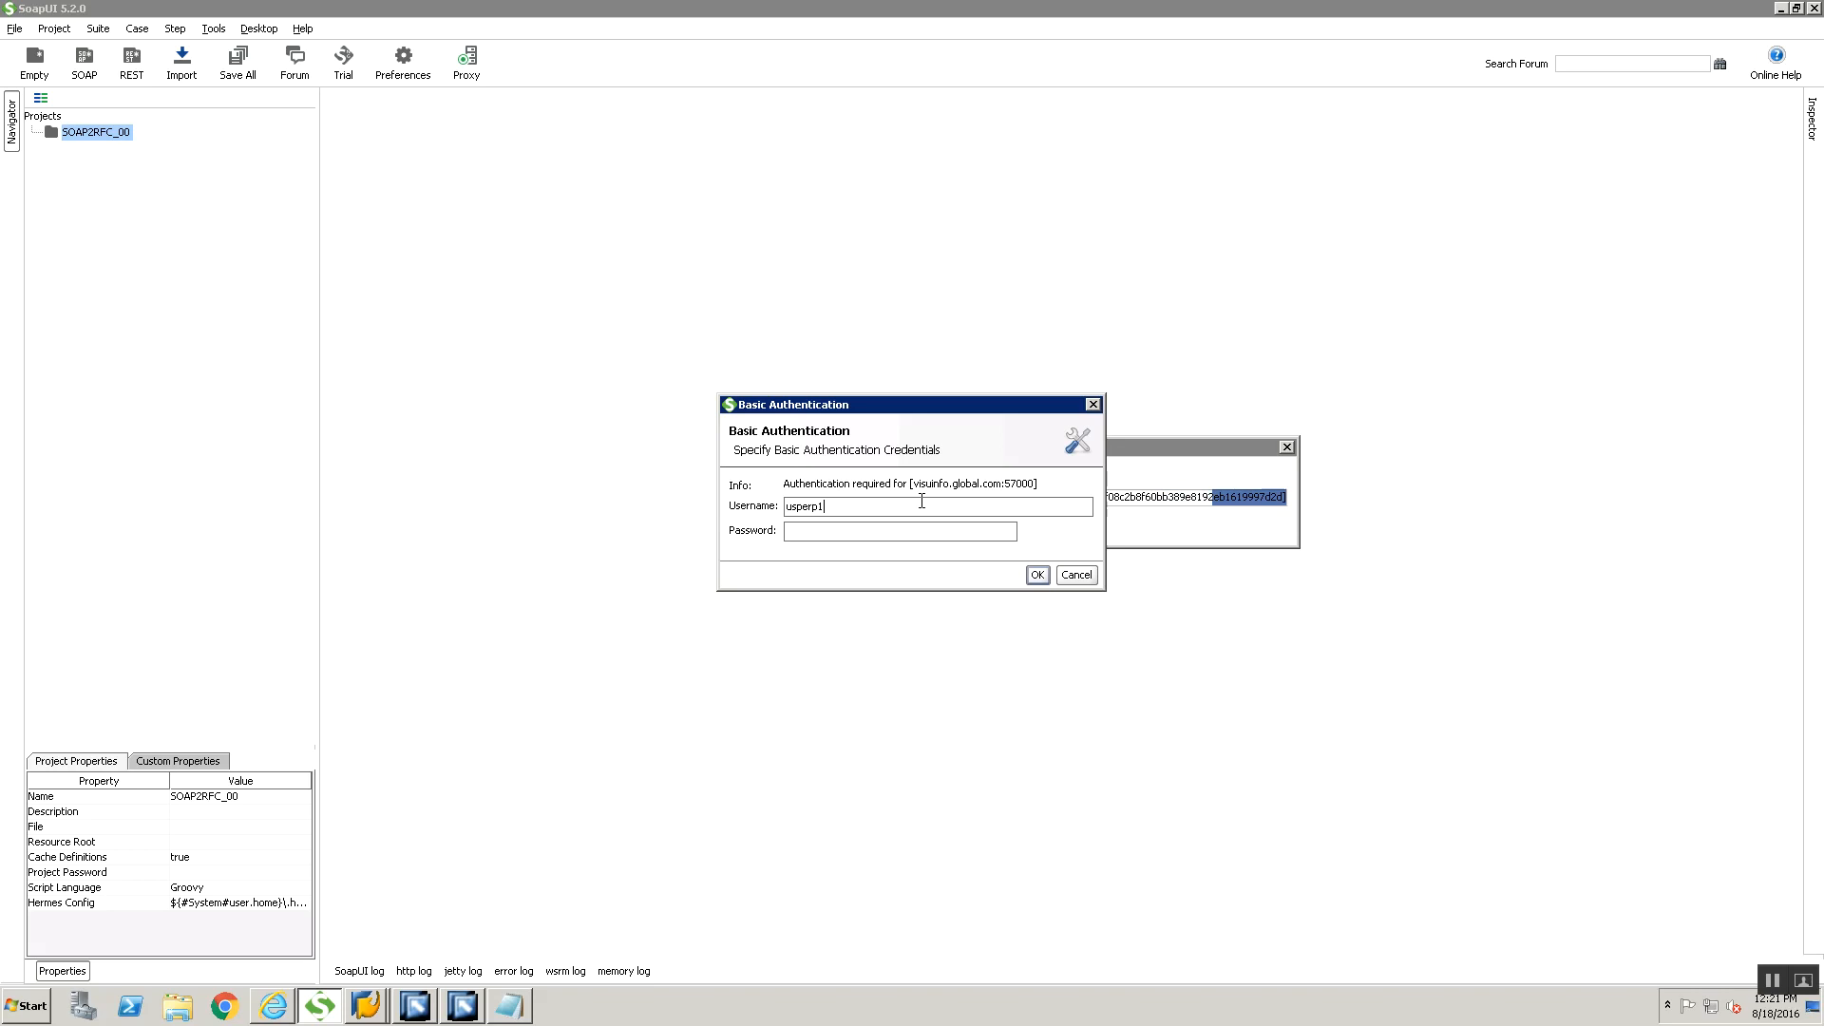
pyautogui.write('i15')
pyautogui.press('Tab')
pyautogui.write('******')
pyautogui.press('Return')
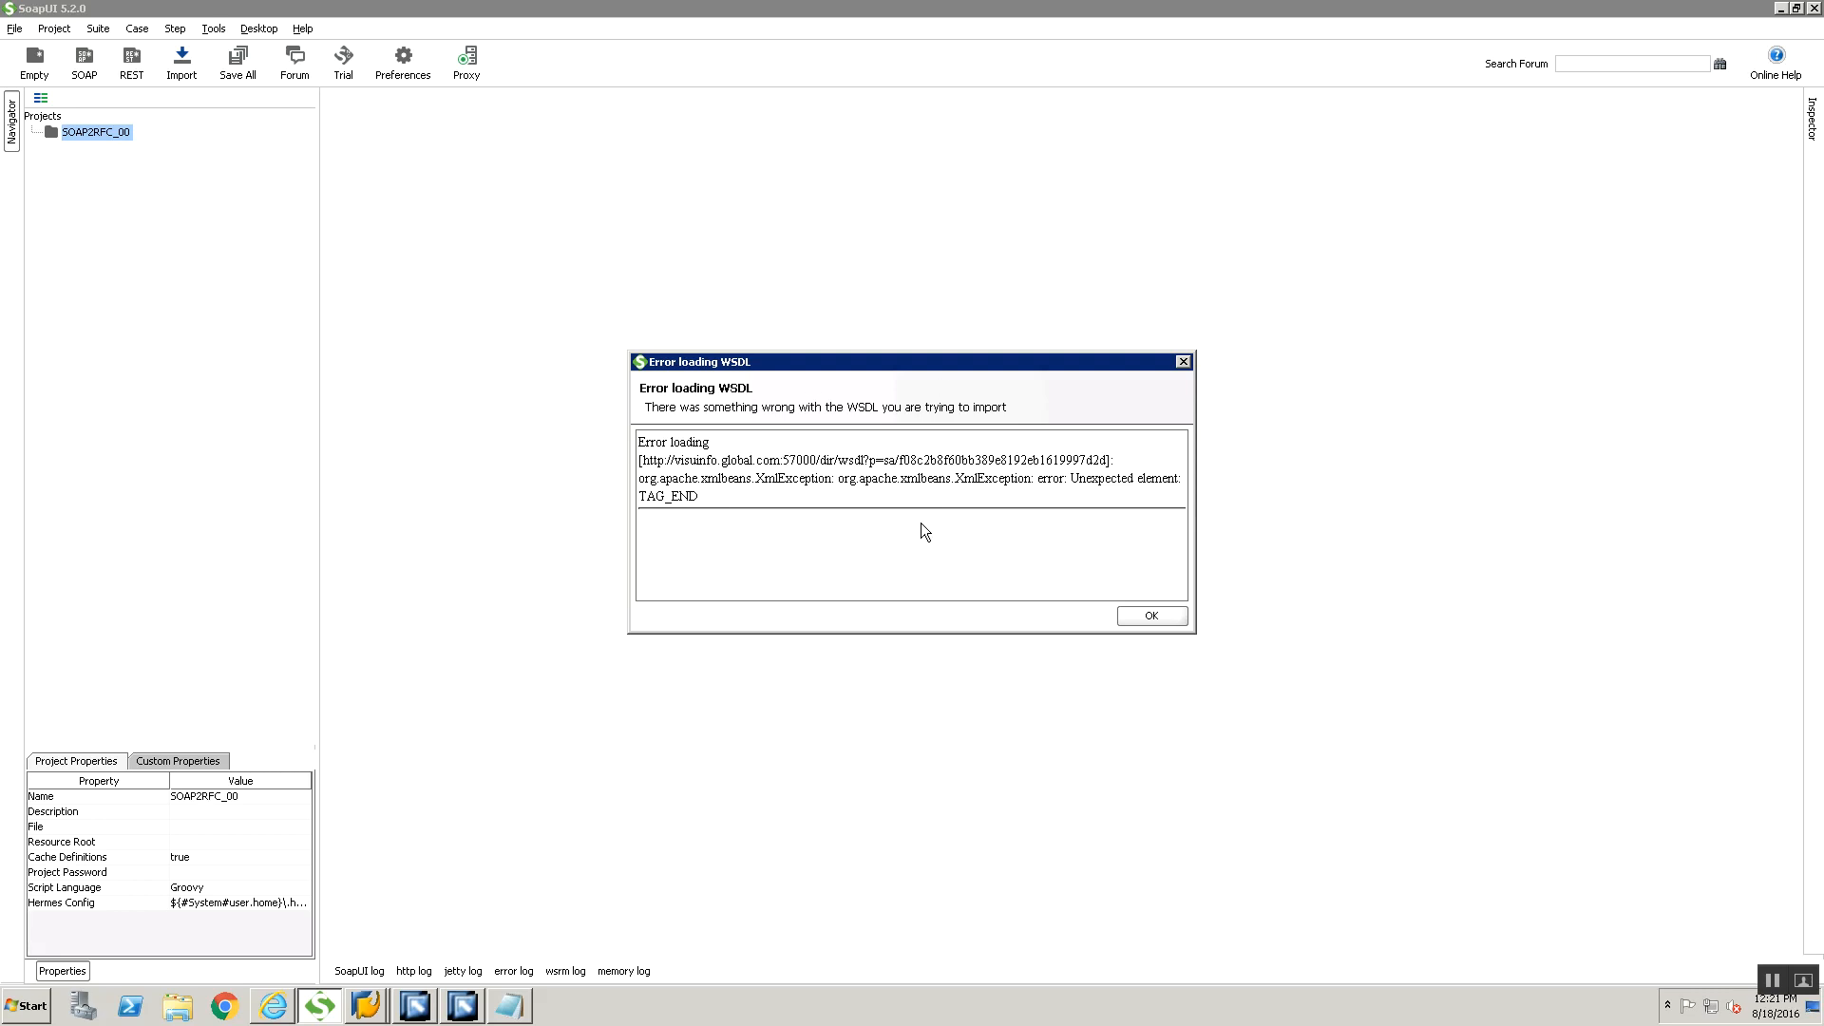
pyautogui.click(1131, 614)
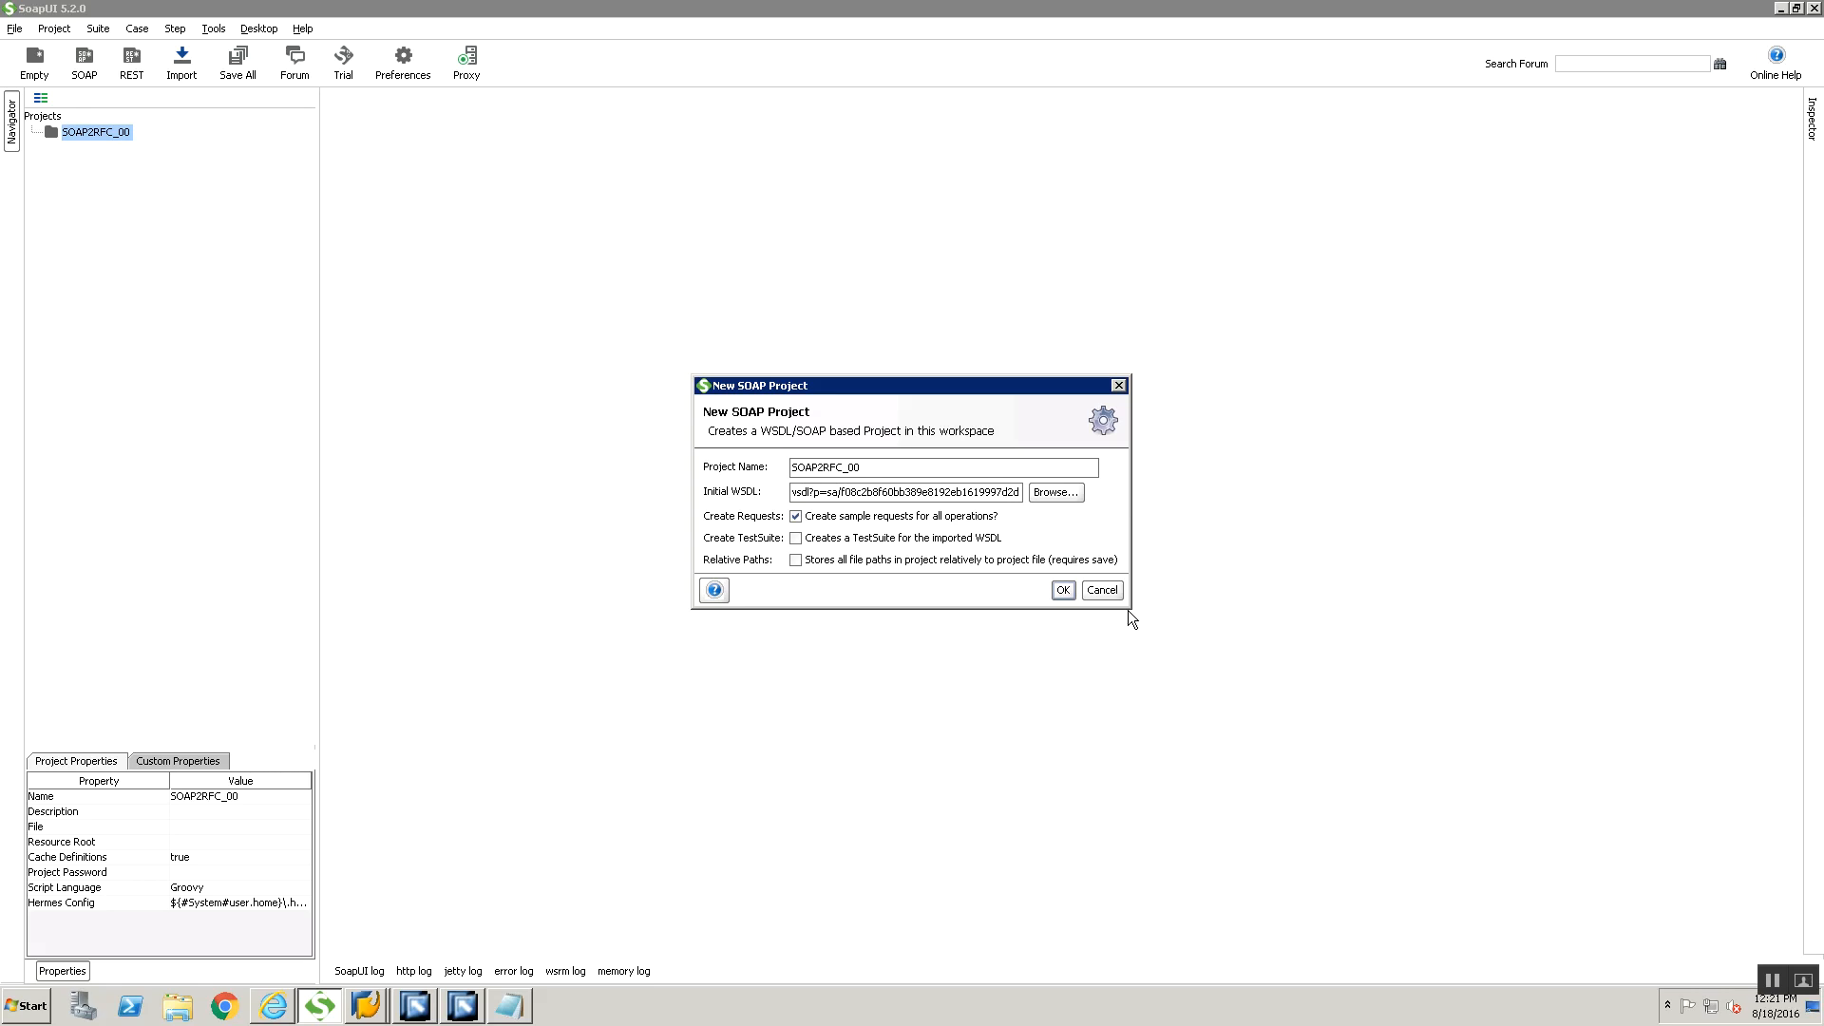
# Clear the initial WSDL, paste the WSDL URL copied again from the open text document, and create the SOAP2RFC_00 project
pyautogui.press('Home')
pyautogui.press('End')
pyautogui.press('Home')
pyautogui.press('End')
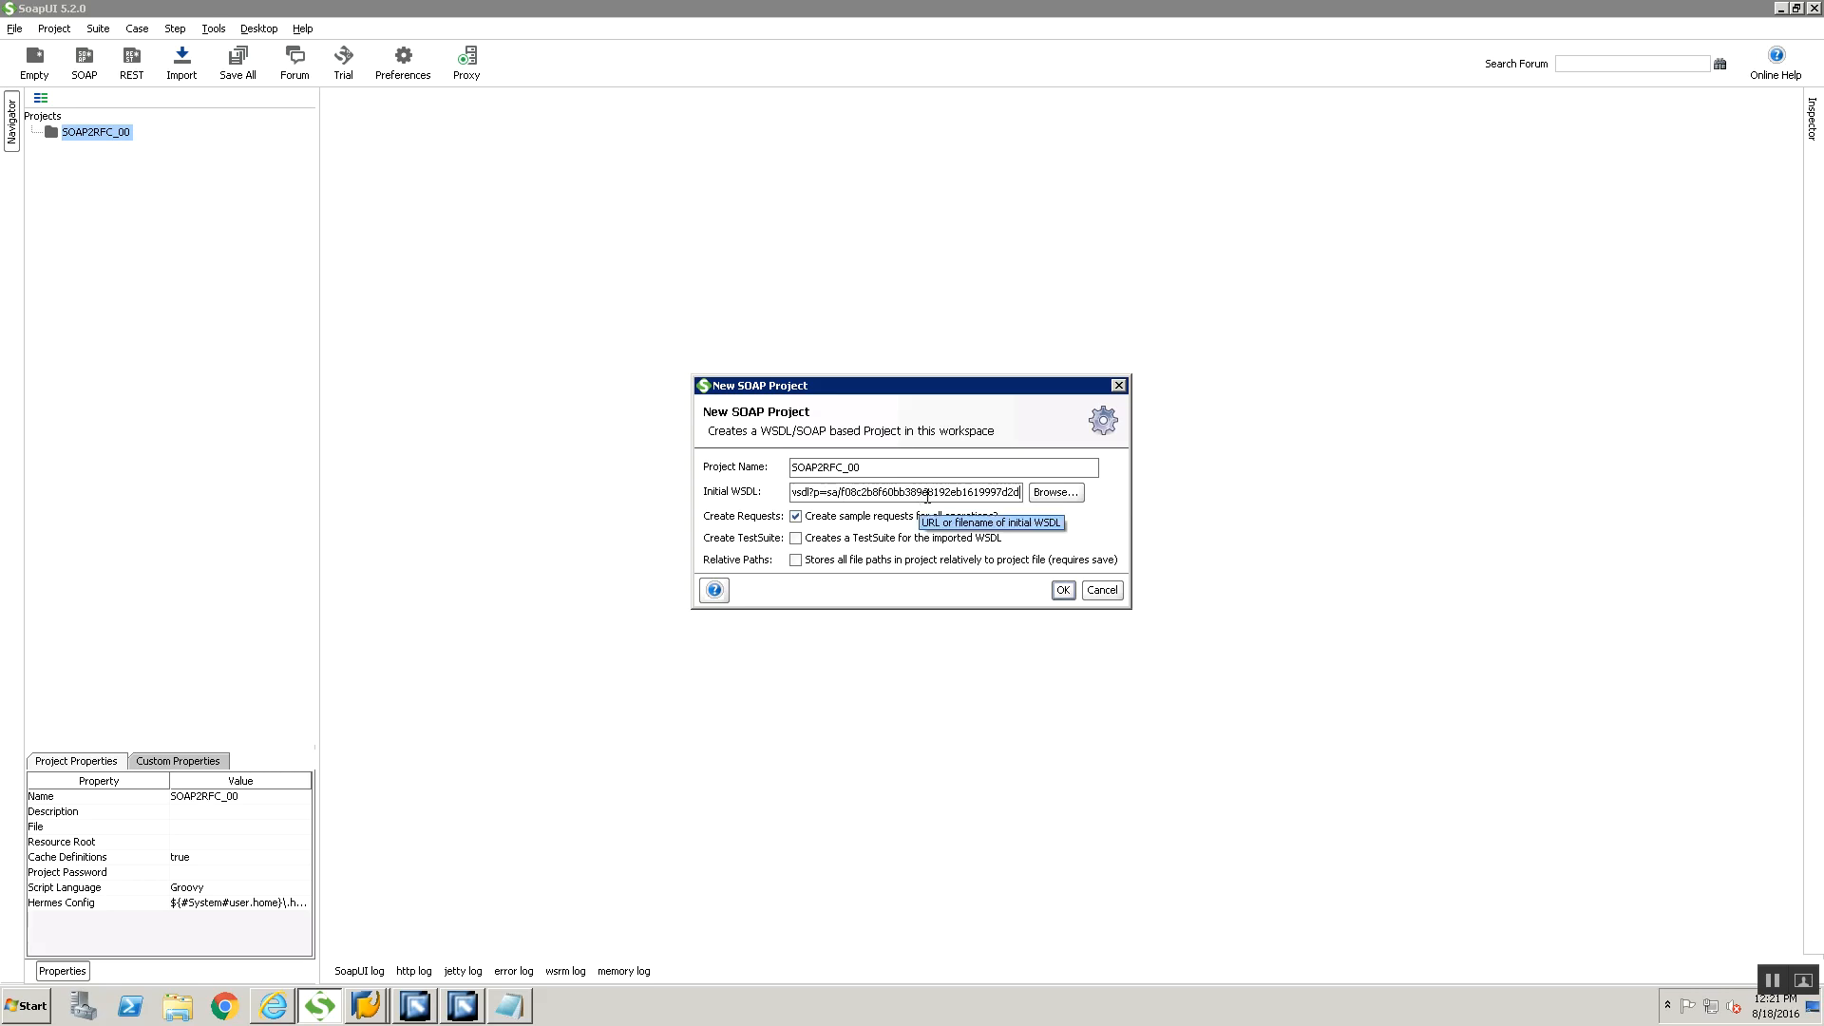
pyautogui.hotkey('ctrl', 'a')
pyautogui.press('Delete')
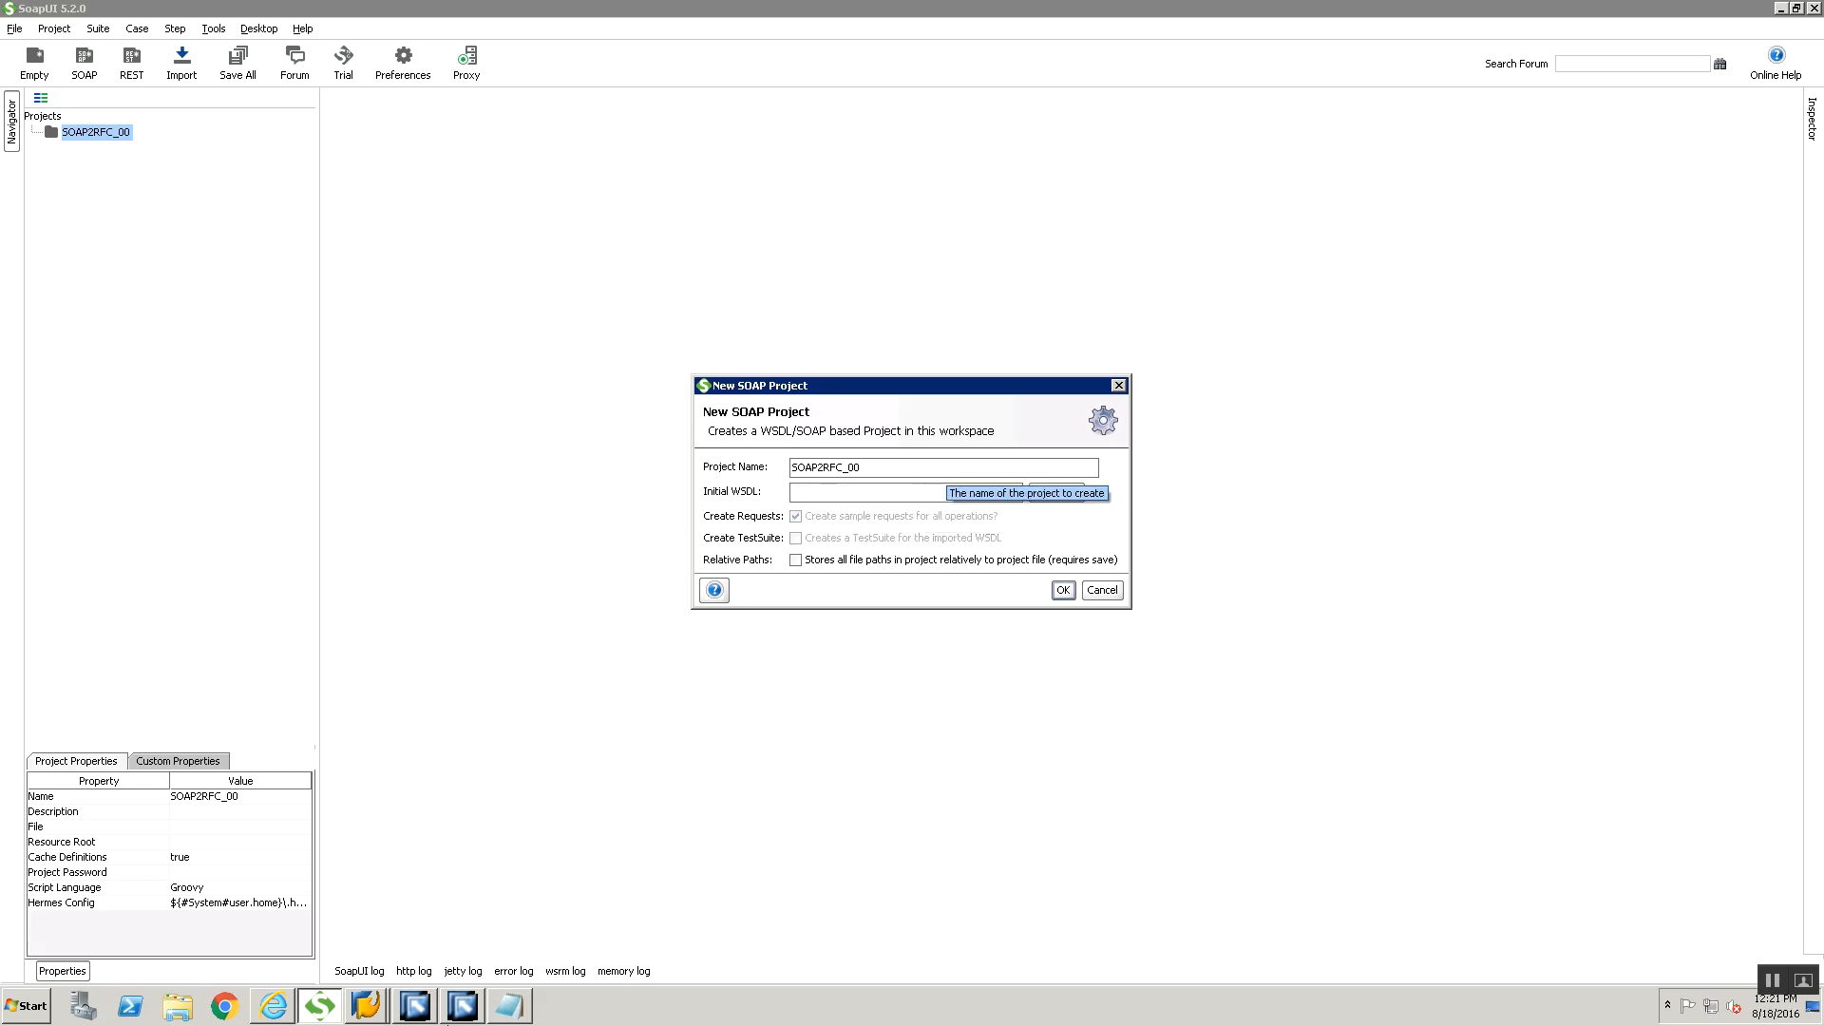
pyautogui.click(510, 1005)
pyautogui.hotkey('ctrl', 'a')
pyautogui.hotkey('alt', 'Tab')
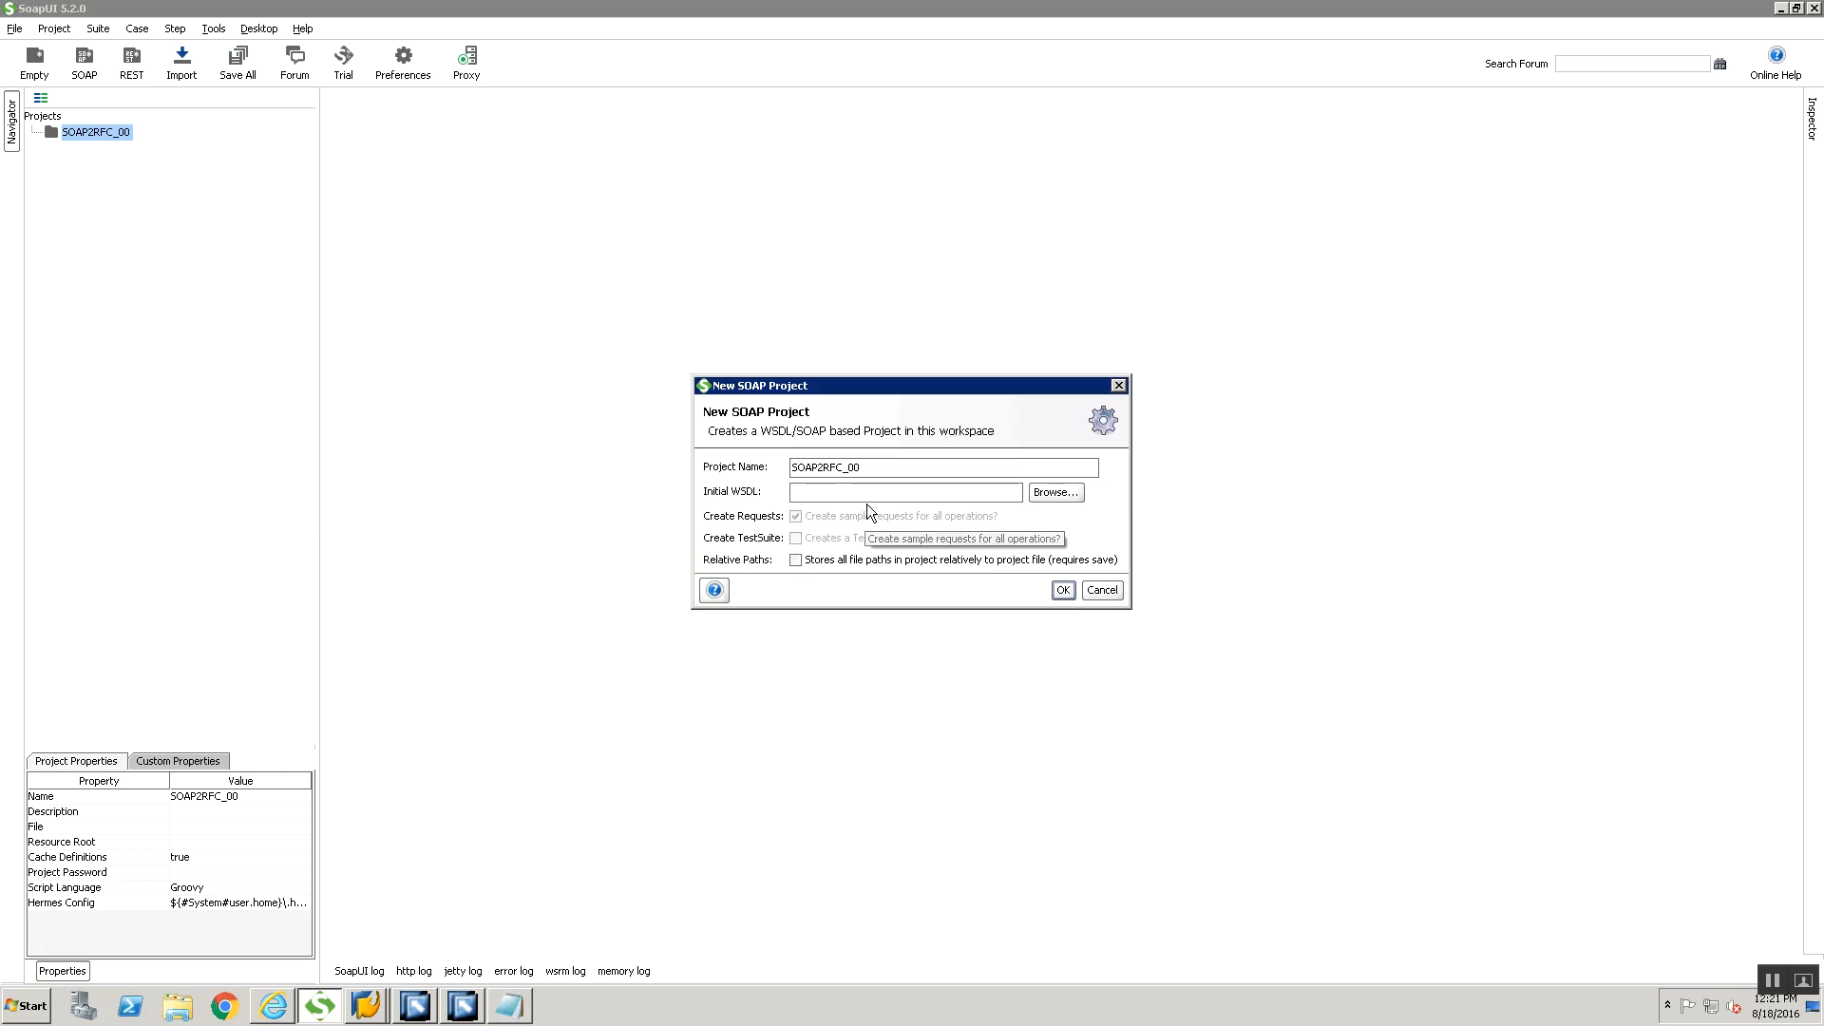
pyautogui.hotkey('ctrl', 'v')
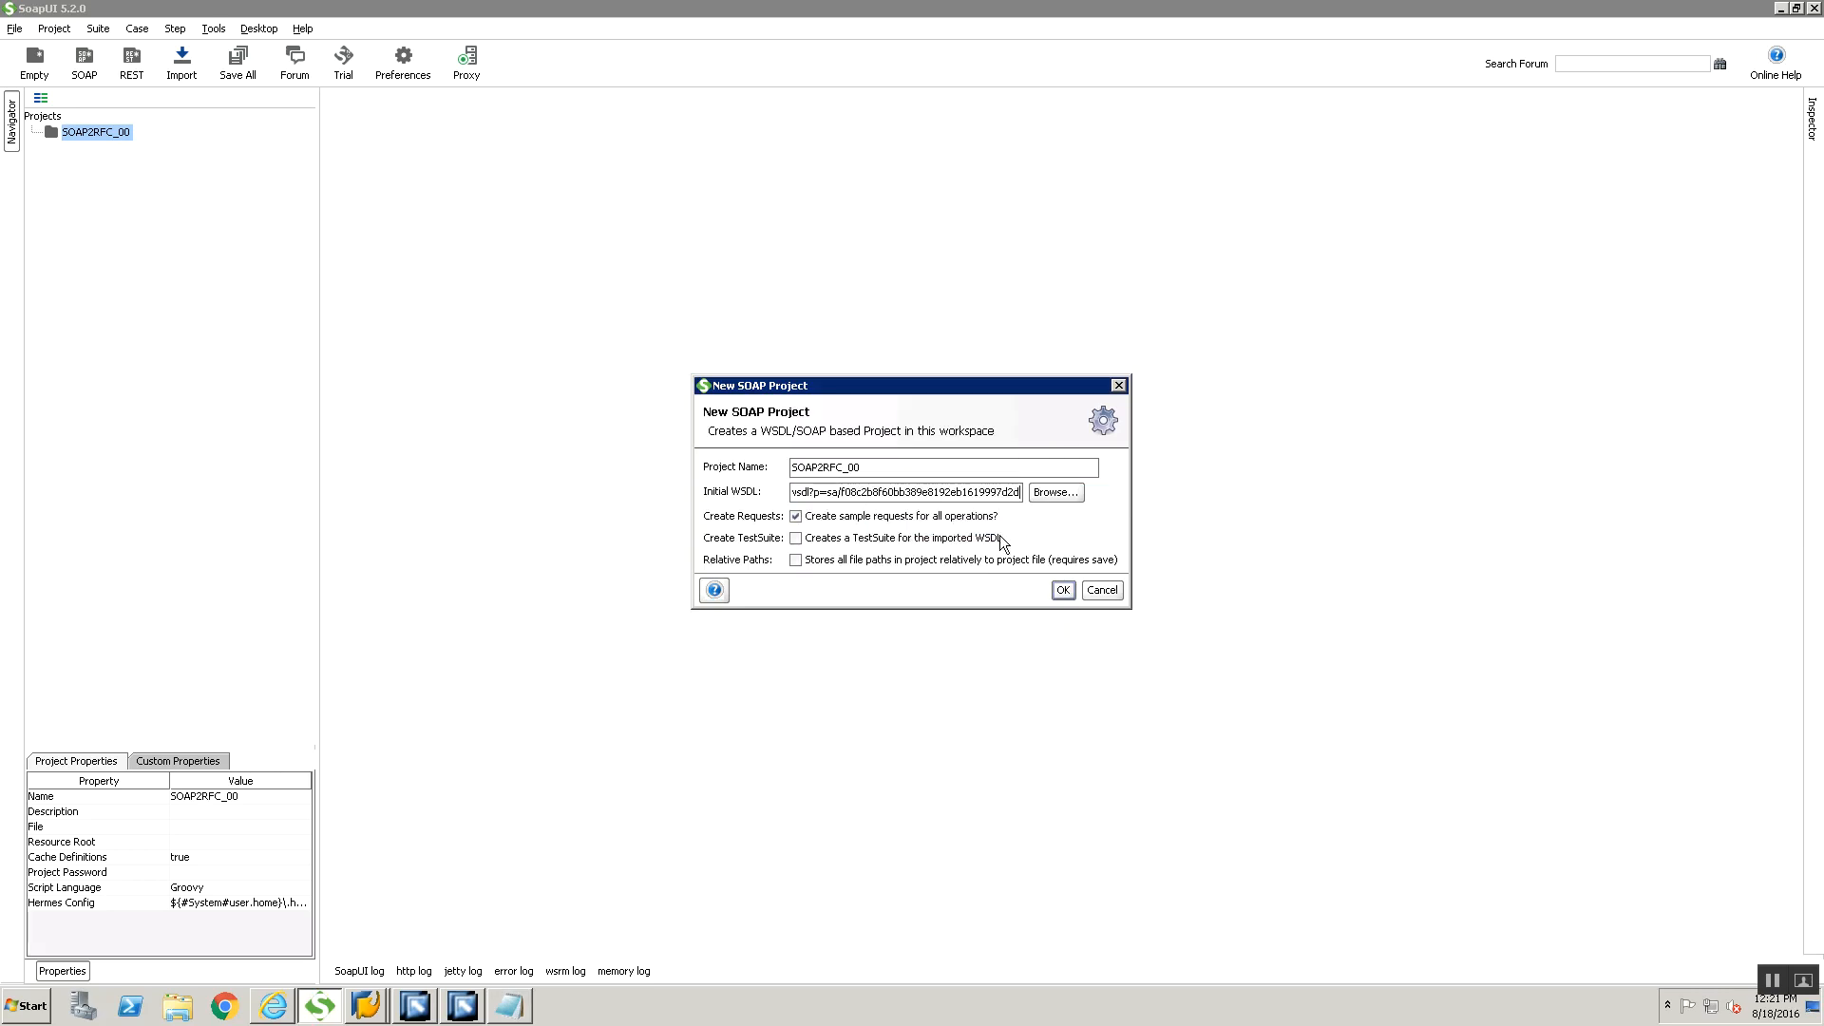
pyautogui.click(1064, 591)
# Enter the account's username for the WSDL server's basic authentication
pyautogui.write('us')
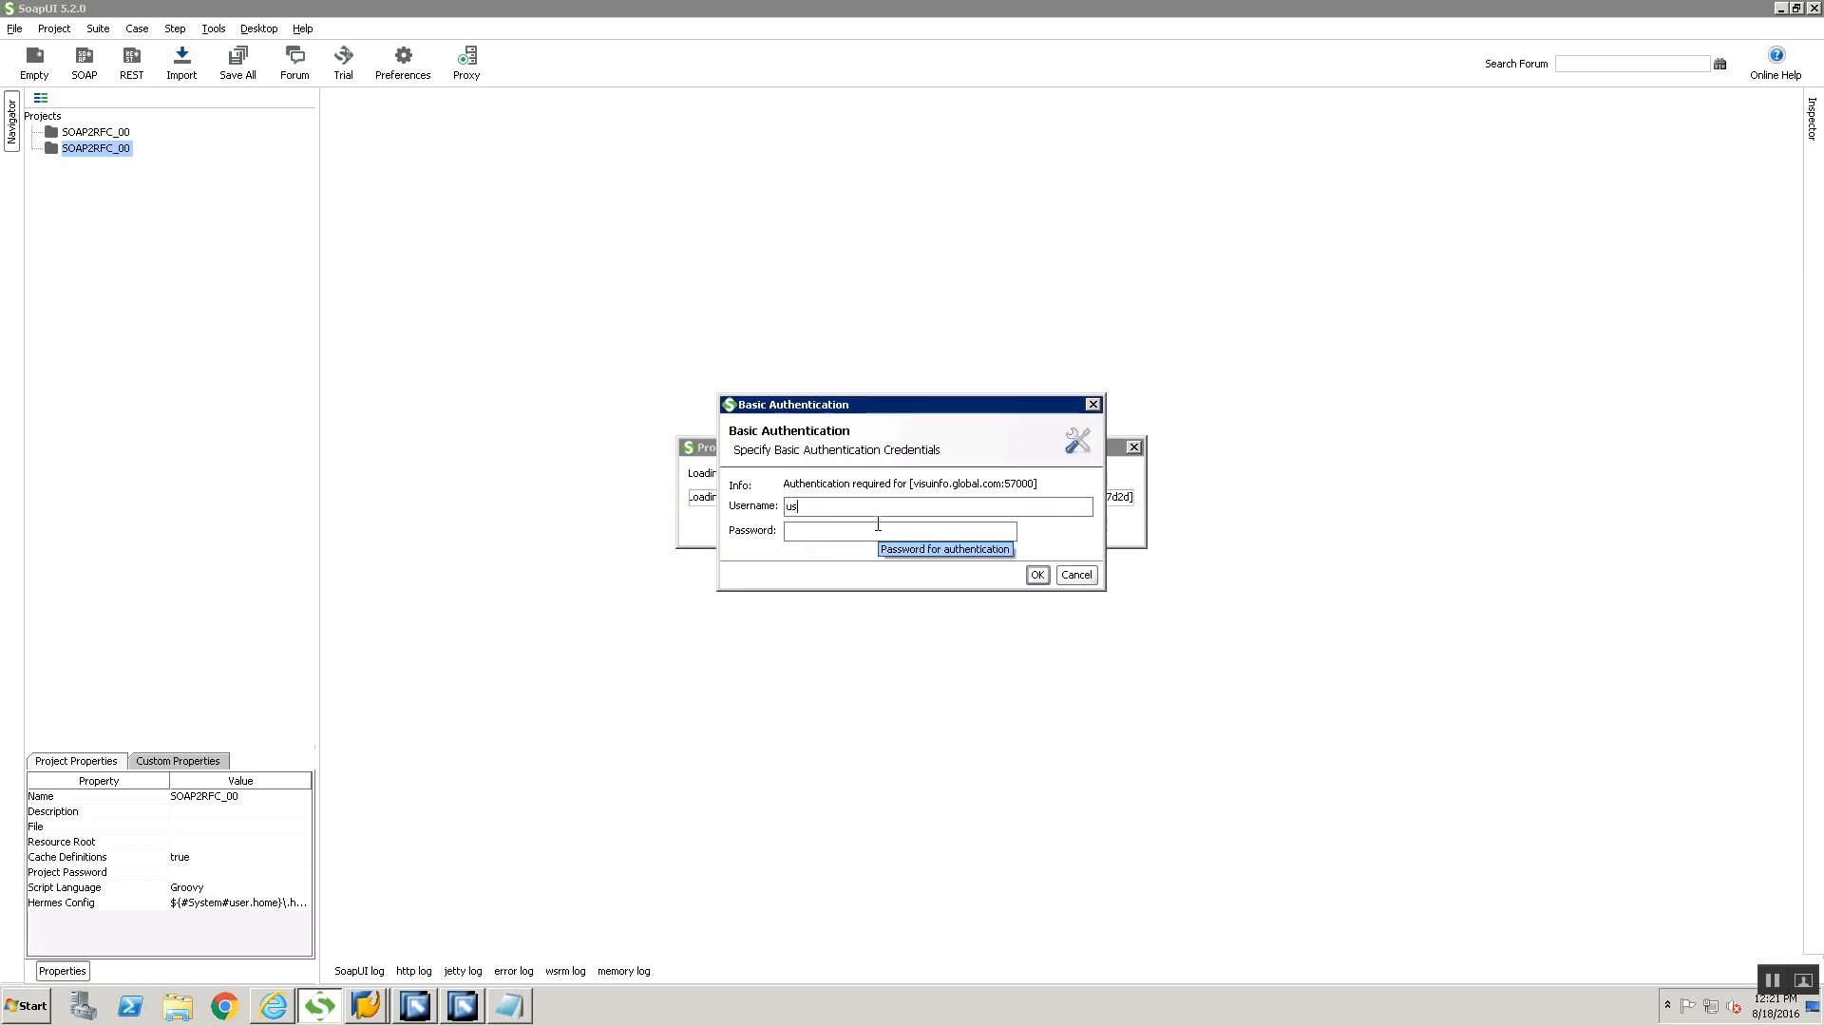
pyautogui.write('erpi15')
pyautogui.press('Tab')
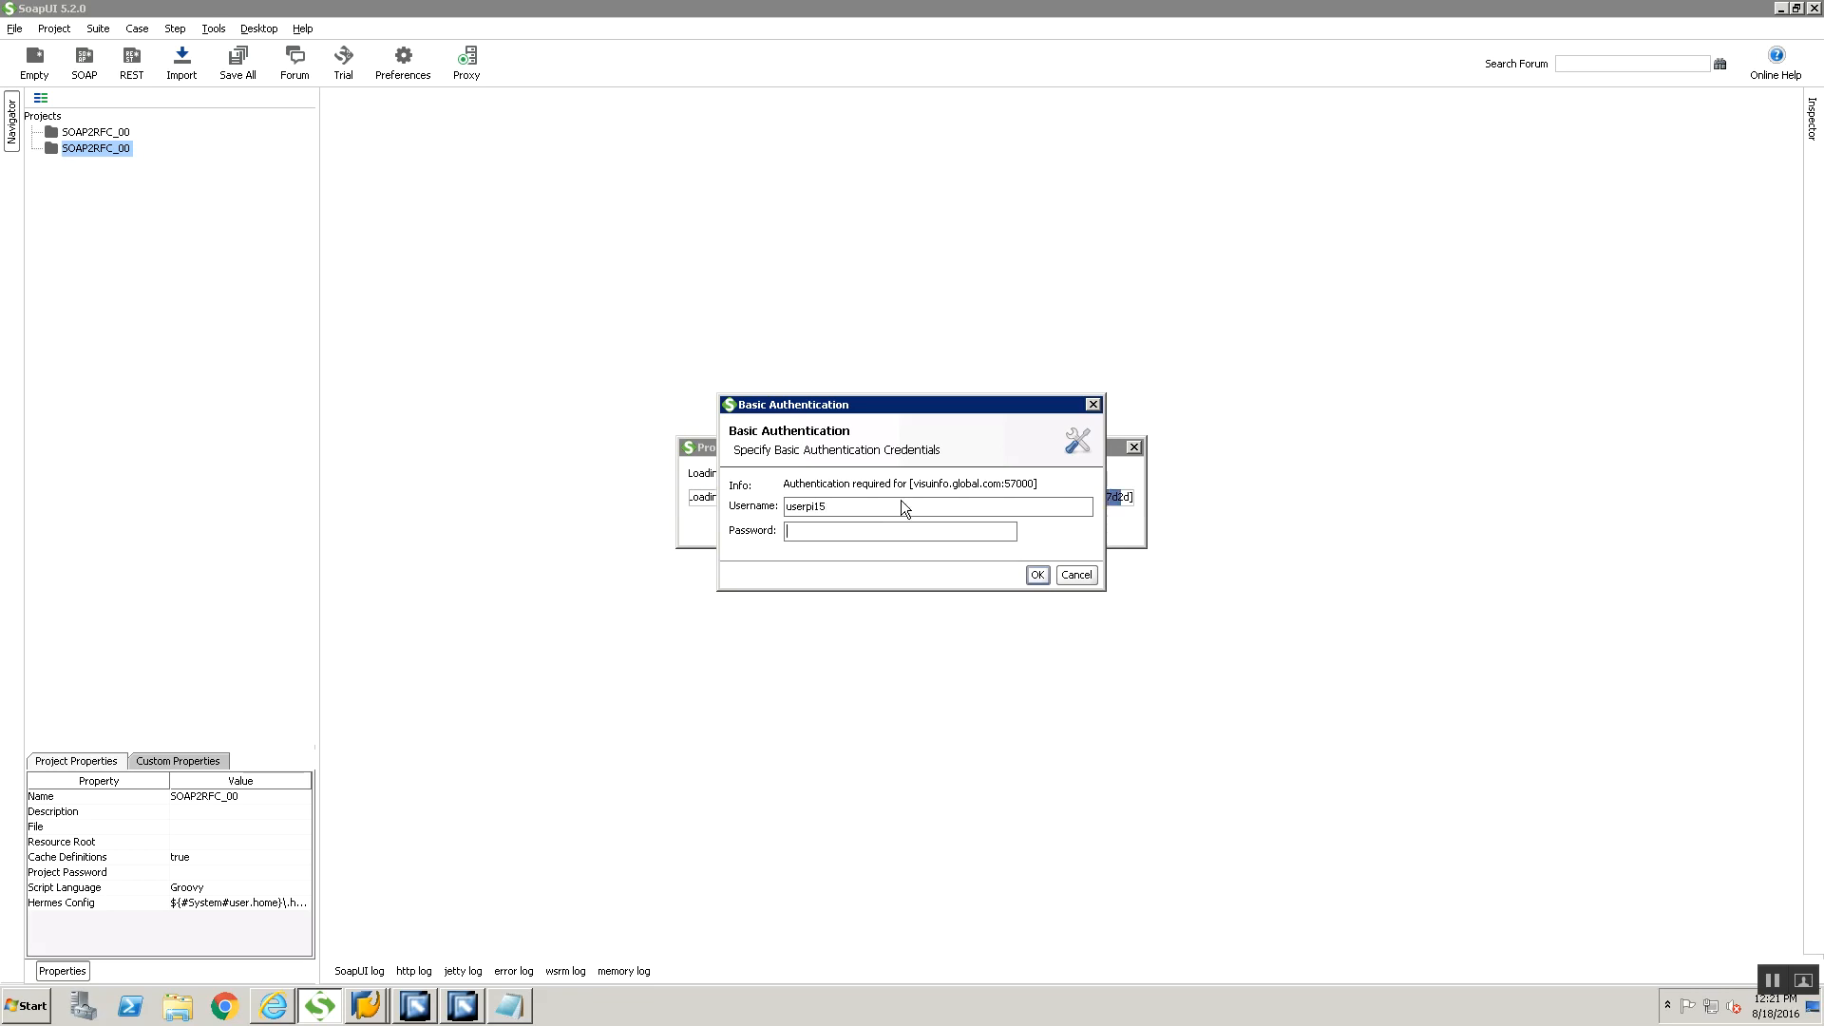
# Switch to the SAP Easy Access session, check the logged-on user in the system status, and close the status window
pyautogui.click(365, 1005)
pyautogui.click(376, 940)
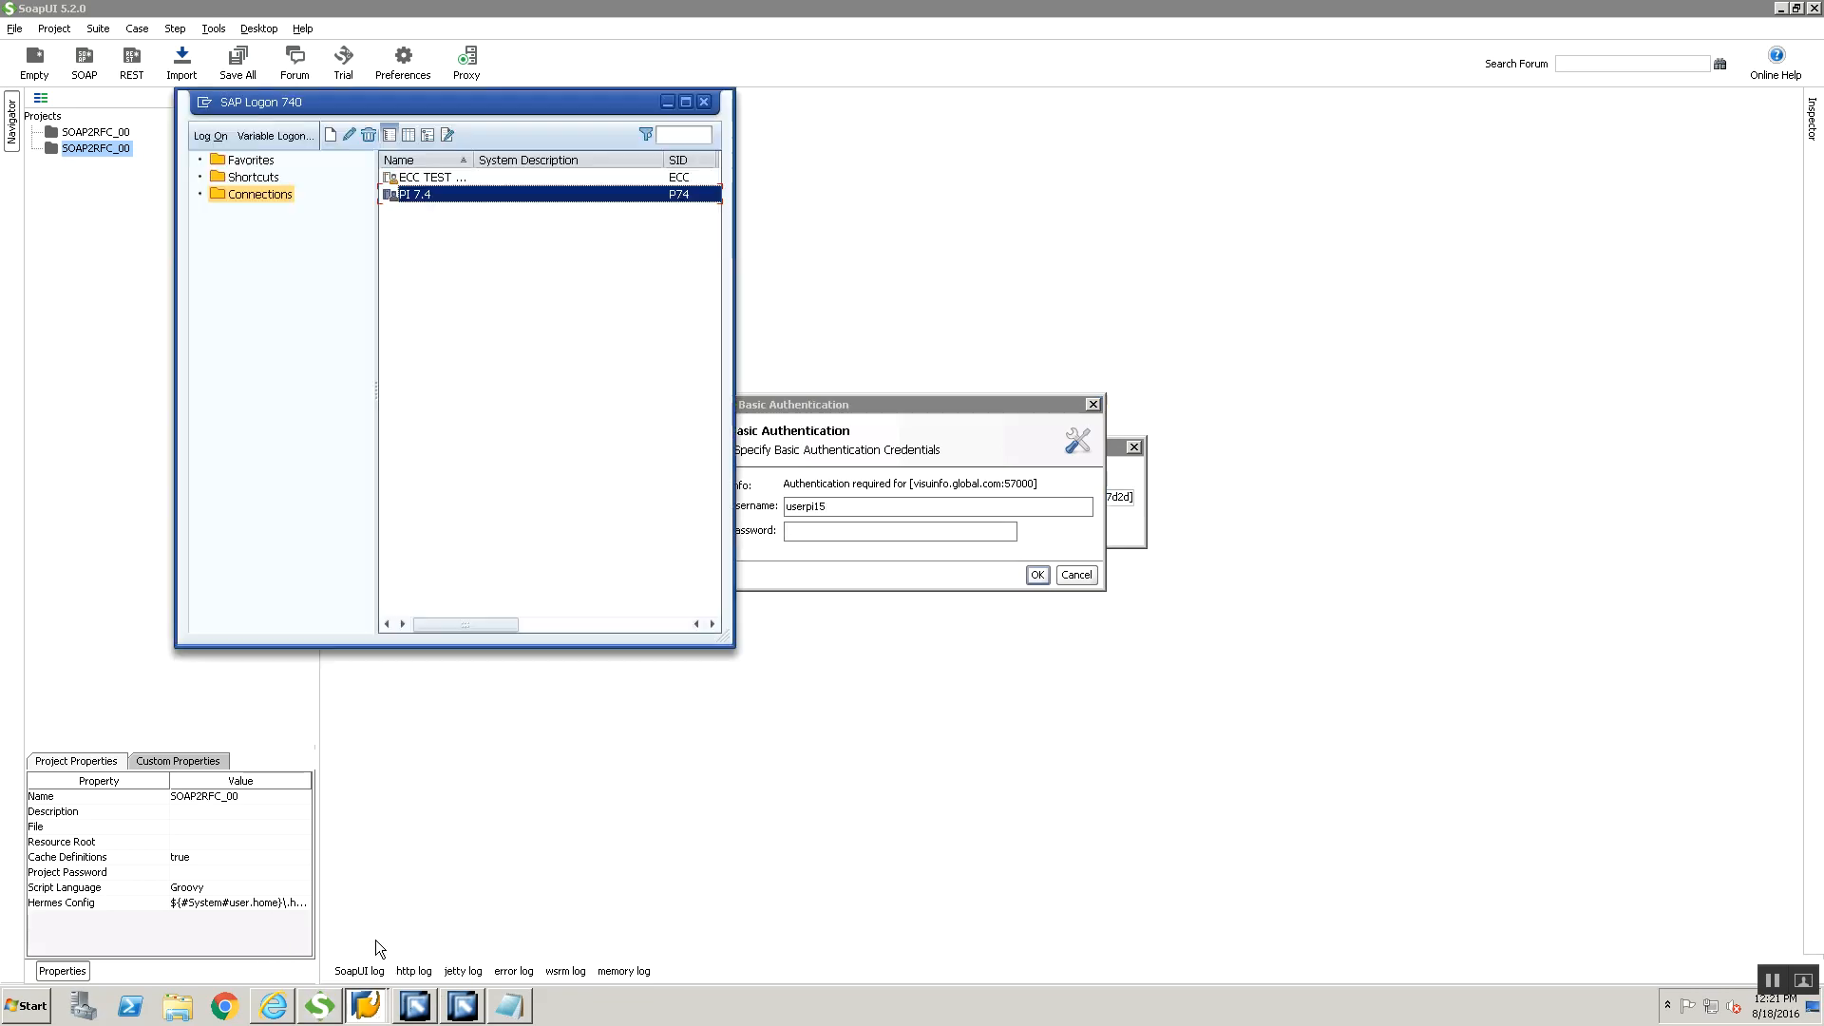
pyautogui.click(385, 1012)
pyautogui.click(380, 967)
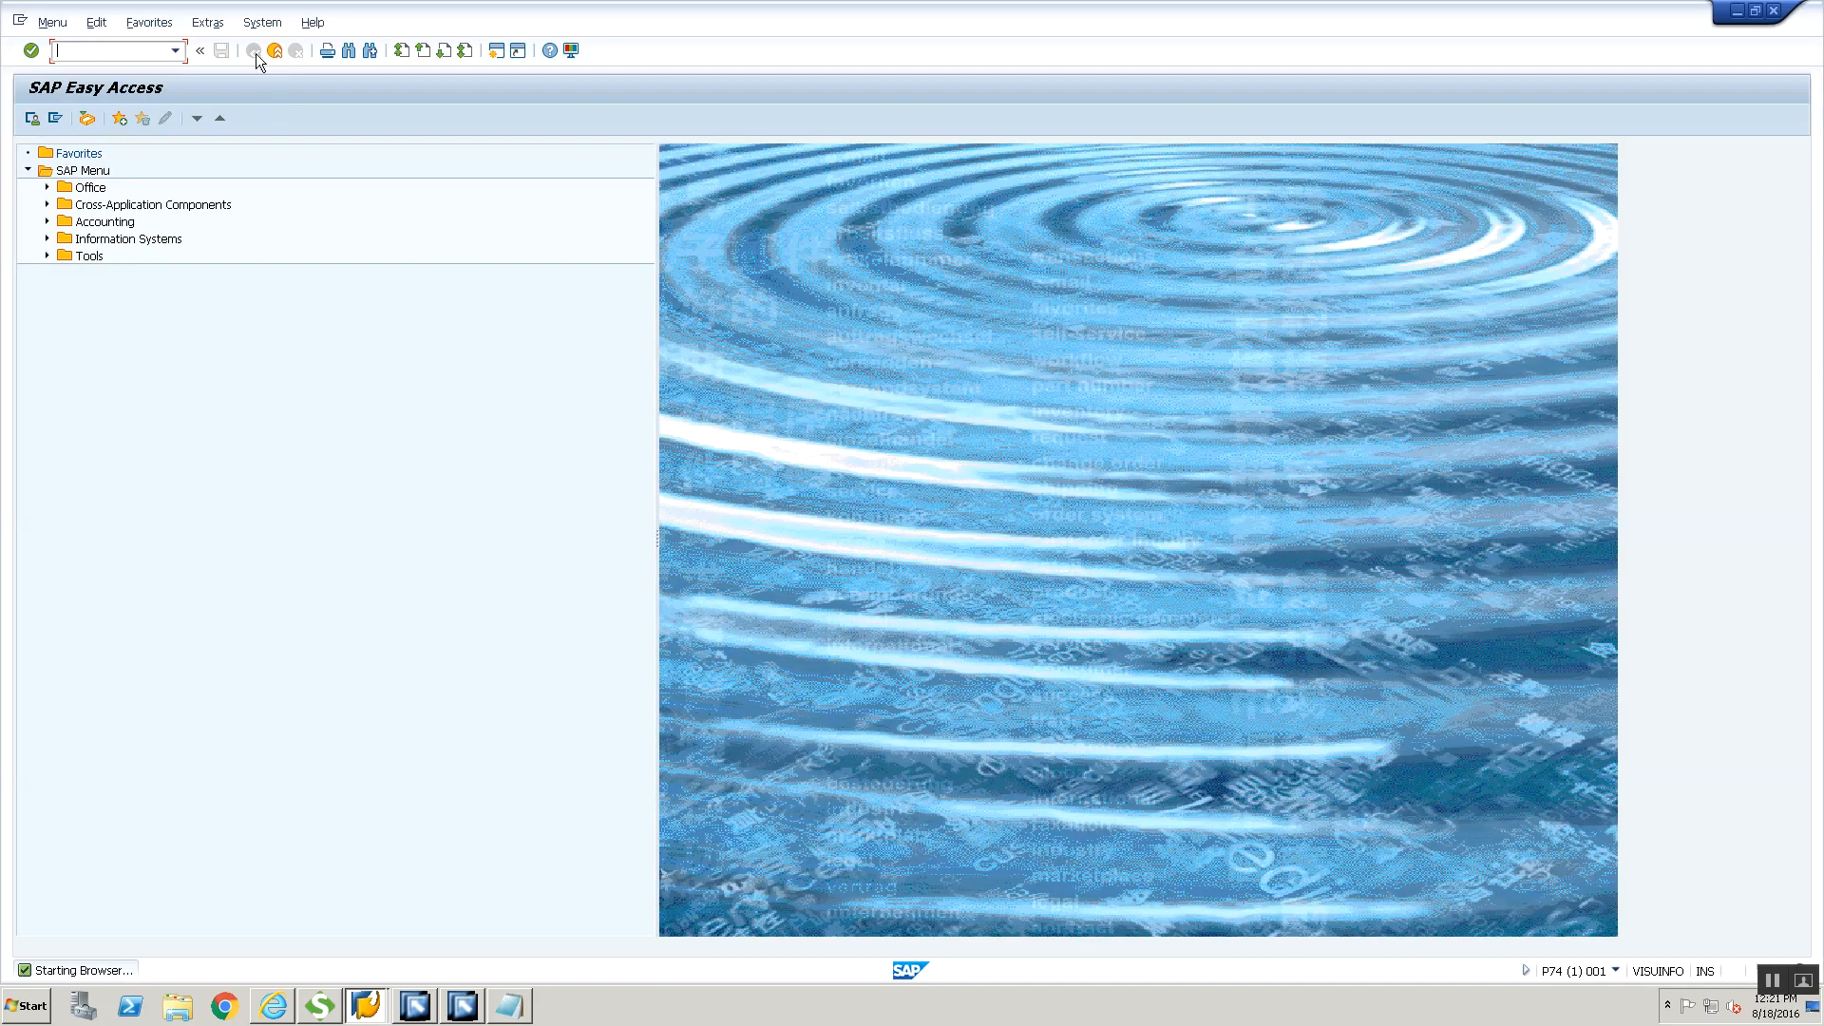
pyautogui.click(262, 22)
pyautogui.click(308, 278)
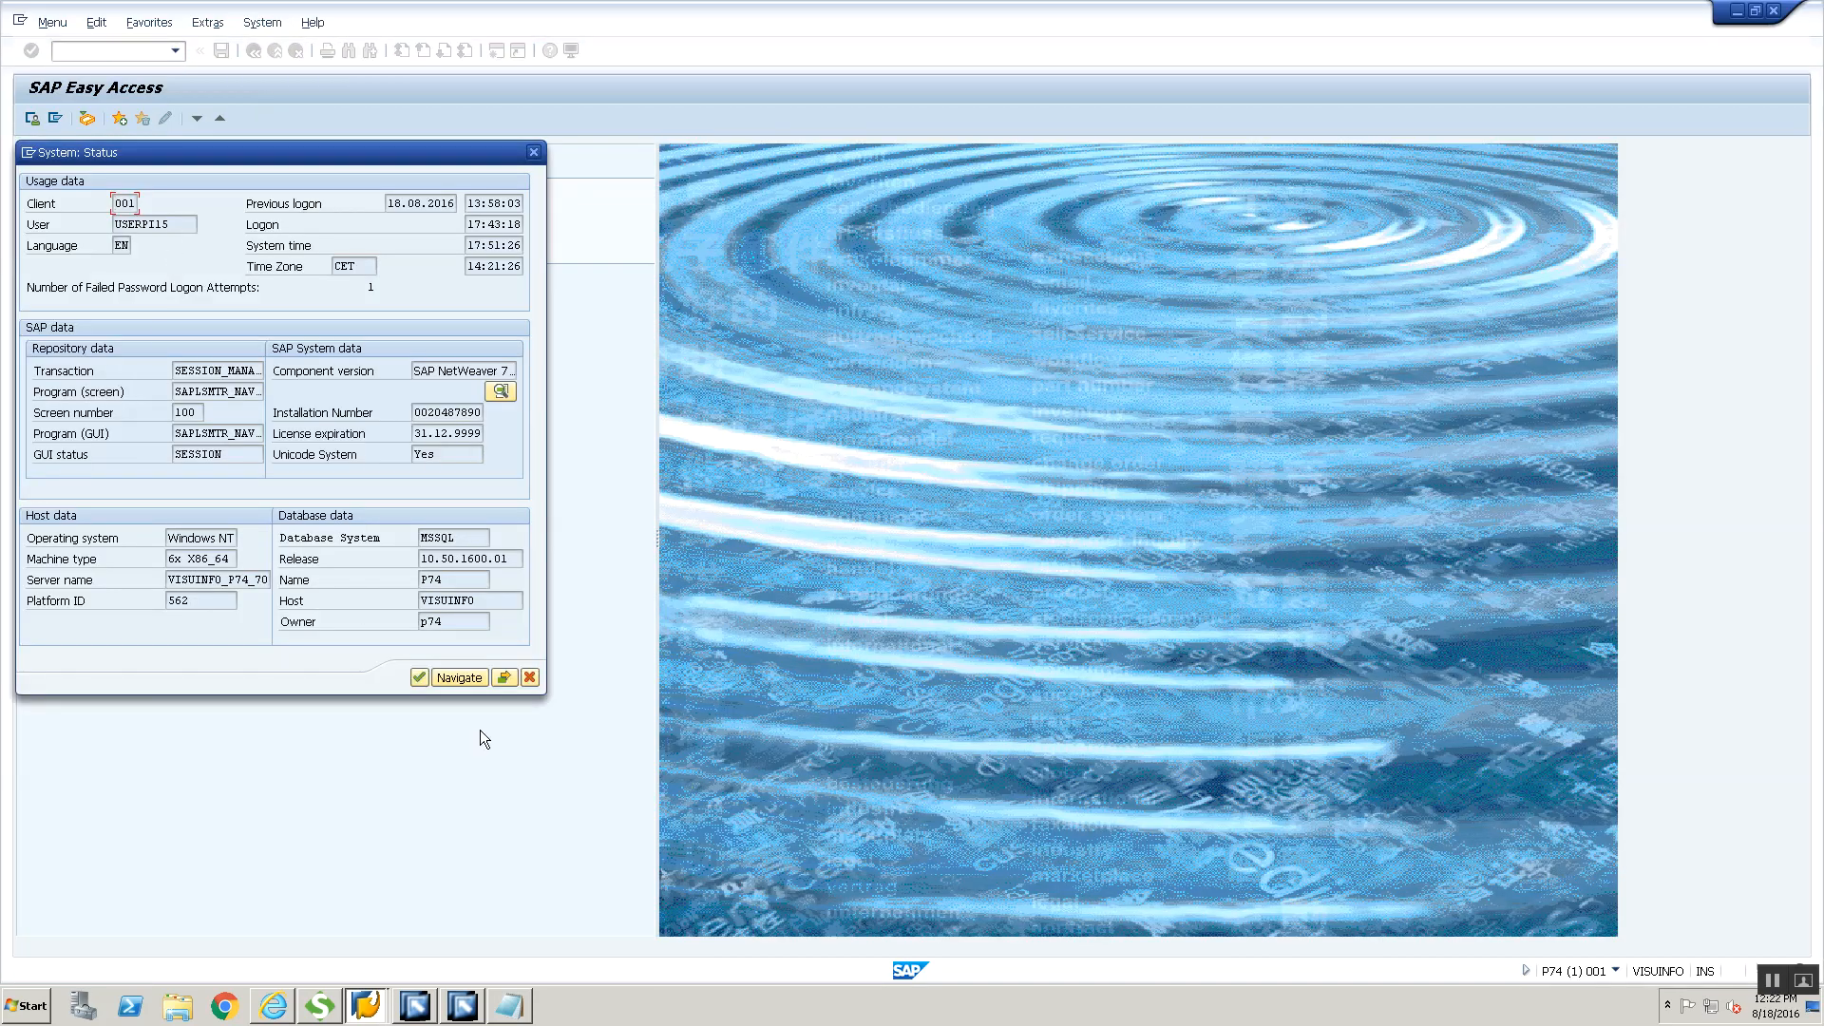
pyautogui.click(535, 673)
# Return to SoapUI and submit the account password for basic authentication to load the WSDL
pyautogui.hotkey('alt', 'Tab')
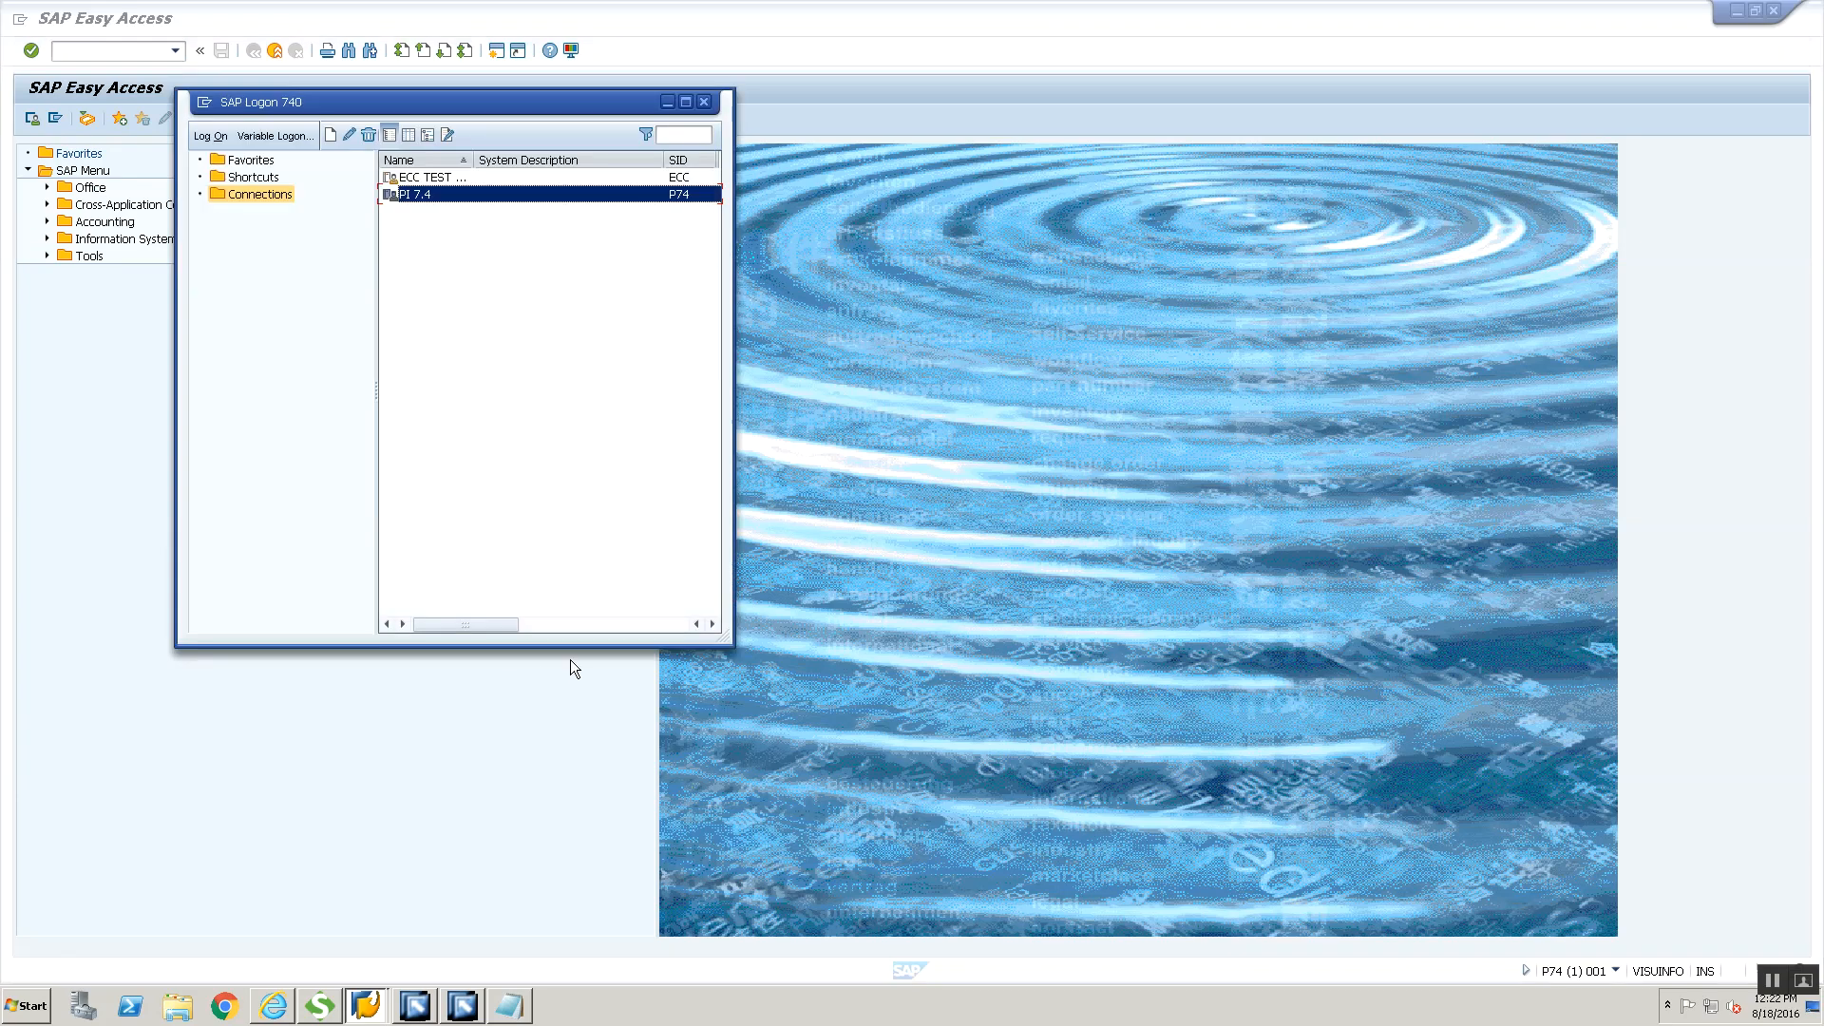
pyautogui.hotkey('alt', 'Tab')
pyautogui.write('********')
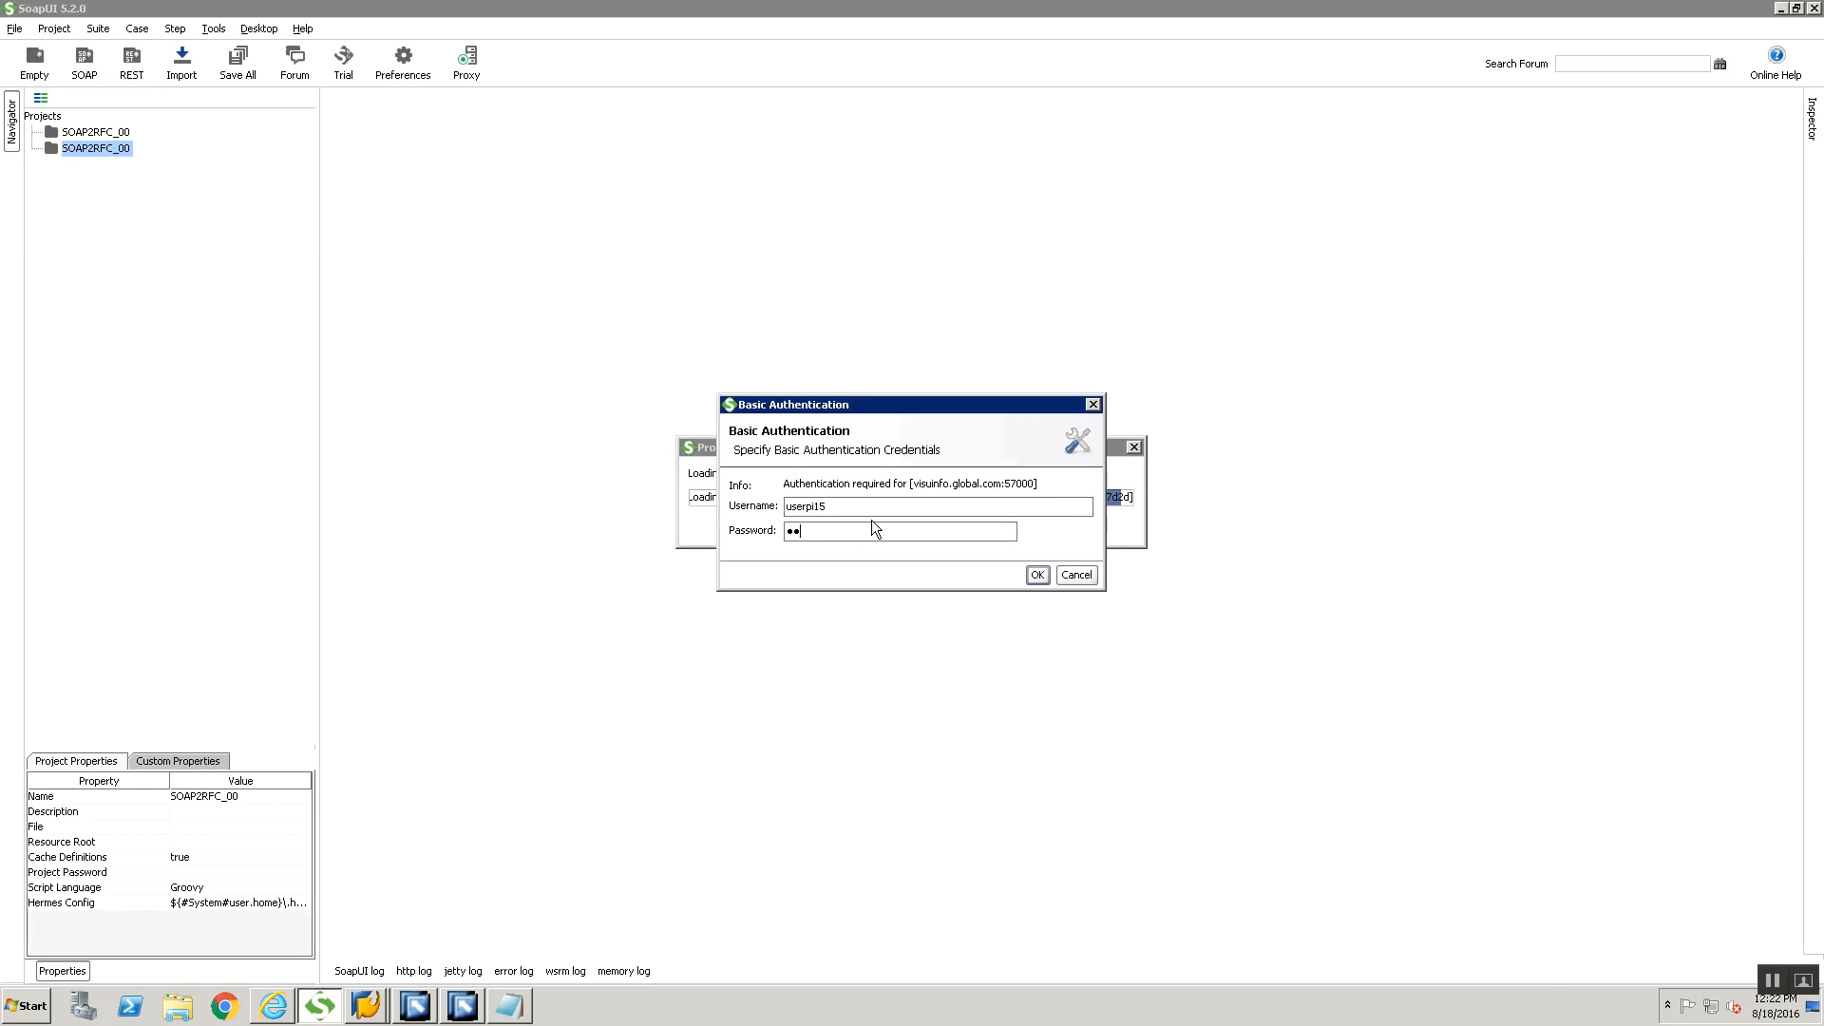
pyautogui.press('Return')
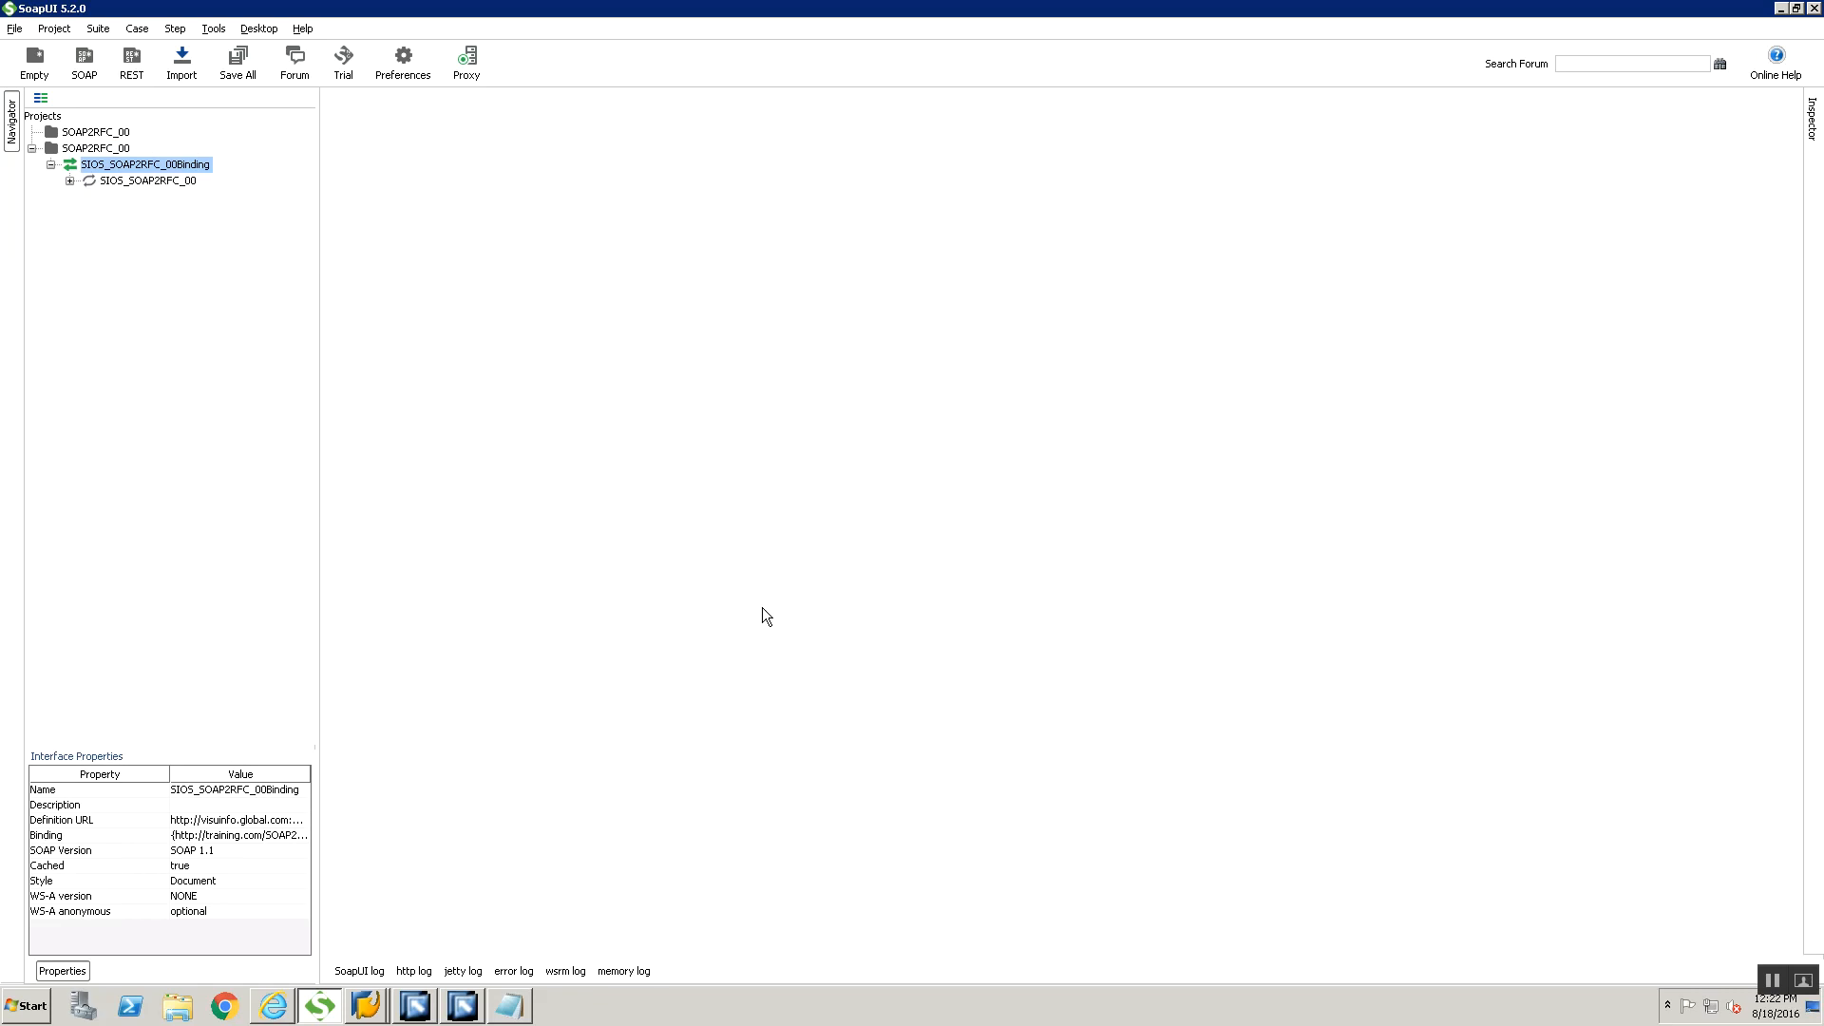
# Open Request 1 of the SIOS_SOAP2RFC_00 operation and maximize its editor
pyautogui.click(70, 181)
pyautogui.doubleClick(128, 197)
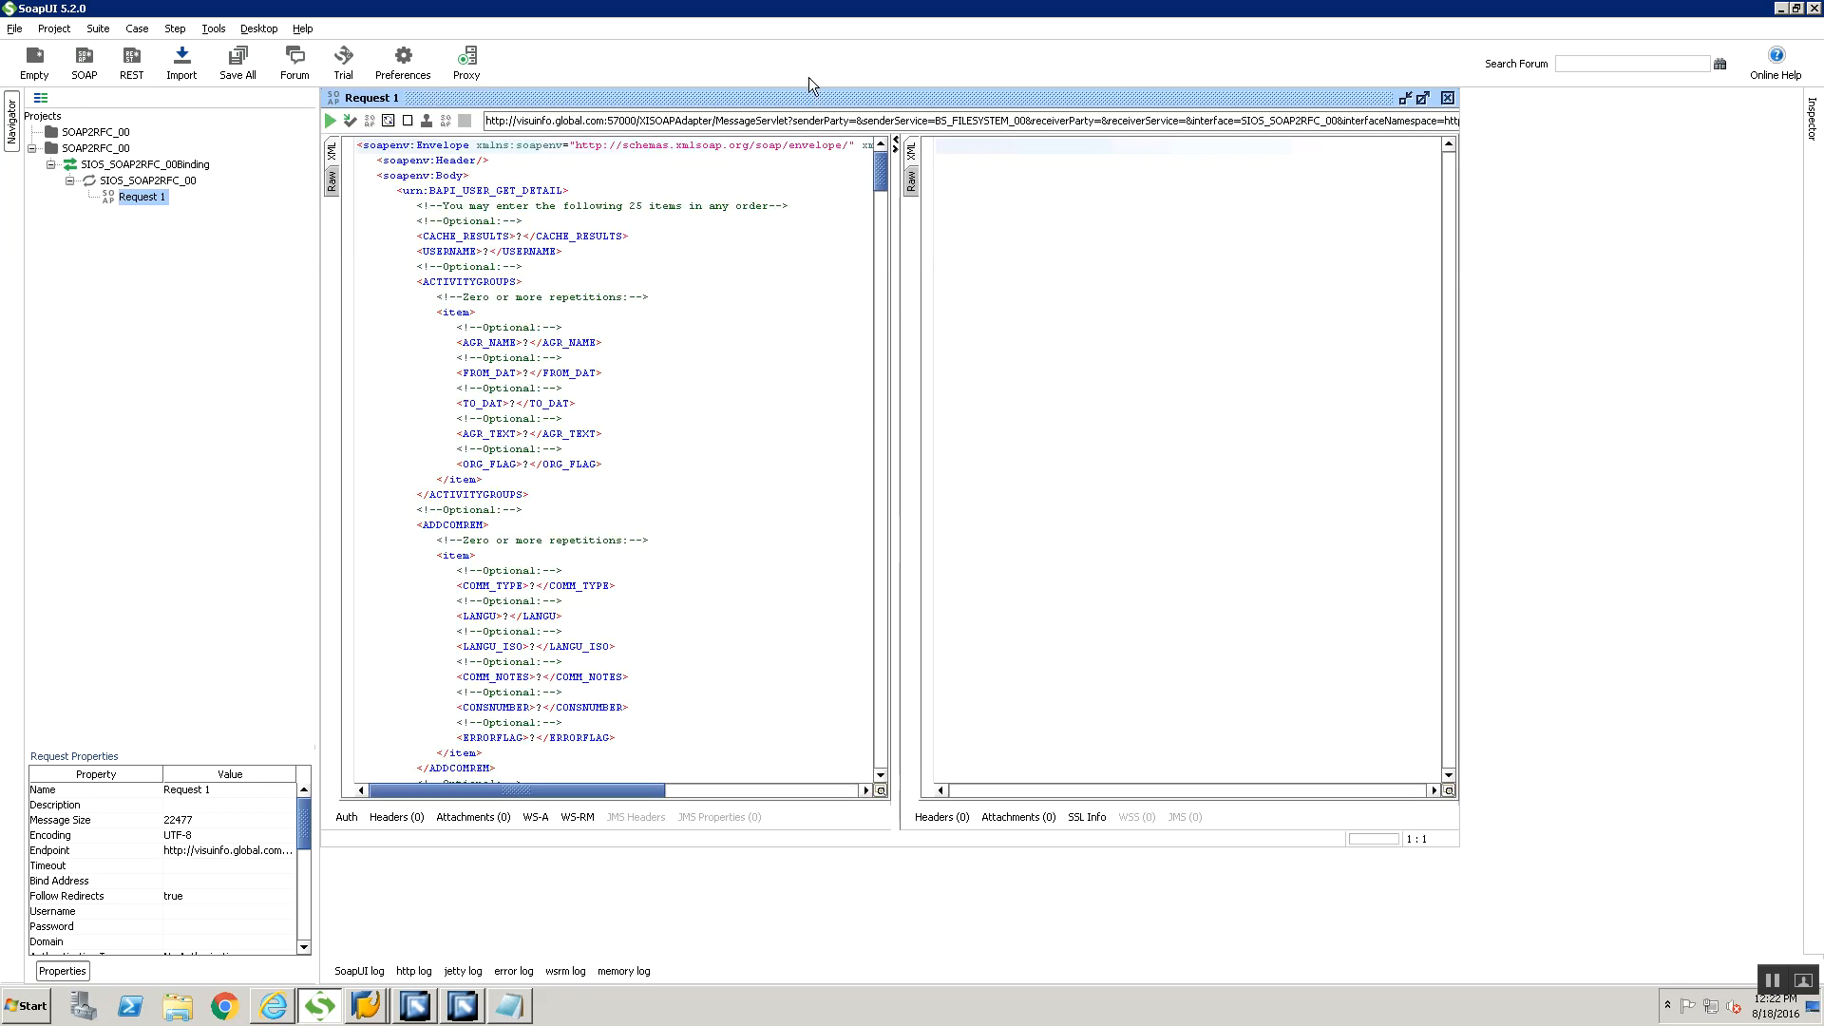
pyautogui.doubleClick(808, 100)
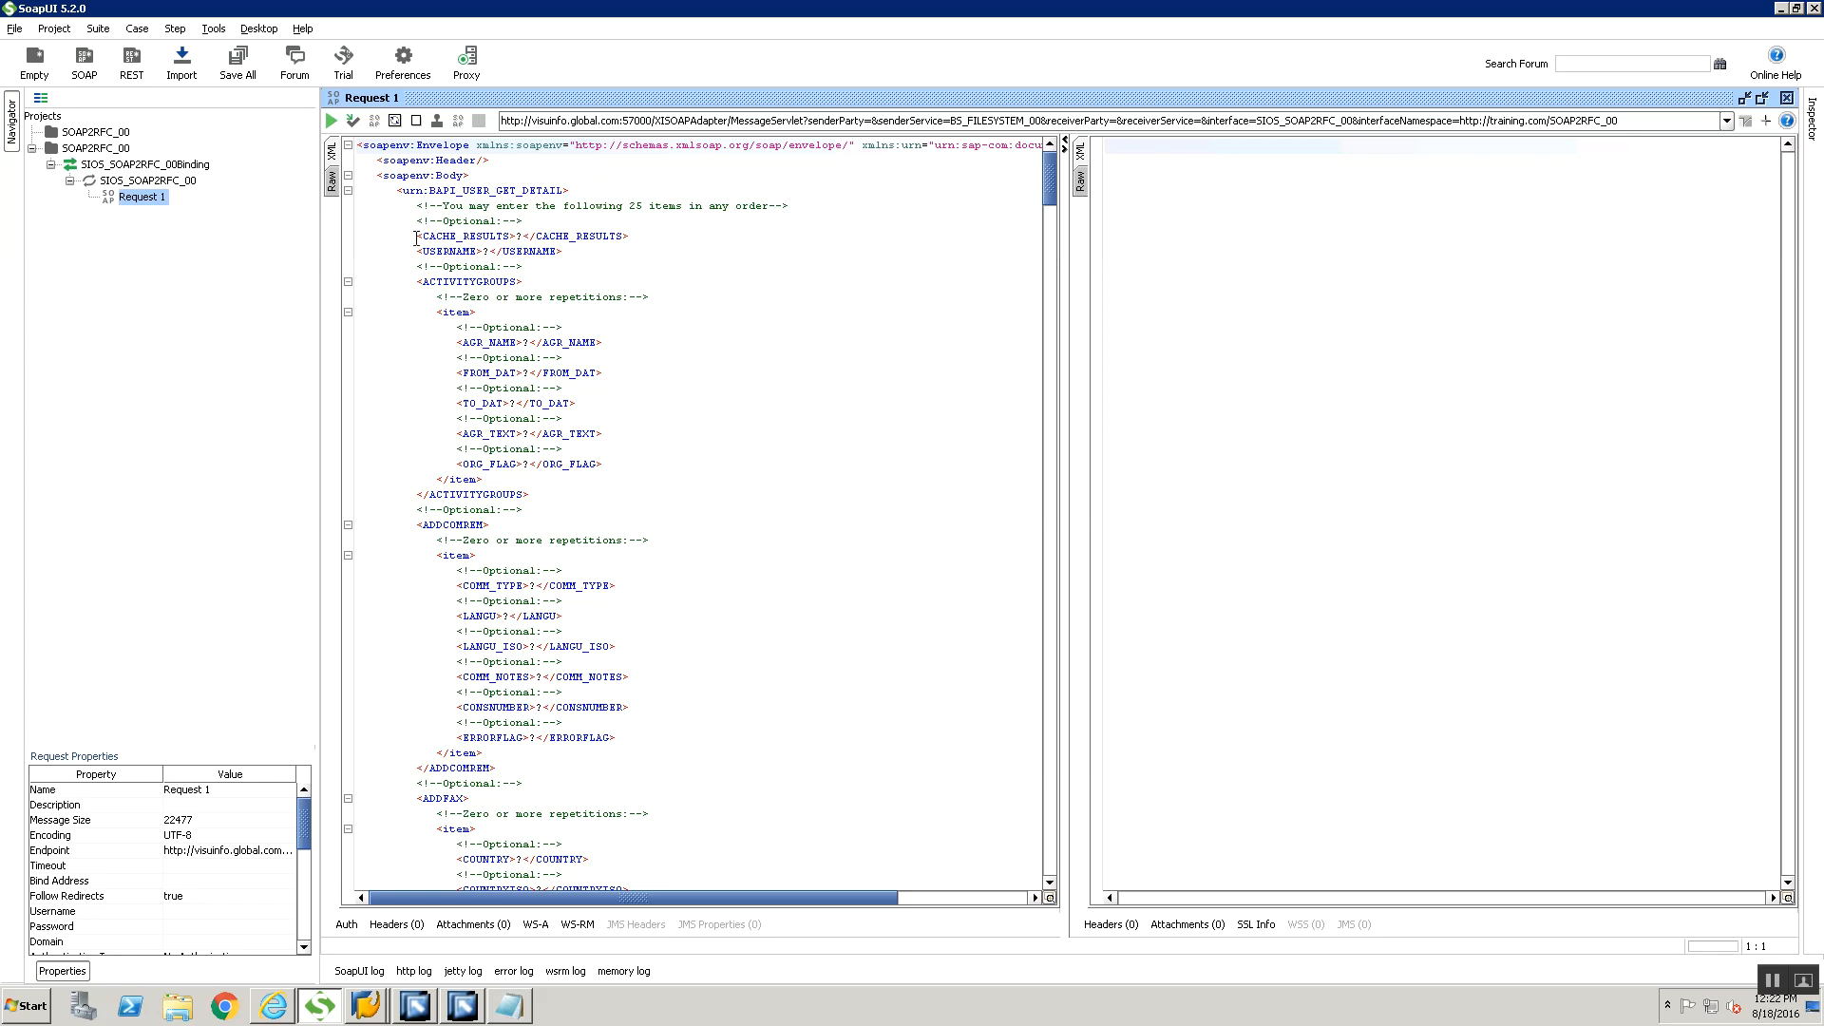
# Switch to Enterprise Services Builder and check the request and response messages of service interface SIOS_SOAP2RFC_00 under the SOAP2RFC_00 namespace
pyautogui.click(416, 1005)
pyautogui.click(469, 999)
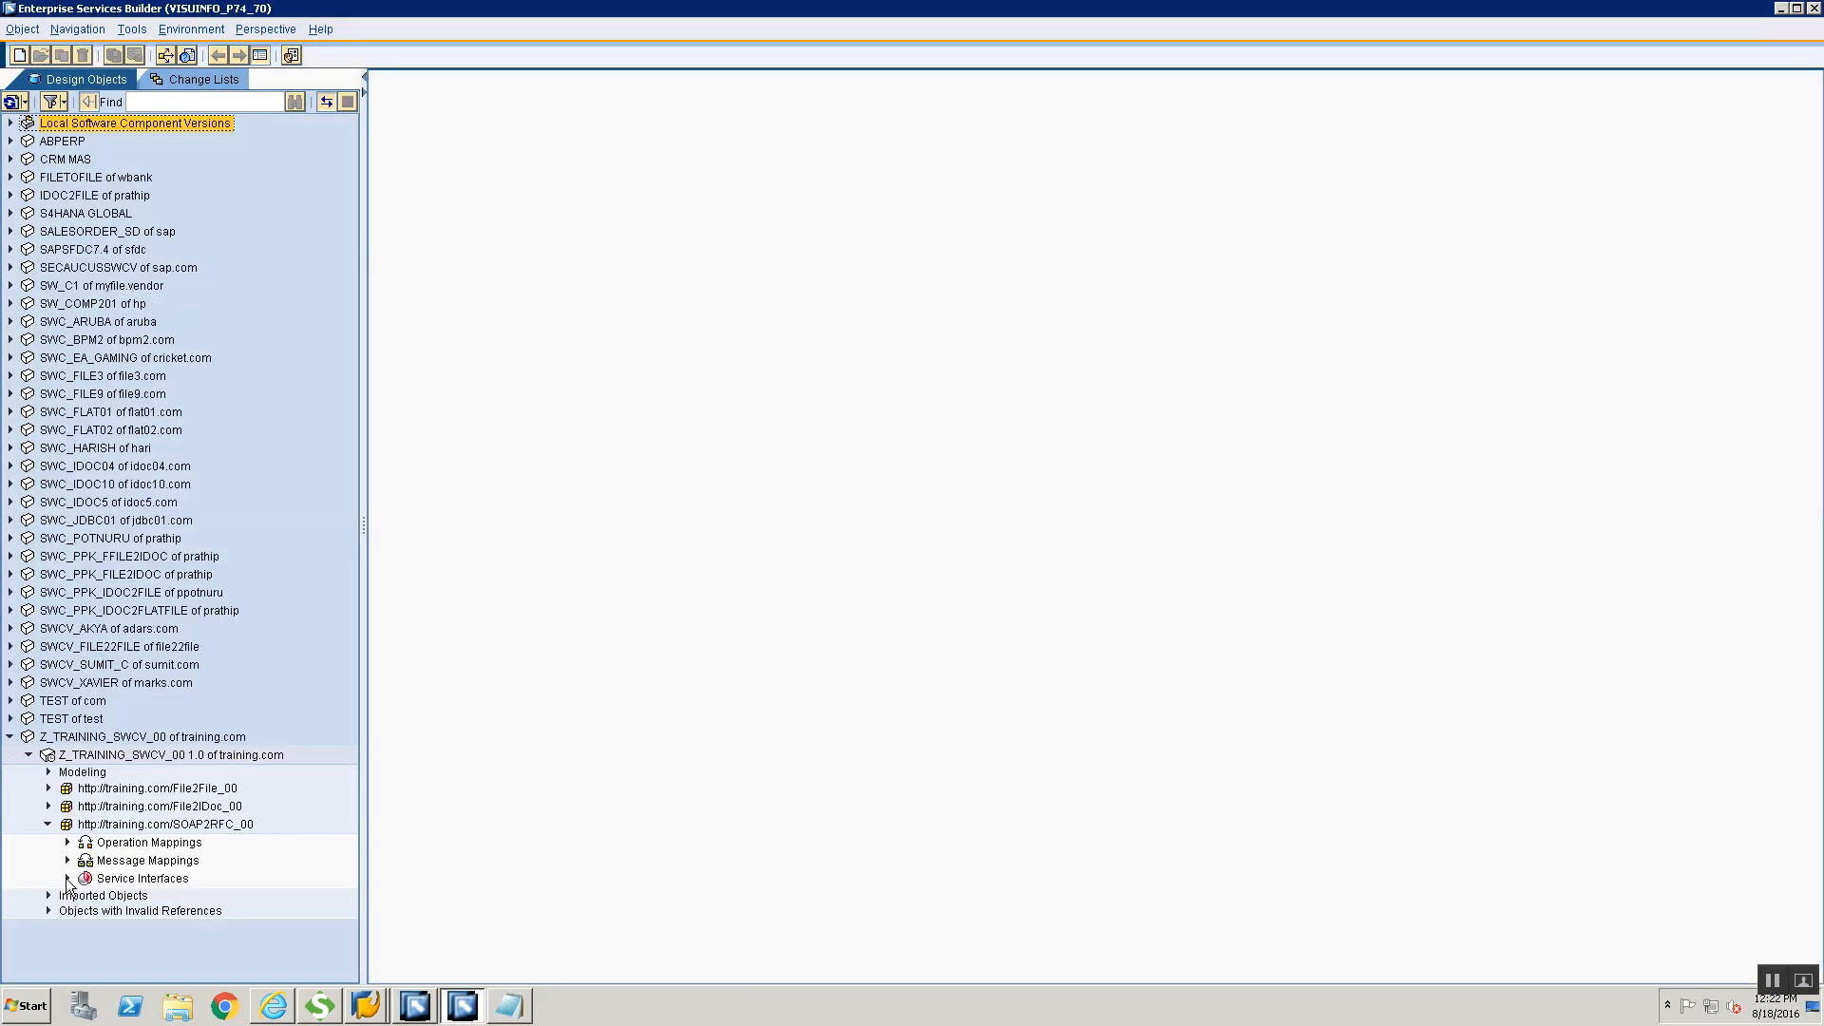
pyautogui.click(68, 878)
pyautogui.doubleClick(157, 895)
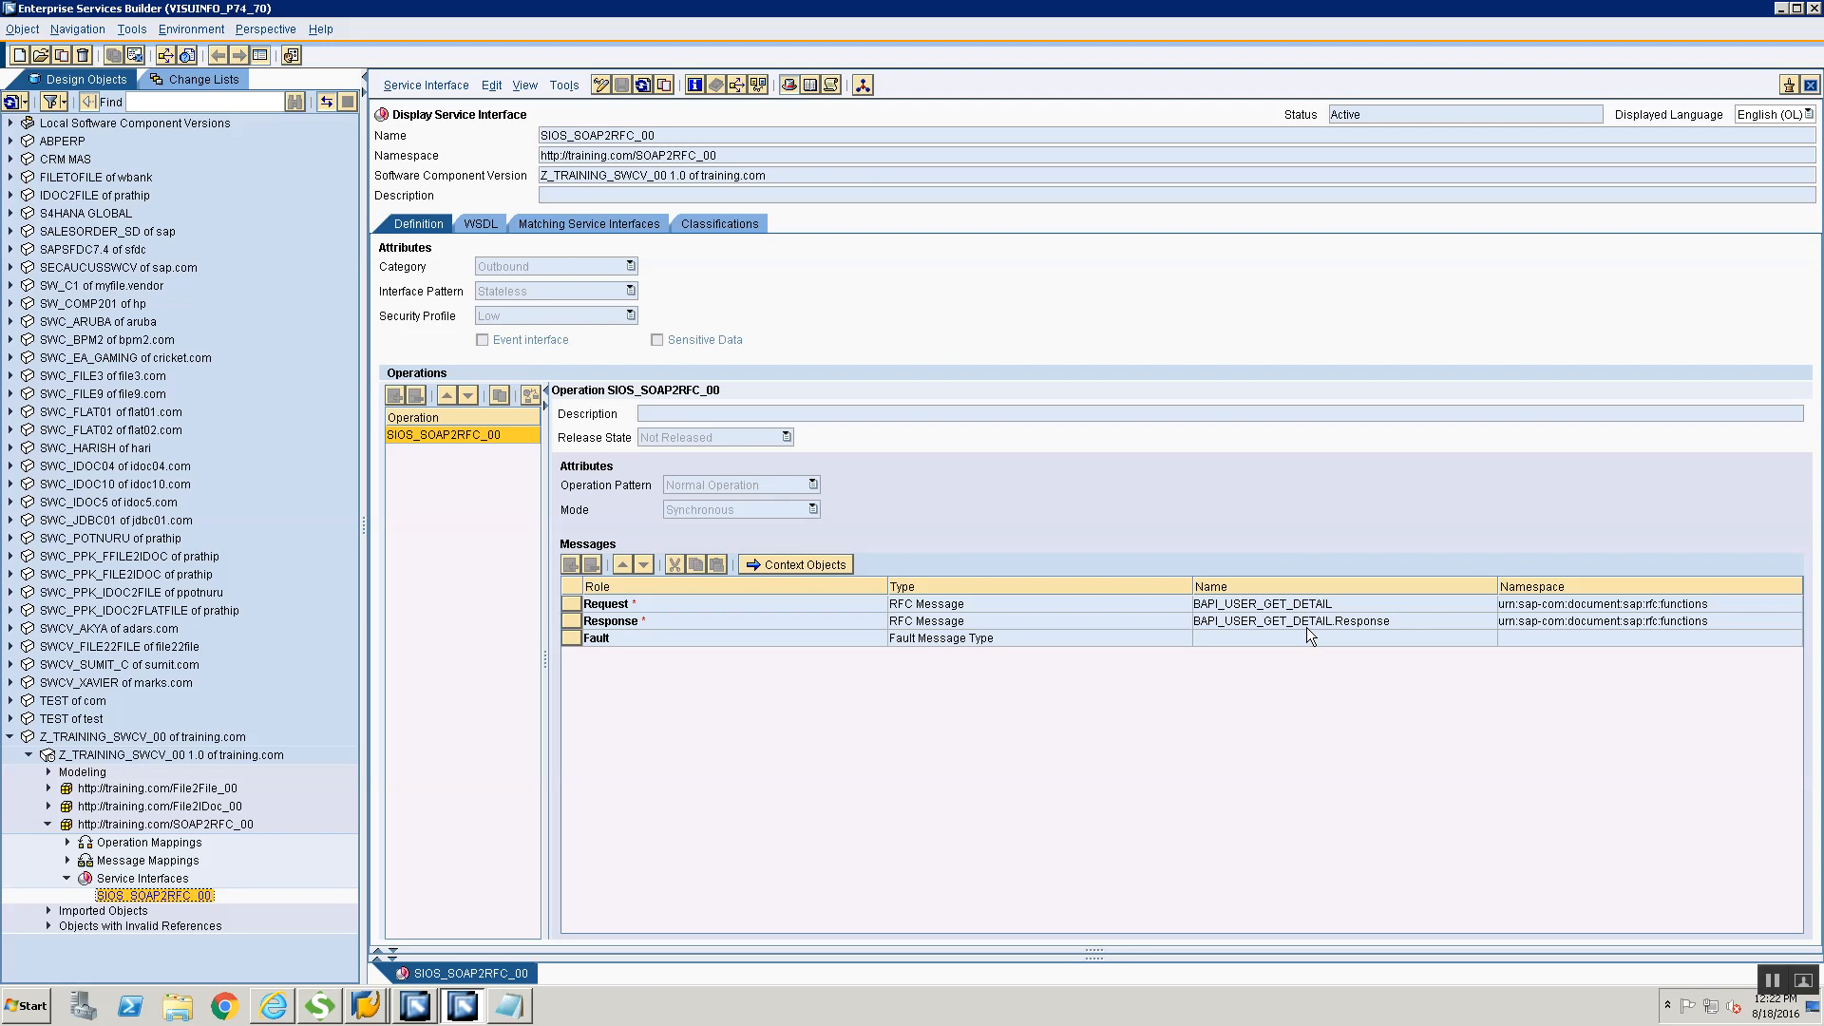
pyautogui.moveTo(1307, 627)
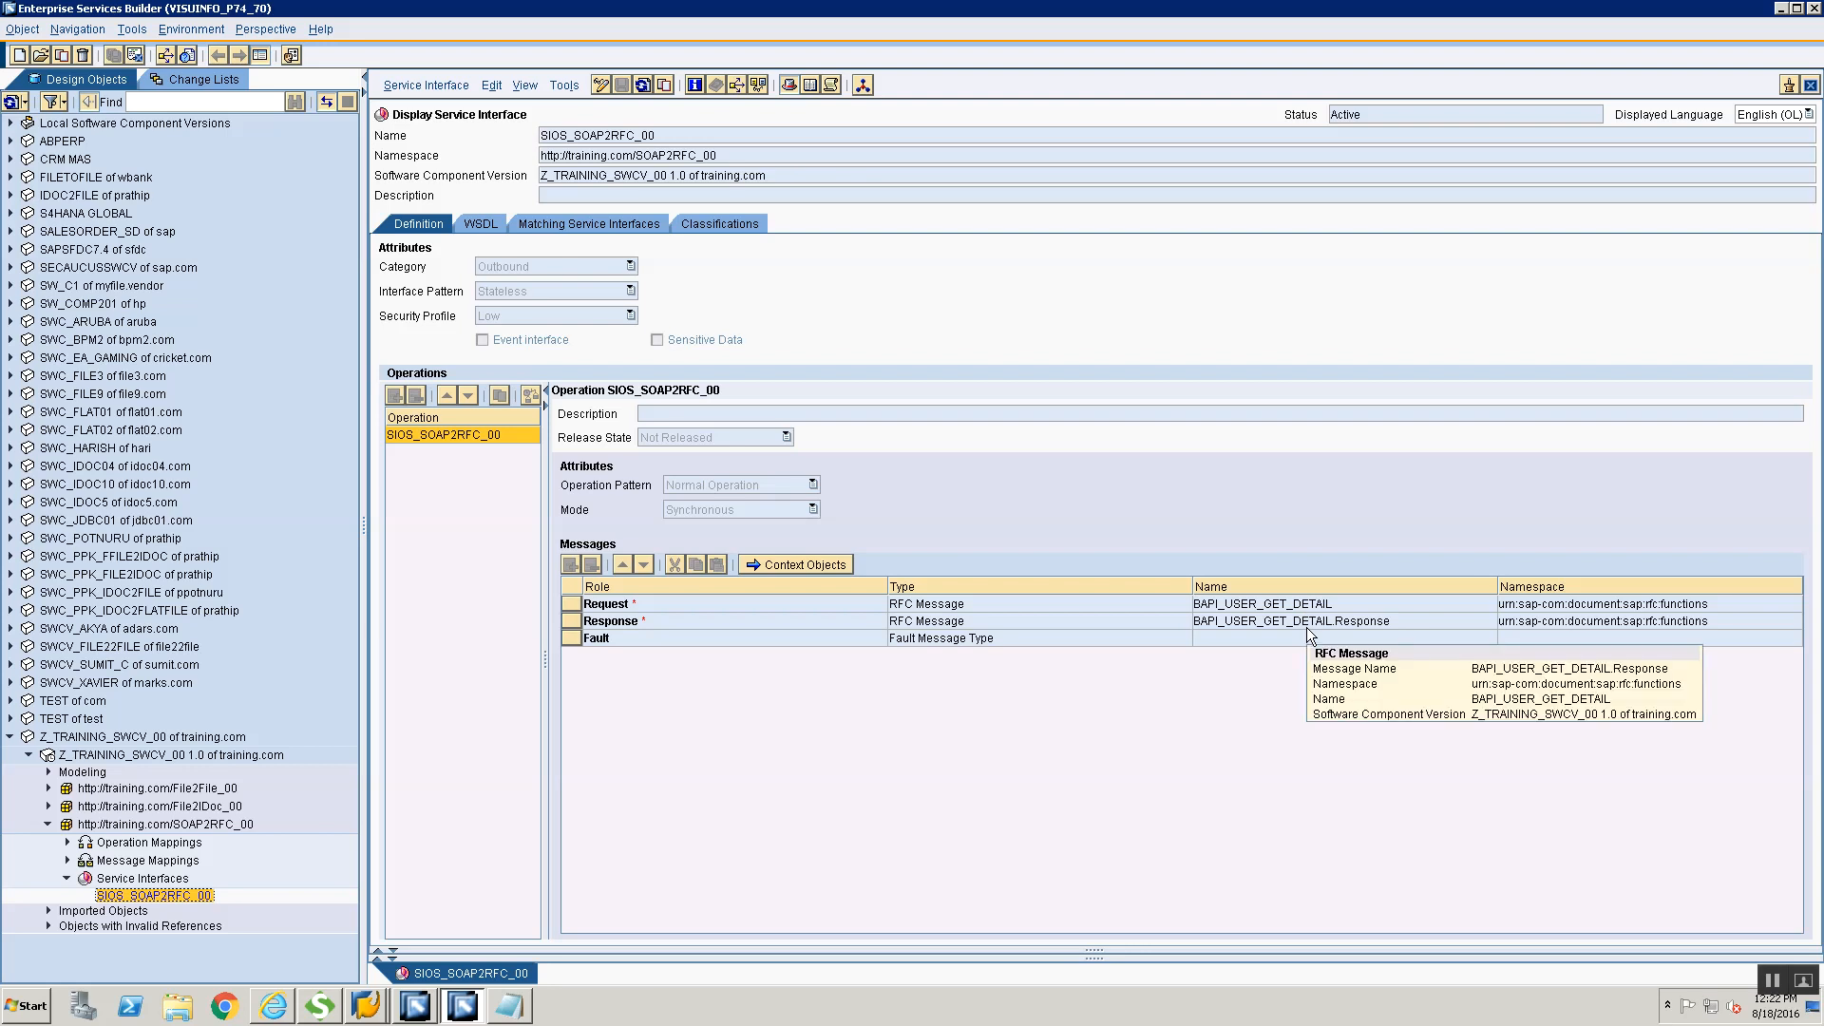
# Return to SoapUI and delete the CACHE_RESULTS element and all elements following USERNAME from the BAPI_USER_GET_DETAIL request body
pyautogui.hotkey('alt', 'Tab')
pyautogui.hotkey('alt', 'Tab')
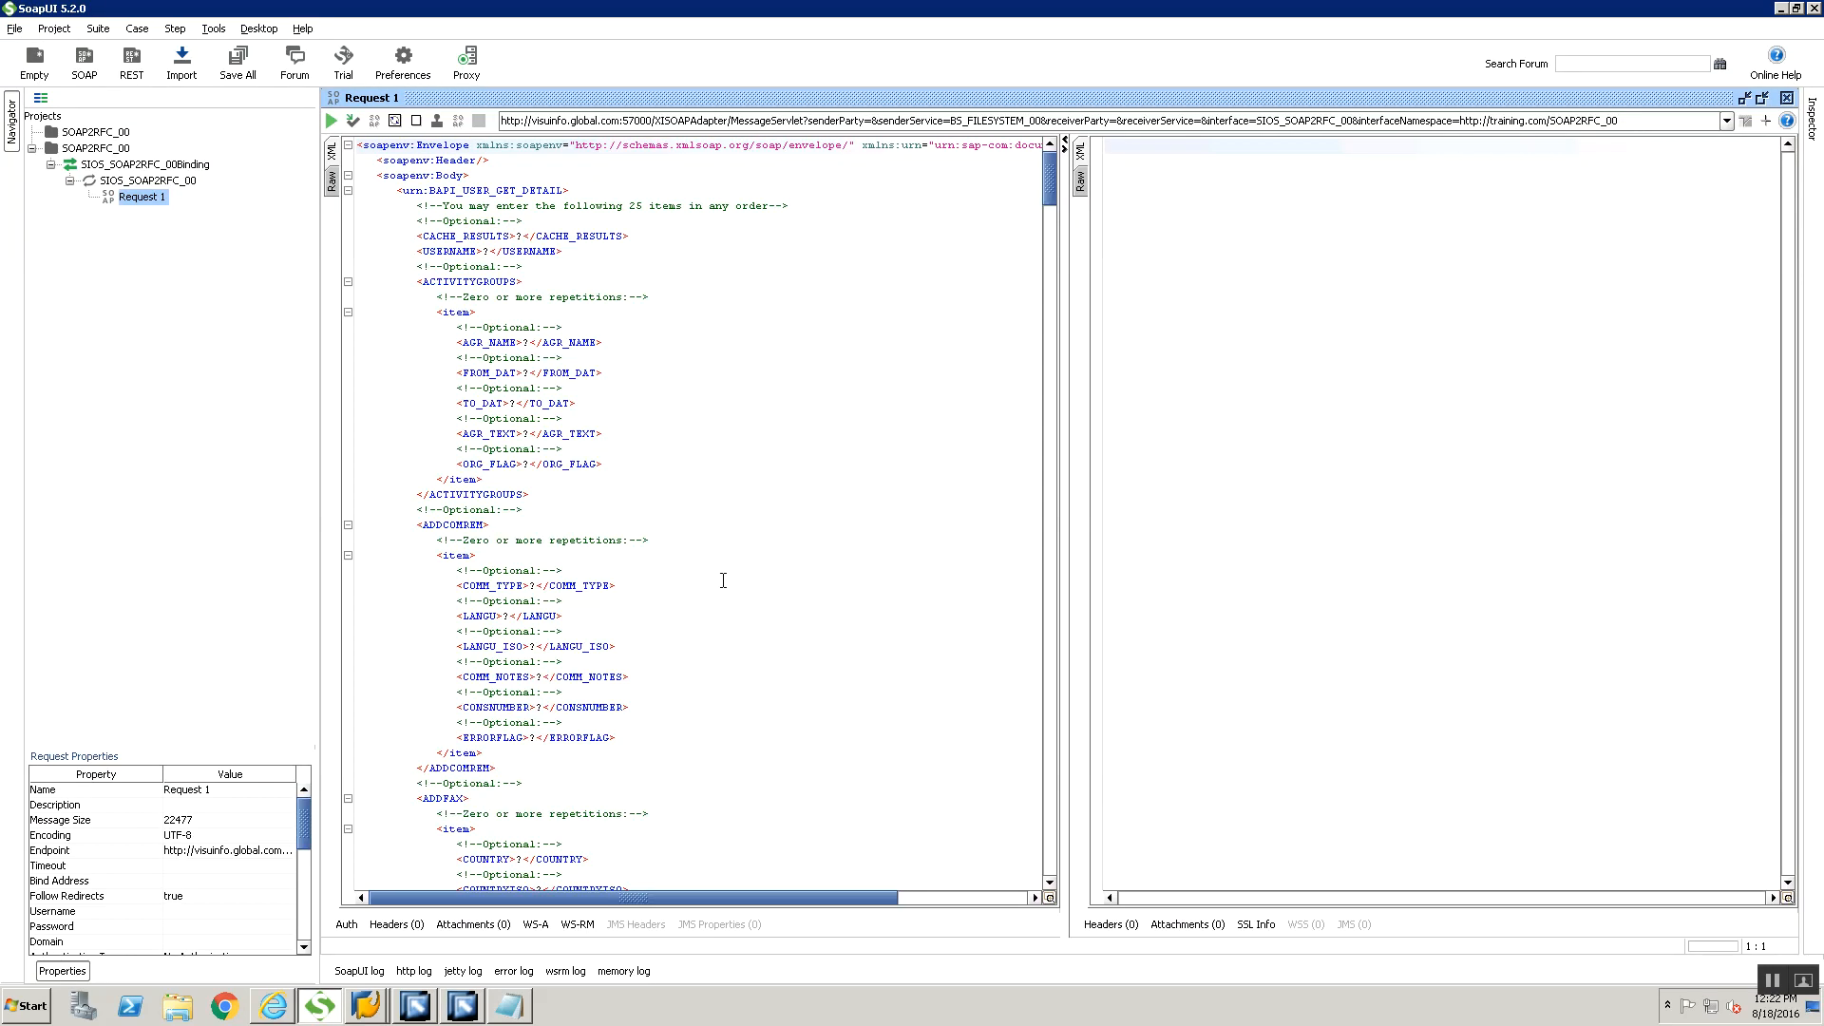
pyautogui.click(412, 268)
pyautogui.moveTo(411, 267); pyautogui.dragTo(733, 840)
pyautogui.press('Delete')
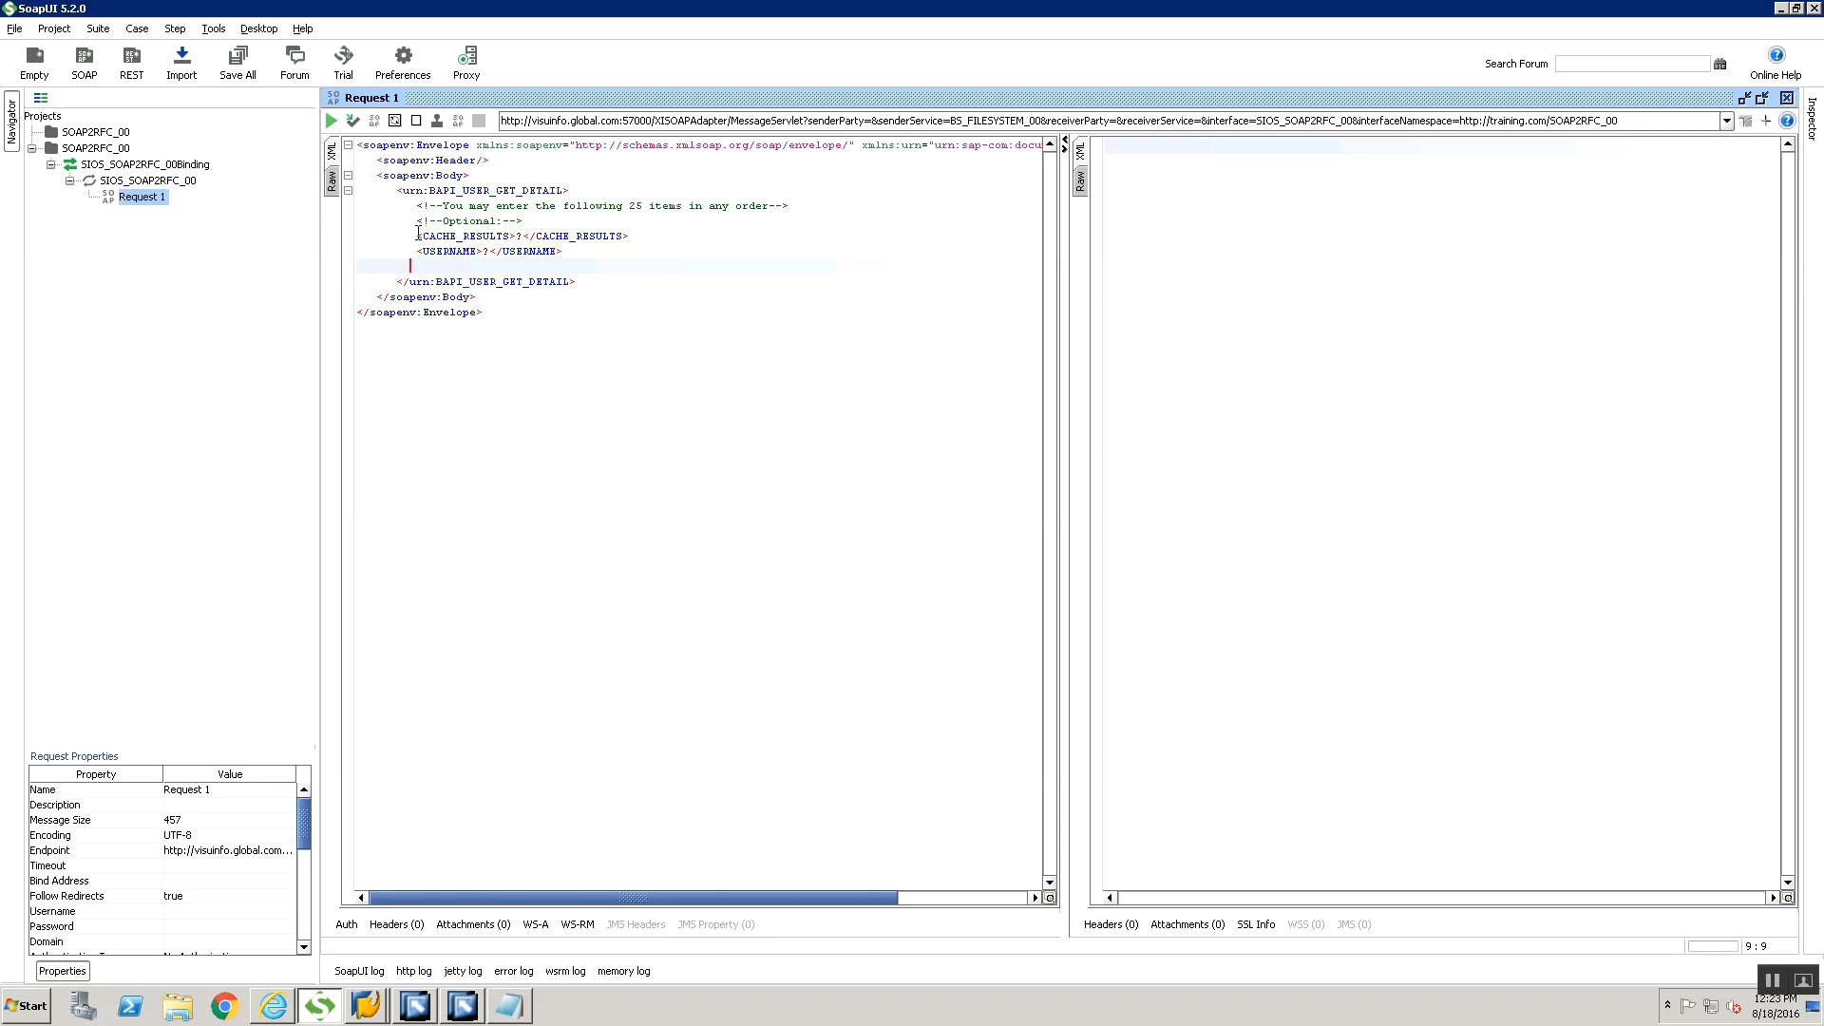
pyautogui.moveTo(418, 236); pyautogui.dragTo(678, 235)
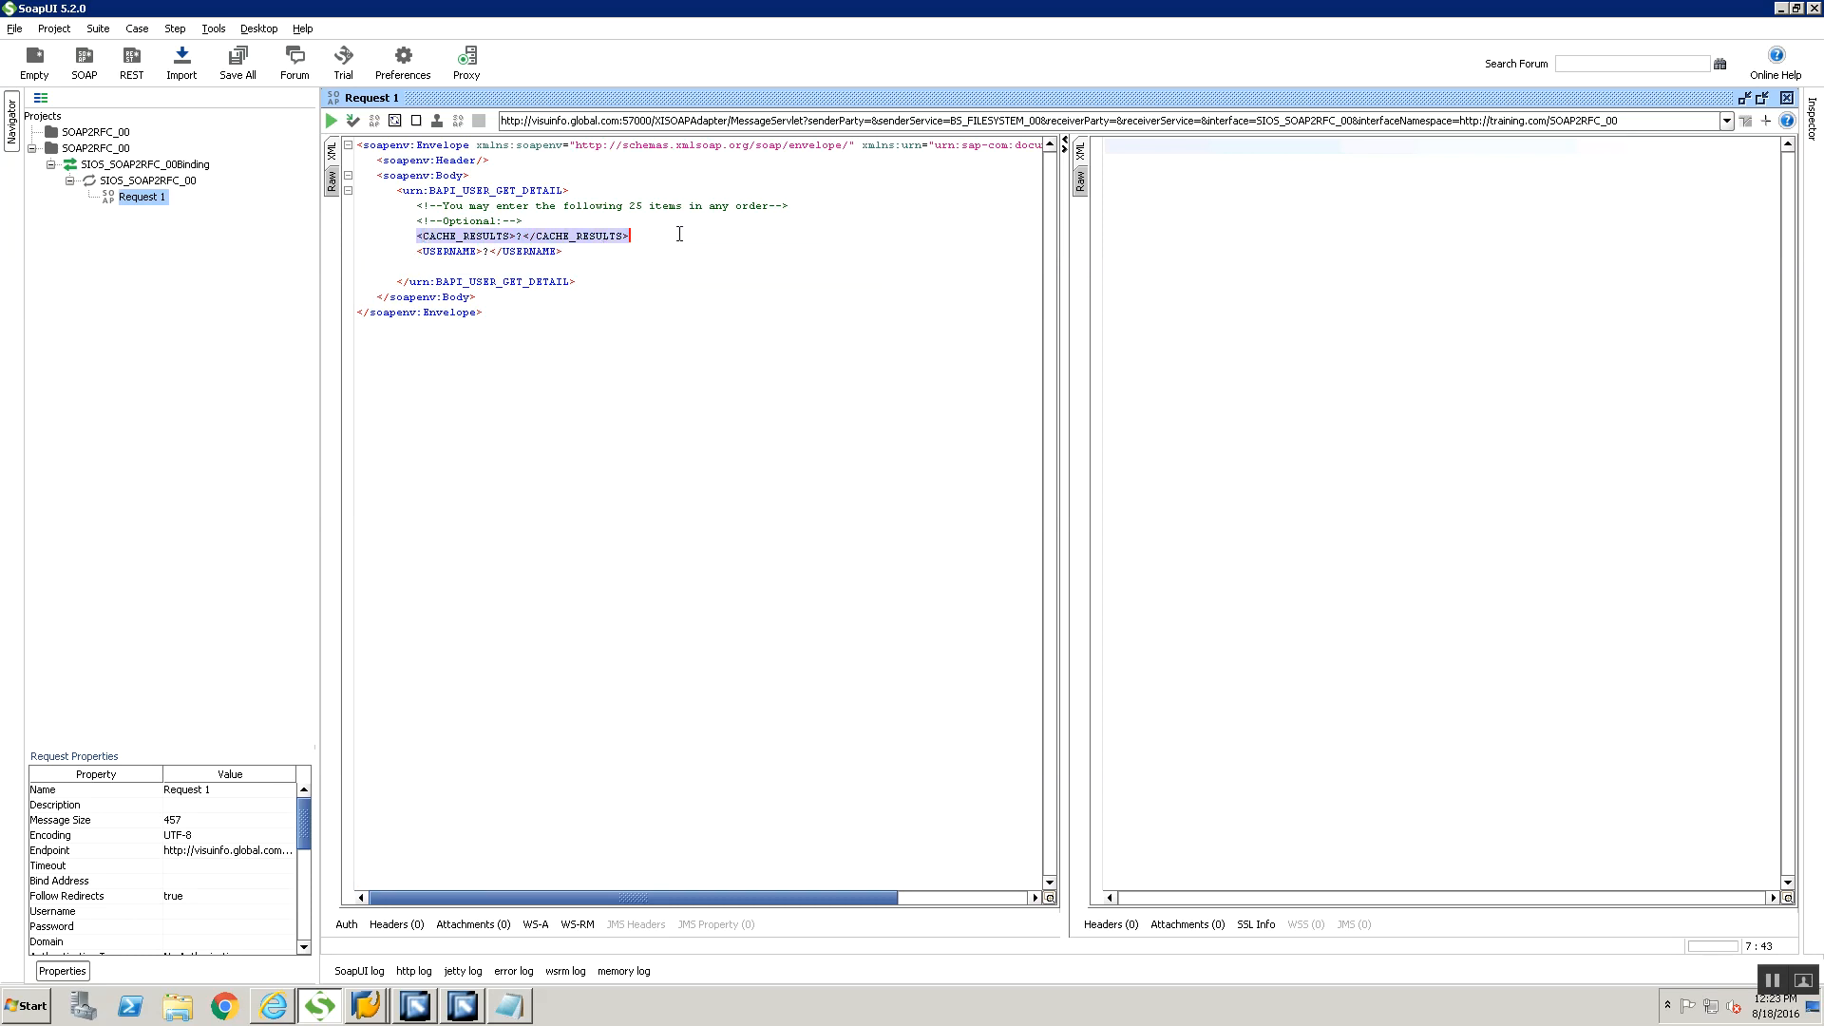
pyautogui.press('Delete')
pyautogui.press('Down')
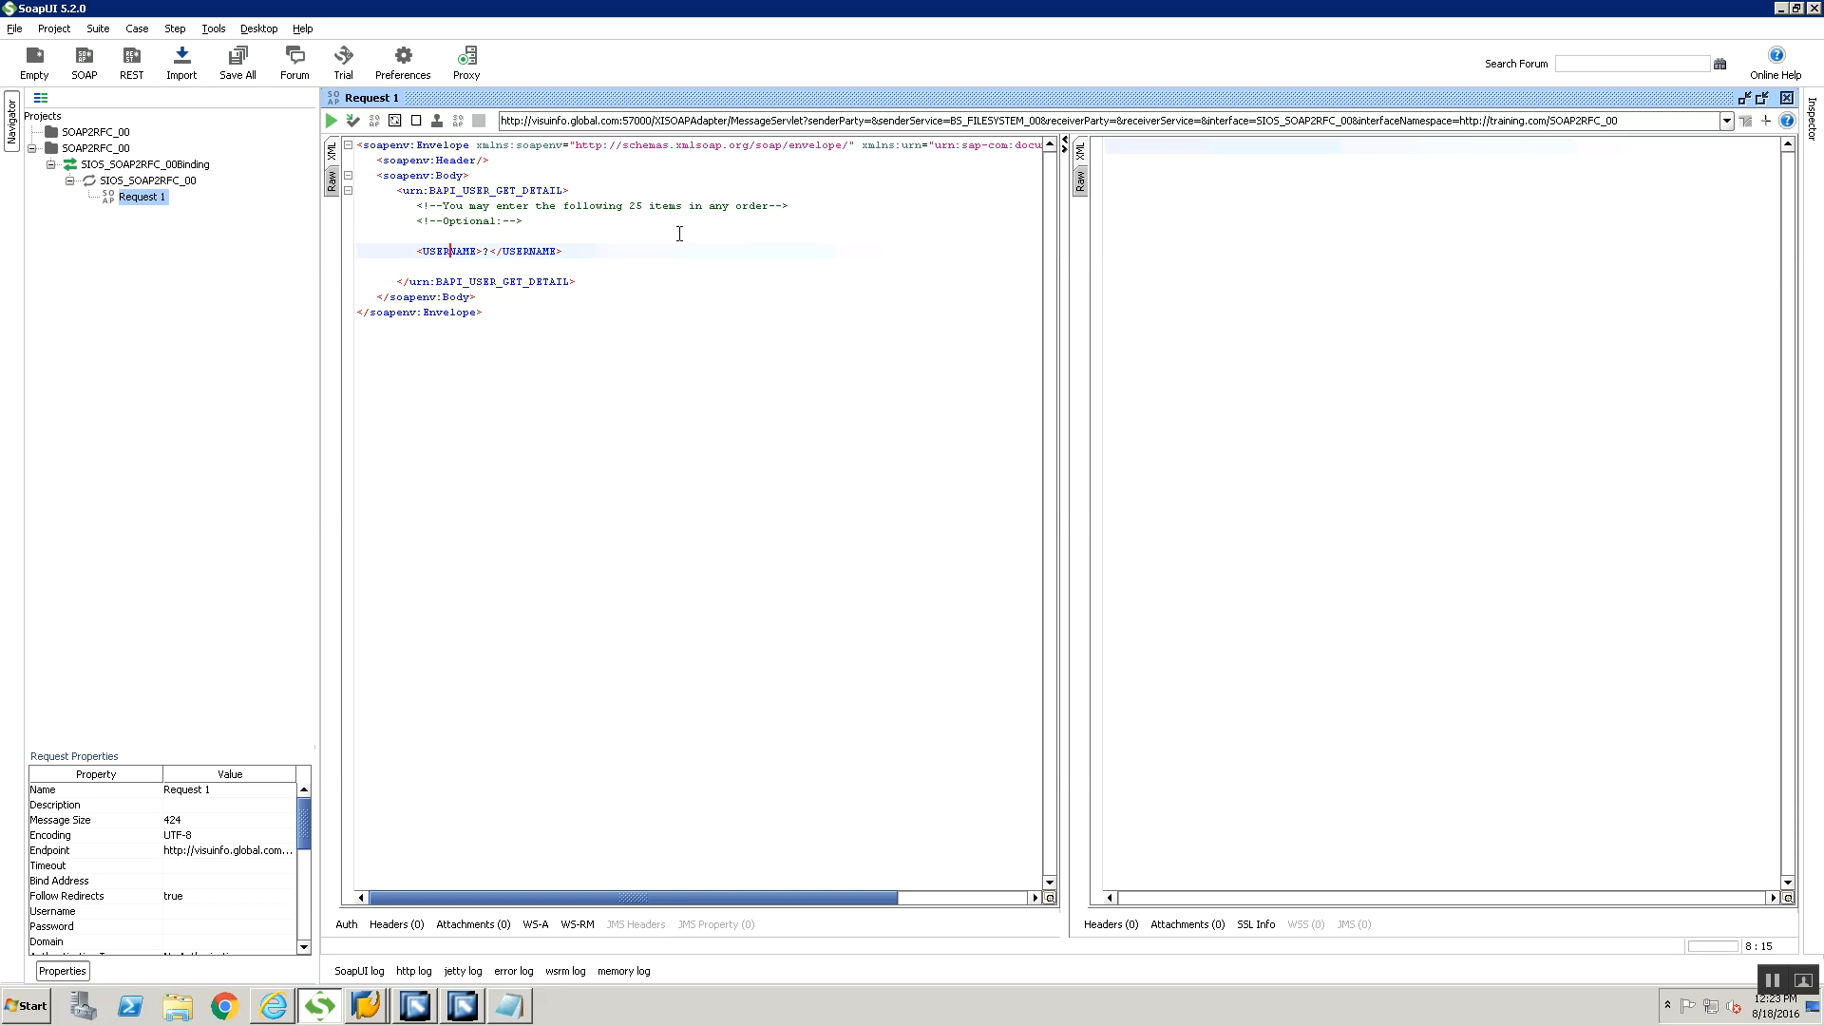
# Replace the placeholder in the request's USERNAME element with the account's username in capitals
pyautogui.press('Right')
pyautogui.press('Delete')
pyautogui.write('WELCO')
pyautogui.press('BackSpace')
pyautogui.press('BackSpace')
pyautogui.press('BackSpace')
pyautogui.press('BackSpace')
pyautogui.press('BackSpace')
pyautogui.write('USERPI15')
# Delete the two comment lines above the USERNAME element and reformat the request XML
pyautogui.moveTo(417, 206); pyautogui.dragTo(614, 224)
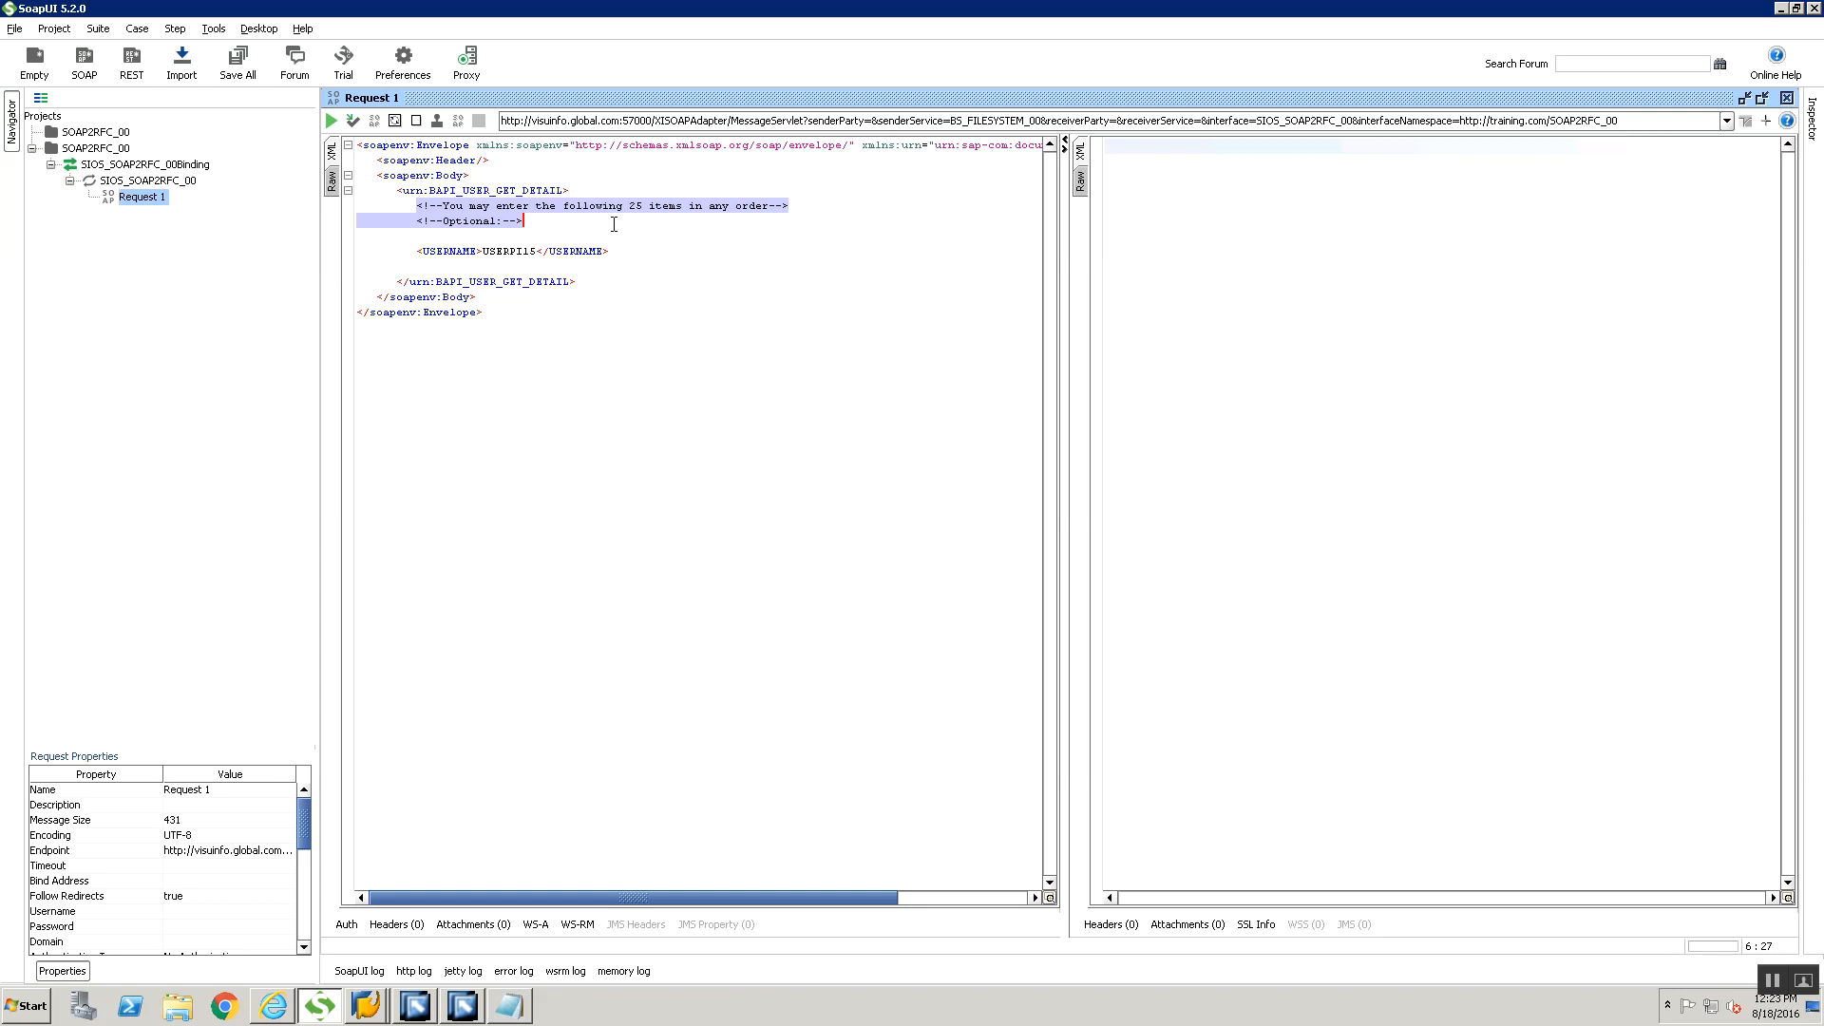
pyautogui.press('Delete')
pyautogui.press('Delete')
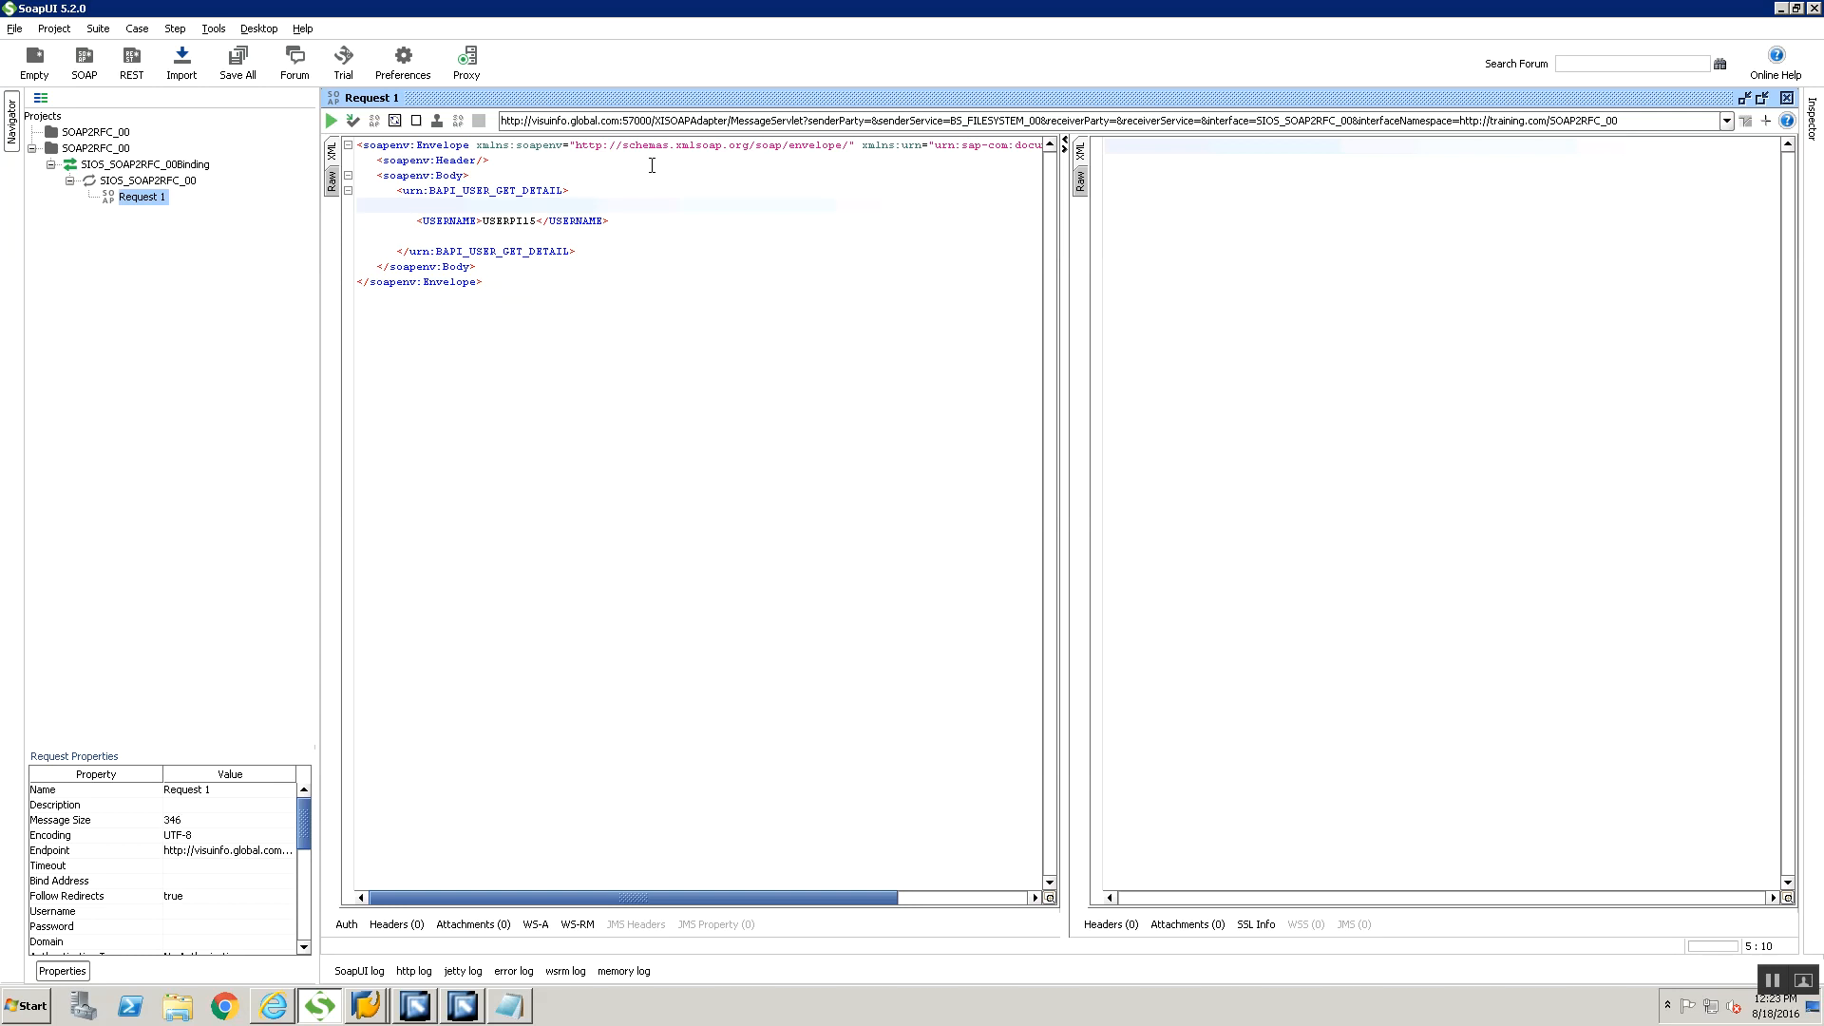
pyautogui.rightClick(647, 170)
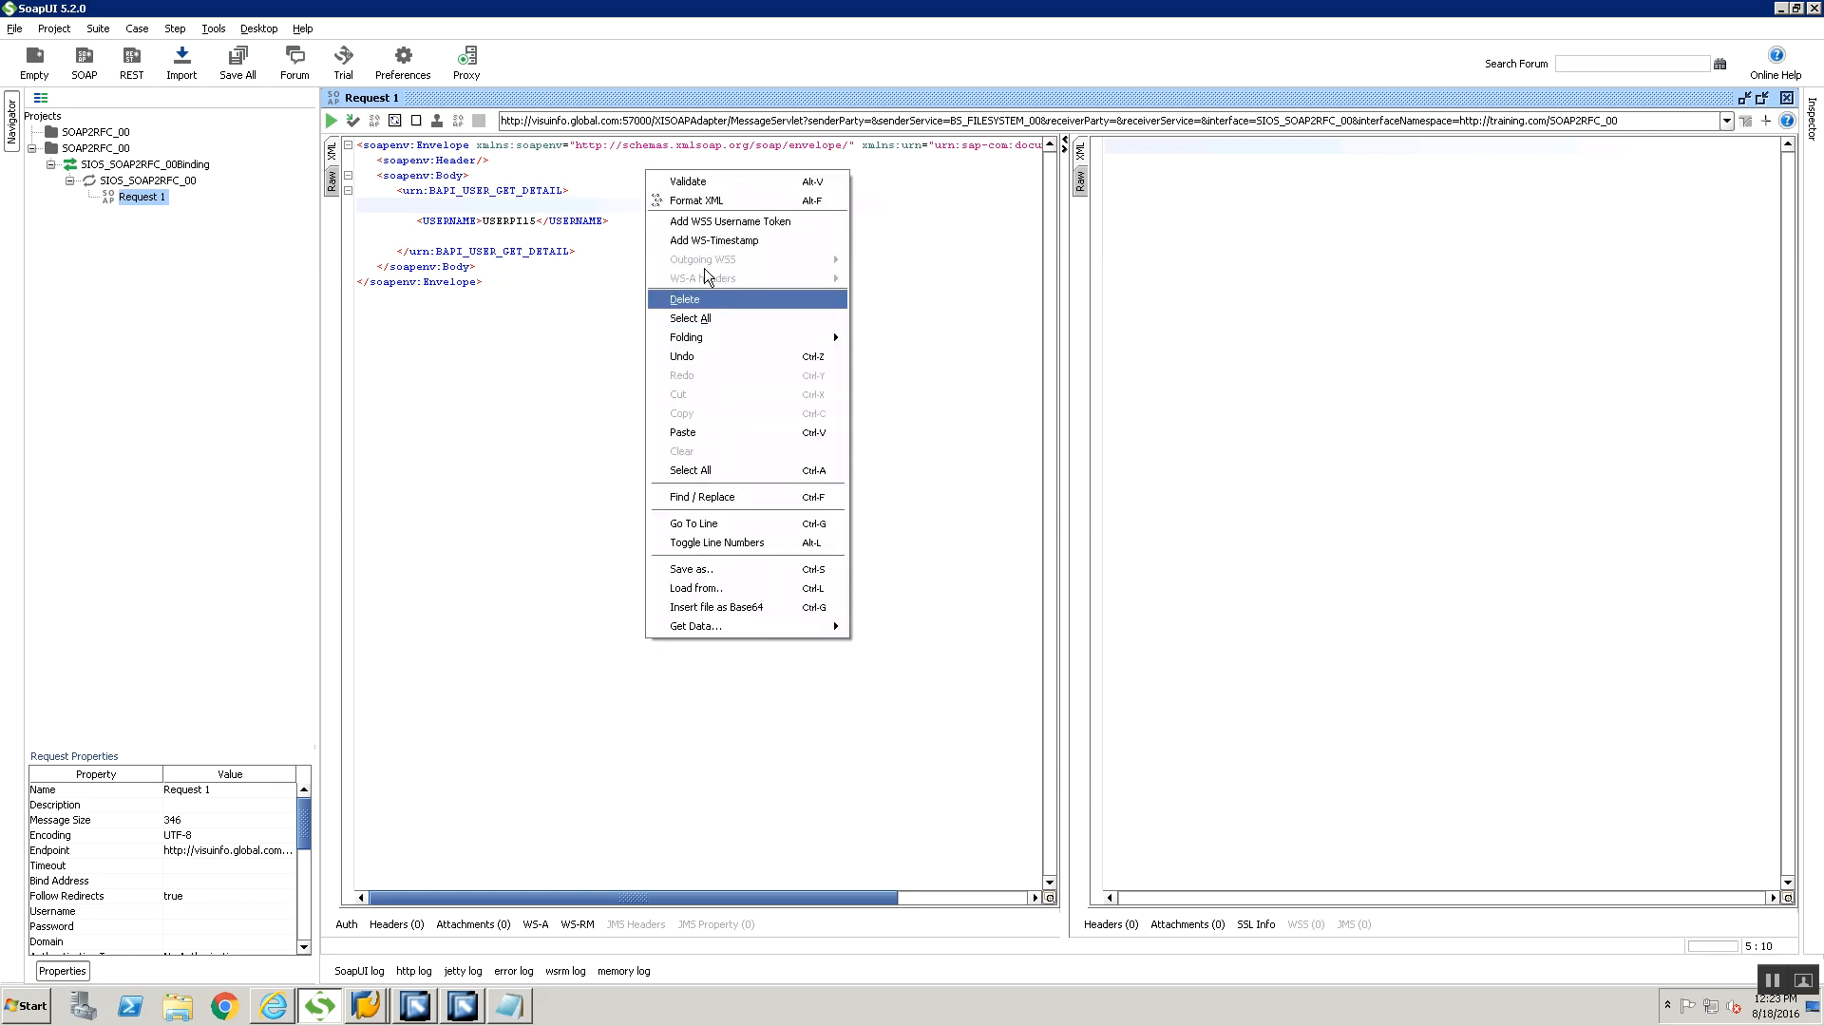
pyautogui.click(706, 201)
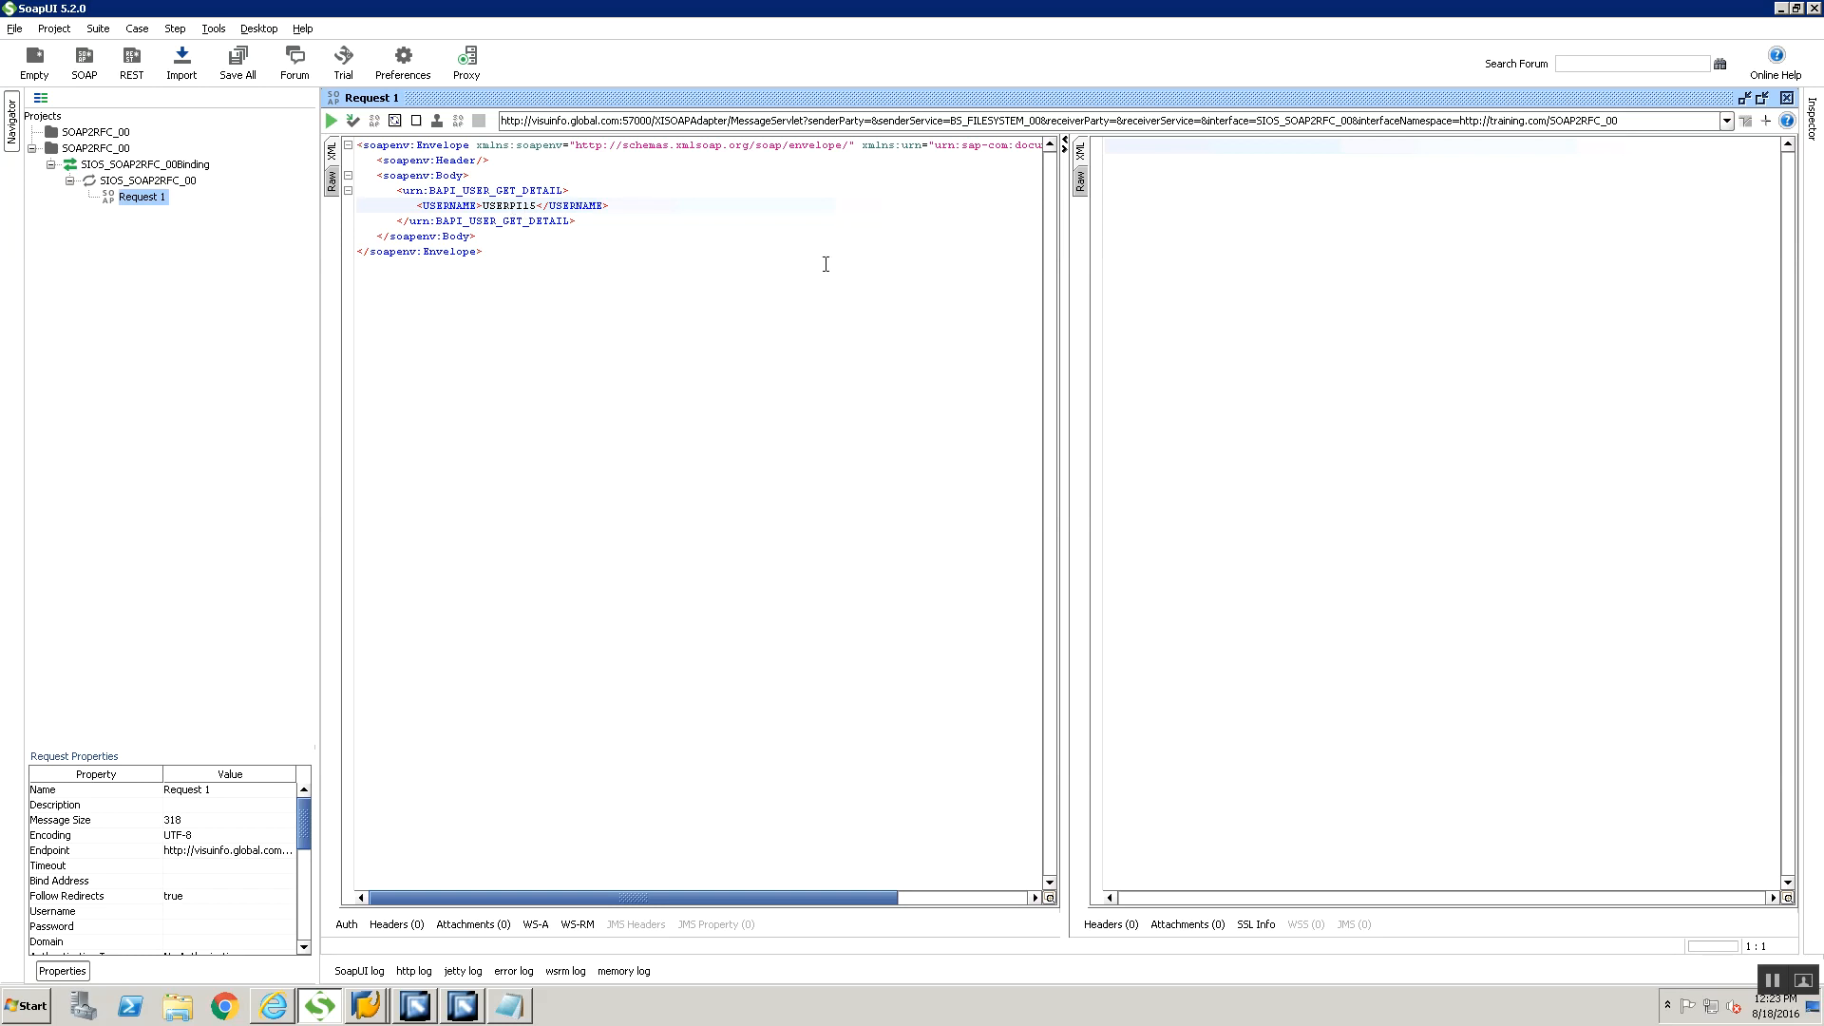
# Send Request 1 without authorization and look through the full width of the XML response
pyautogui.click(327, 123)
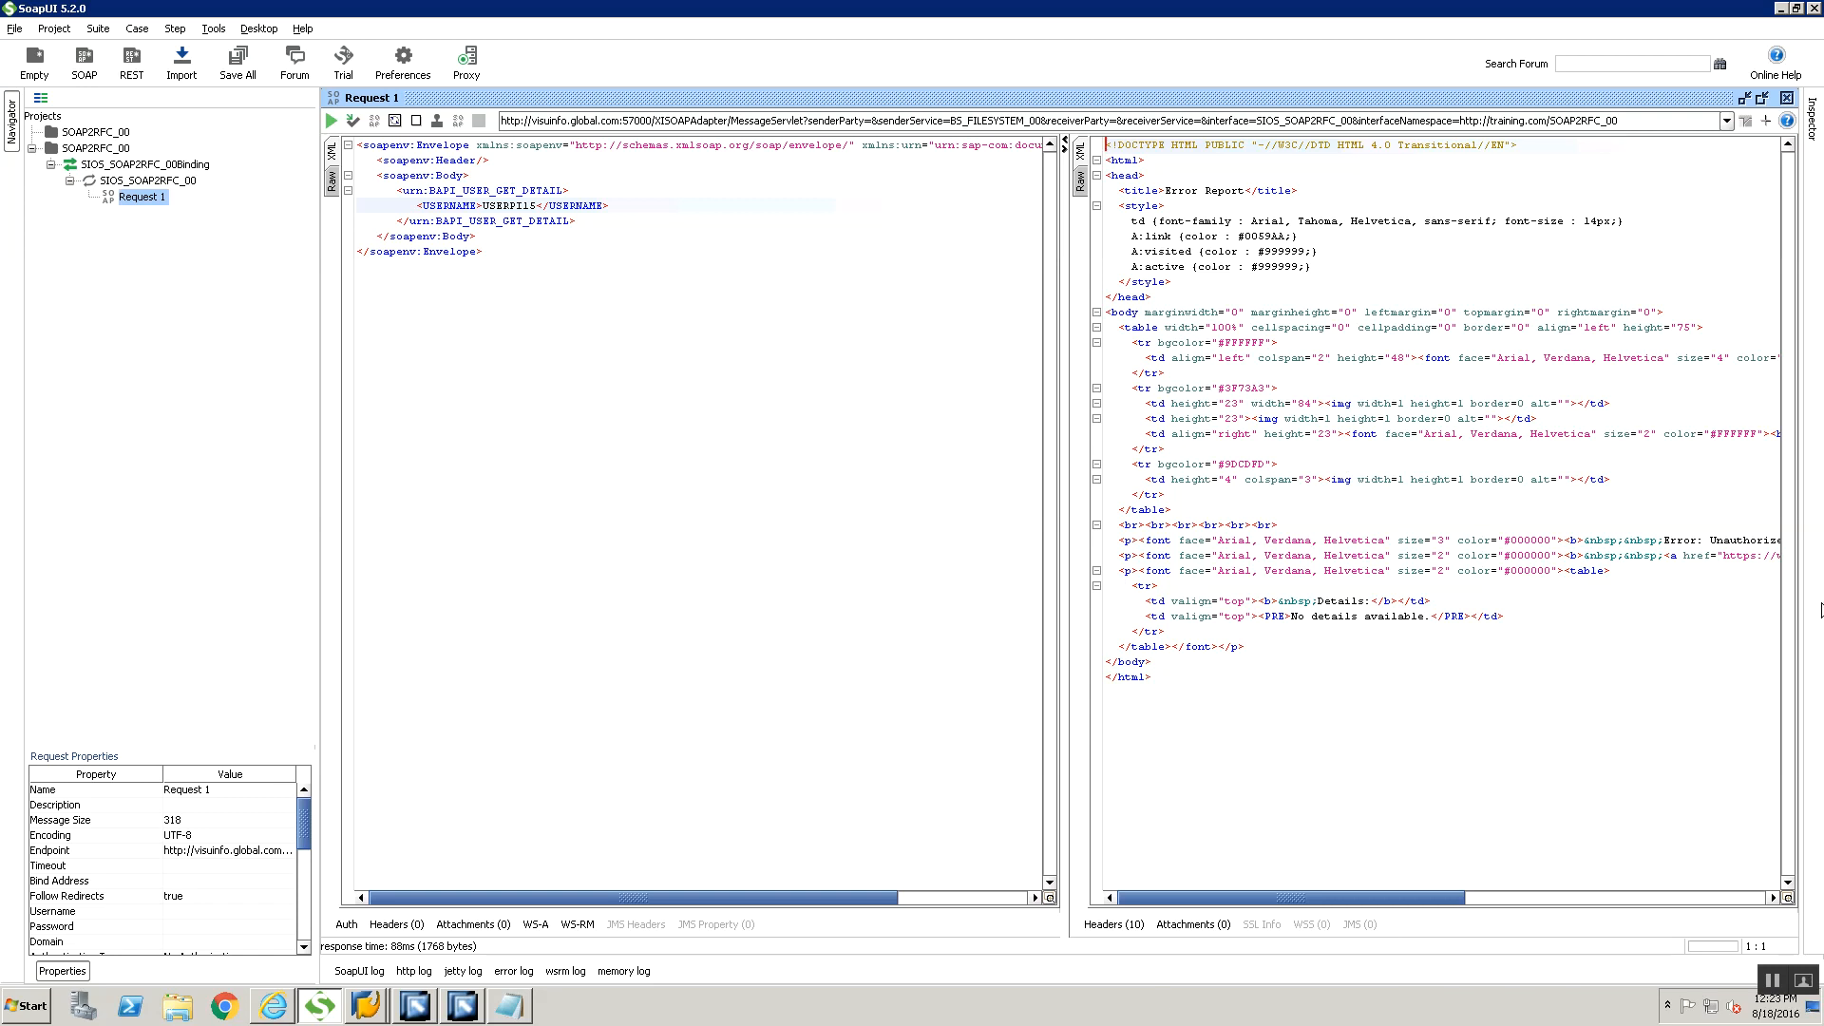
pyautogui.moveTo(1209, 898); pyautogui.dragTo(1468, 837)
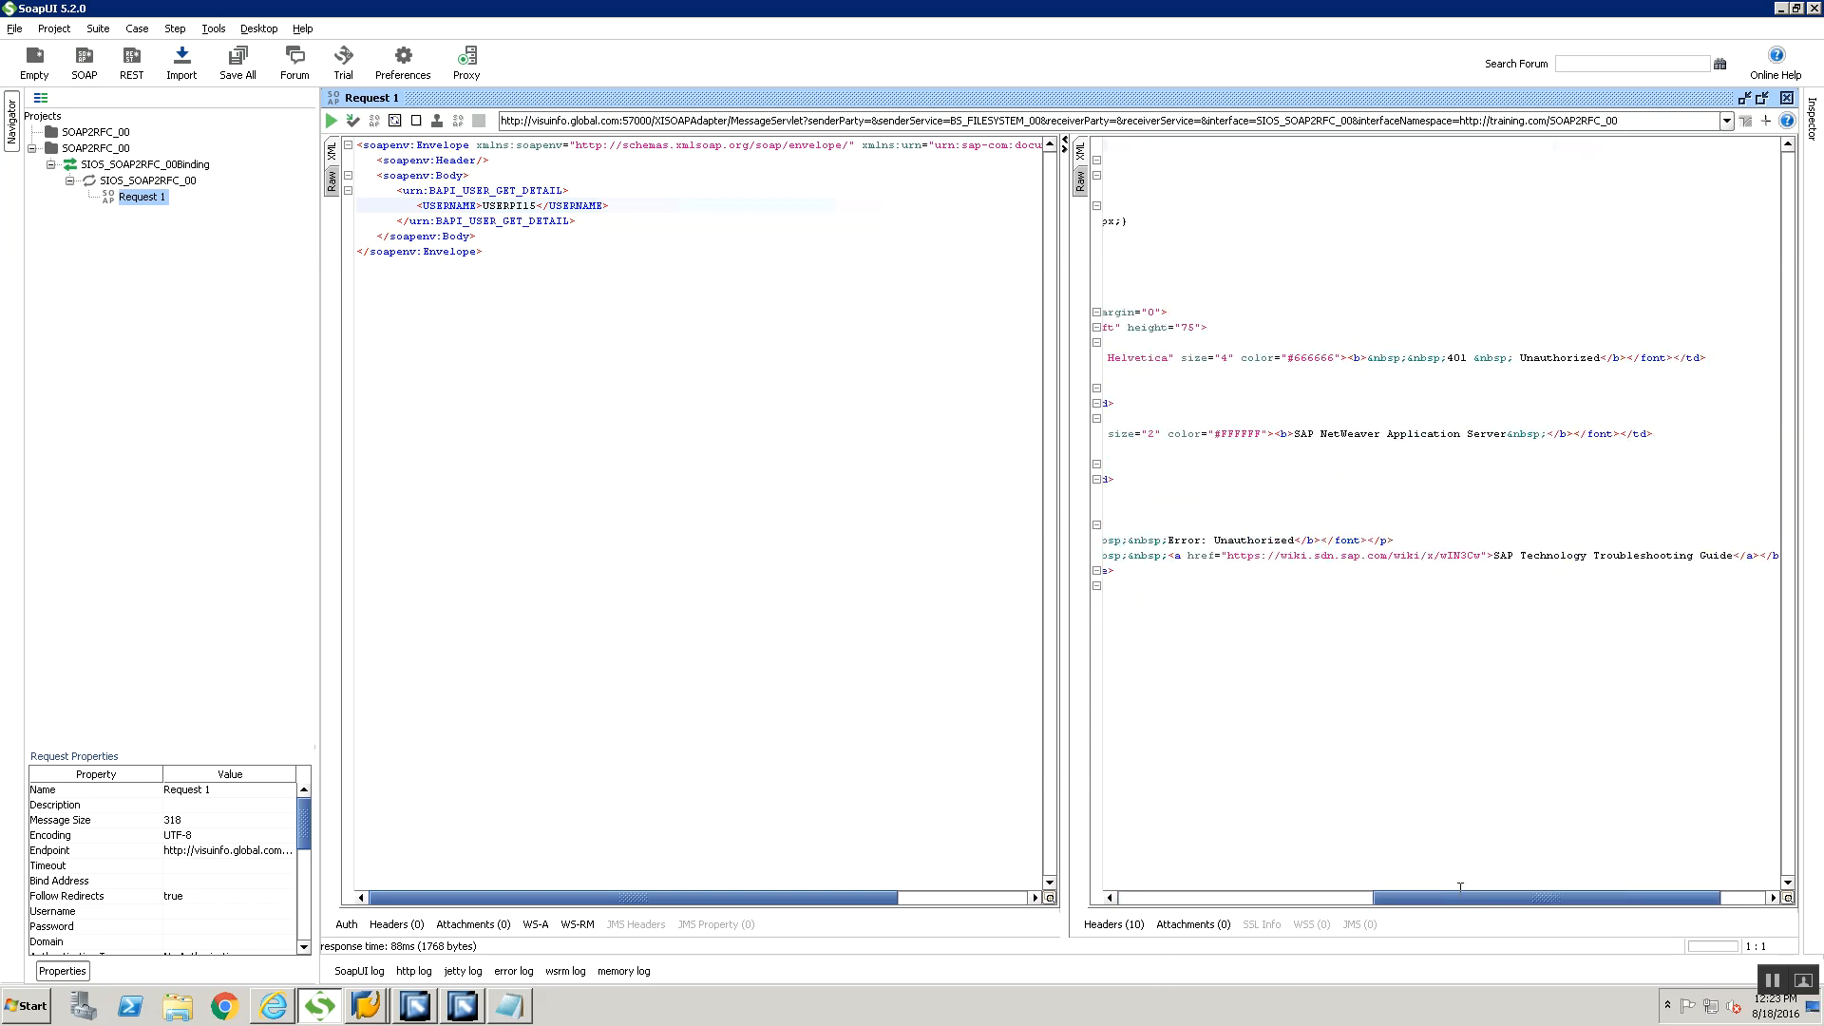
pyautogui.moveTo(1458, 899); pyautogui.dragTo(1331, 897)
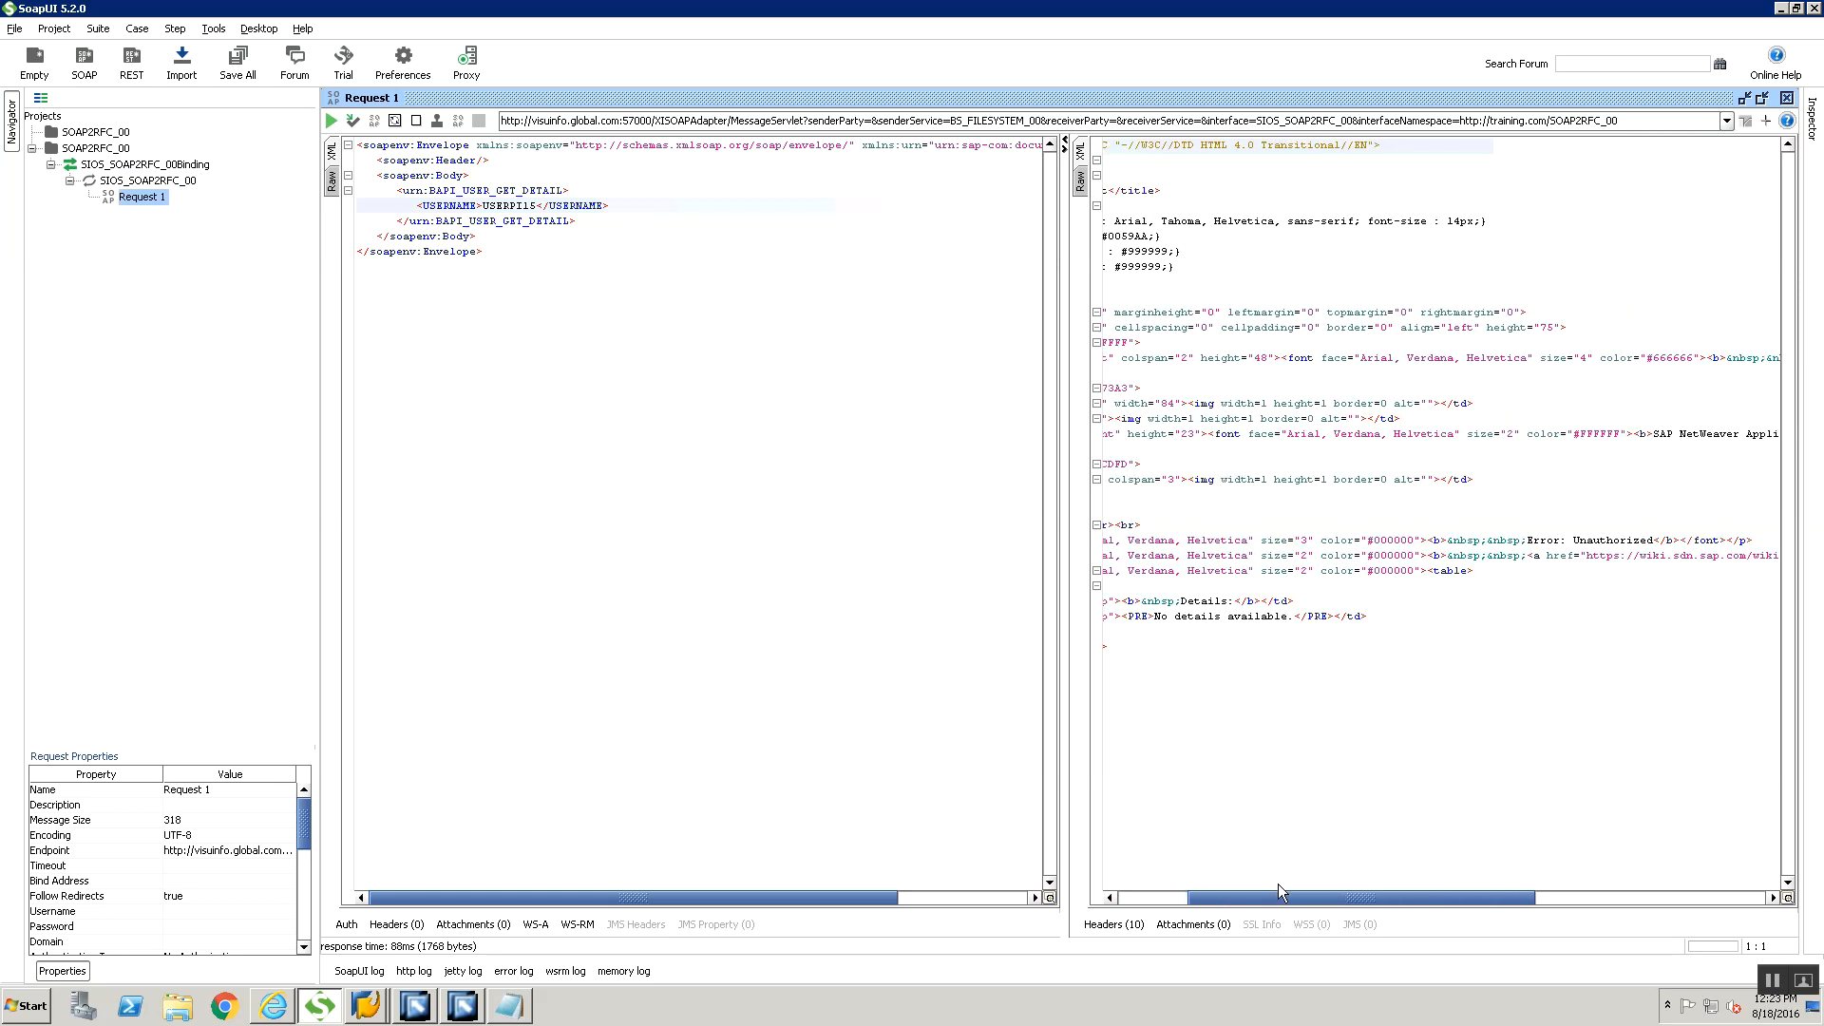
pyautogui.click(1492, 882)
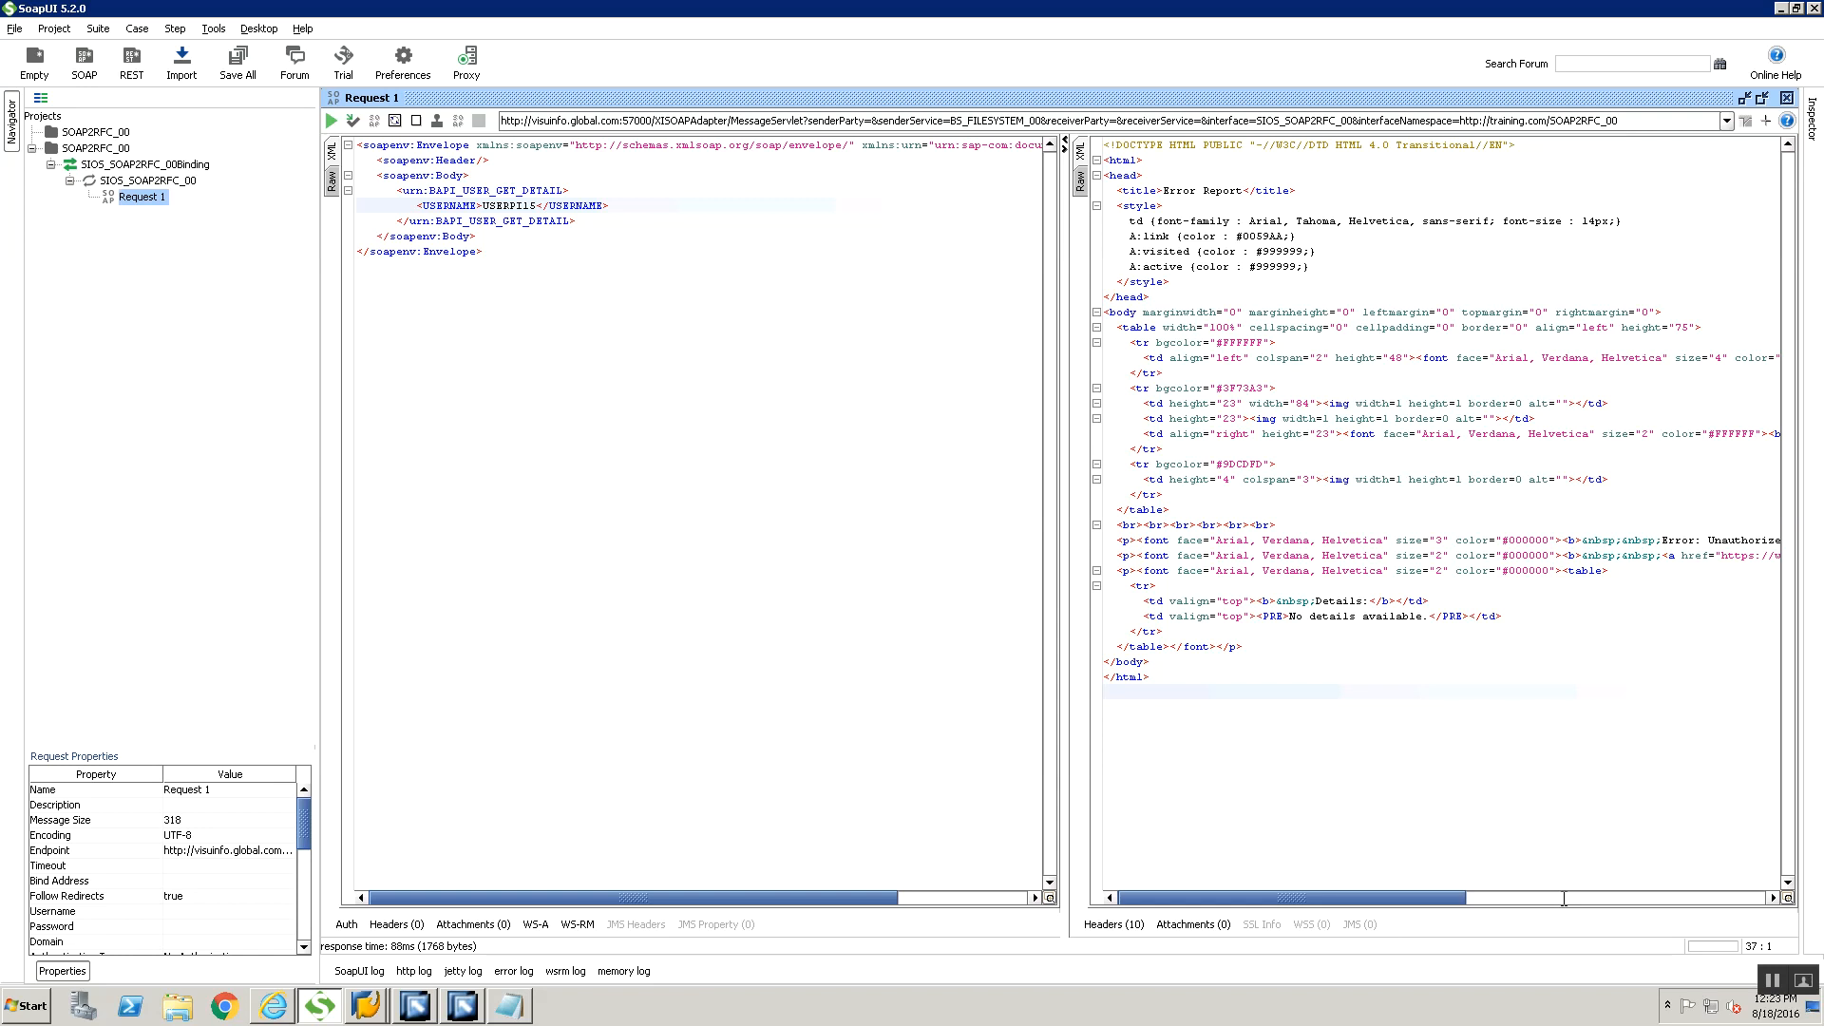
pyautogui.click(1563, 898)
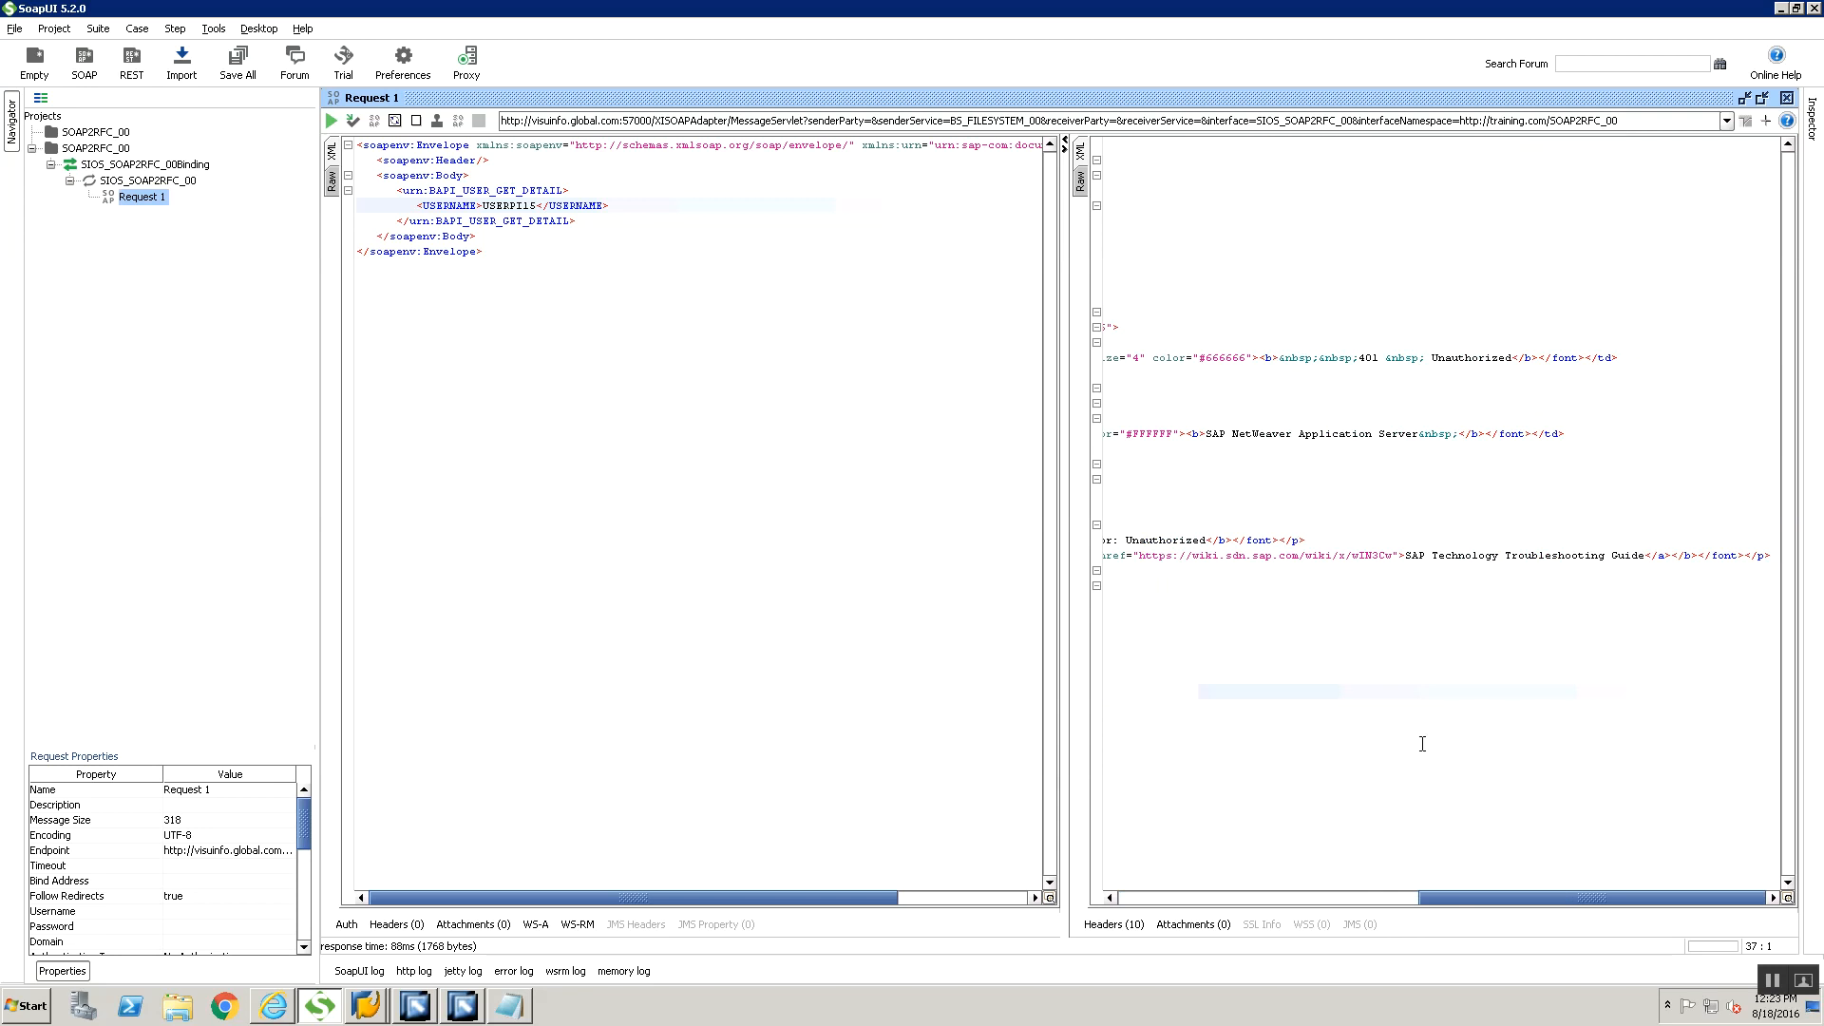
# View the raw response and examine its HTTP status line
pyautogui.click(1080, 180)
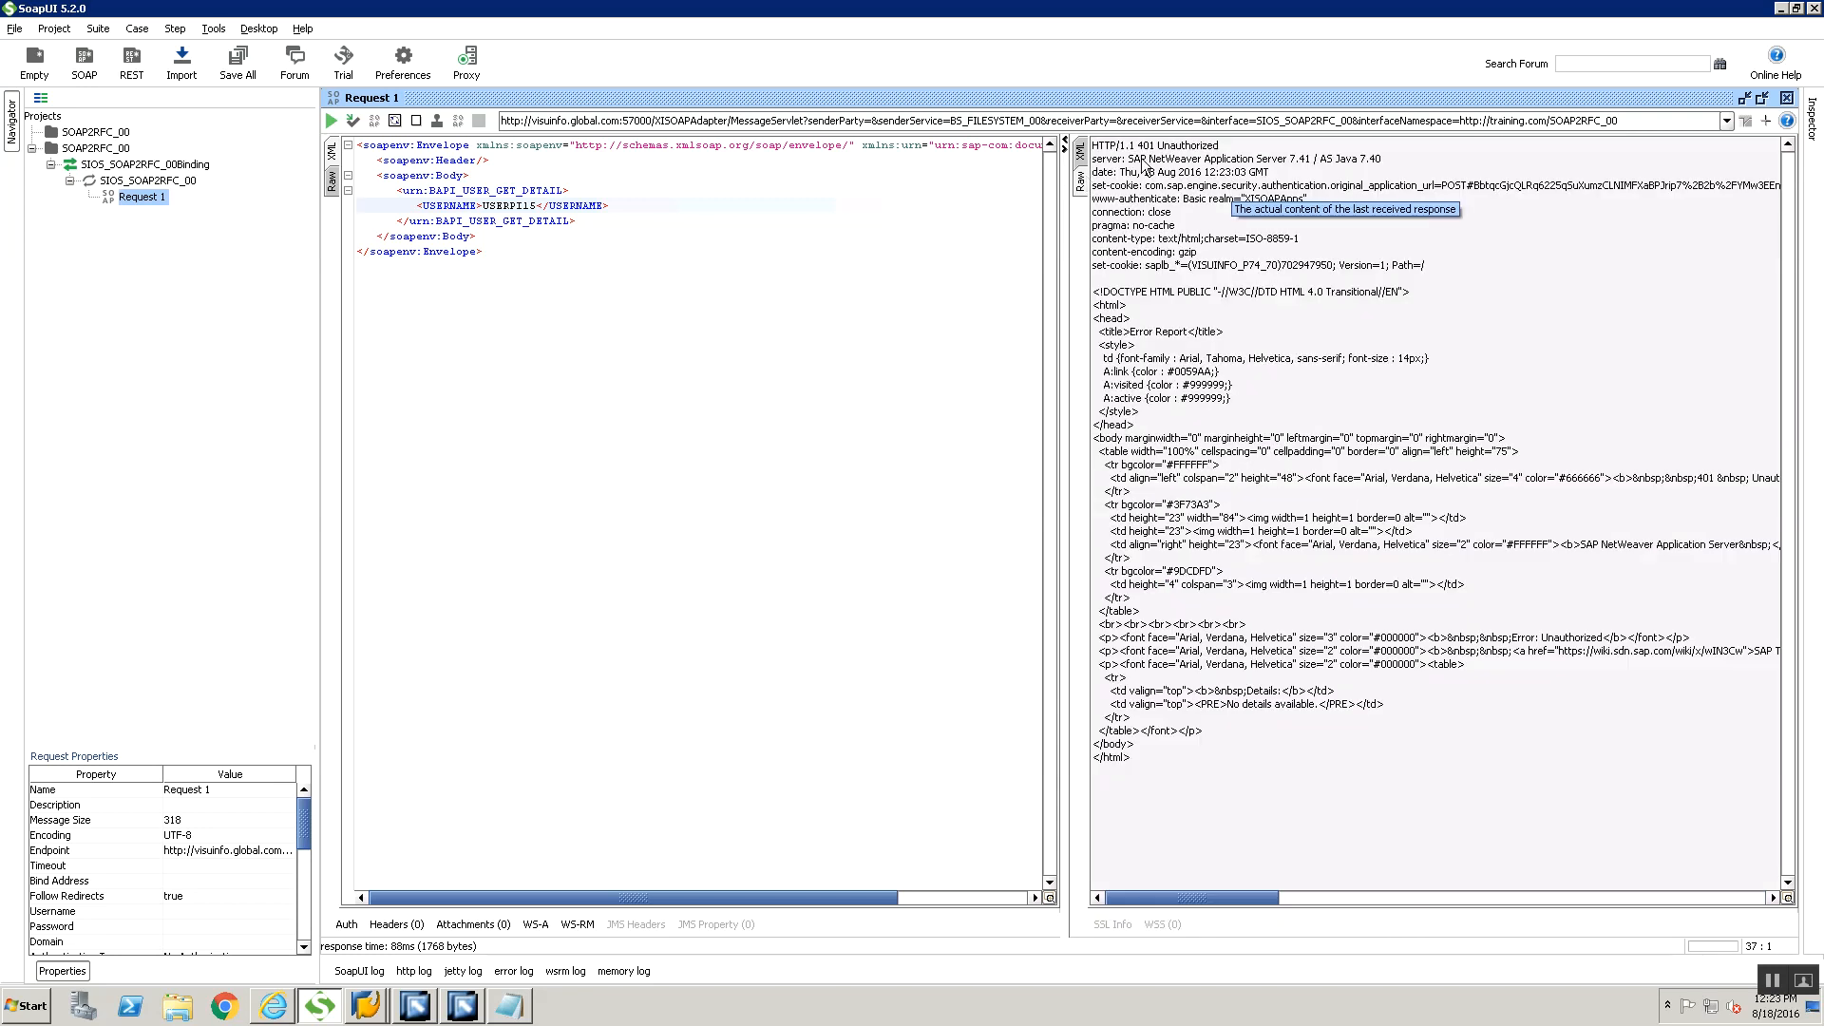
pyautogui.click(1084, 158)
pyautogui.click(1083, 183)
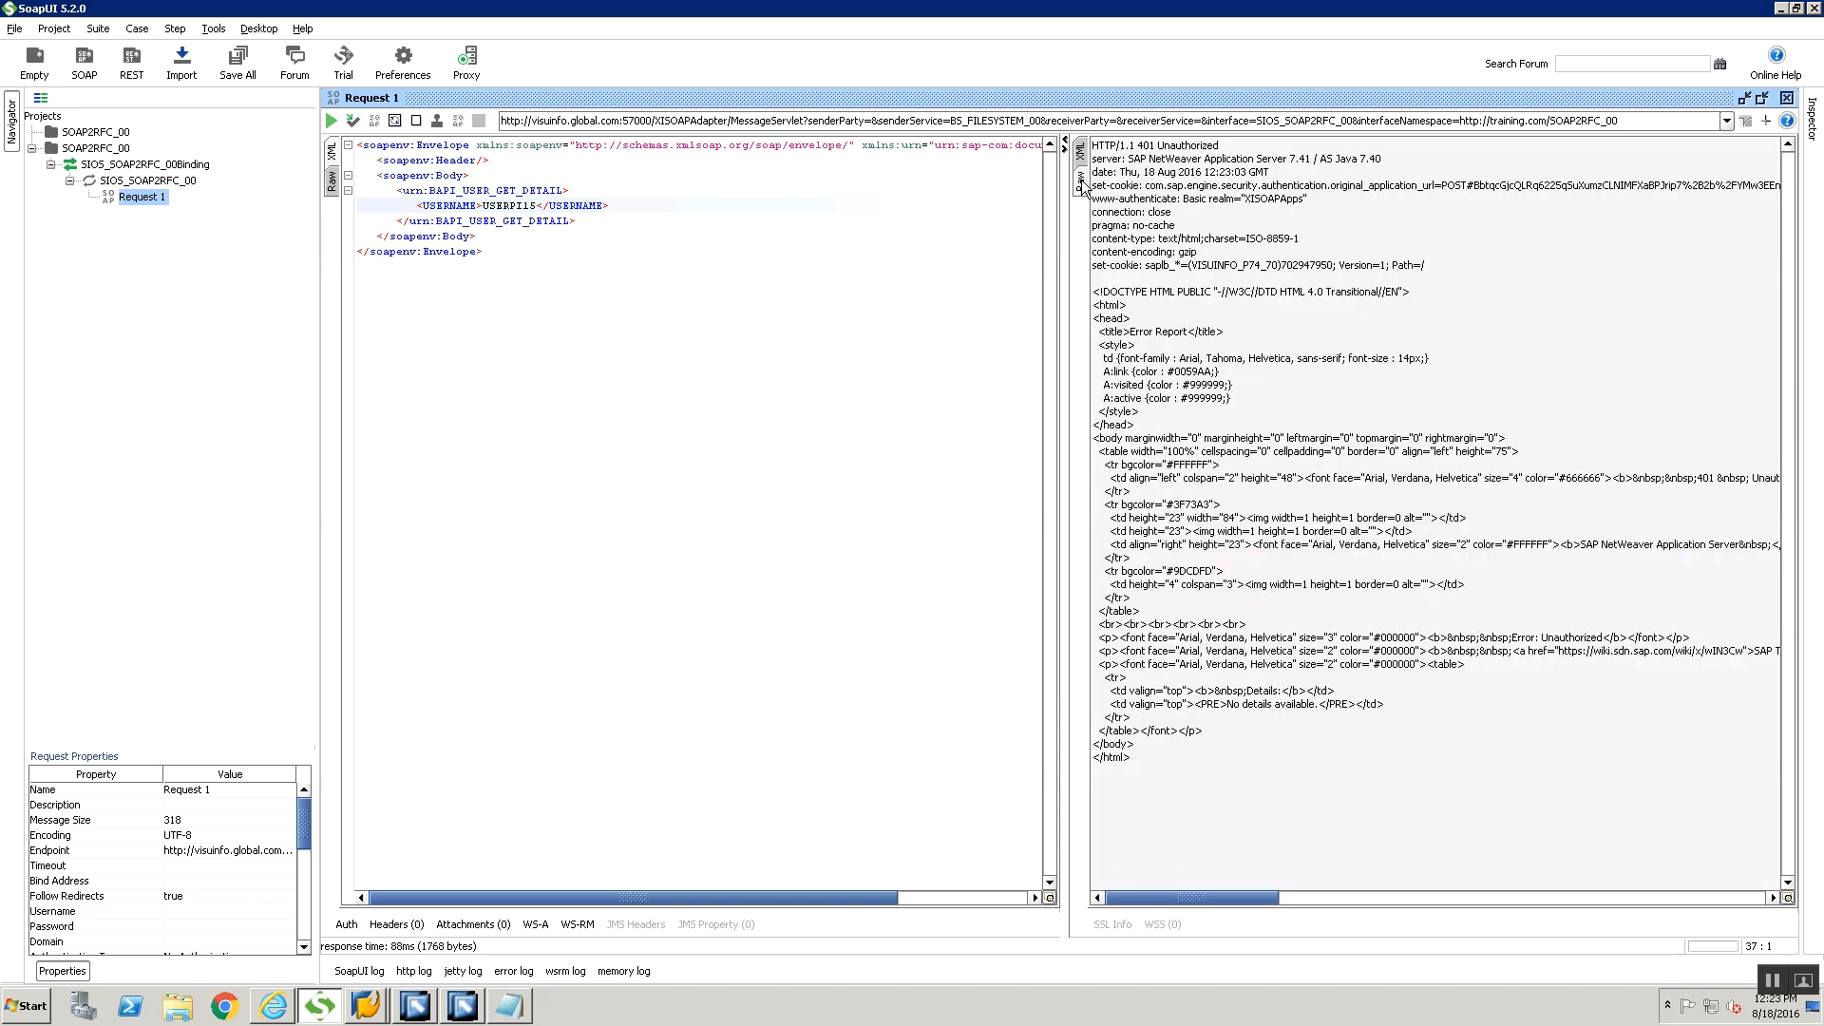
pyautogui.moveTo(1241, 149); pyautogui.dragTo(1007, 138)
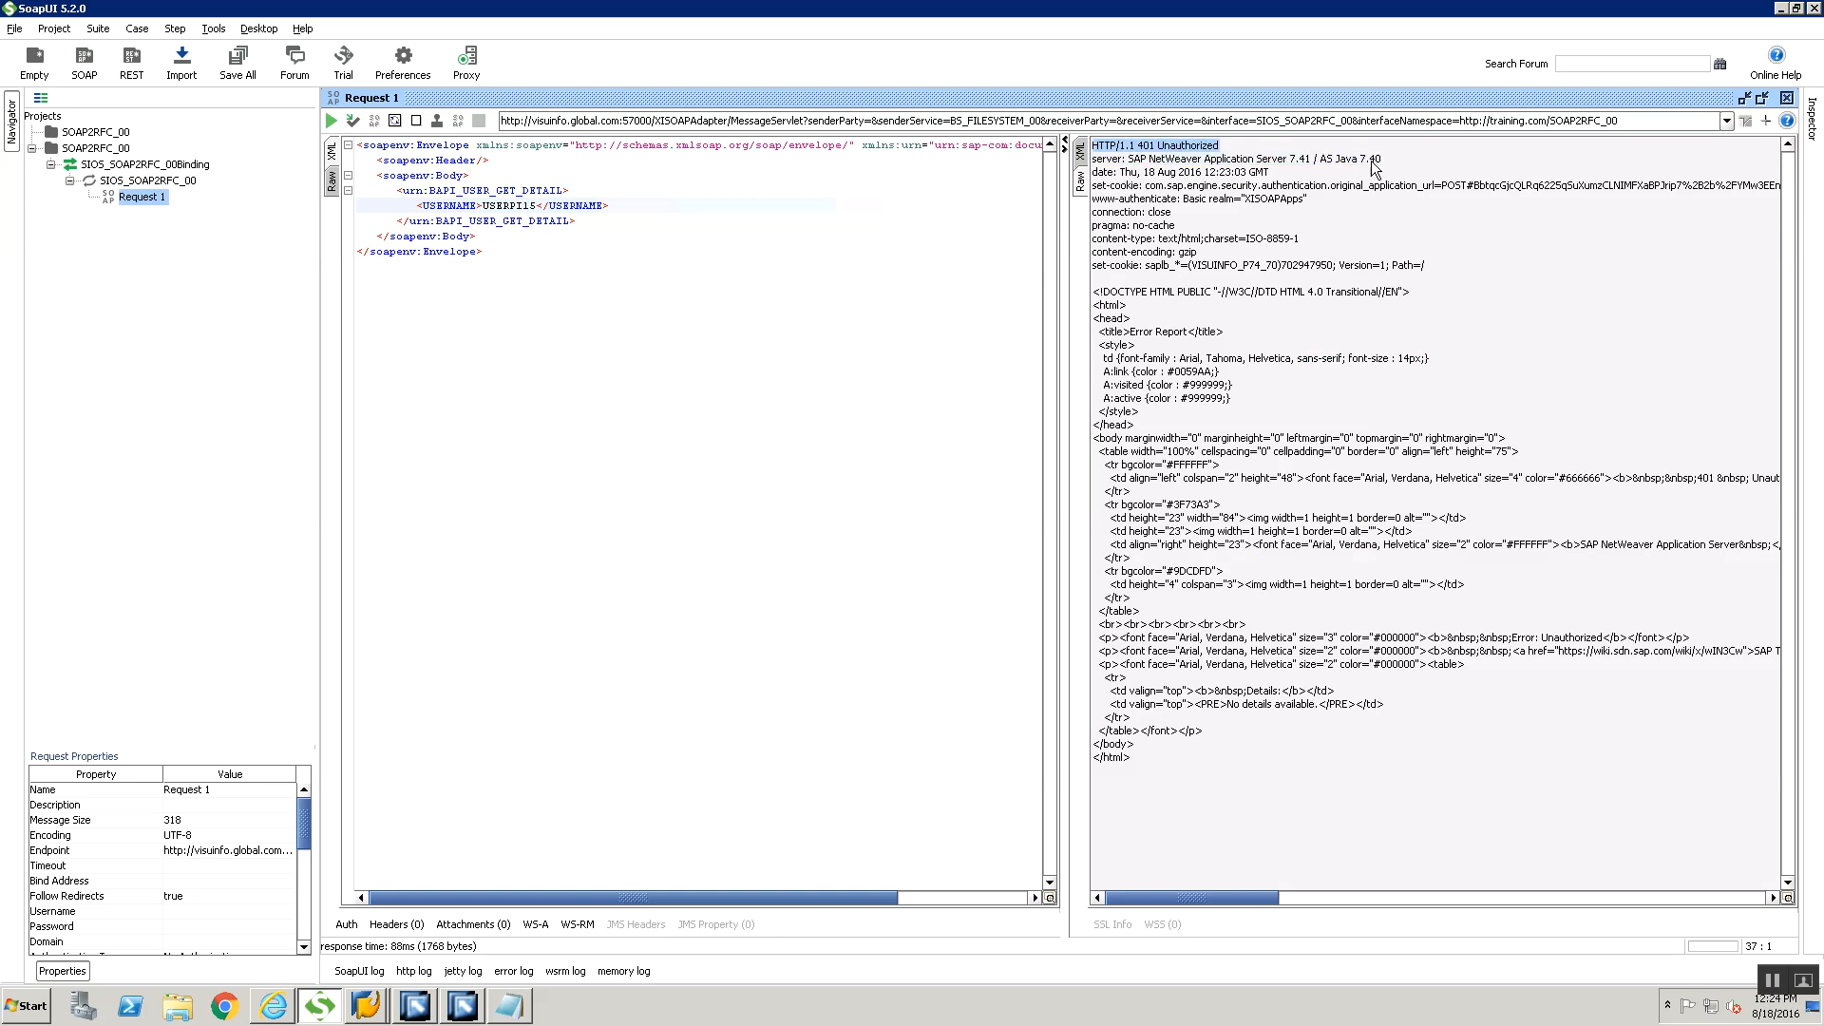
# Add a new authorization of type Basic to Request 1
pyautogui.click(351, 929)
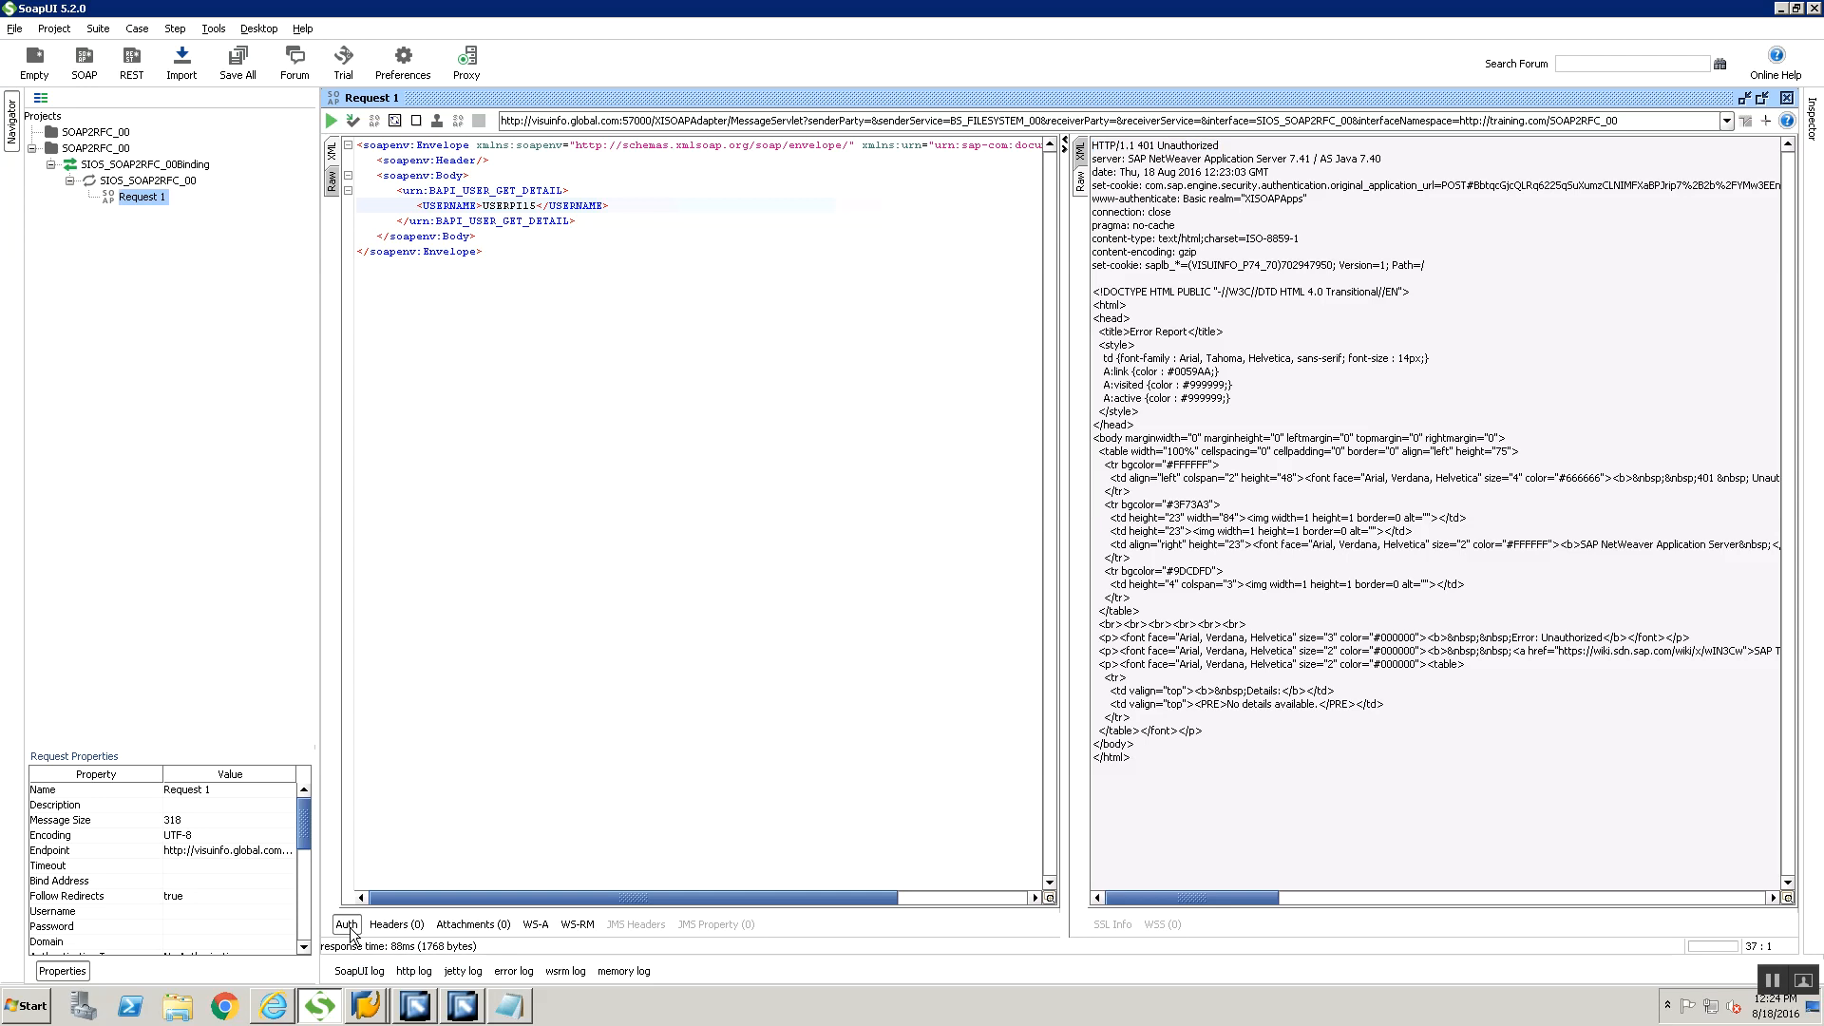
pyautogui.click(351, 930)
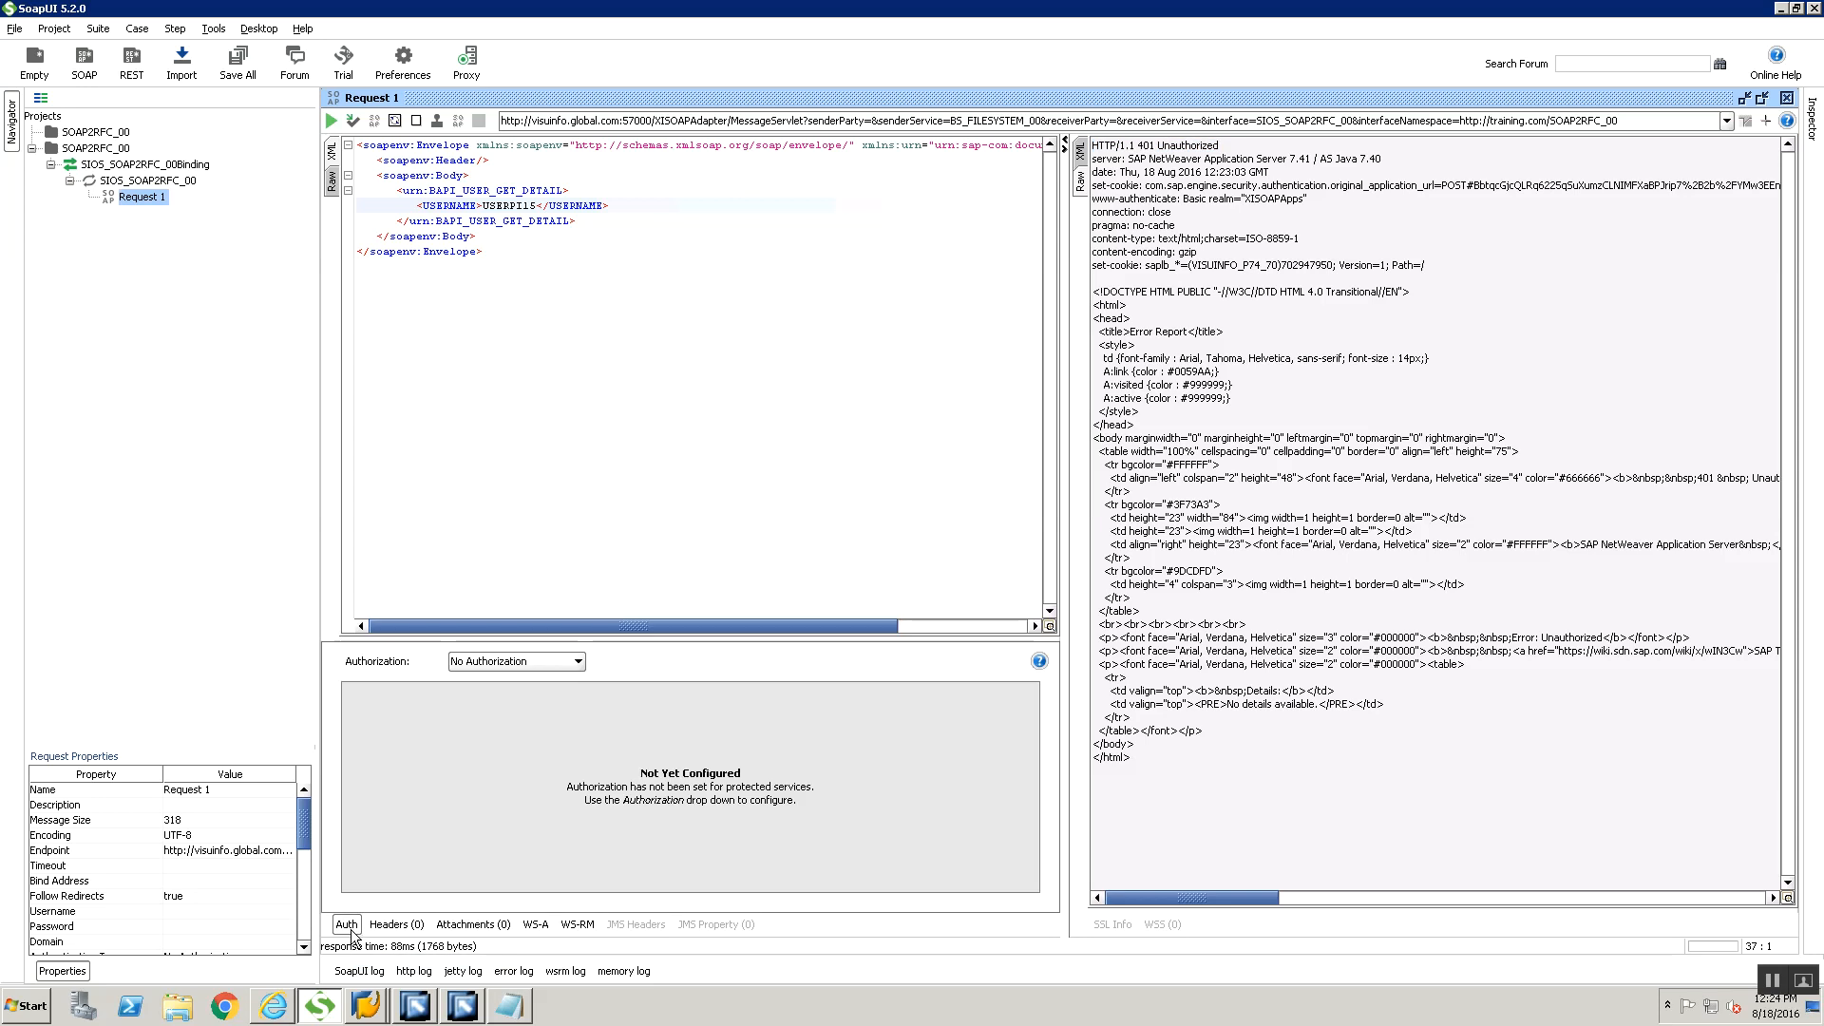
pyautogui.click(481, 669)
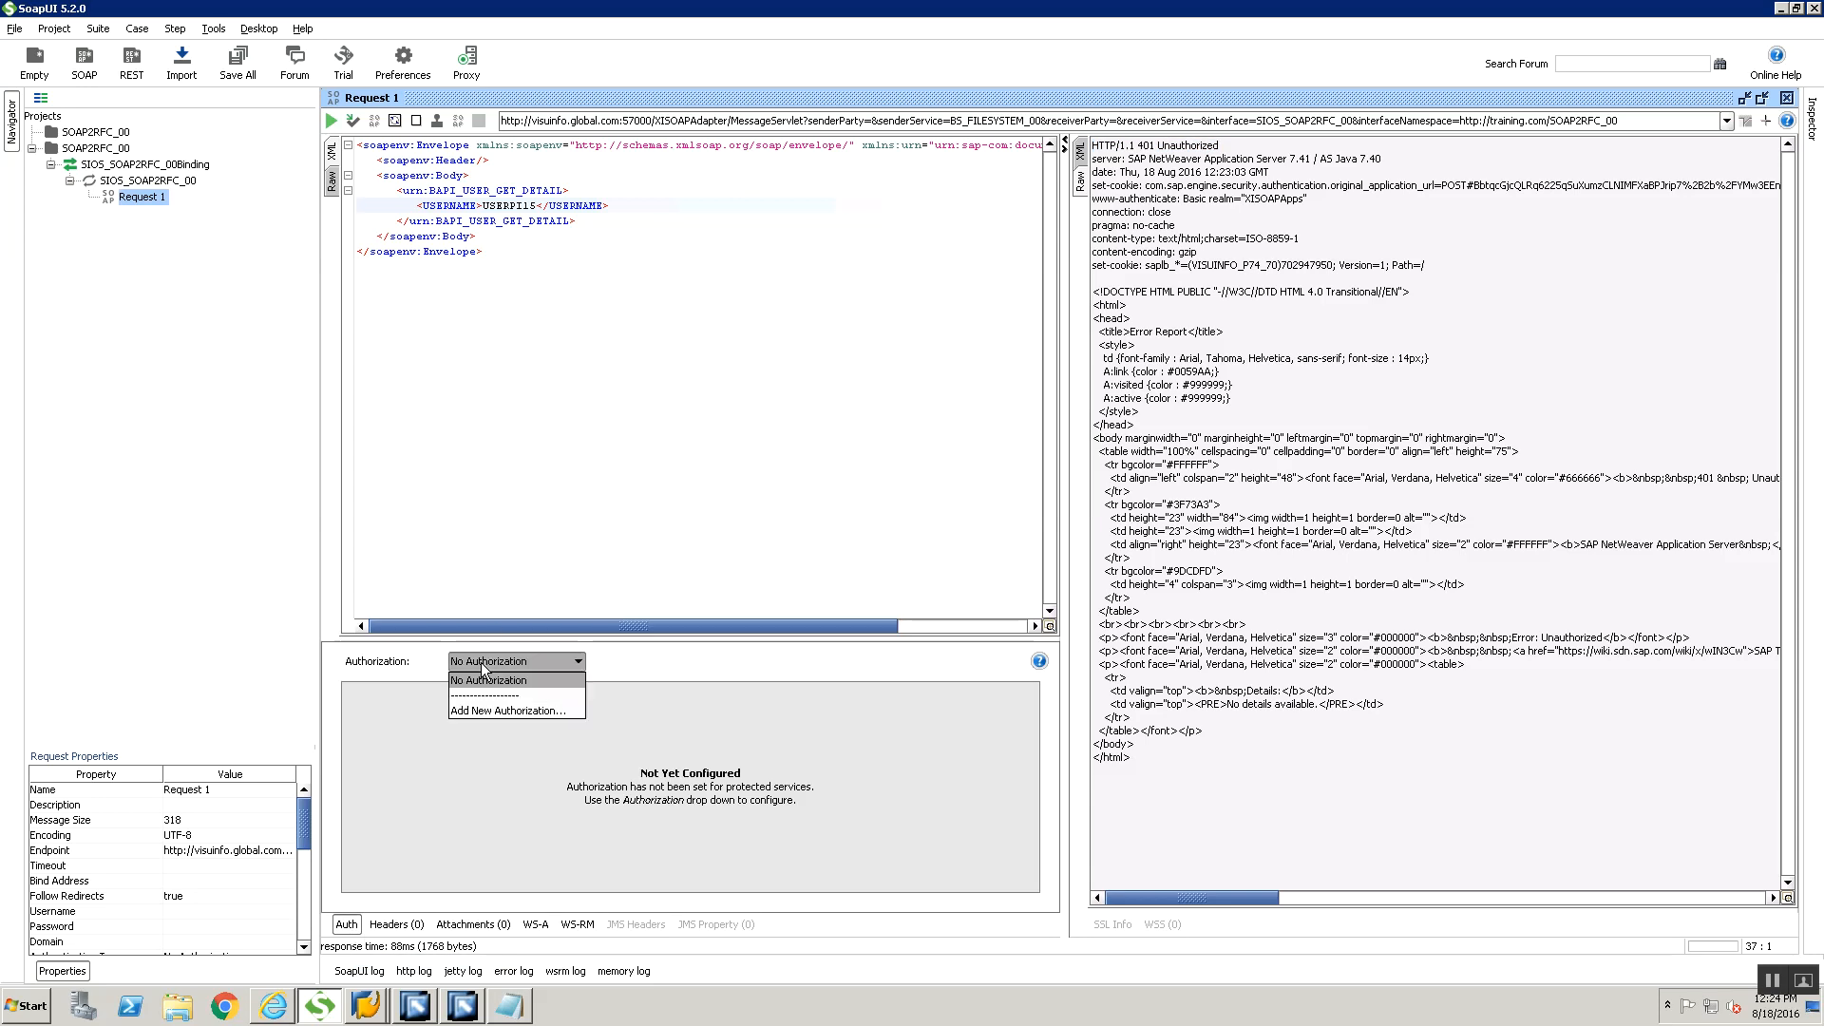
pyautogui.click(471, 710)
pyautogui.click(995, 572)
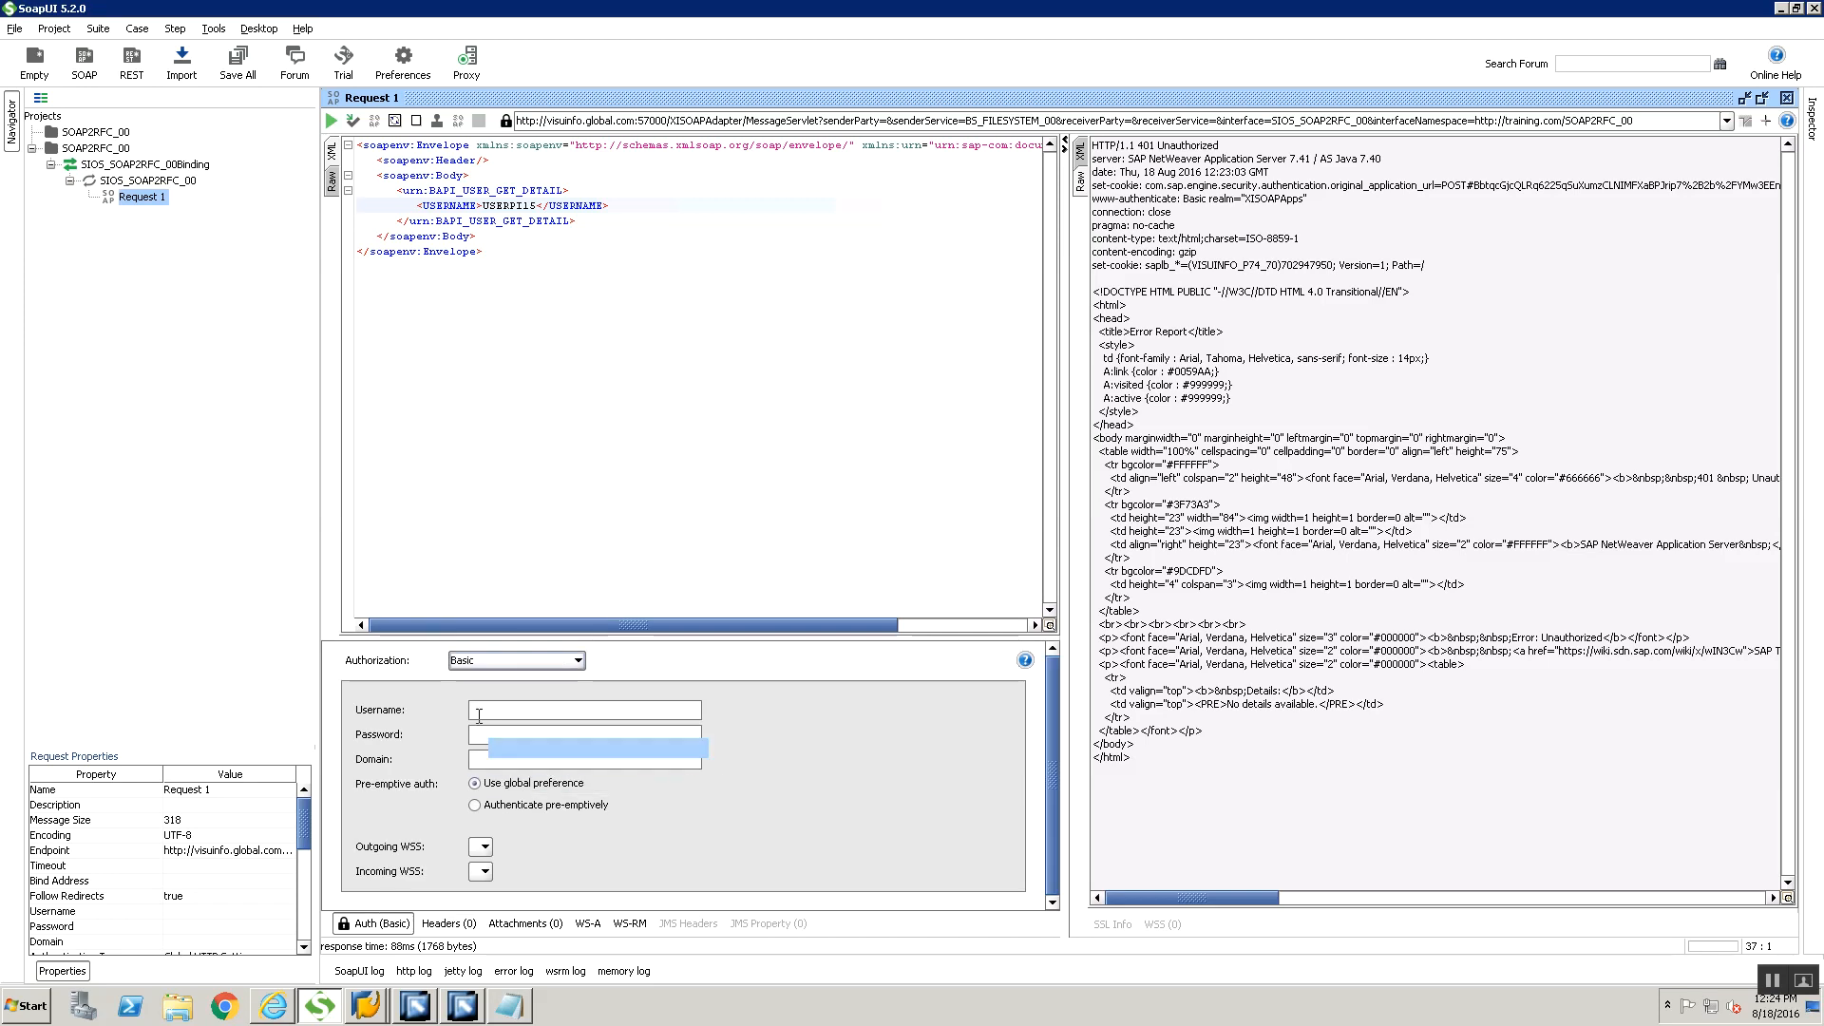
# Enter the account's username and password in the request's Basic authorization settings
pyautogui.click(488, 713)
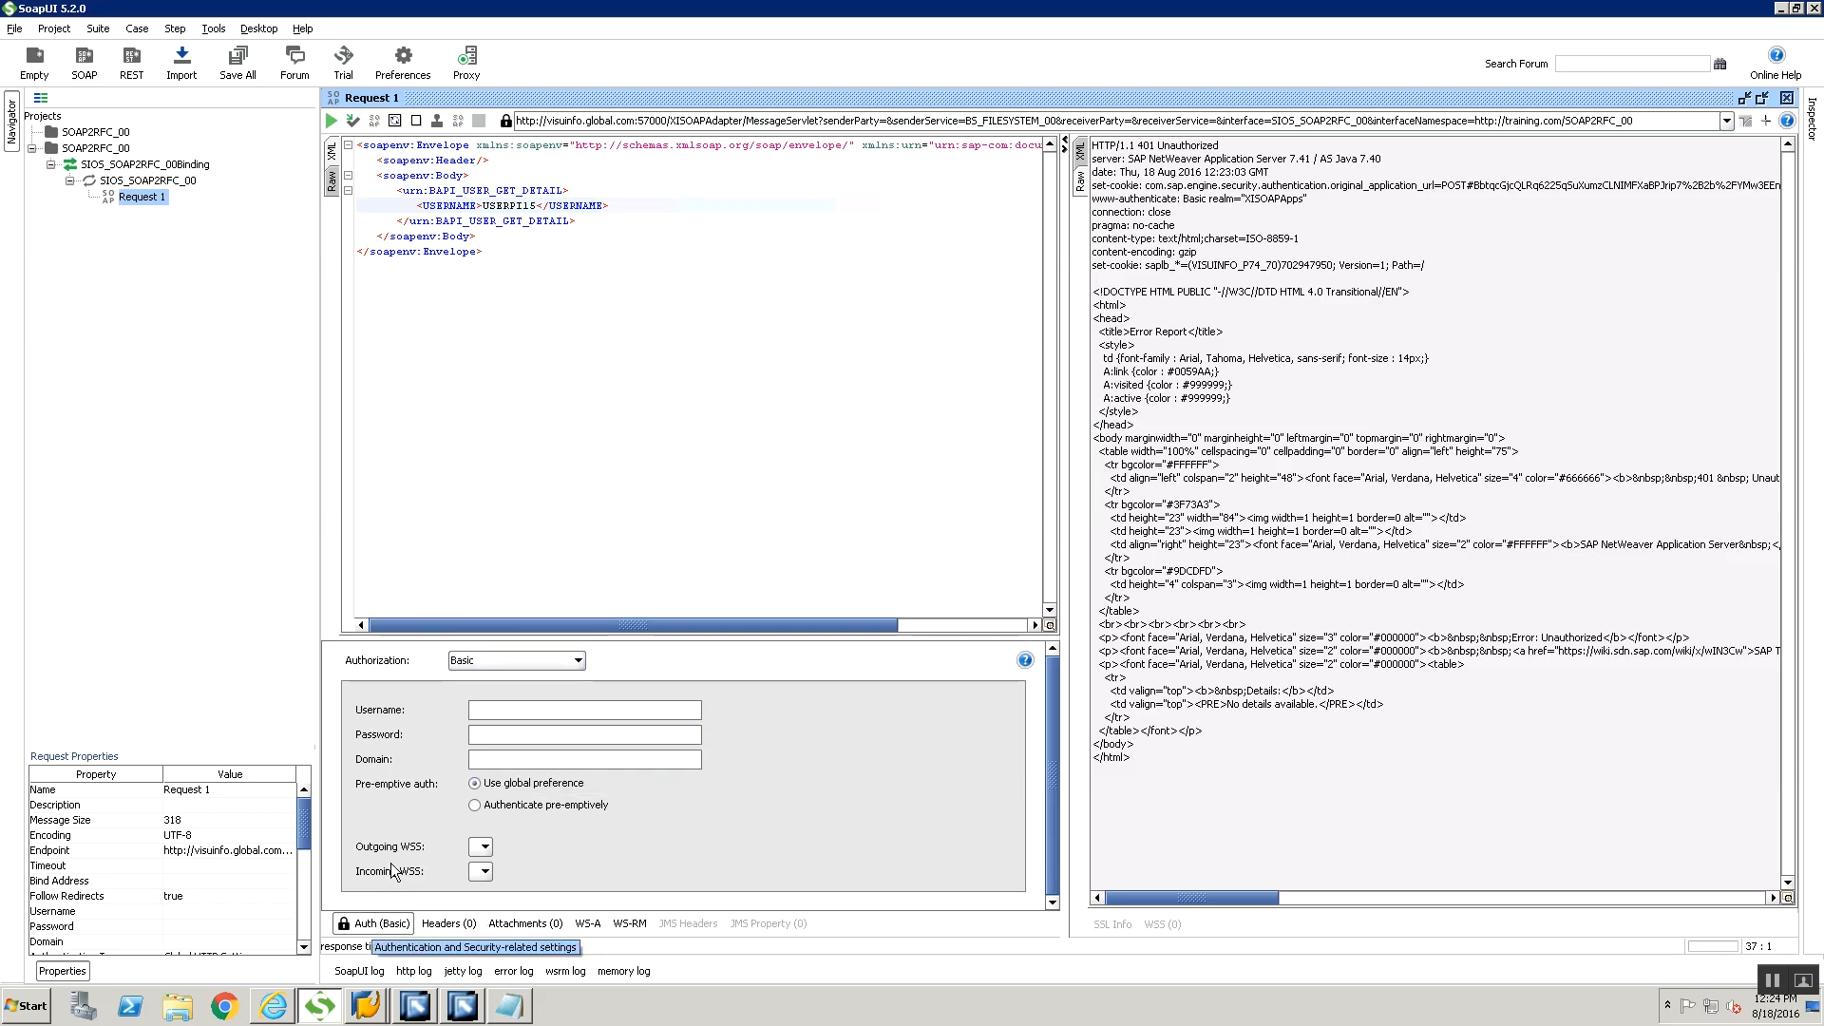
pyautogui.click(513, 661)
pyautogui.click(488, 701)
pyautogui.click(488, 708)
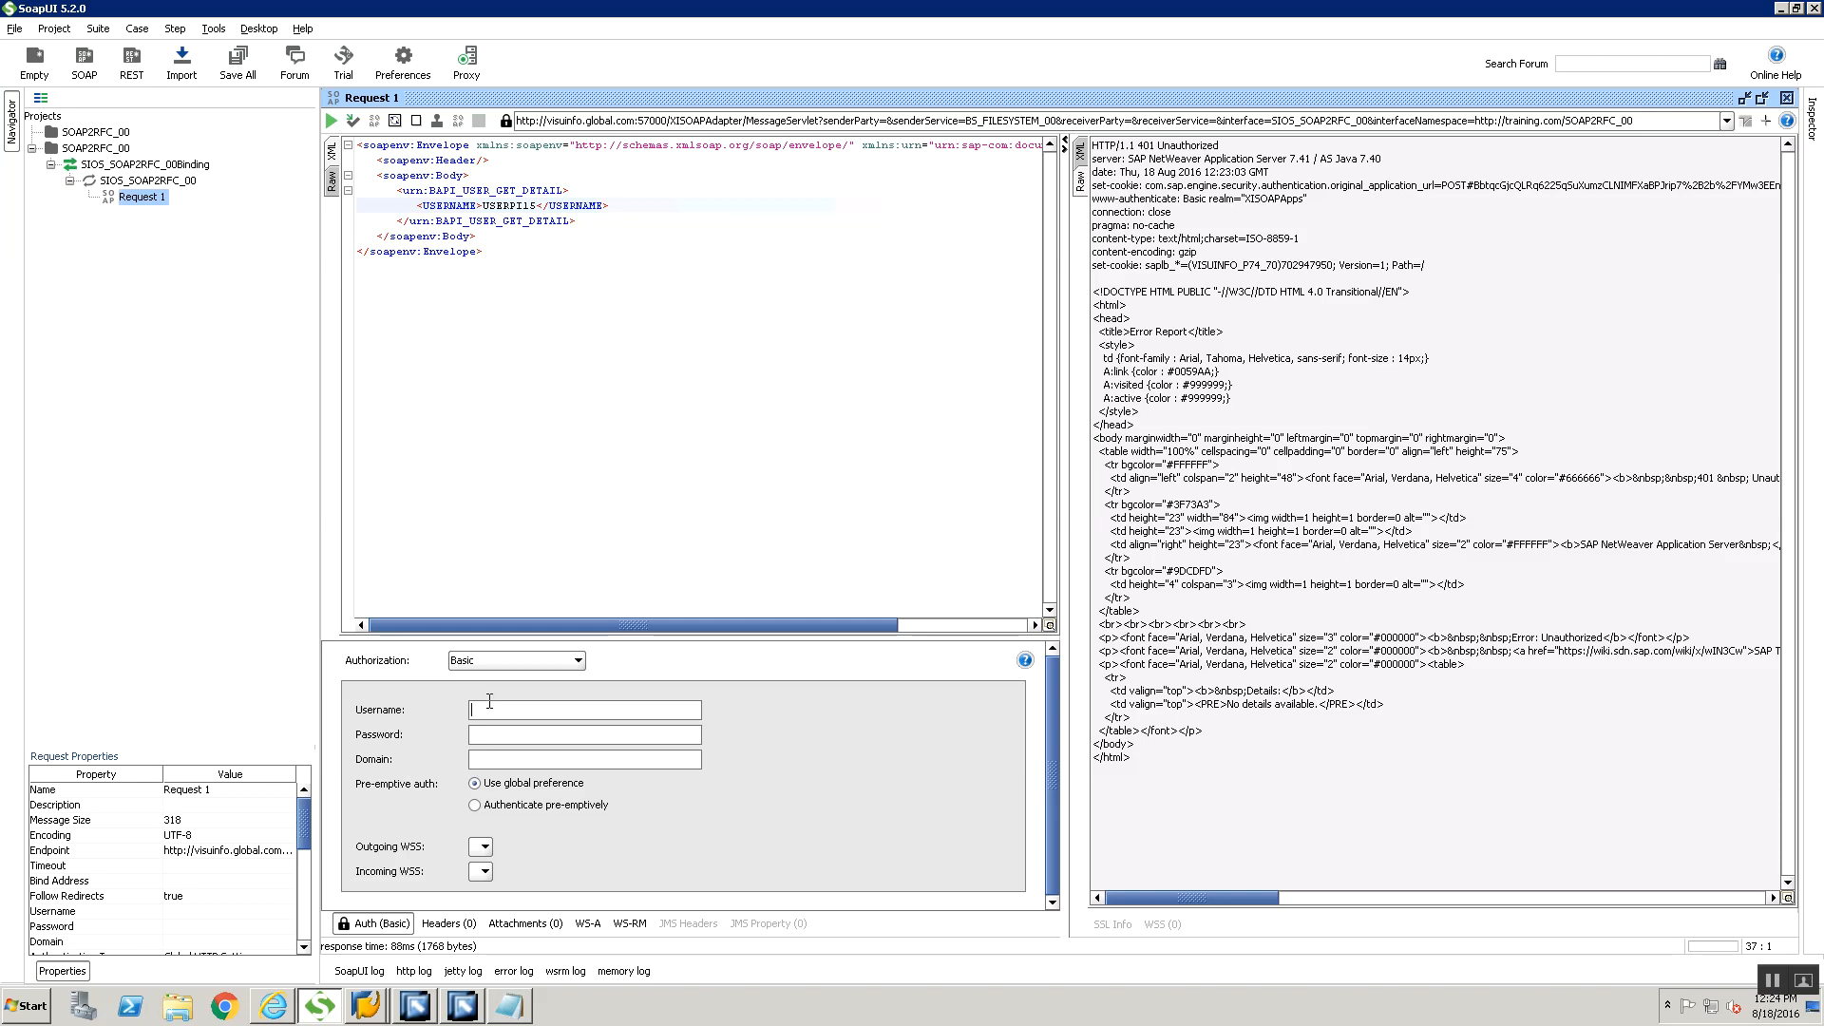
pyautogui.write('userpi15')
pyautogui.press('Tab')
pyautogui.write('******')
# Send Request 1 with the Basic authorization and display the response as XML
pyautogui.click(331, 121)
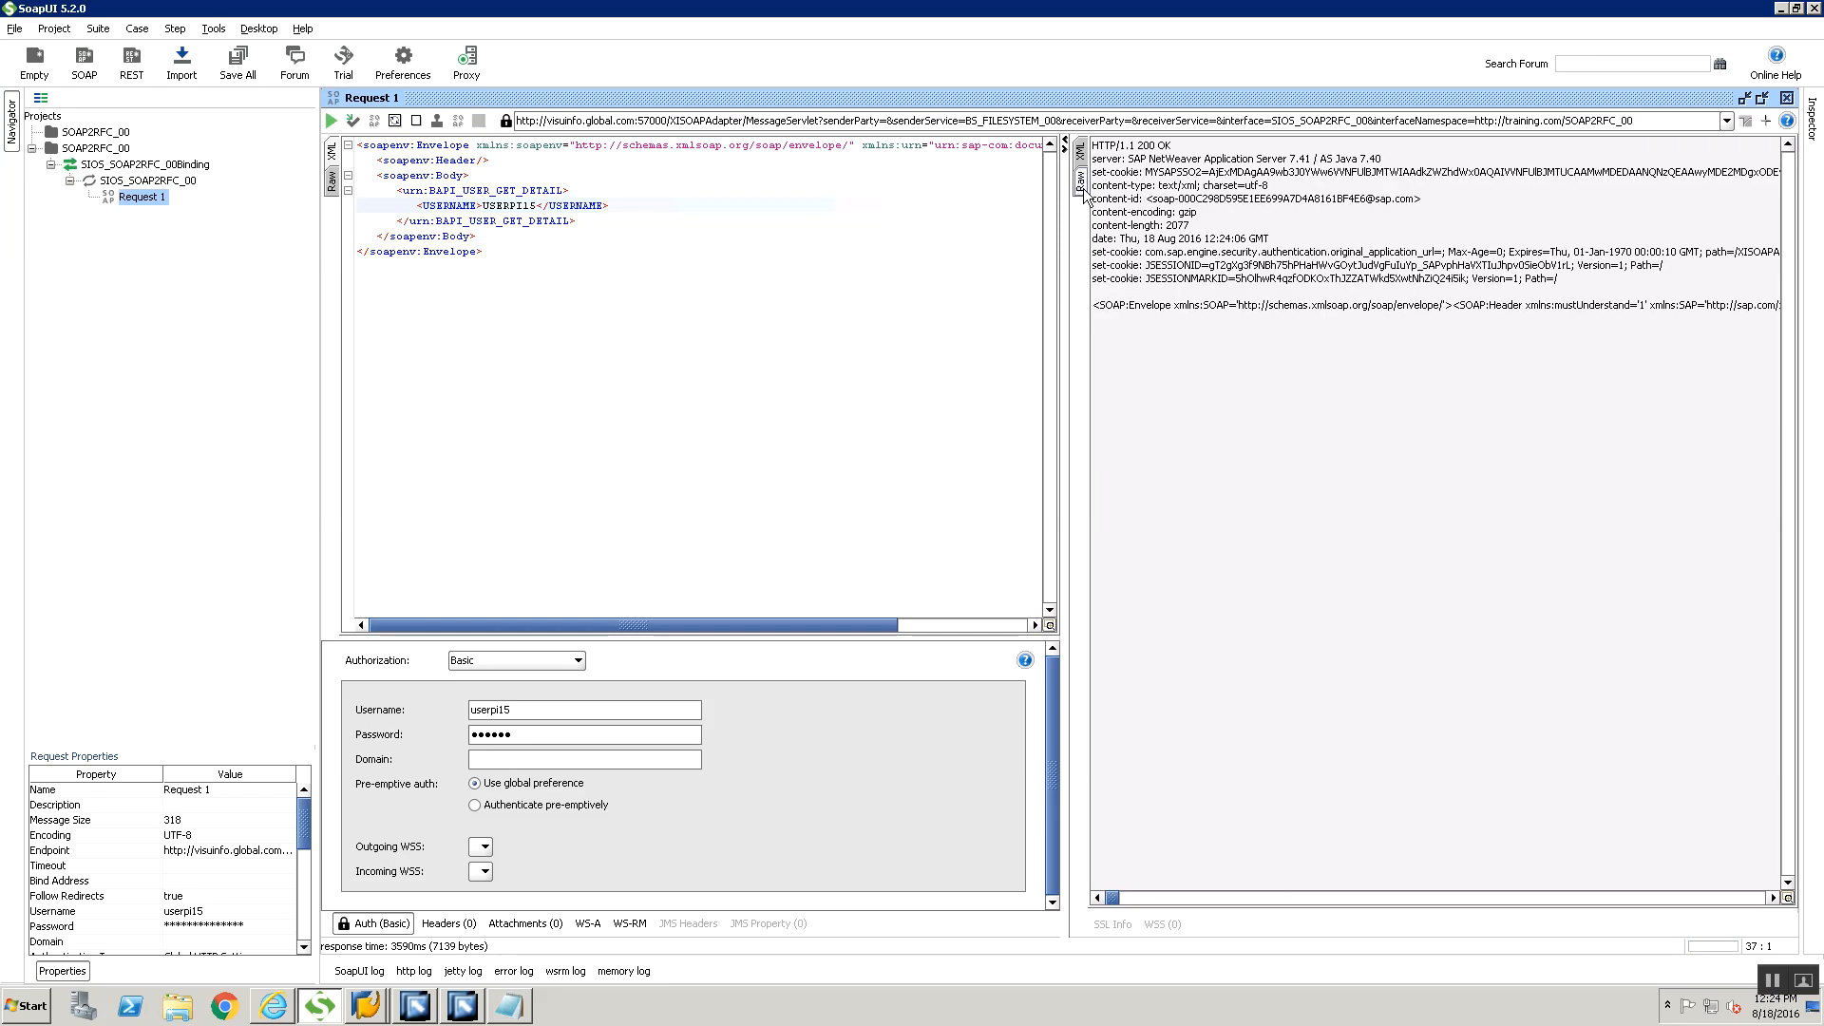
pyautogui.click(1086, 154)
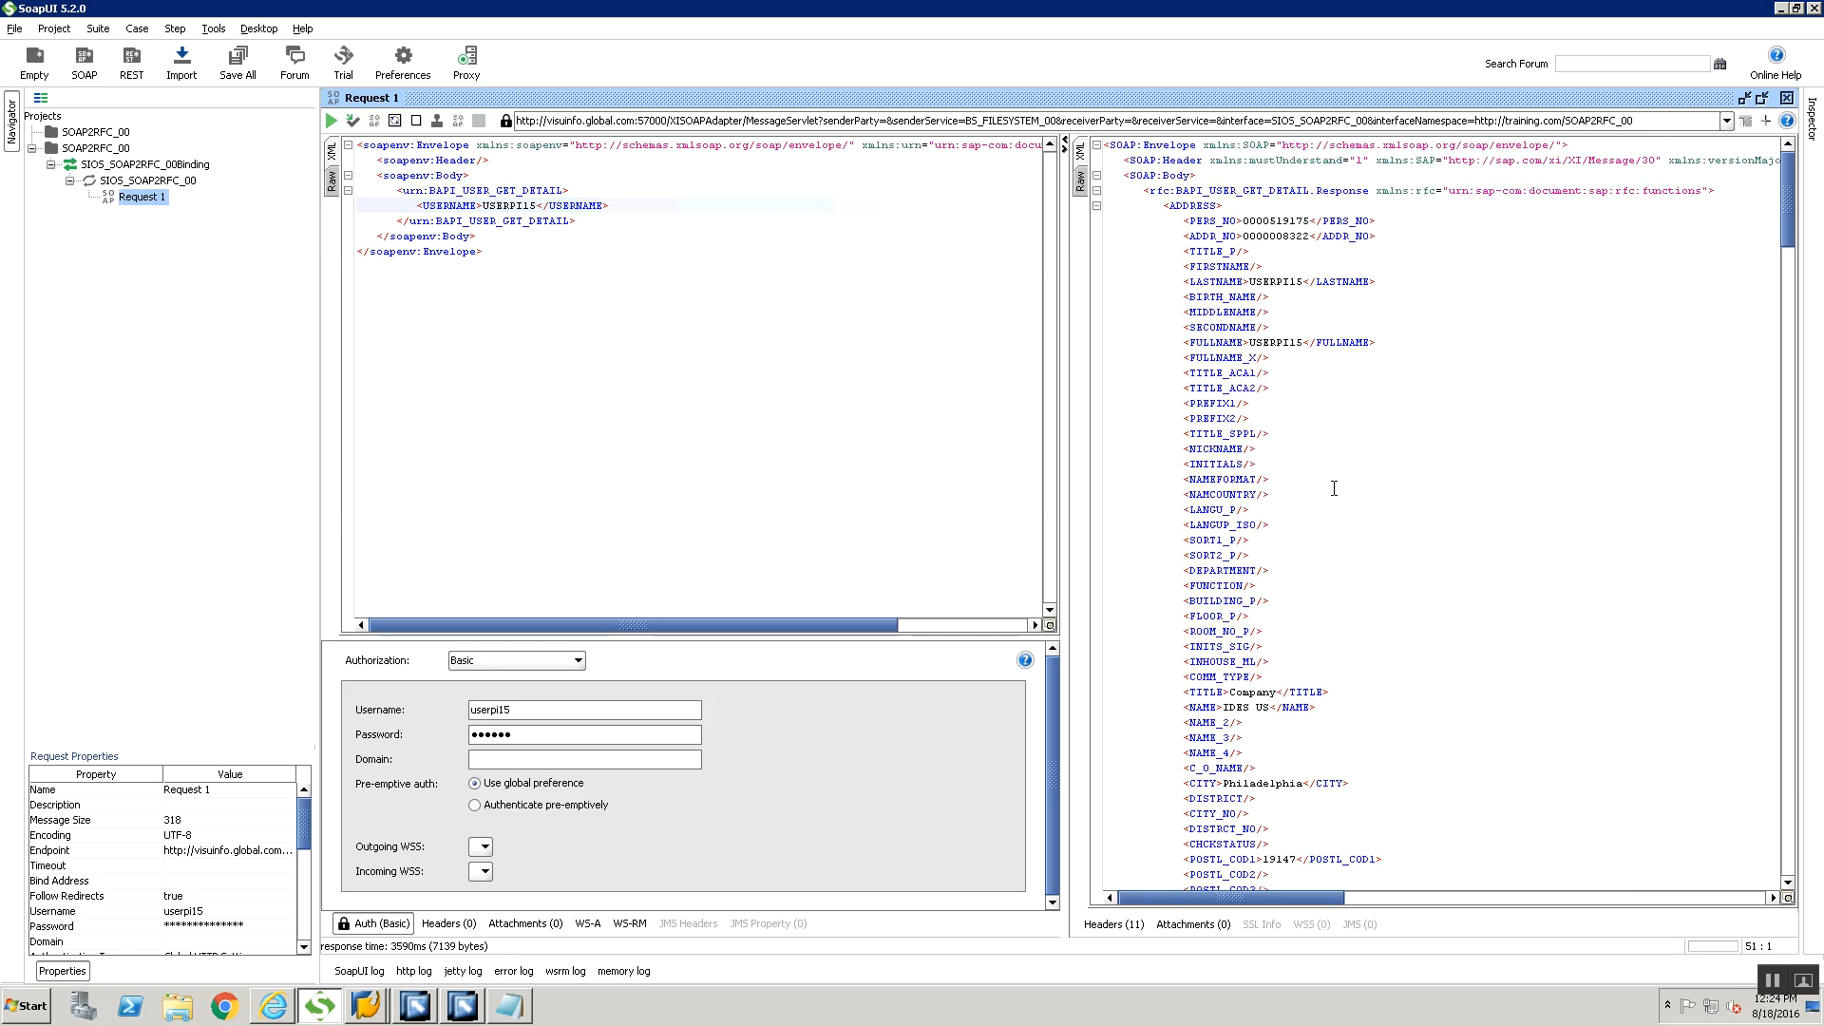
# Examine the BAPI_USER_GET_DETAIL.Response element and the address fields returned in the XML response
pyautogui.scroll(1, 1296, 449)
pyautogui.click(1285, 183)
pyautogui.doubleClick(1366, 194)
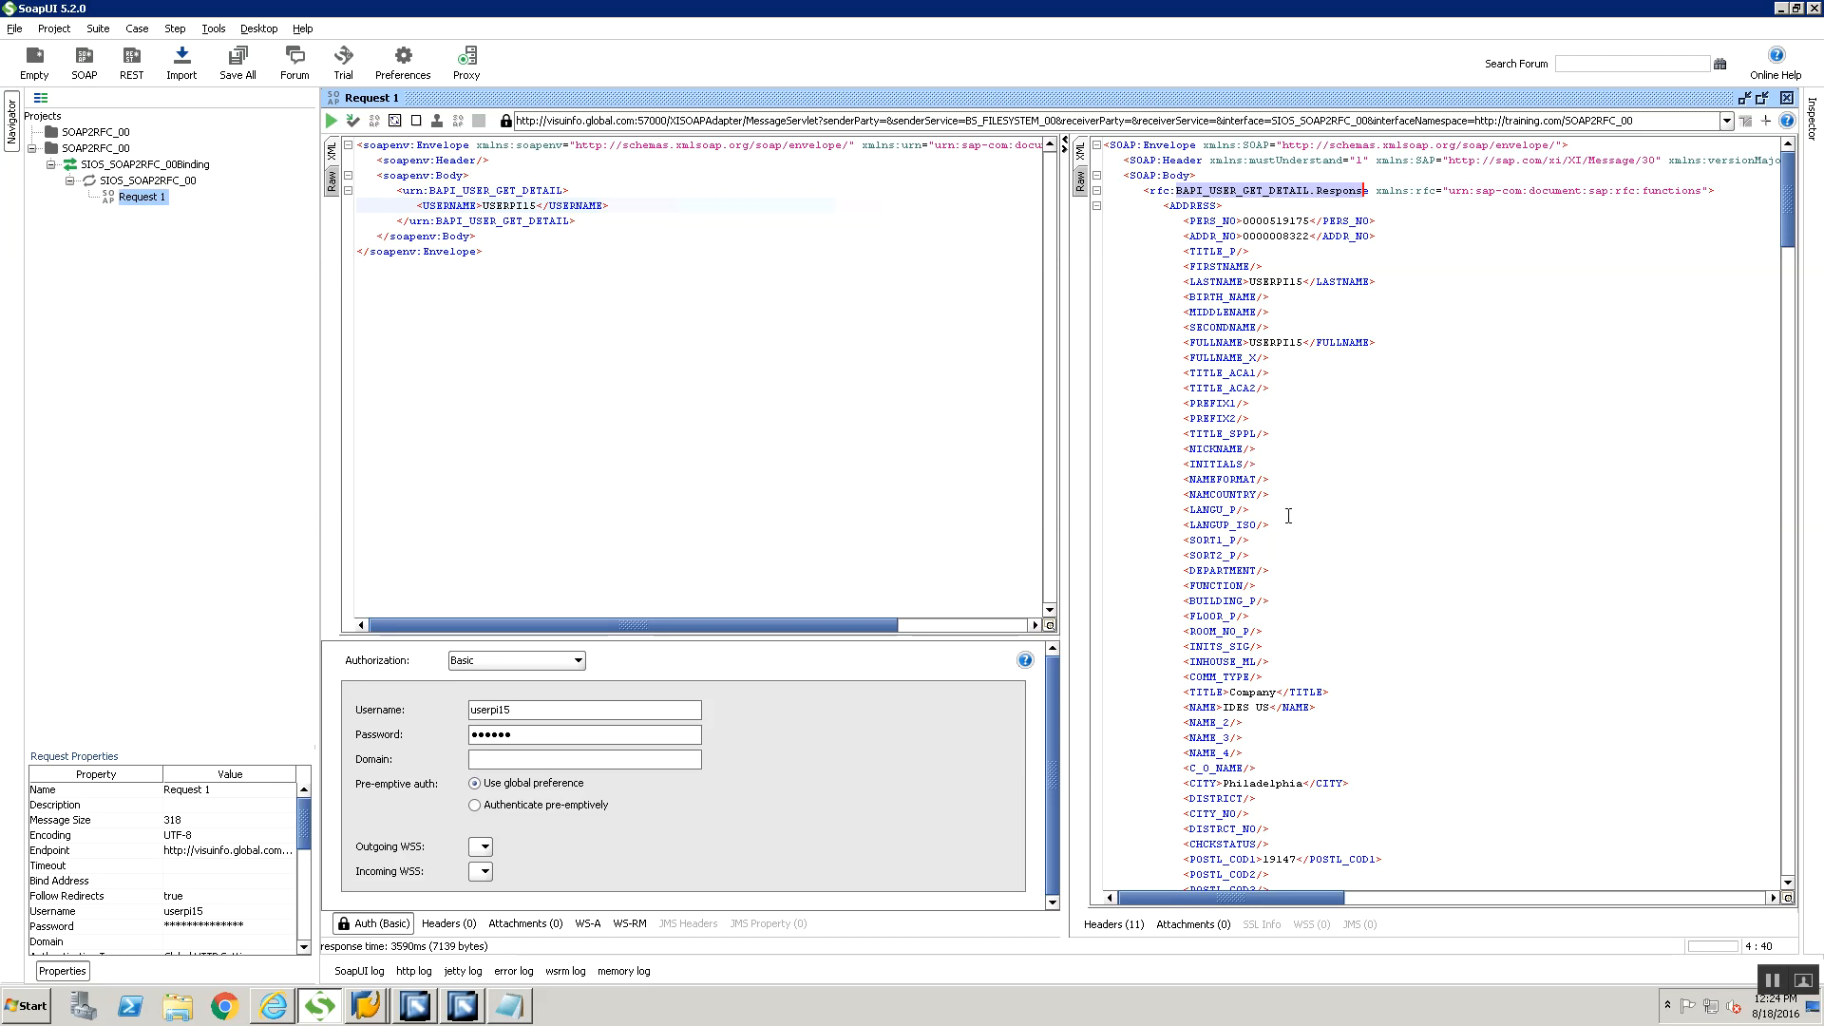
pyautogui.scroll(-1, 1289, 519)
pyautogui.scroll(-6, 1289, 519)
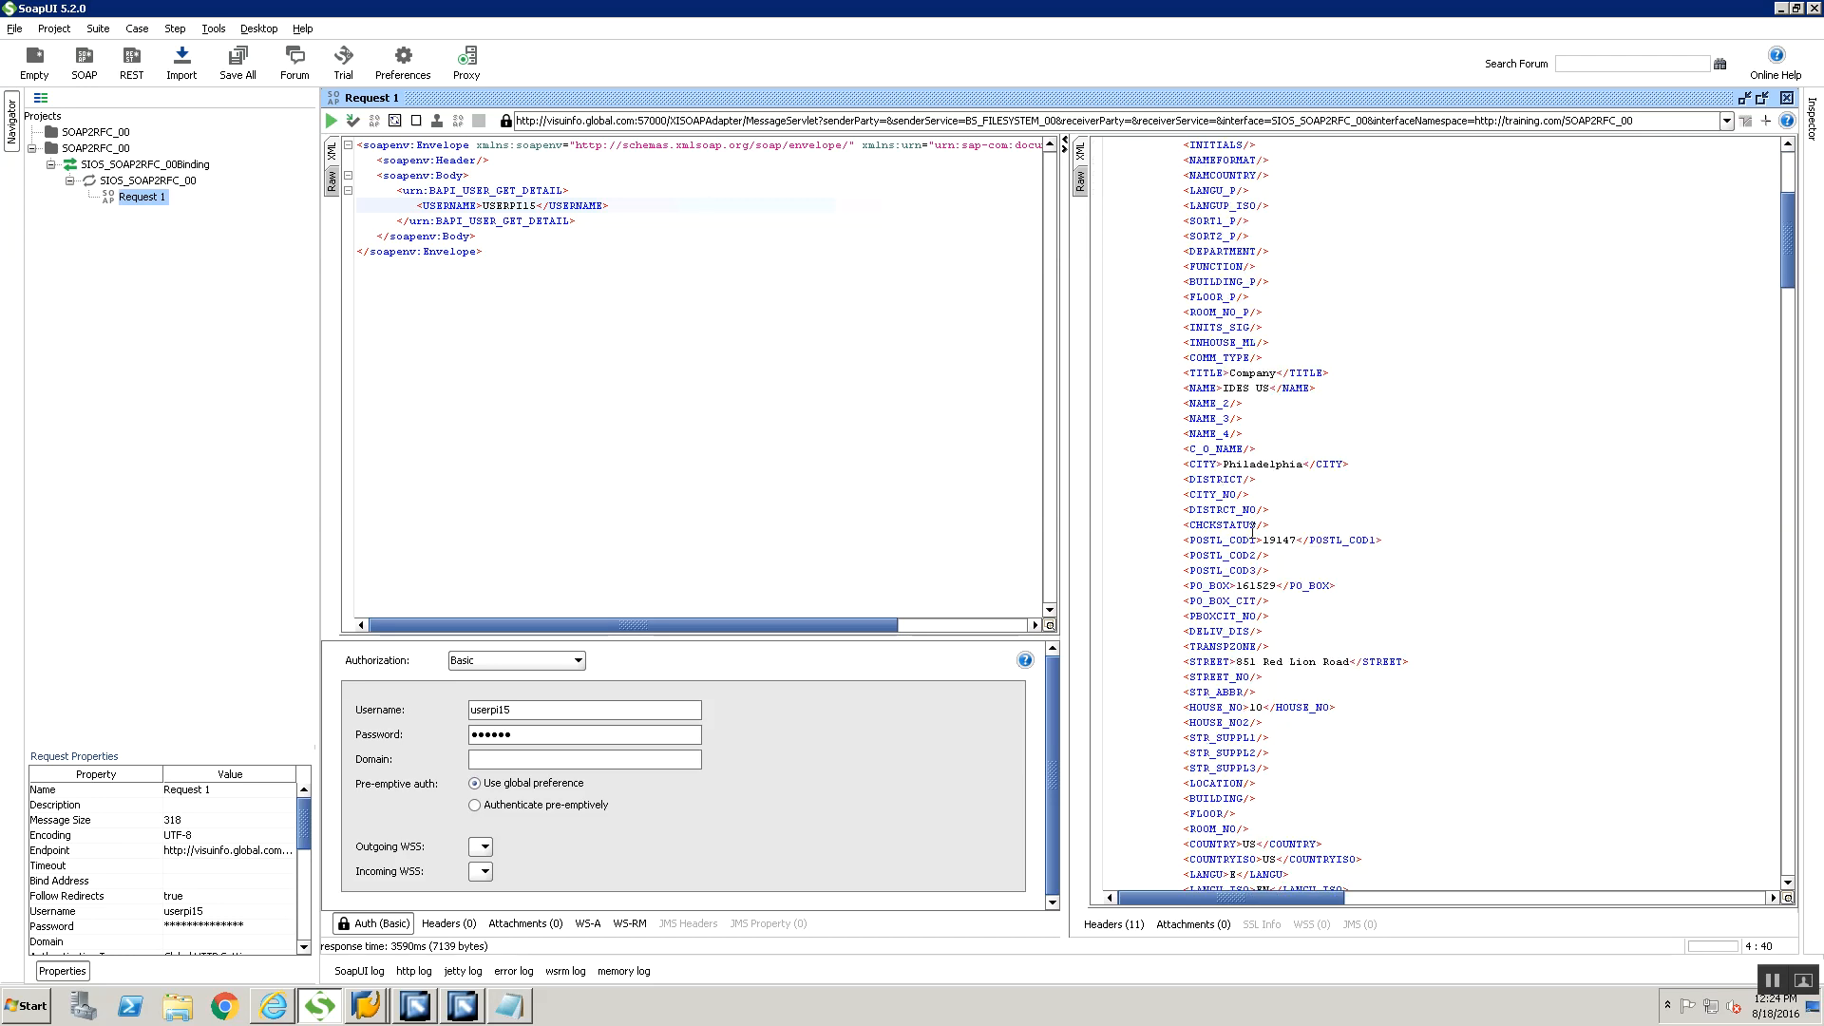
pyautogui.scroll(-11, 1252, 529)
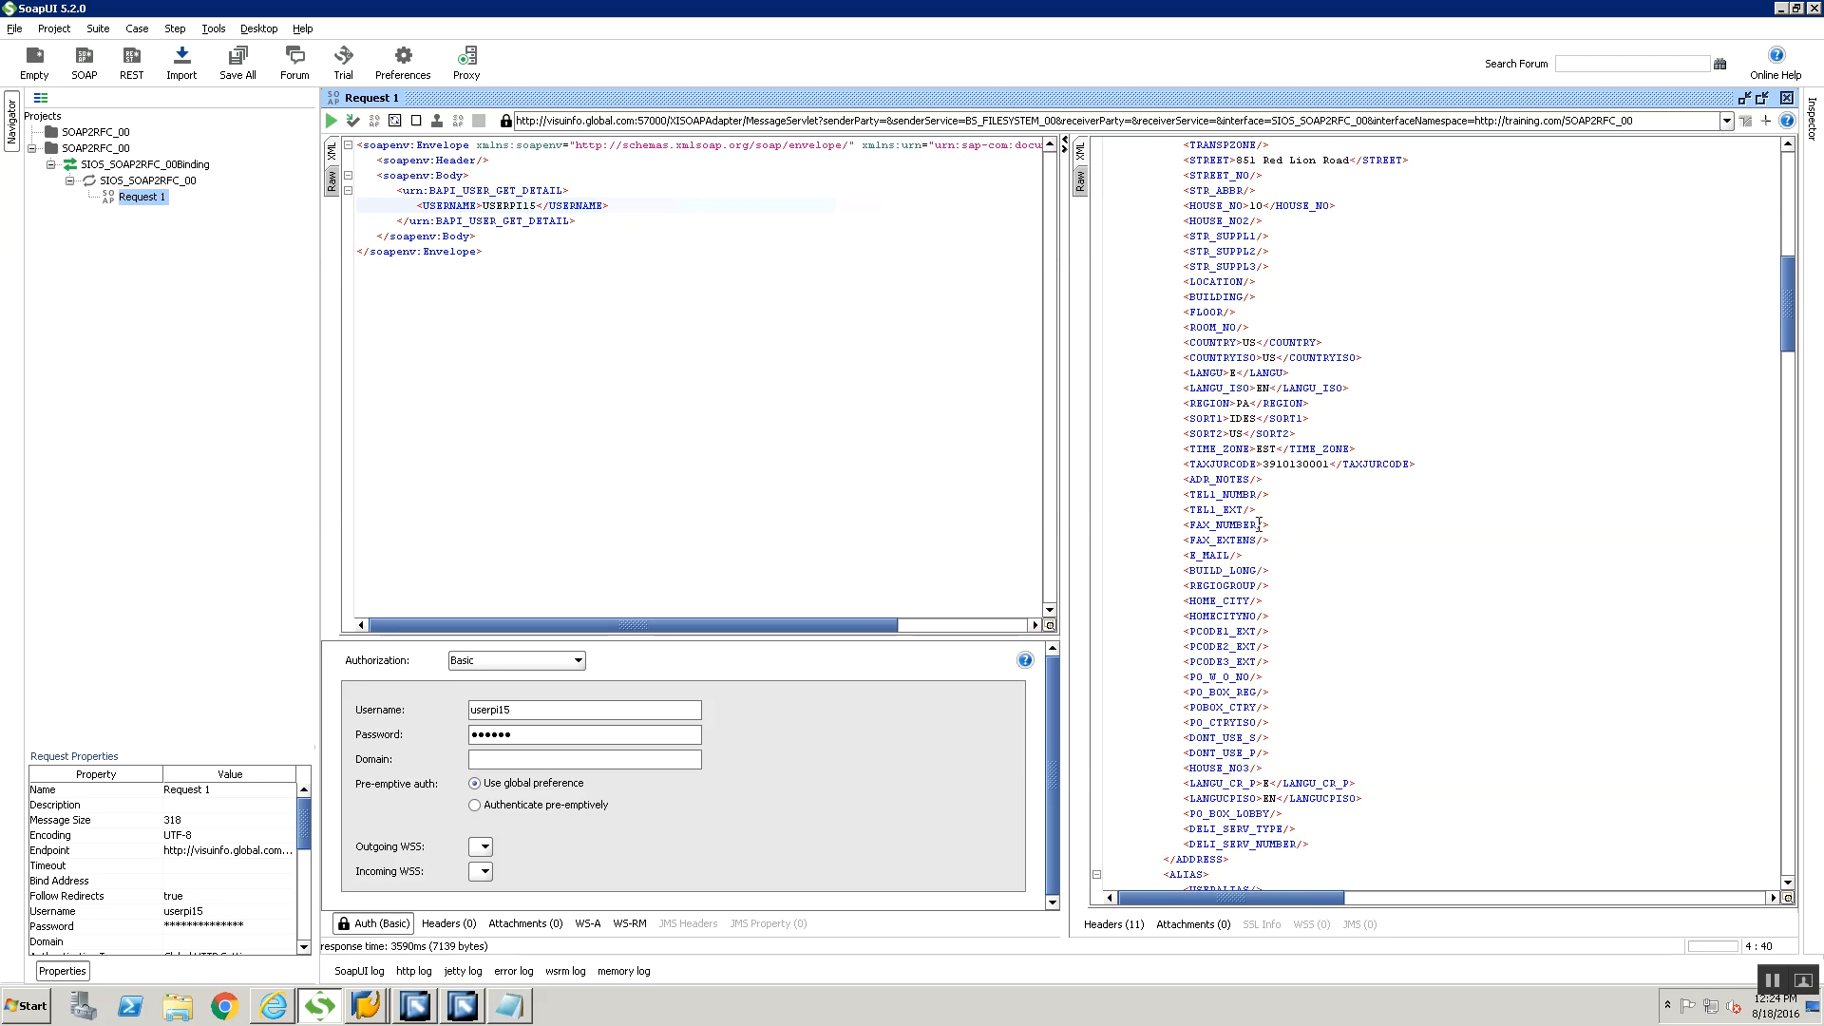
pyautogui.scroll(18, 1259, 524)
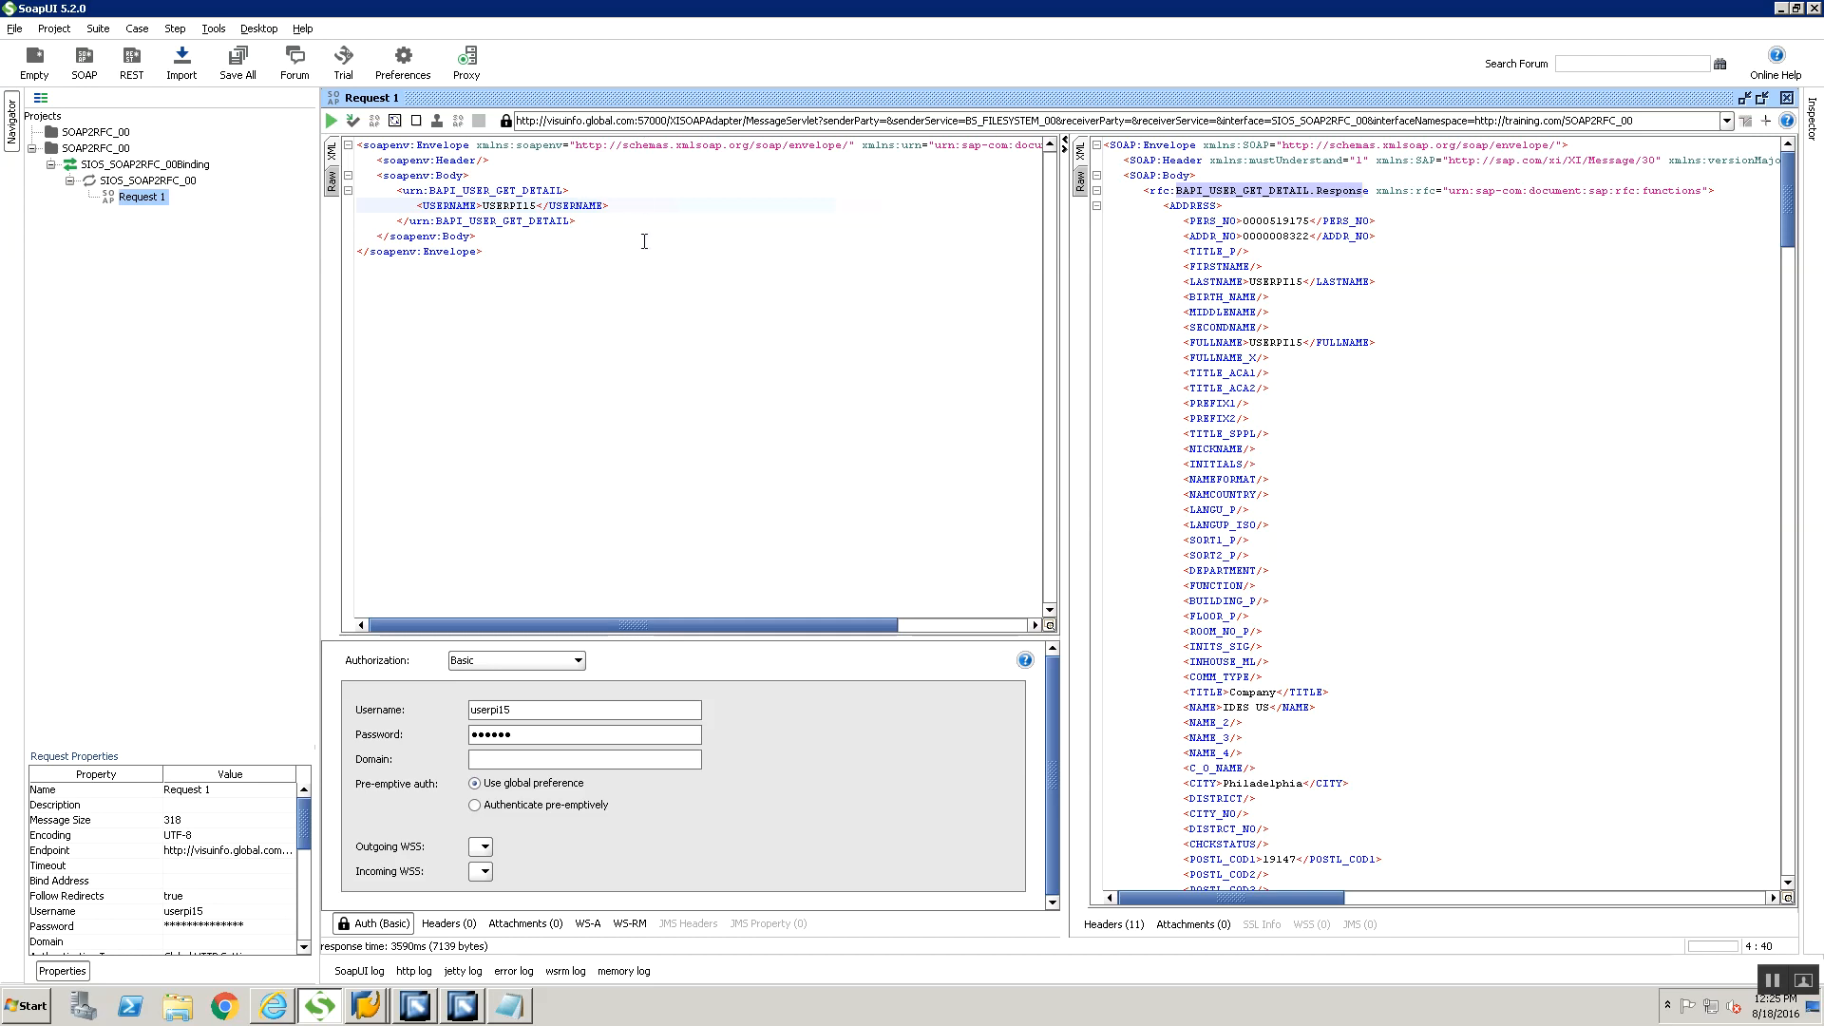
# Switch to Notepad and add the heading "WSDL URL", underlined with asterisks, above the WSDL address
pyautogui.hotkey('ctrl', 'a')
pyautogui.hotkey('ctrl', 'c')
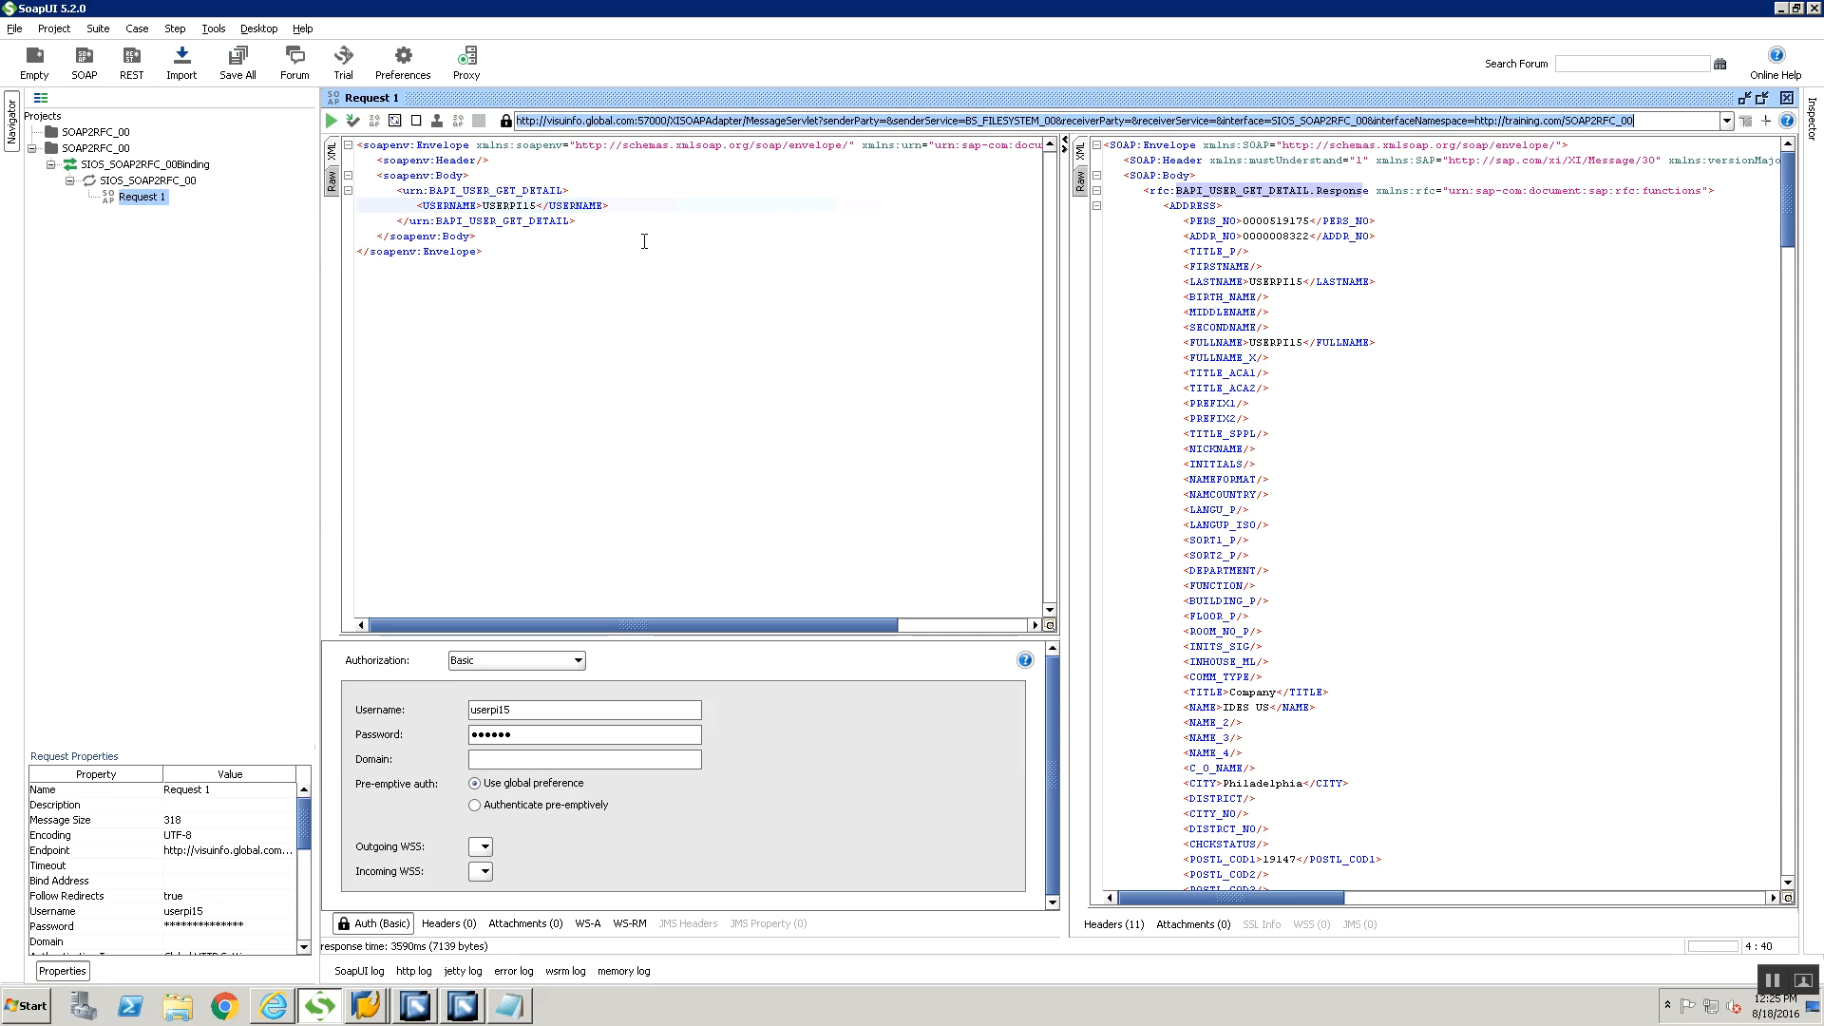
pyautogui.click(498, 1007)
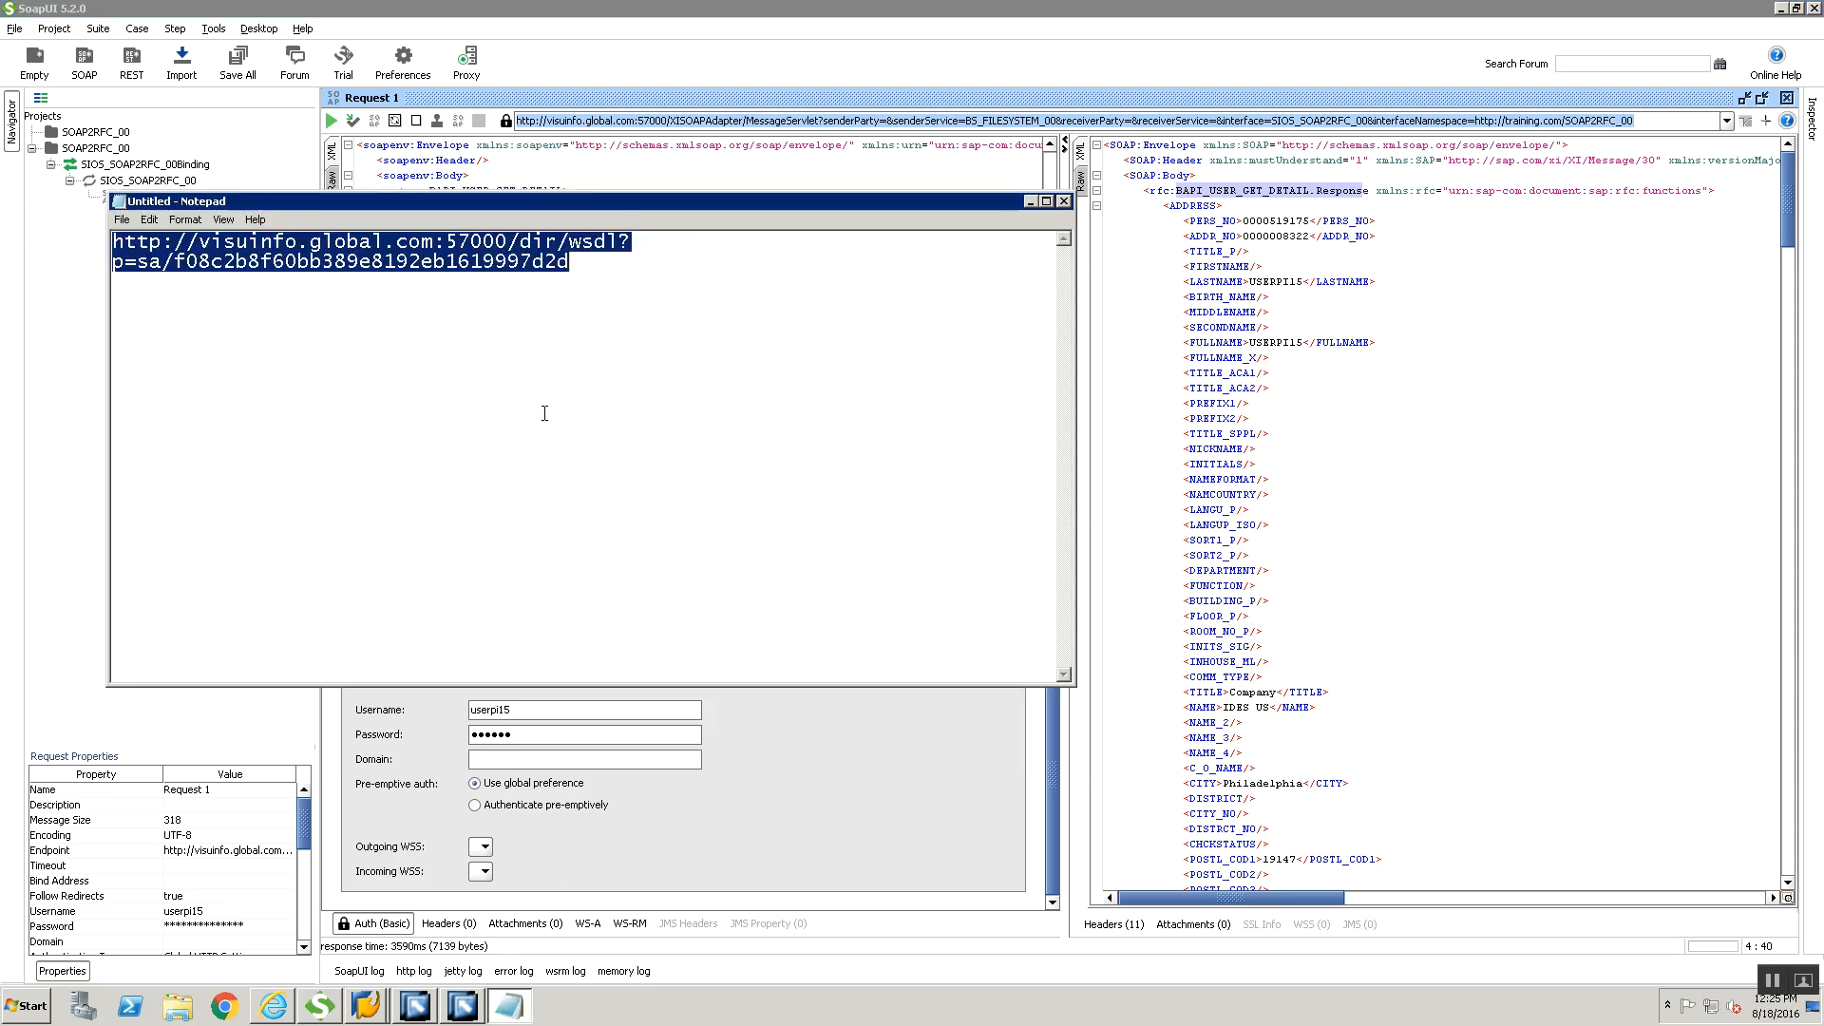
pyautogui.click(544, 413)
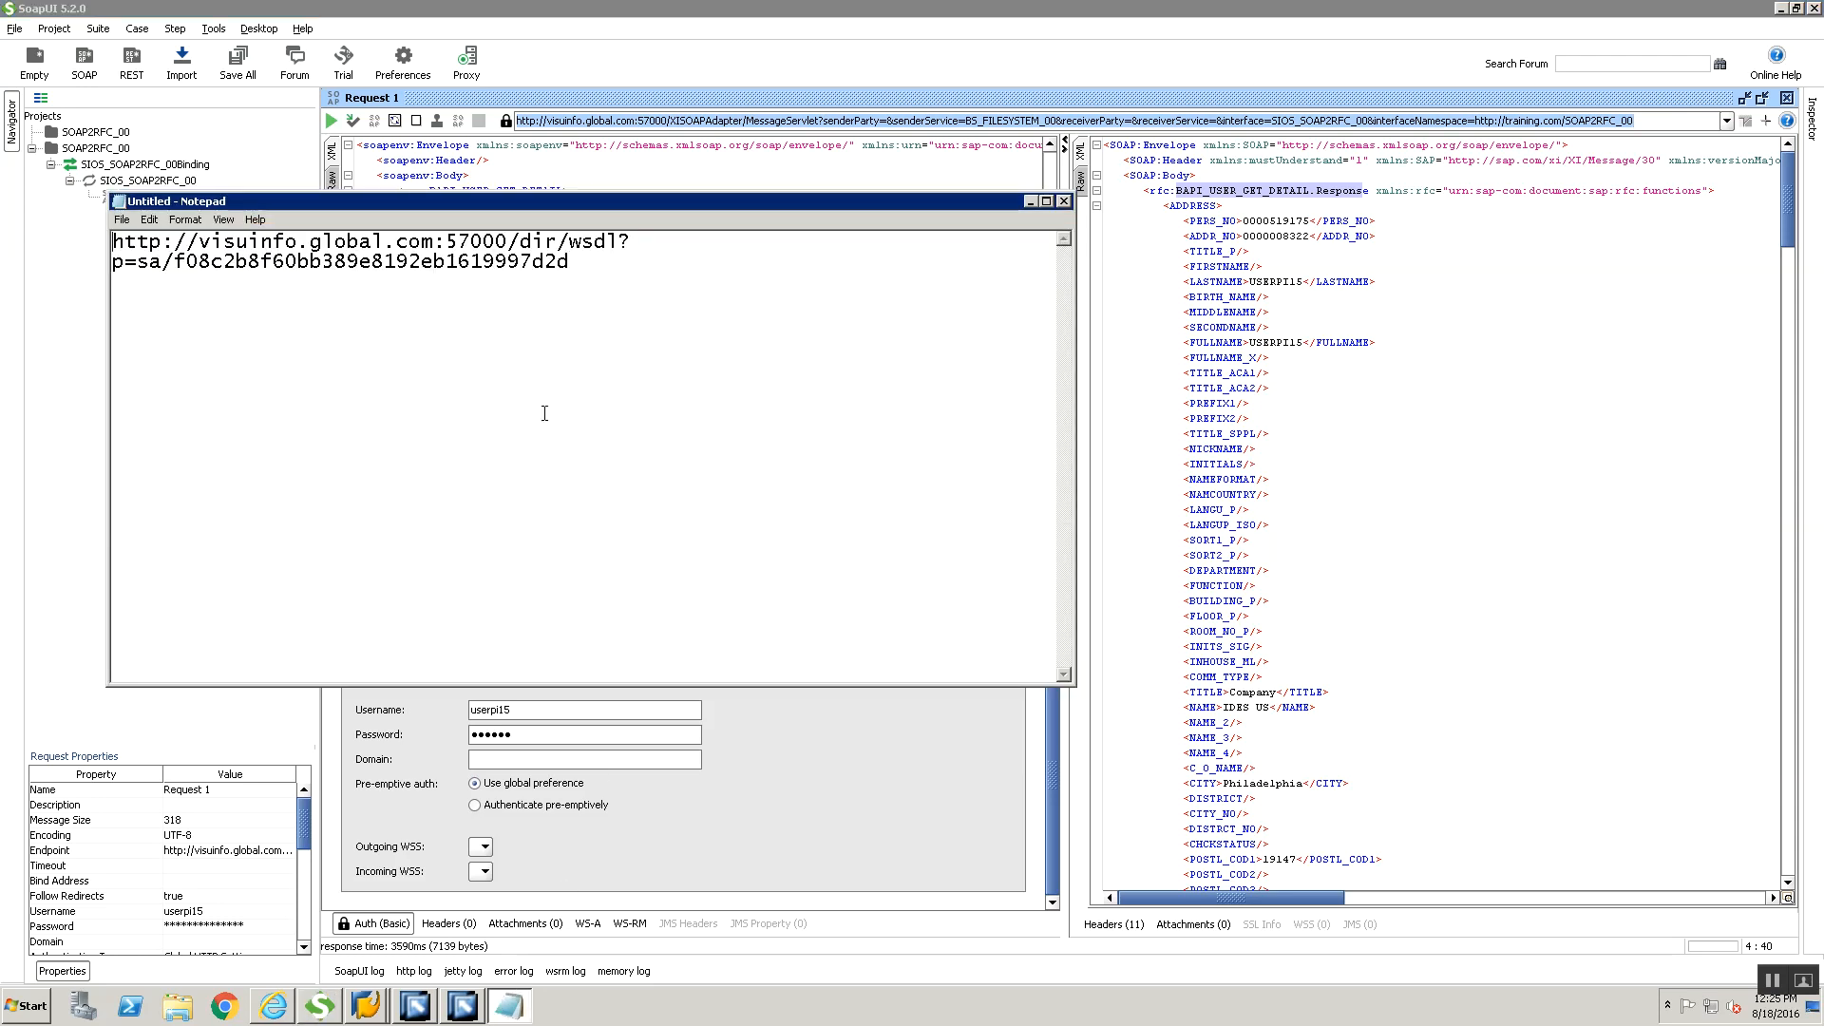
pyautogui.hotkey('ctrl', 'Home')
pyautogui.press('Return')
pyautogui.press('Return')
pyautogui.press('Up')
pyautogui.press('Up')
pyautogui.write('WSDL ')
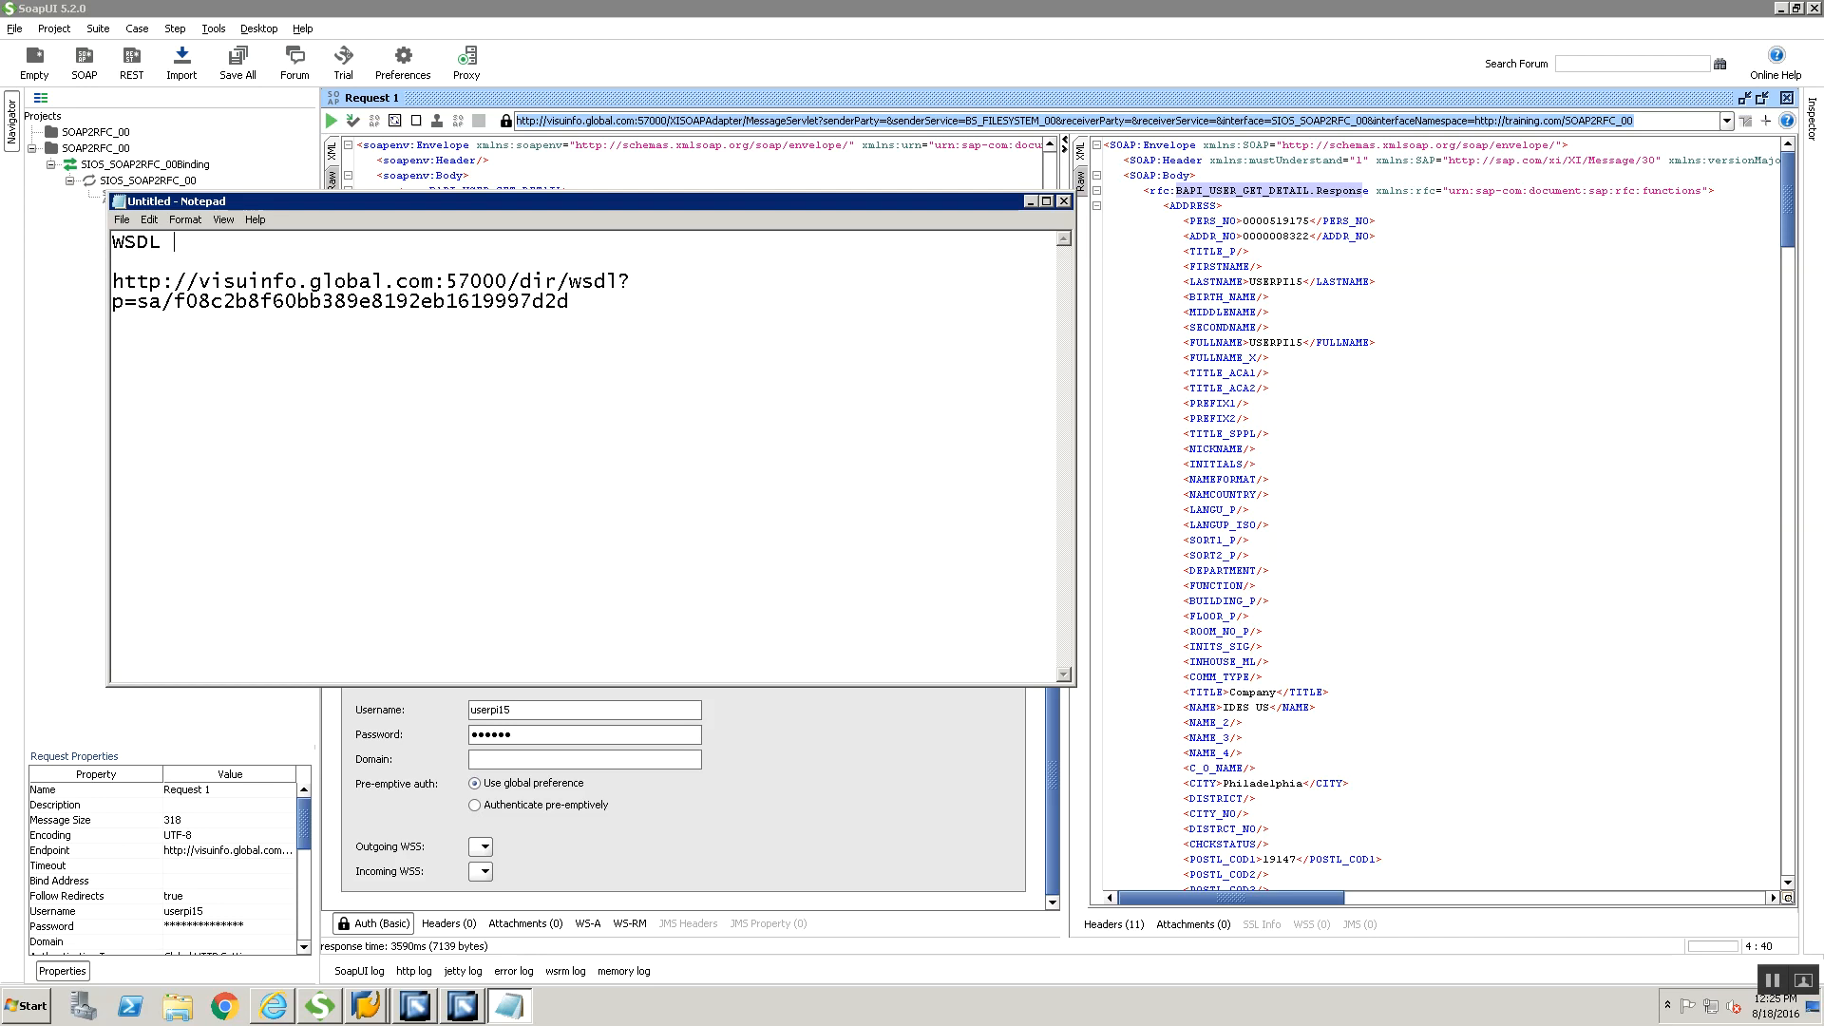
pyautogui.write('URL')
pyautogui.press('Return')
pyautogui.write('******')
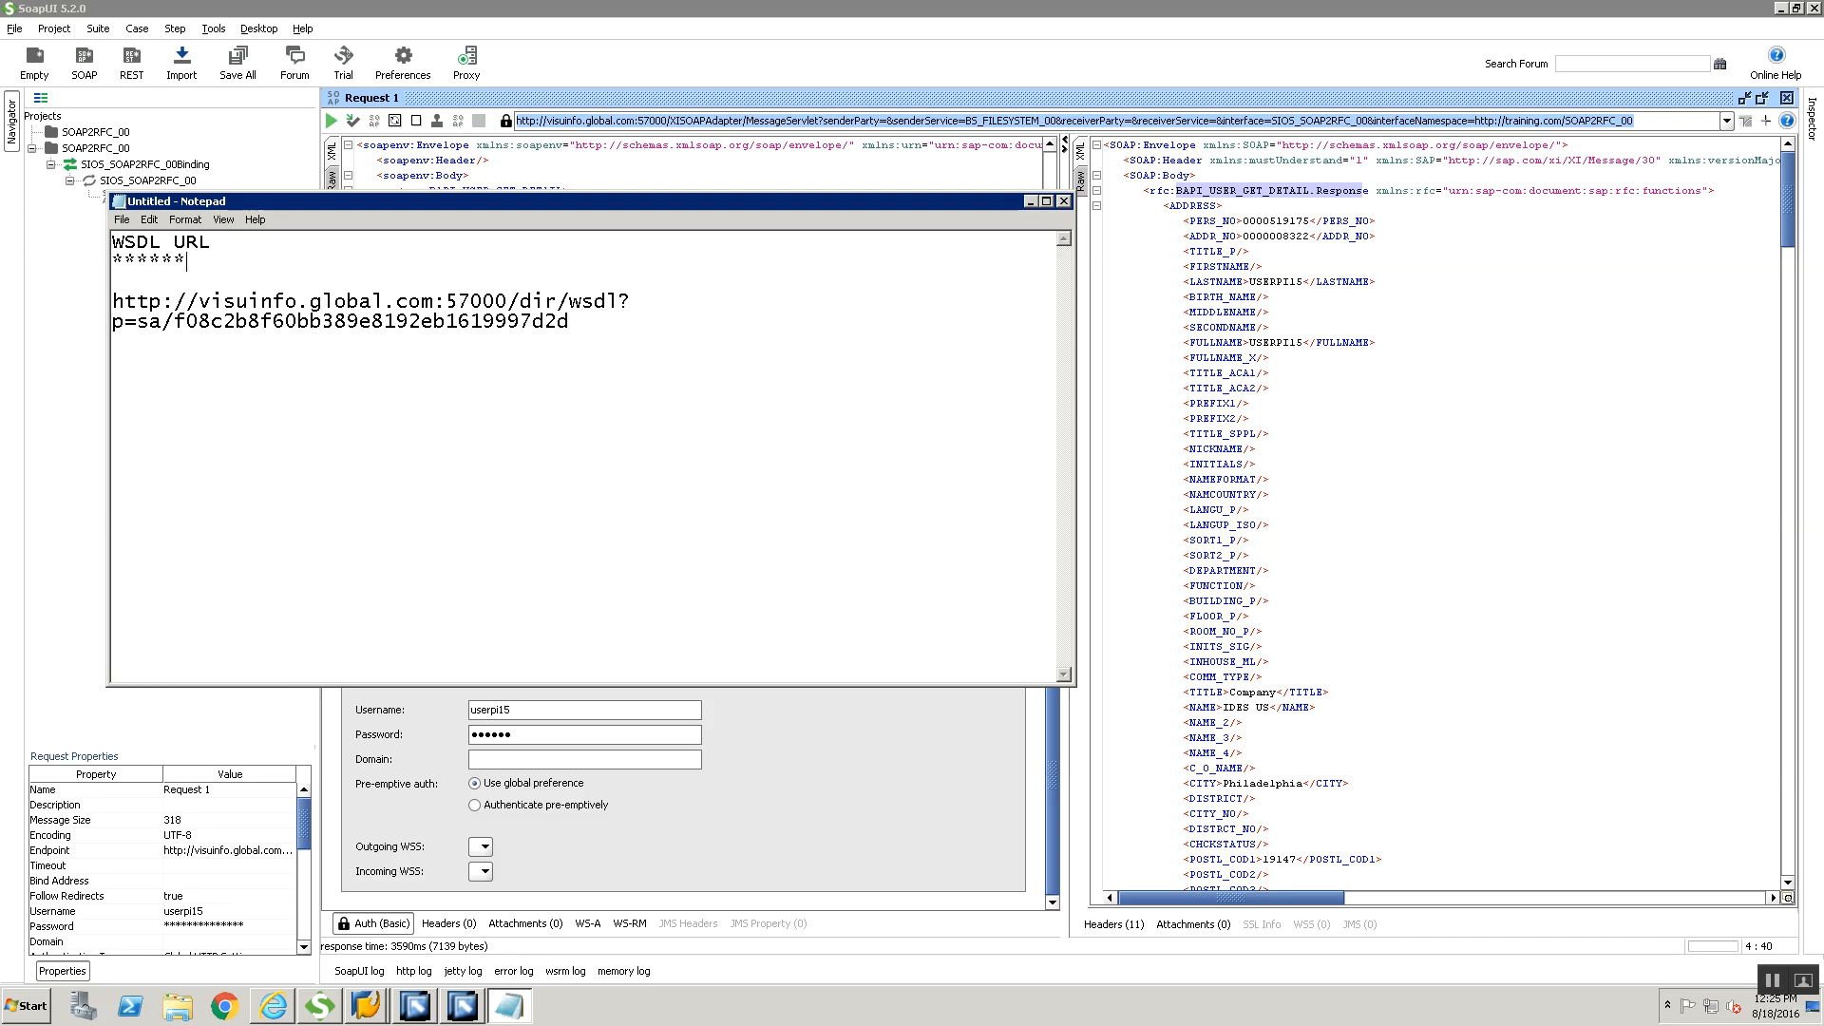
pyautogui.write('*****')
pyautogui.write('SOAP UI Uses')
pyautogui.press('Return')
pyautogui.press('Return')
pyautogui.write('http://visuinfo.global.com:57000/dir/wsdl?p=sa/f08c2b8f60bb389e8192eb1619997d2d')
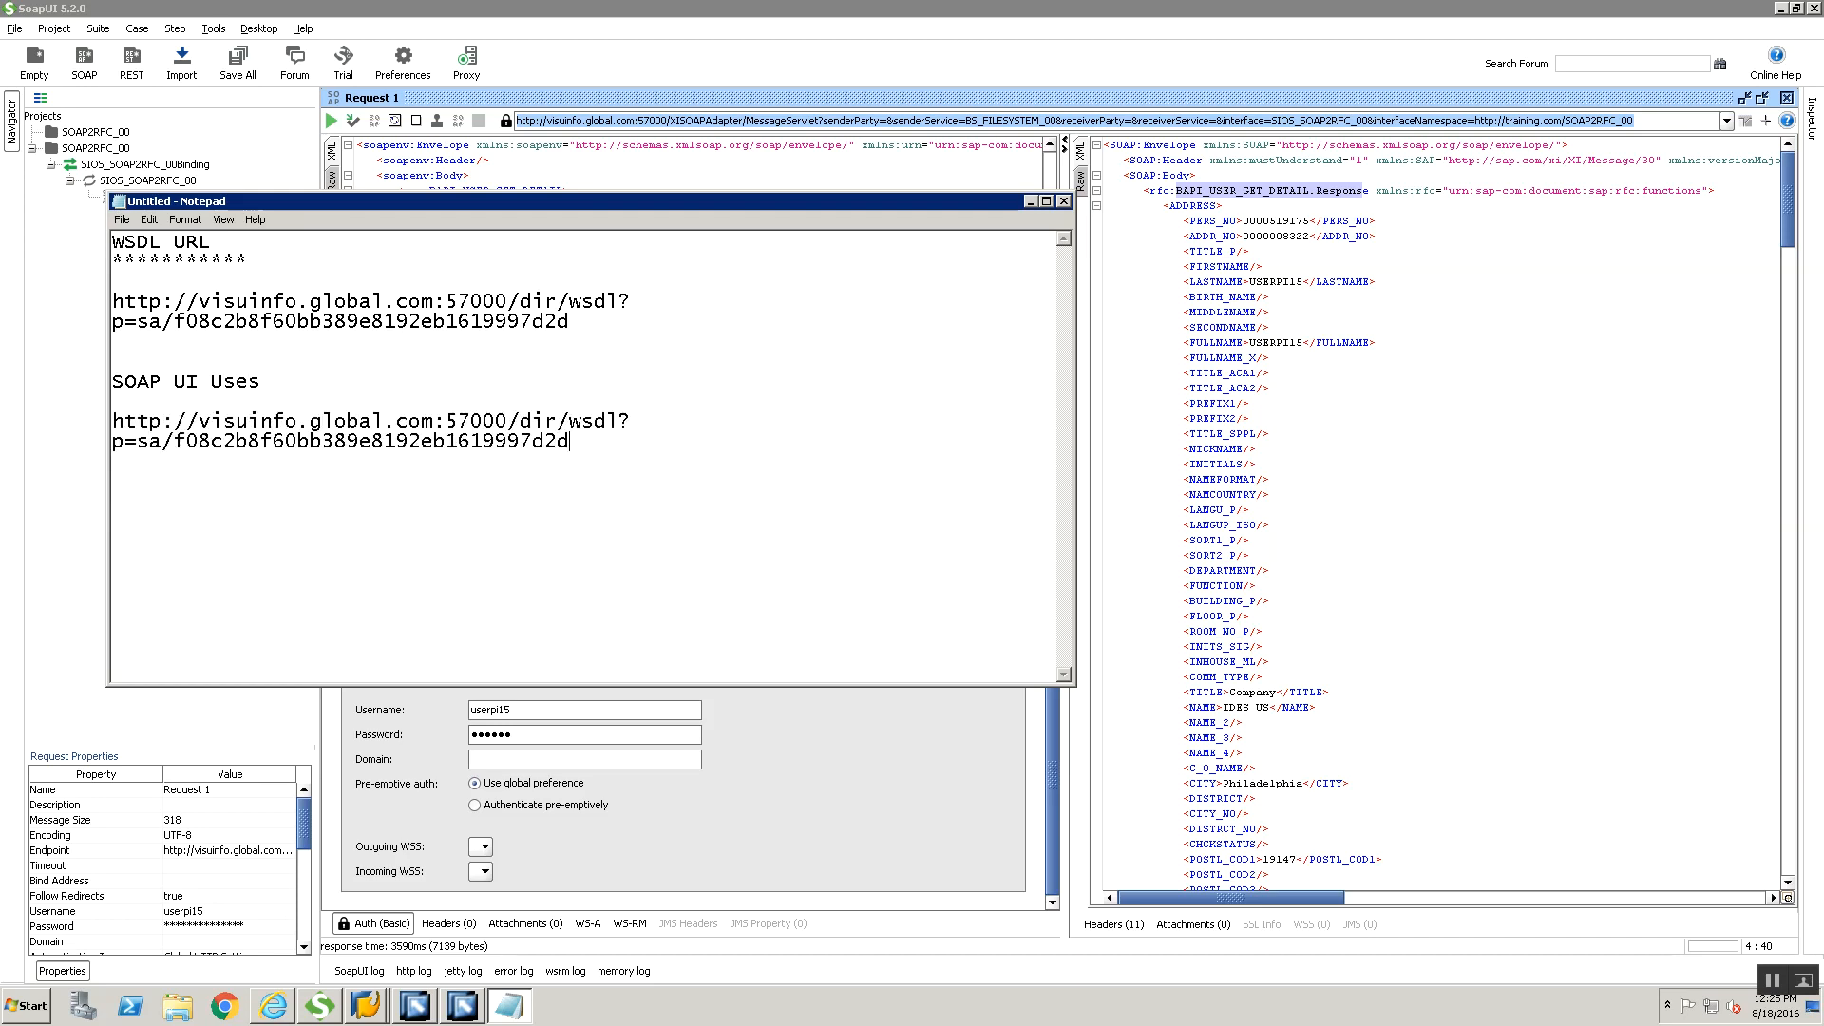
pyautogui.hotkey('ctrl', 'z')
pyautogui.click(463, 437)
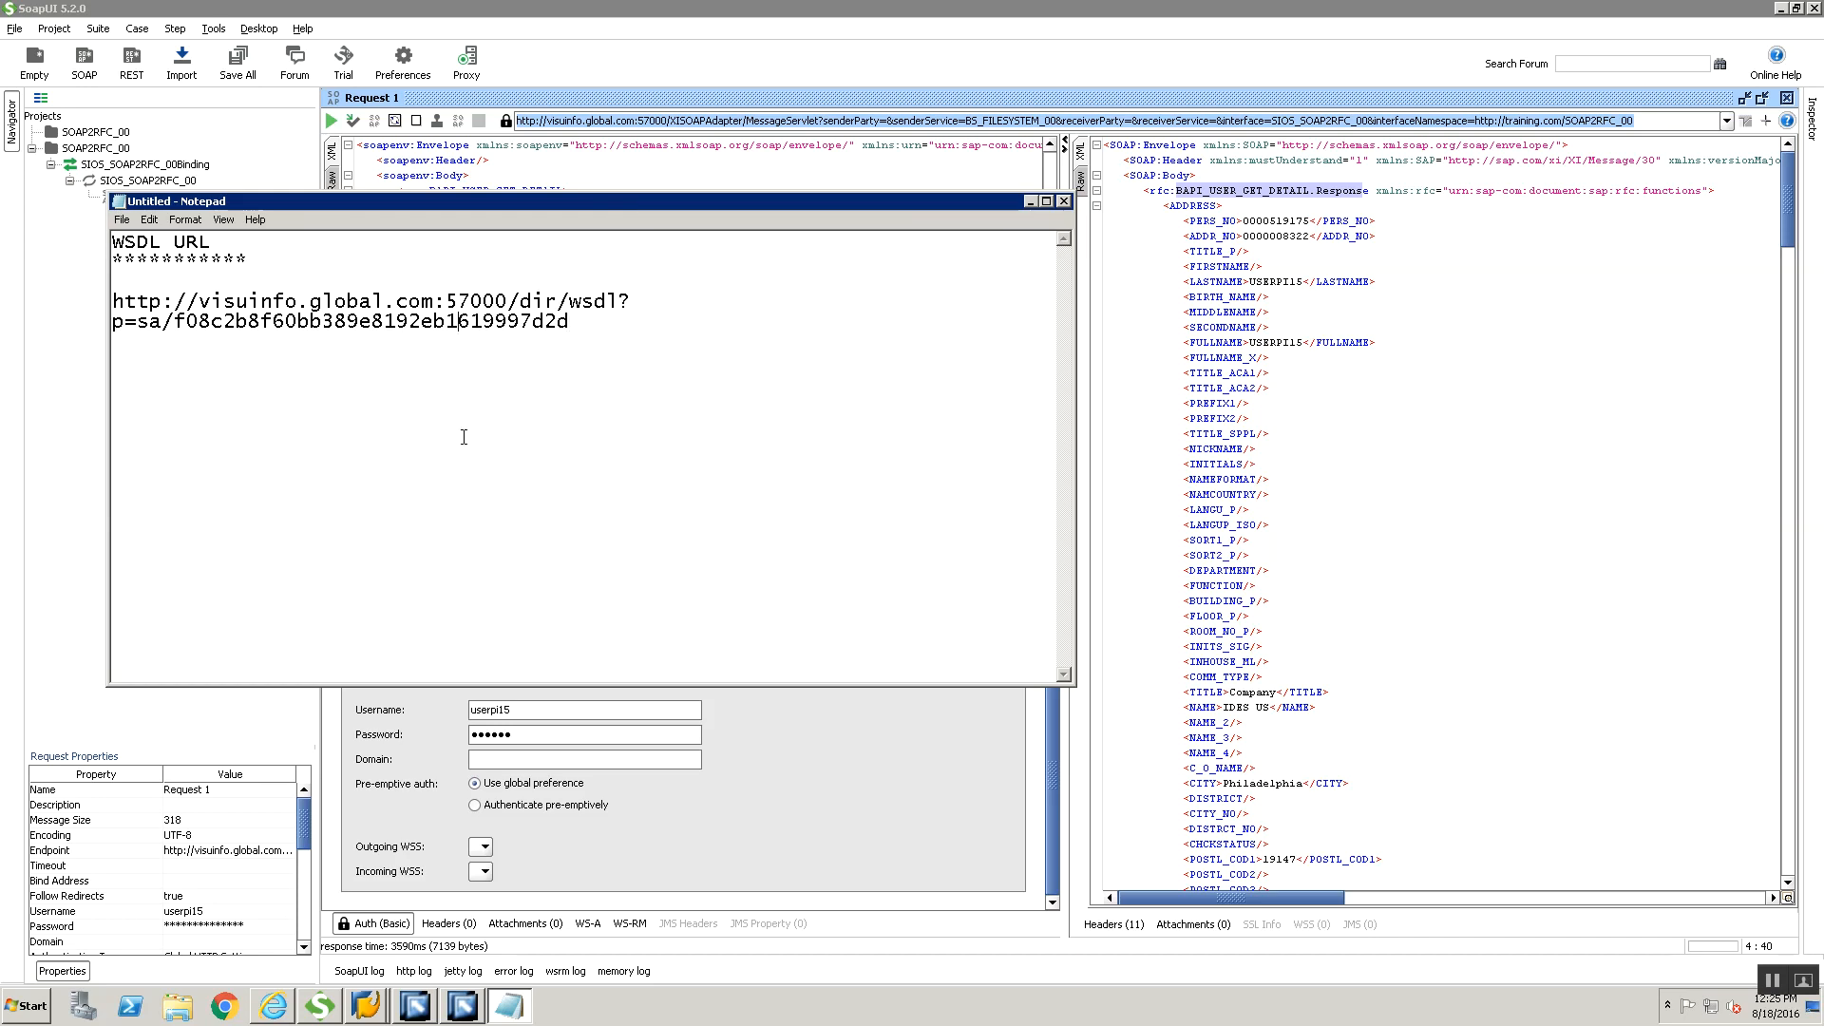
# Copy Request 1's endpoint URL from SoapUI and paste it below the WSDL address in Notepad
pyautogui.click(605, 68)
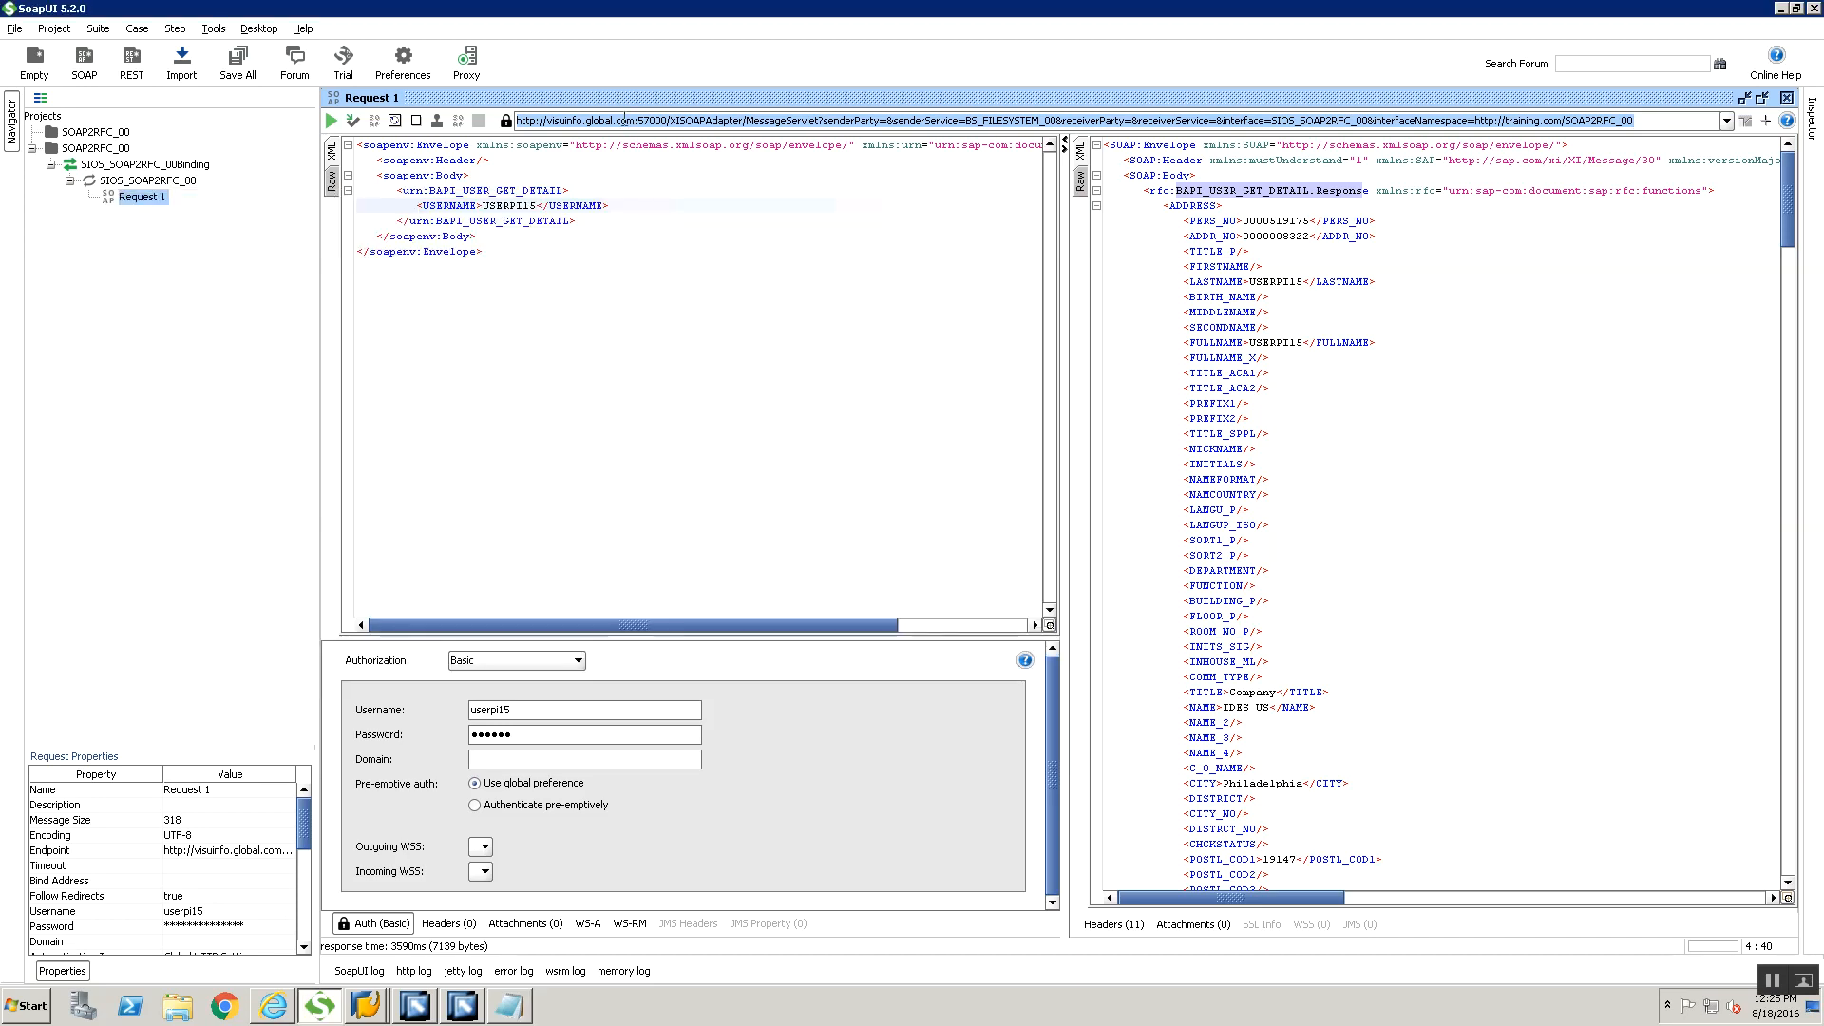
pyautogui.hotkey('alt', 'Tab')
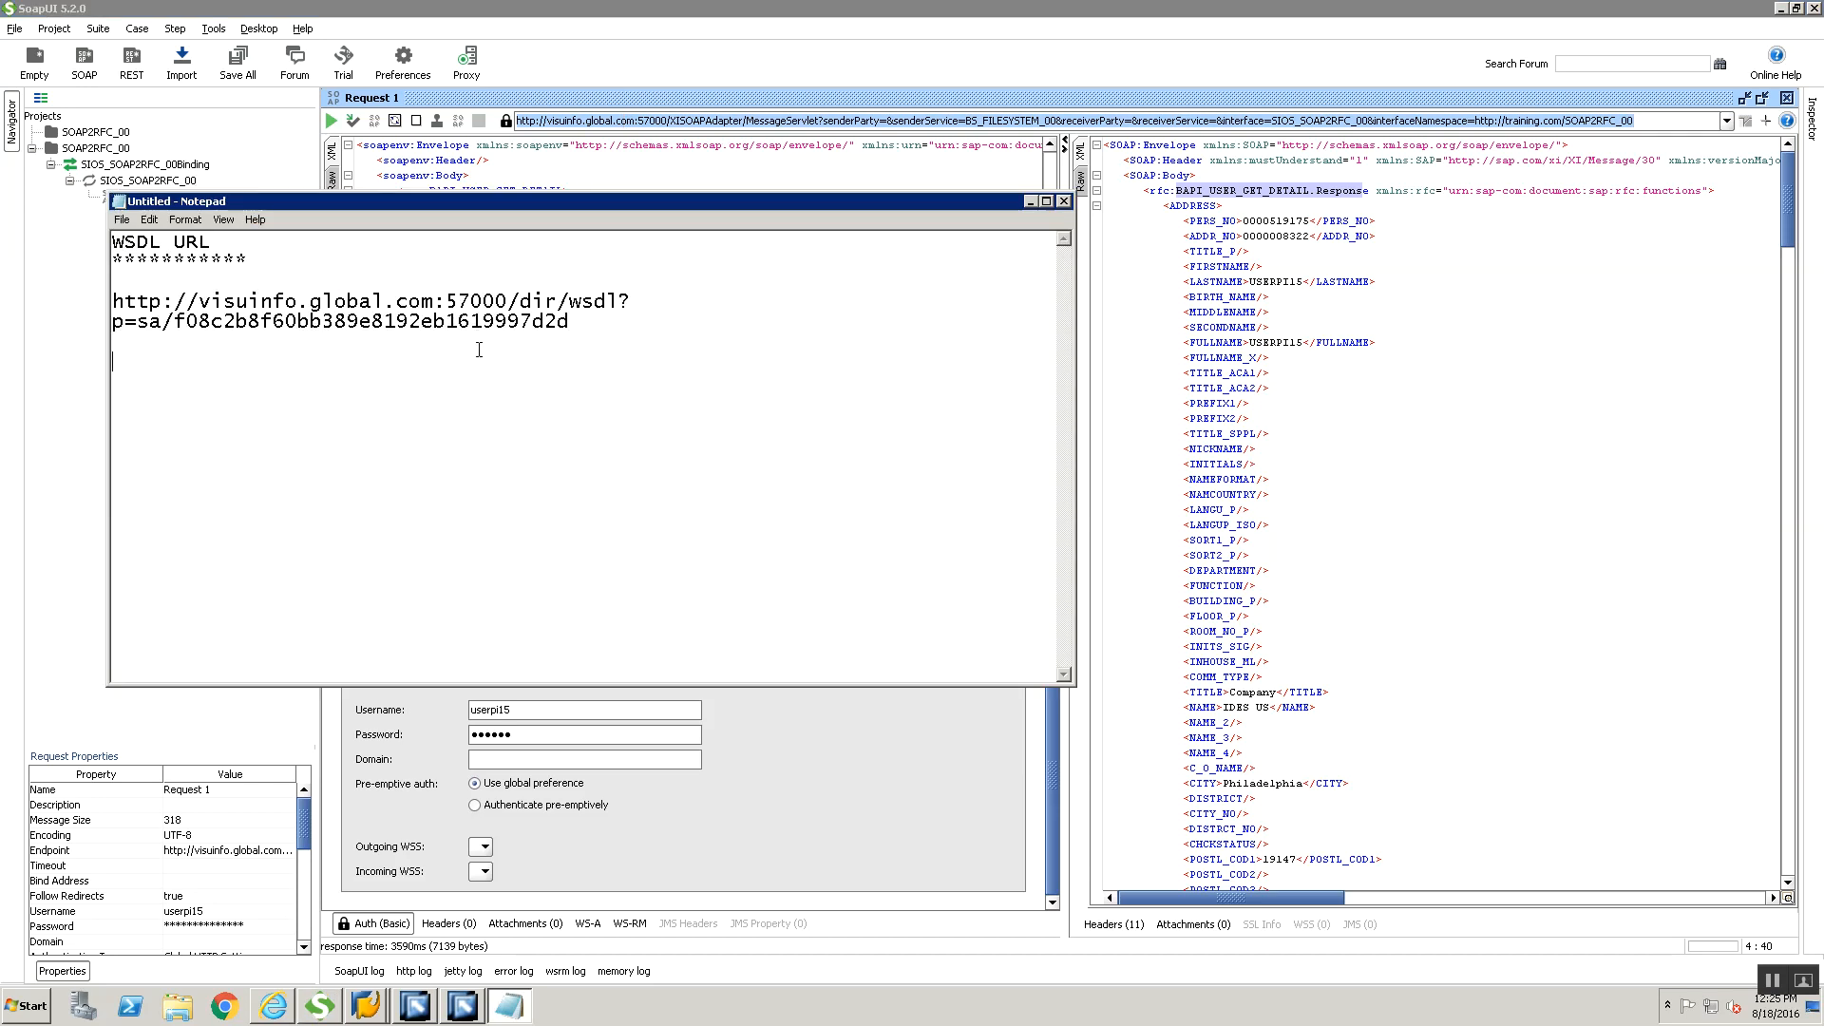
pyautogui.press('Return')
pyautogui.hotkey('ctrl', 'v')
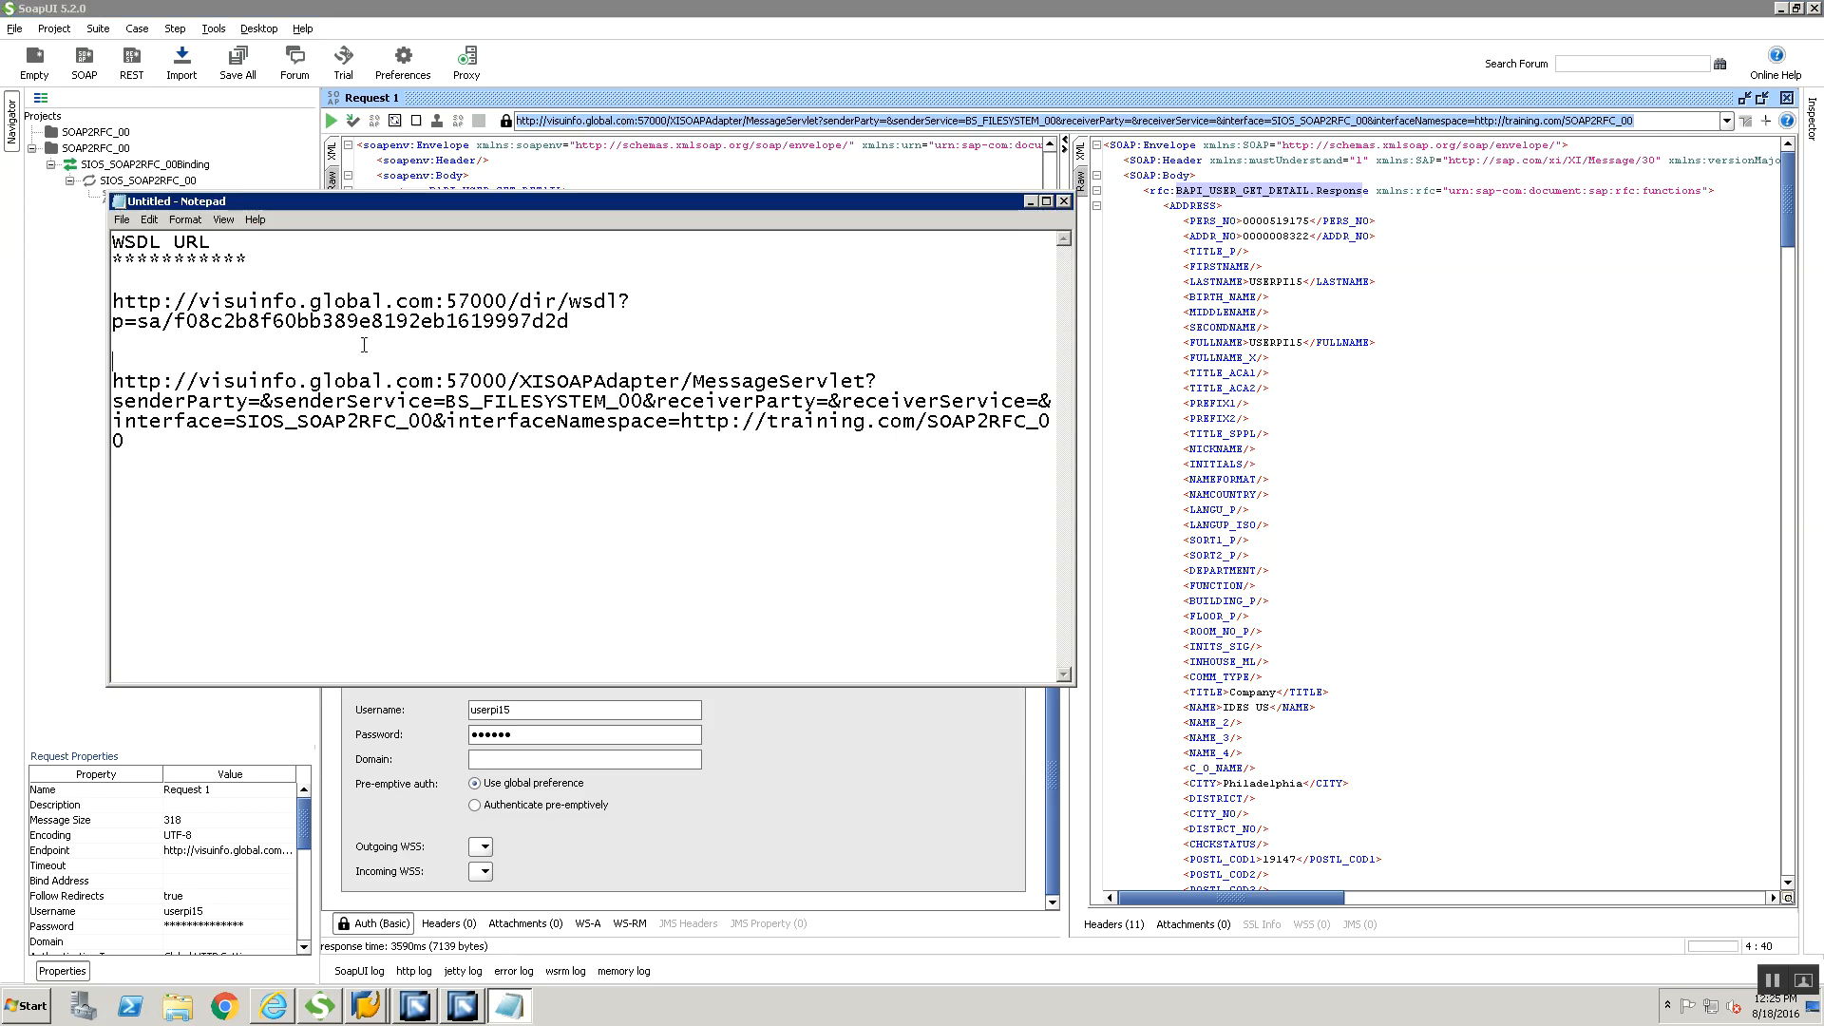
# Add the heading "SOAP End Point URL", underlined with asterisks, above the pasted endpoint address
pyautogui.press('Return')
pyautogui.write('SOAP End P')
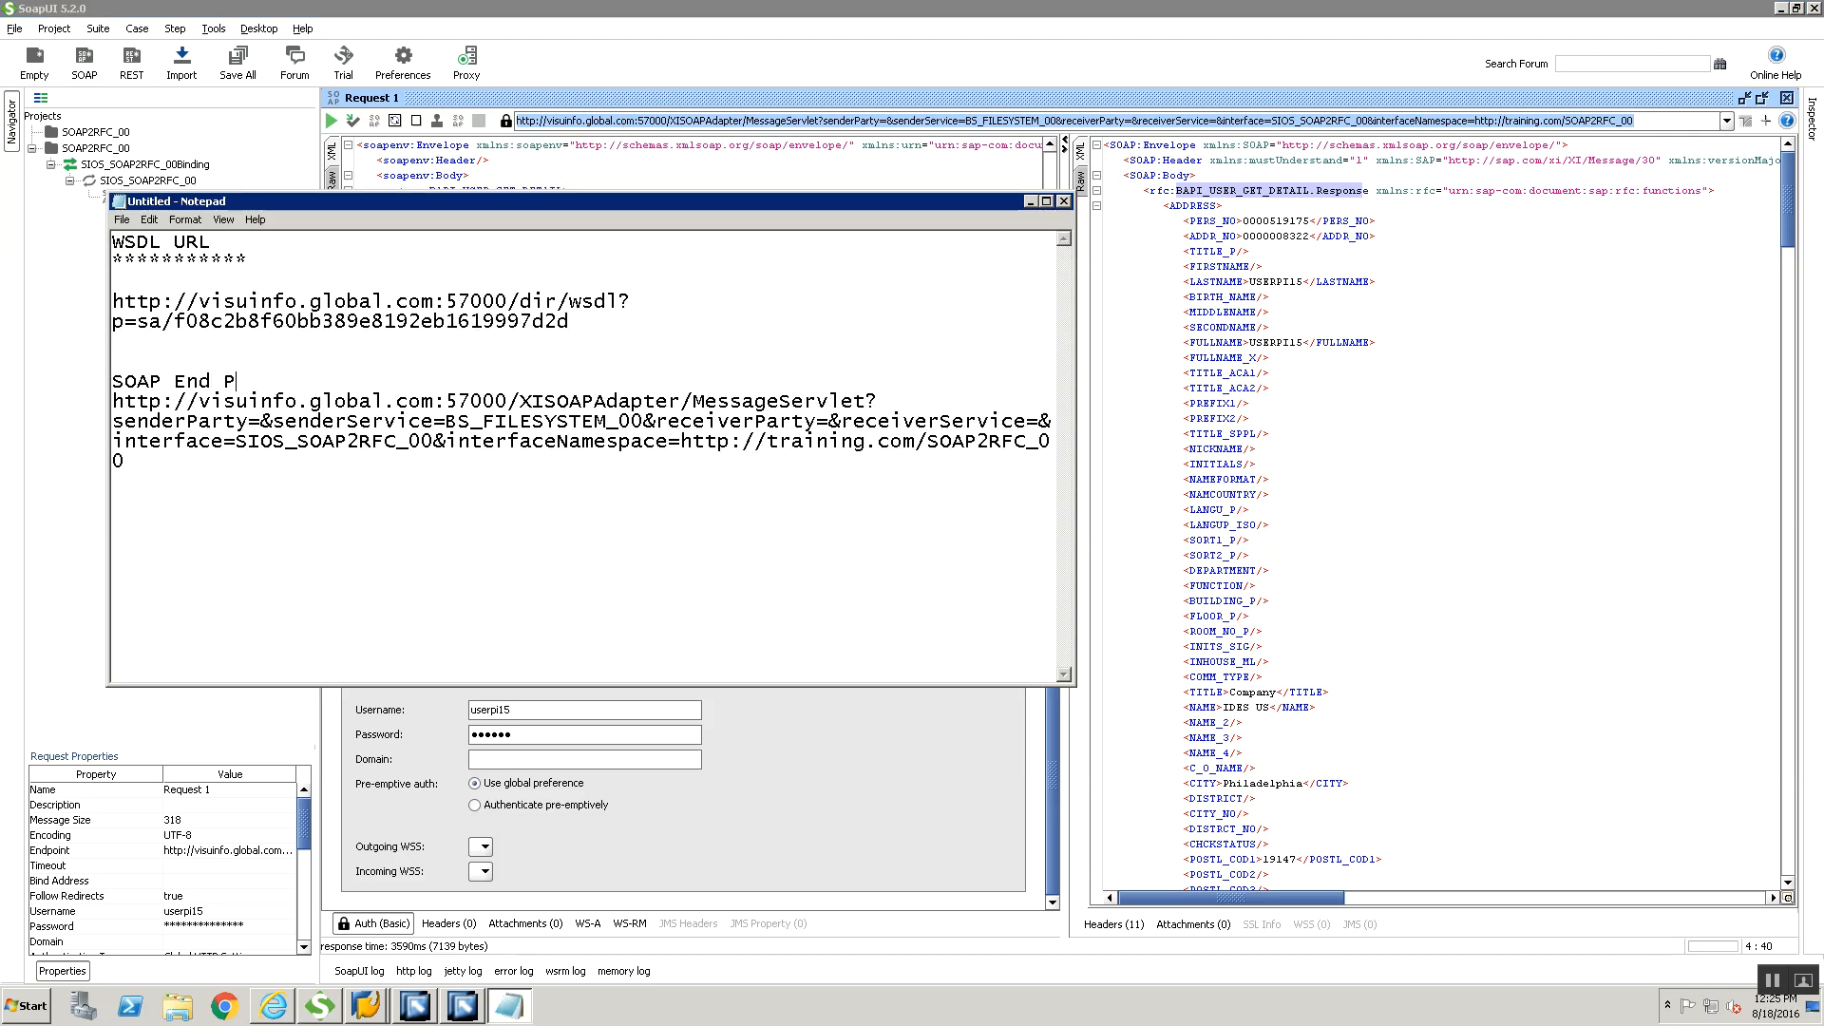
pyautogui.write('oint URL')
pyautogui.press('Return')
pyautogui.write('*************')
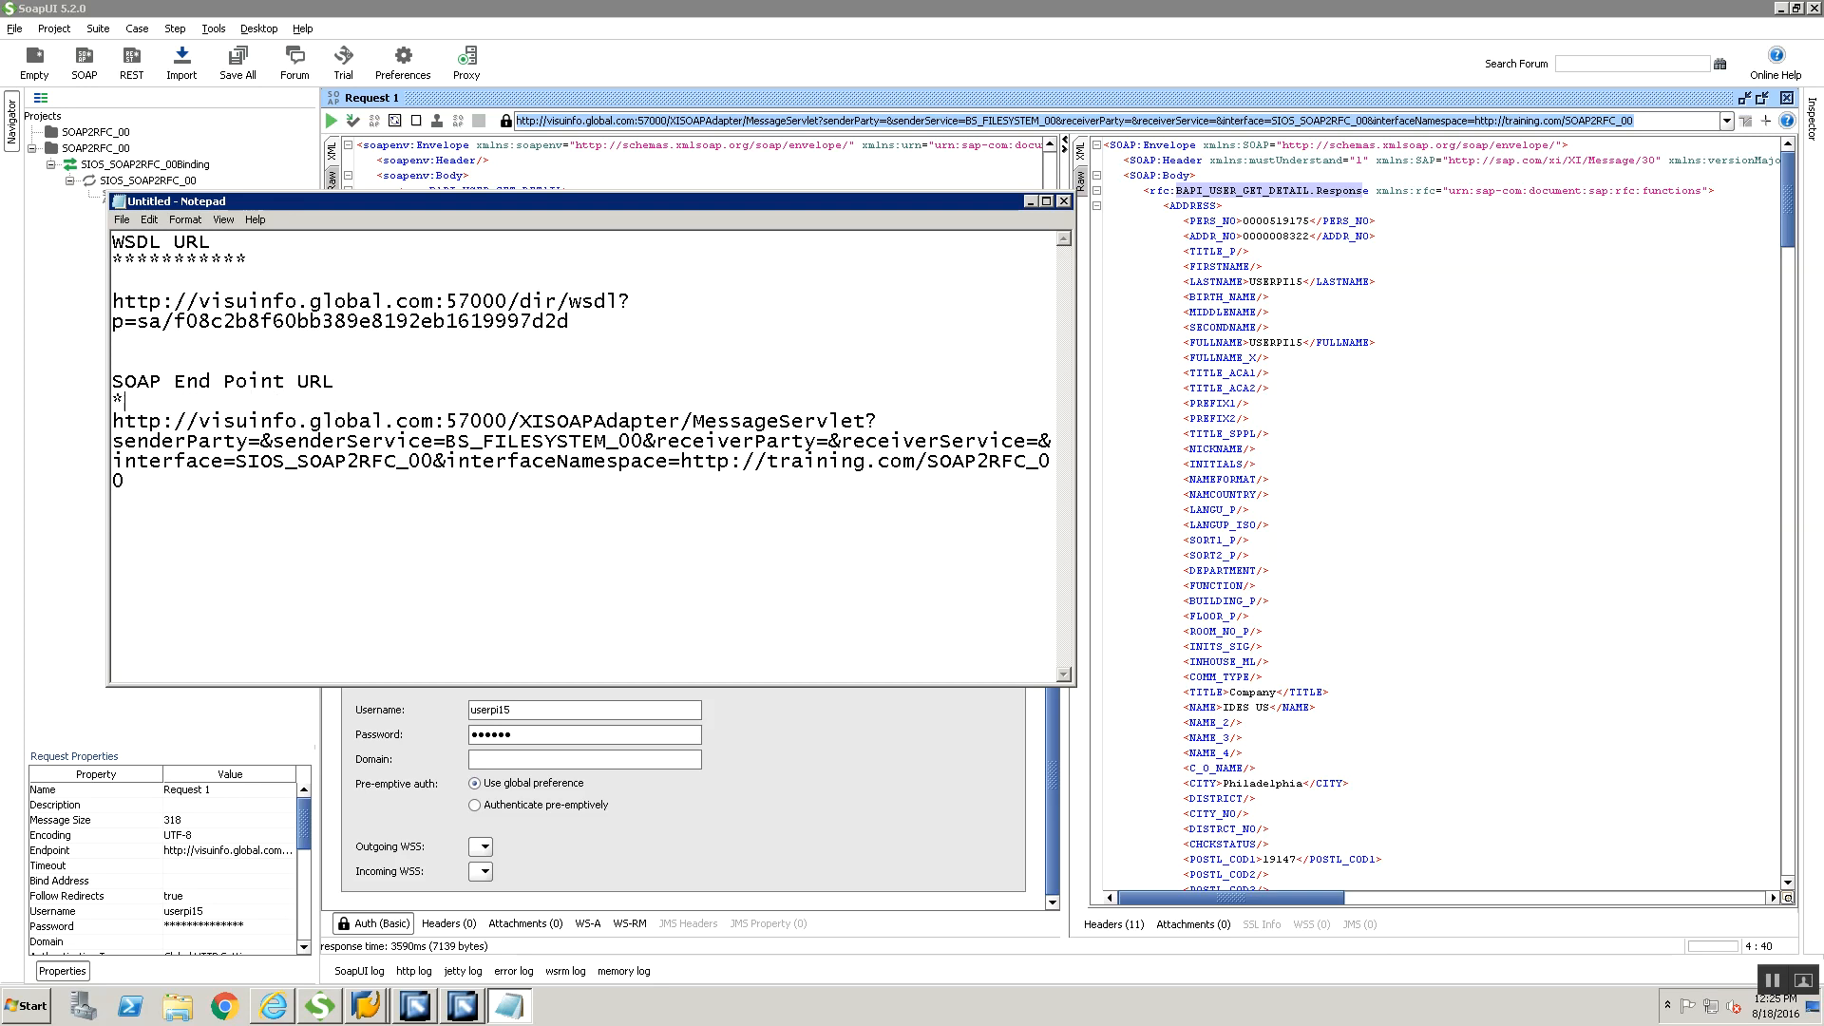
pyautogui.write('*******')
pyautogui.press('Return')
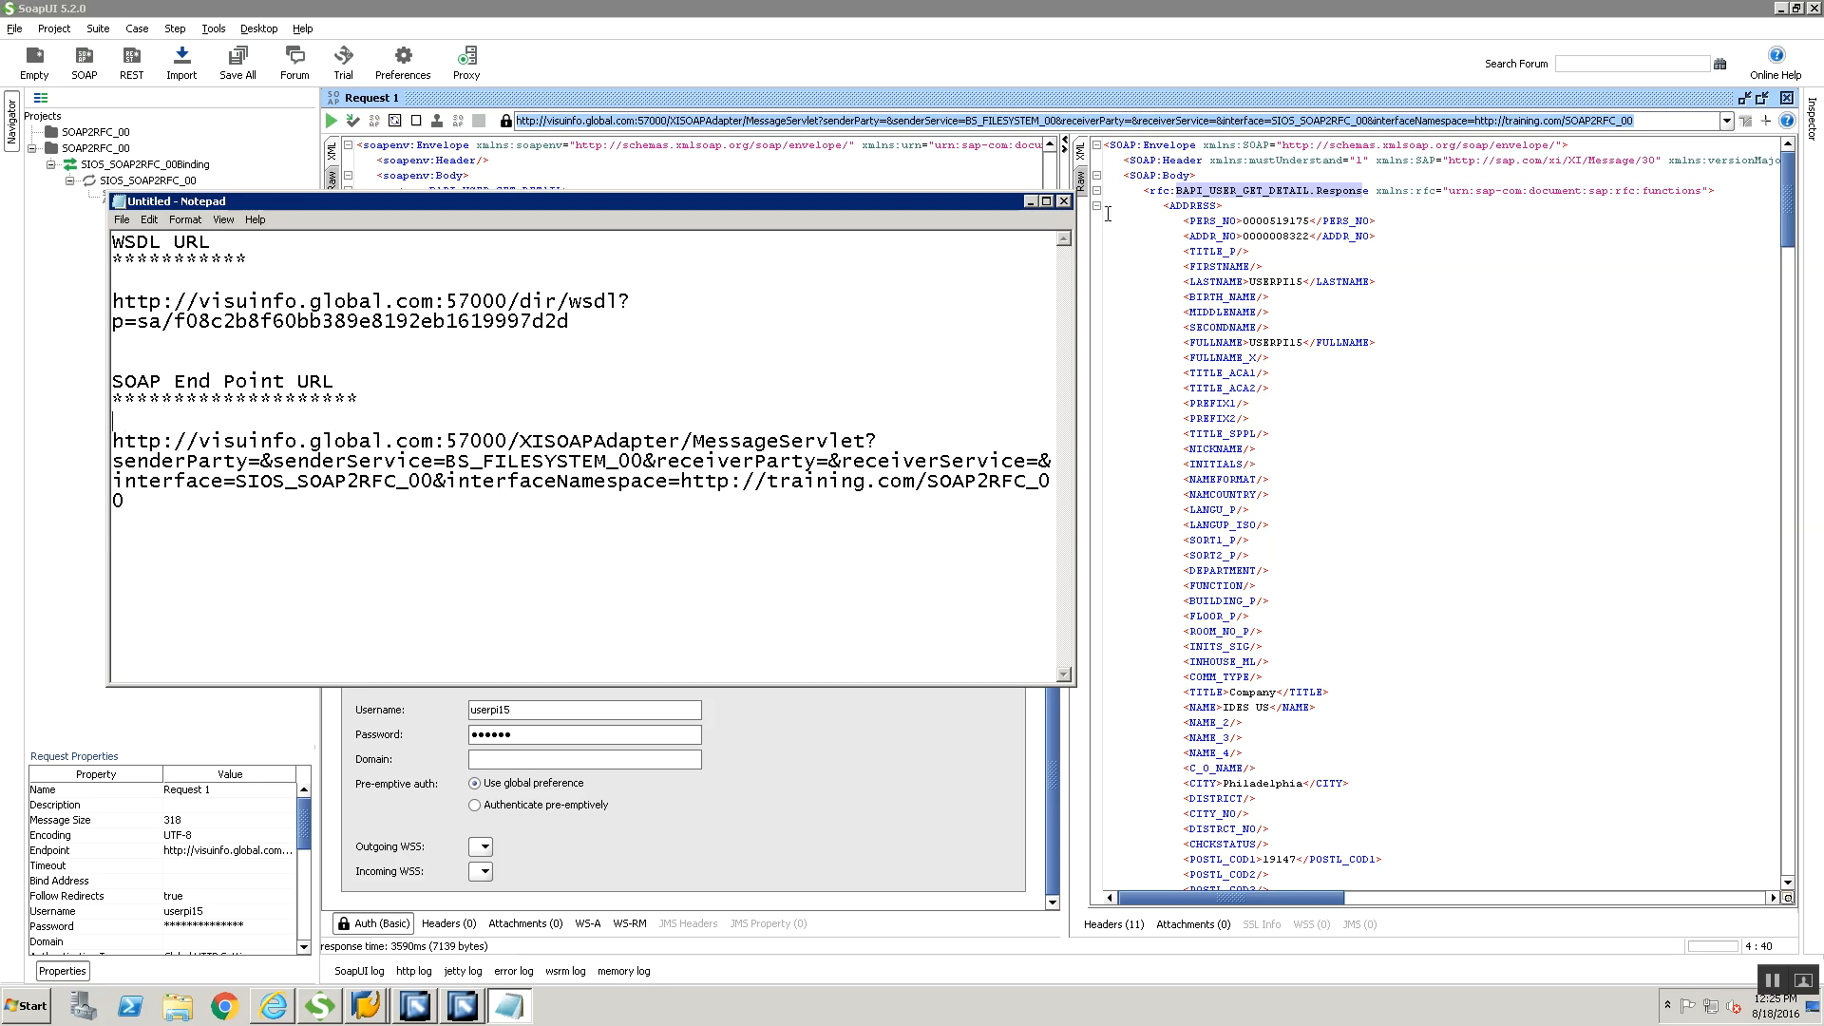
# Turn off word wrap and maximize the Notepad window
pyautogui.click(185, 219)
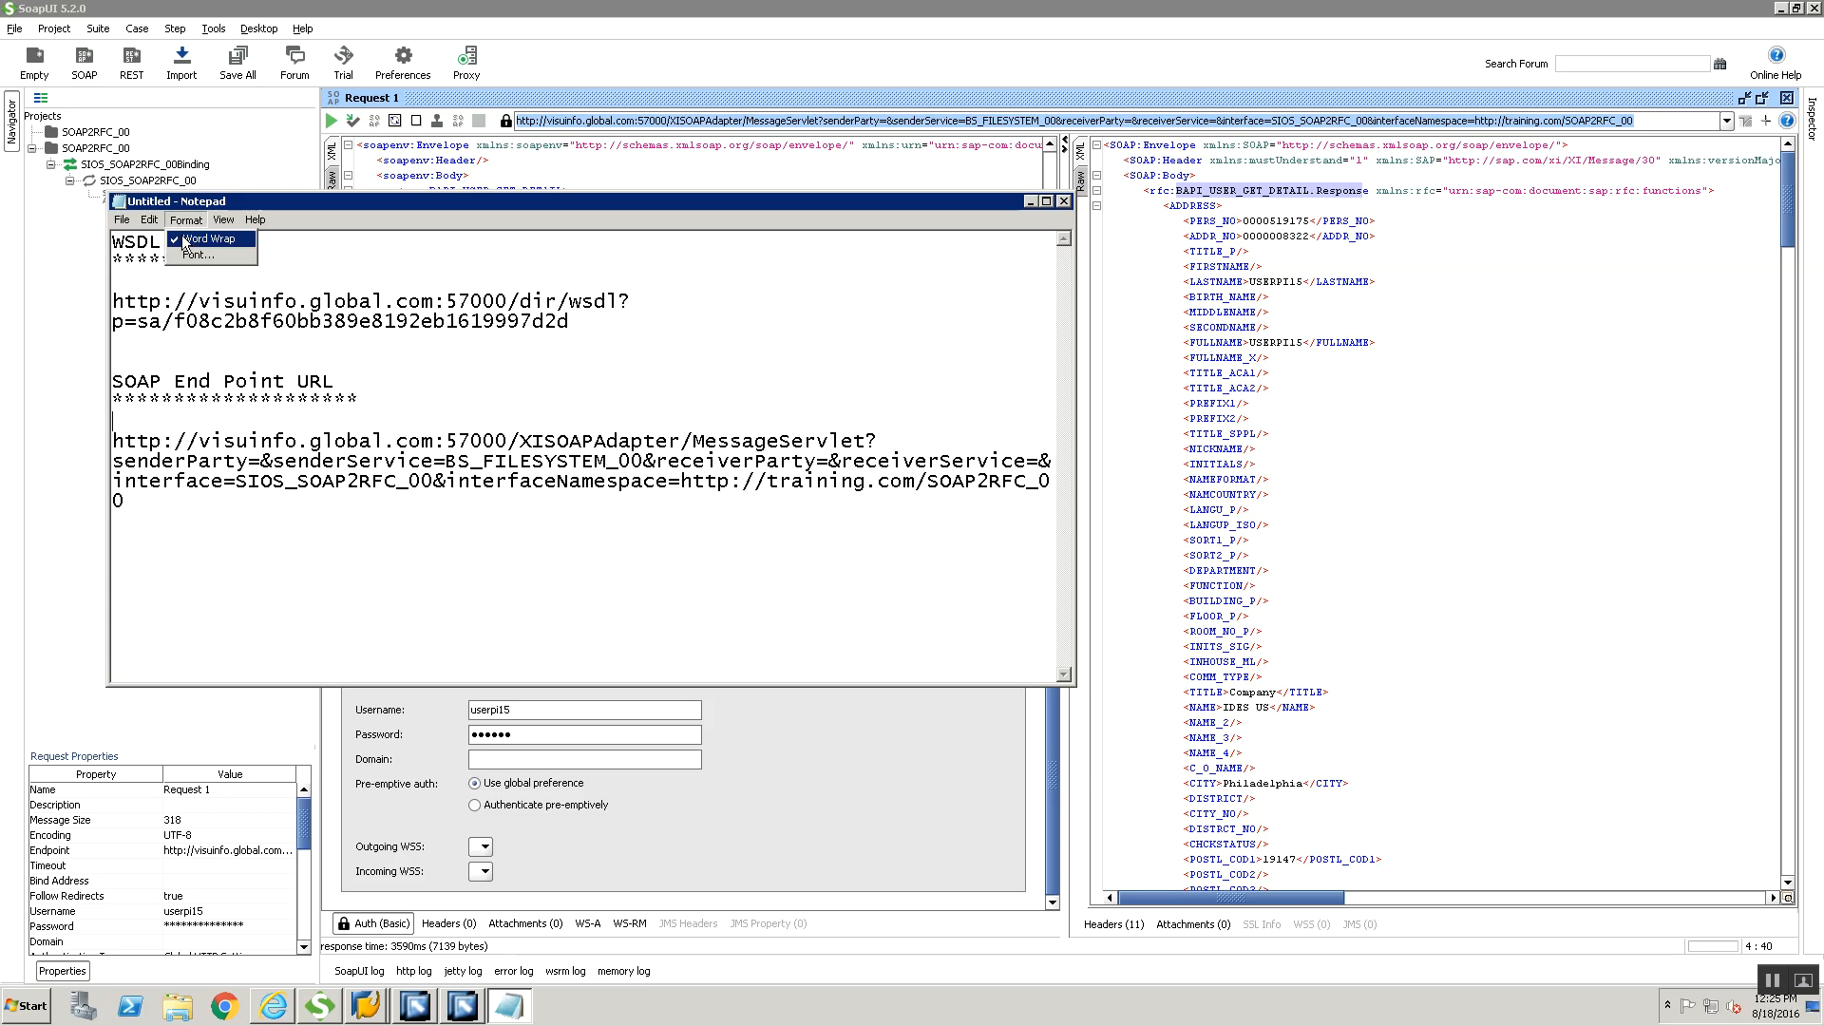
pyautogui.click(199, 237)
pyautogui.click(1044, 200)
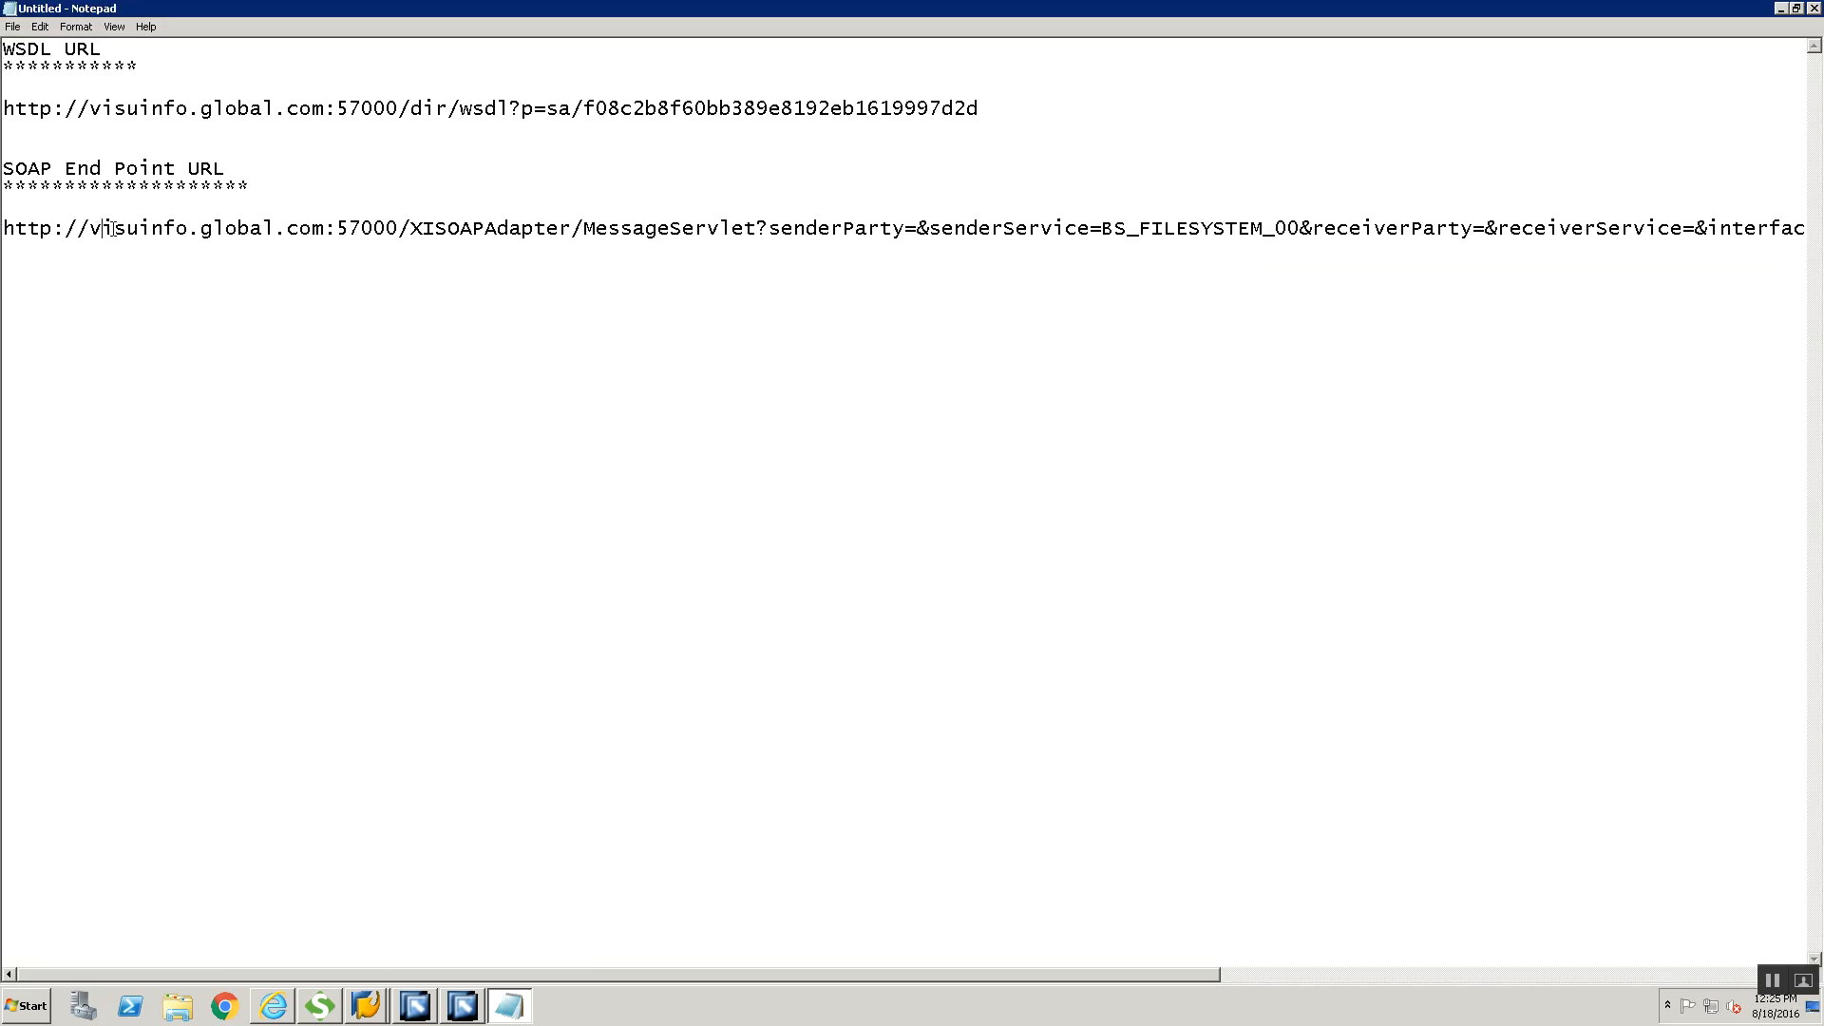
# Examine the host, port, servlet path and senderService value in the SOAP end point URL
pyautogui.moveTo(102, 231); pyautogui.dragTo(313, 231)
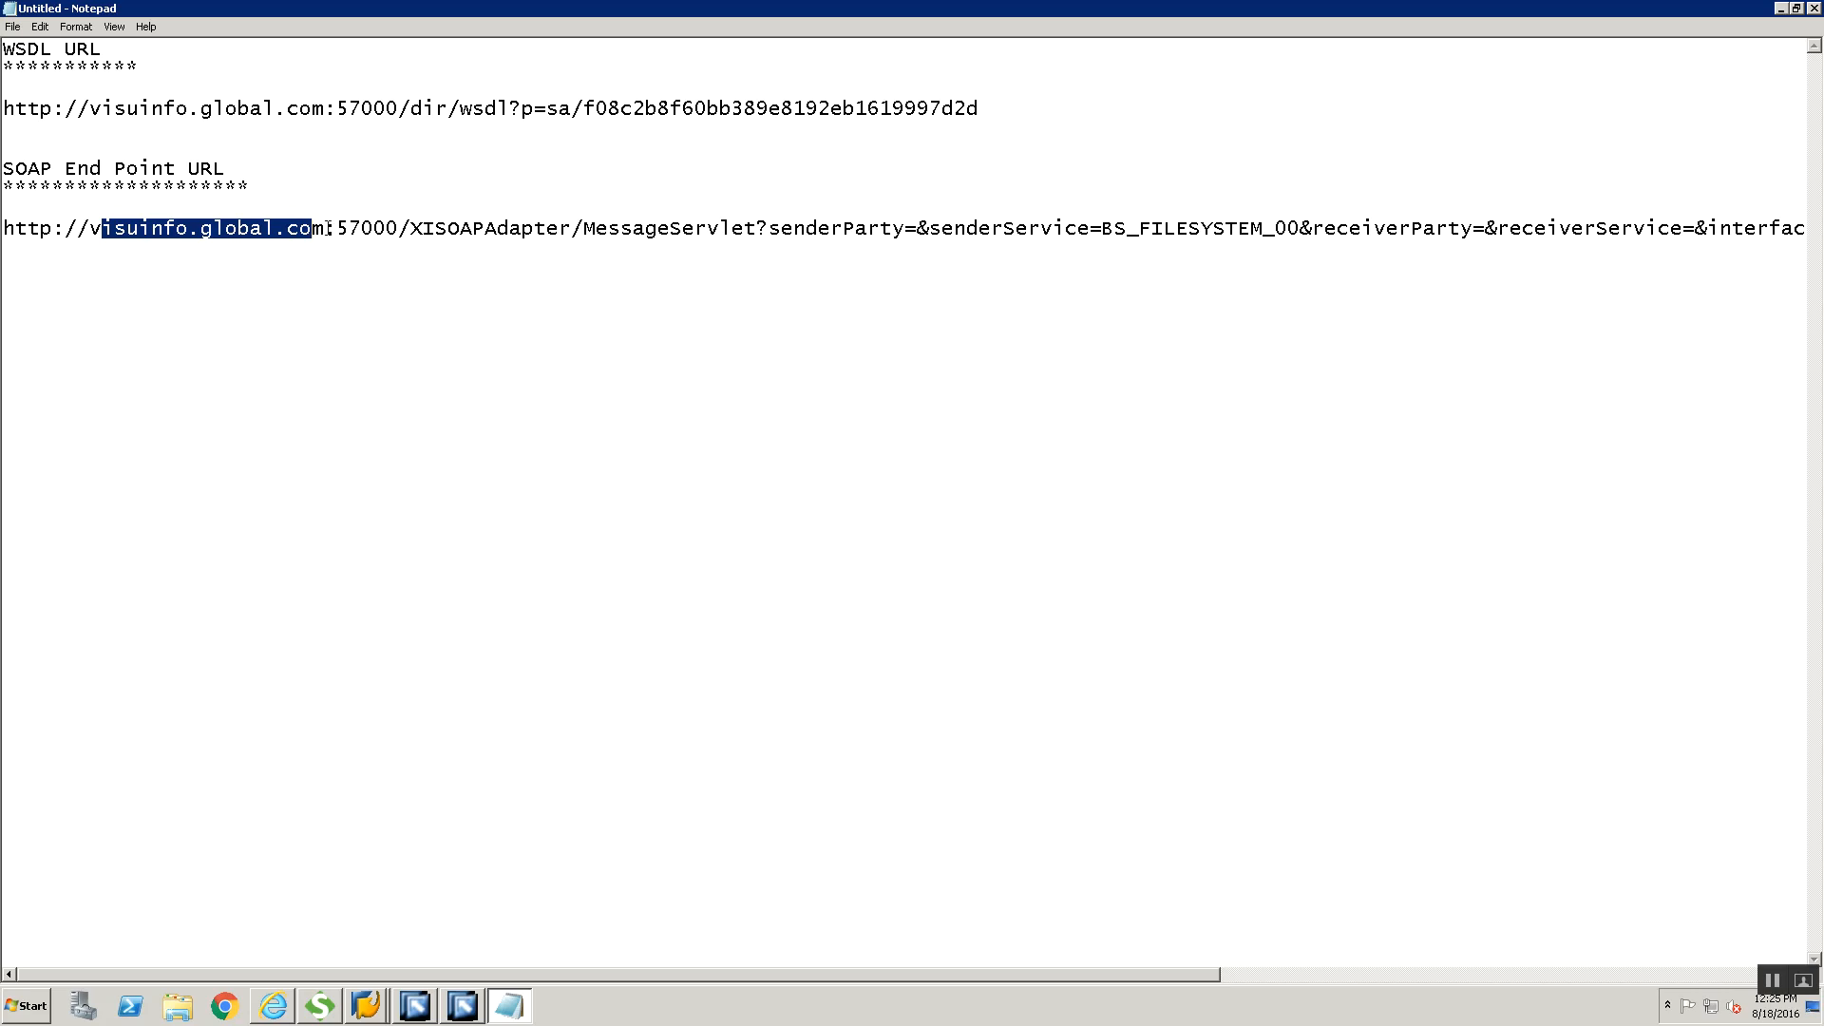
pyautogui.doubleClick(360, 228)
pyautogui.click(659, 228)
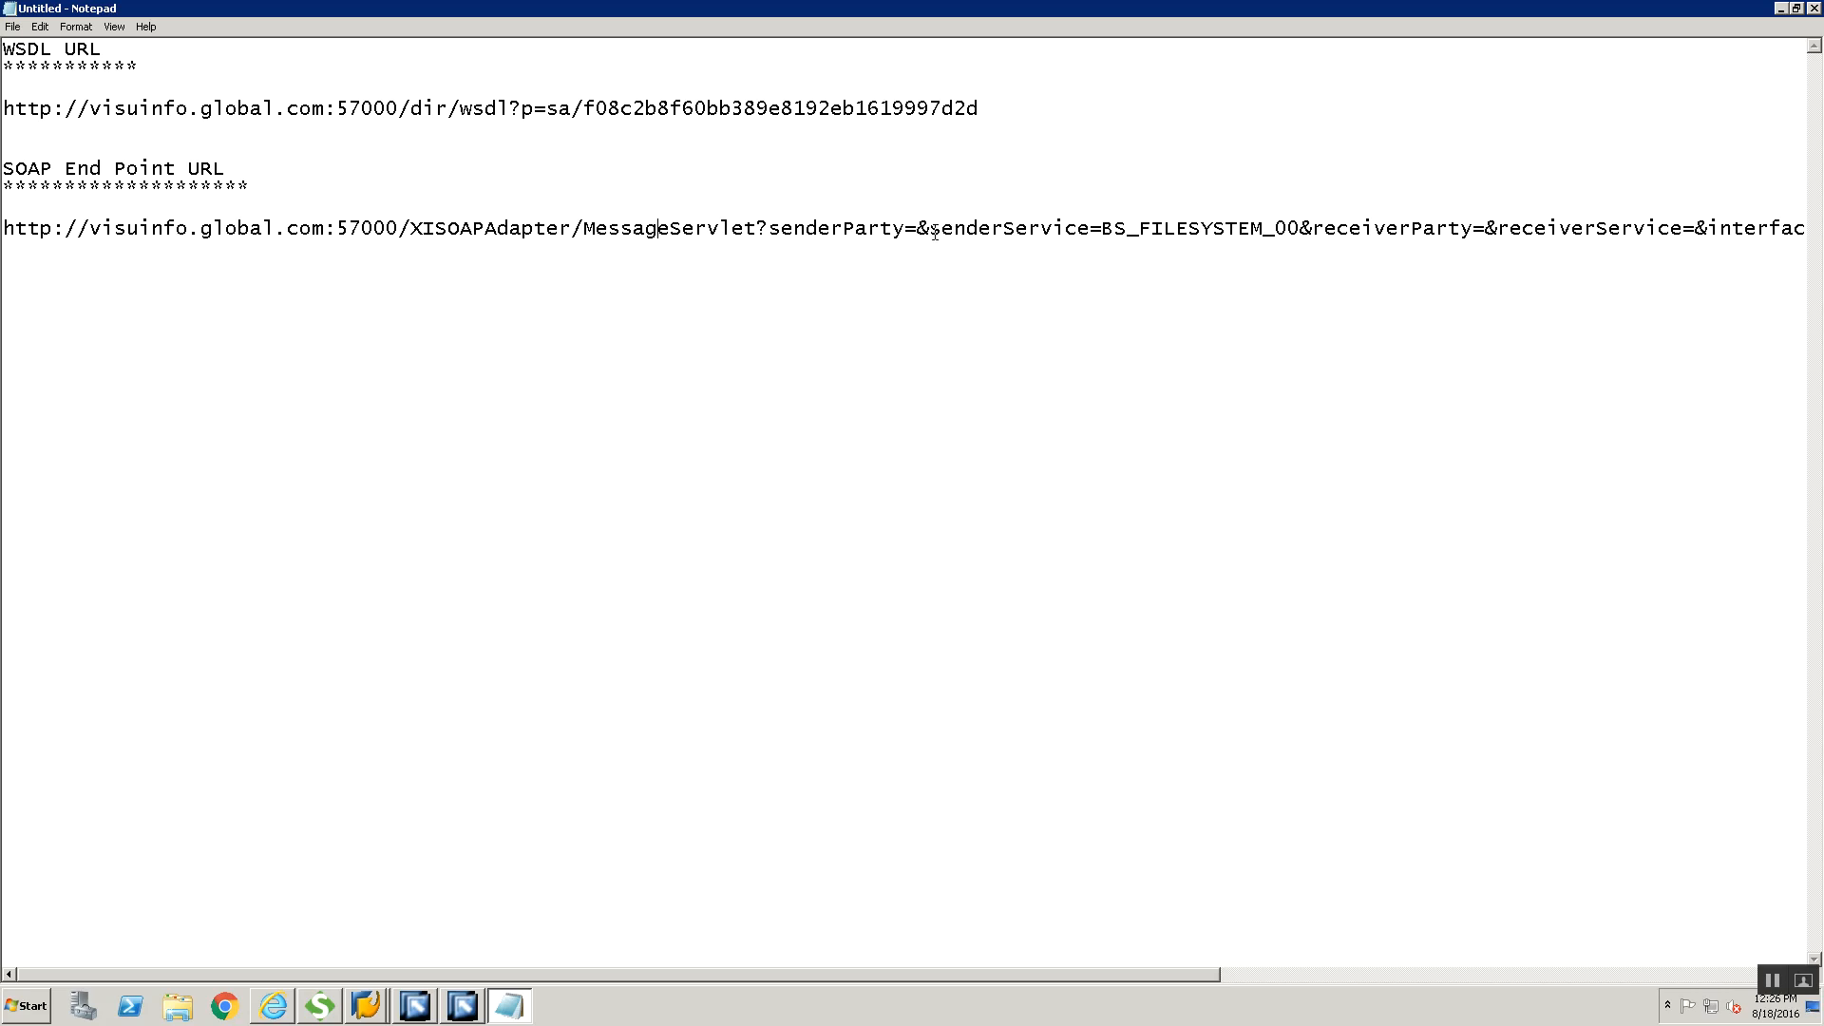
pyautogui.moveTo(1102, 228); pyautogui.dragTo(1288, 228)
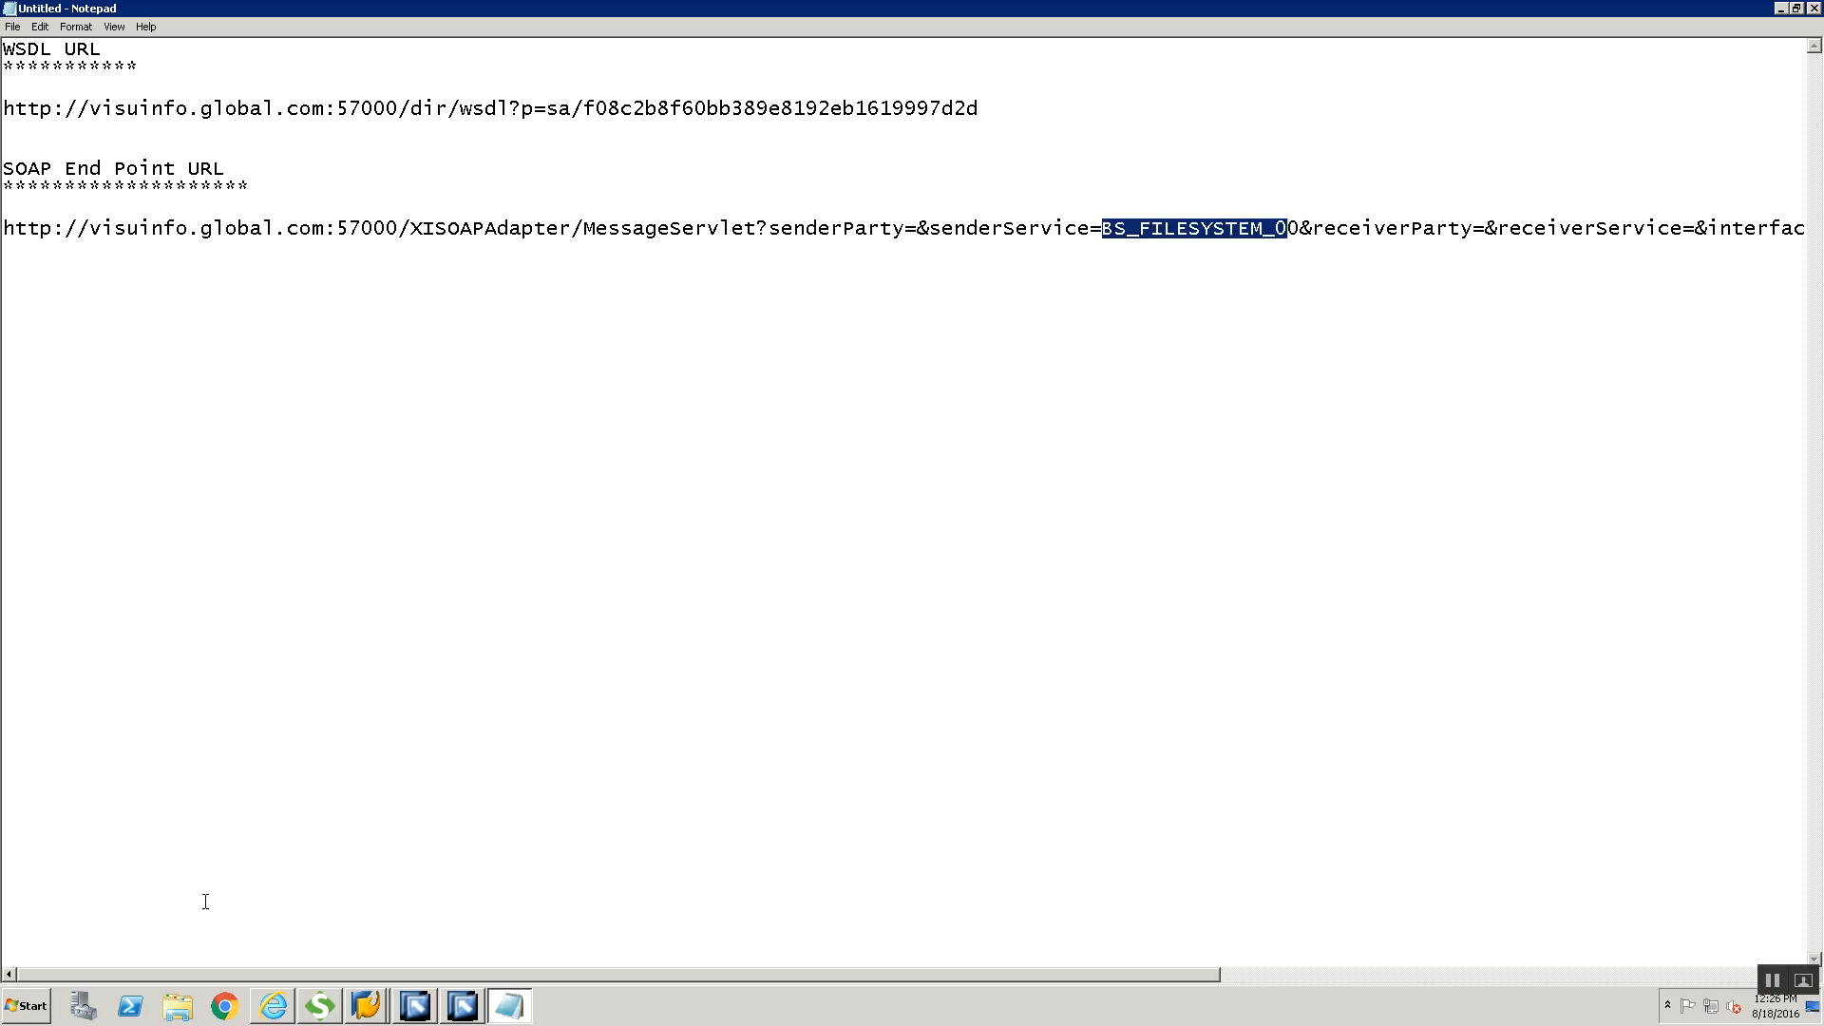
# Switch to the Integration Builder and close the sender agreement's WSDL display
pyautogui.click(447, 1007)
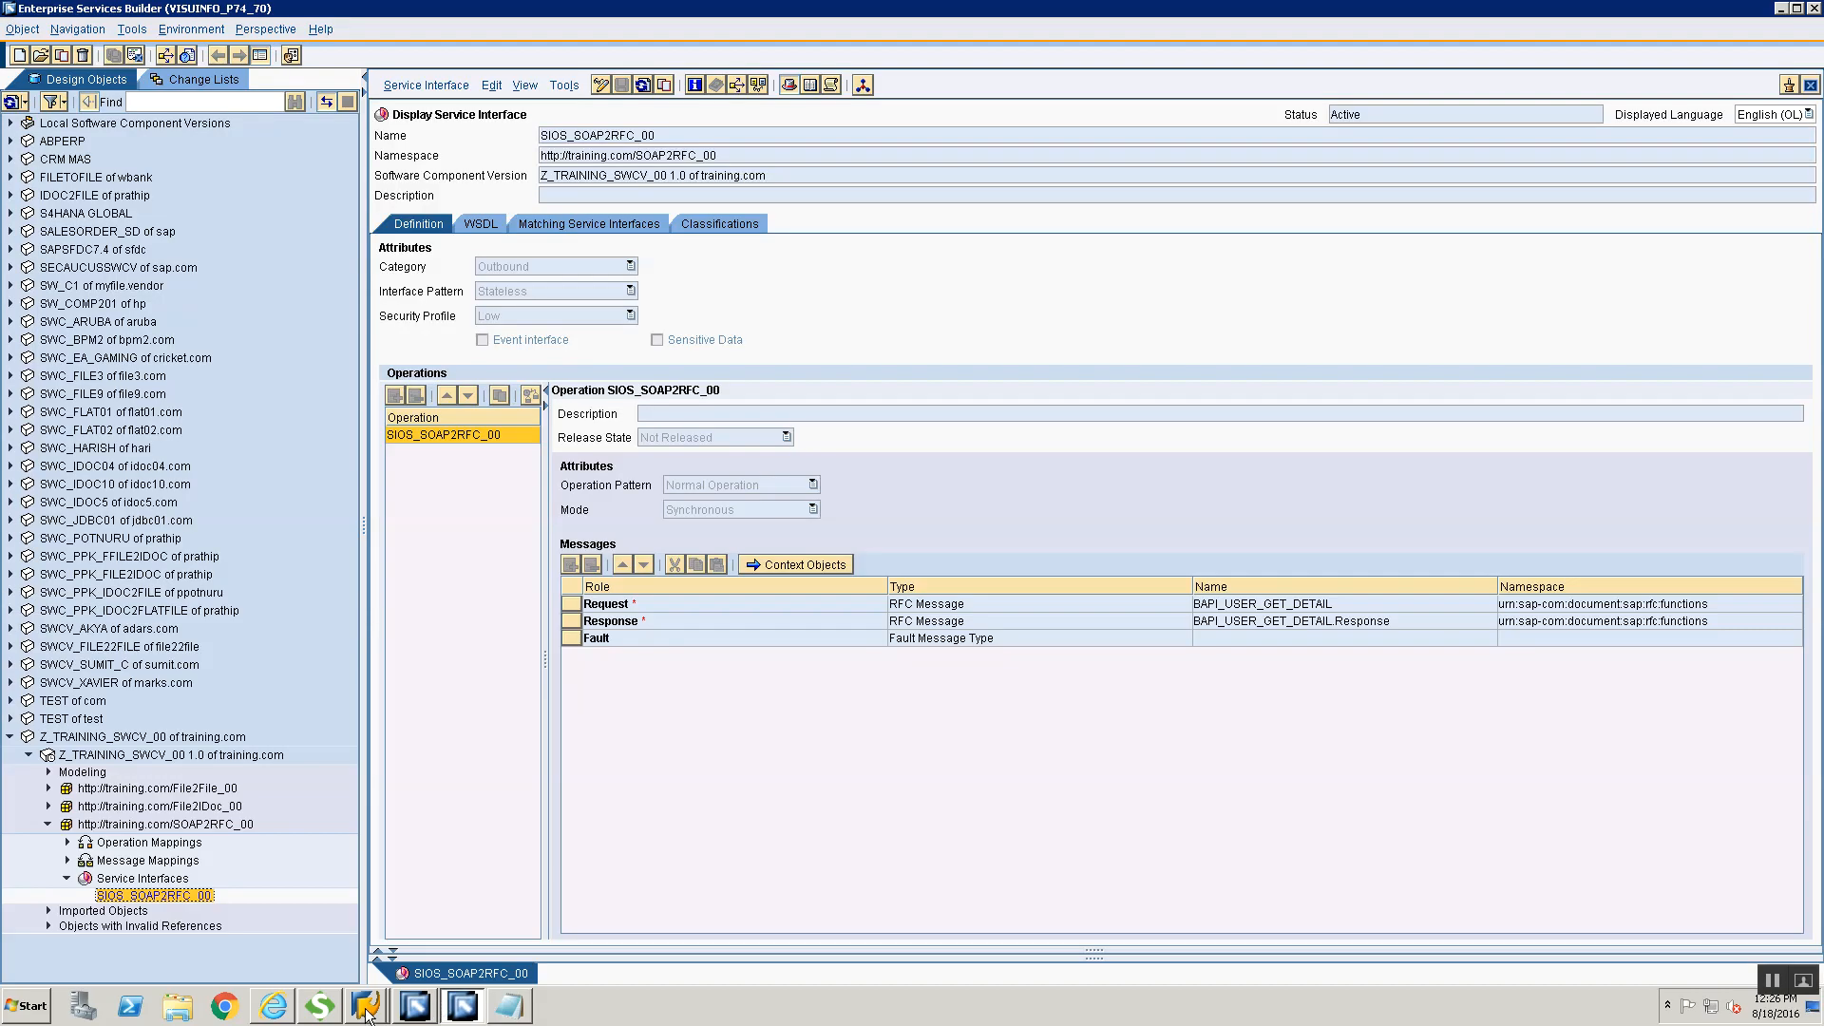
pyautogui.click(412, 1011)
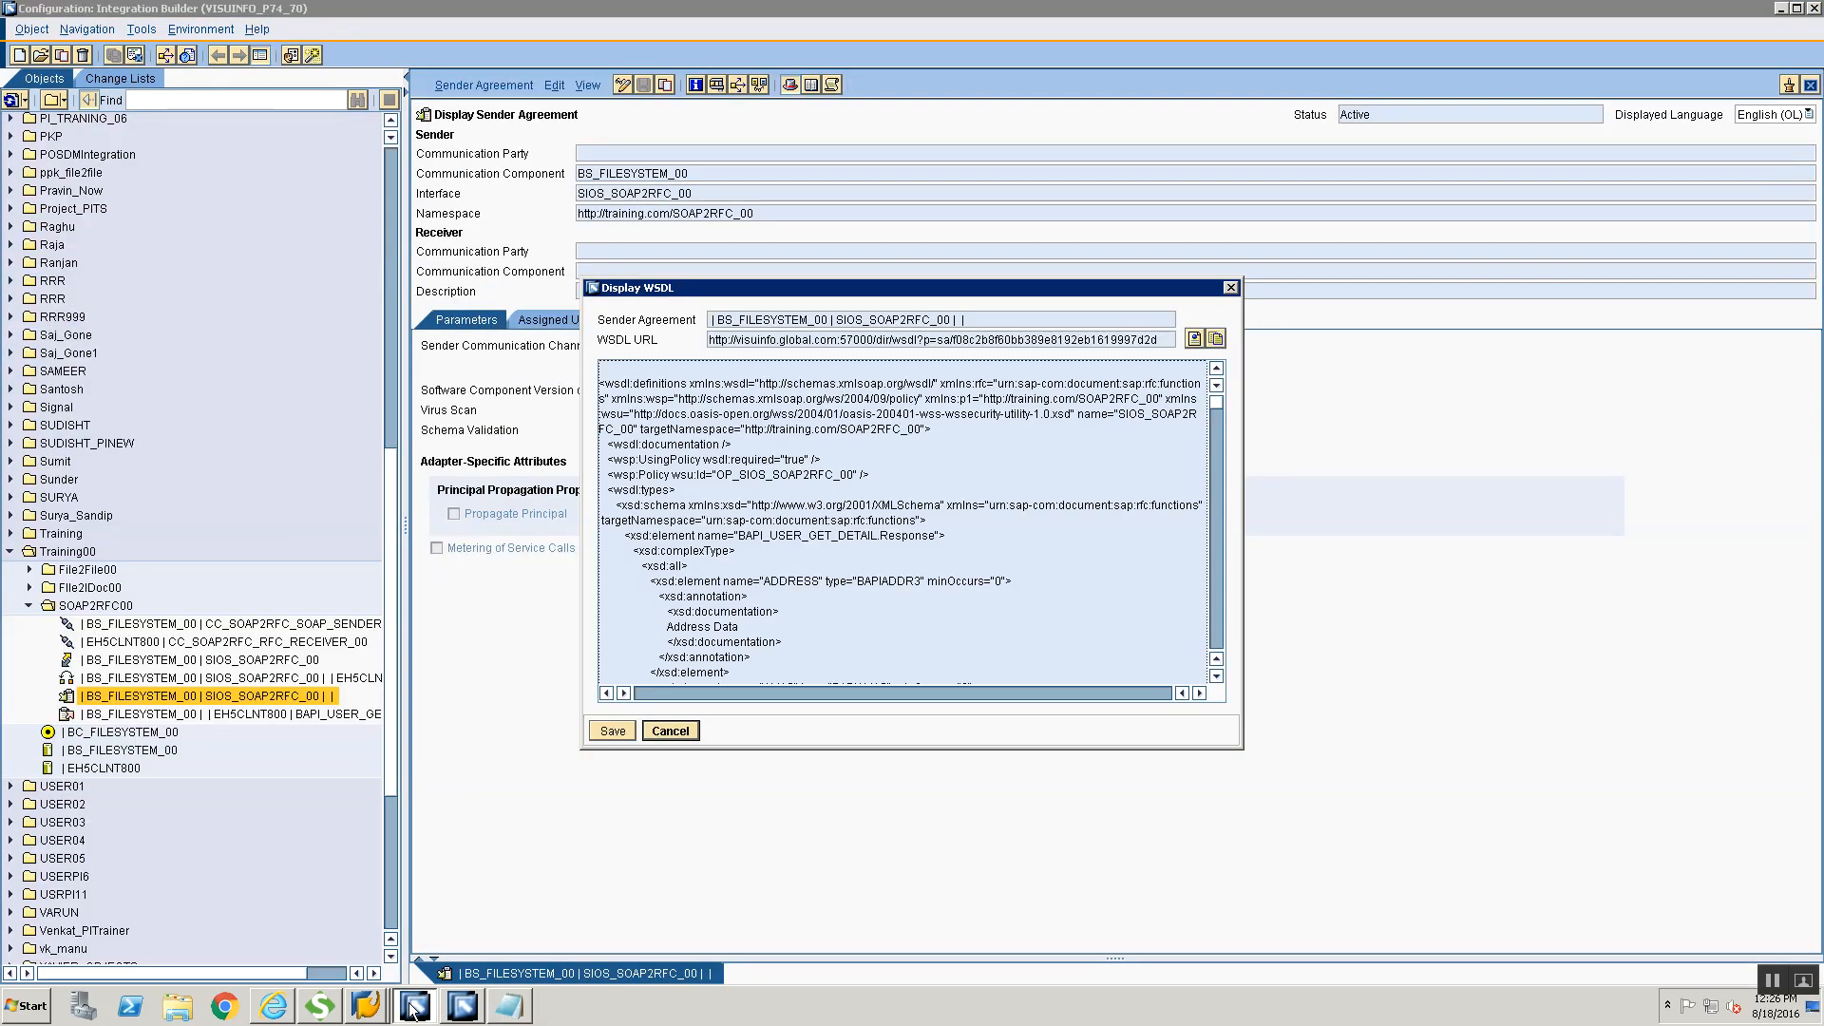
pyautogui.click(663, 731)
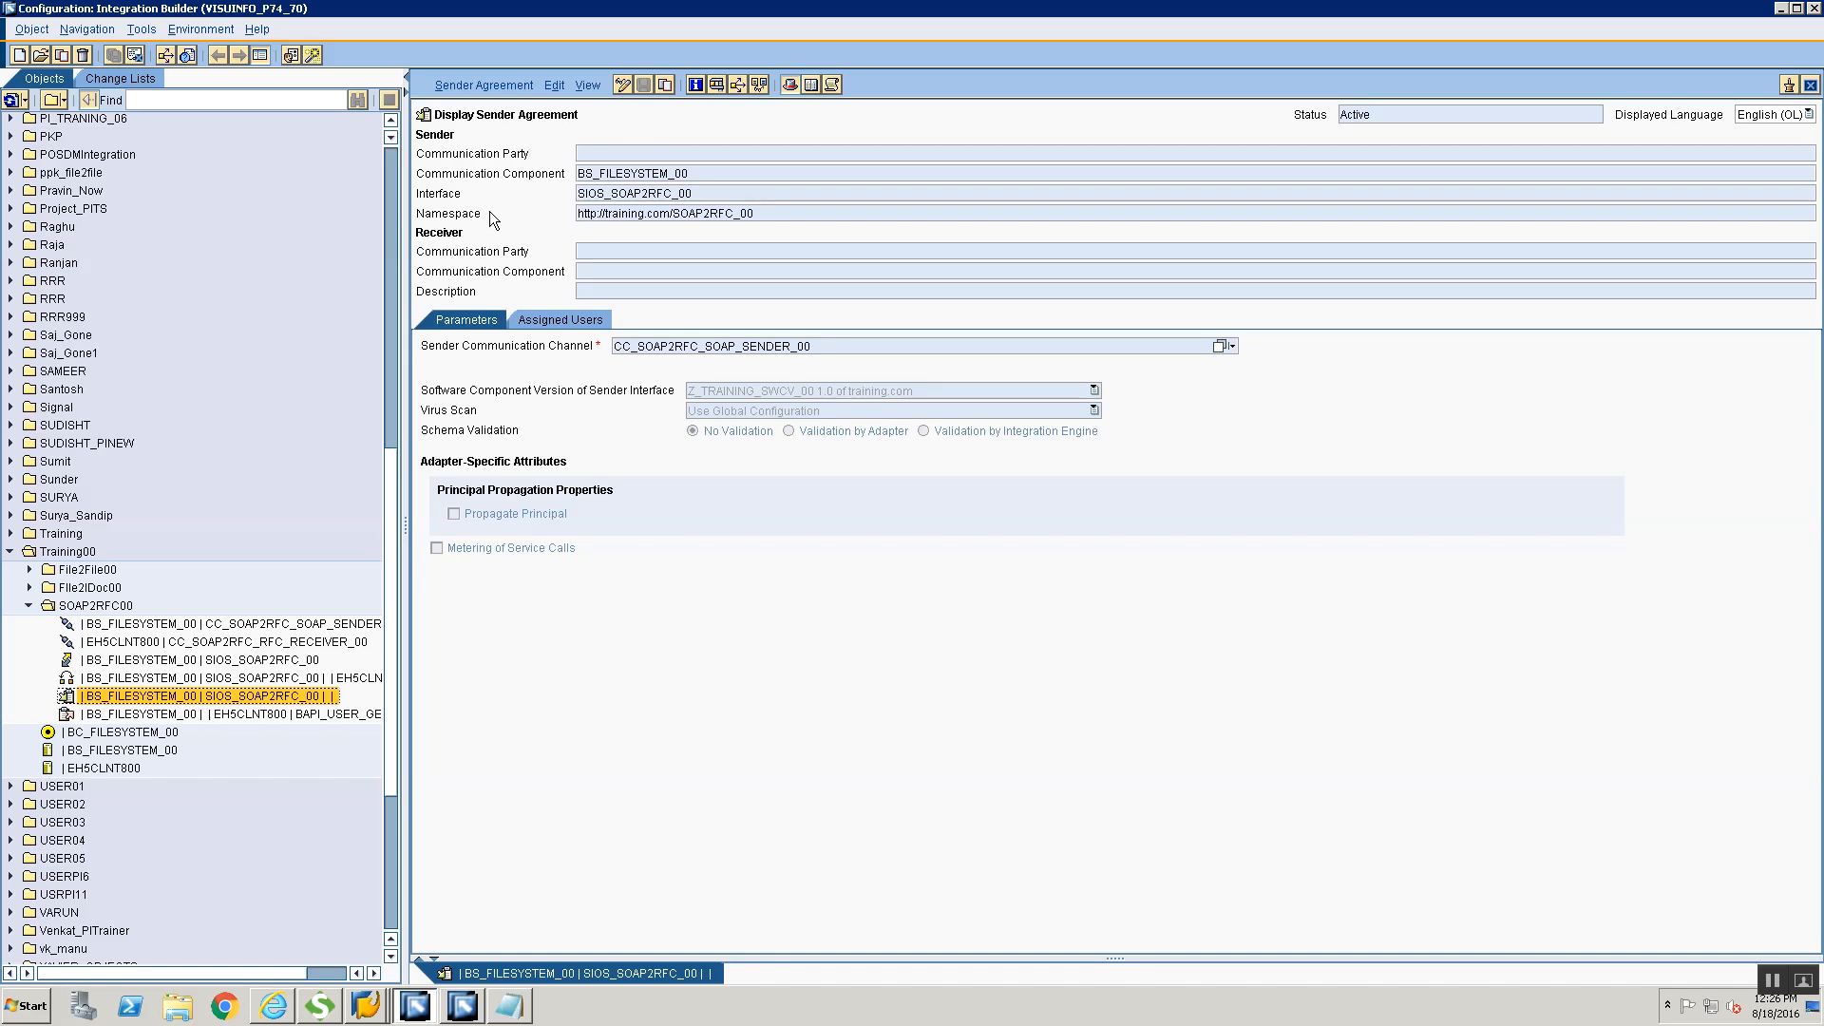
# Compare the sender agreement's communication component with the senderService value of the end point URL in Notepad
pyautogui.hotkey('alt', 'Tab')
pyautogui.hotkey('alt', 'Tab')
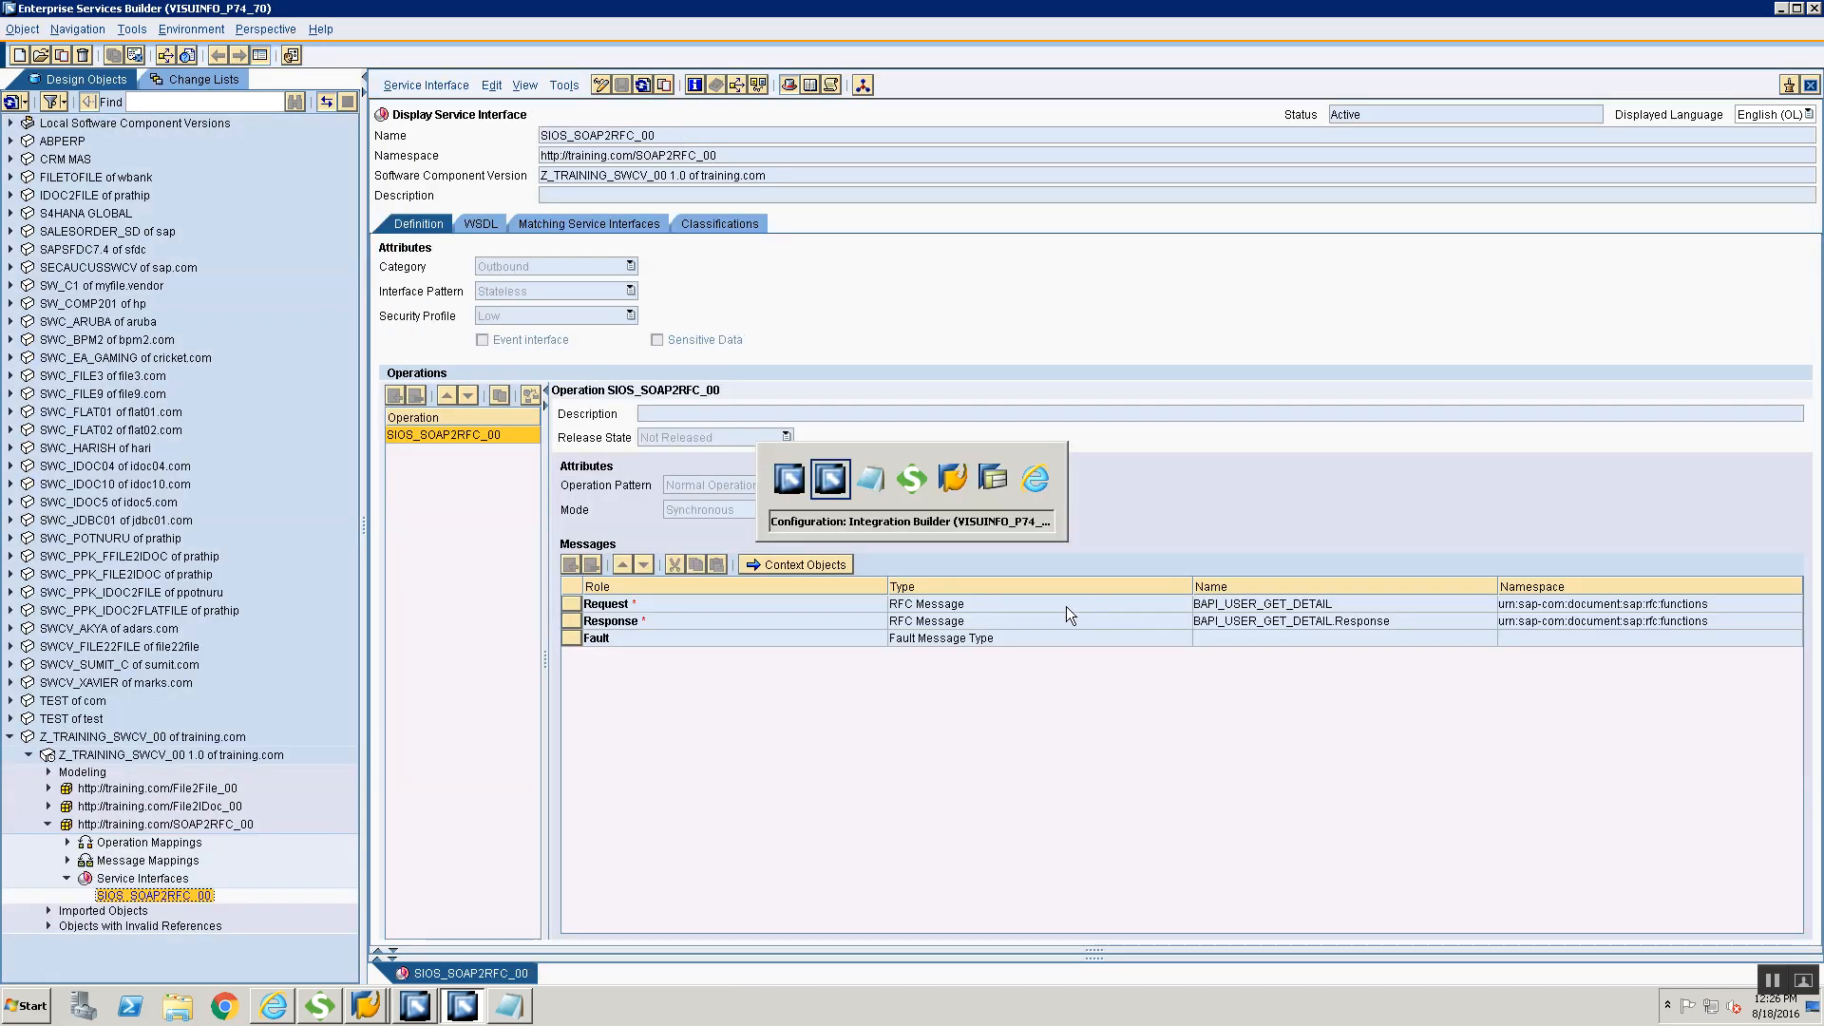
pyautogui.hotkey('alt', 'Tab')
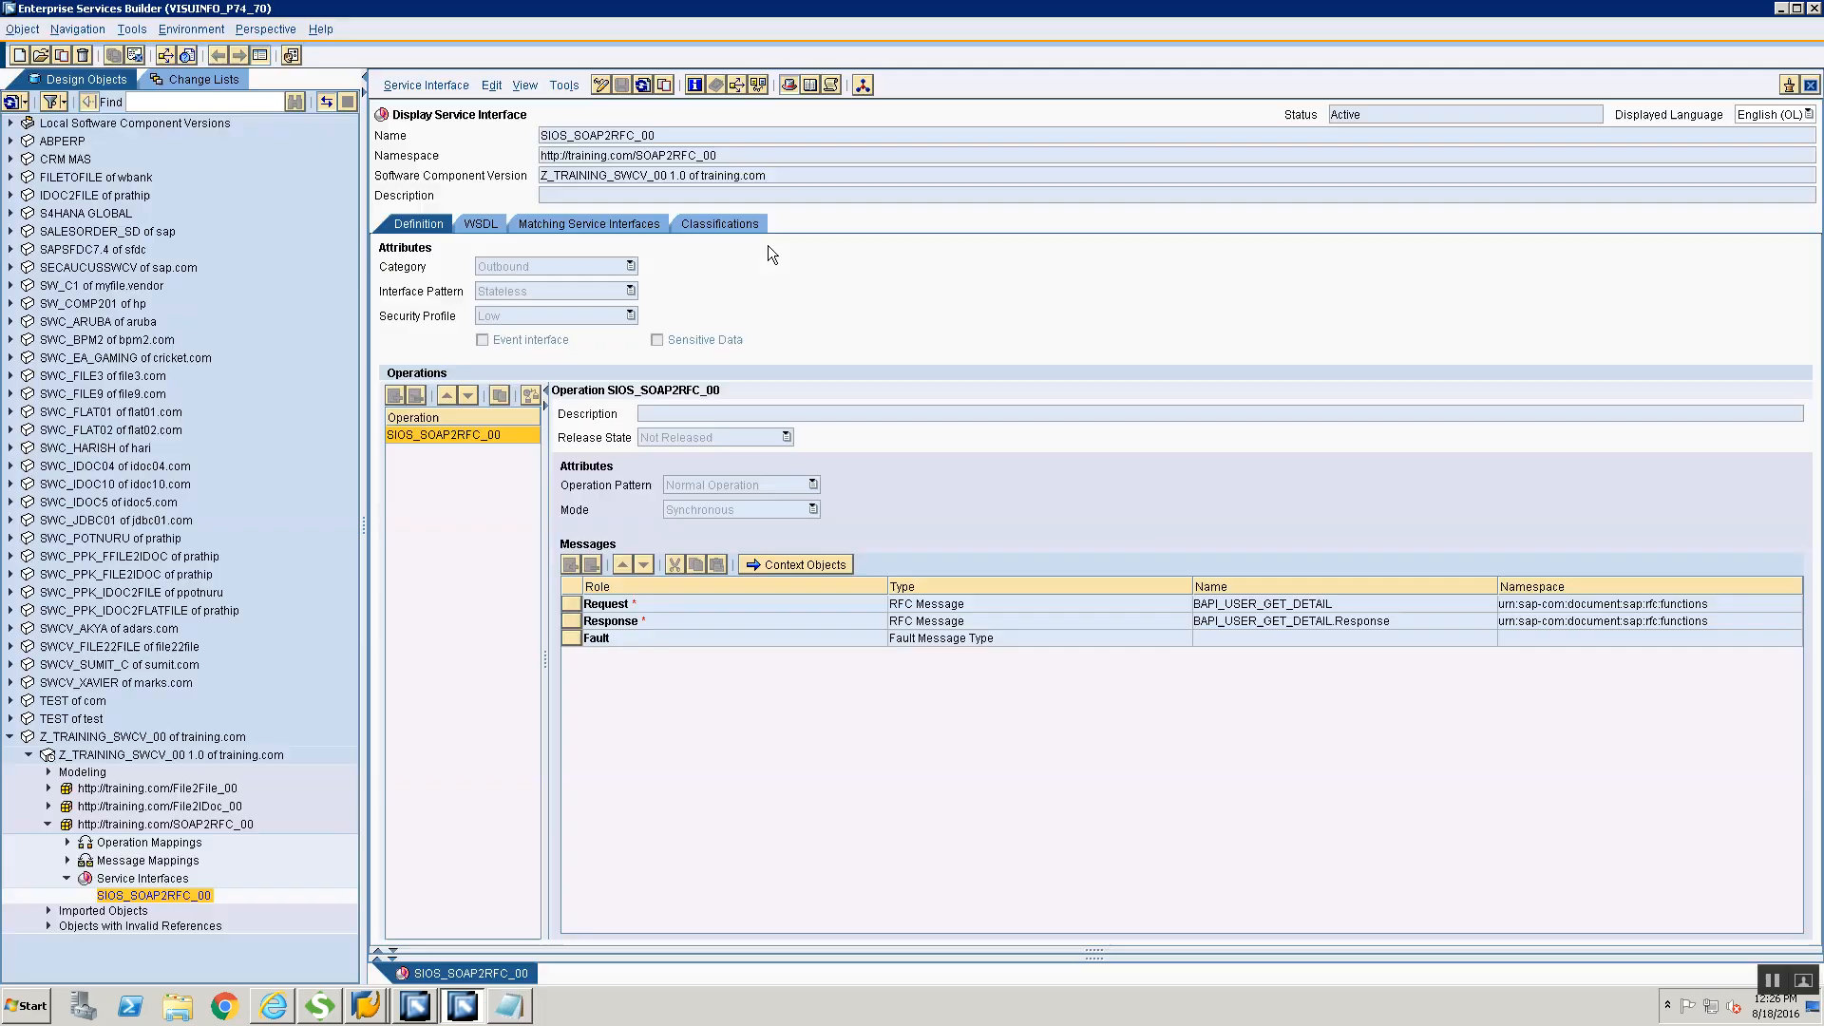
pyautogui.hotkey('alt', 'Tab')
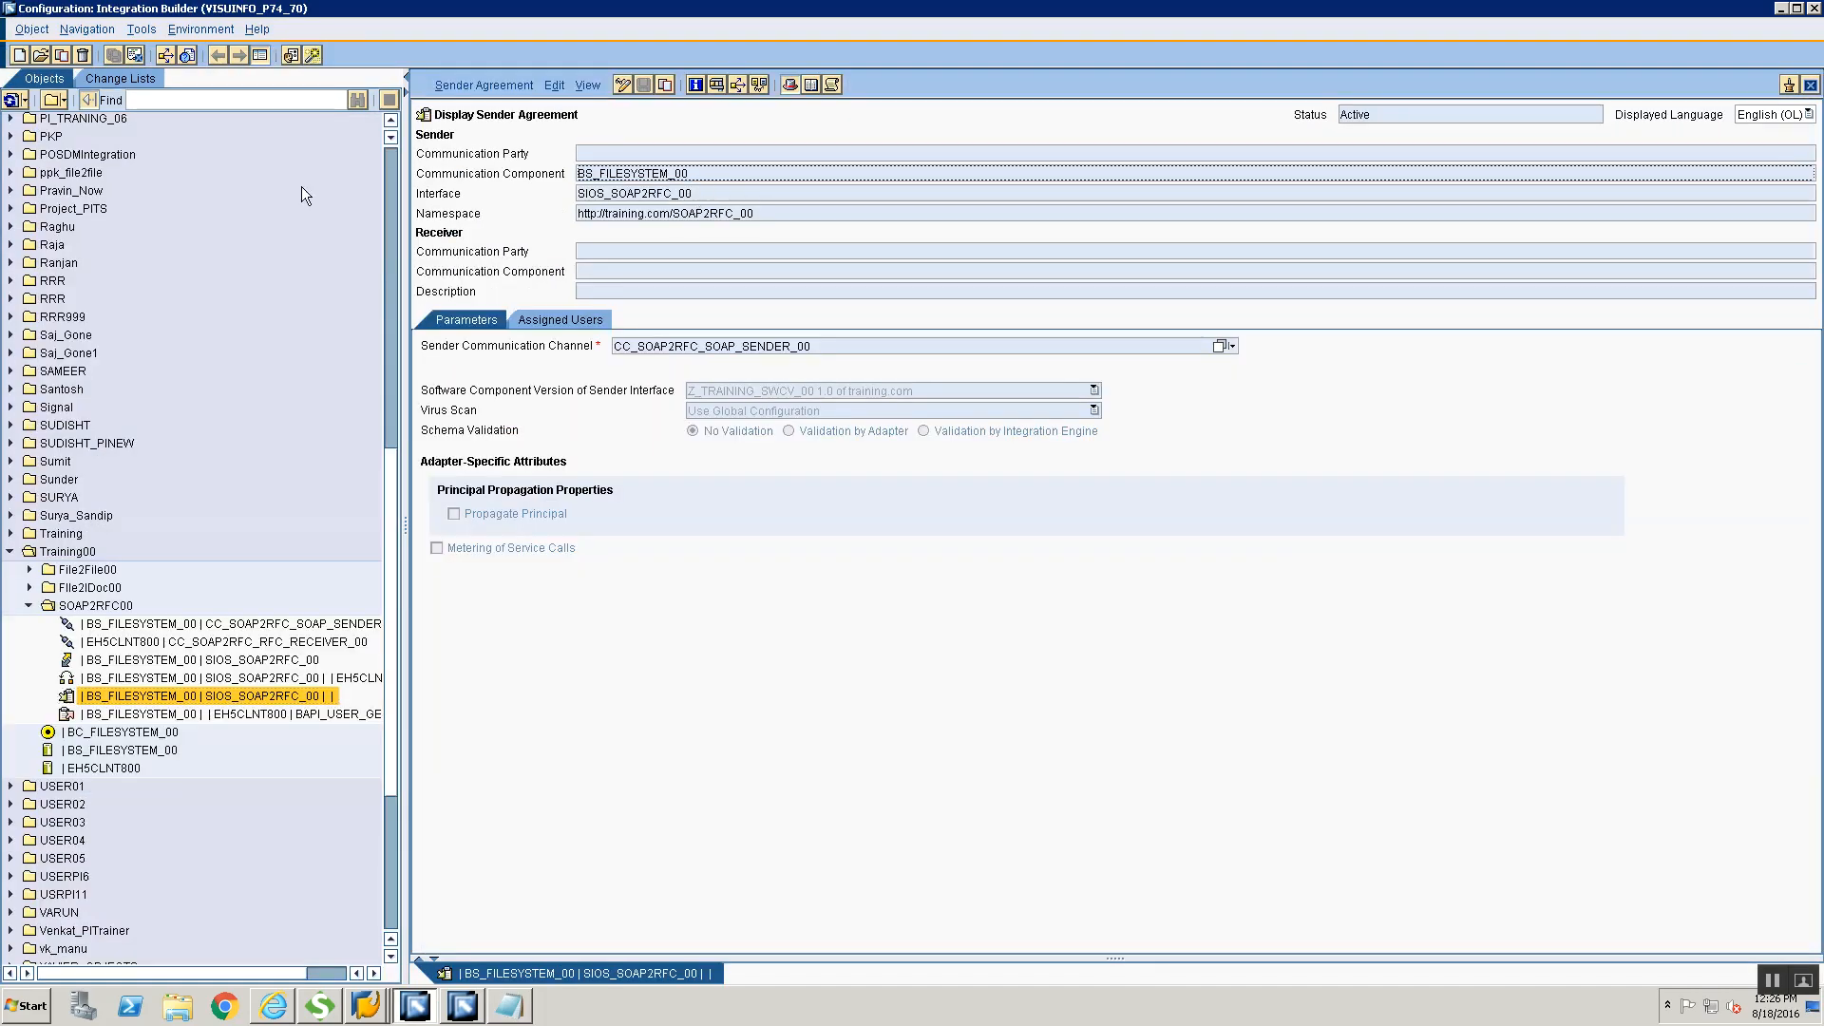
pyautogui.hotkey('alt', 'Tab')
pyautogui.press('Tab')
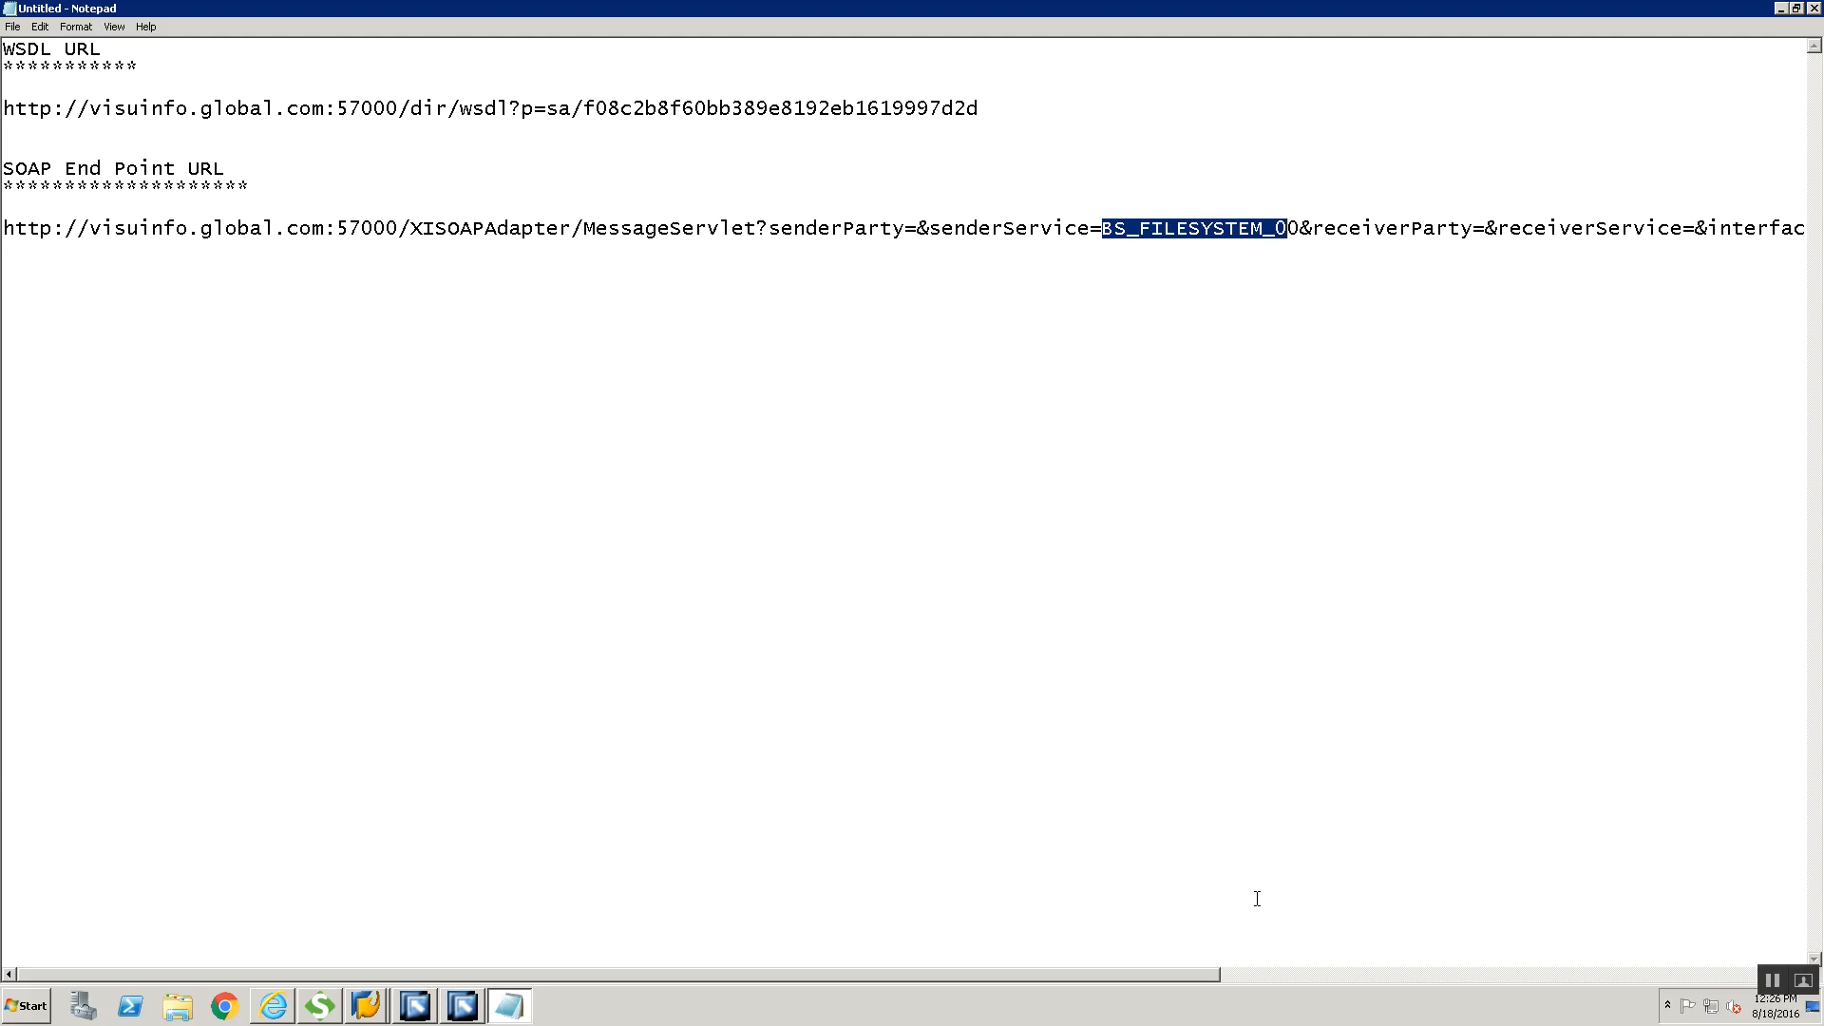
# Compare the interface parameter of the end point URL in Notepad with the sender agreement's interface in the Integration Builder
pyautogui.moveTo(1170, 982); pyautogui.dragTo(1250, 977)
pyautogui.hotkey('alt', 'Tab')
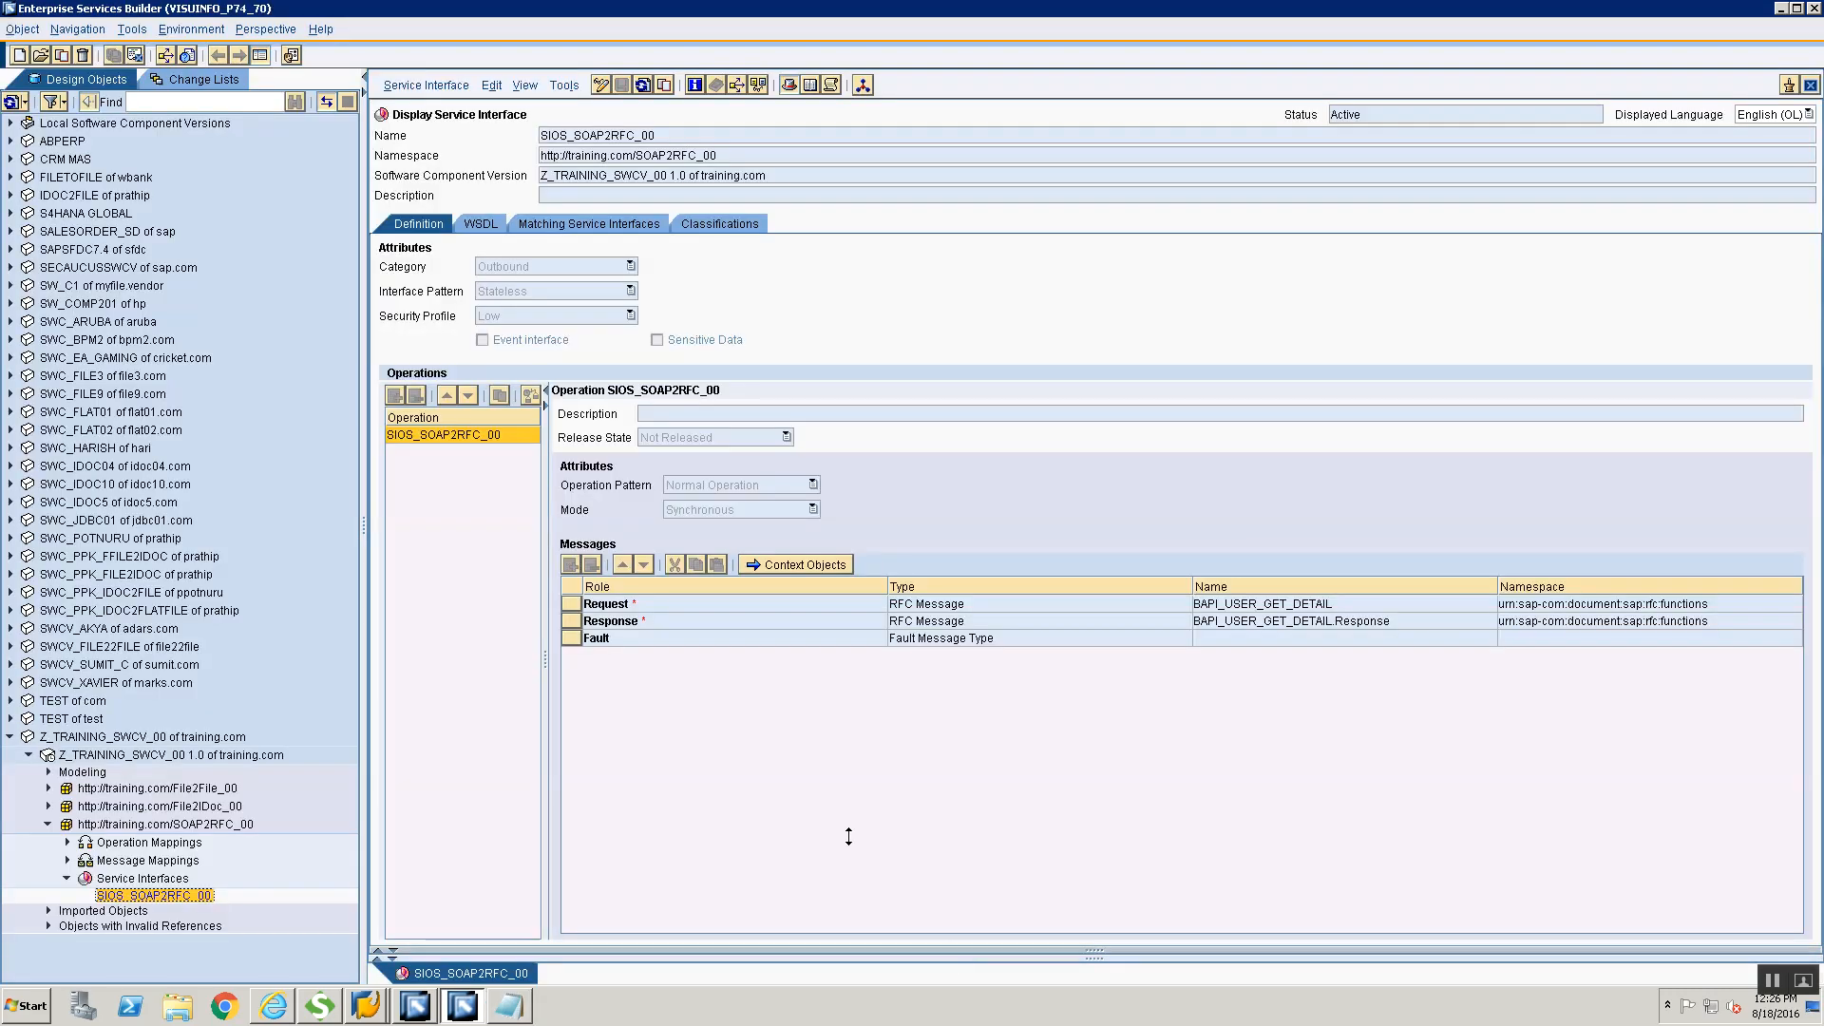
pyautogui.hotkey('alt', 'Tab')
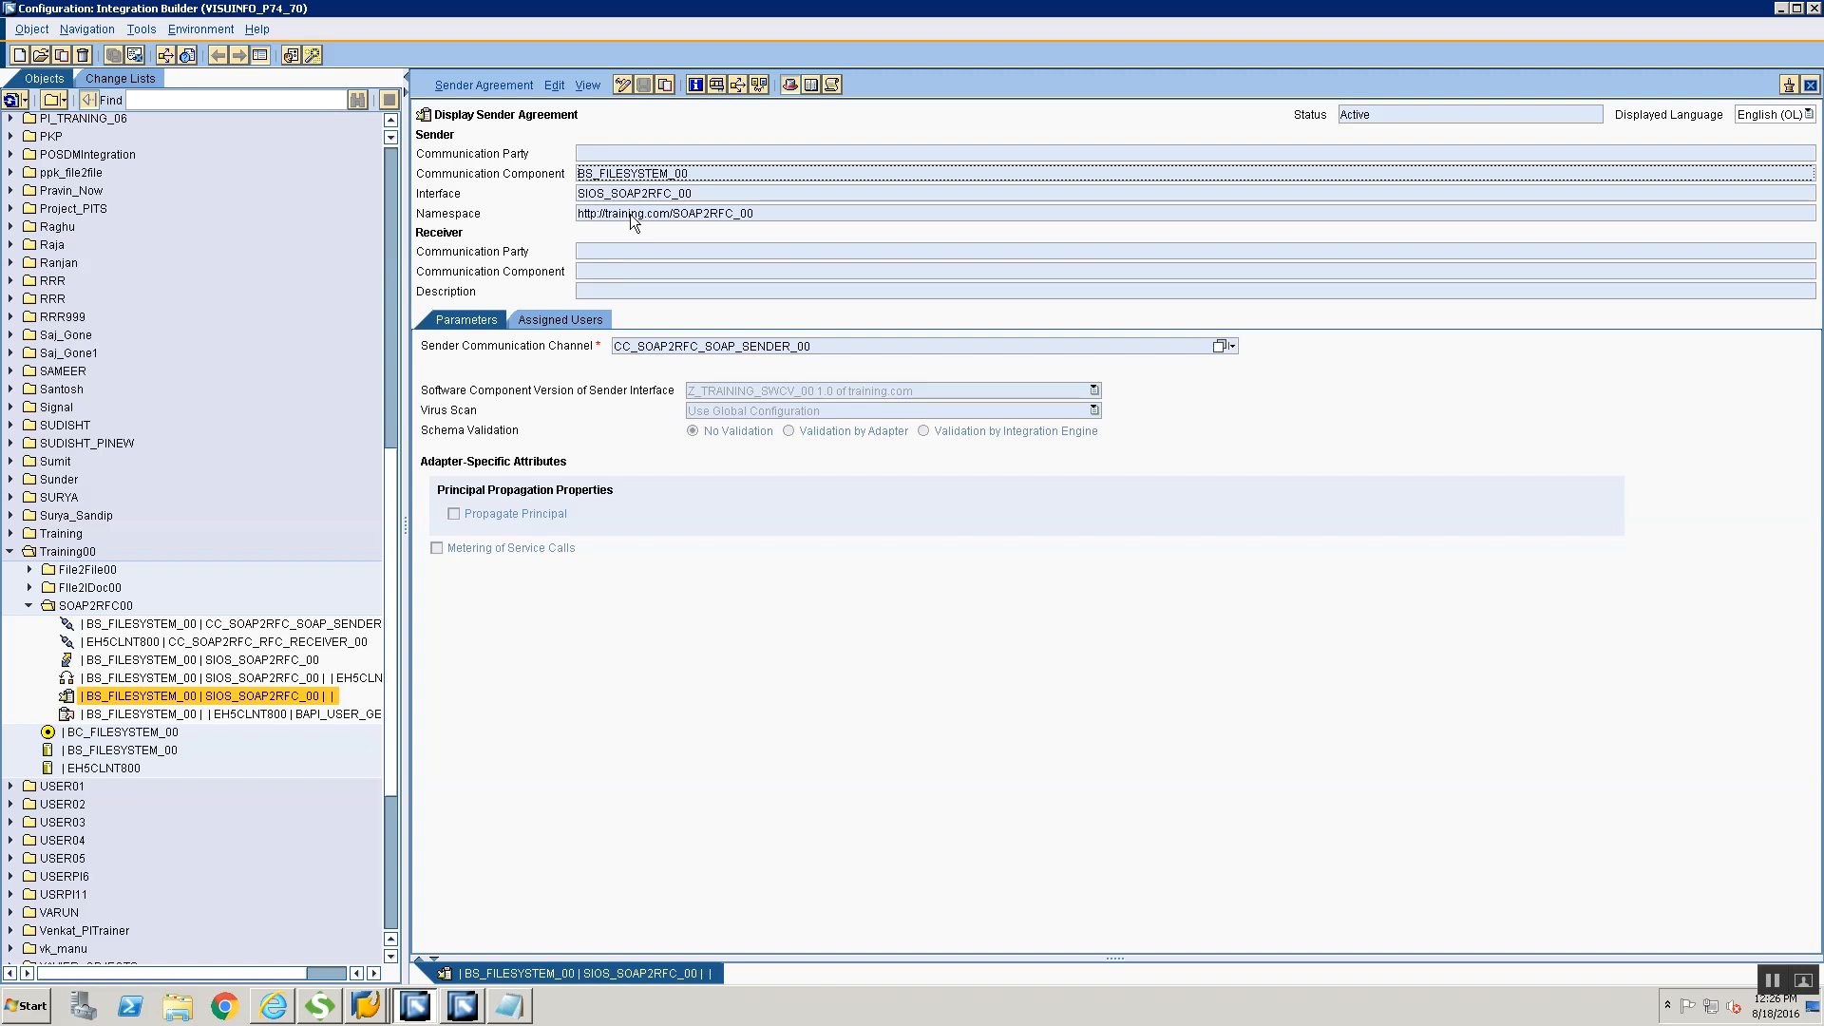
pyautogui.hotkey('alt', 'Tab')
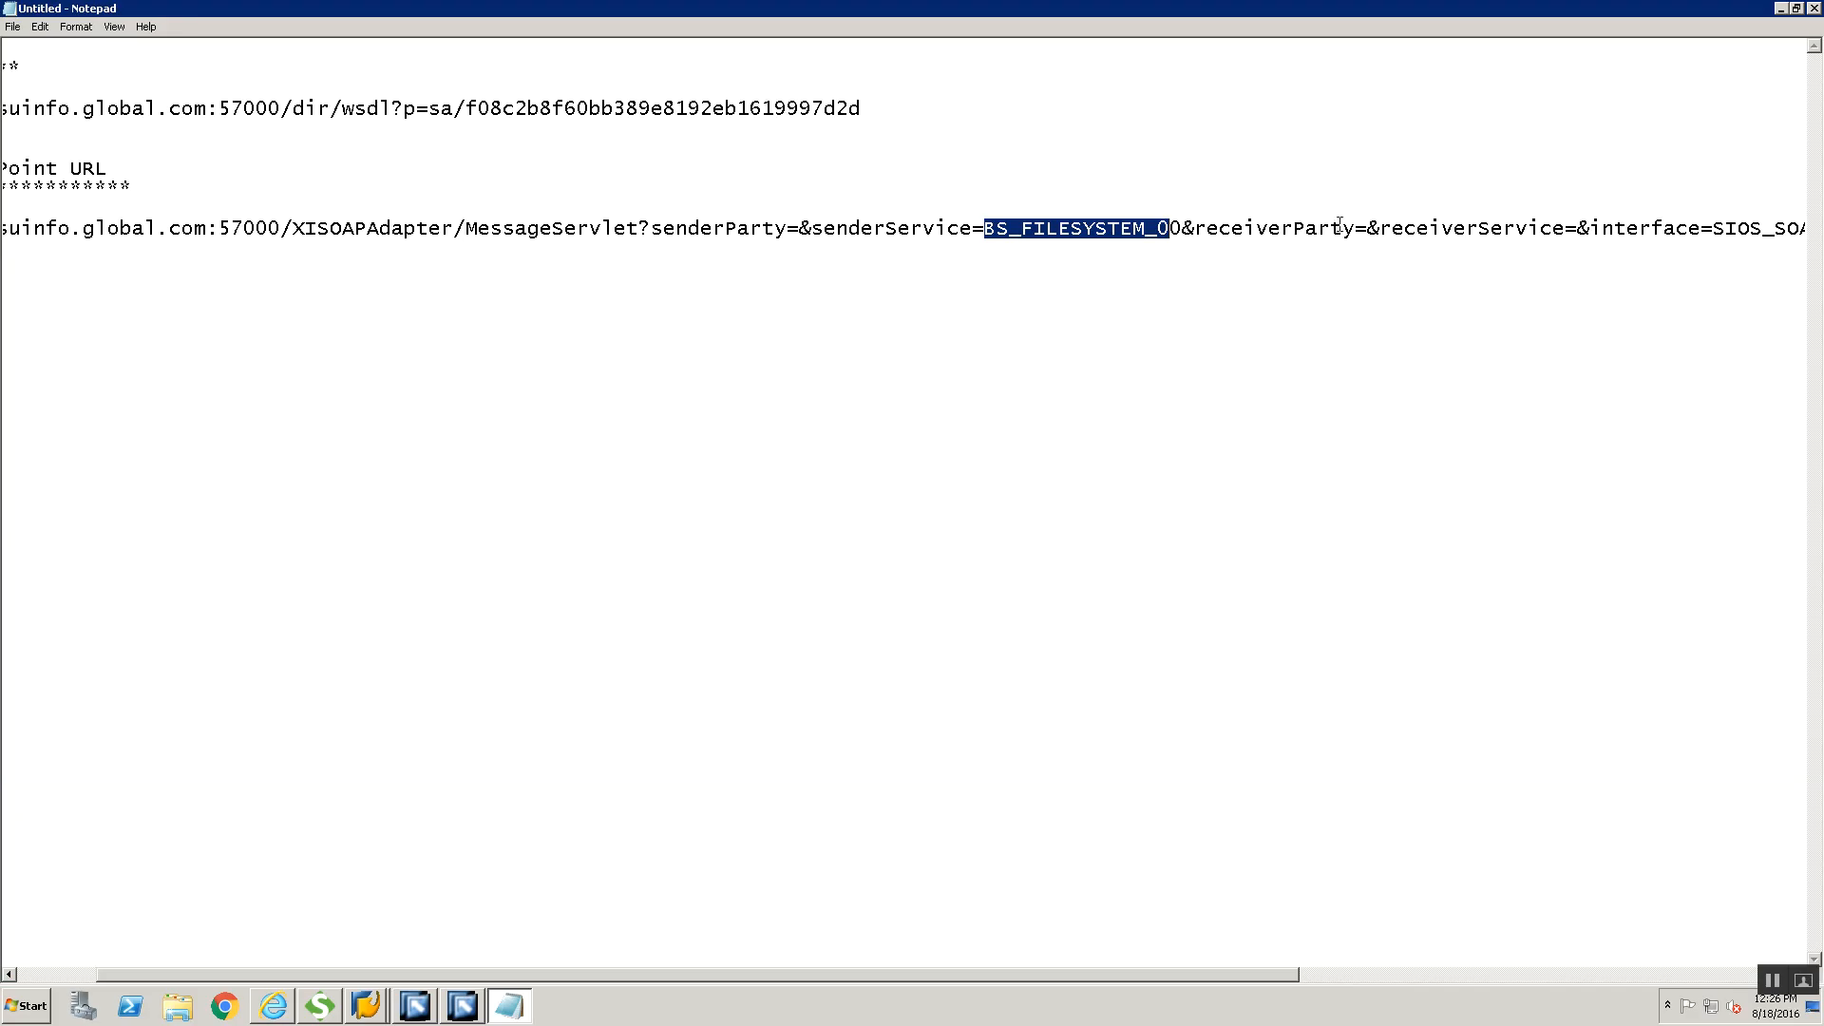
pyautogui.moveTo(1223, 975); pyautogui.dragTo(1384, 988)
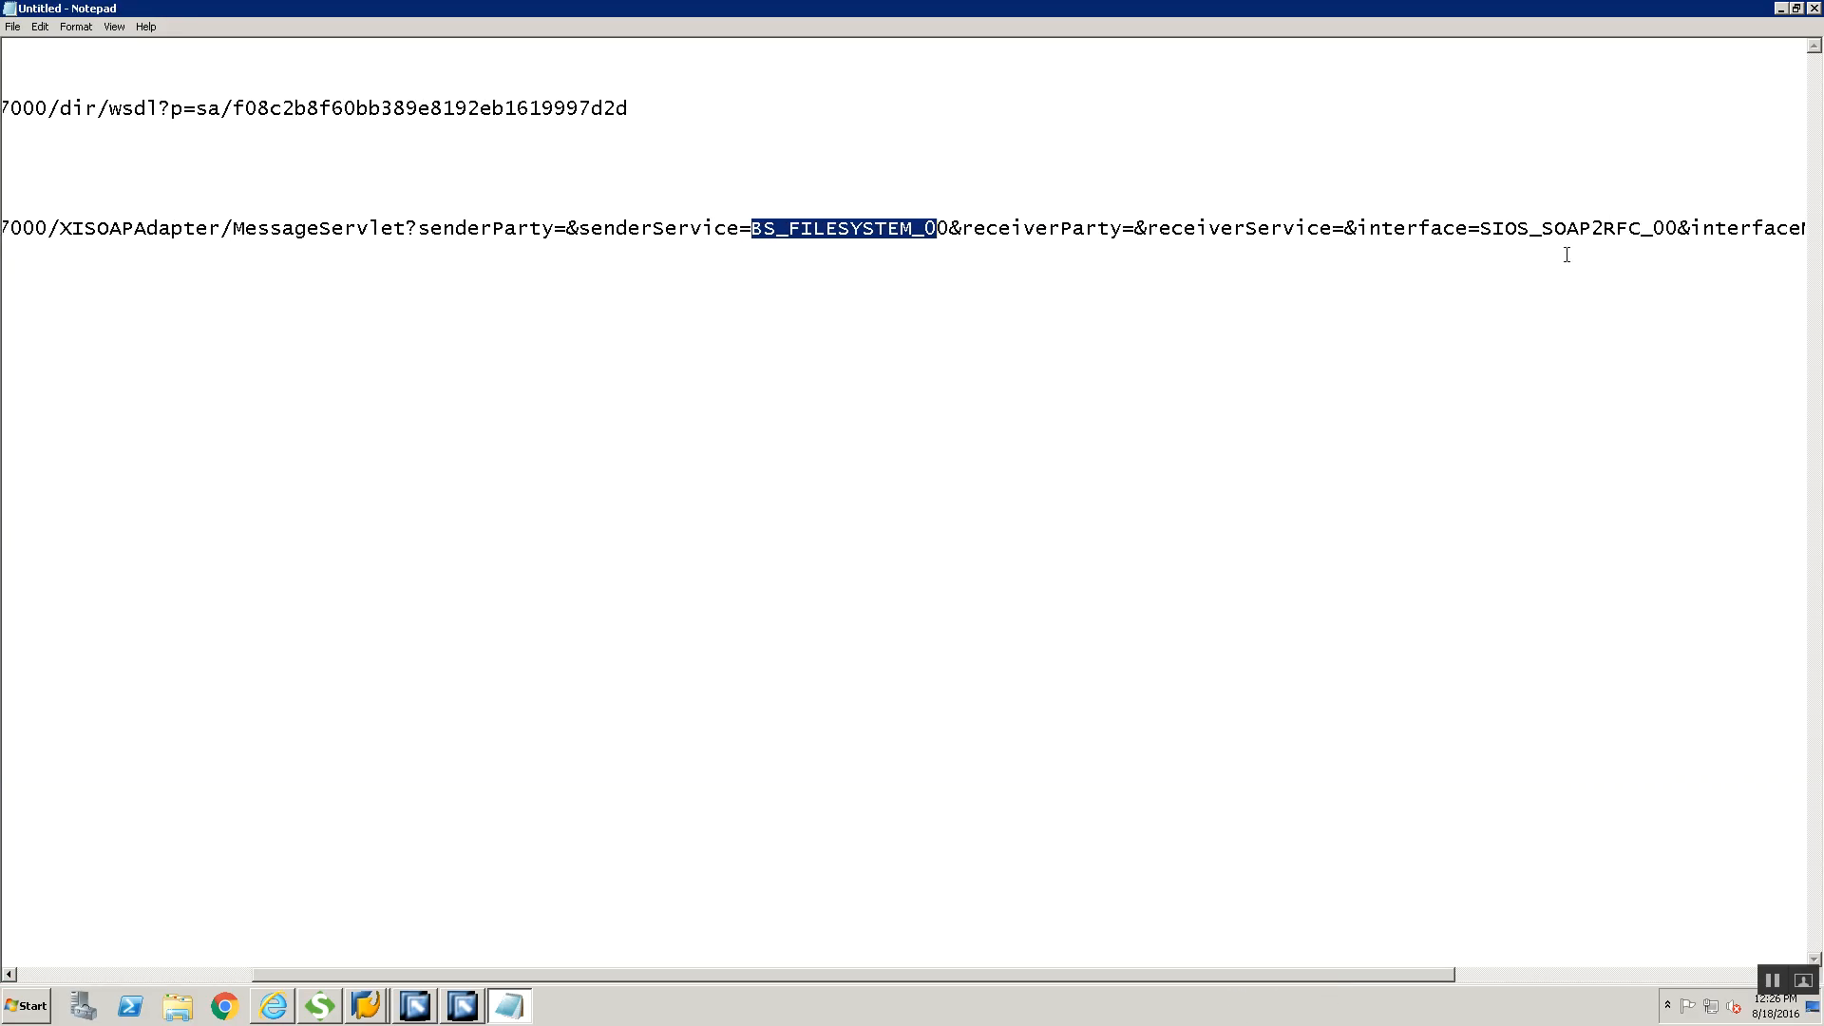
pyautogui.hotkey('alt', 'Tab')
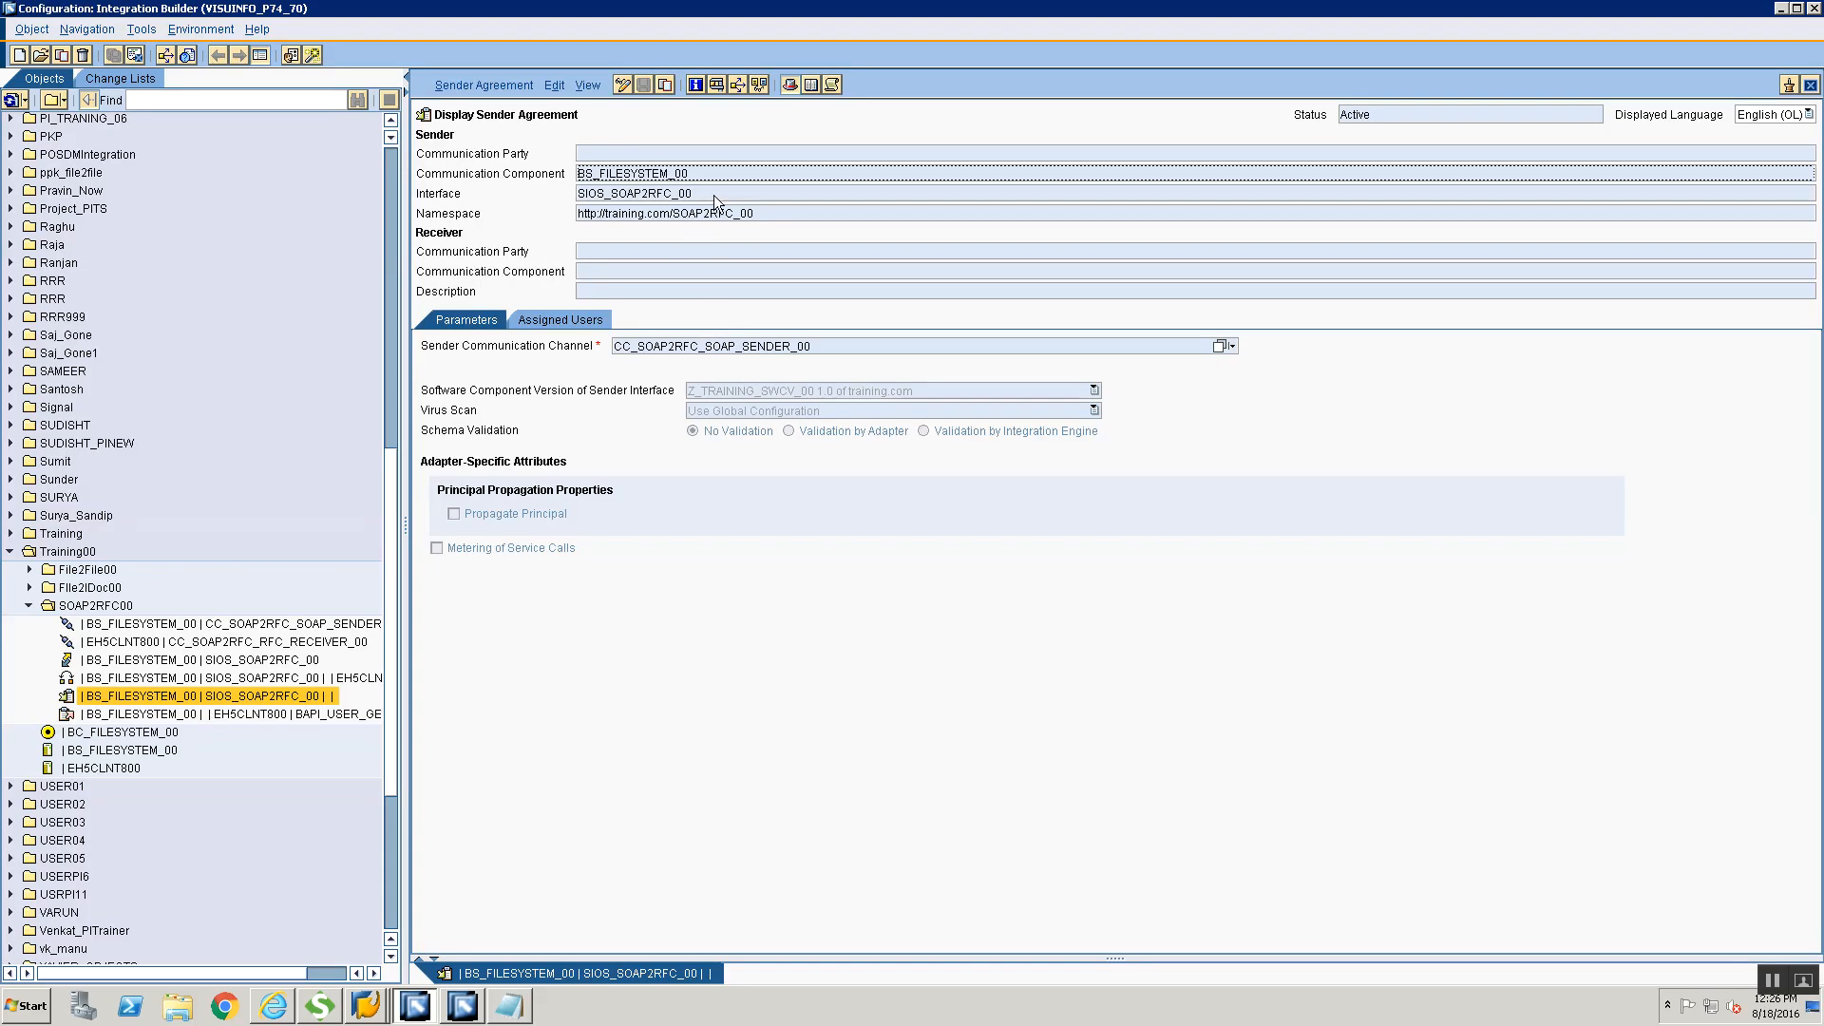
pyautogui.hotkey('alt', 'Tab')
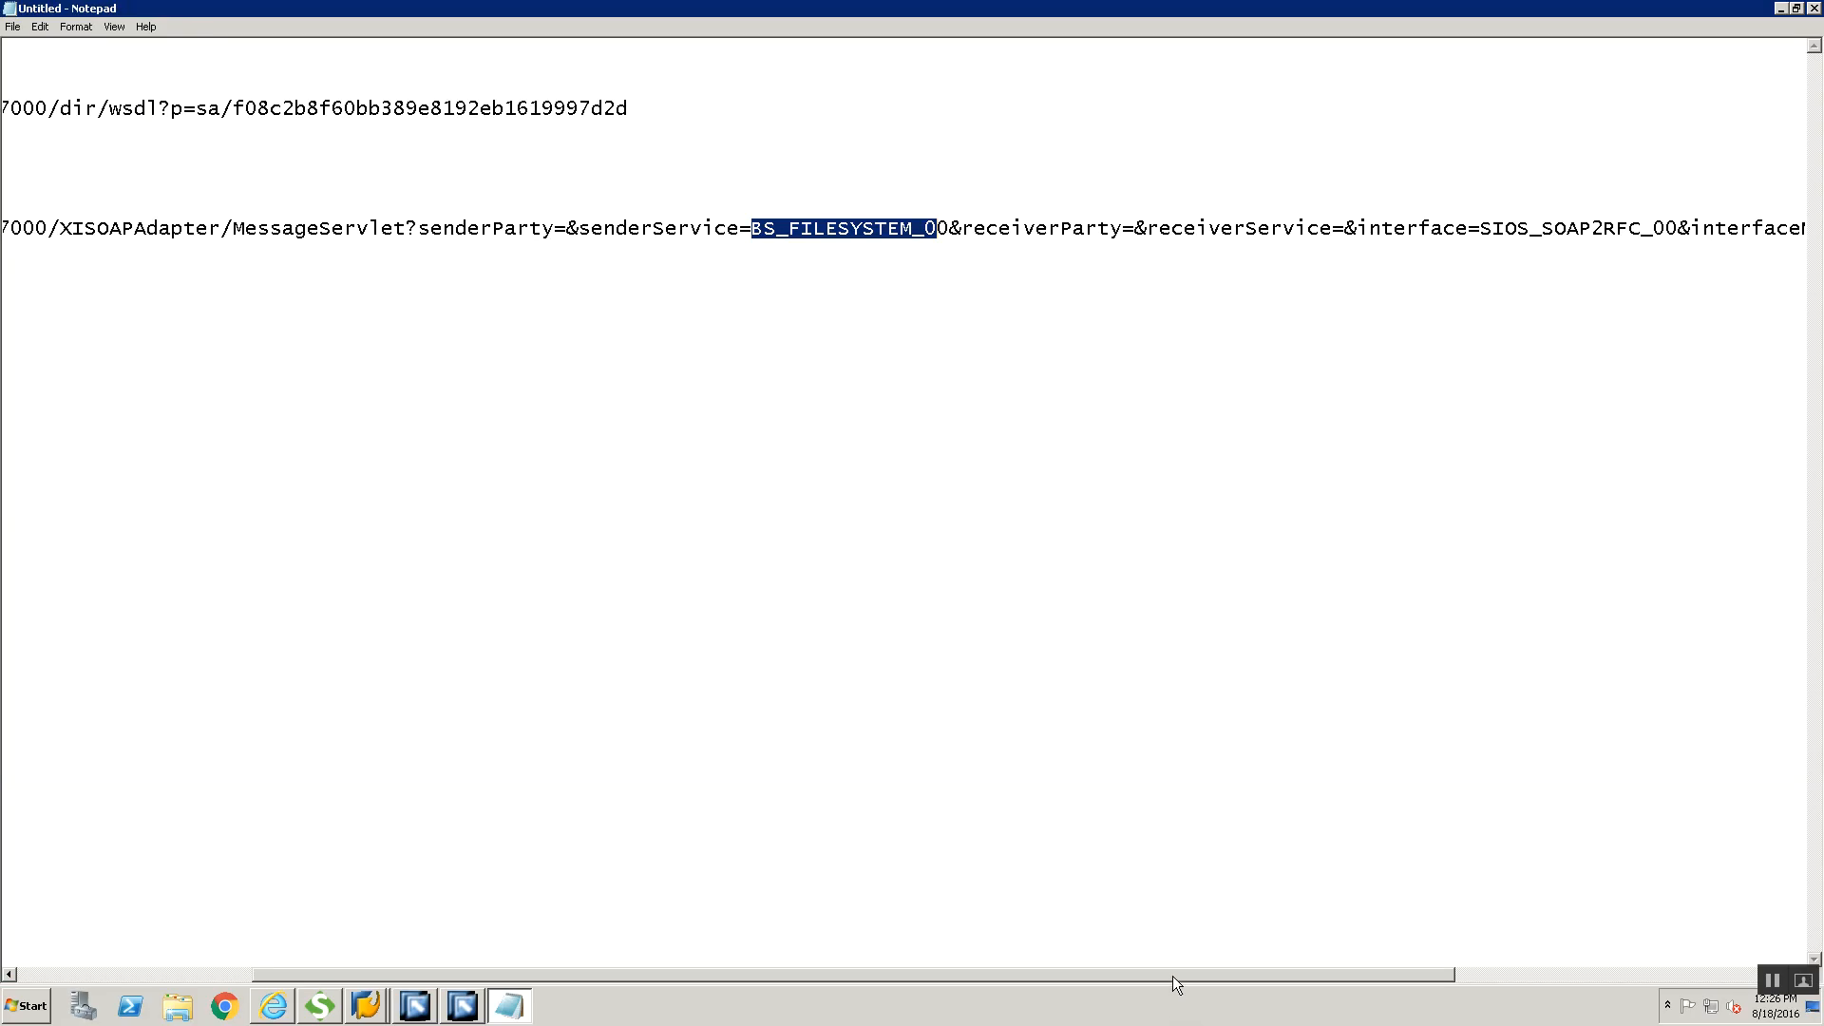
# Compare the interfaceNamespace parameter of the end point URL in Notepad with the sender agreement's namespace in the Integration Builder
pyautogui.moveTo(1172, 976); pyautogui.dragTo(1531, 978)
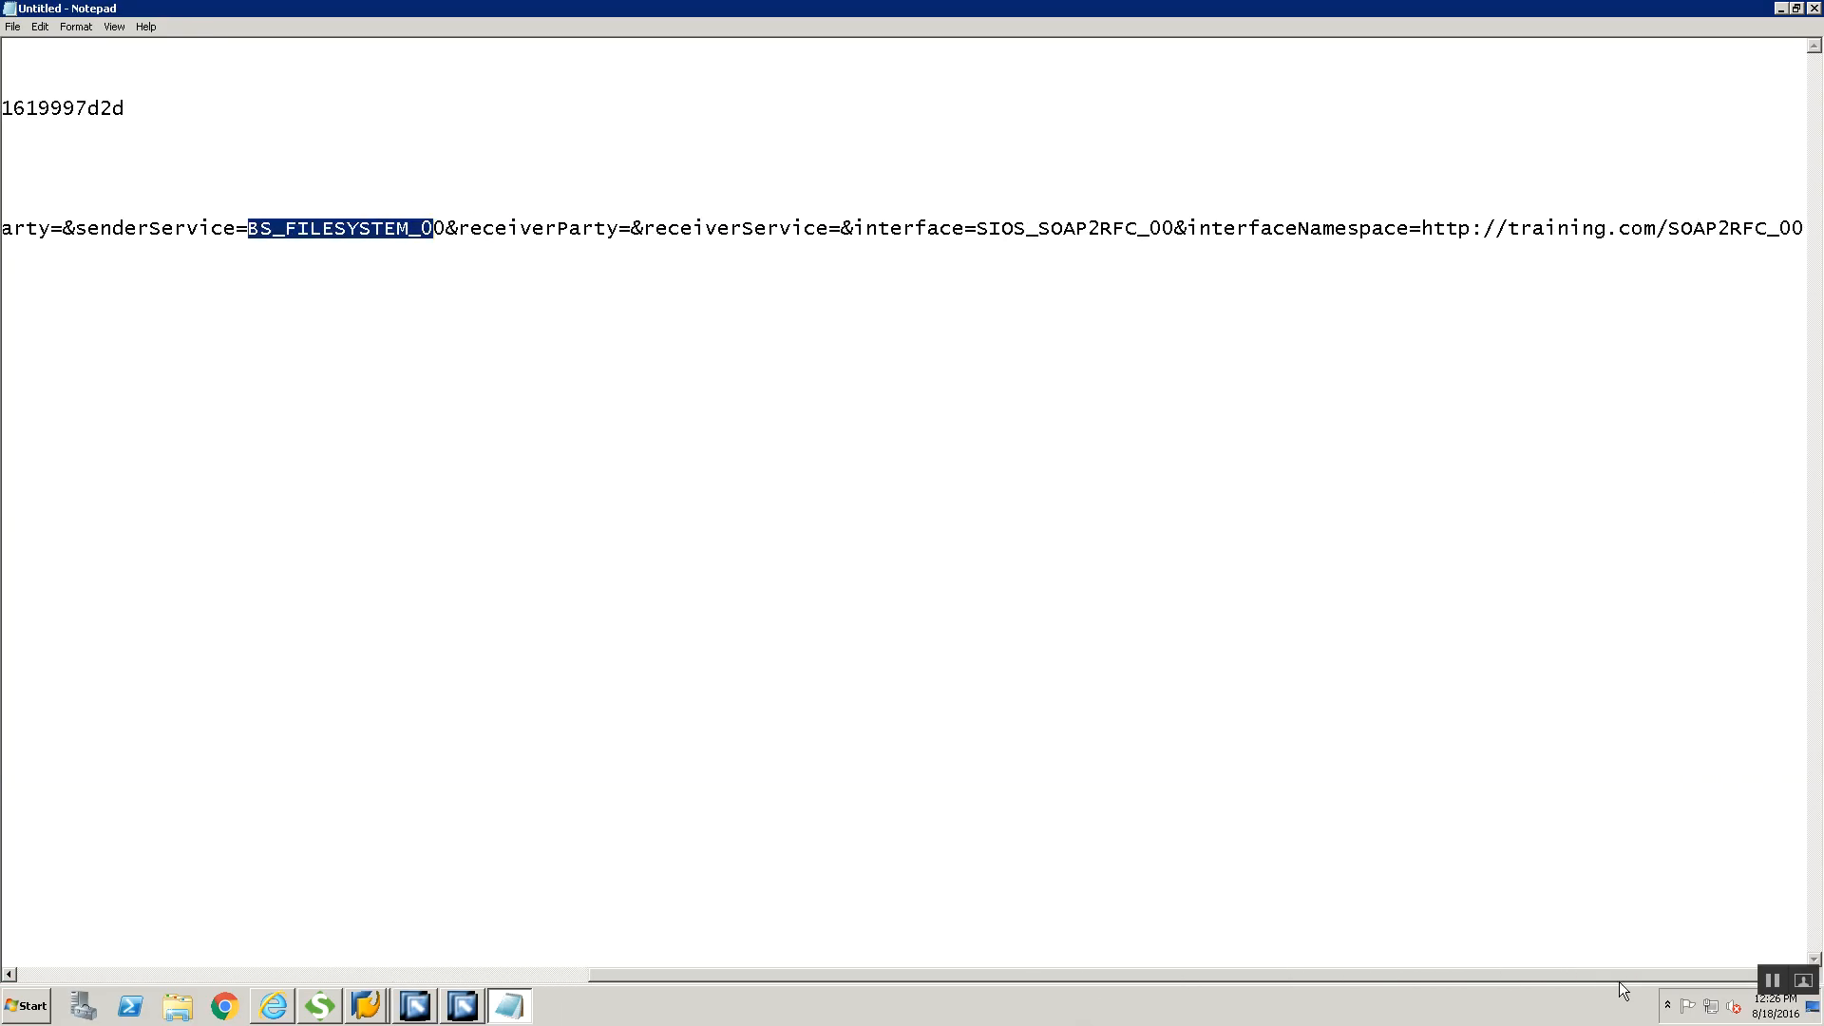
pyautogui.hotkey('alt', 'Tab')
pyautogui.hotkey('alt', 'Tab')
pyautogui.hotkey('alt', 'Tab')
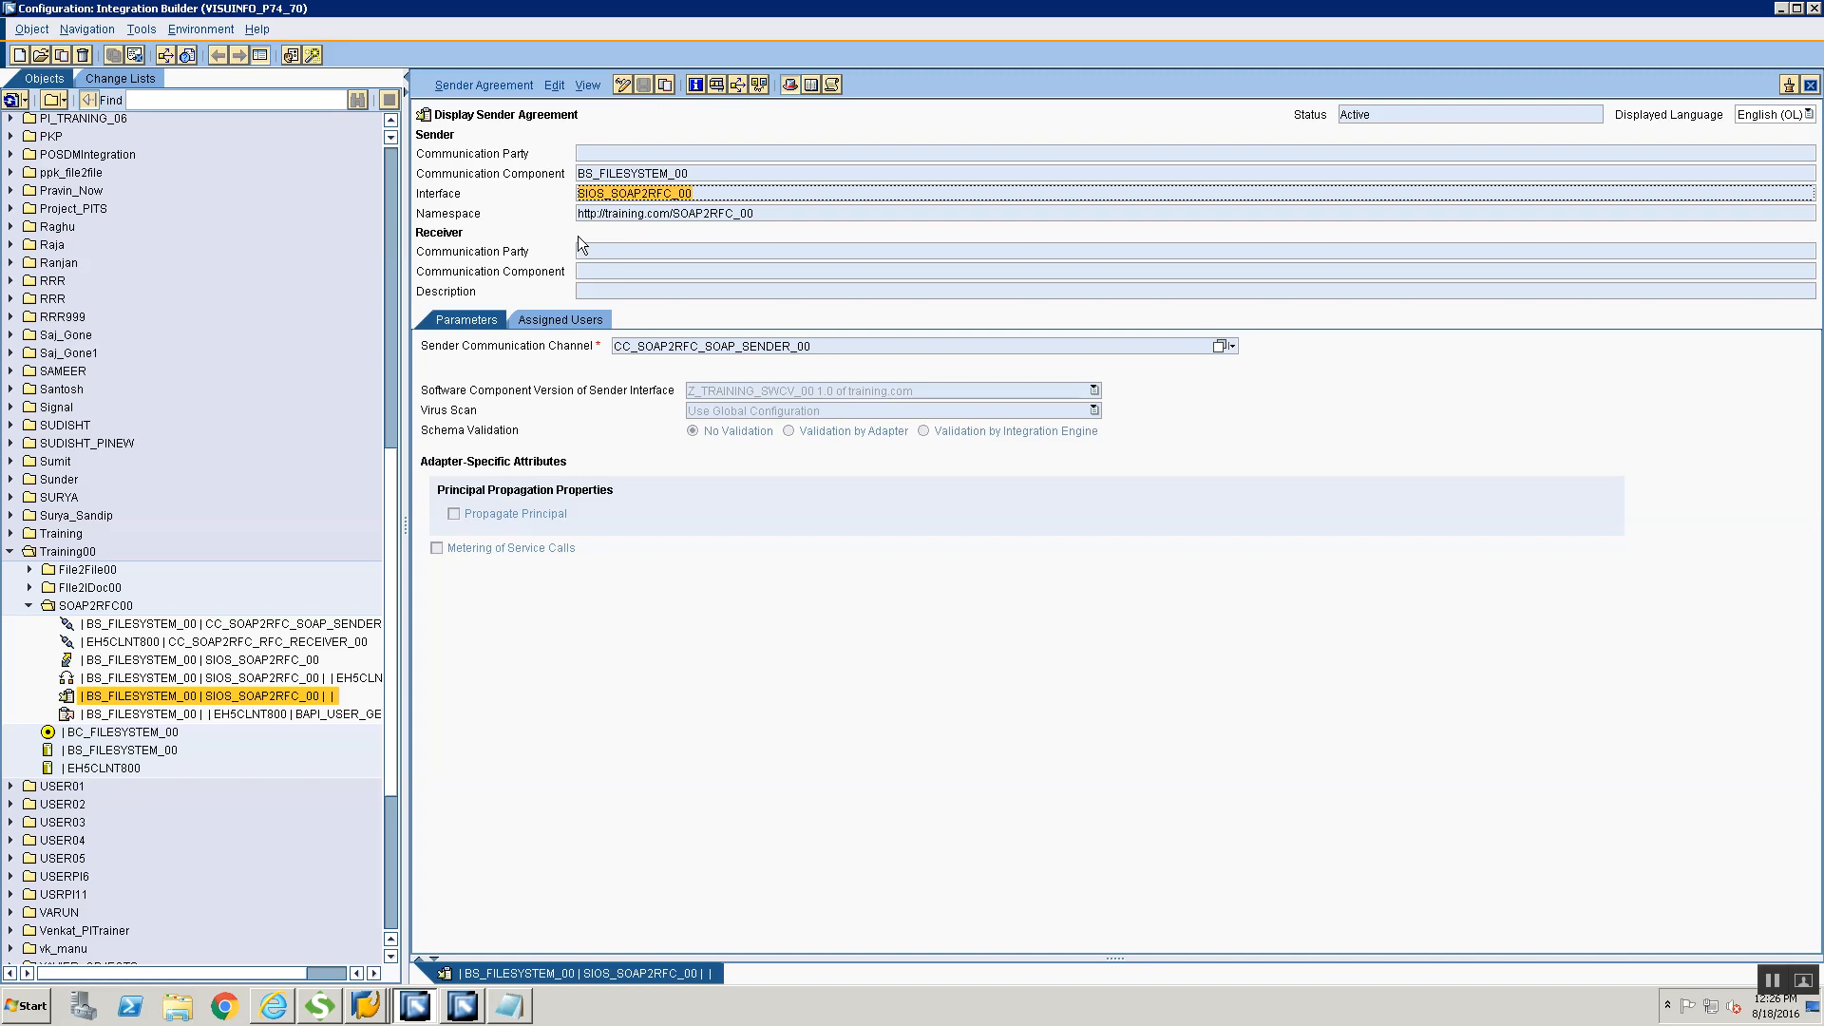
# Switch to the SAP GUI session on P74 and start transaction sxmb_moni
pyautogui.hotkey('alt', 'Tab')
pyautogui.hotkey('alt', 'Tab')
pyautogui.hotkey('alt', 'Tab')
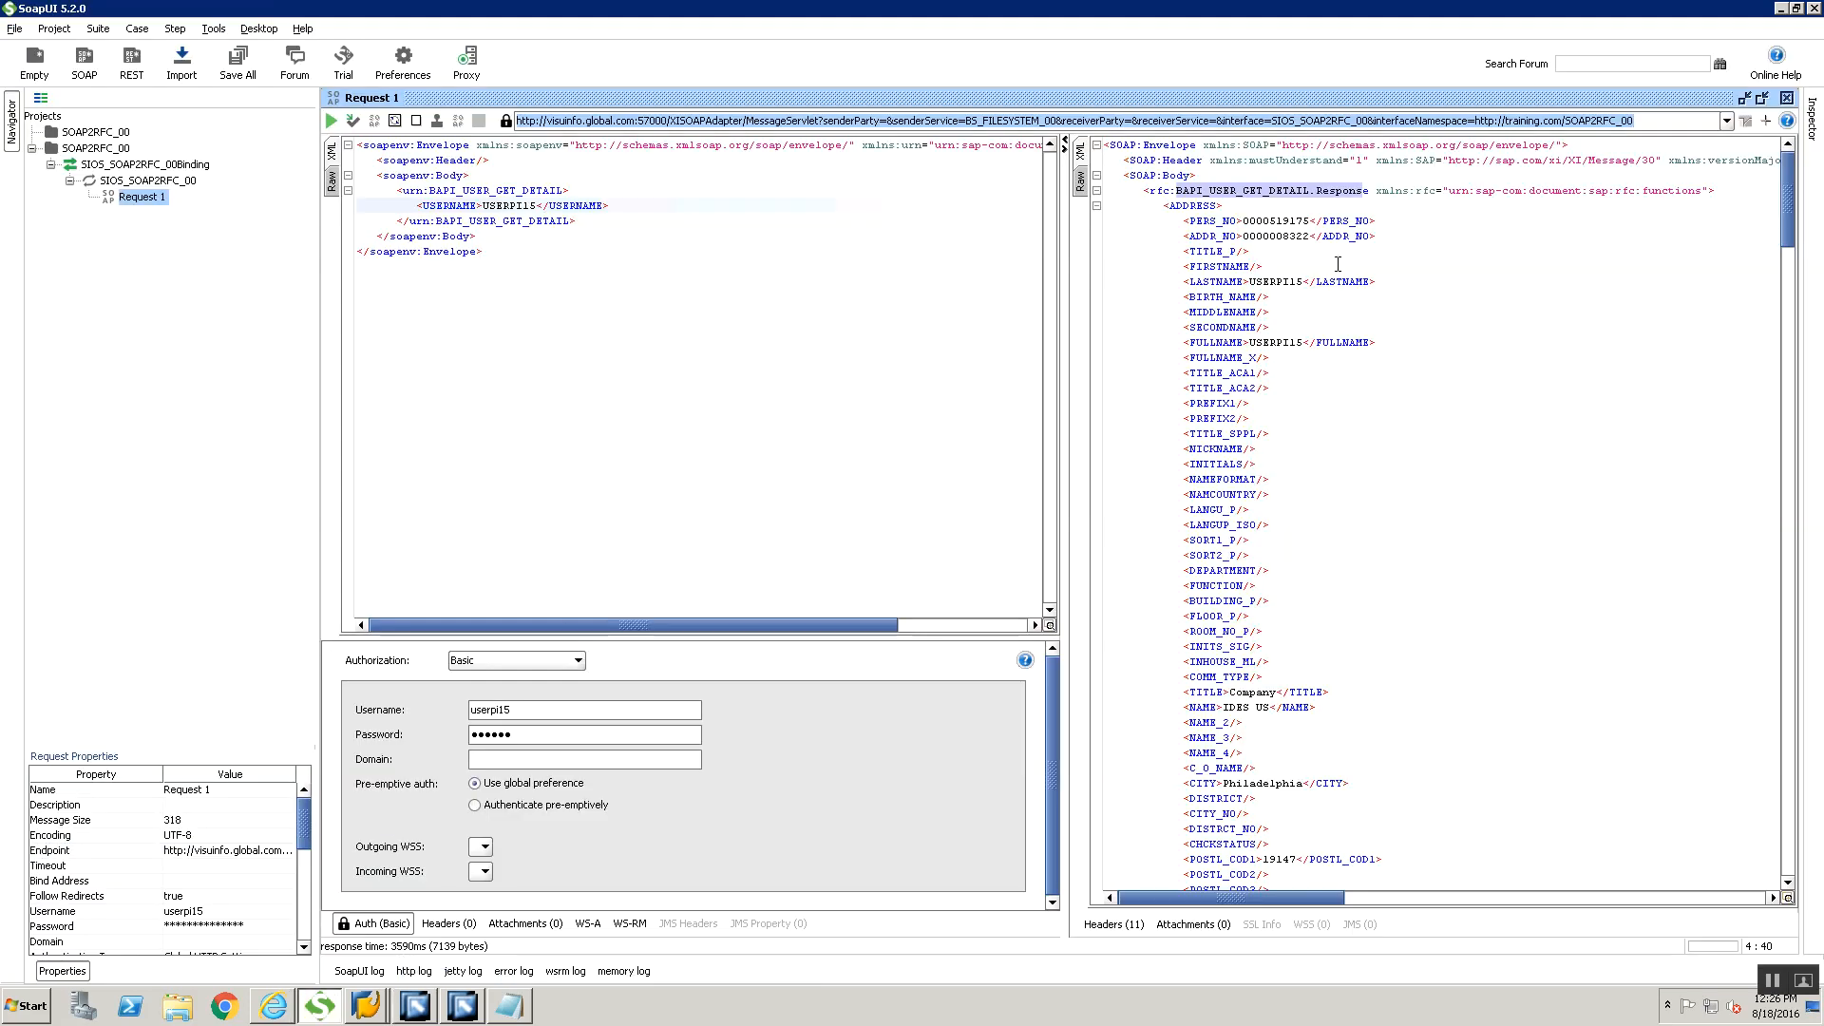
pyautogui.click(365, 1005)
pyautogui.click(387, 970)
pyautogui.write('s')
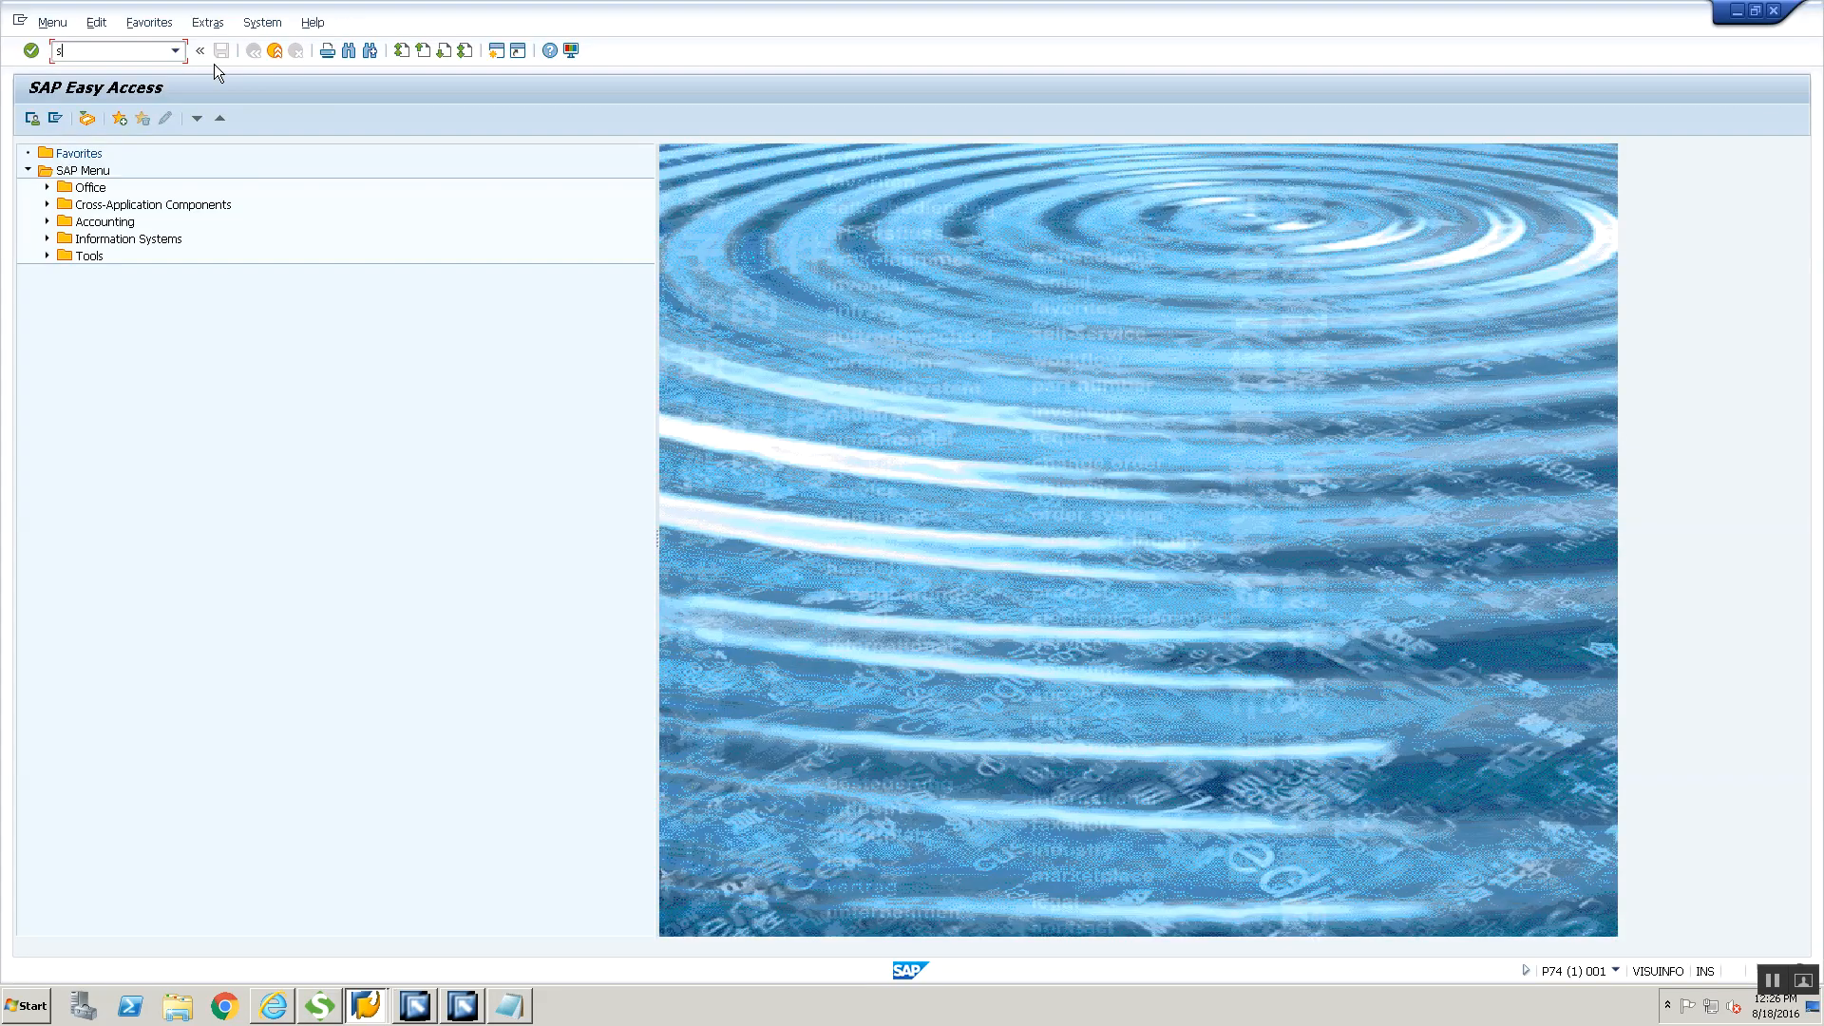
pyautogui.write('xmb_moni')
pyautogui.press('Return')
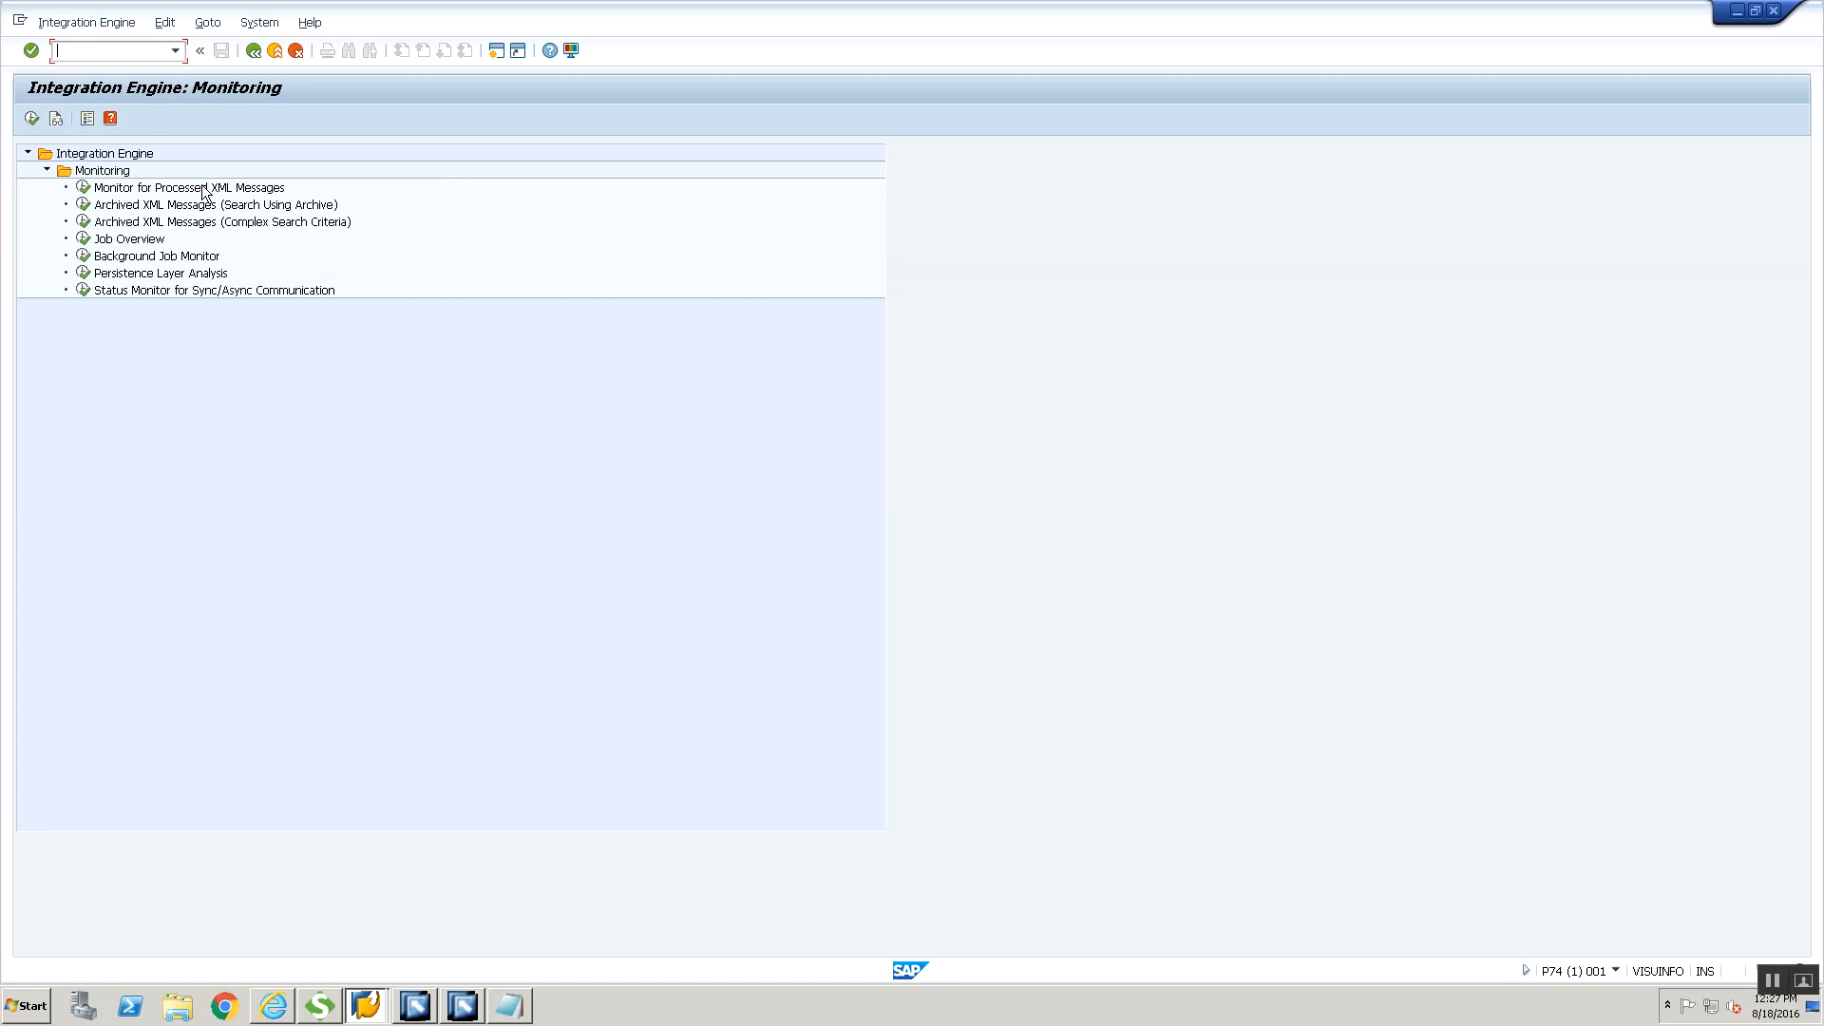
# Run the Monitor for Processed XML Messages with its default criteria and select the two SOAP2RFC messages
pyautogui.doubleClick(203, 189)
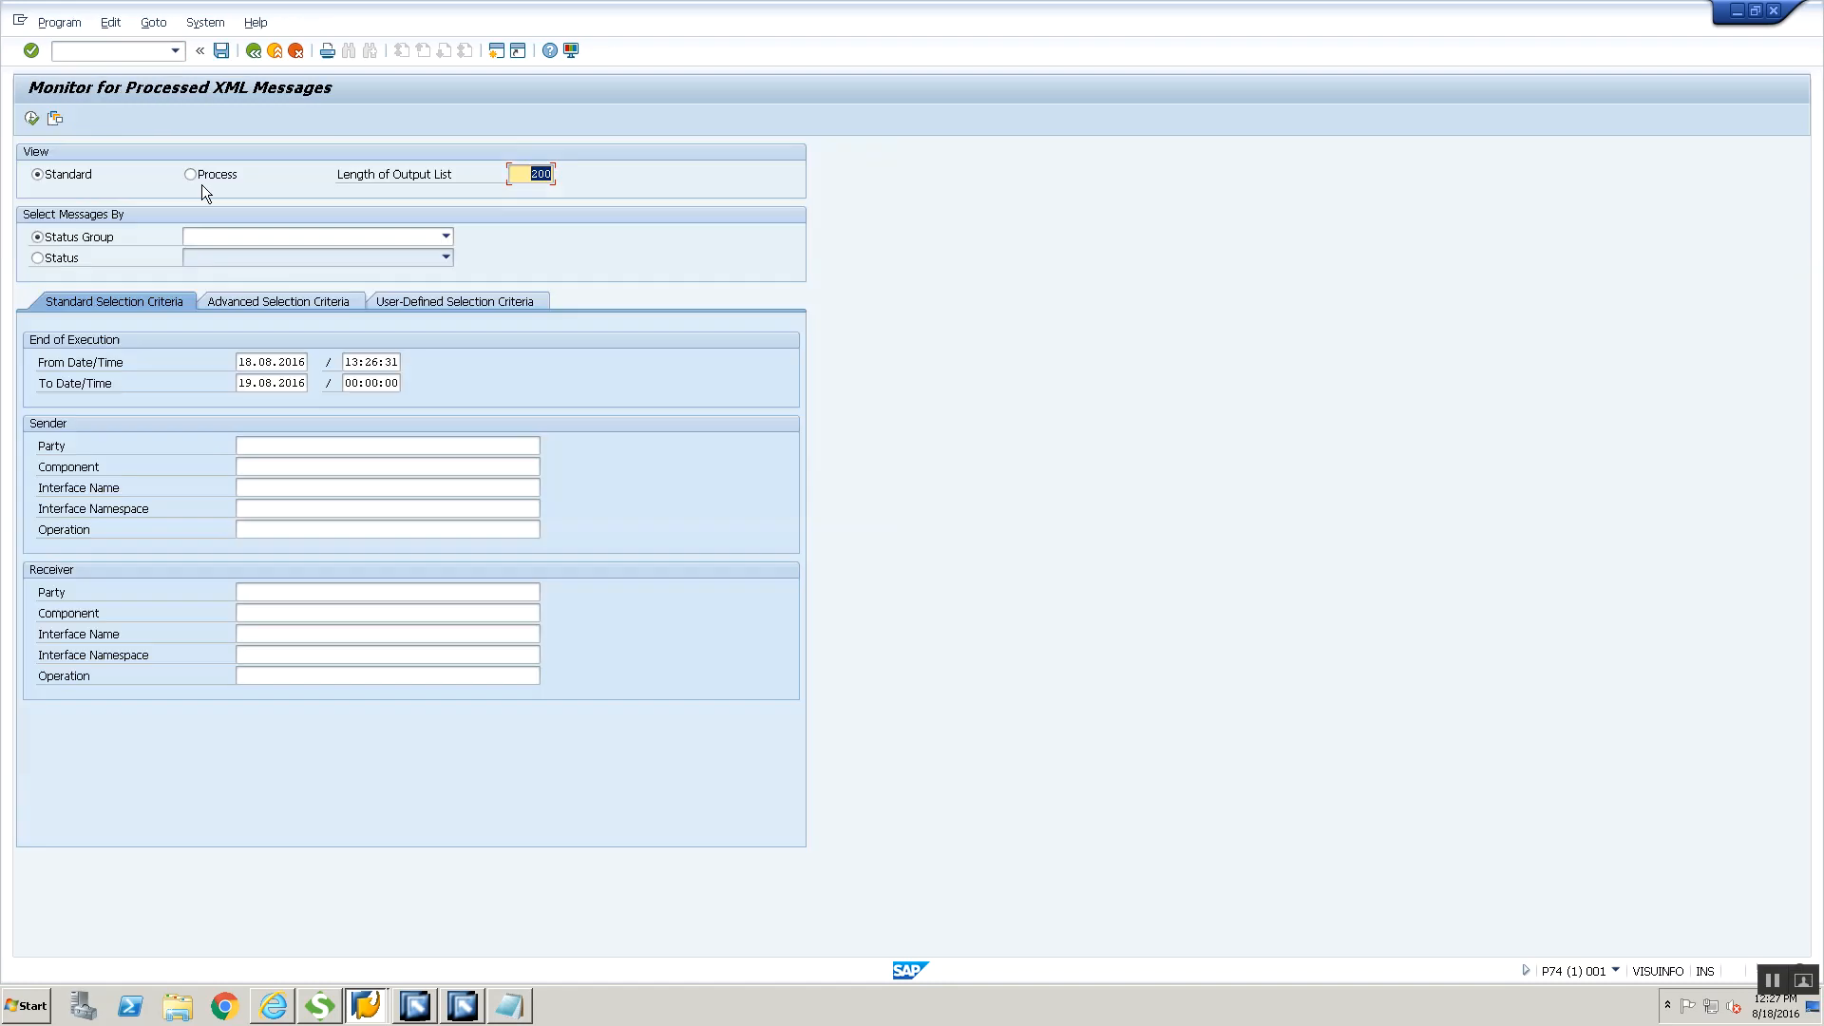
pyautogui.click(32, 120)
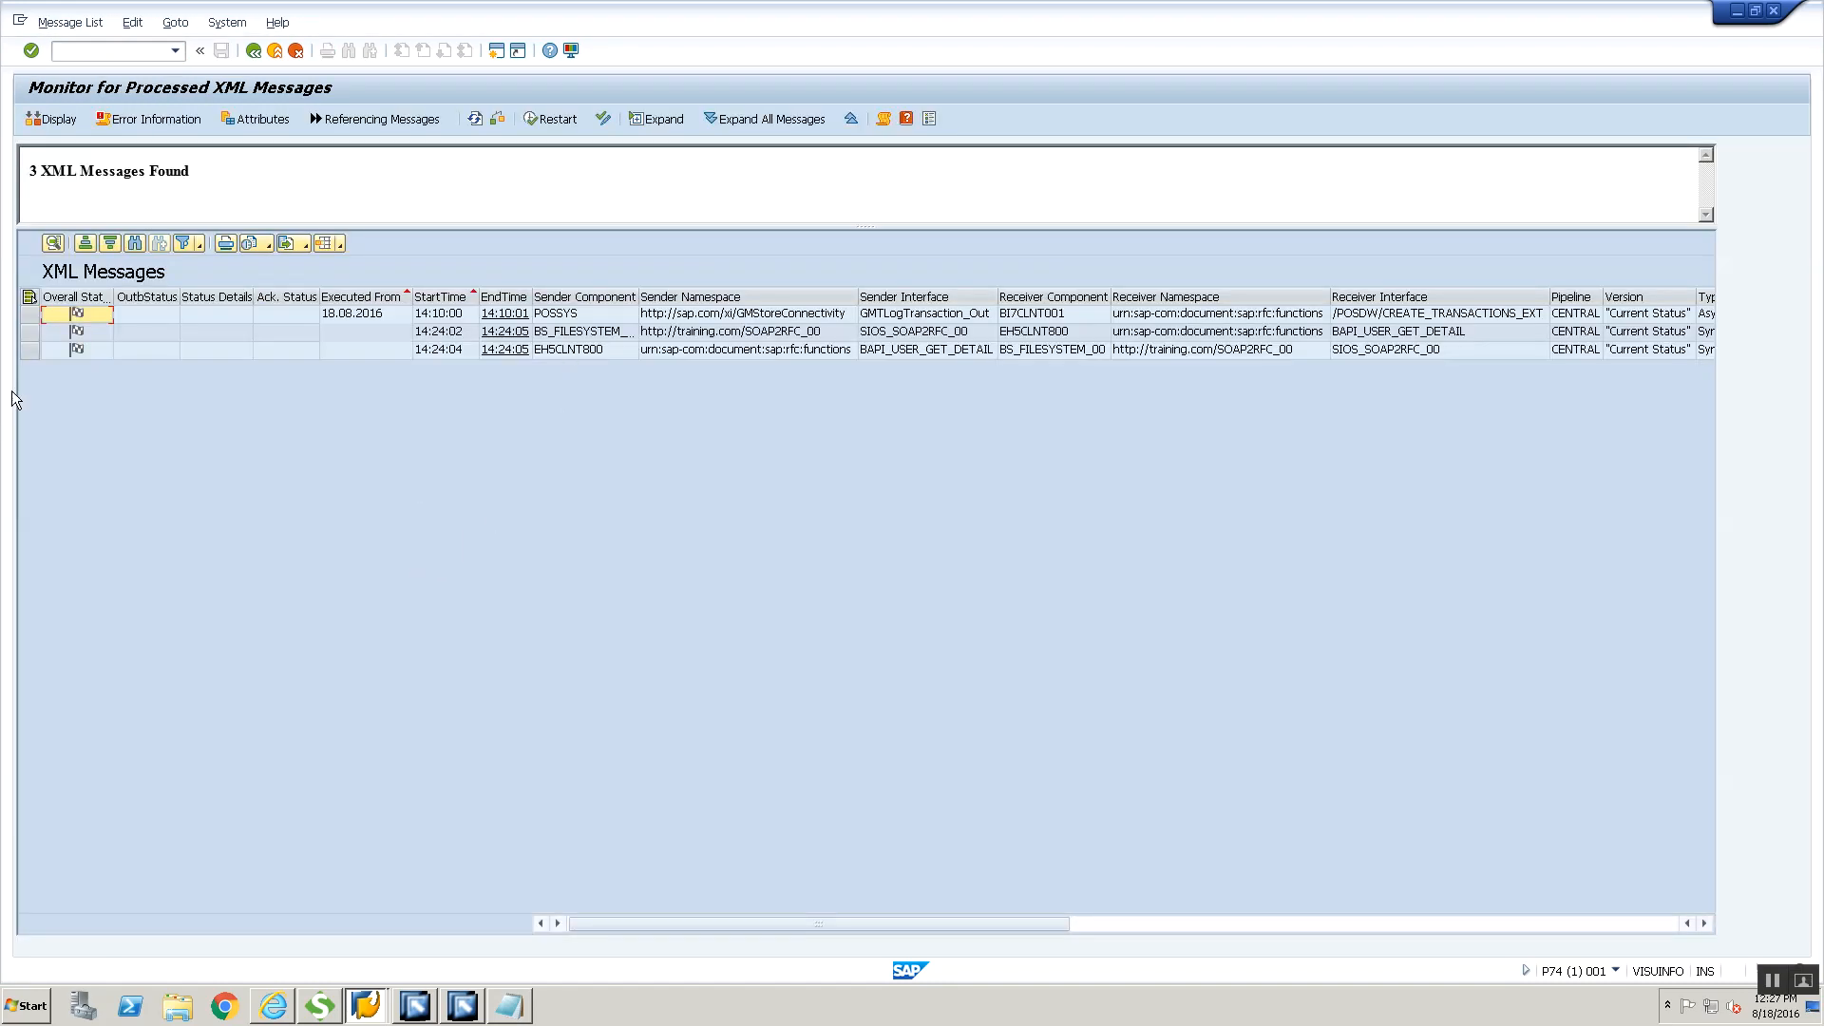
pyautogui.click(30, 332)
pyautogui.keyDown('shift'); pyautogui.click(29, 350); pyautogui.keyUp('shift')
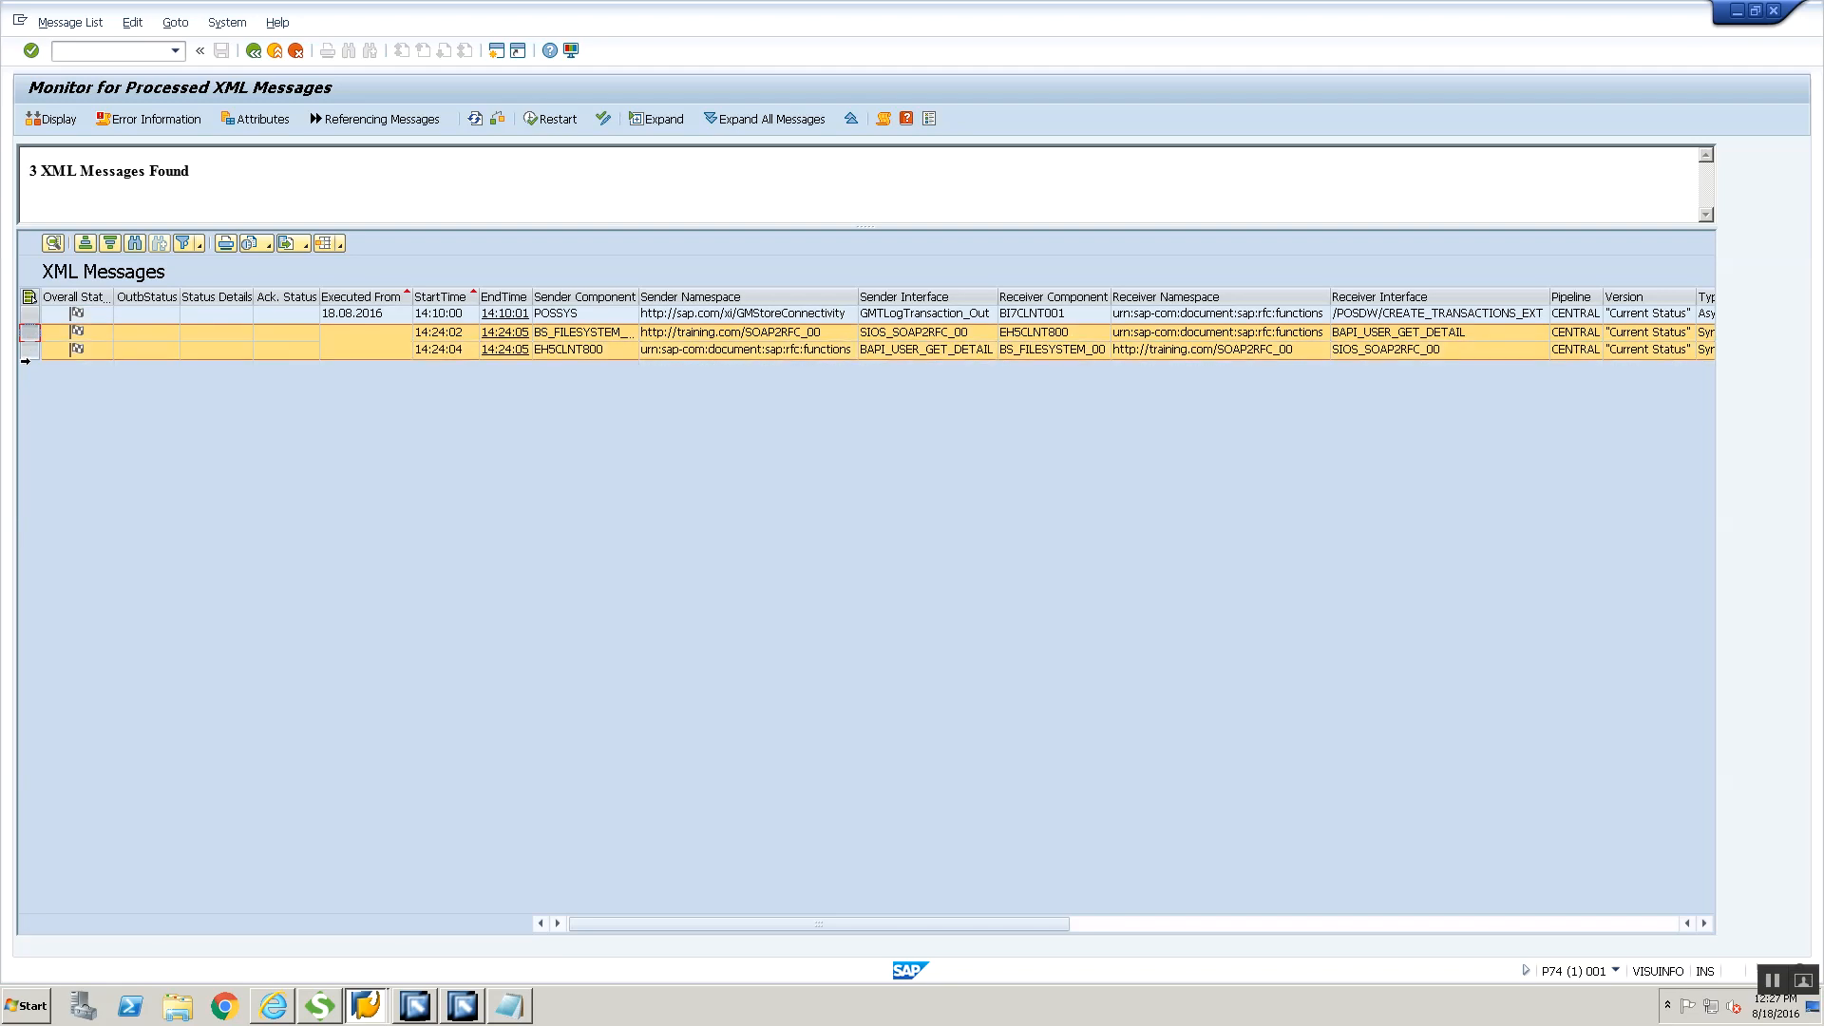
# Examine the sender and receiver components, namespaces and interfaces of the request message sent from BS_FILESYSTEM_00
pyautogui.click(589, 338)
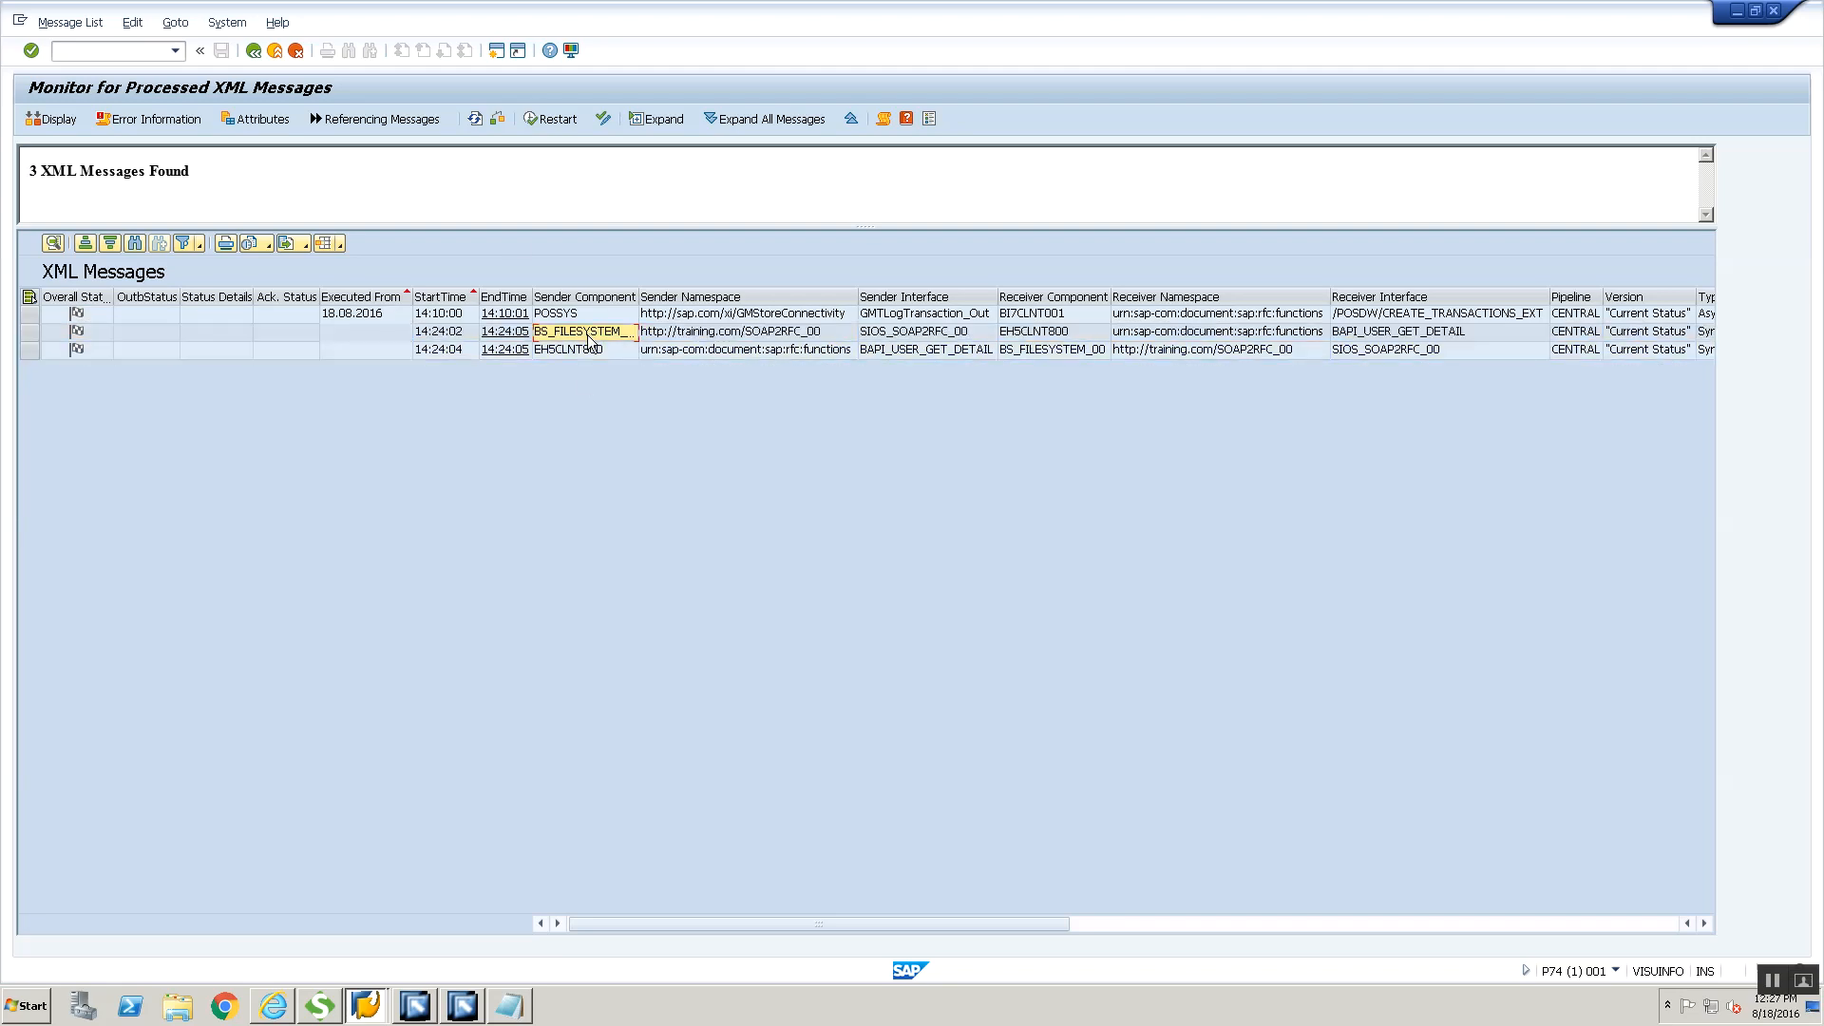
pyautogui.click(582, 352)
pyautogui.click(582, 330)
pyautogui.click(716, 338)
pyautogui.press('Right')
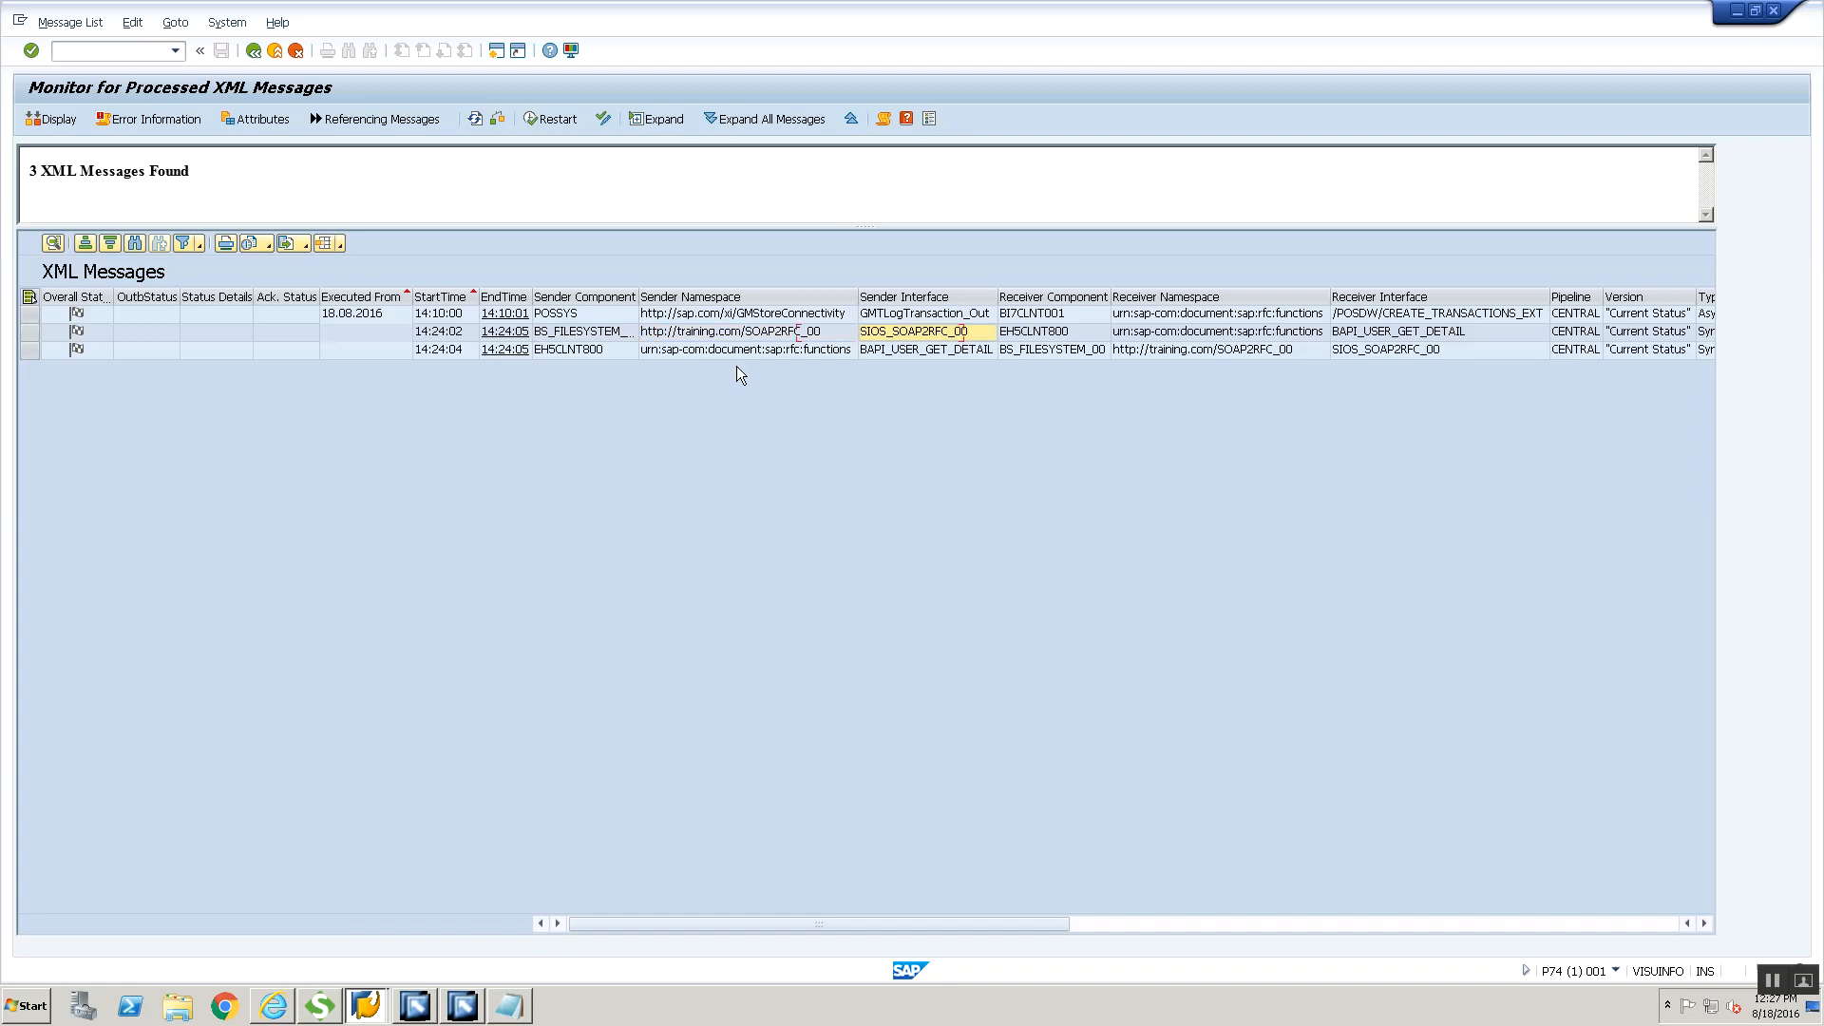
pyautogui.press('Right')
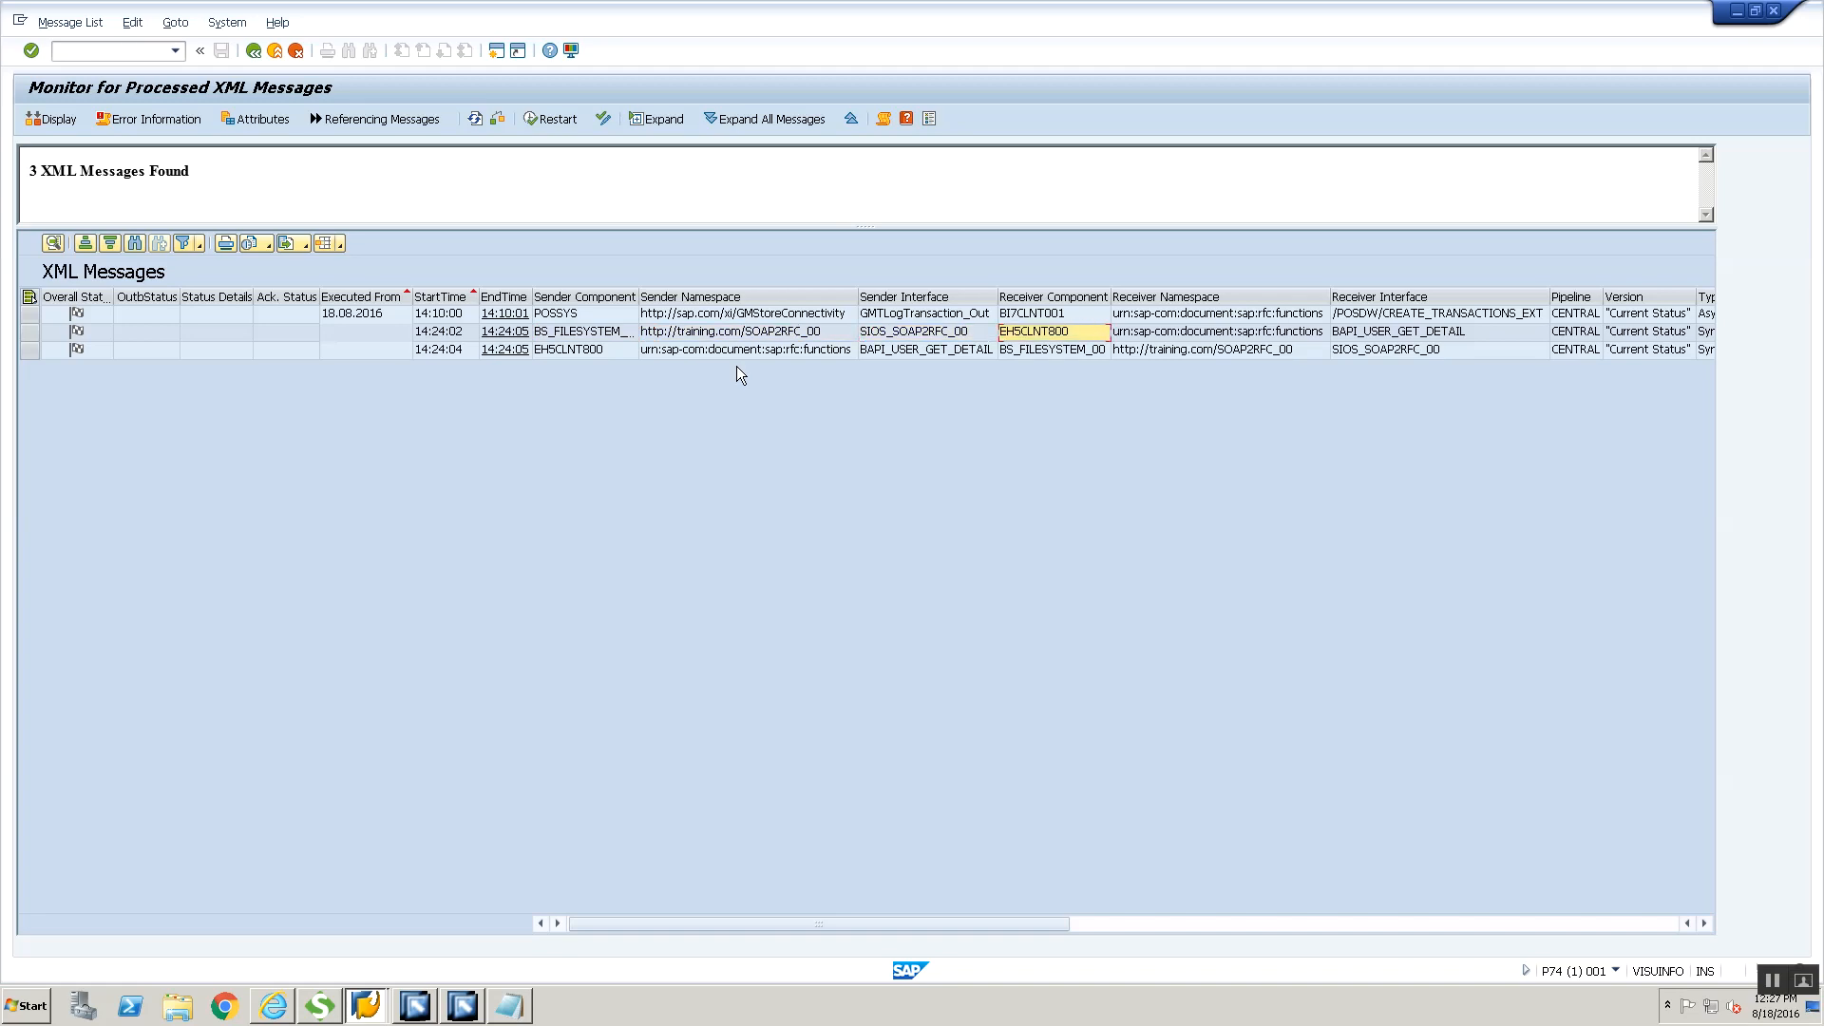
pyautogui.press('Right')
pyautogui.press('Right')
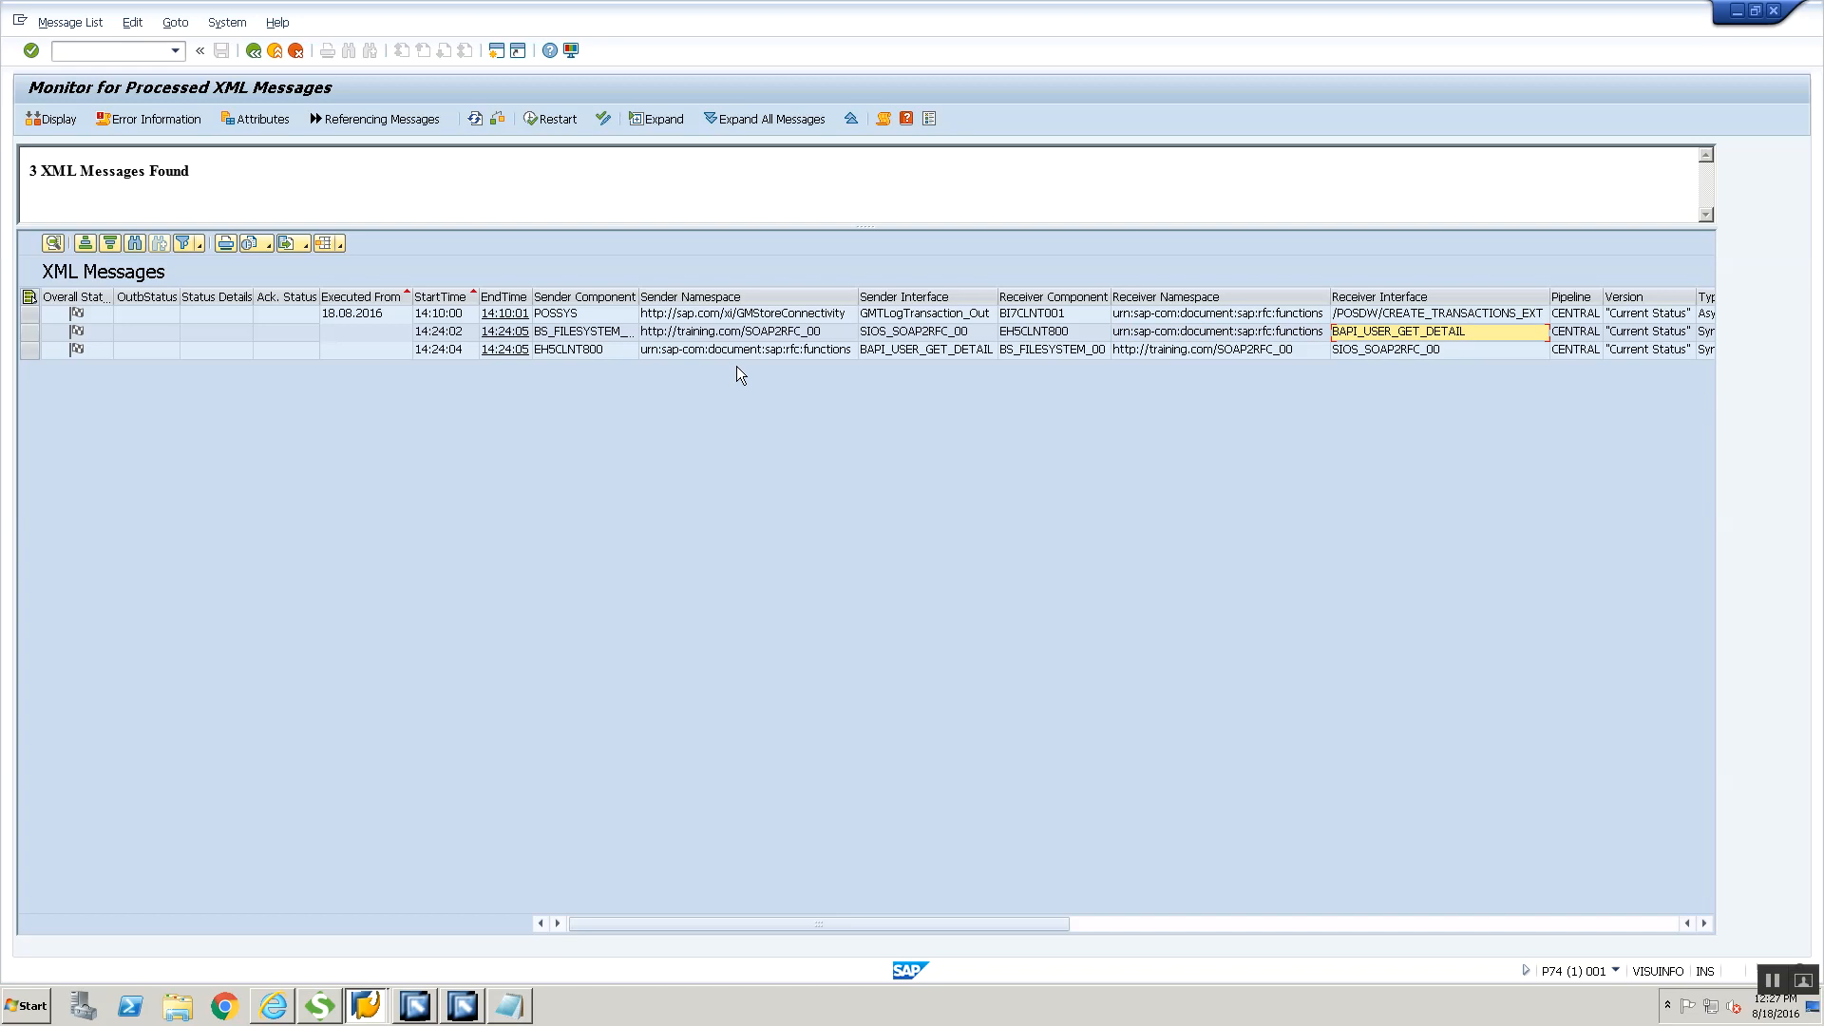
pyautogui.press('Left')
pyautogui.press('Right')
# Examine the sender details of the EH5CLNT800 response message and widen the Sender Interface column
pyautogui.click(613, 350)
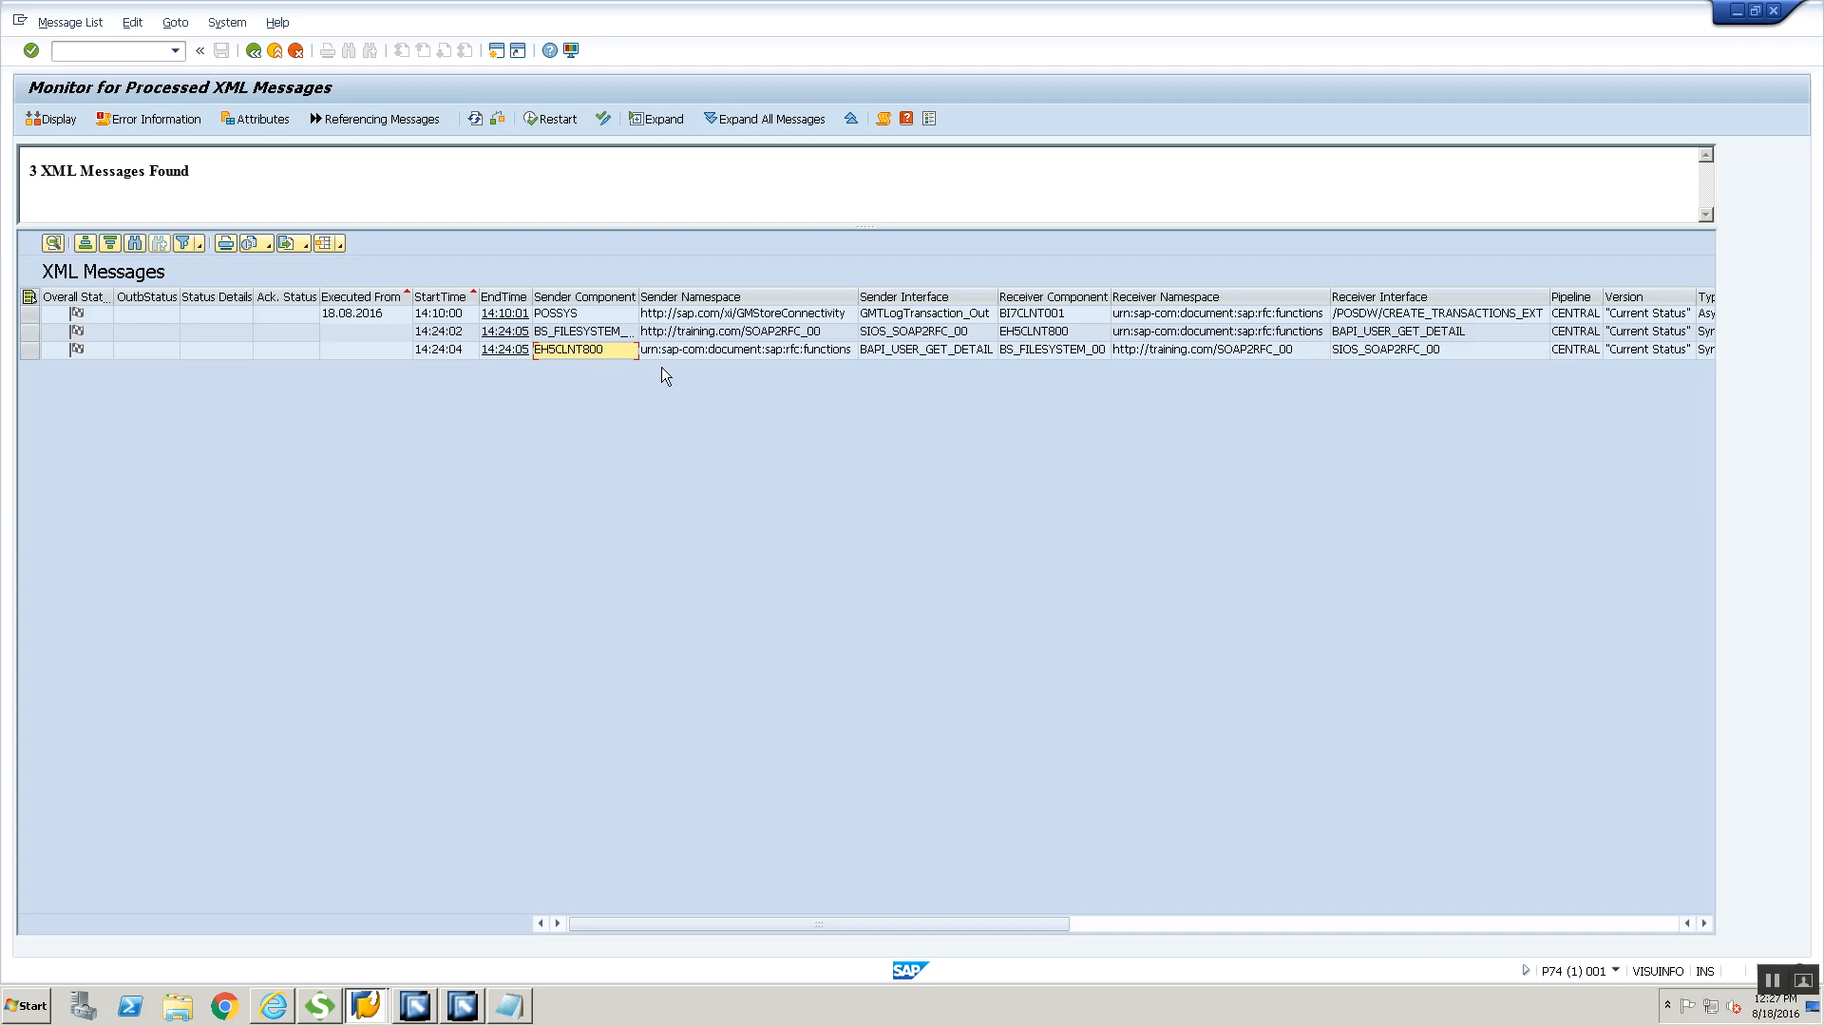
pyautogui.press('Right')
pyautogui.press('Right')
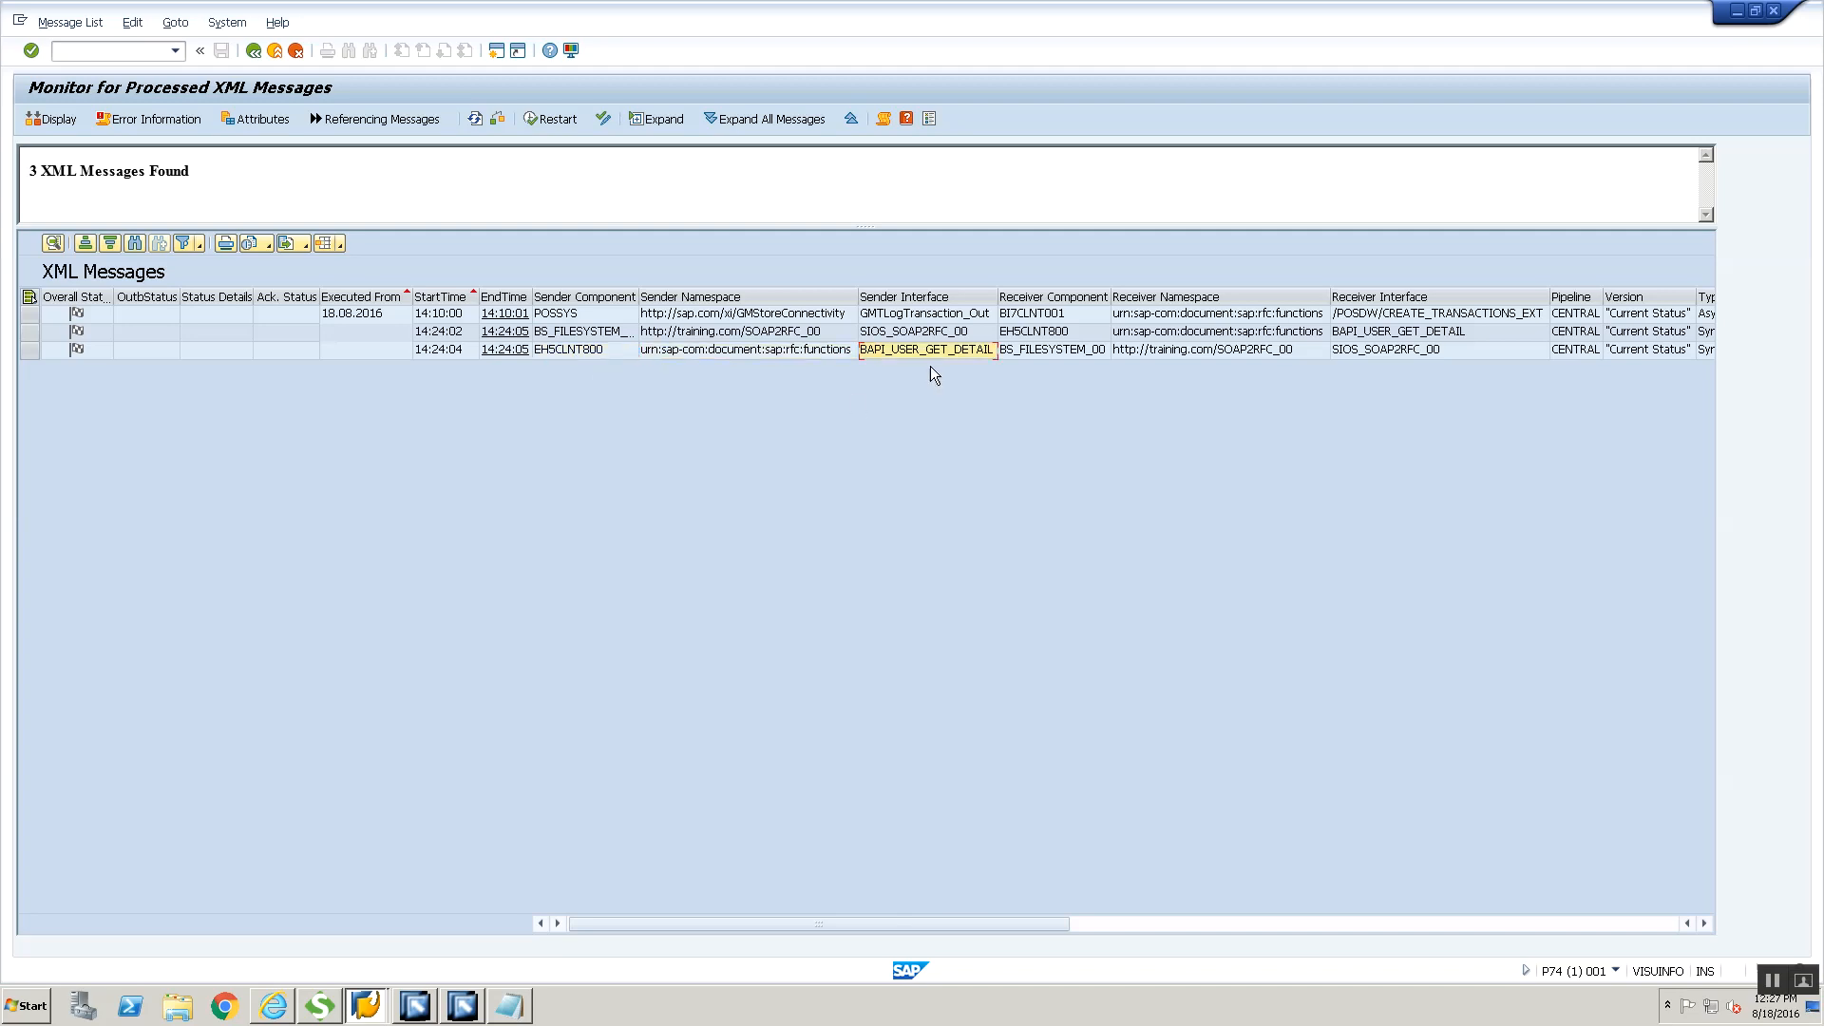
pyautogui.moveTo(997, 297); pyautogui.dragTo(1129, 303)
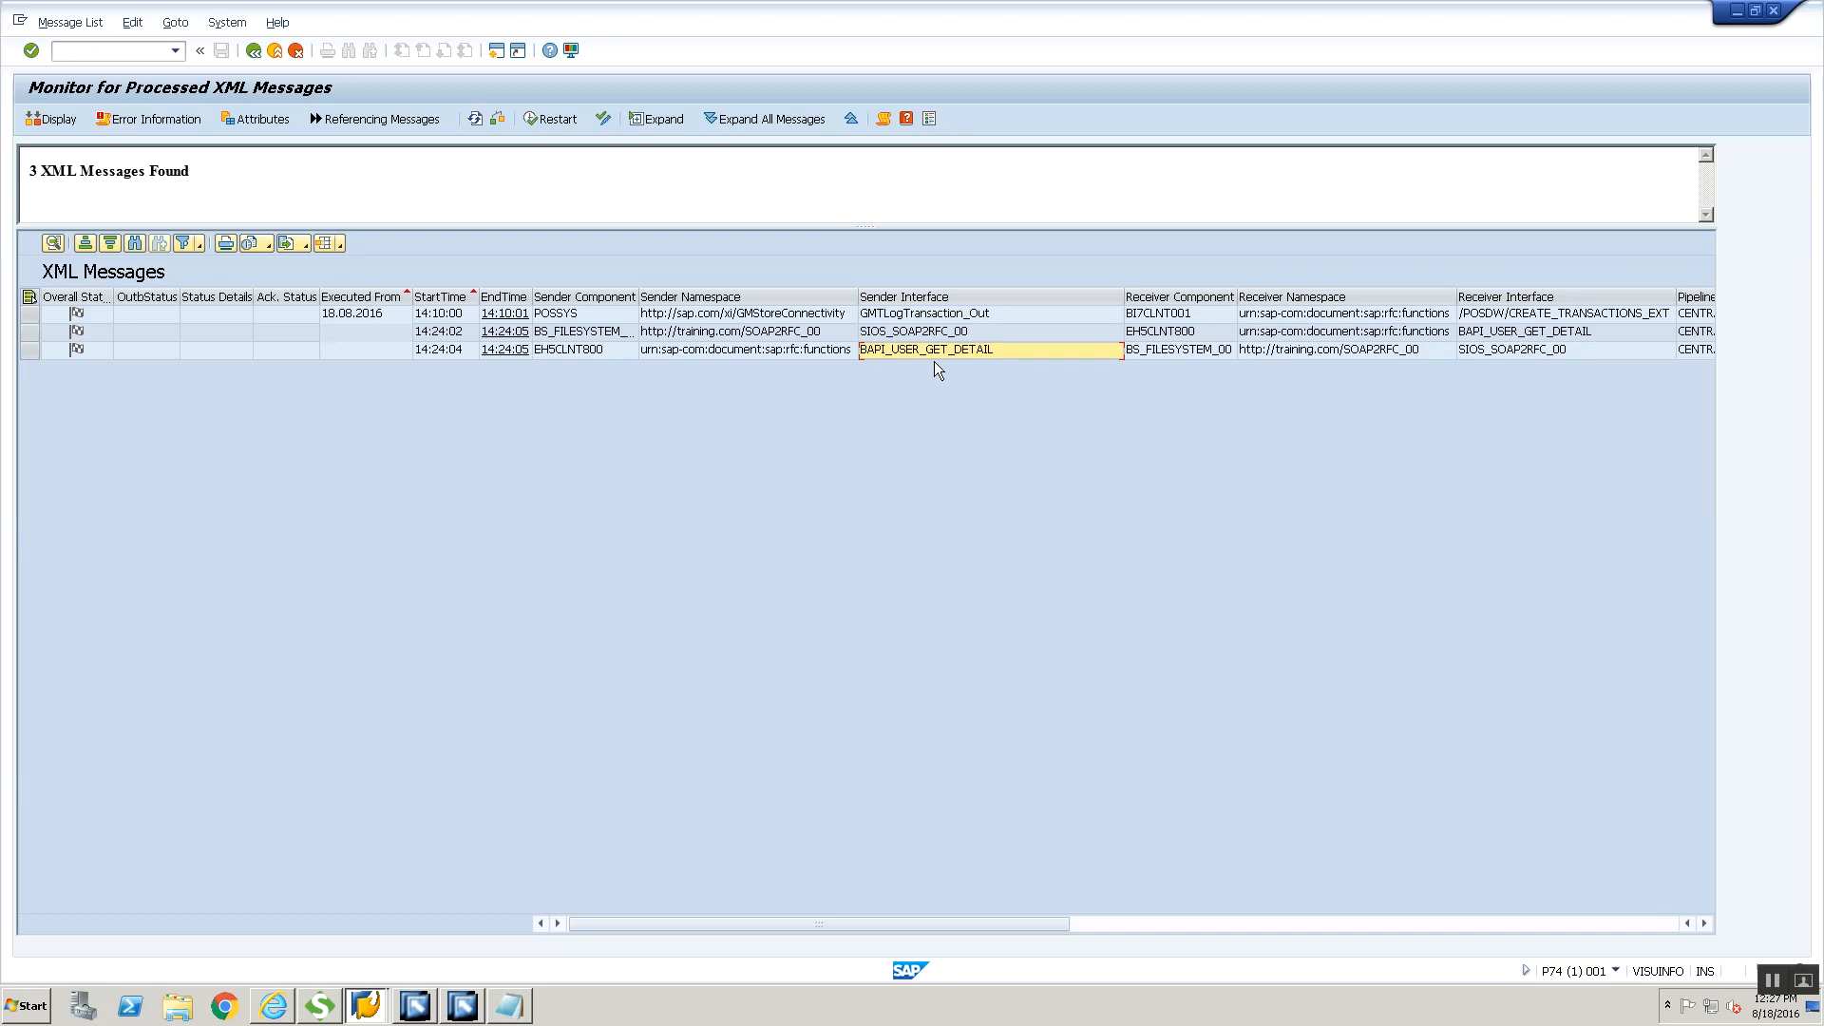
# Examine the response message's receiver details, type and quality of service, and its original and request message IDs
pyautogui.press('Right')
pyautogui.press('Right')
pyautogui.press('Right')
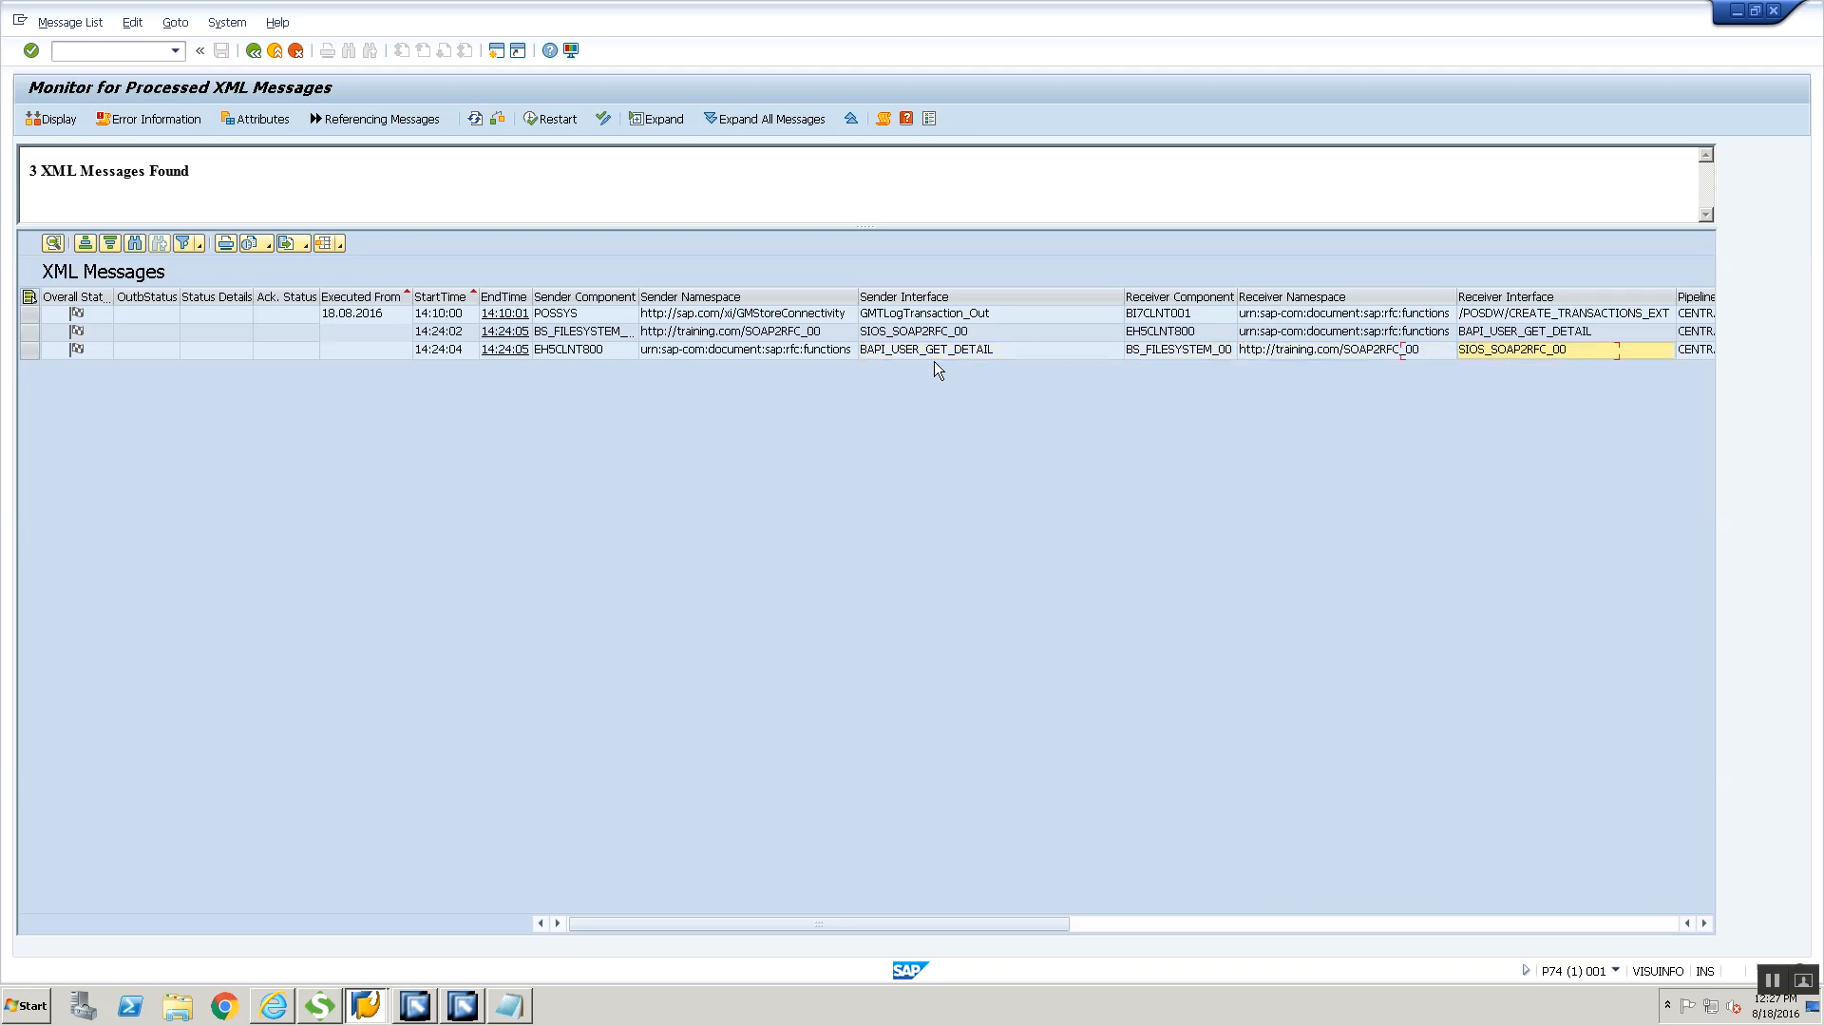
pyautogui.press('Right')
pyautogui.press('Right')
pyautogui.press('Right')
pyautogui.press('Right')
pyautogui.press('Right')
pyautogui.press('Right')
pyautogui.press('Right')
pyautogui.press('Right')
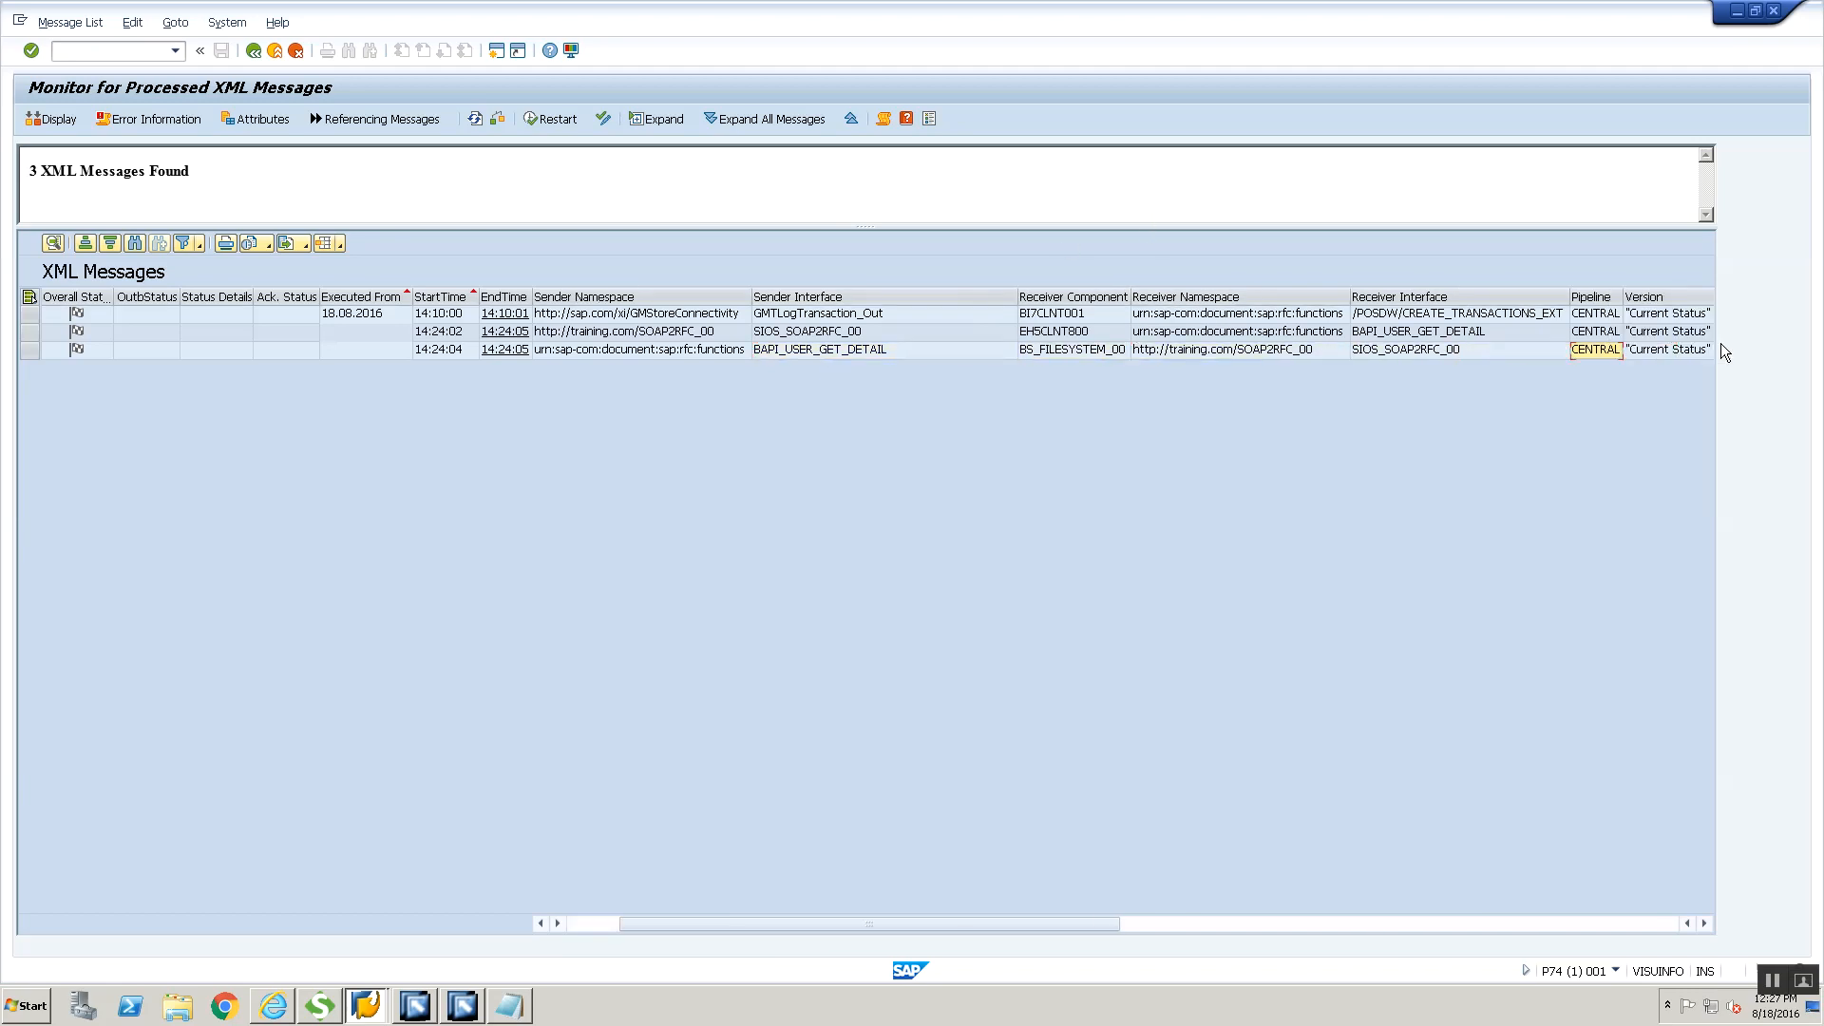
pyautogui.press('Right')
pyautogui.press('Right')
pyautogui.press('Right')
pyautogui.press('Right')
pyautogui.press('Right')
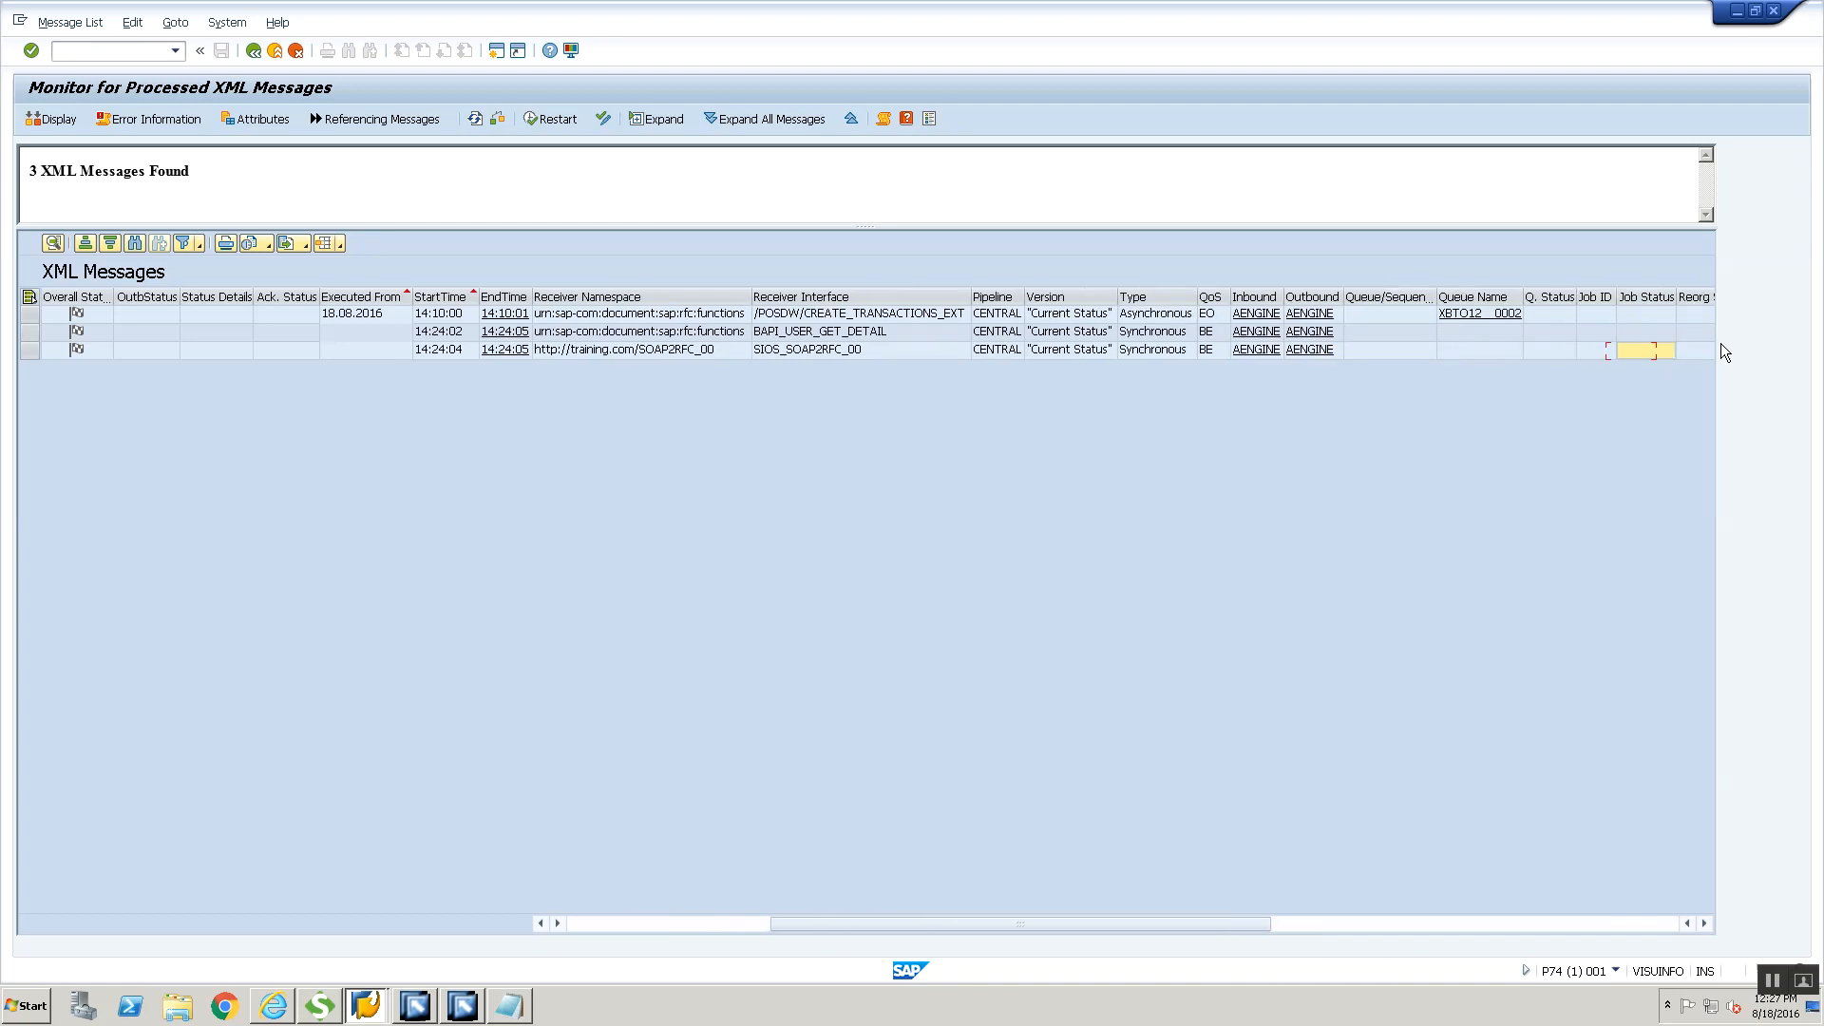
pyautogui.press('Up')
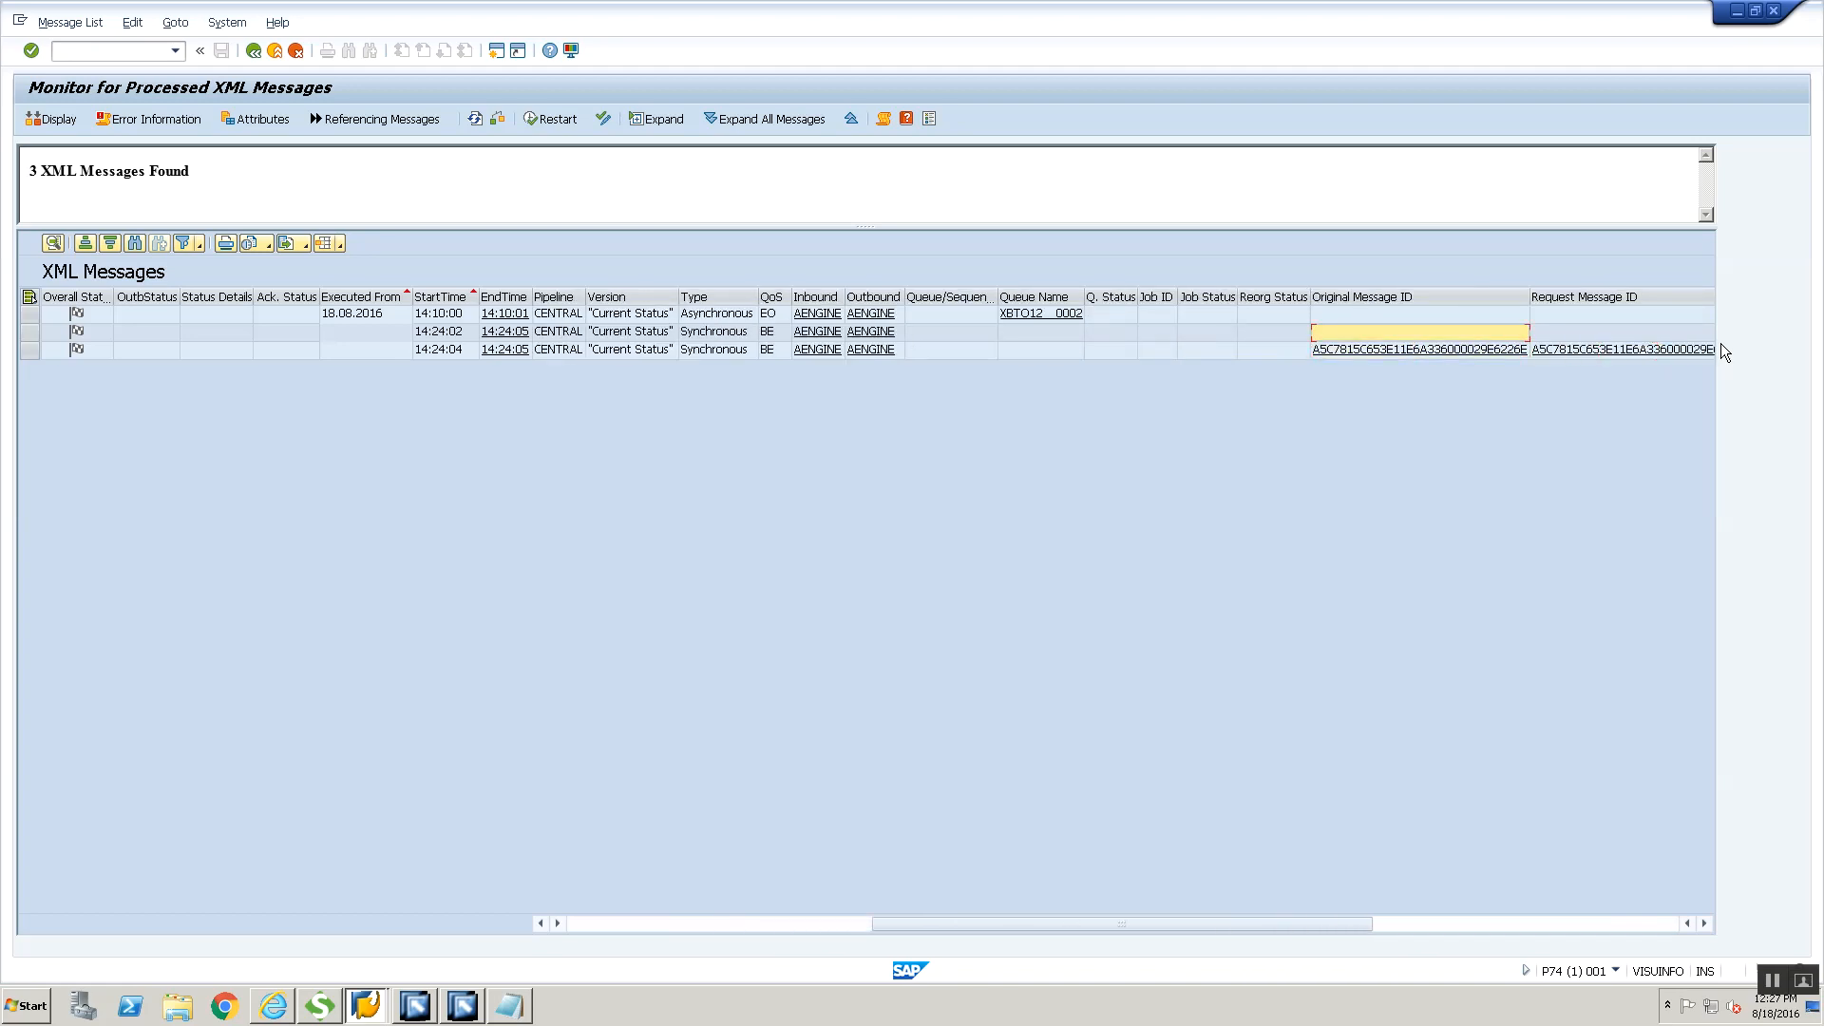
pyautogui.press('Left')
pyautogui.press('Right')
pyautogui.press('Down')
pyautogui.press('Right')
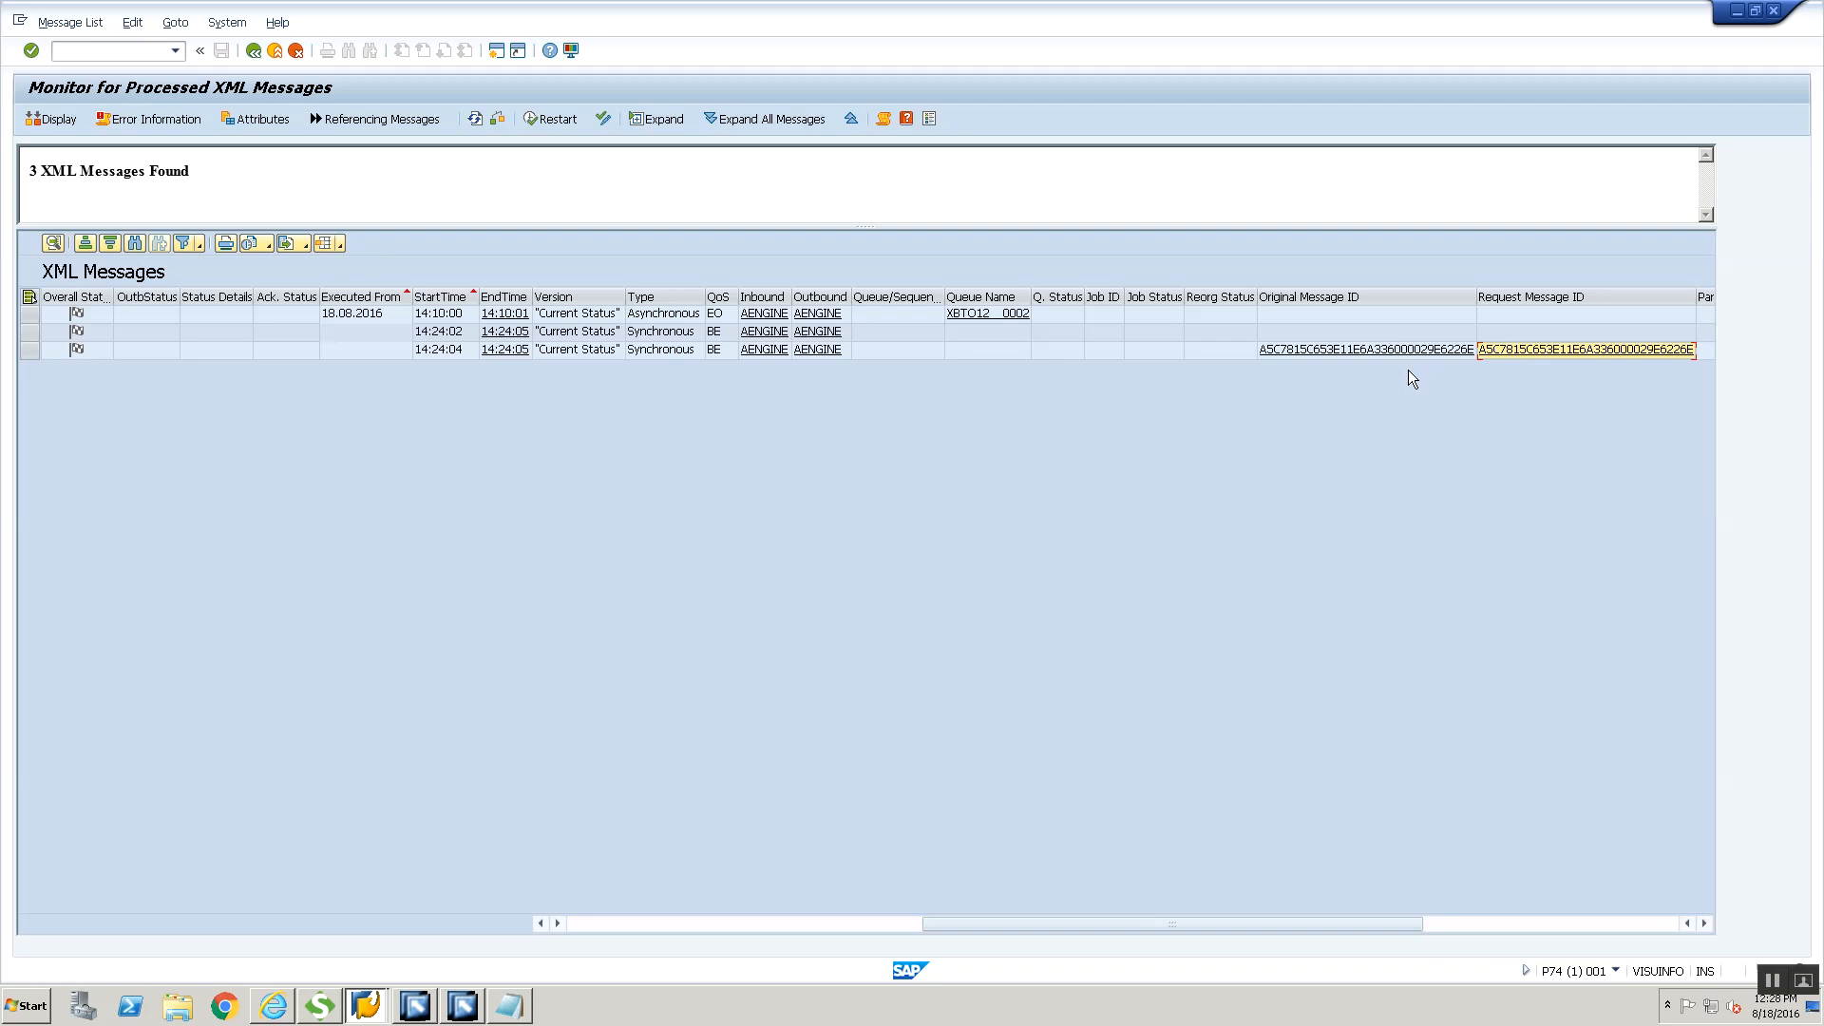
# Open the response message from EH5CLNT800, review its BAPI_USER_GET_DETAIL payload and return to the message list
pyautogui.press('Left')
pyautogui.press('Left')
pyautogui.press('Left')
pyautogui.press('Left')
pyautogui.press('Left')
pyautogui.press('Left')
pyautogui.press('Left')
pyautogui.press('Left')
pyautogui.press('Left')
pyautogui.press('Left')
pyautogui.press('Left')
pyautogui.press('Left')
pyautogui.press('Left')
pyautogui.press('Left')
pyautogui.press('Left')
pyautogui.press('Left')
pyautogui.press('Left')
pyautogui.press('Left')
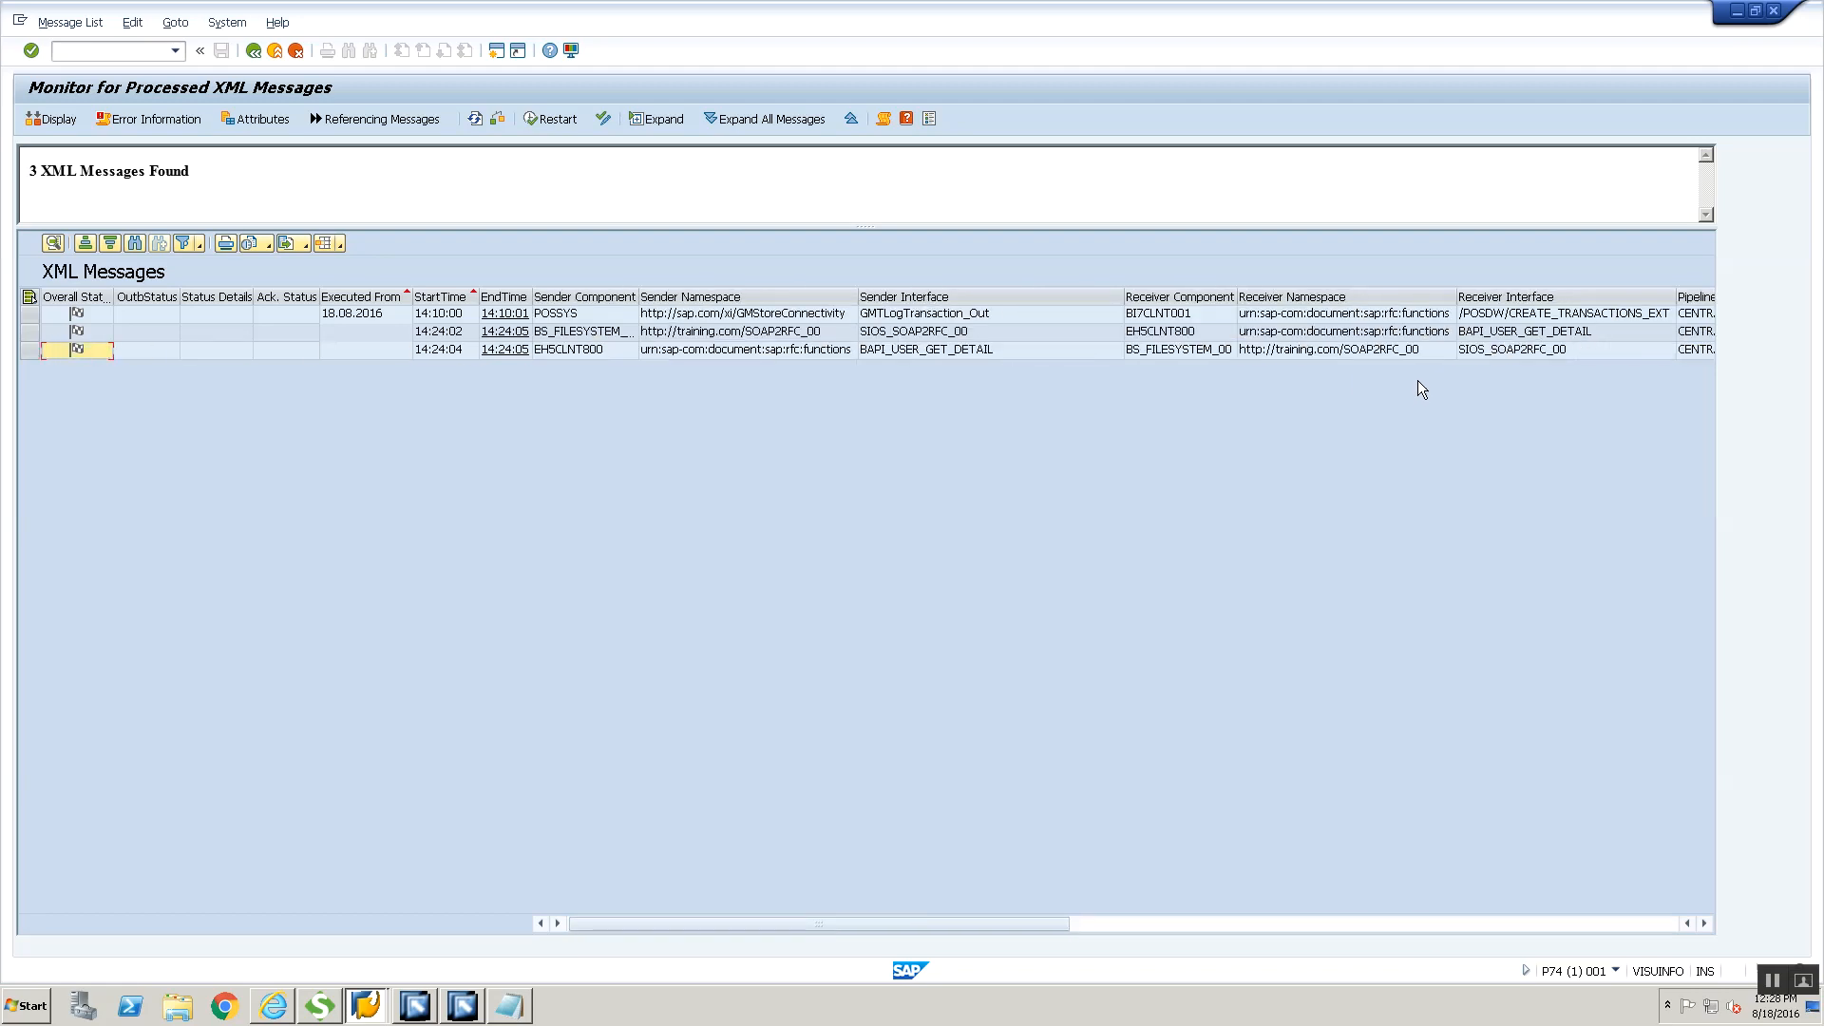
pyautogui.click(579, 334)
pyautogui.doubleClick(578, 348)
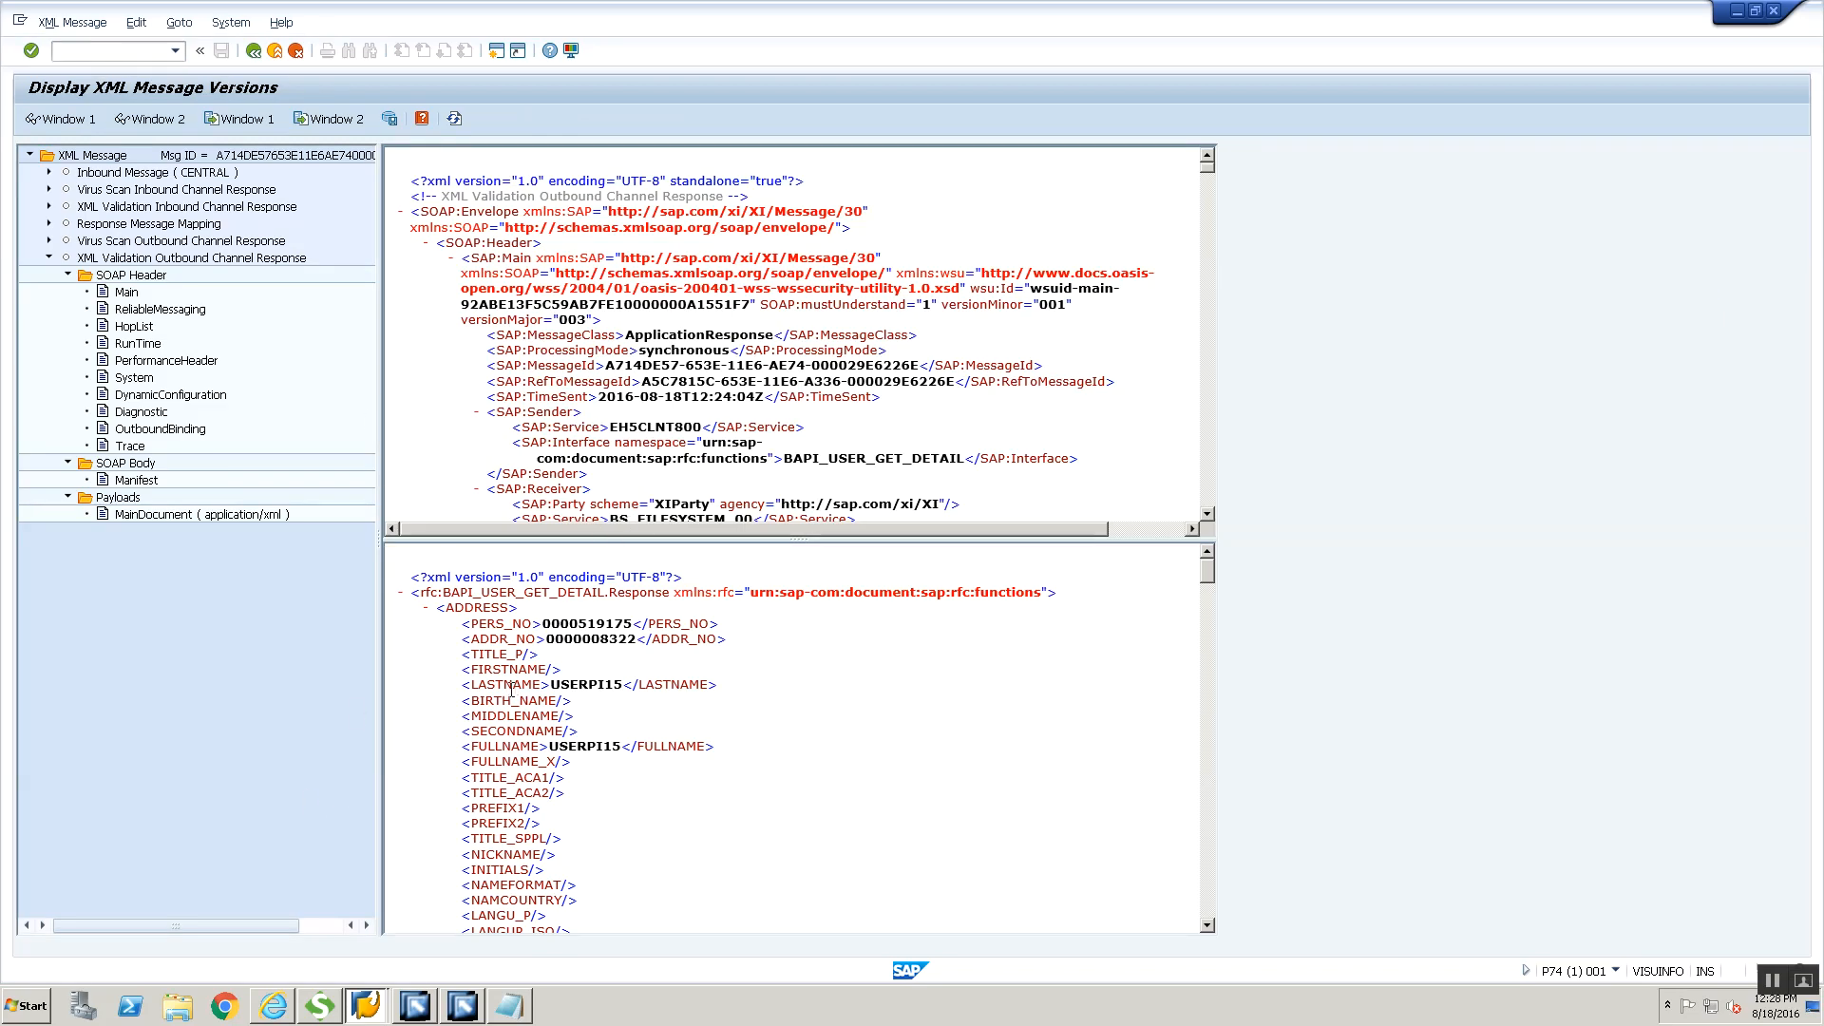
pyautogui.scroll(-15, 511, 686)
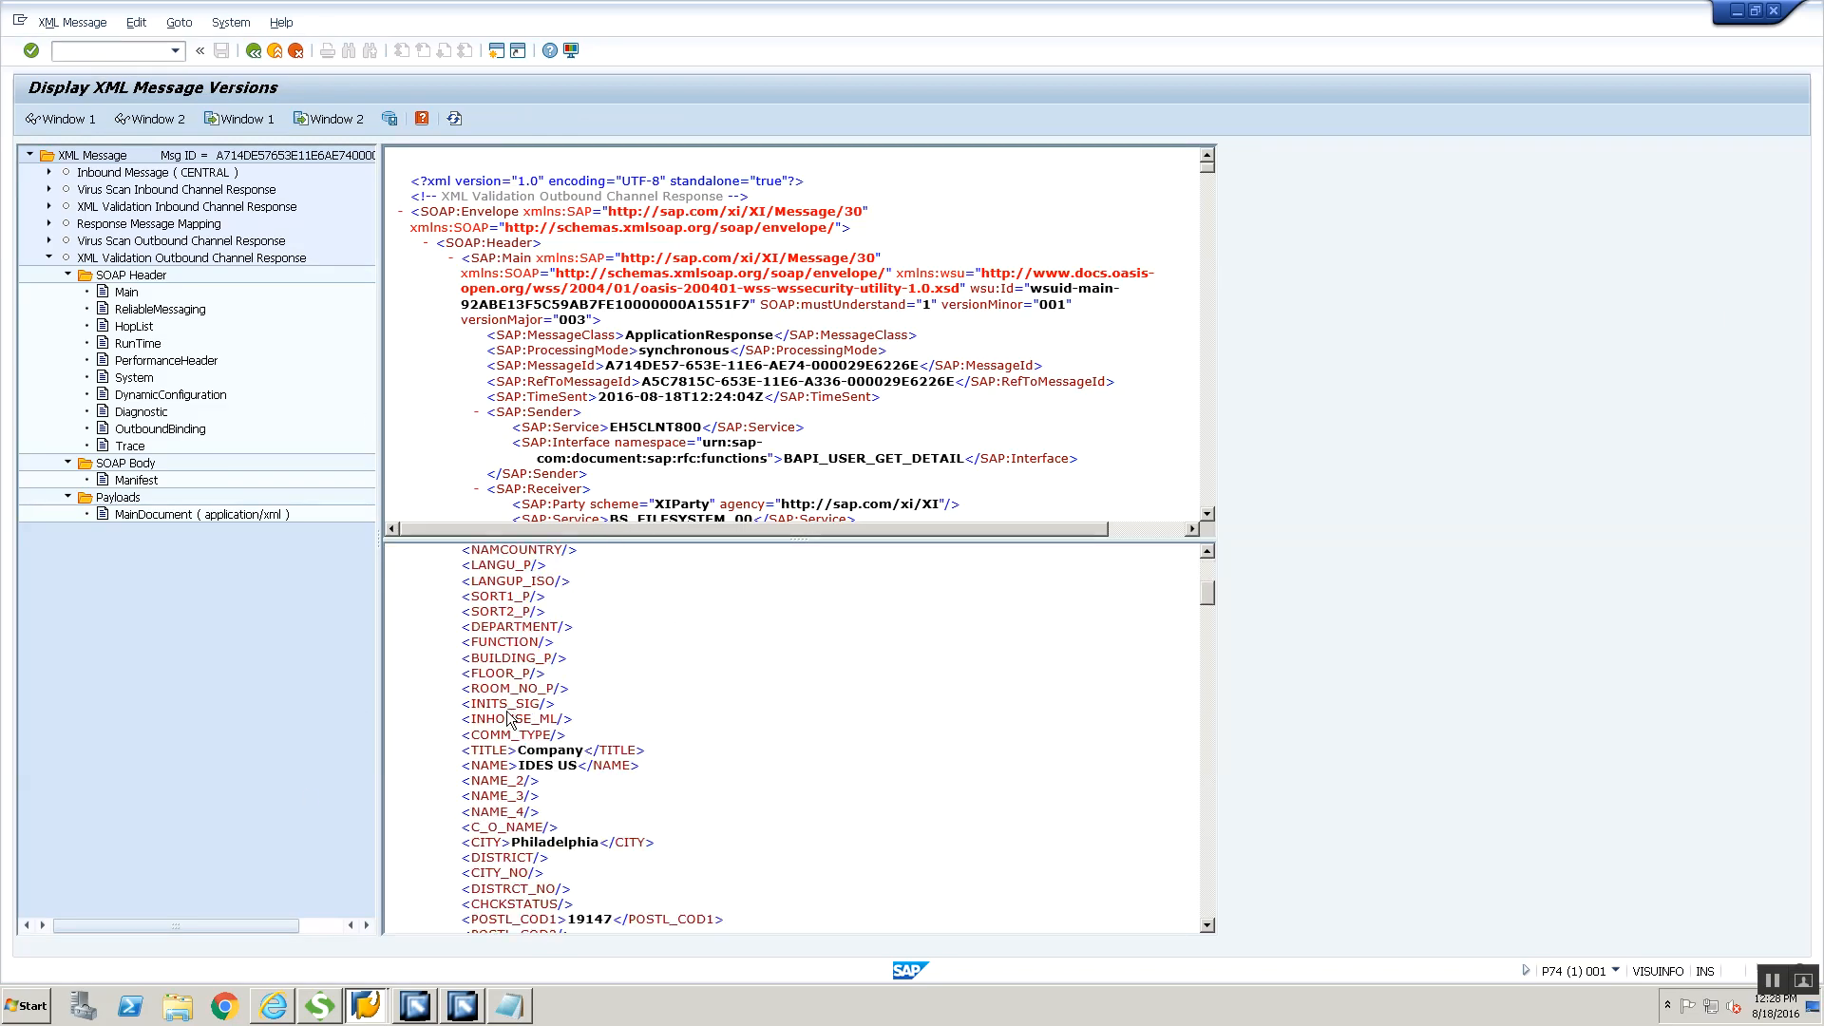
pyautogui.click(257, 50)
# Open the request message from BS_FILESYSTEM_00 and display the MainDocument payload of its Technical Routing step
pyautogui.click(567, 335)
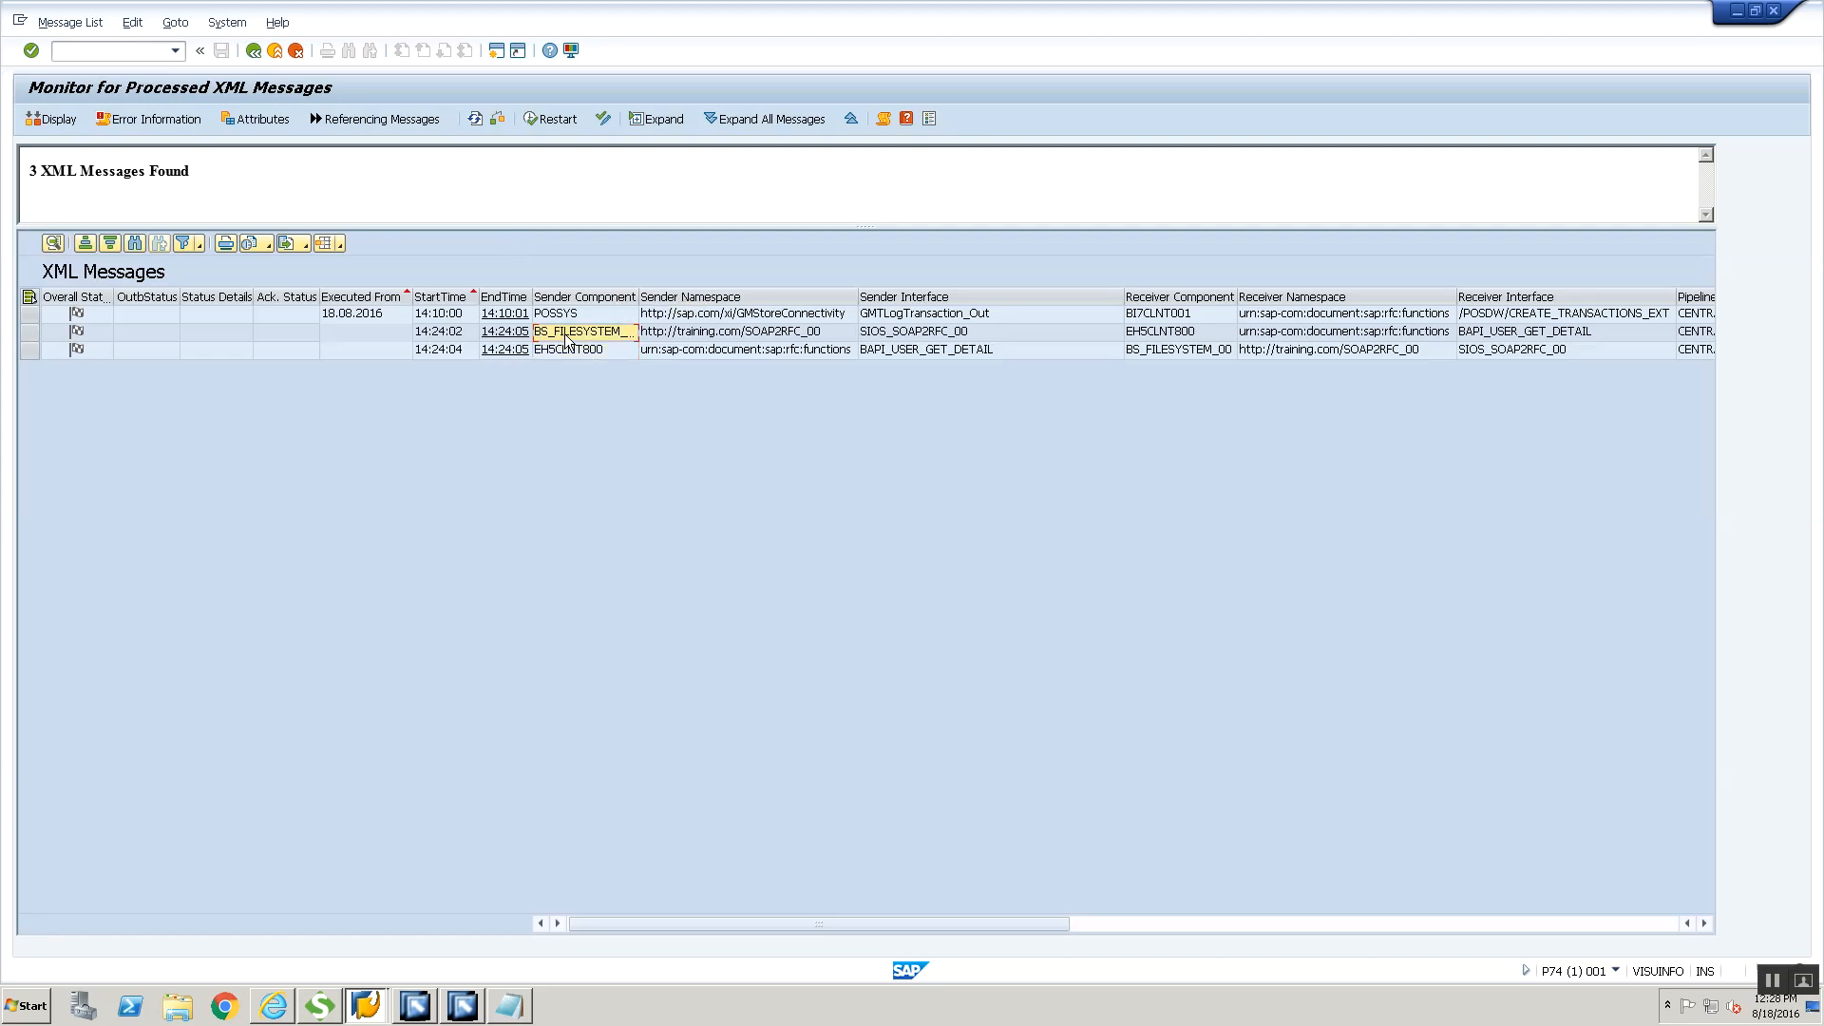
pyautogui.doubleClick(567, 334)
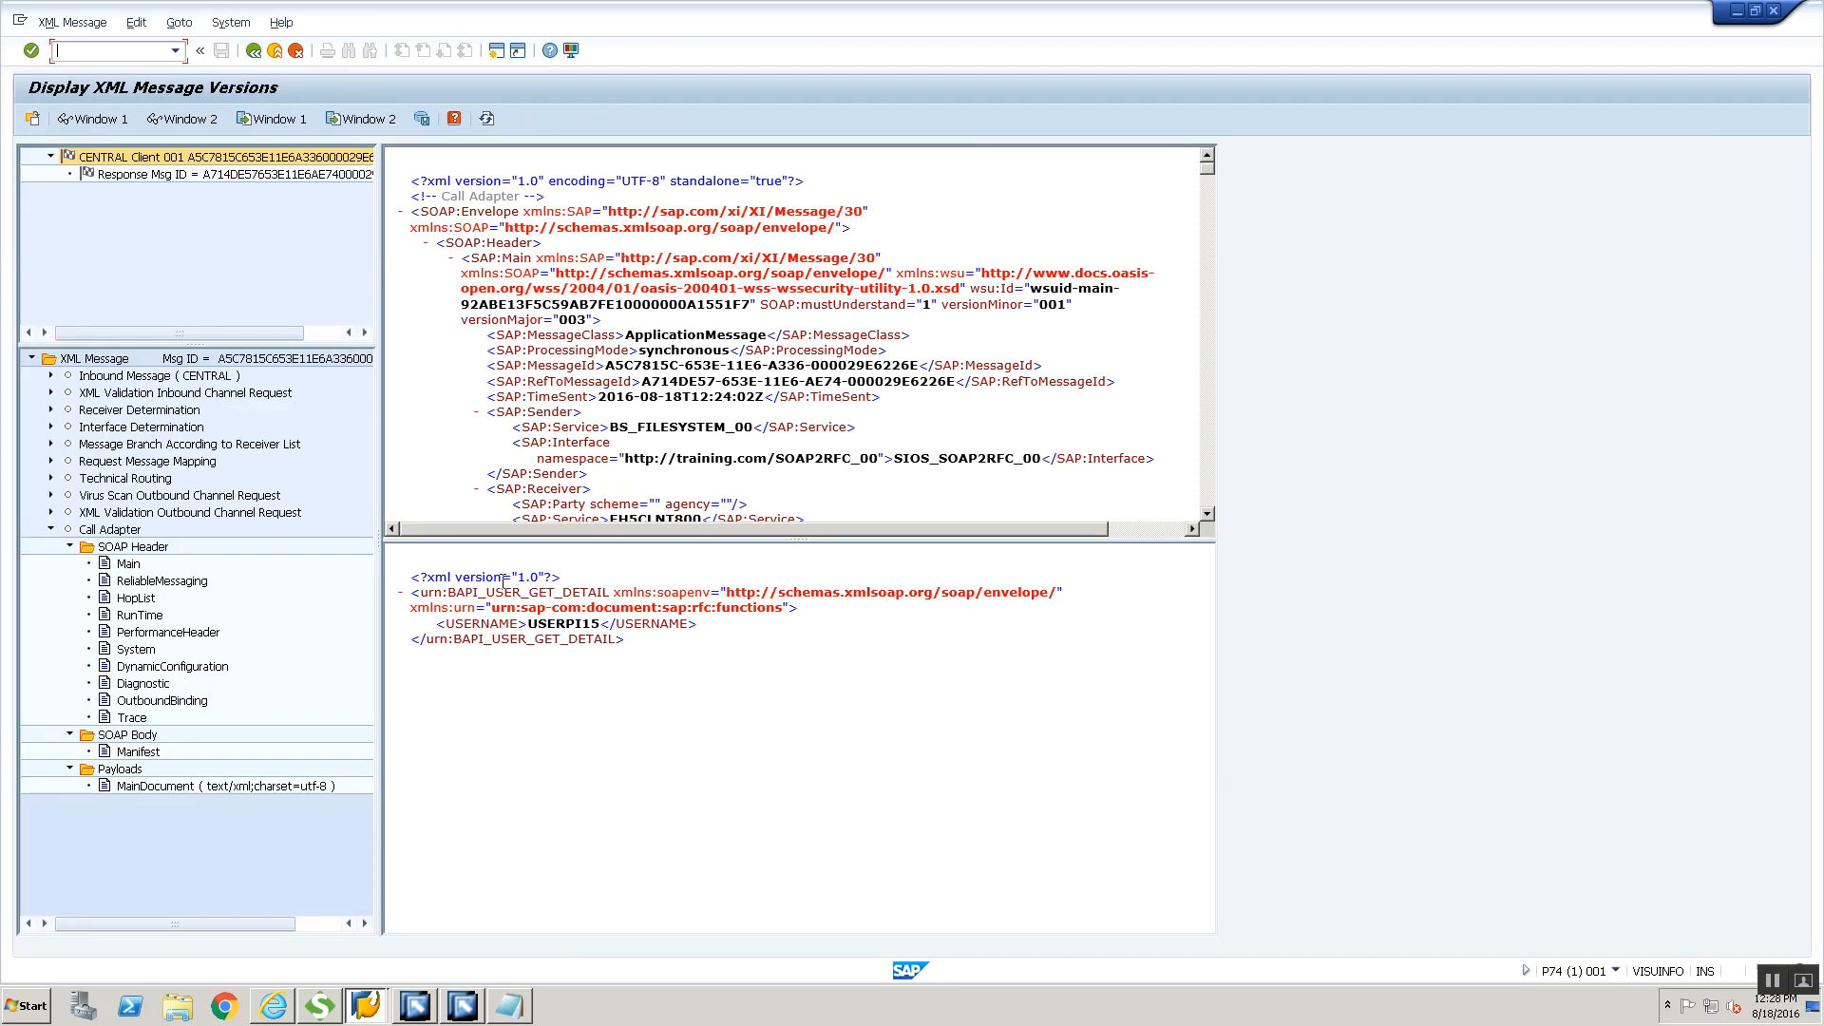
pyautogui.click(50, 478)
pyautogui.click(70, 529)
pyautogui.click(175, 548)
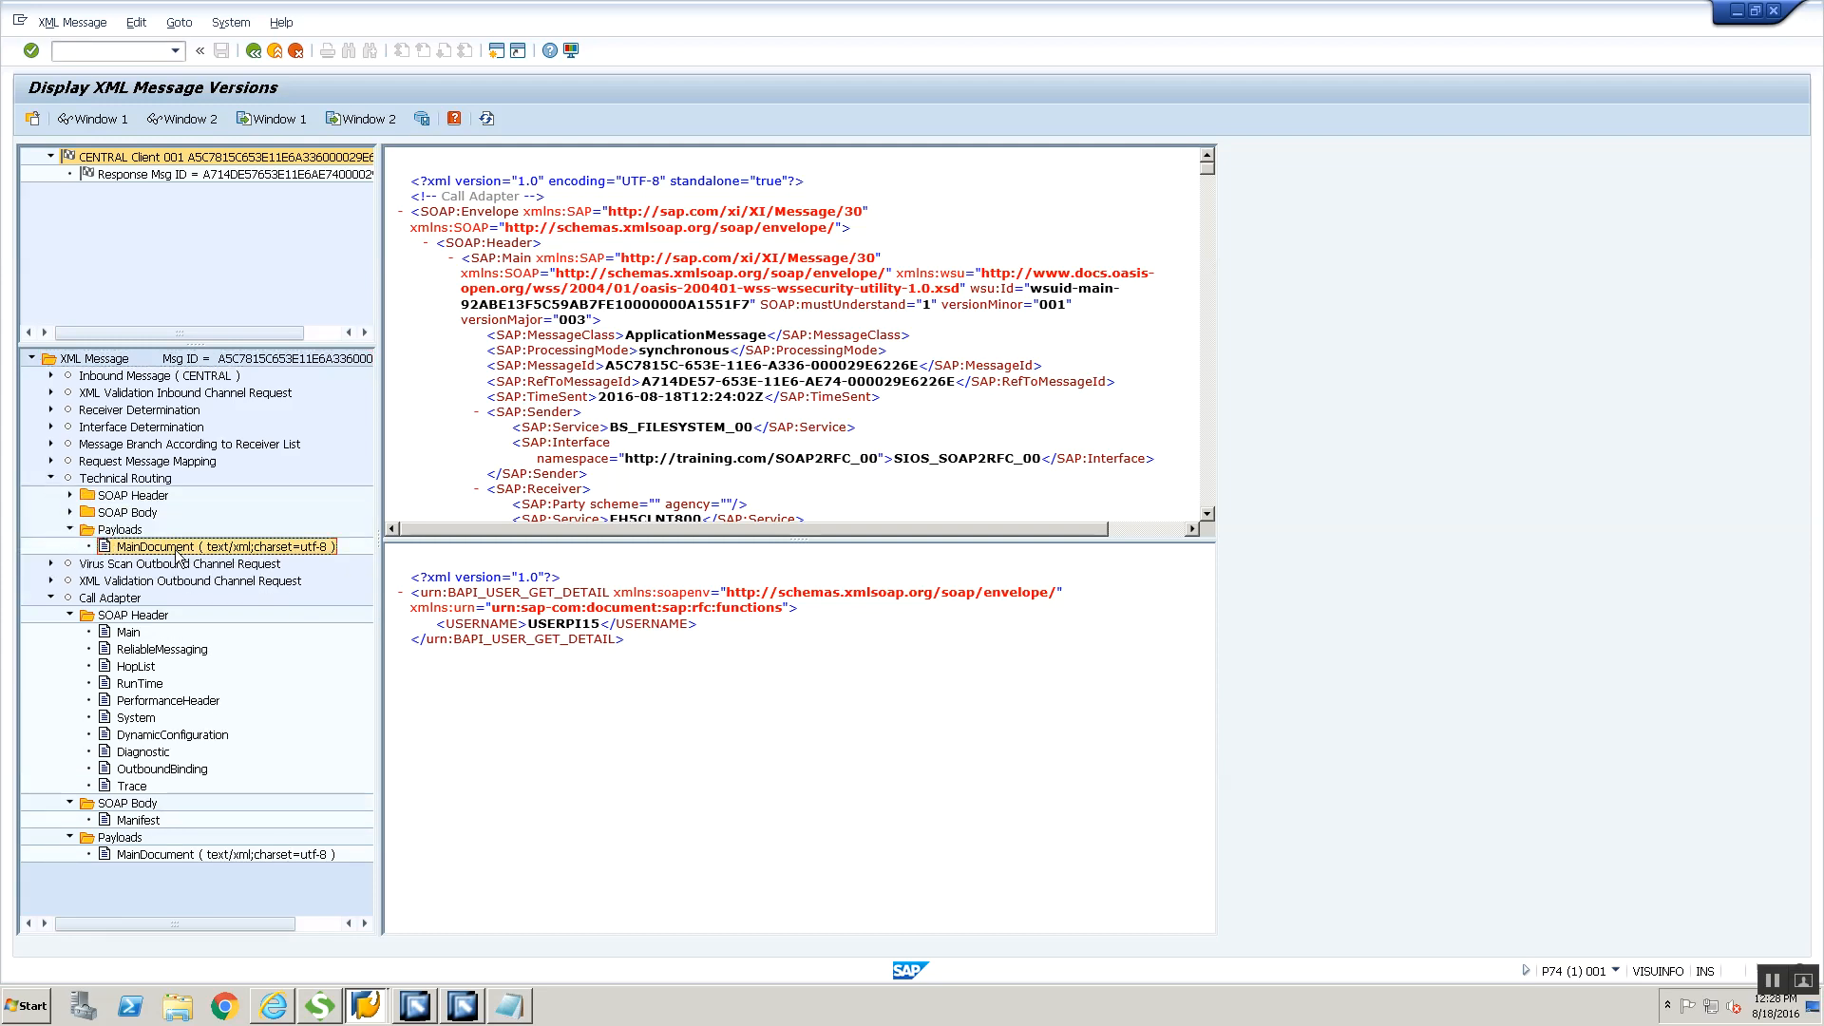
pyautogui.rightClick(178, 553)
pyautogui.click(285, 564)
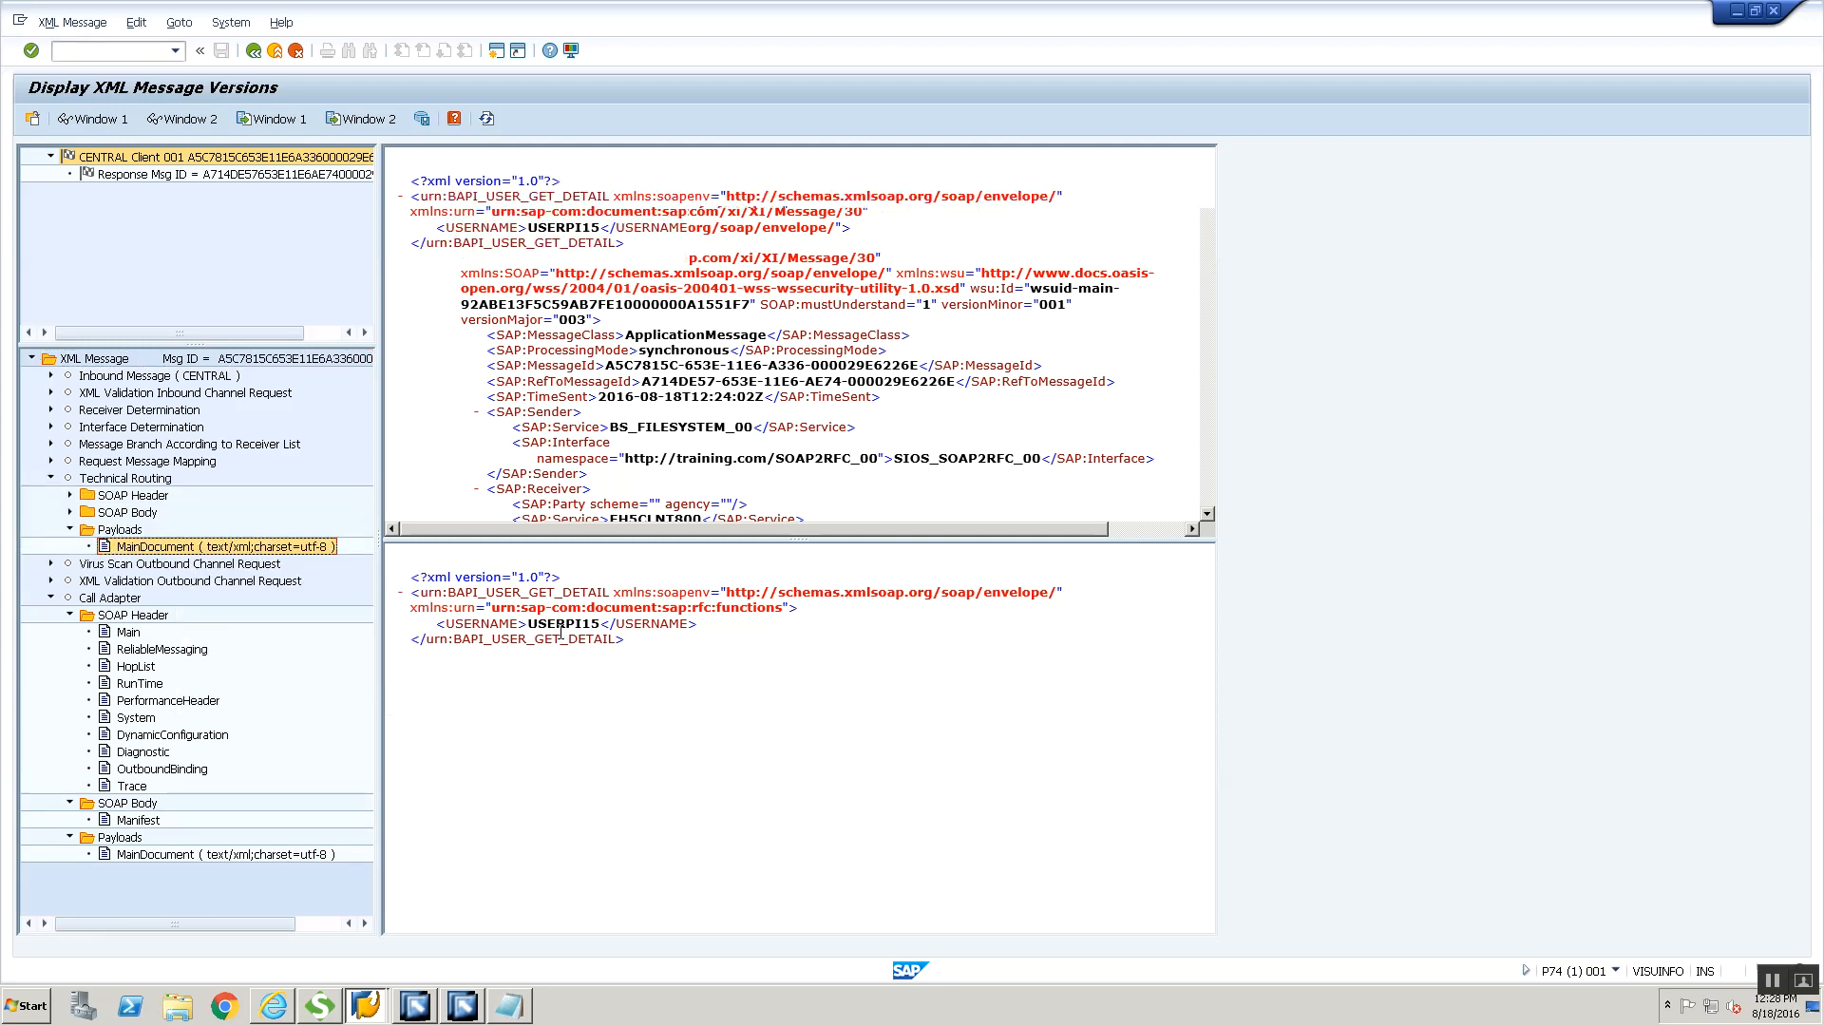
# Open the linked response message from the request, expand its inbound message, review the payload and return to the list
pyautogui.click(163, 175)
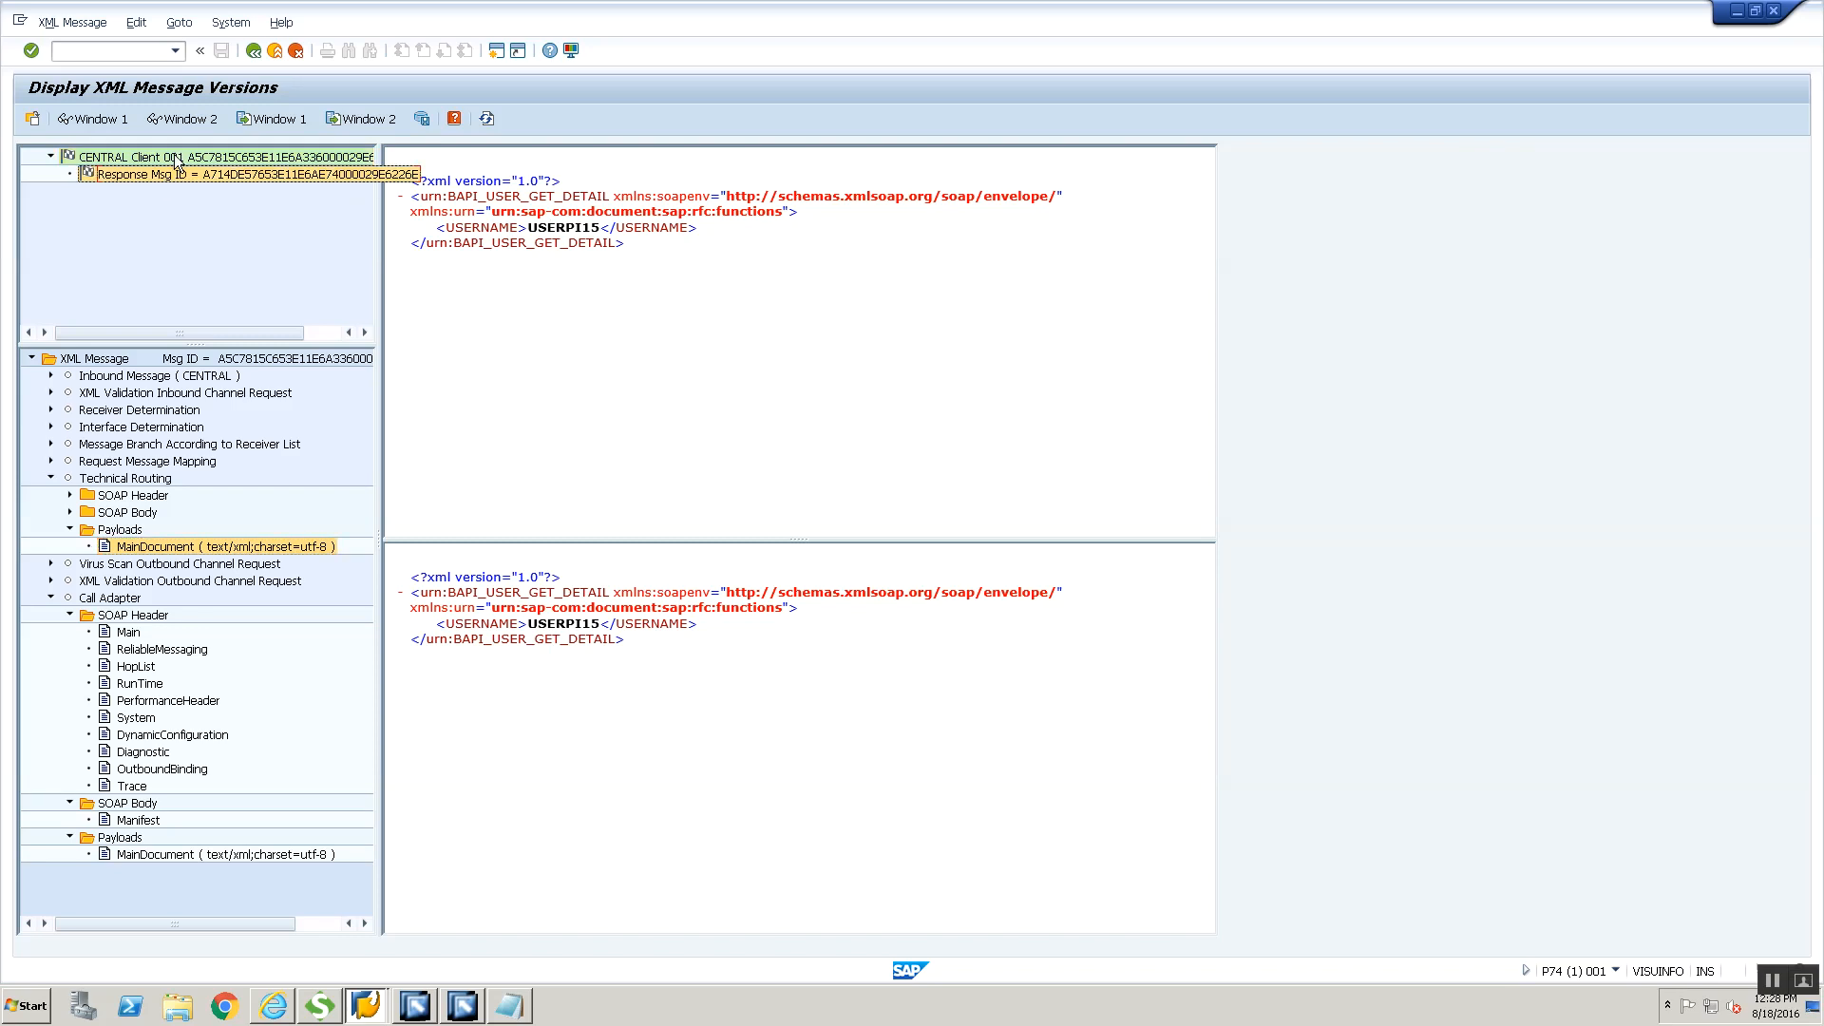
pyautogui.doubleClick(179, 175)
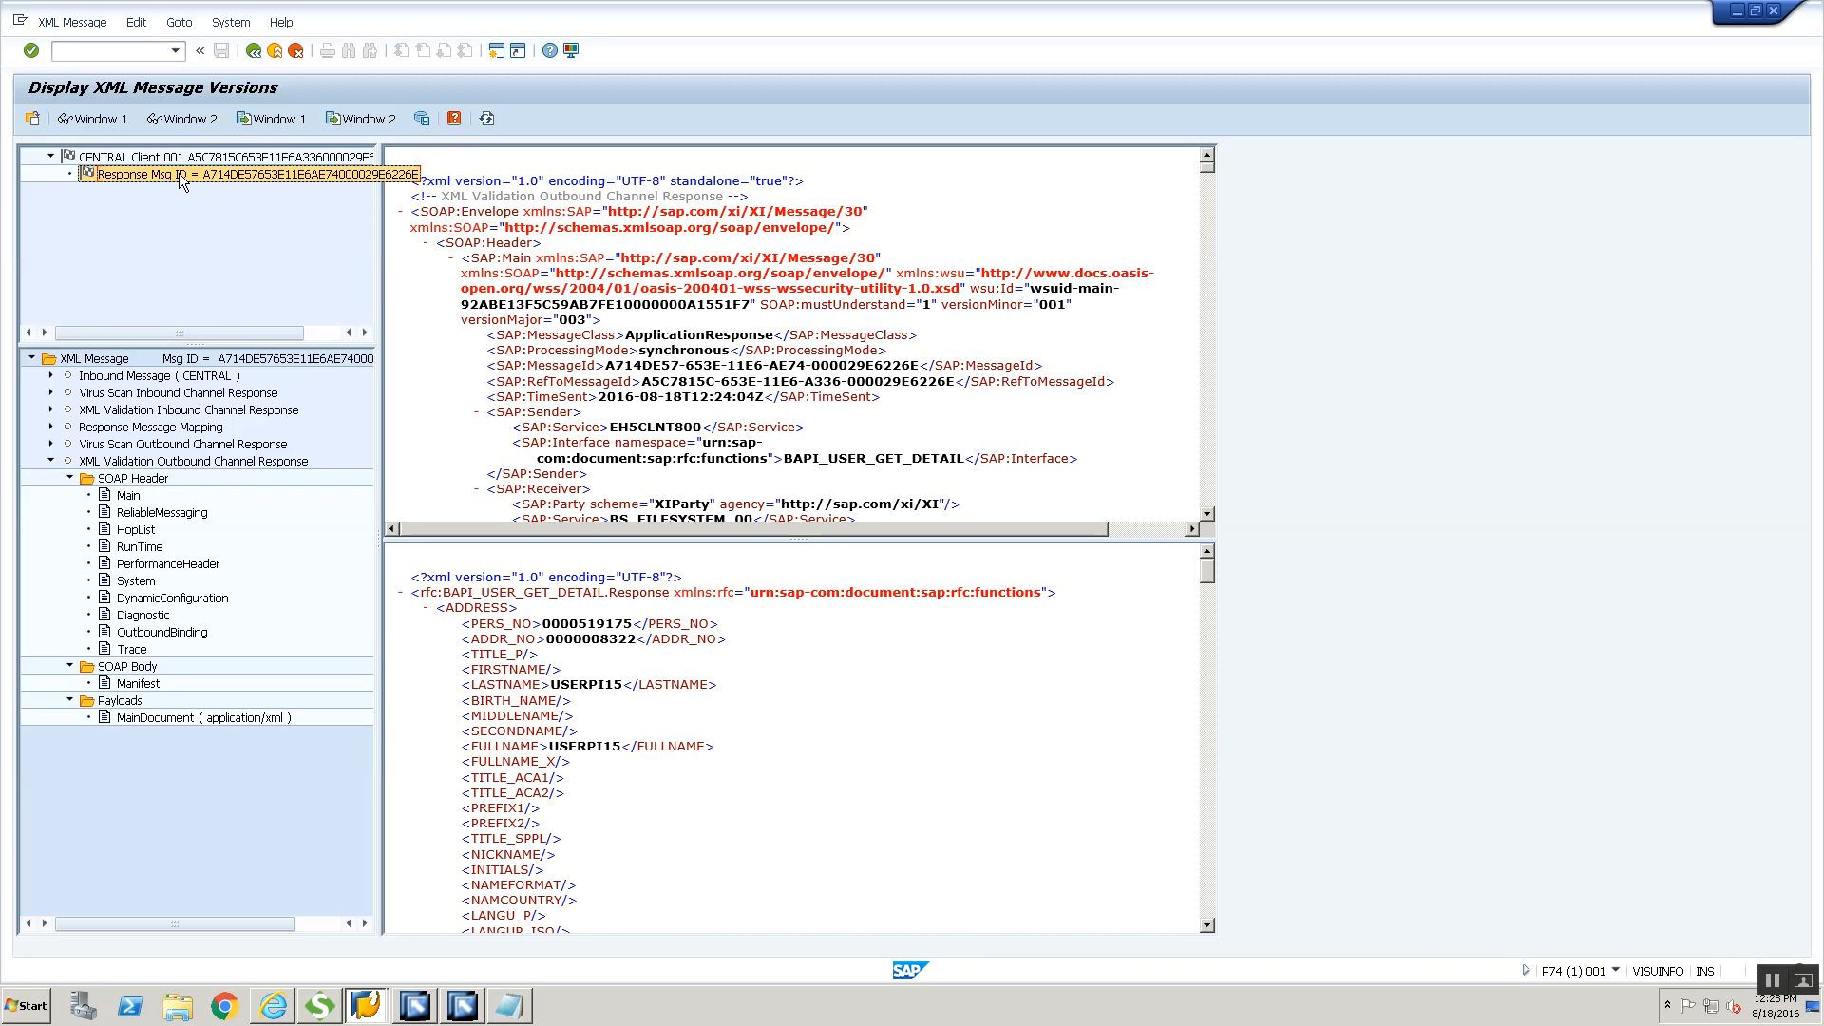
pyautogui.click(51, 375)
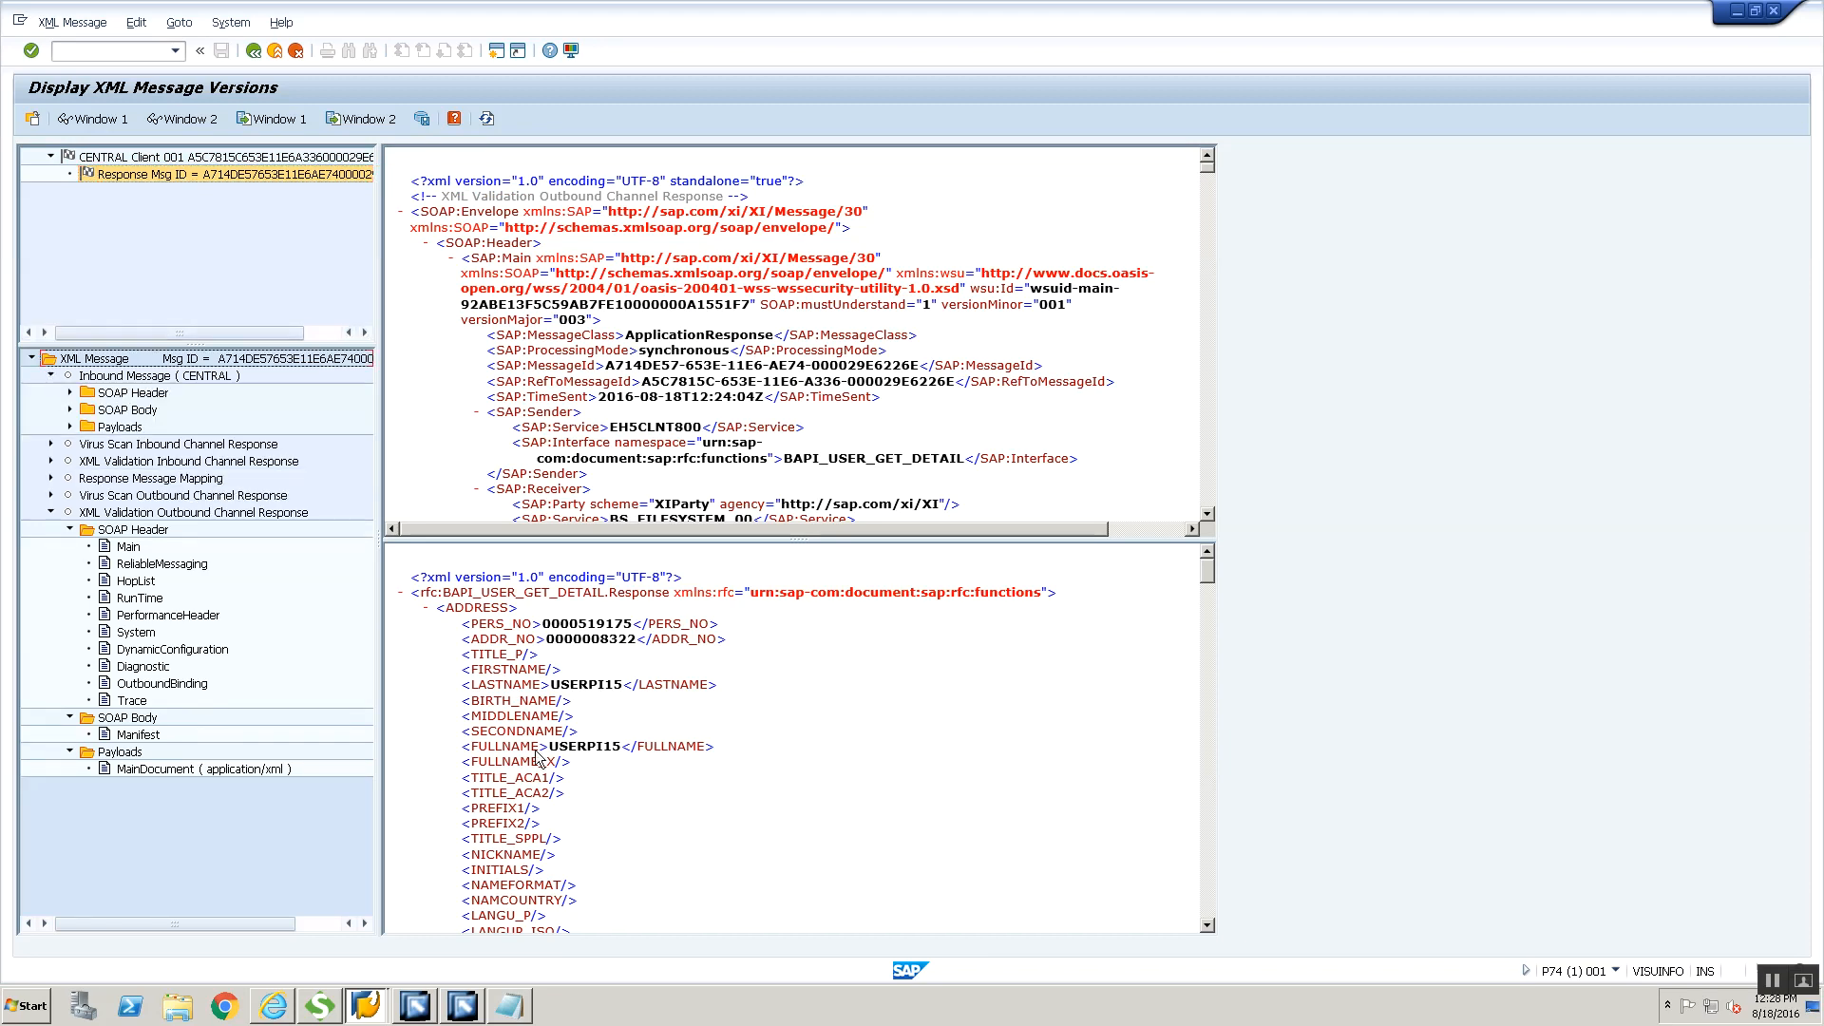
pyautogui.scroll(-10, 538, 760)
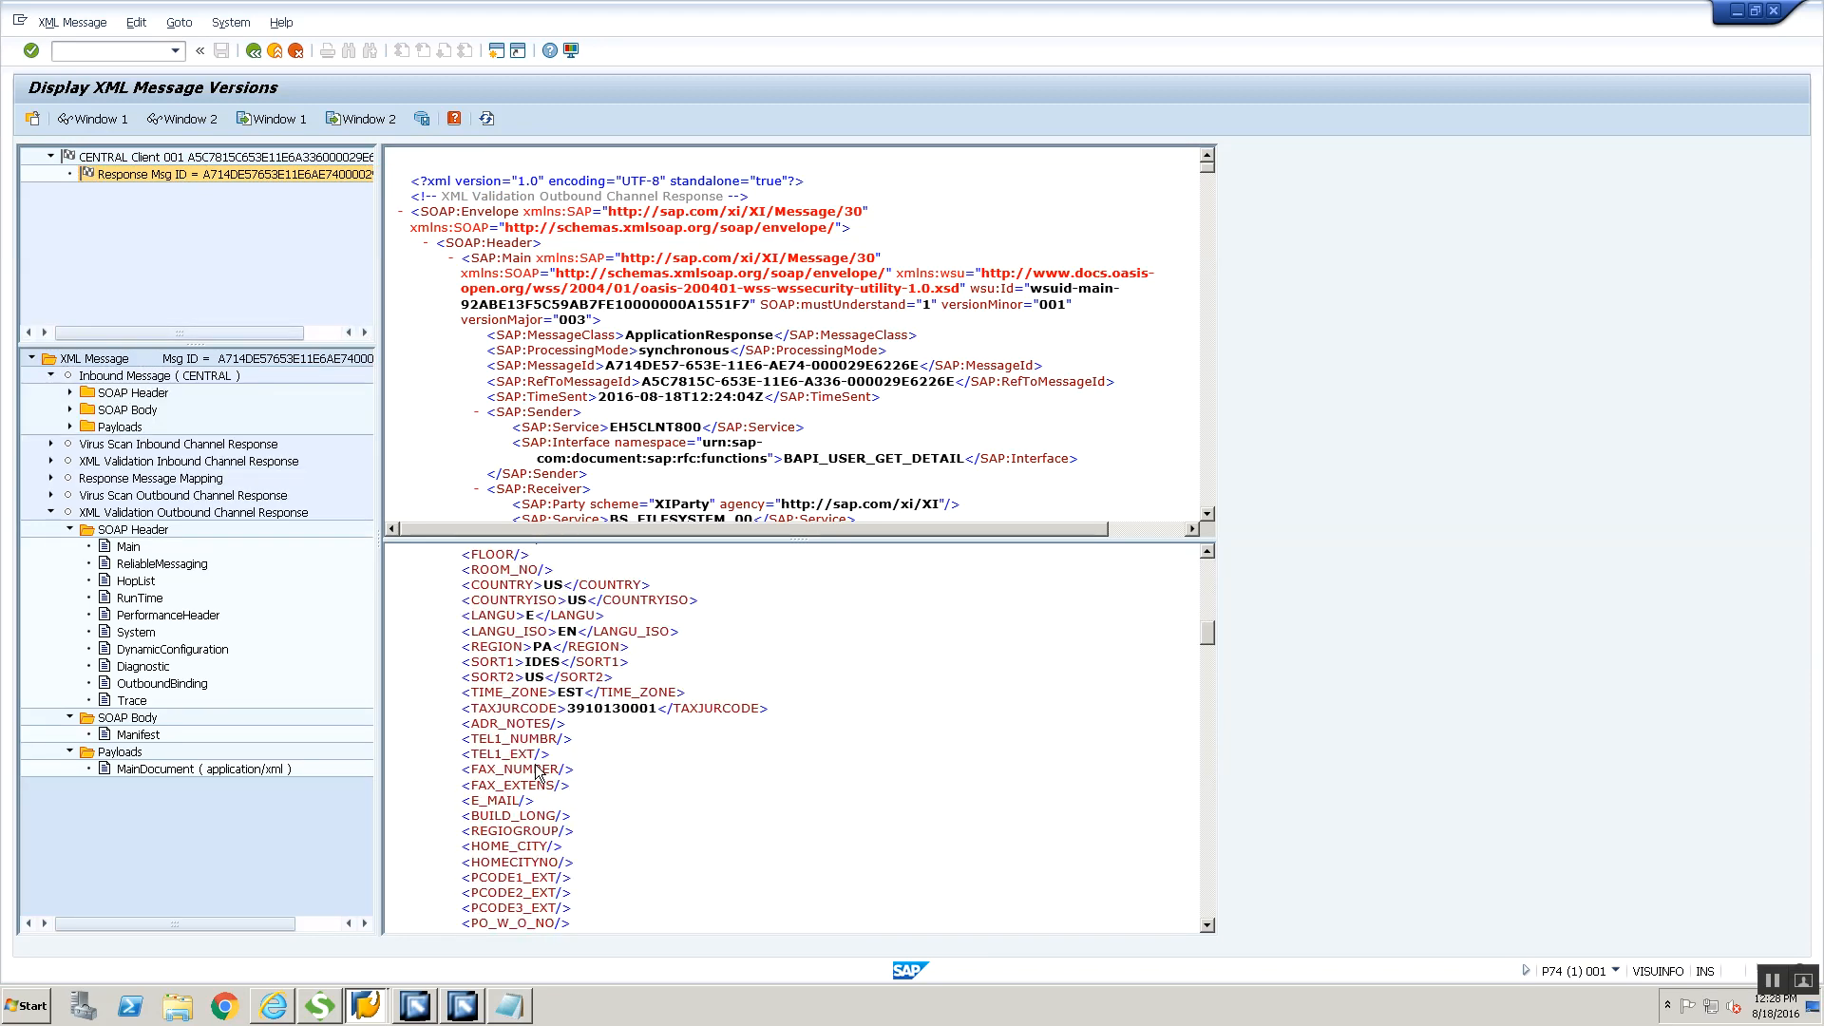
pyautogui.scroll(-8, 538, 771)
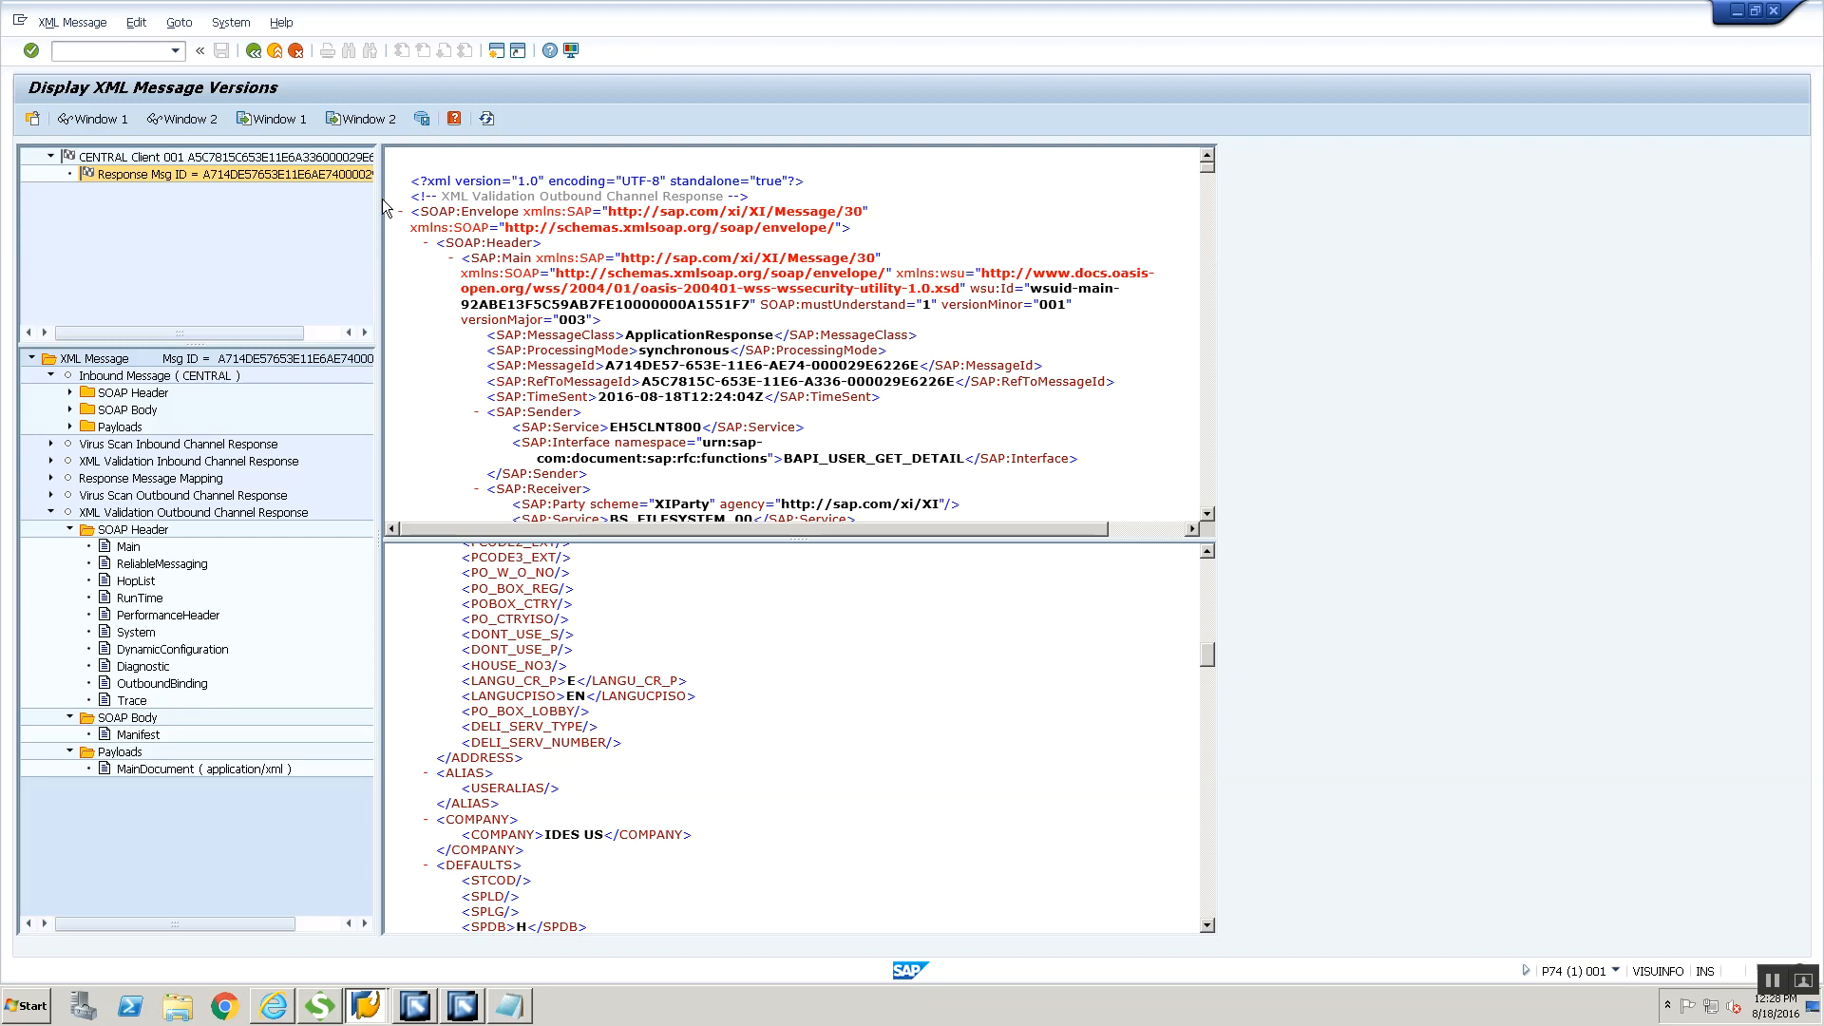
pyautogui.click(252, 50)
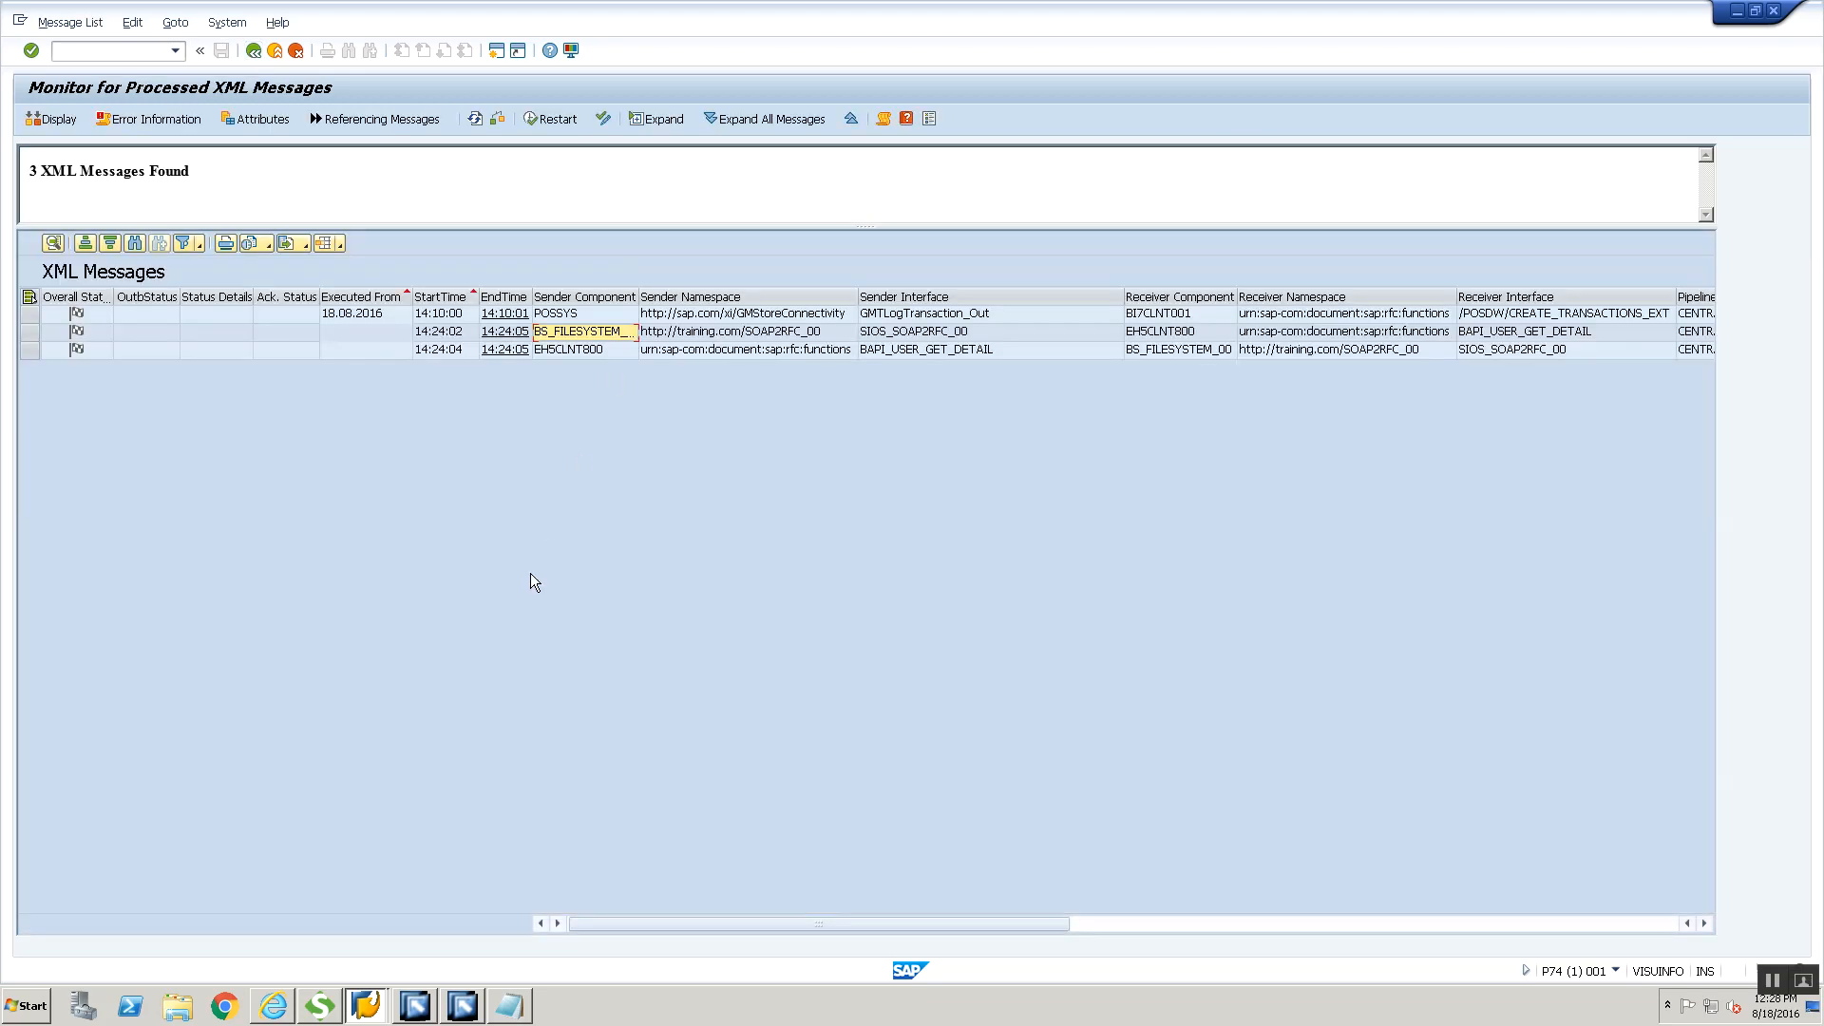
# Switch to Internet Explorer and open the Adapter Engine monitoring area in Configuration and Monitoring Home
pyautogui.hotkey('alt', 'Tab')
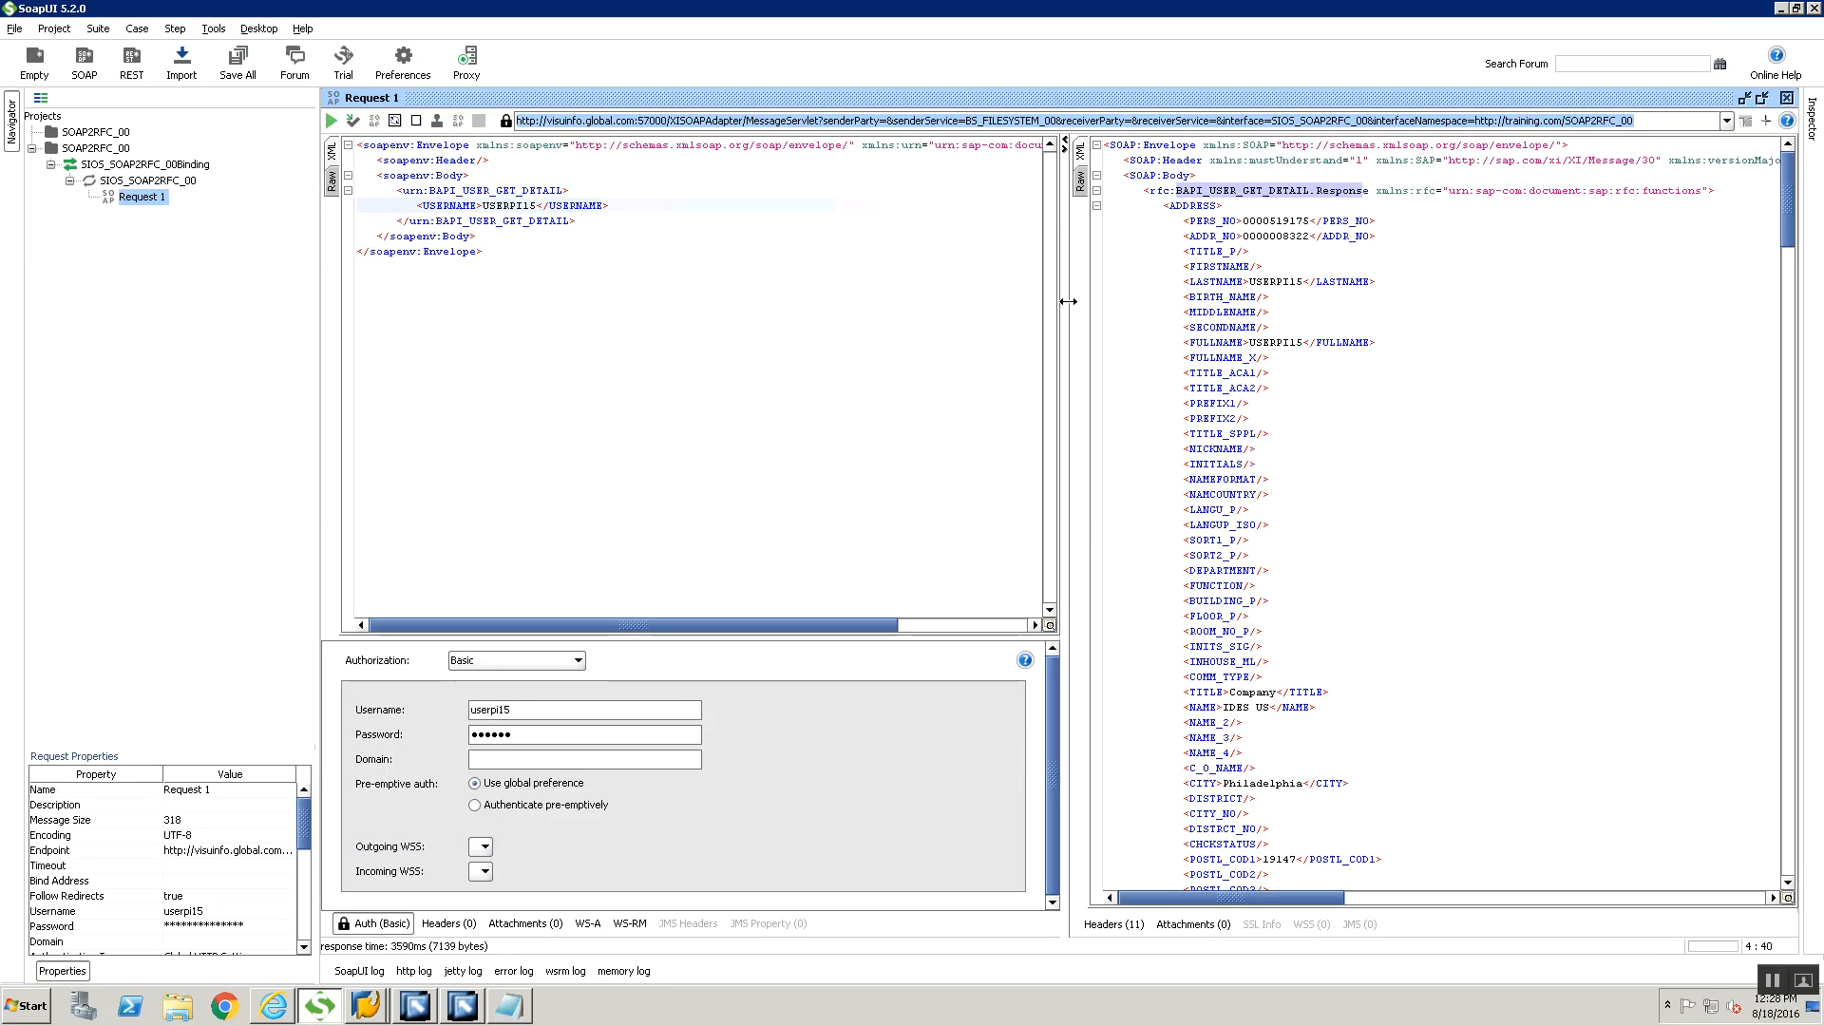
pyautogui.hotkey('alt', 'Tab')
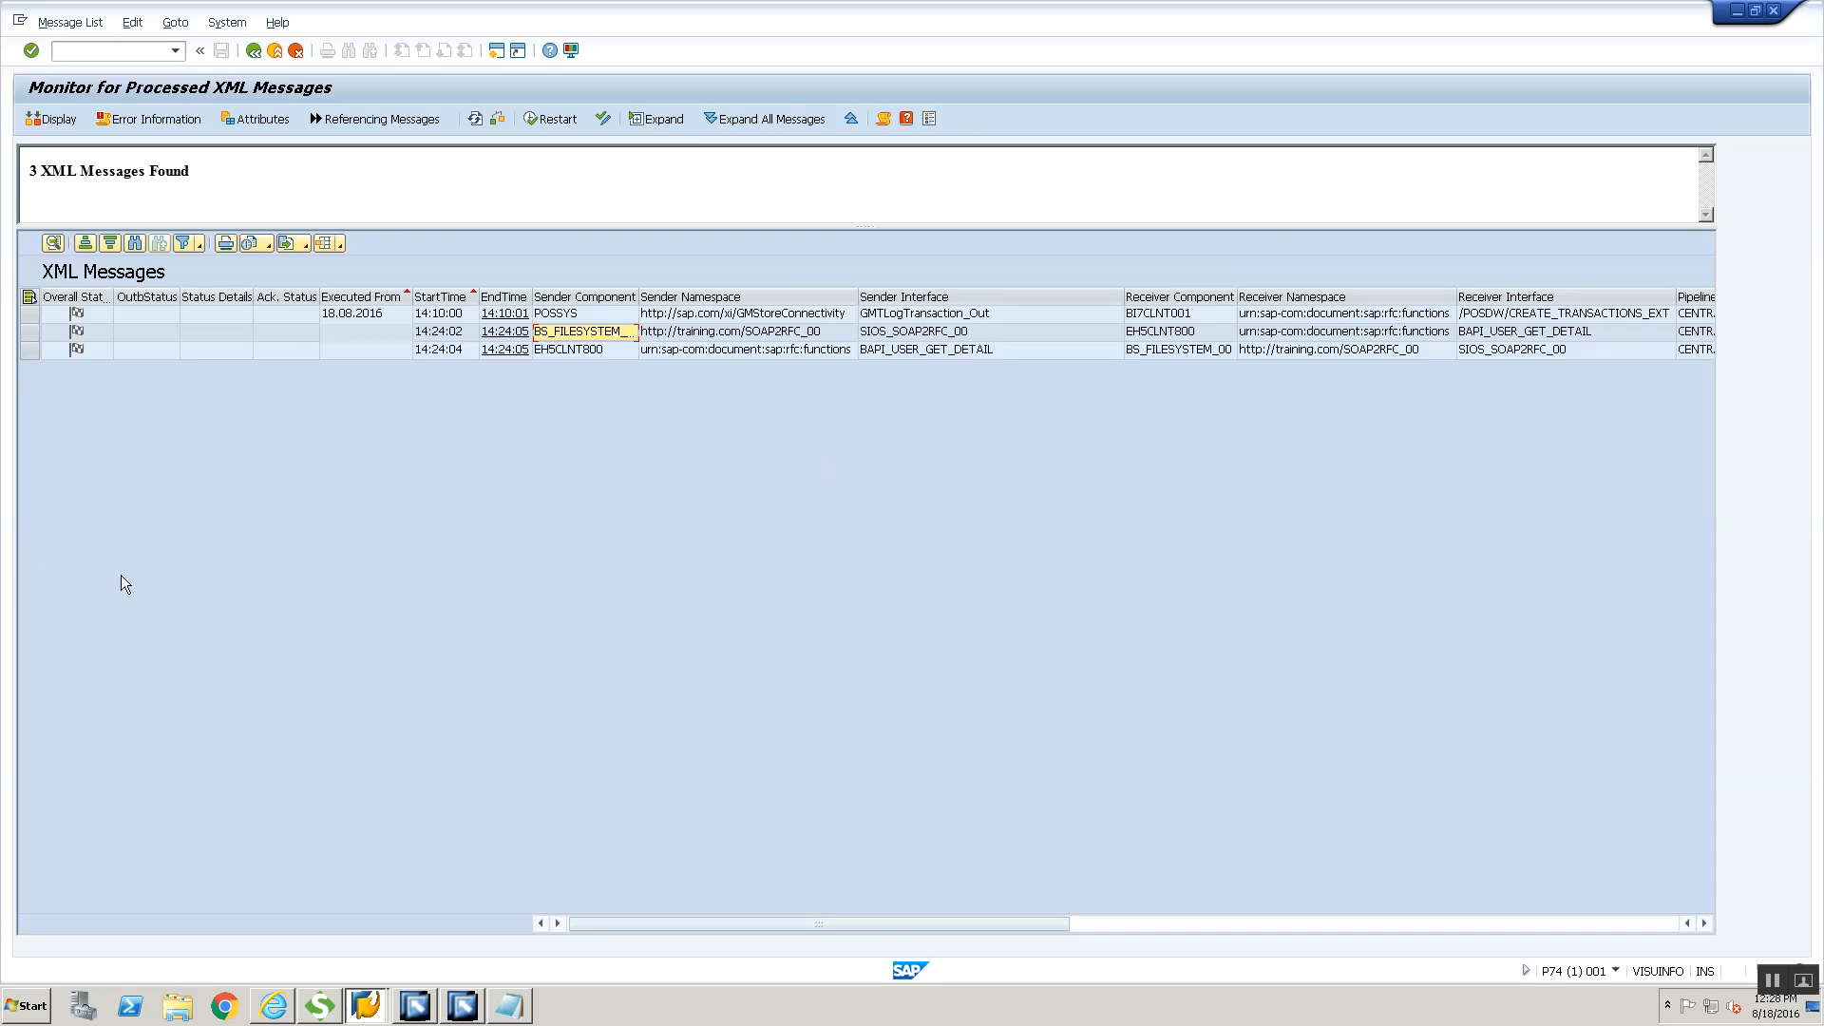
pyautogui.click(274, 1005)
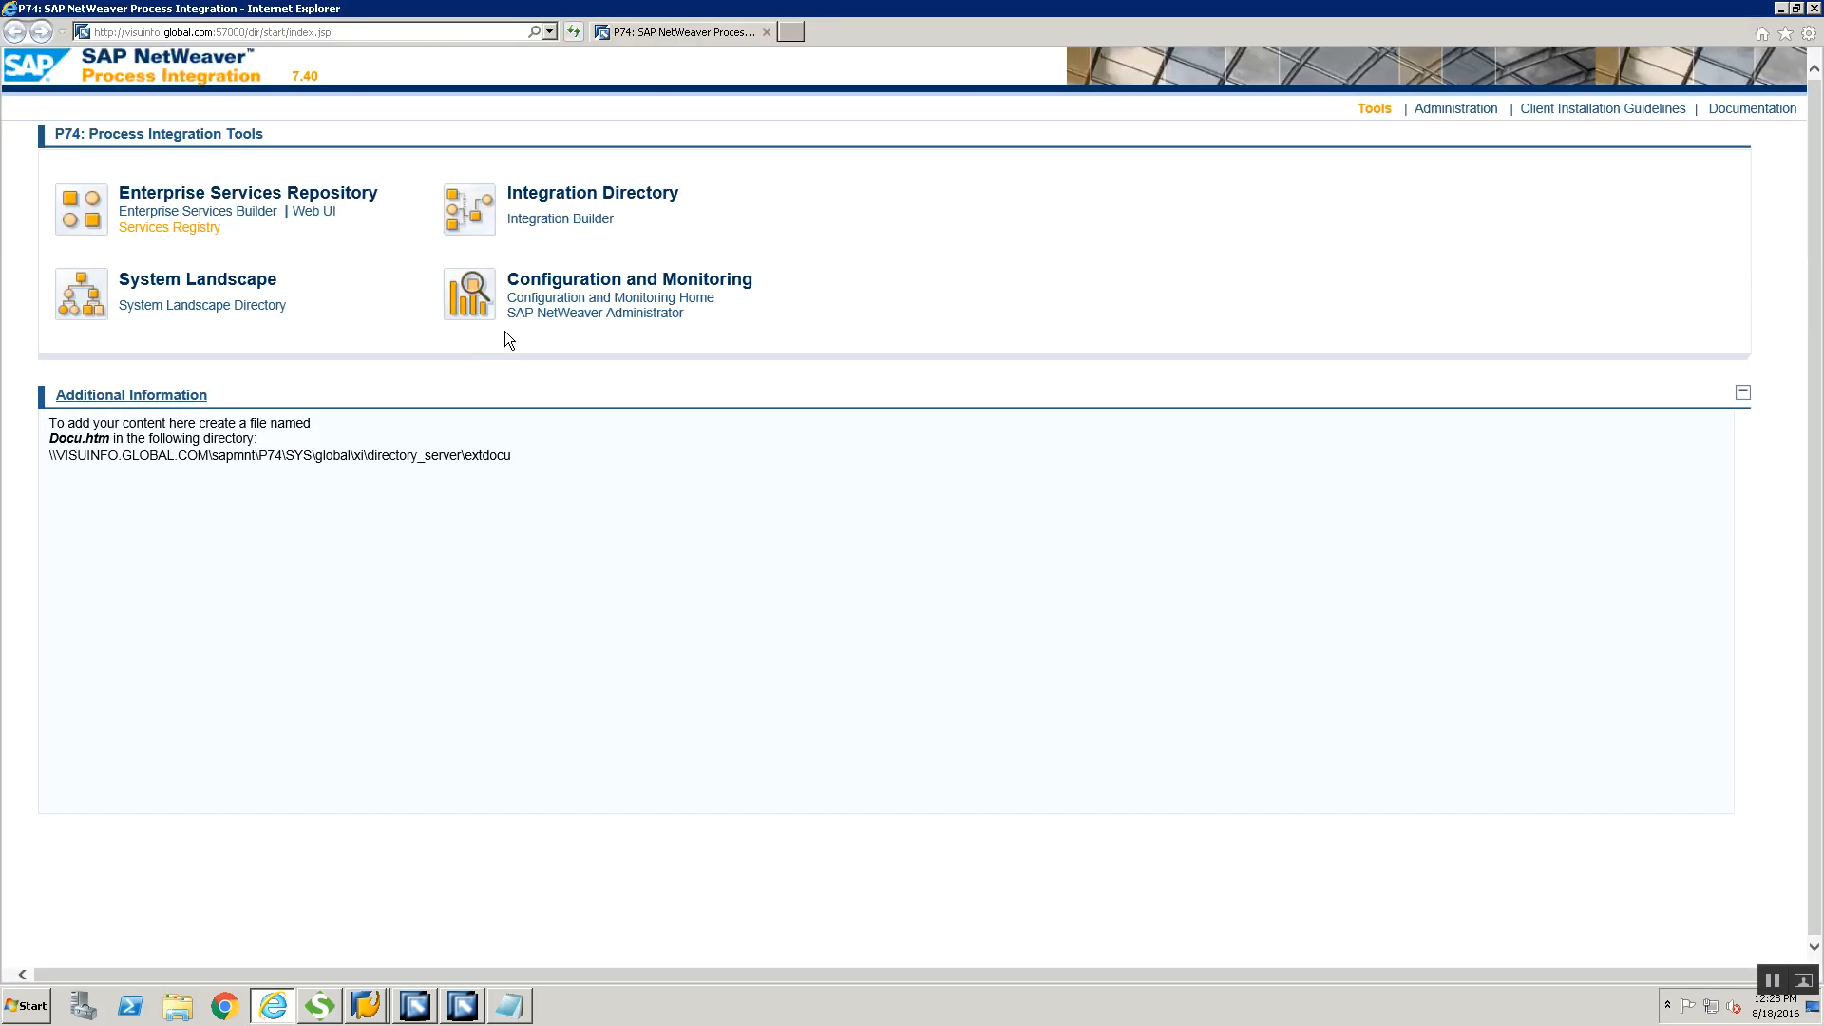
pyautogui.click(550, 299)
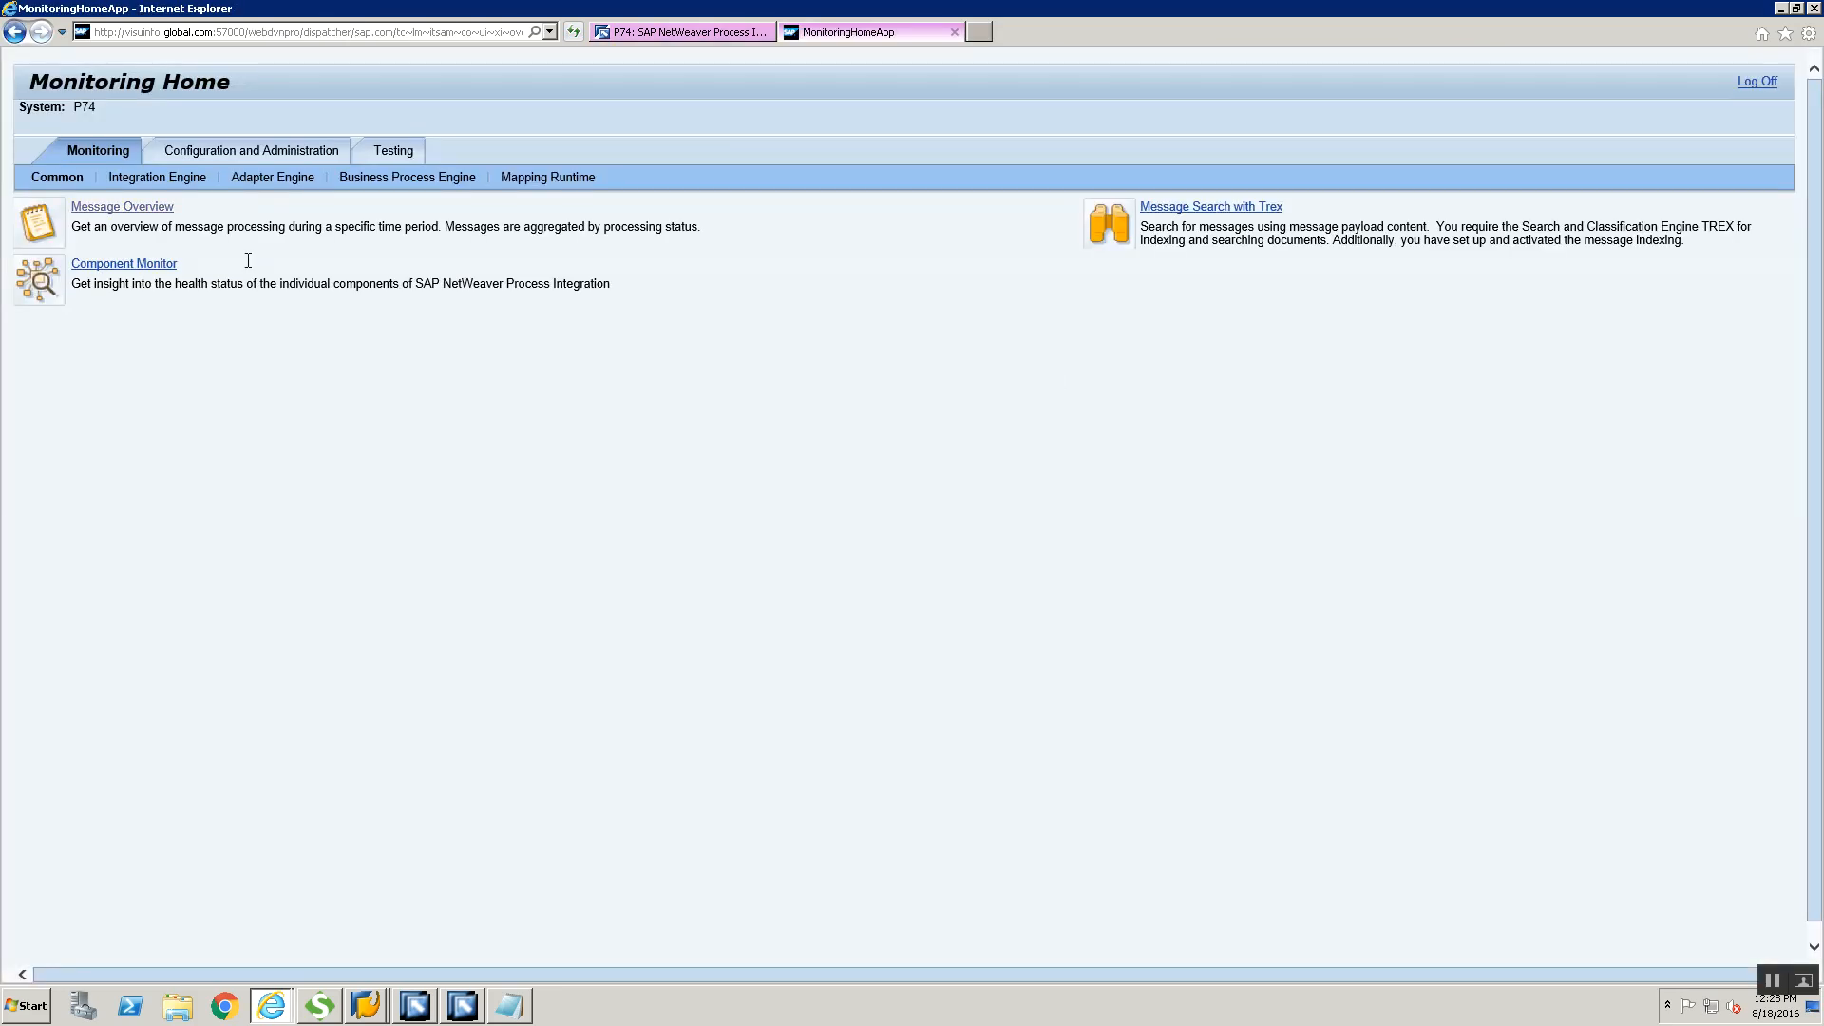
pyautogui.click(263, 182)
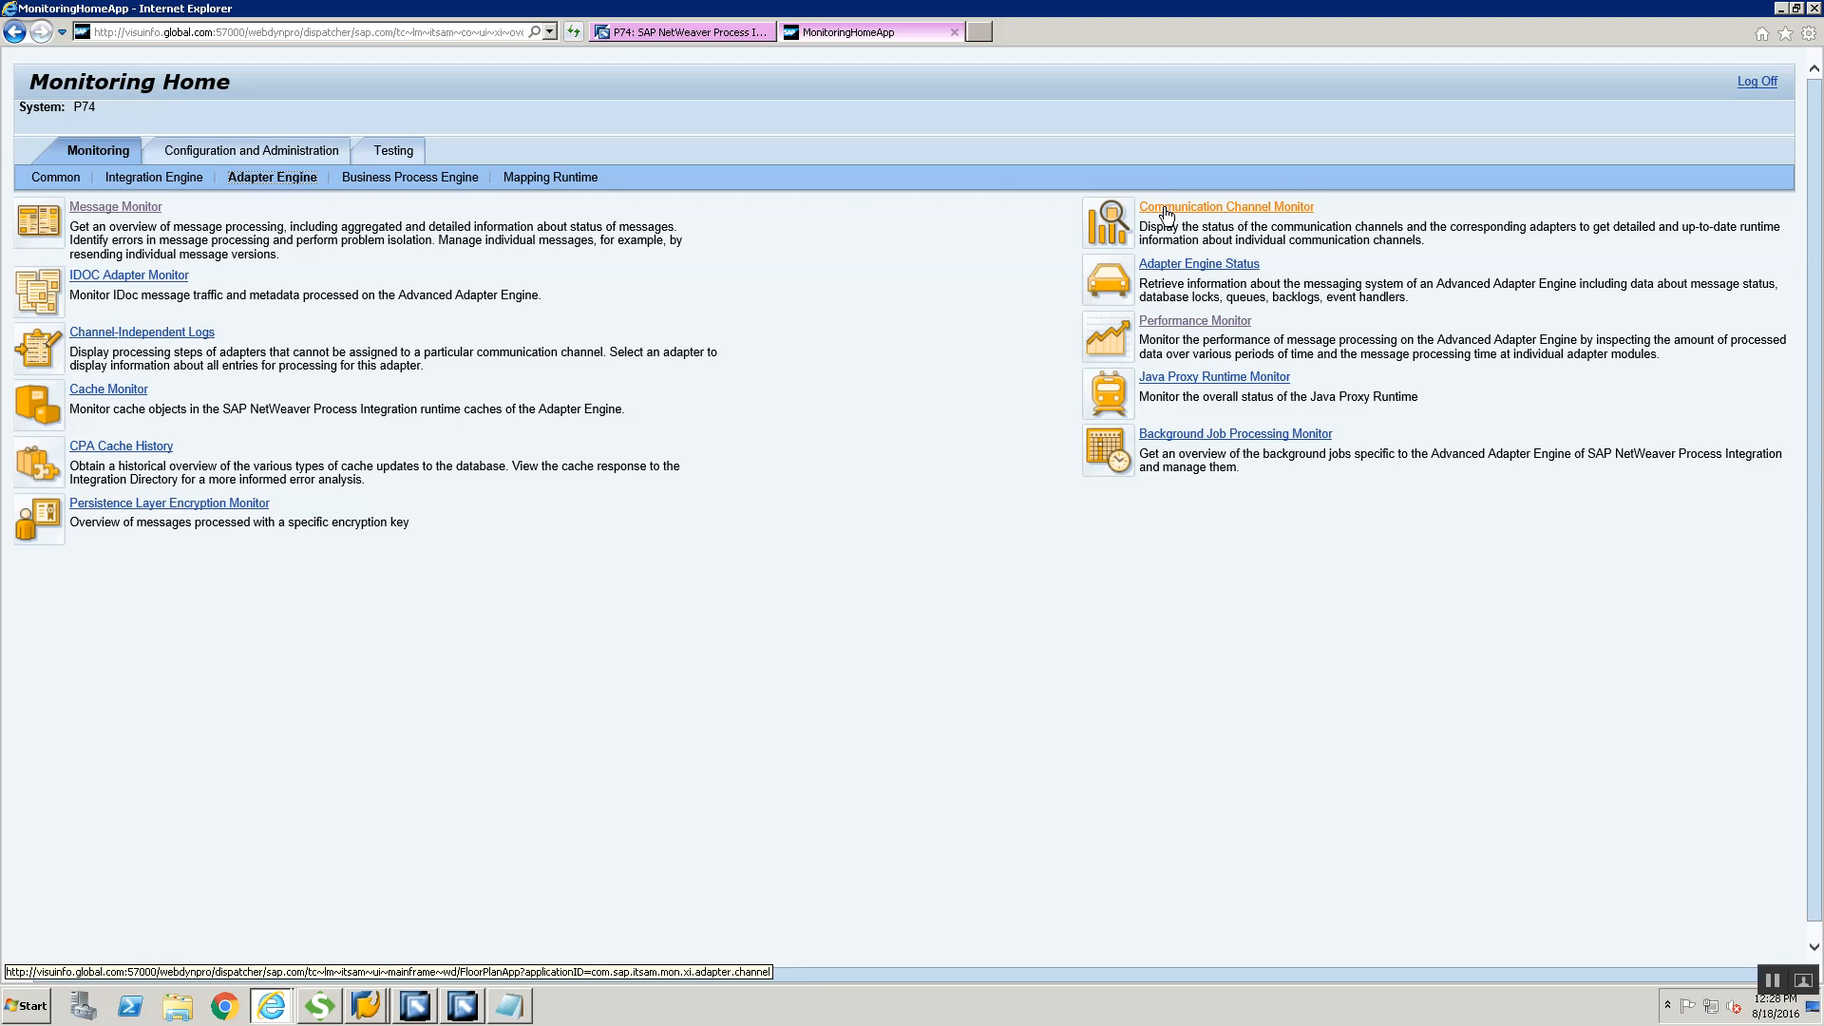
# Return to the Adapter Engine monitoring area and open the Communication Channel Monitor
pyautogui.click(952, 32)
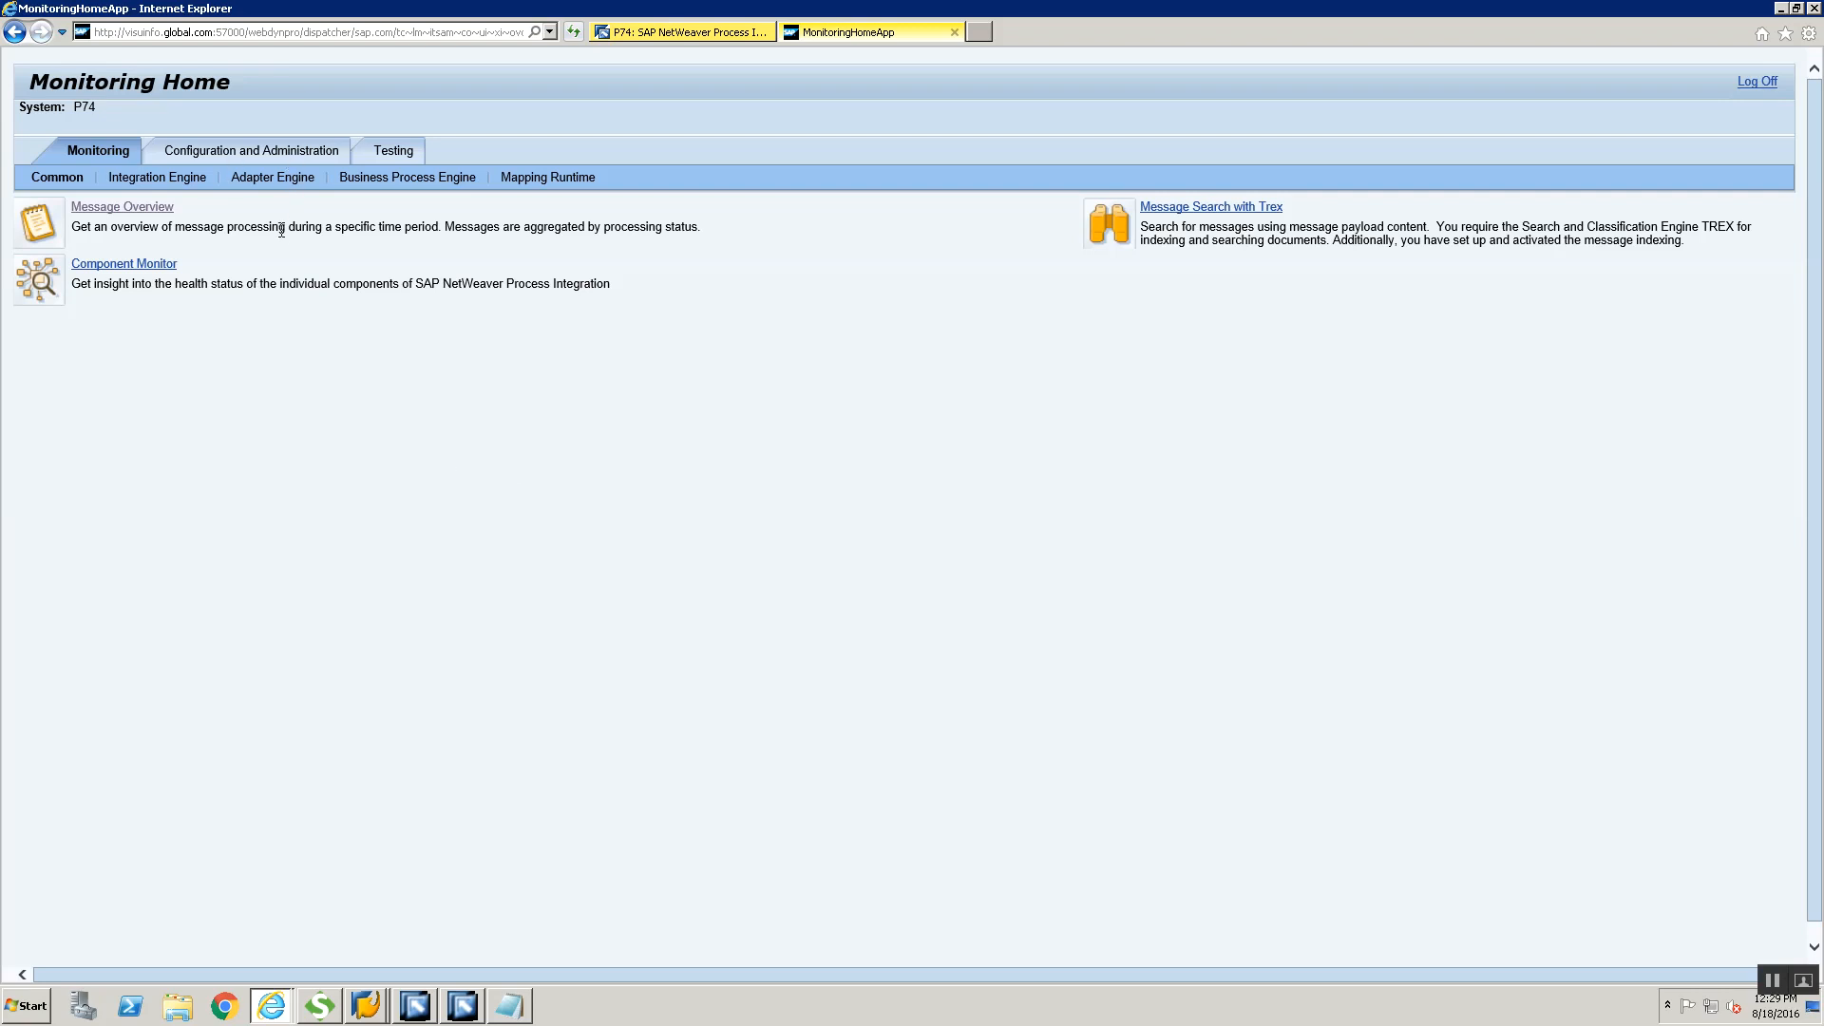
pyautogui.click(274, 183)
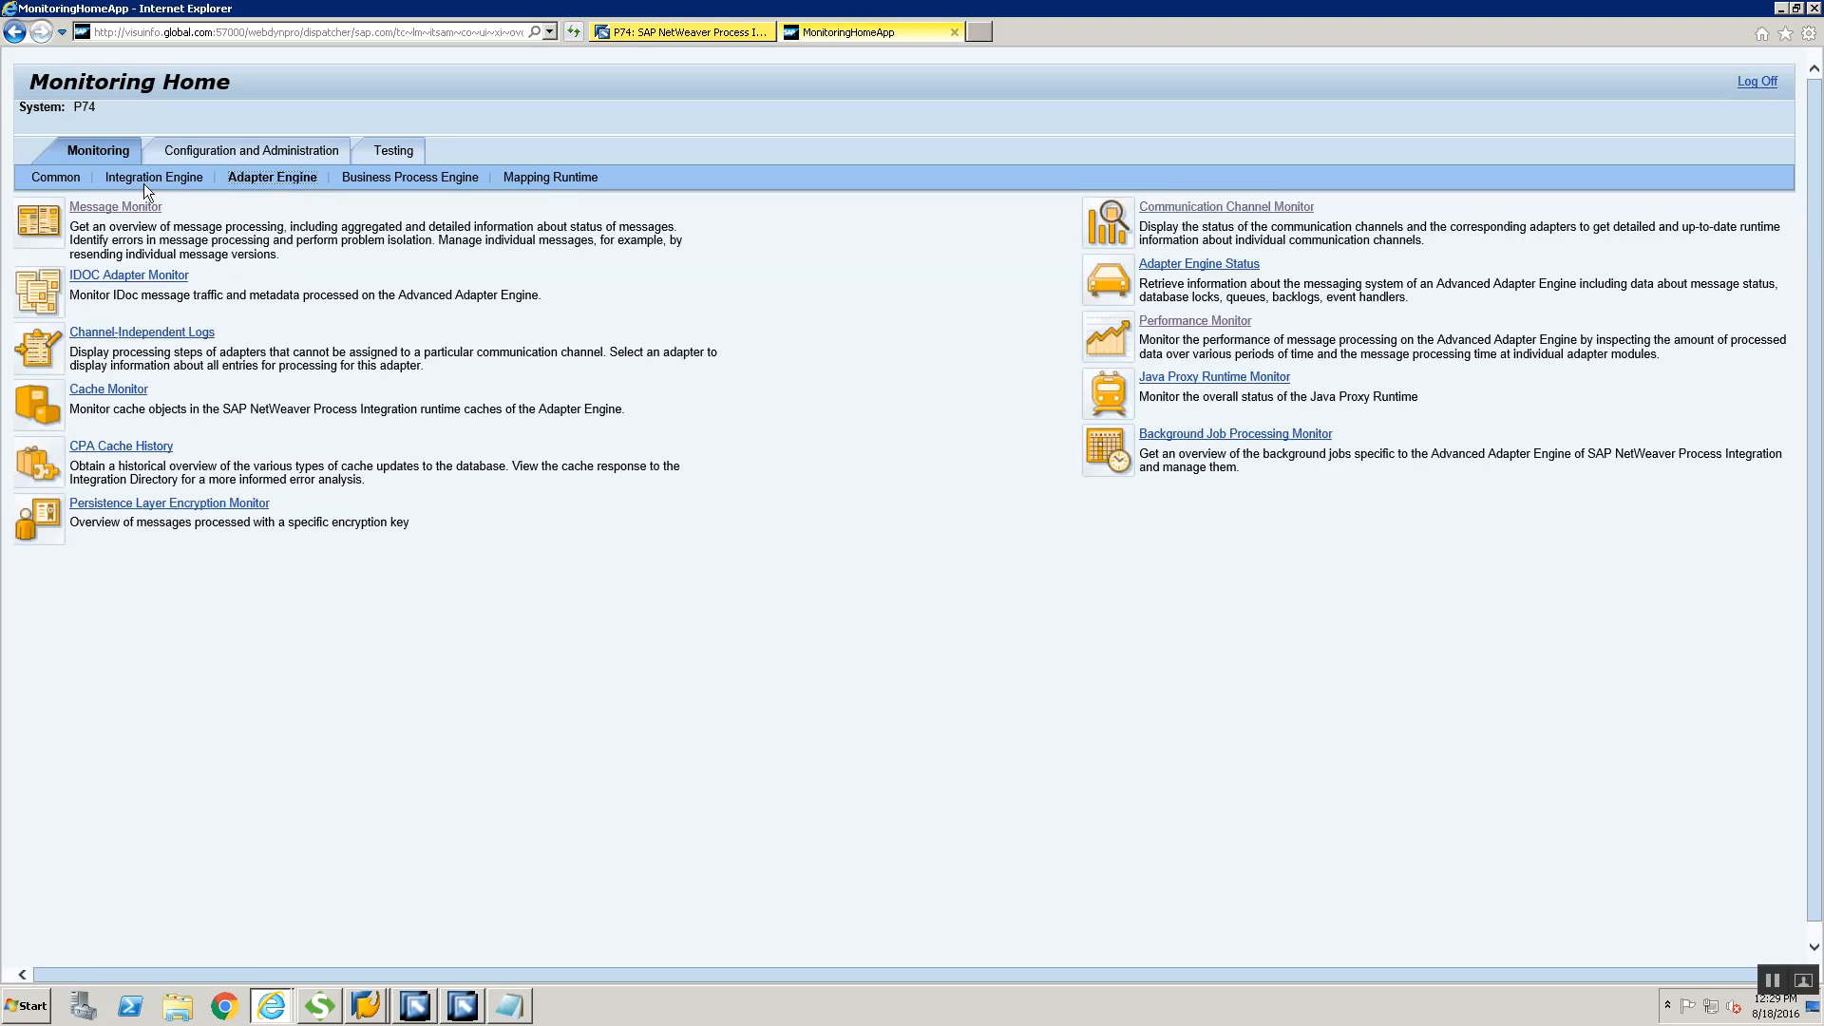
pyautogui.click(1190, 209)
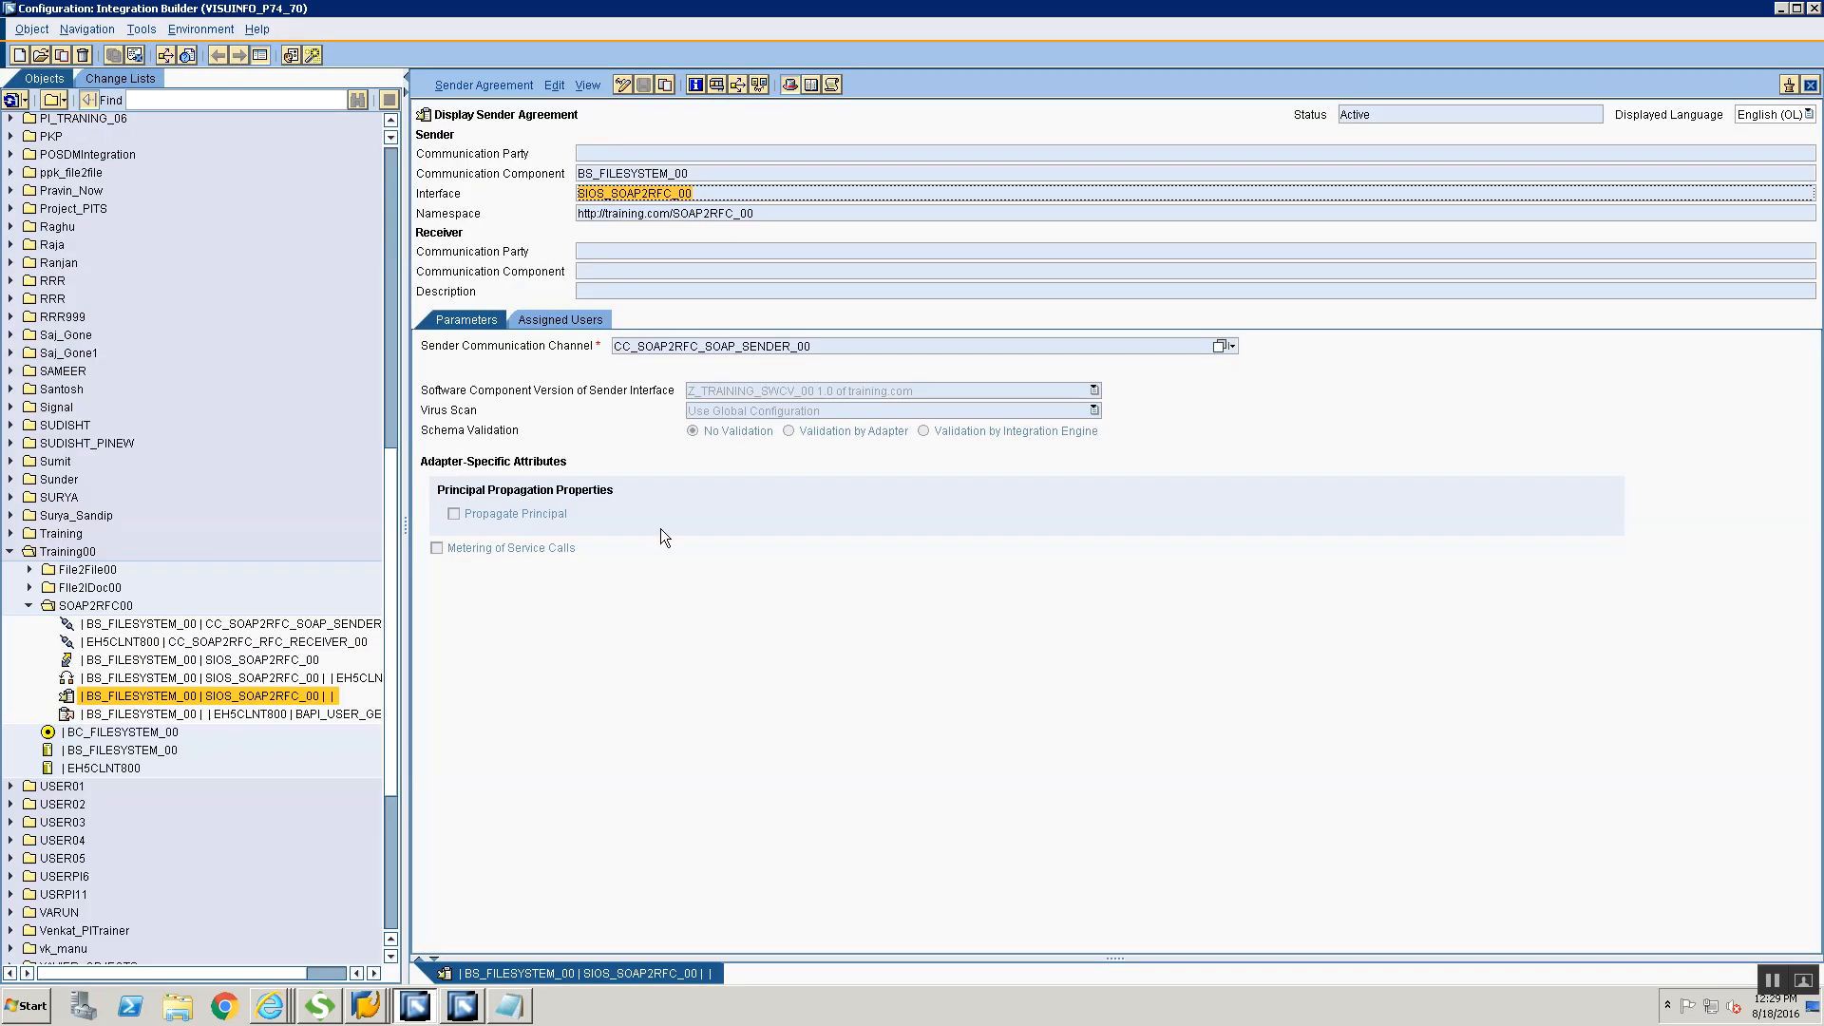
# Copy the sender channel name CC_SOAP2RFC_SOAP_SENDER_00 from the sender agreement in Integration Builder and search for it in the Communication Channel Monitor
pyautogui.click(812, 348)
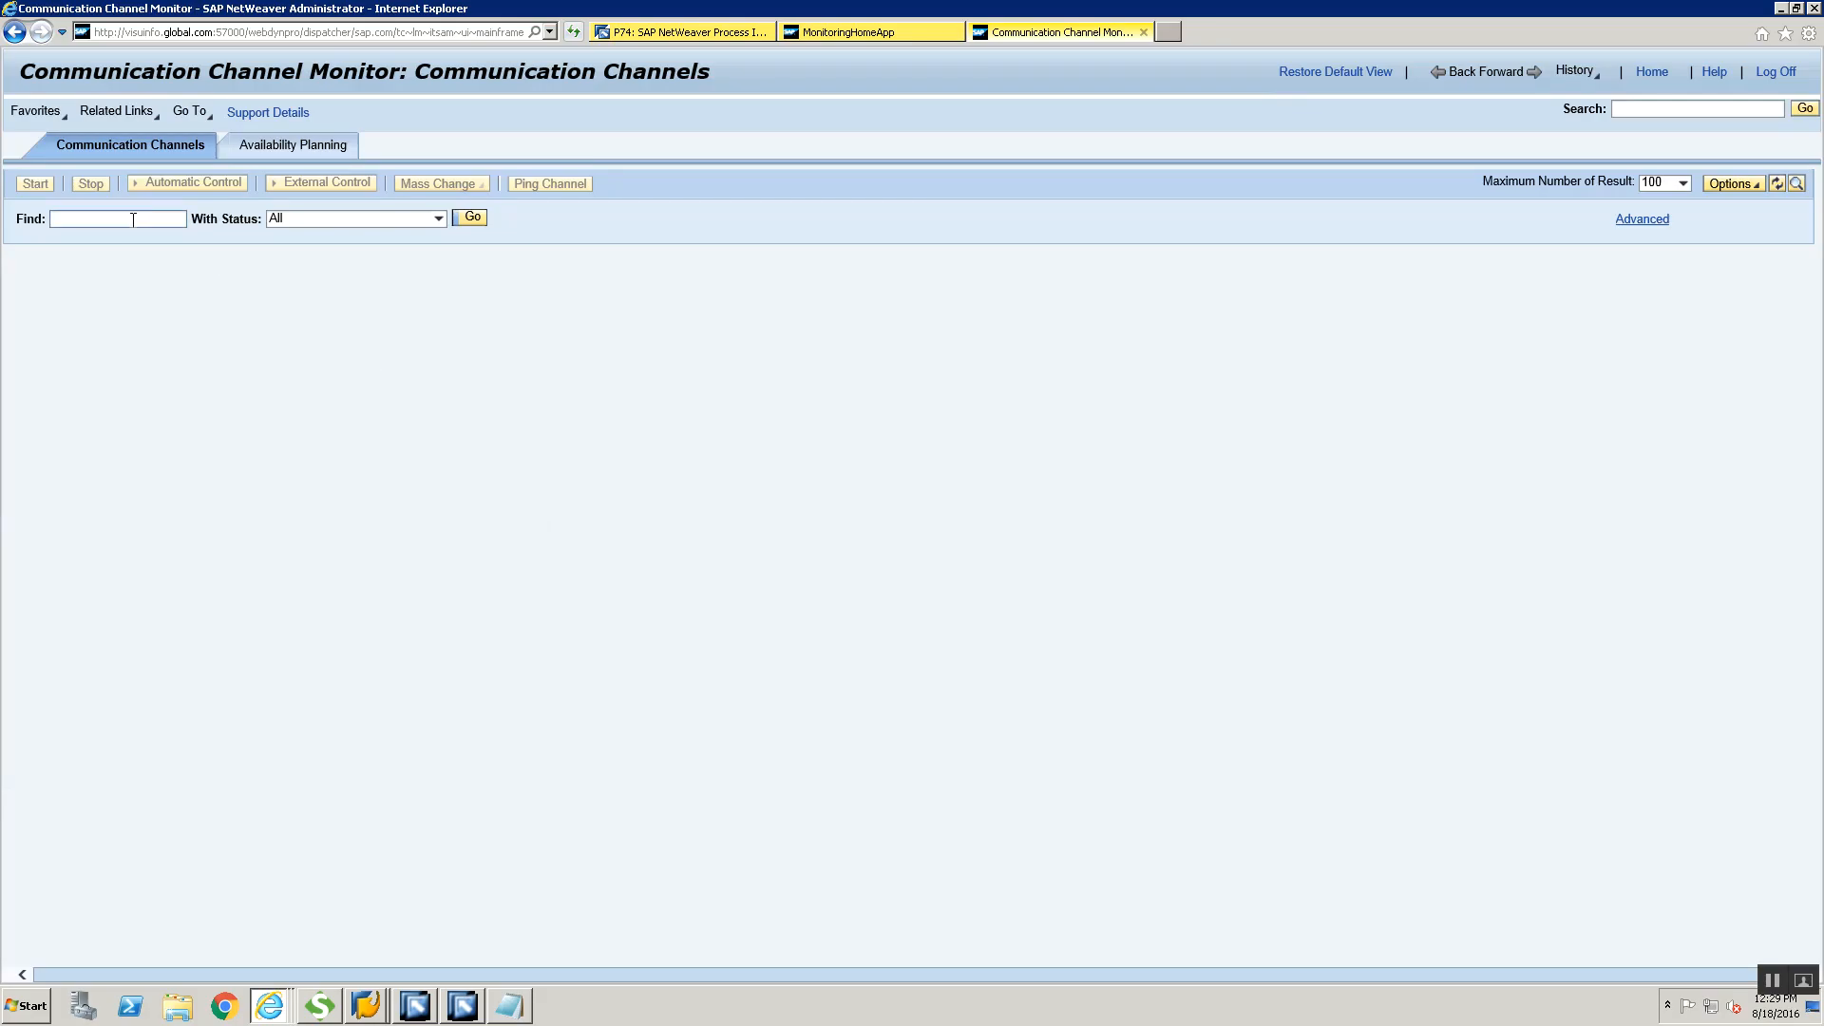
pyautogui.click(133, 219)
pyautogui.hotkey('ctrl', 'v')
pyautogui.click(475, 216)
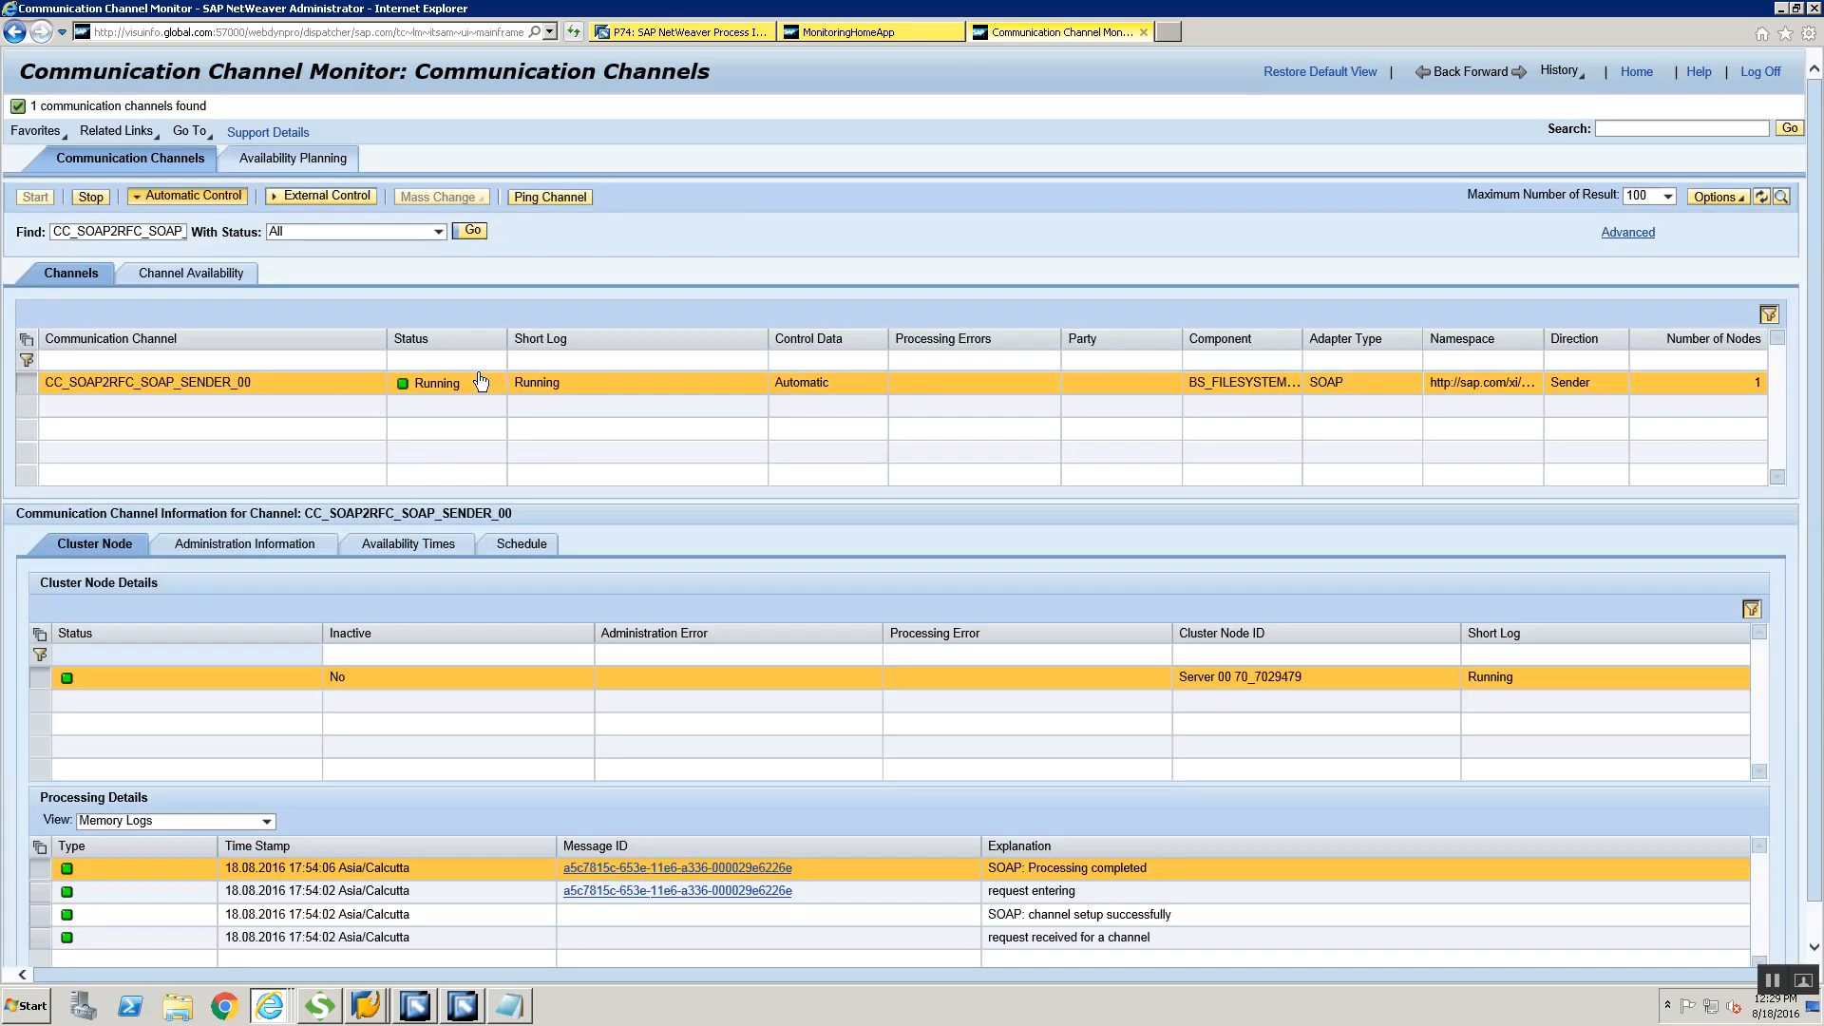
pyautogui.scroll(-1, 443, 812)
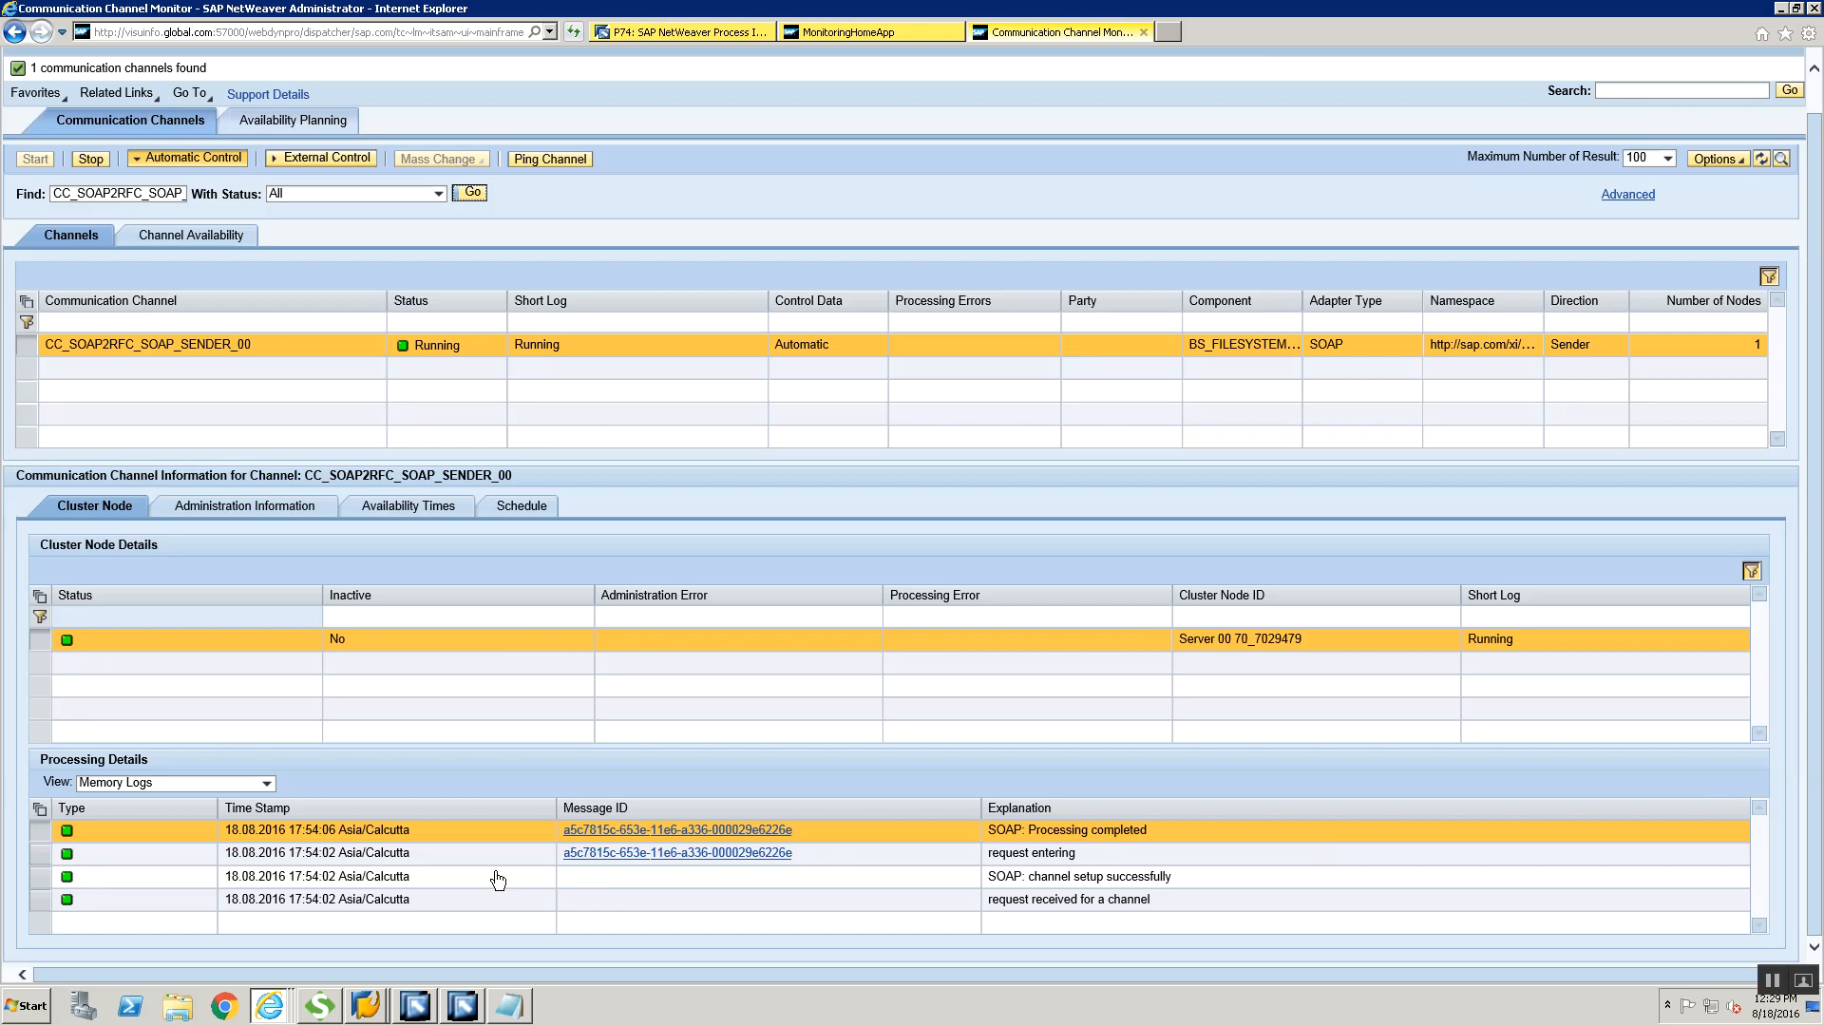
# Open the message of the sender channel's "SOAP: Processing completed" log entry and show its details in the Message Monitor
pyautogui.click(714, 830)
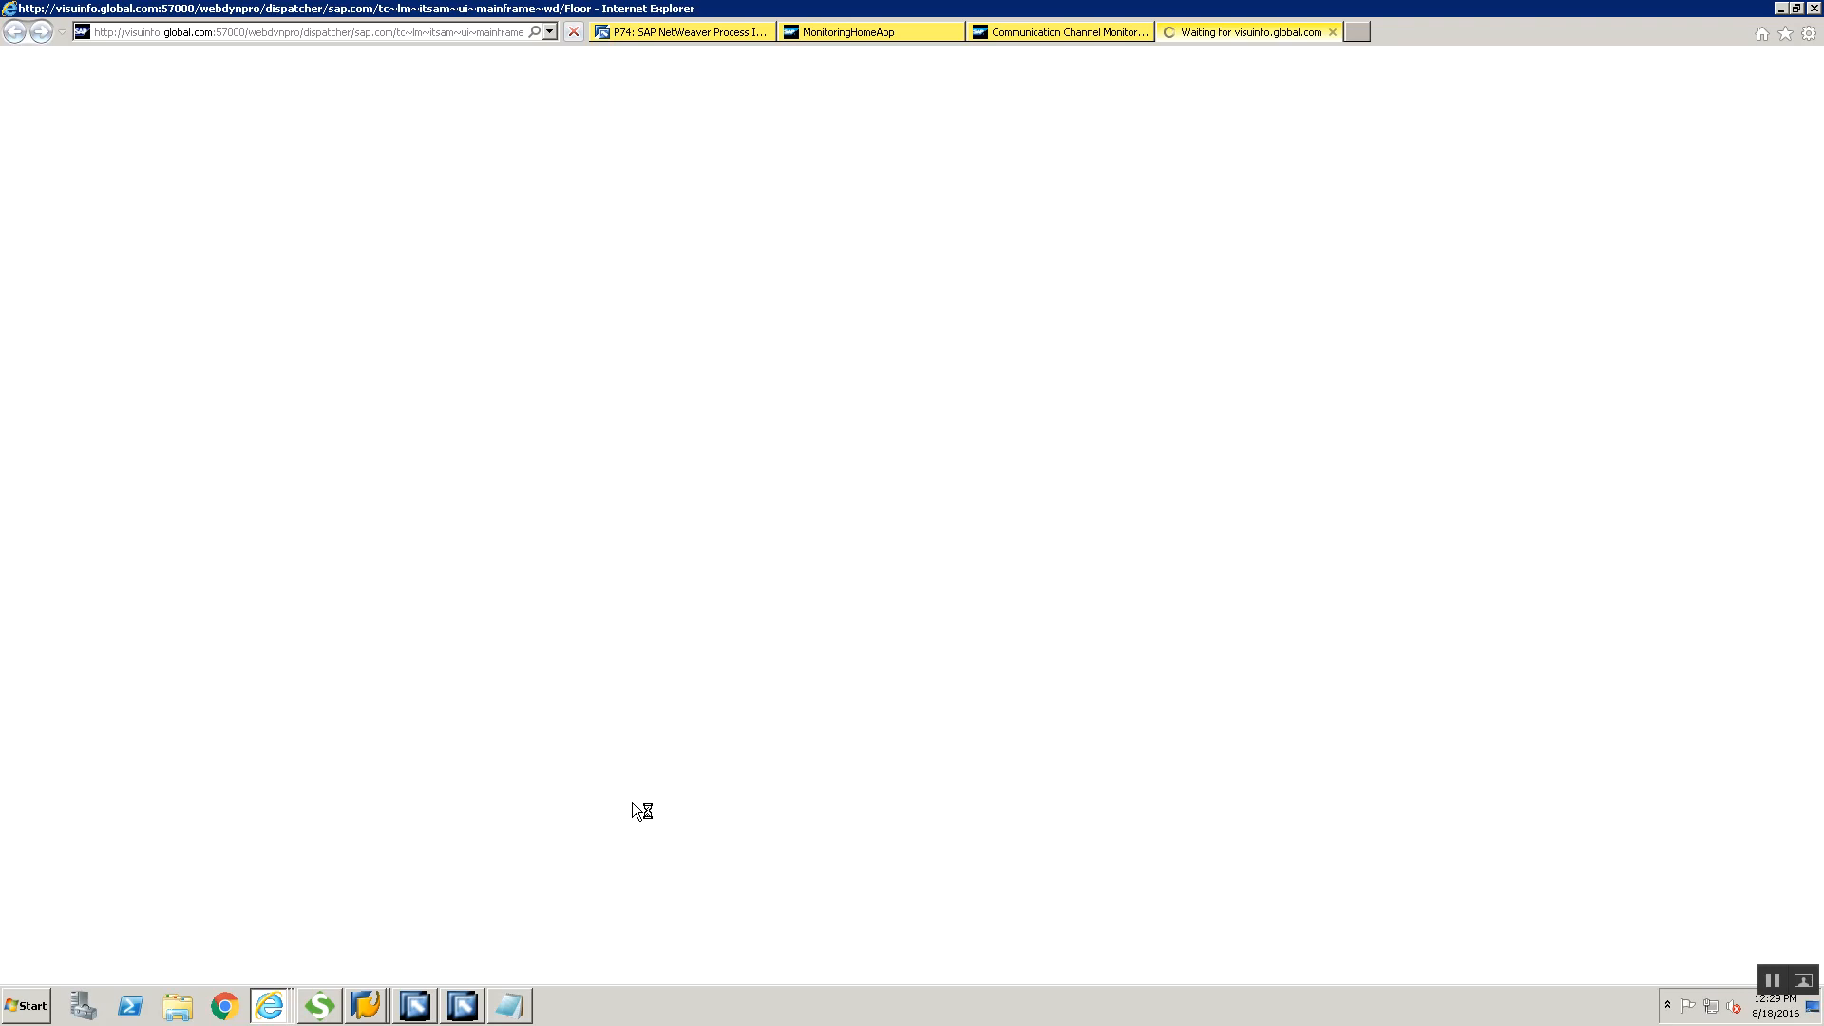
pyautogui.click(1082, 36)
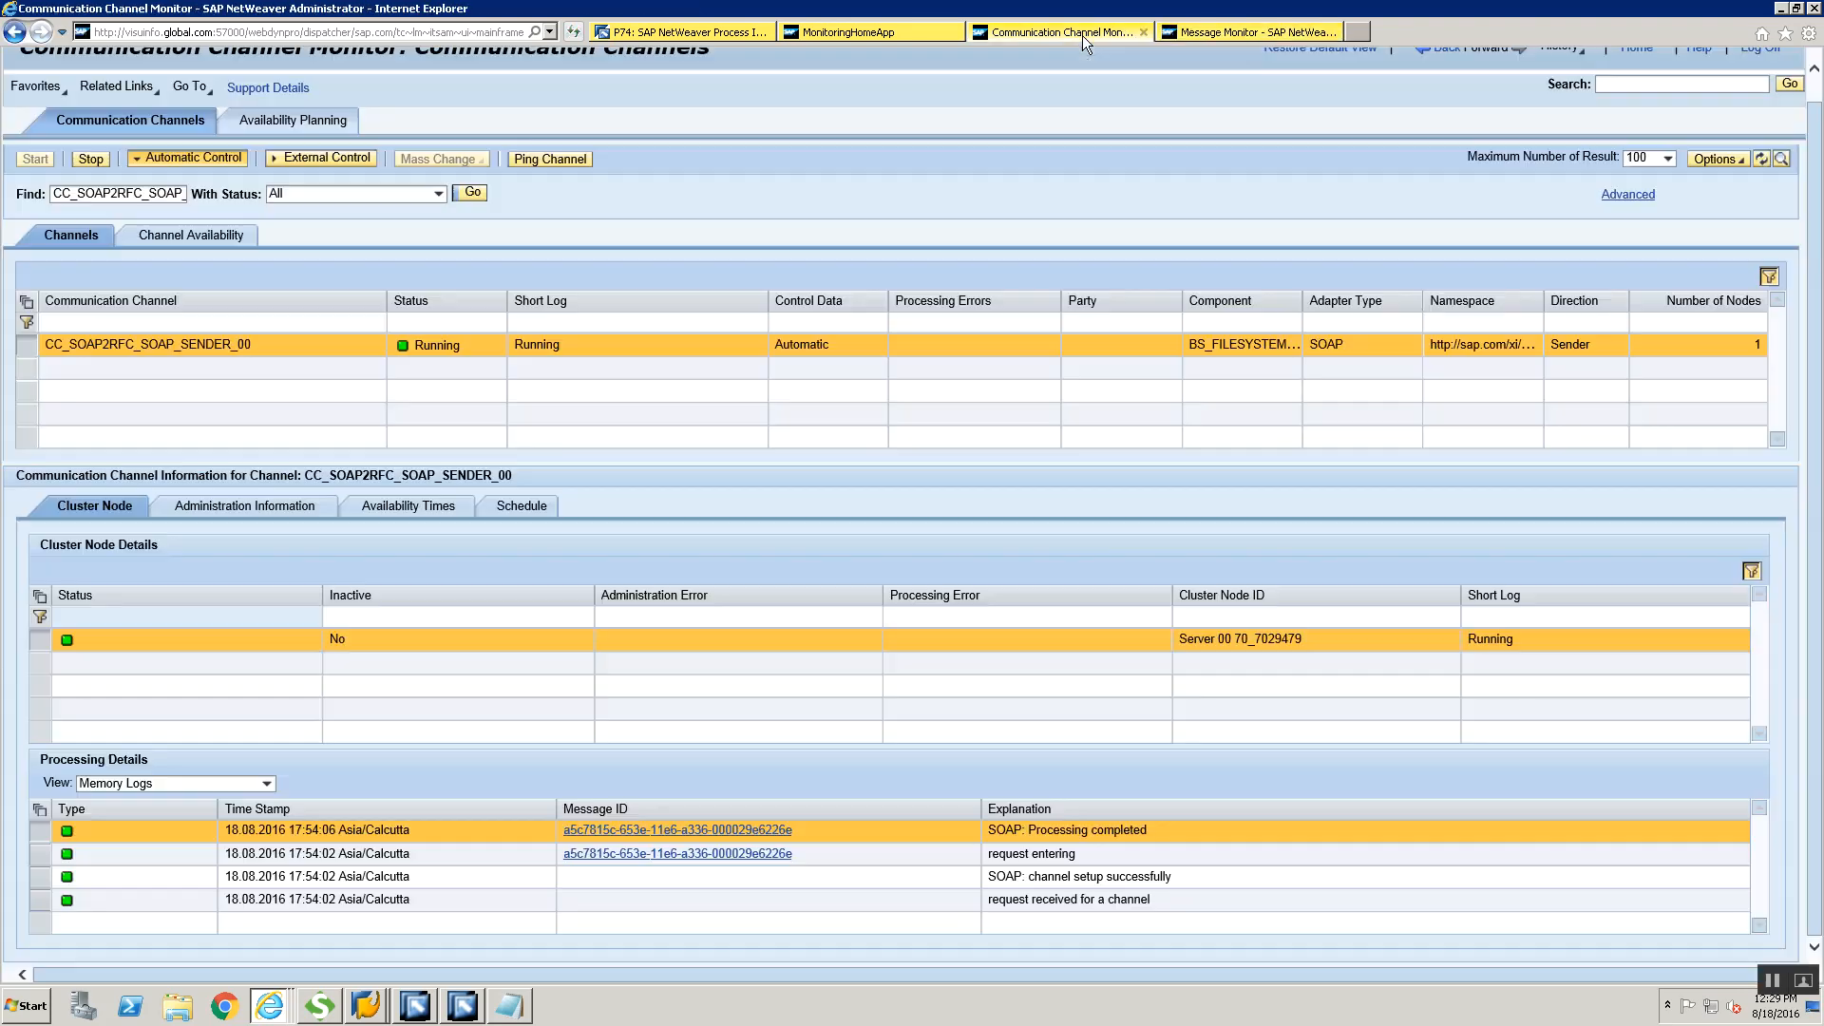
pyautogui.click(1269, 25)
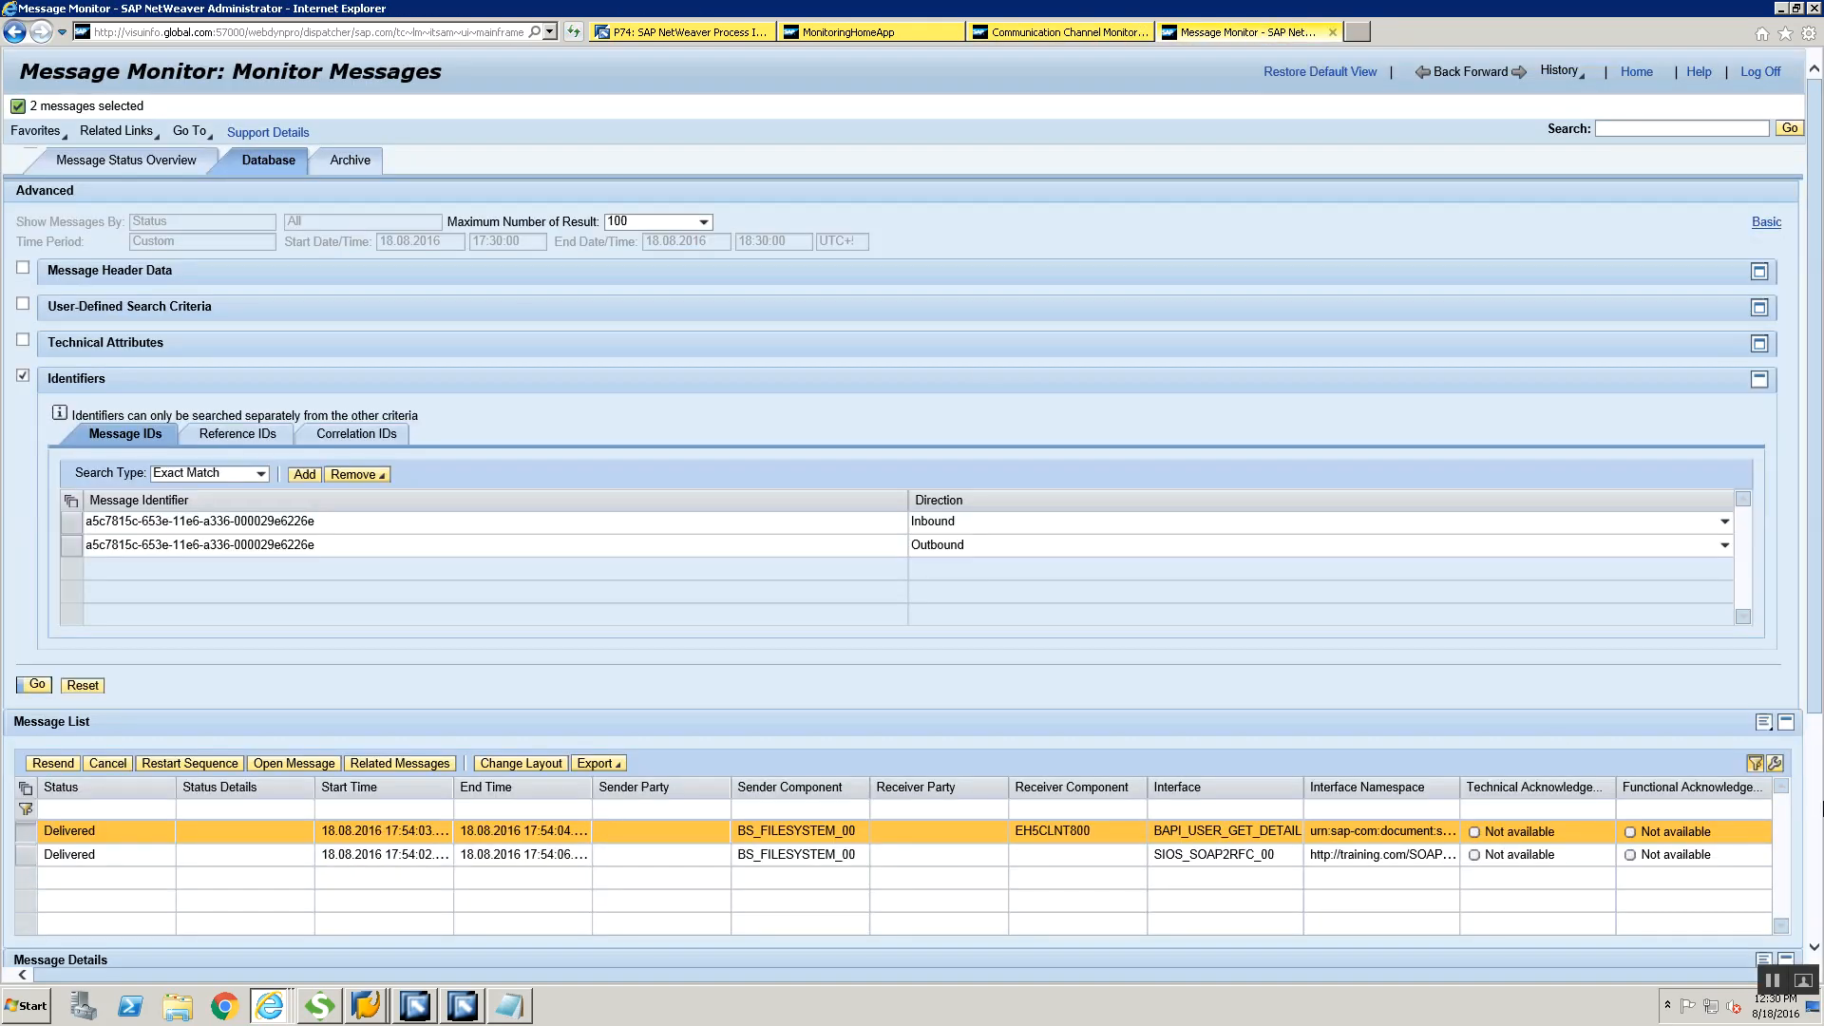
pyautogui.scroll(-3, 673, 797)
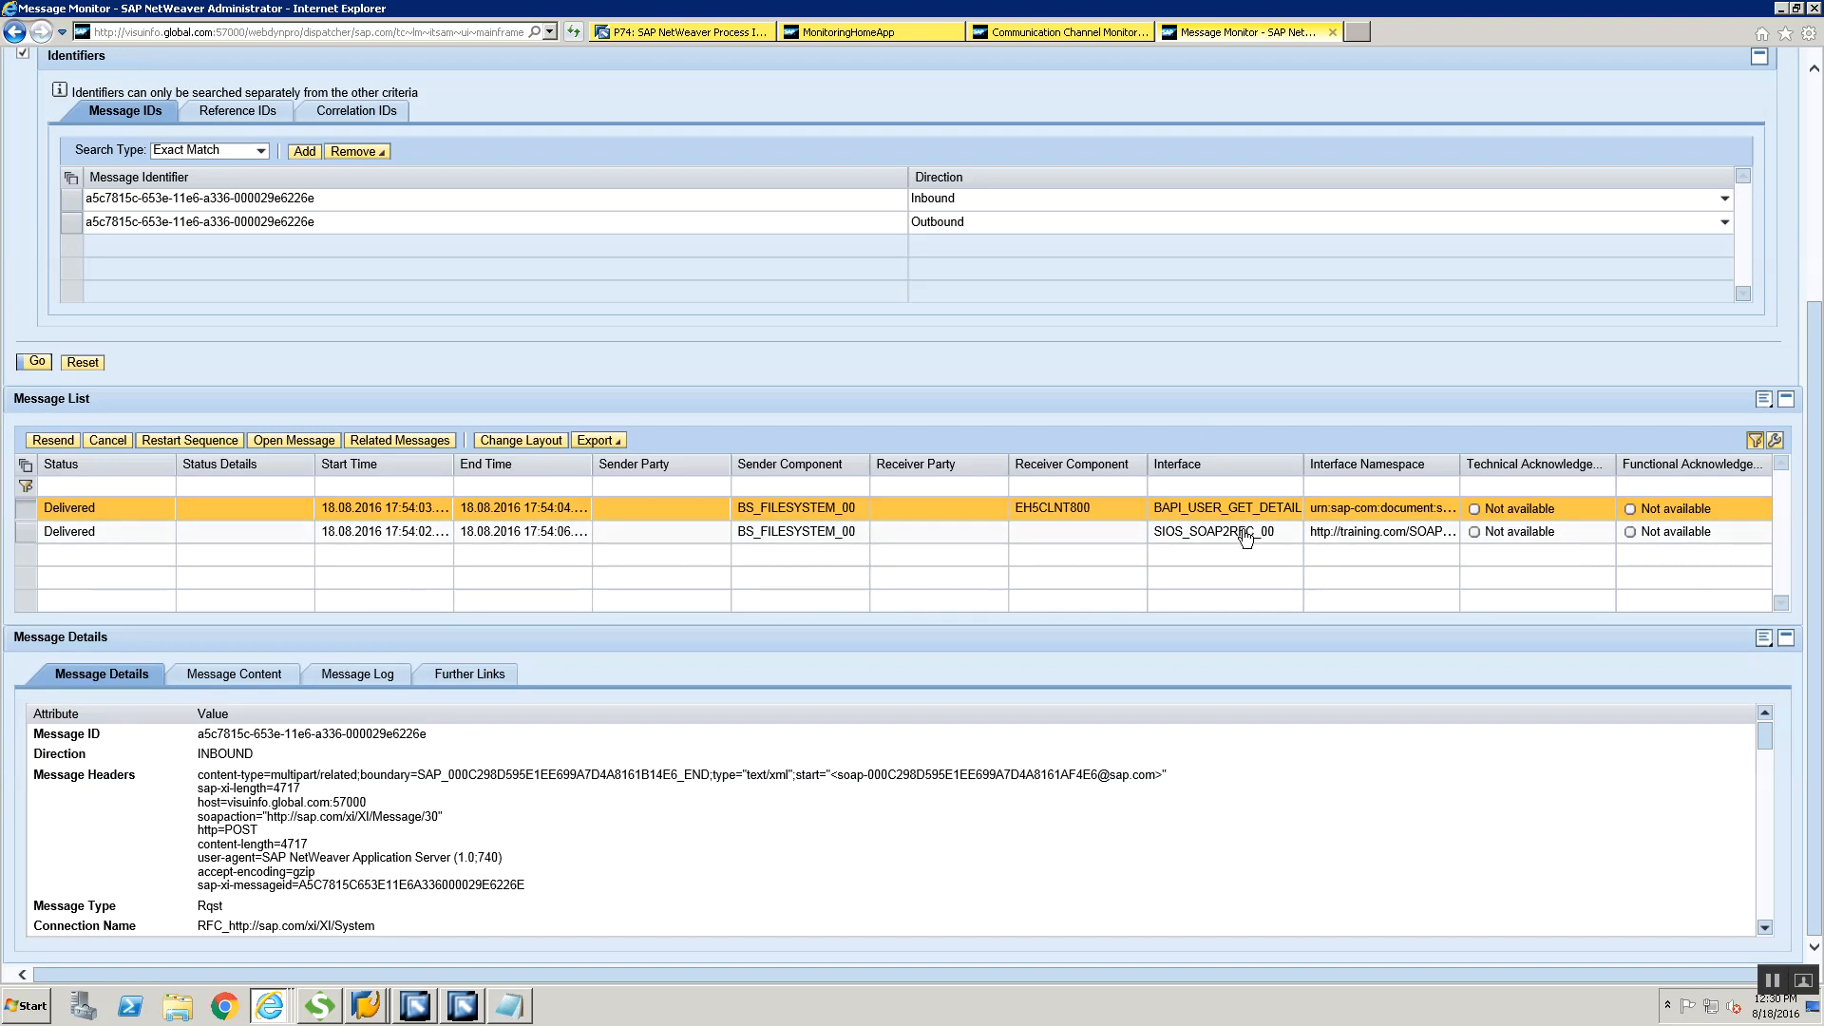
# Display the message log of the BAPI_USER_GET_DETAIL message and read its entries up to the delivery to the receiver channel
pyautogui.click(380, 678)
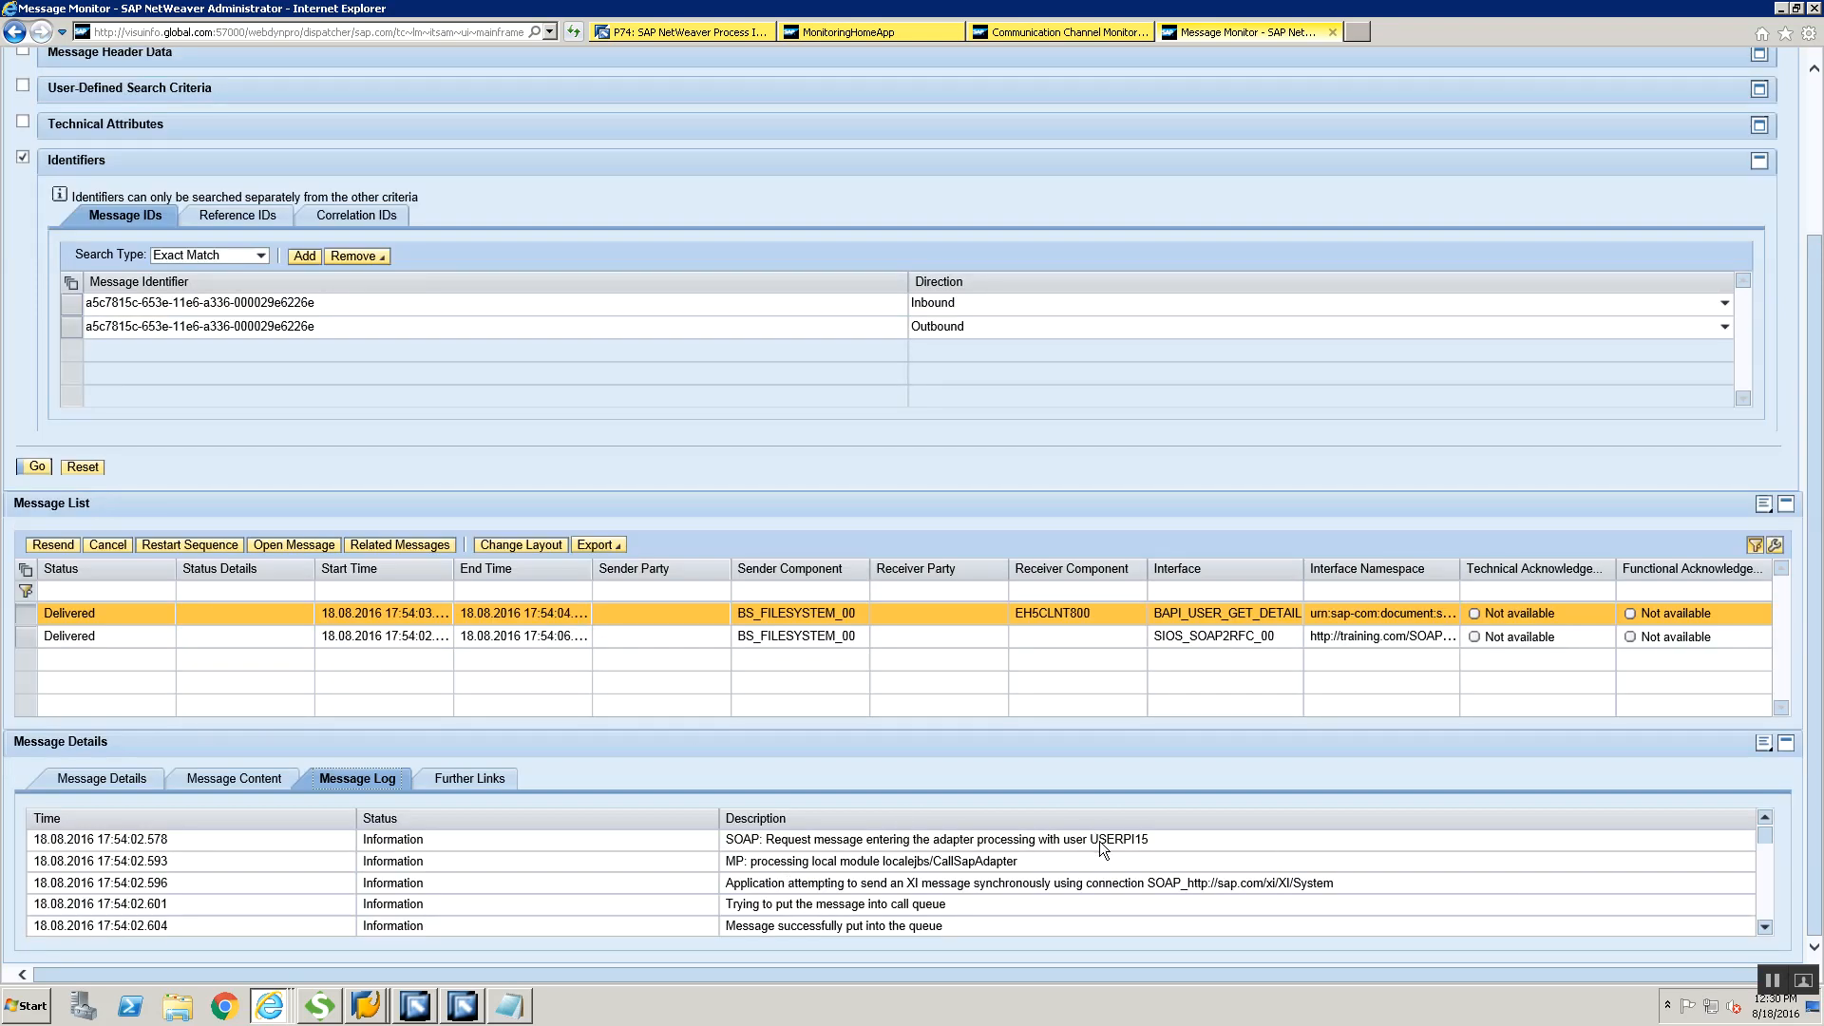
pyautogui.click(1133, 838)
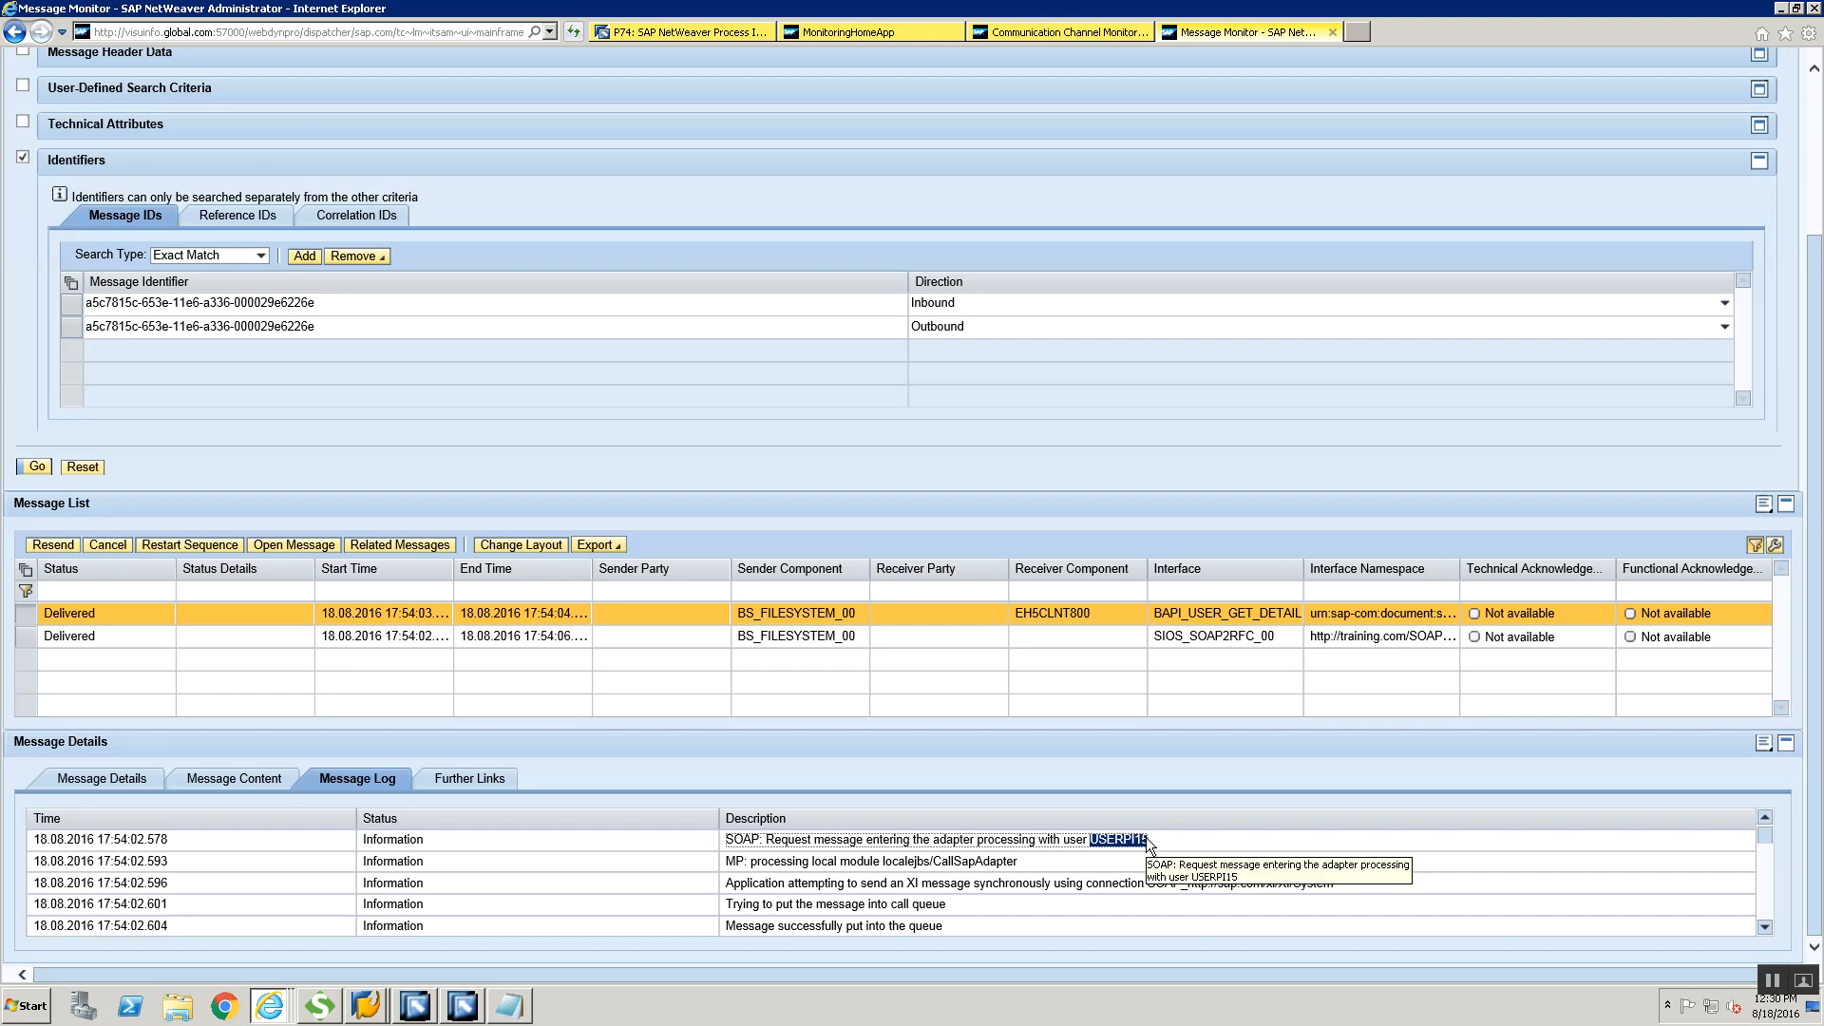
pyautogui.click(1765, 882)
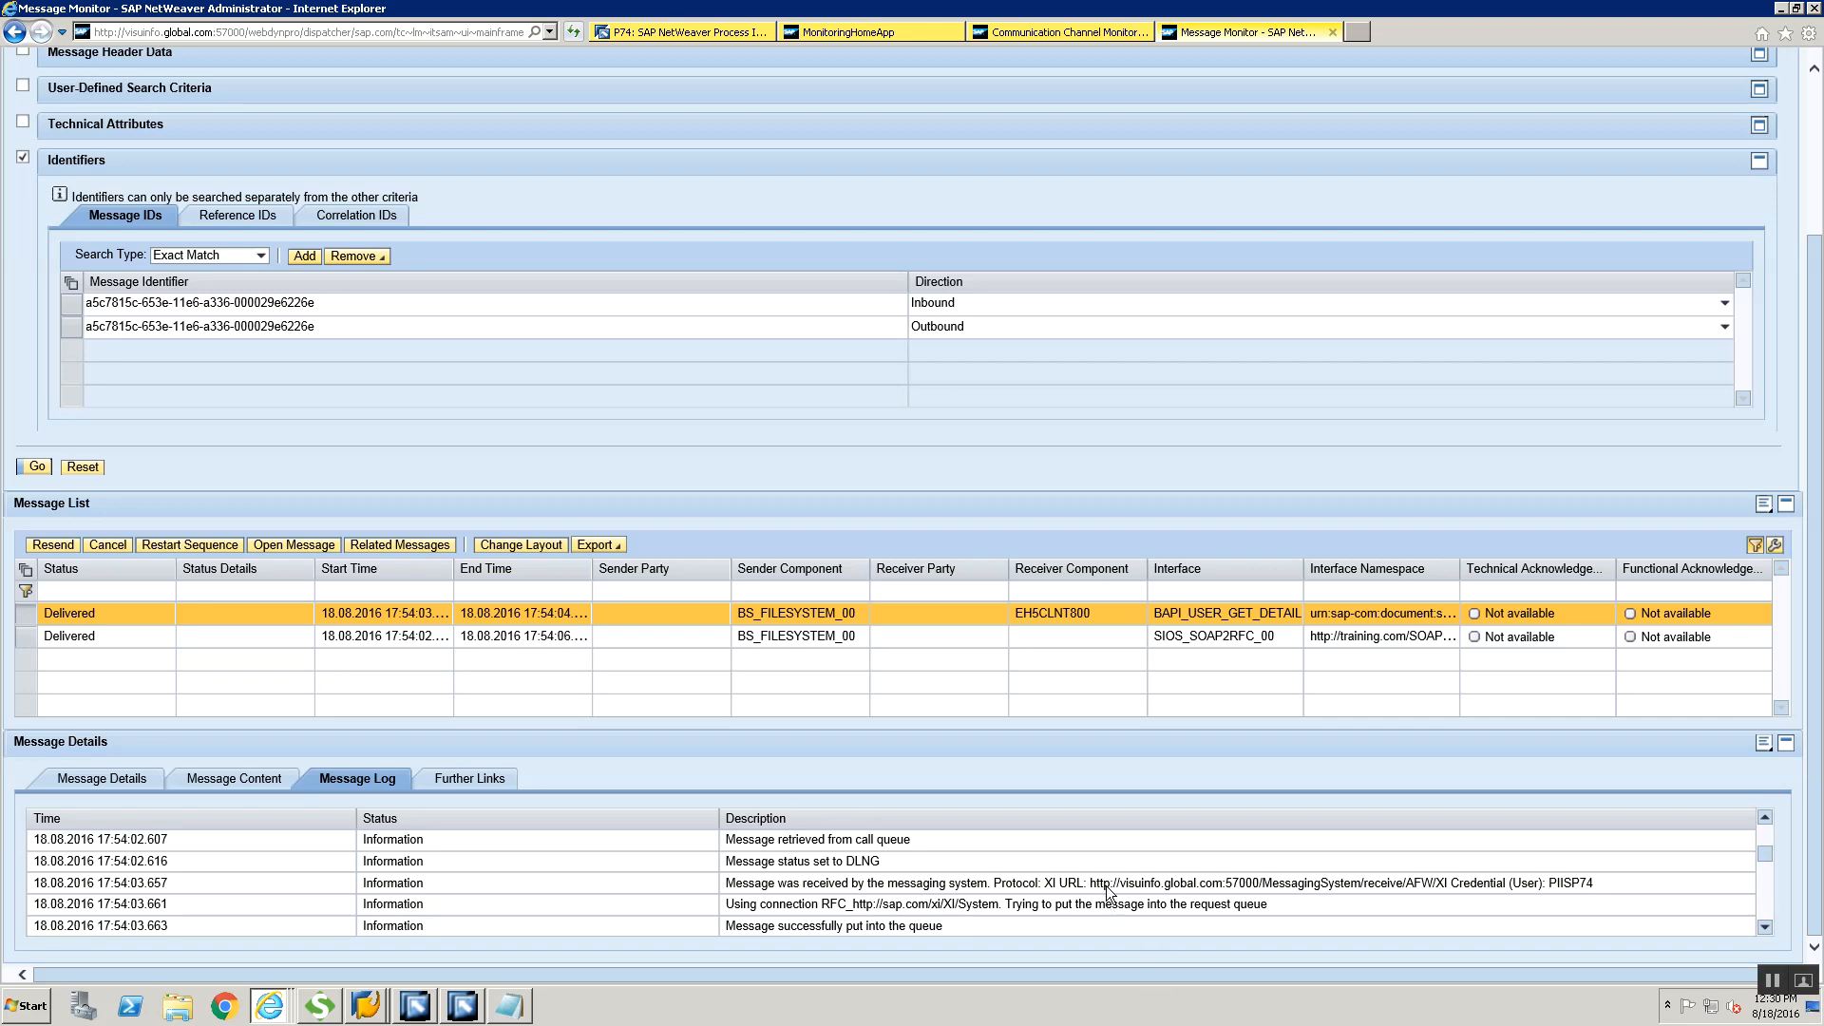
pyautogui.click(1764, 888)
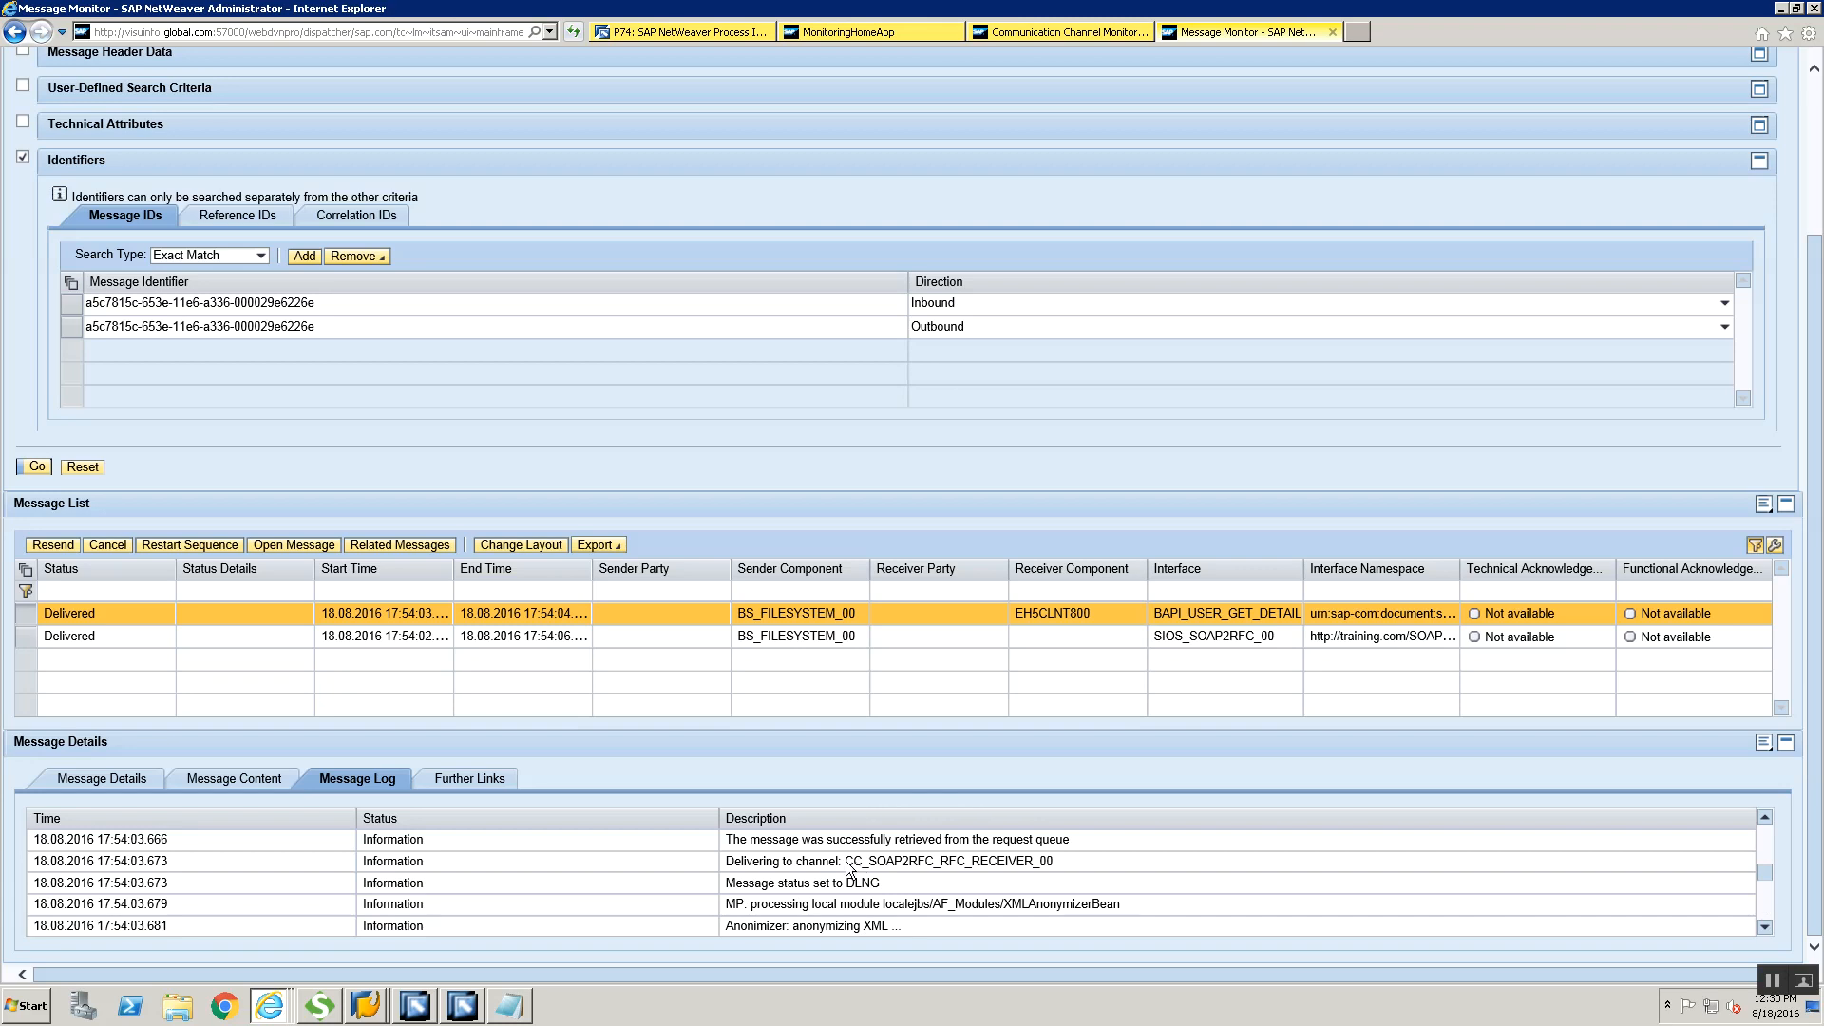
# Copy the receiver channel name CC_SOAP2RFC_RFC_RECEIVER_00 from the message log into a new Notepad document and return to the browser
pyautogui.moveTo(845, 863); pyautogui.dragTo(958, 872)
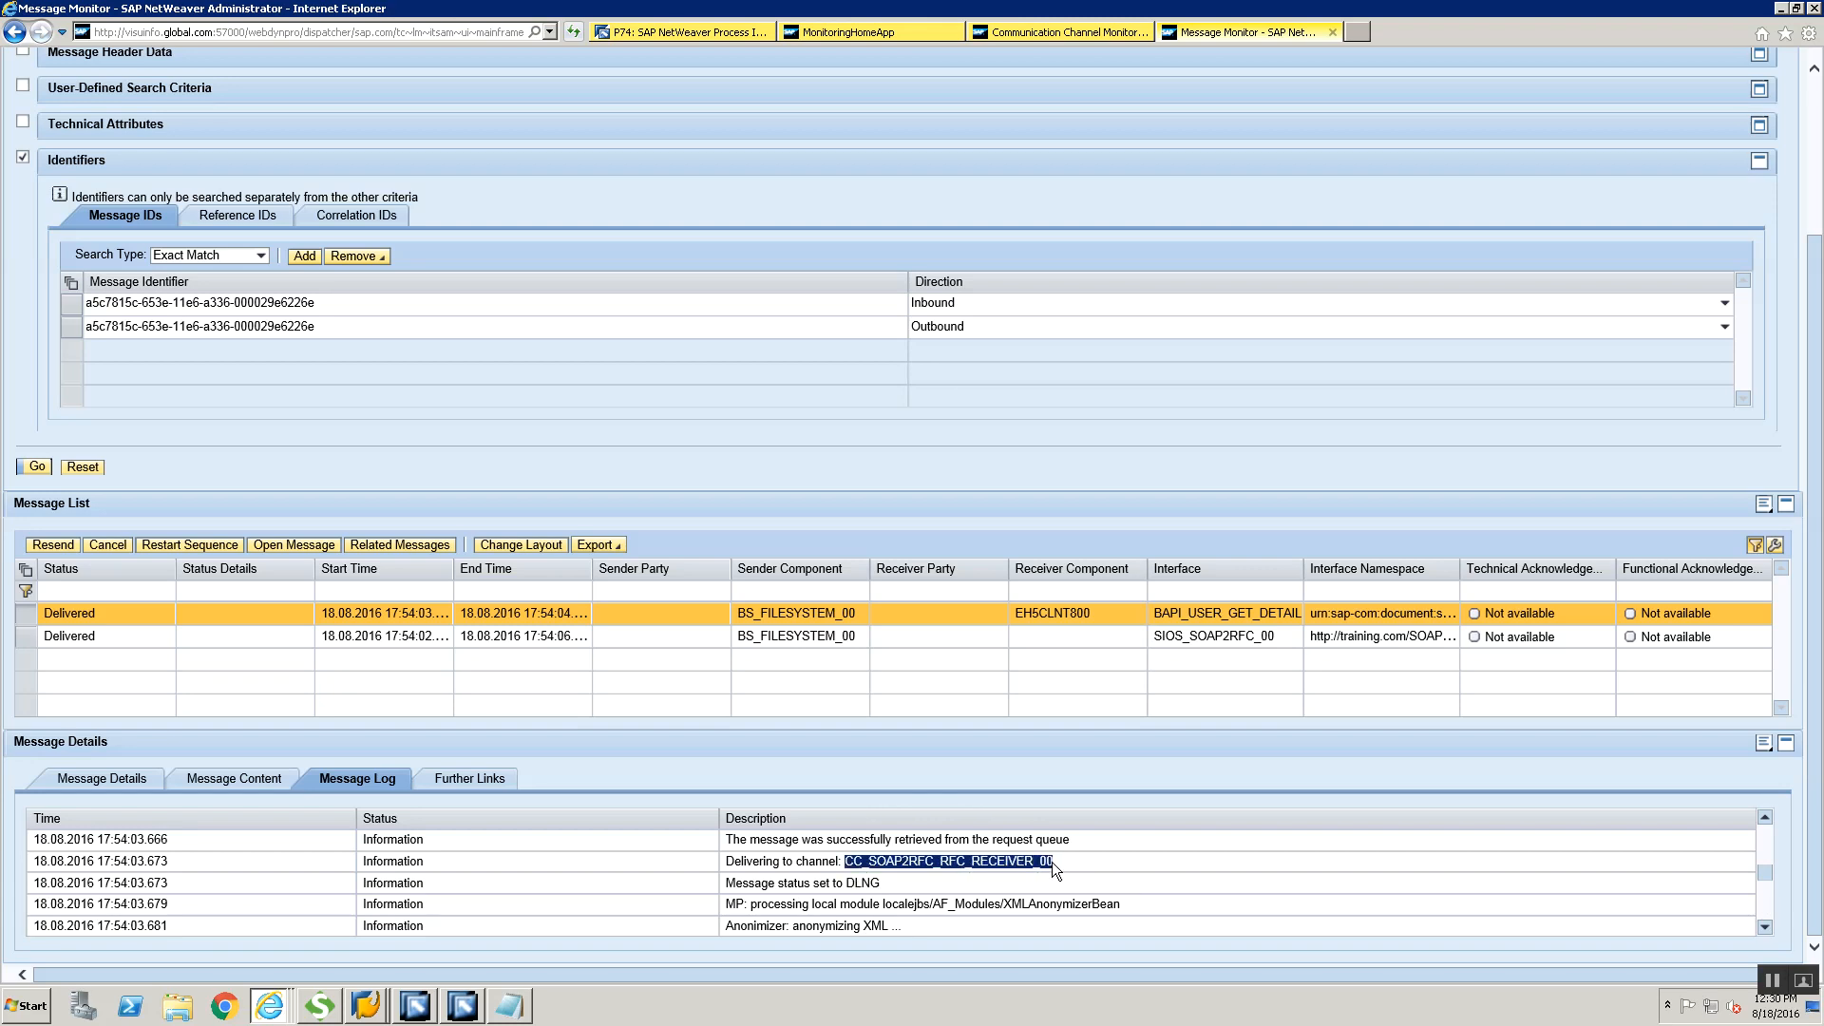
pyautogui.hotkey('ctrl', 'c')
pyautogui.press('super+r')
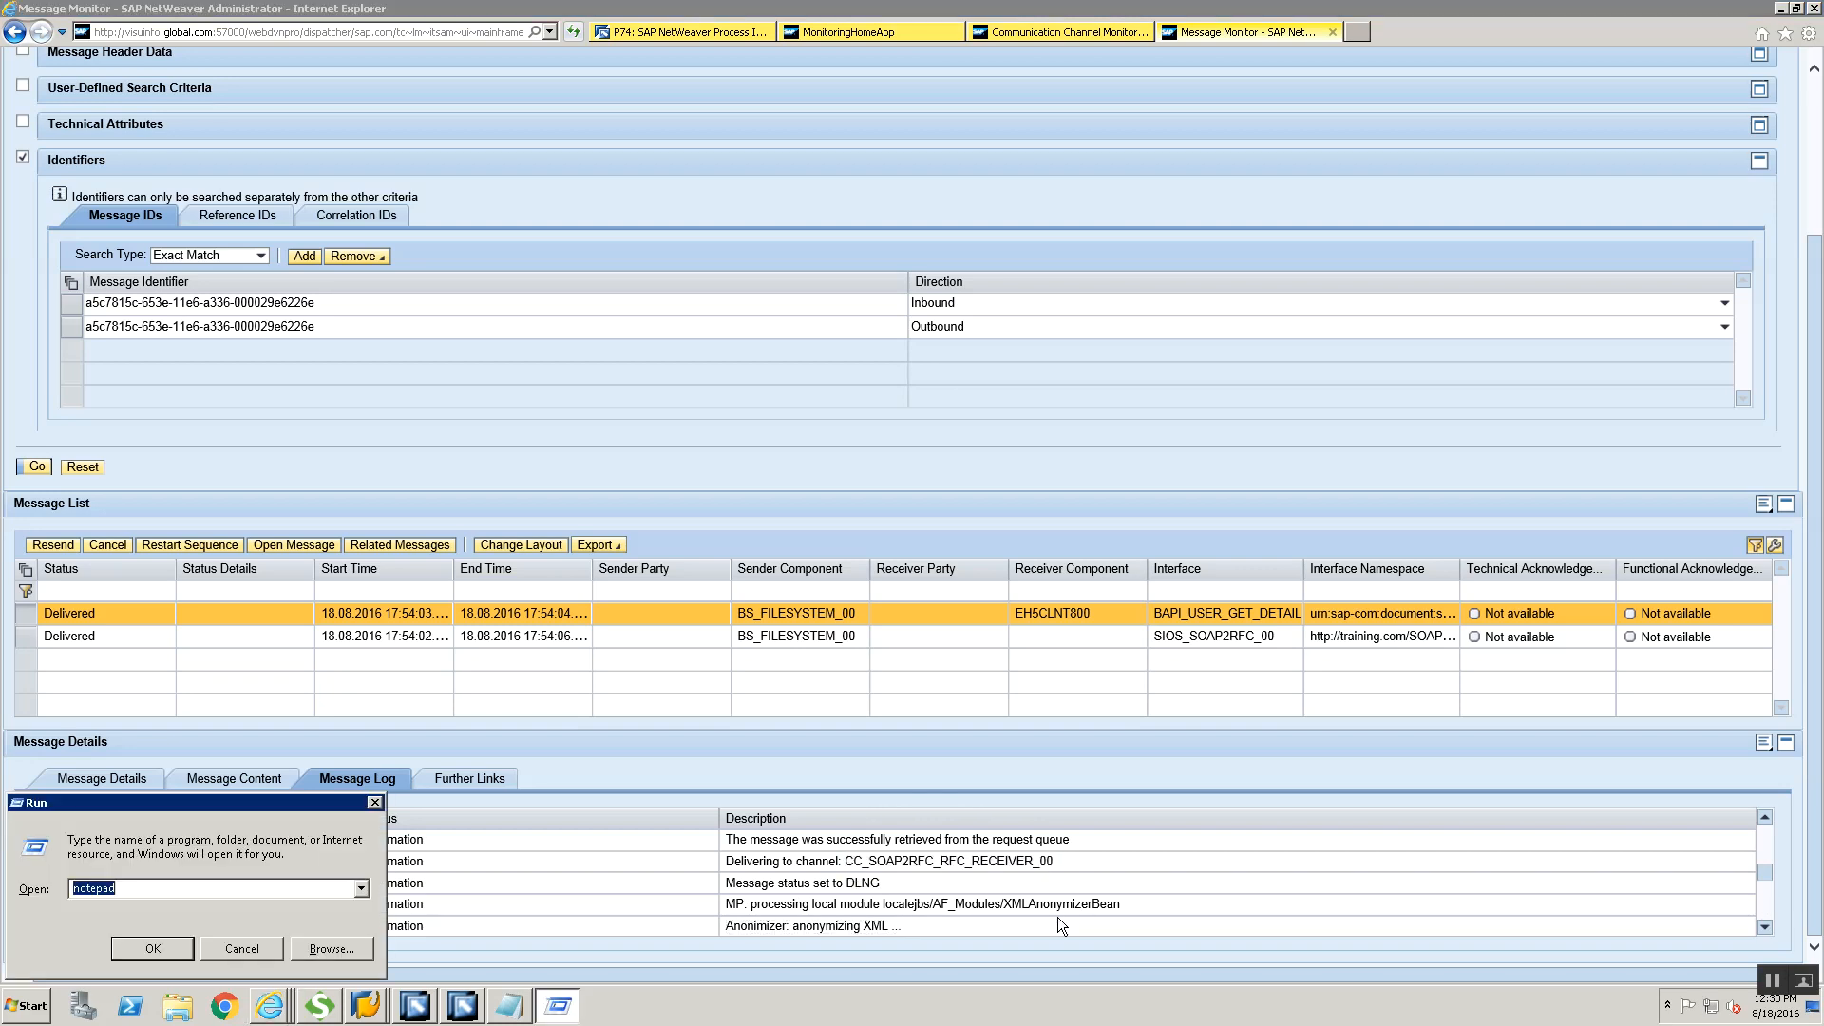
pyautogui.press('Return')
pyautogui.hotkey('ctrl', 'v')
pyautogui.hotkey('alt', 'Tab')
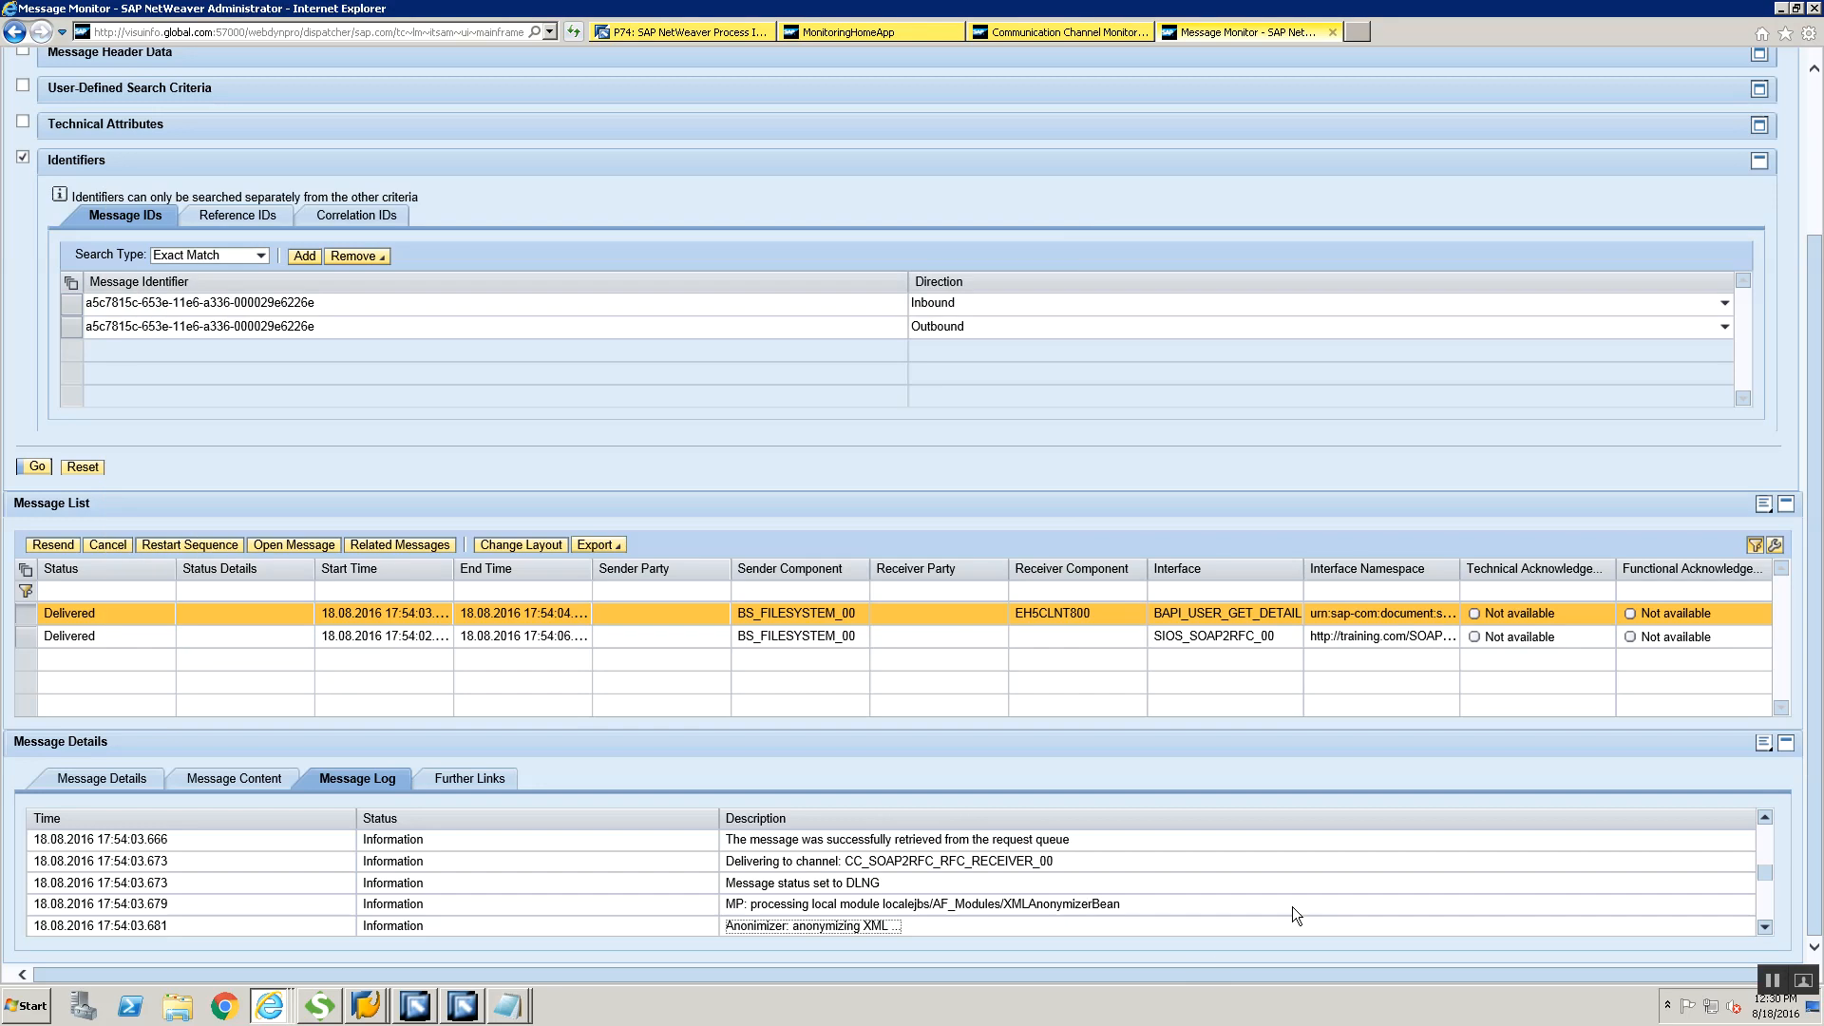
# Read the remaining message log entries and select the SIOS_SOAP2RFC_00 message in the message list
pyautogui.click(1764, 899)
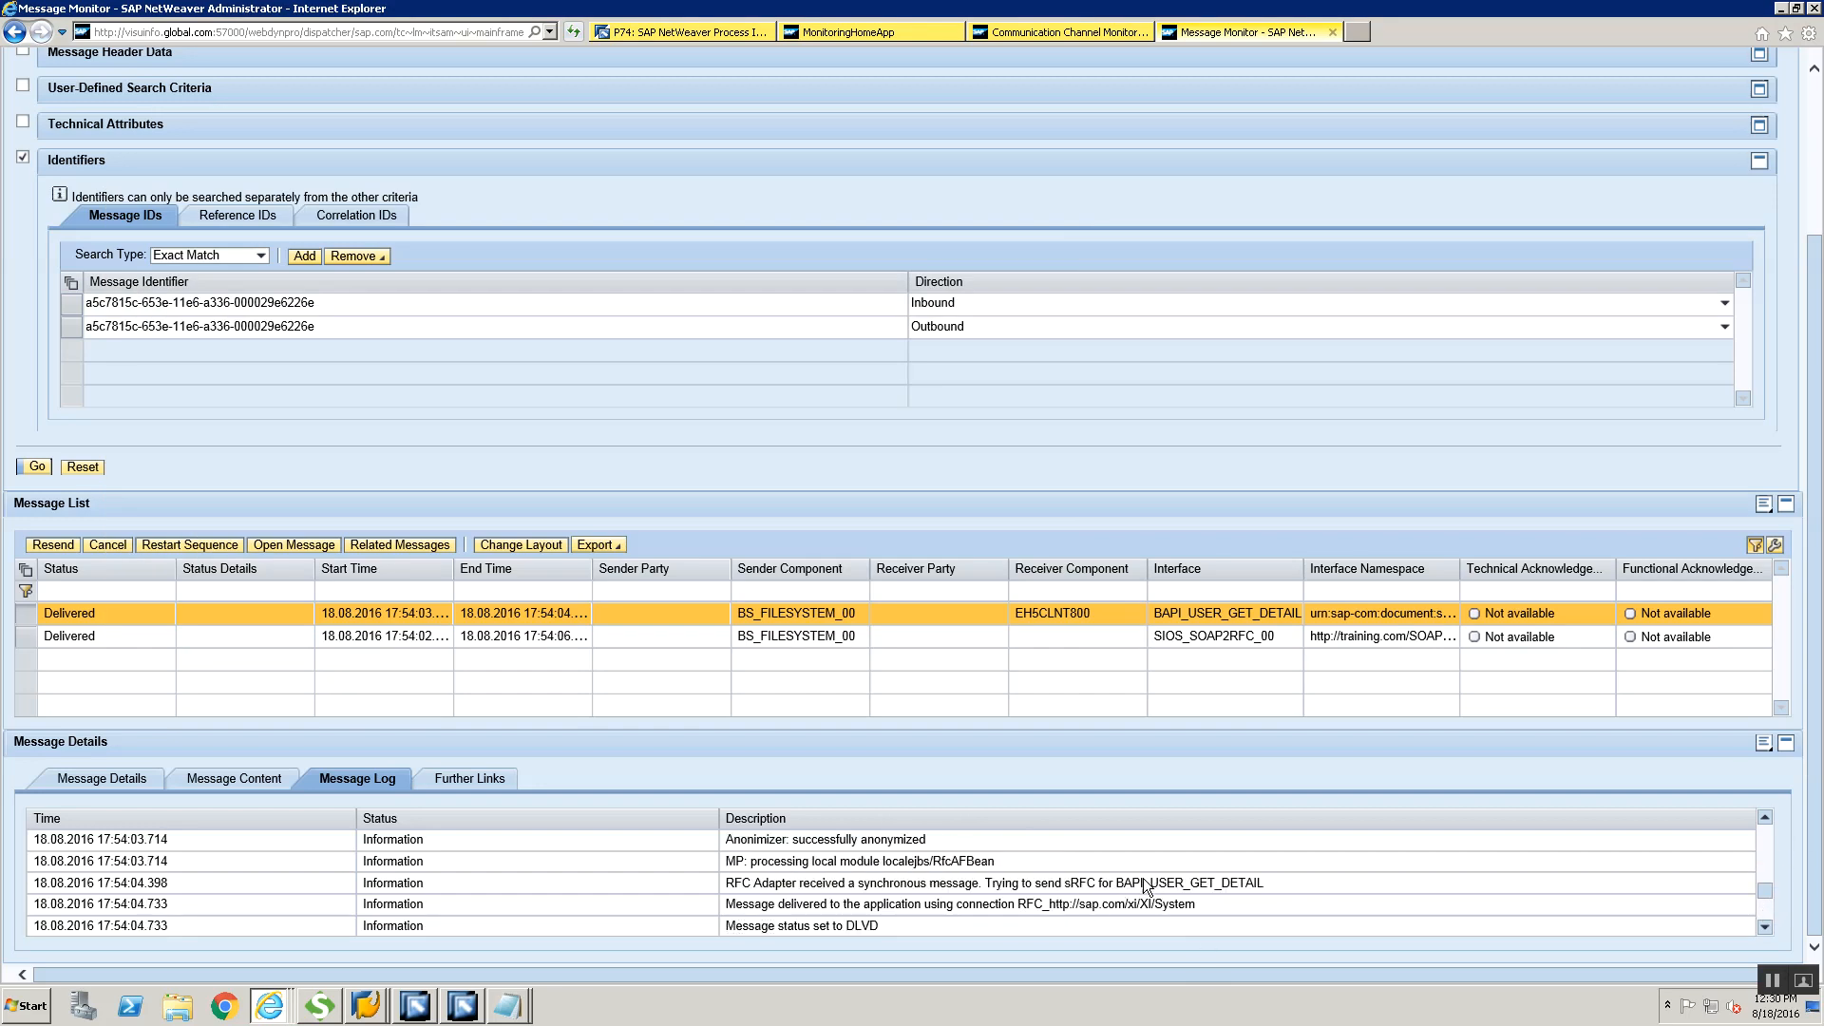
pyautogui.click(1765, 920)
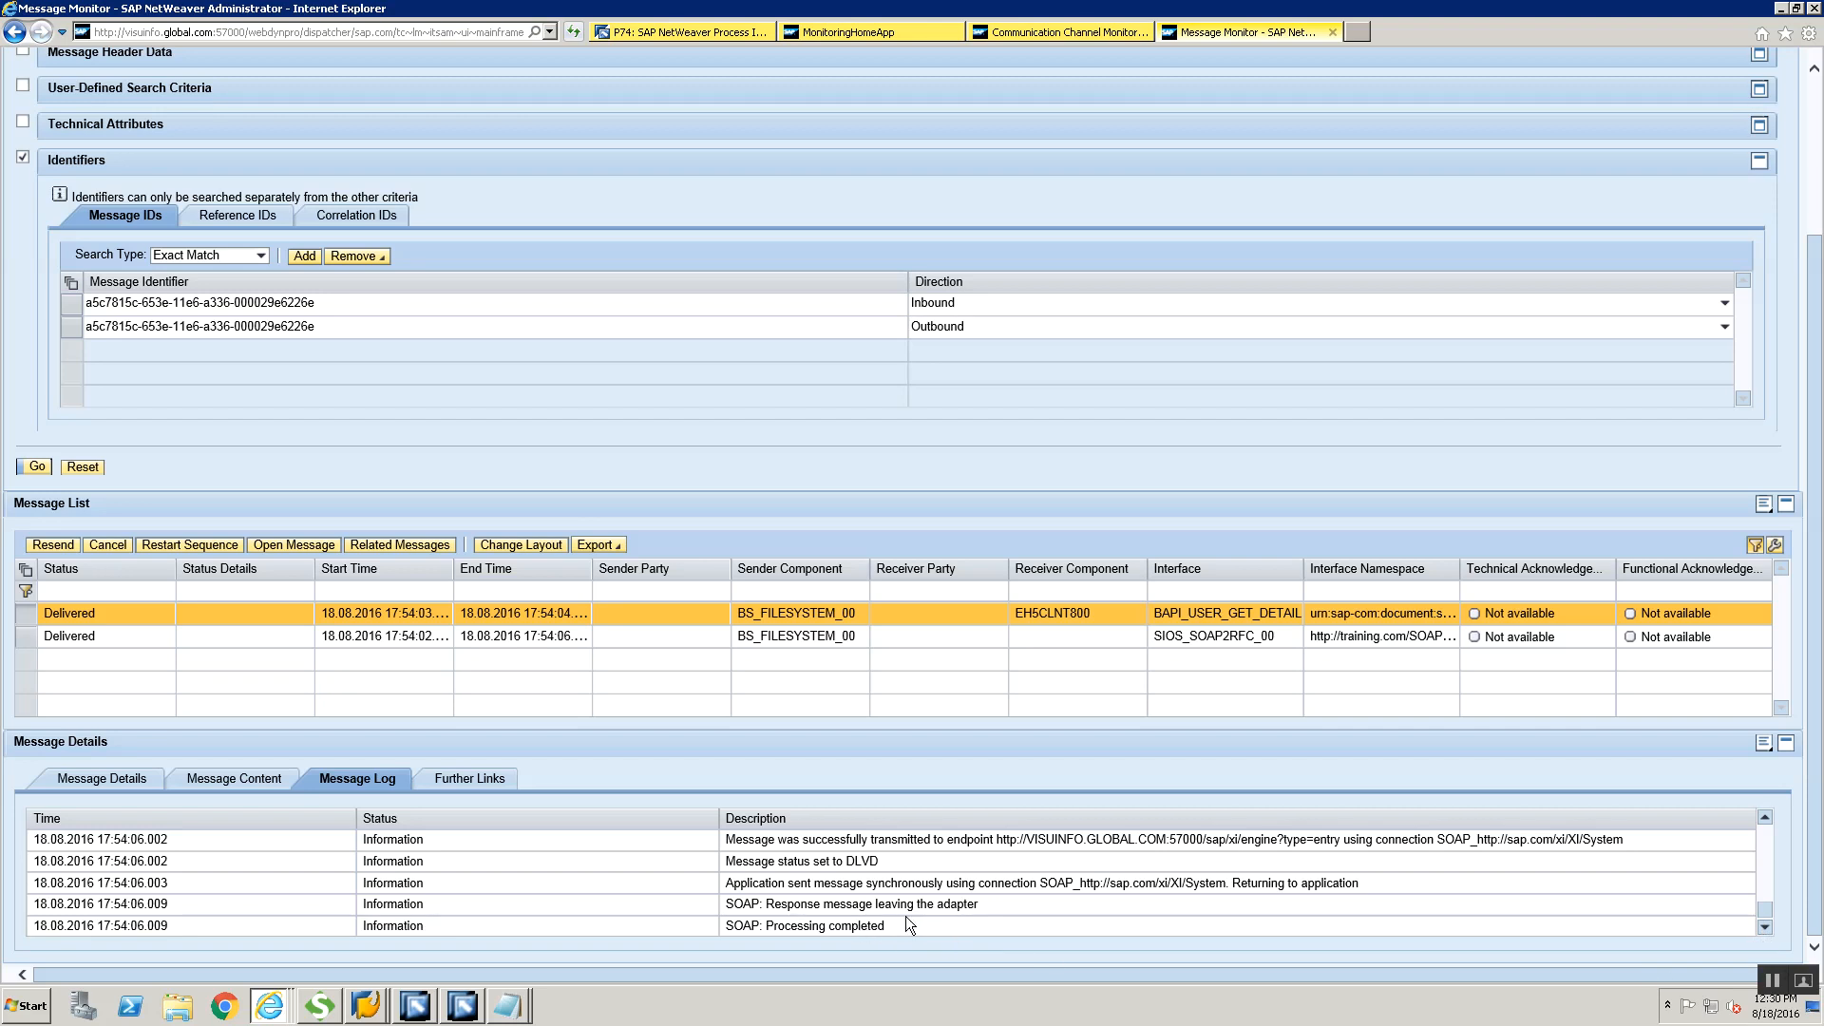
pyautogui.click(26, 643)
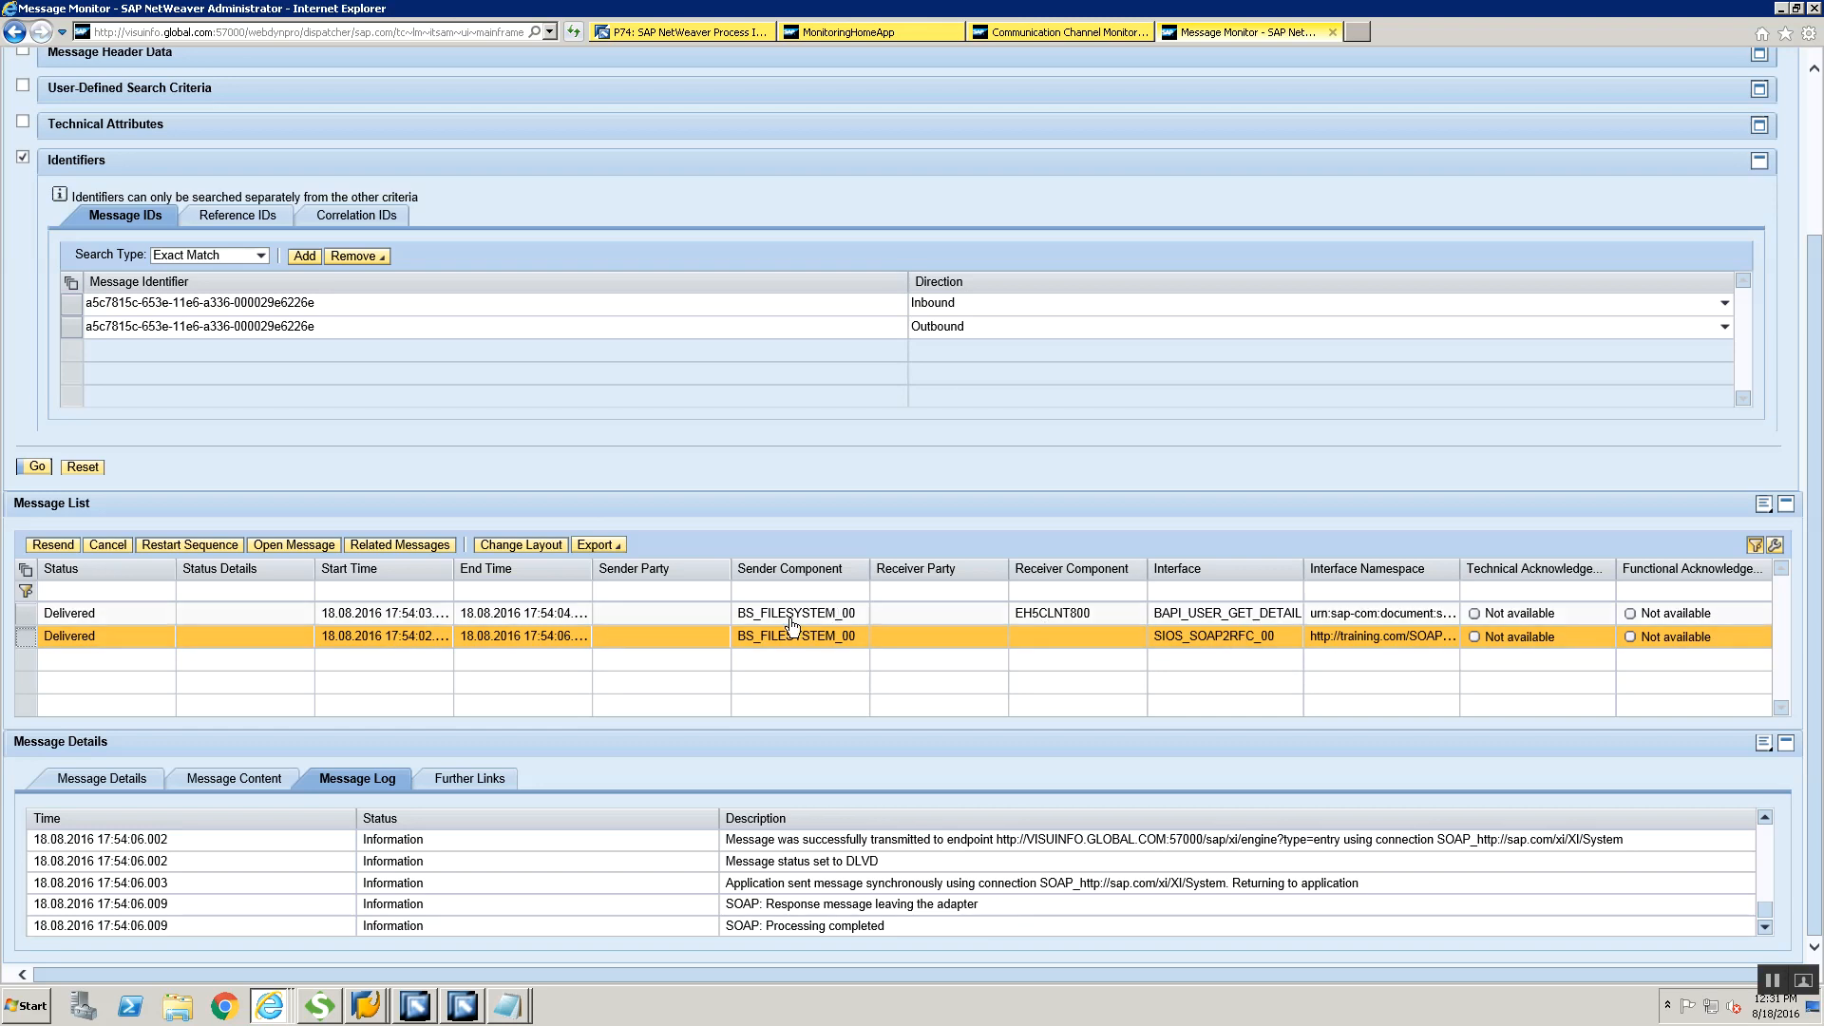
pyautogui.click(1815, 207)
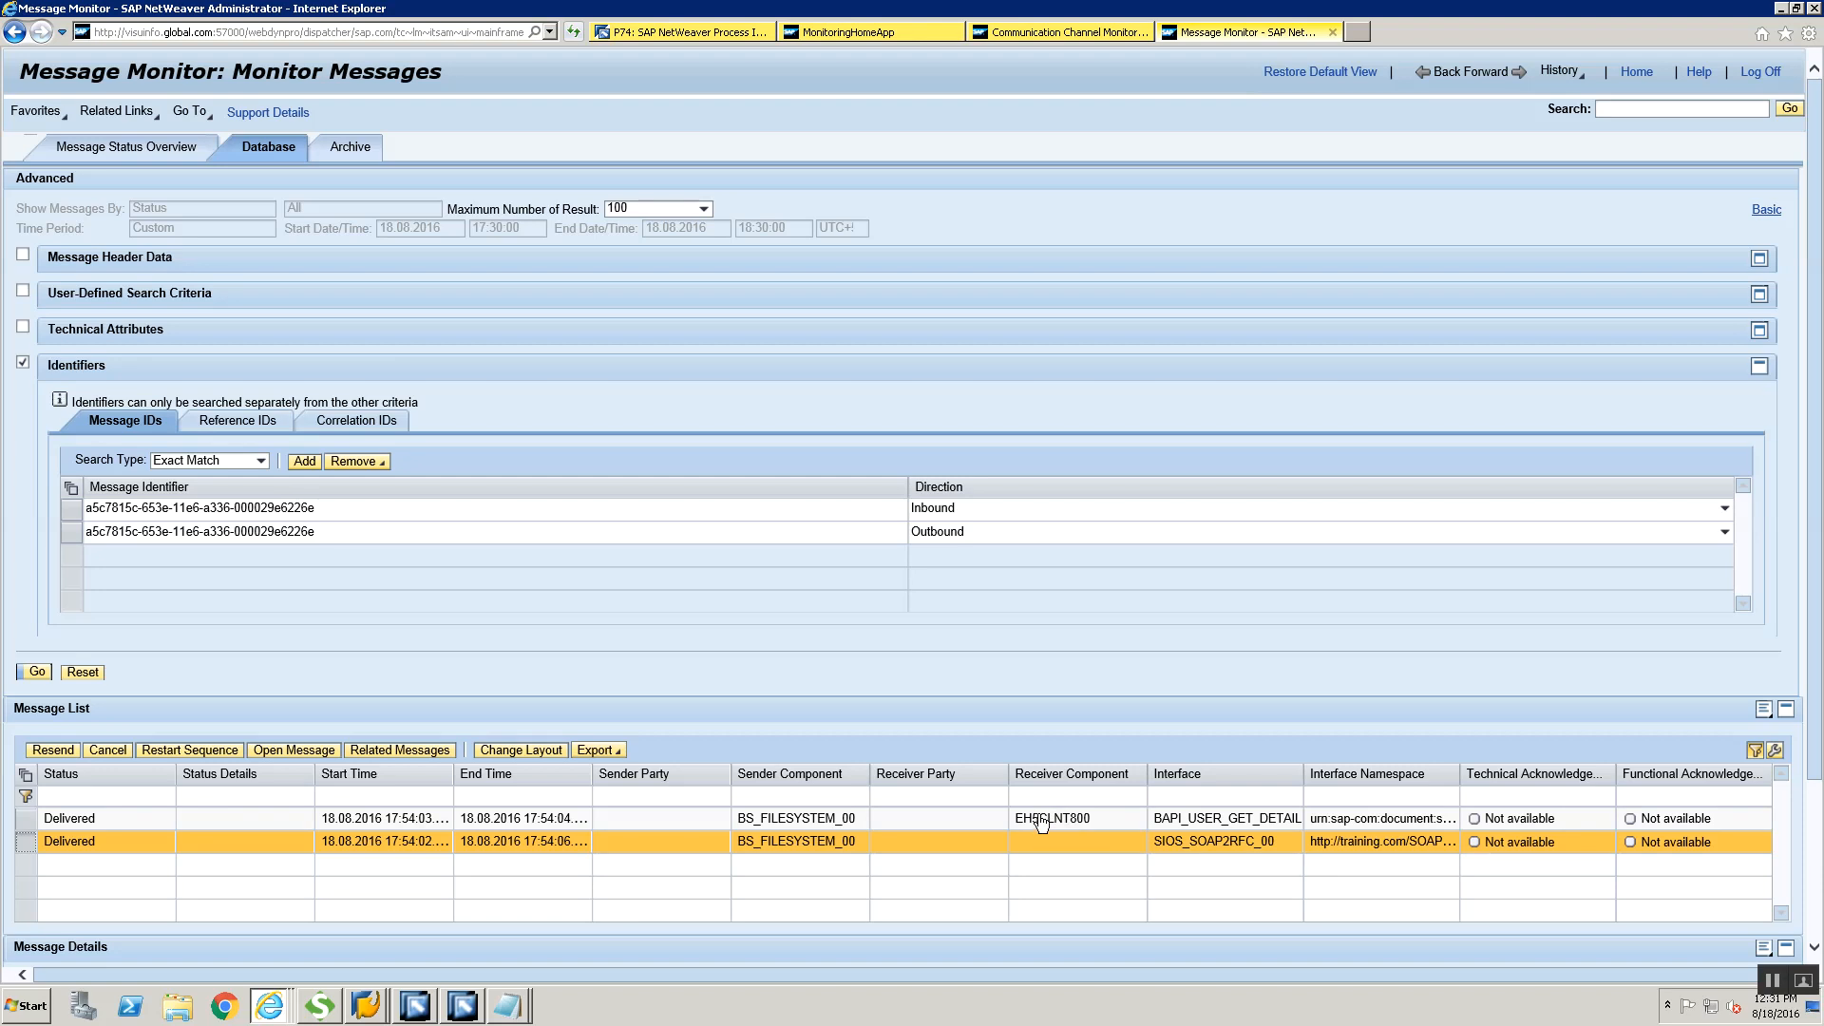
# Close the Message Monitor and search the Communication Channel Monitor for the receiver channel CC_SOAP2RFC_RFC_RECEIVER_00
pyautogui.click(1332, 36)
pyautogui.doubleClick(155, 193)
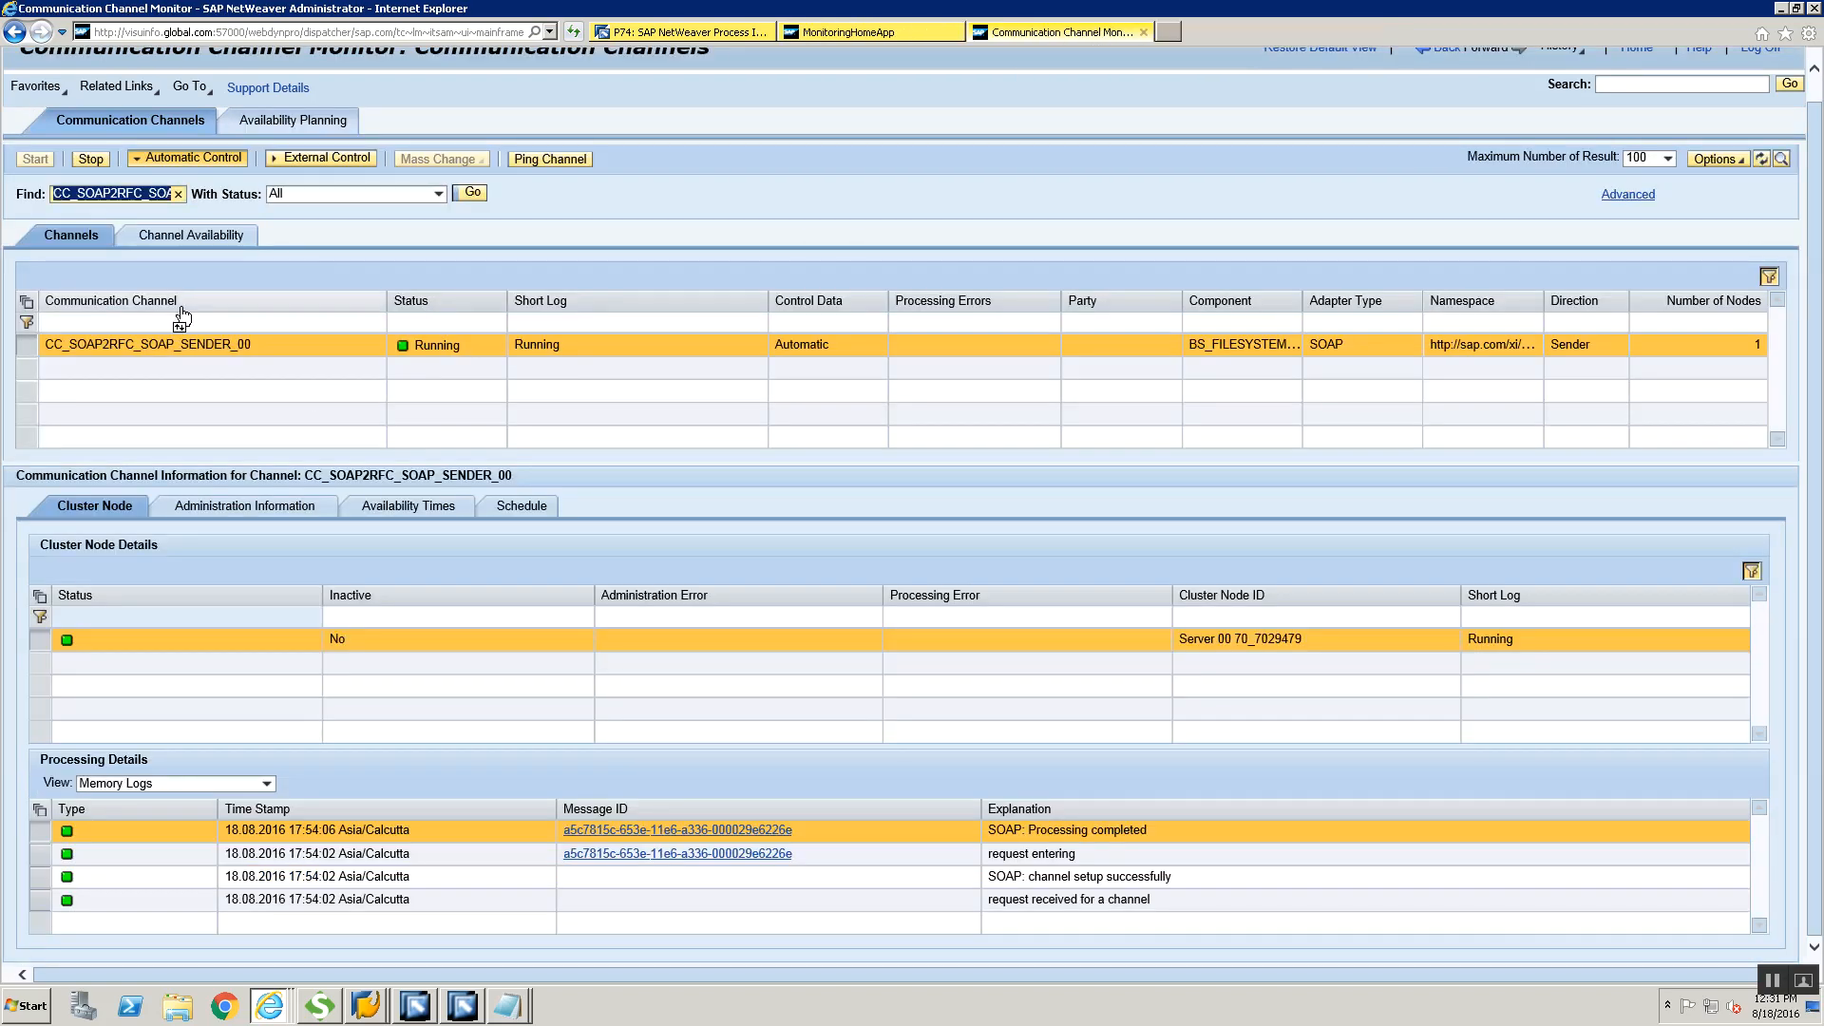
pyautogui.press('Delete')
pyautogui.hotkey('ctrl', 'v')
pyautogui.hotkey('alt', 'Tab')
pyautogui.hotkey('alt', 'Tab')
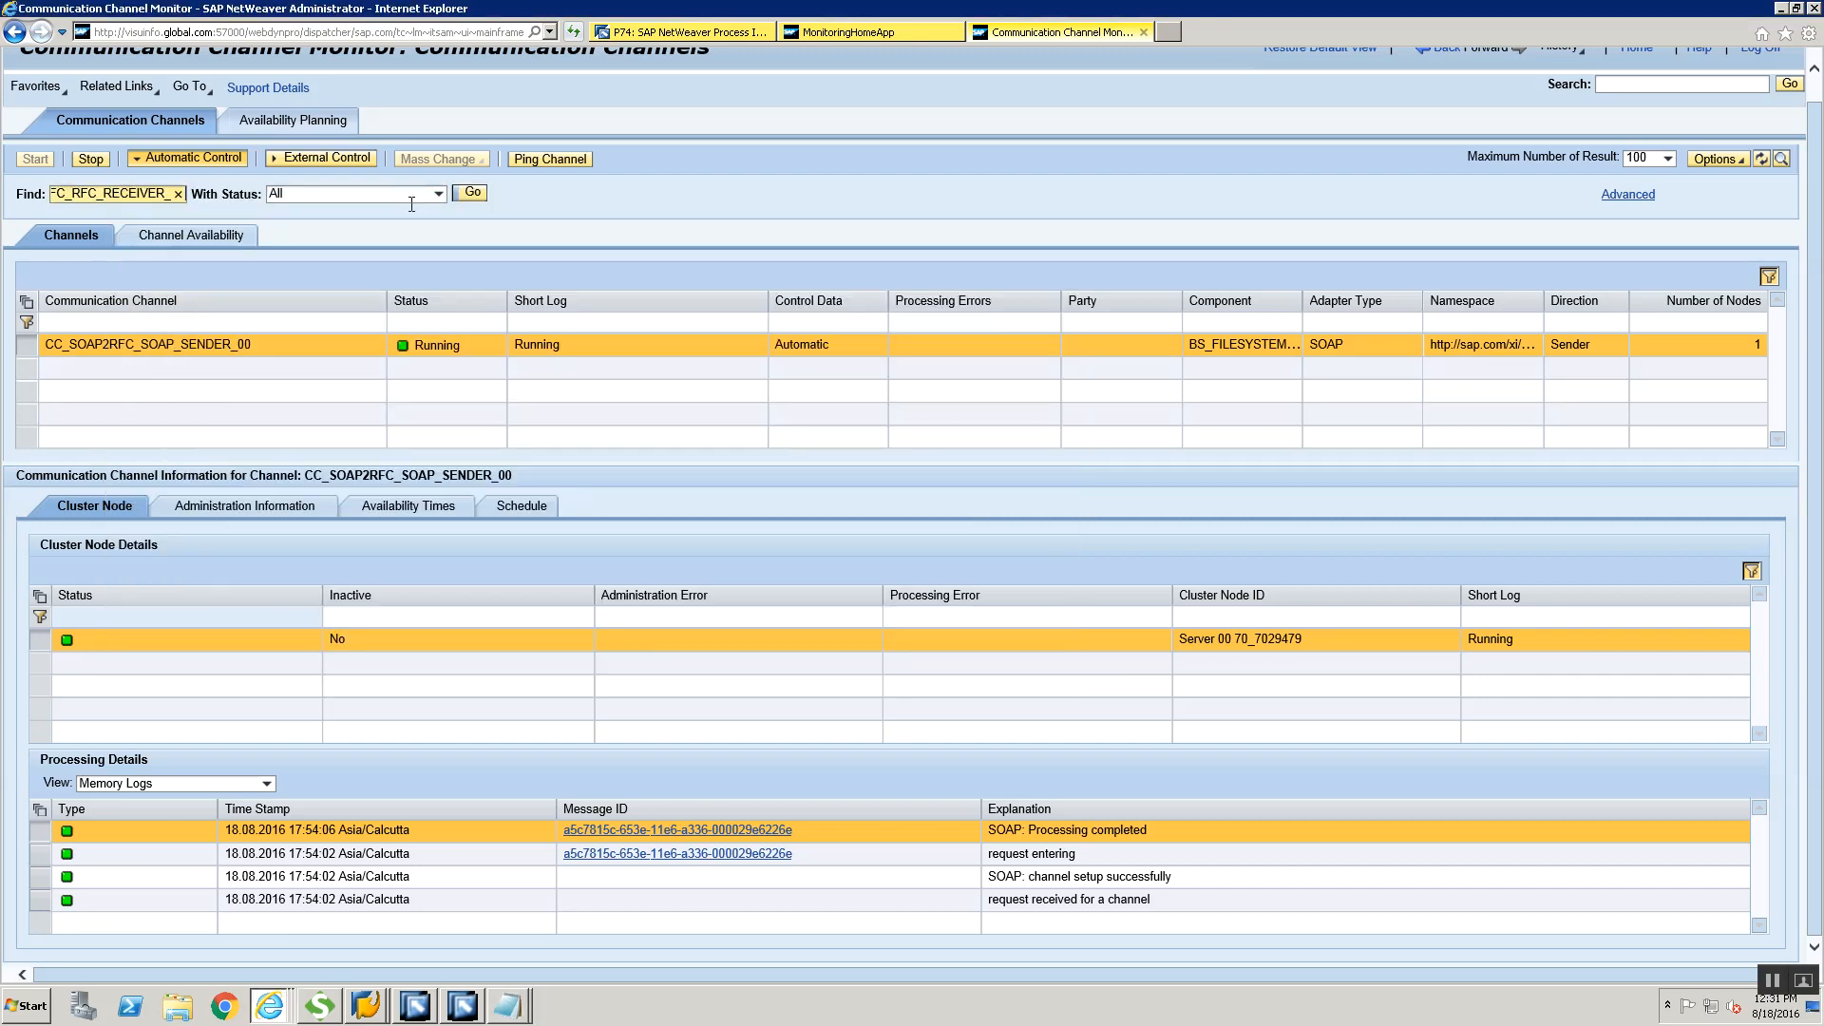
pyautogui.click(471, 196)
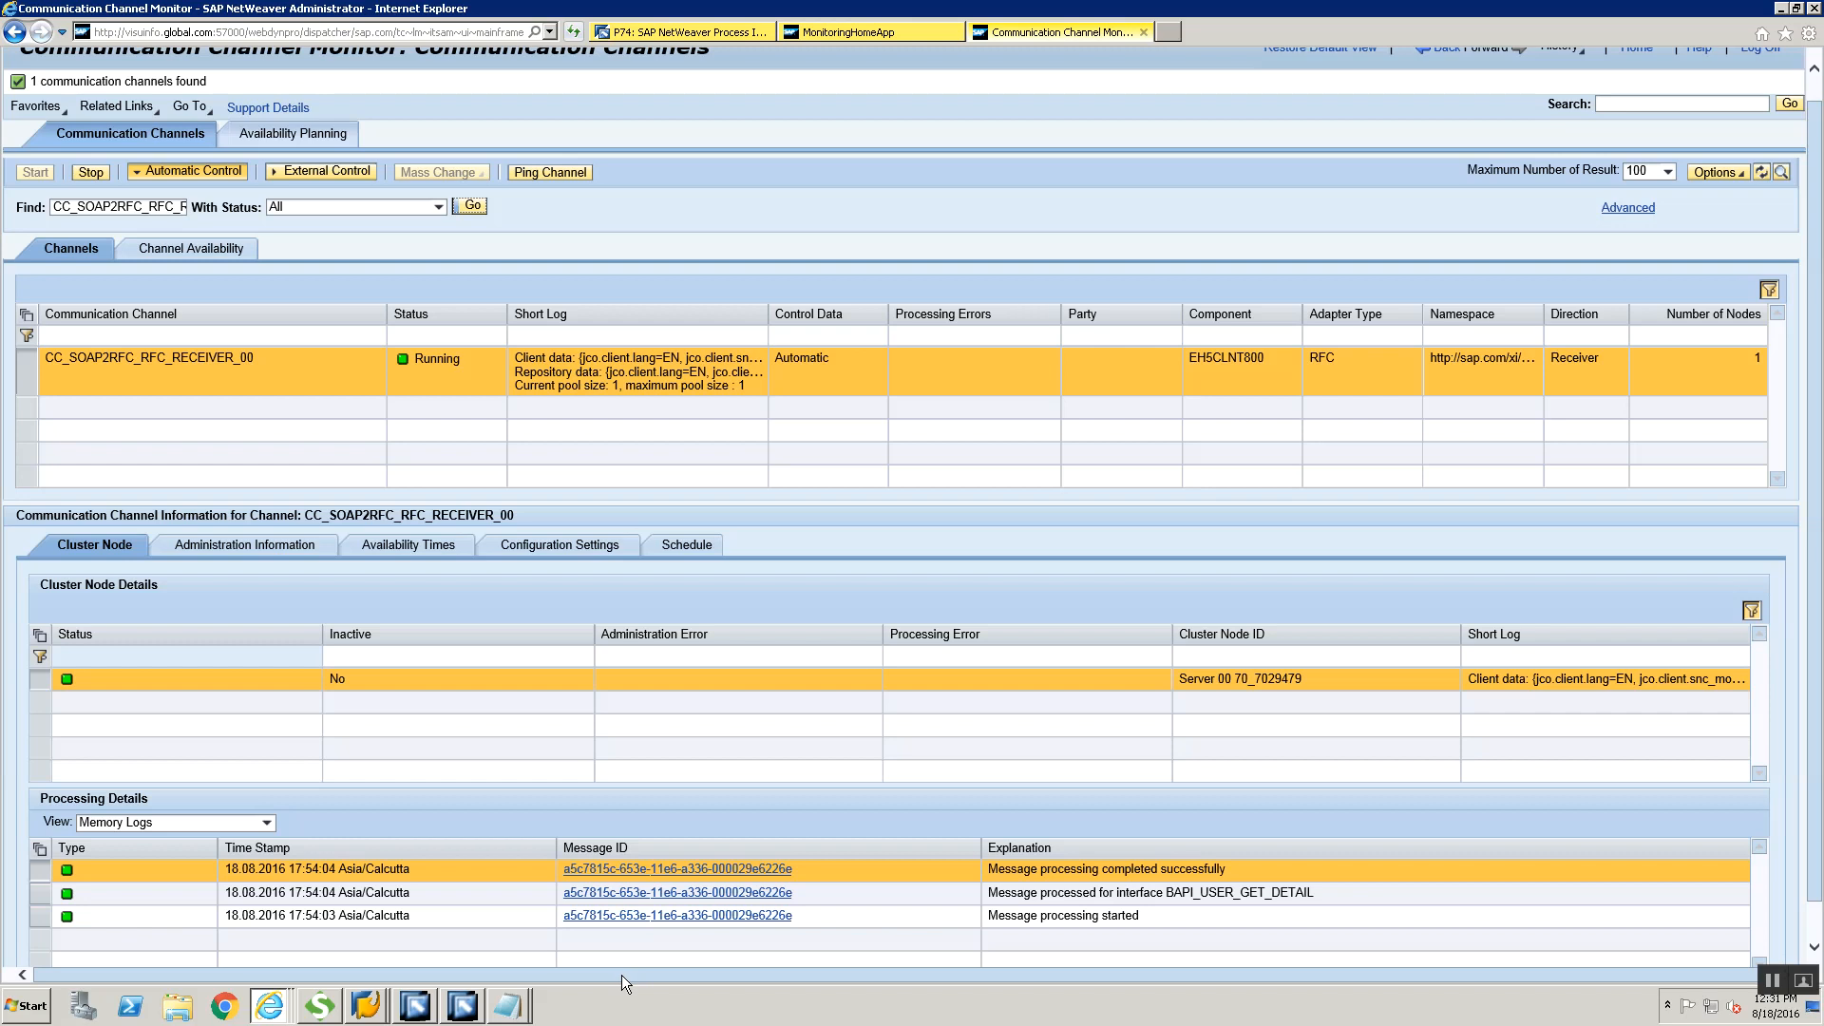
# Switch to SoapUI, append AAAA to the USERNAME value in Request 1 and submit the request
pyautogui.click(319, 1005)
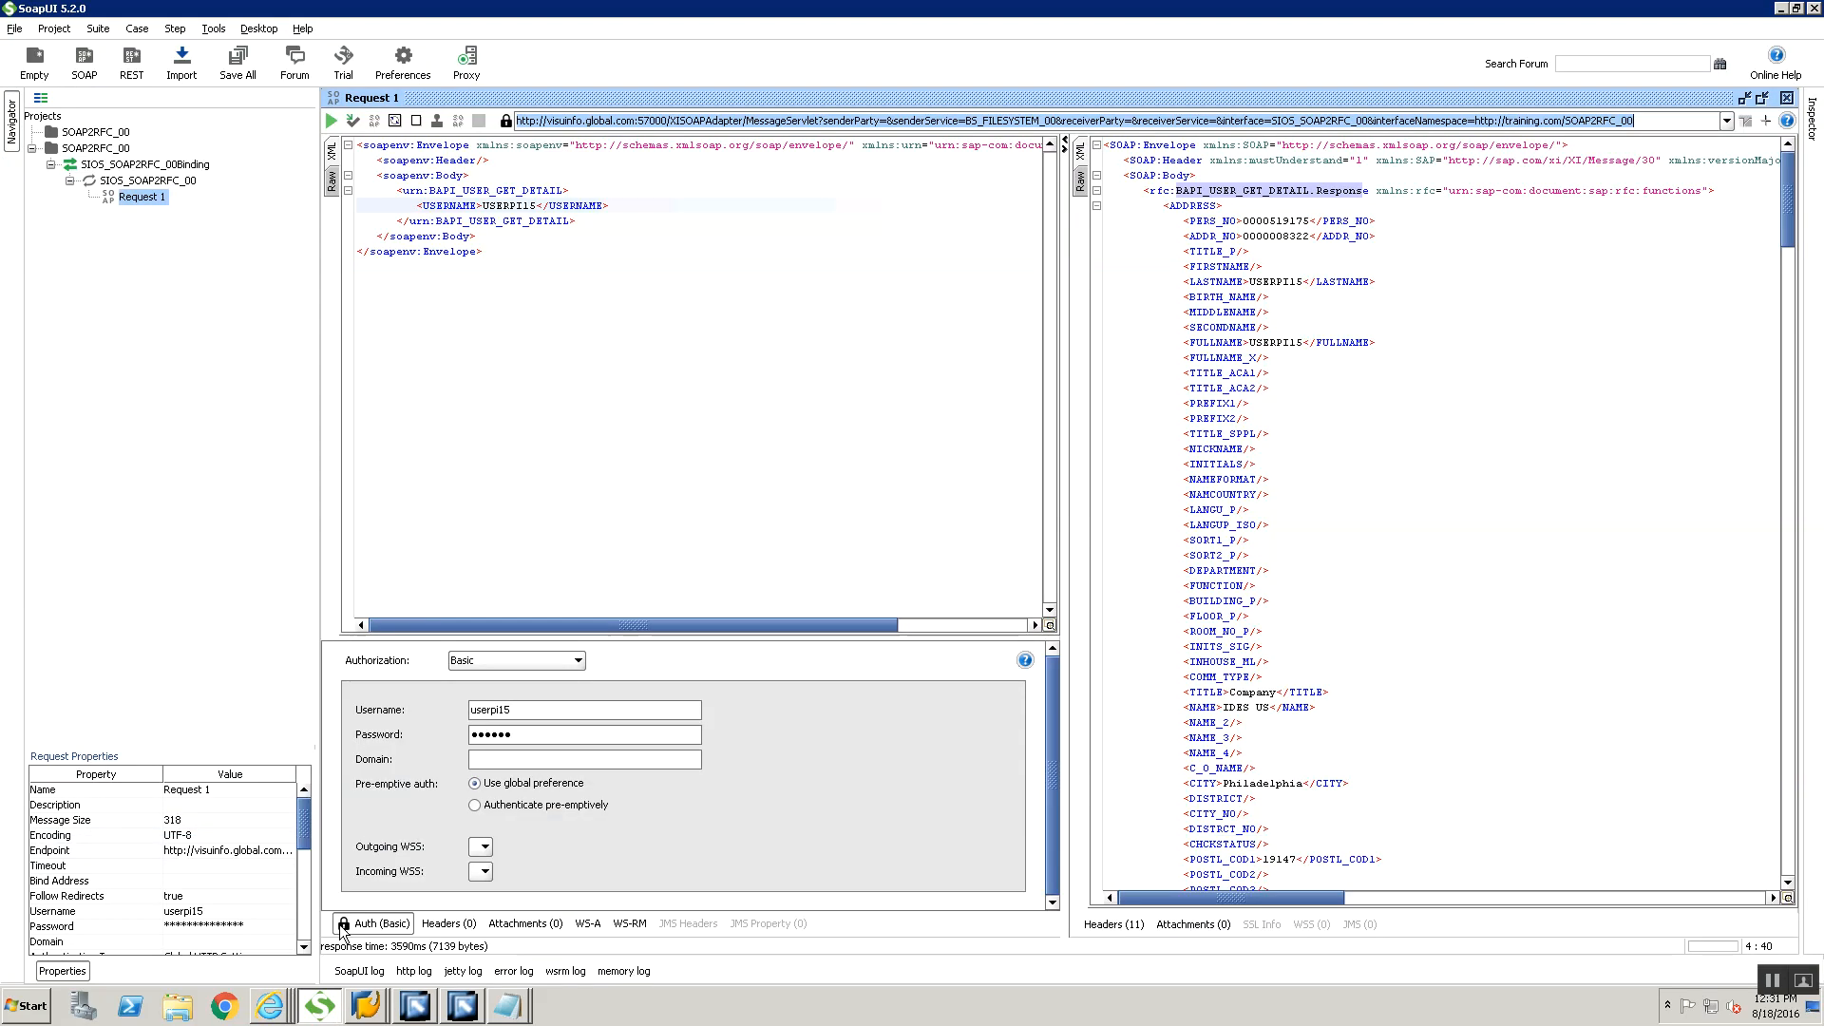
pyautogui.click(539, 205)
pyautogui.write('A')
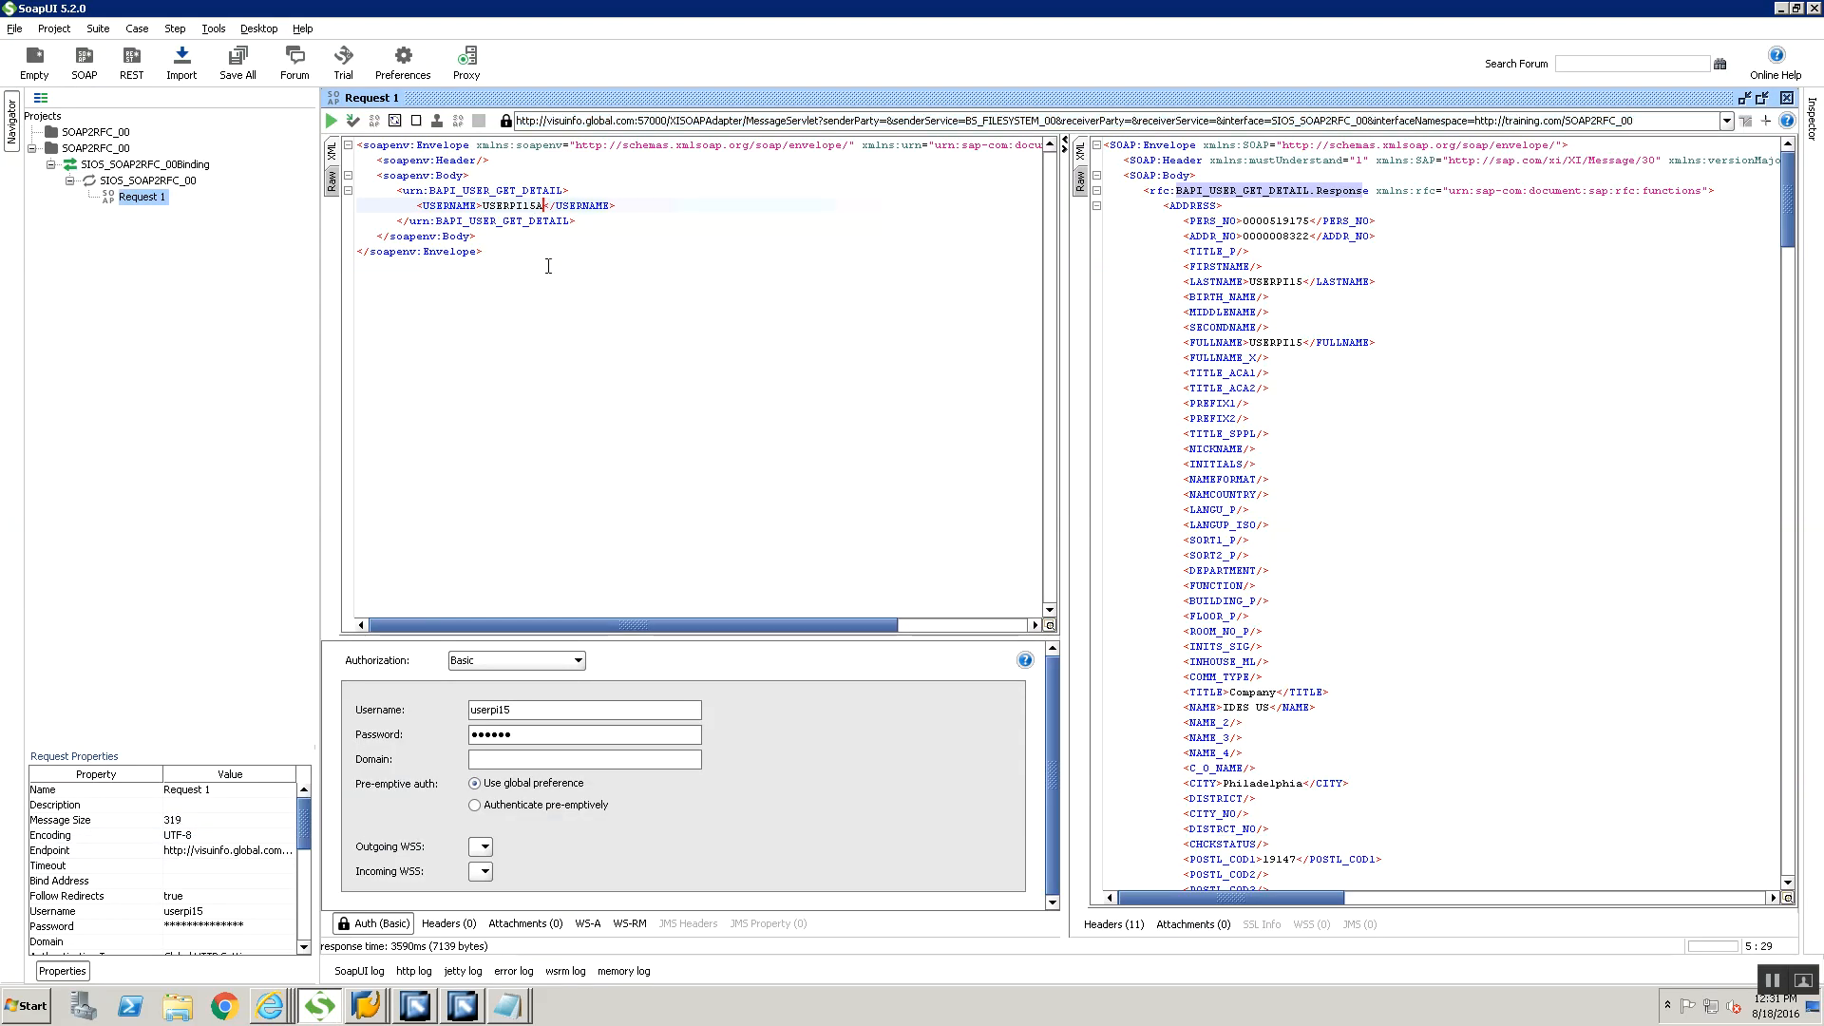
pyautogui.write('AAA')
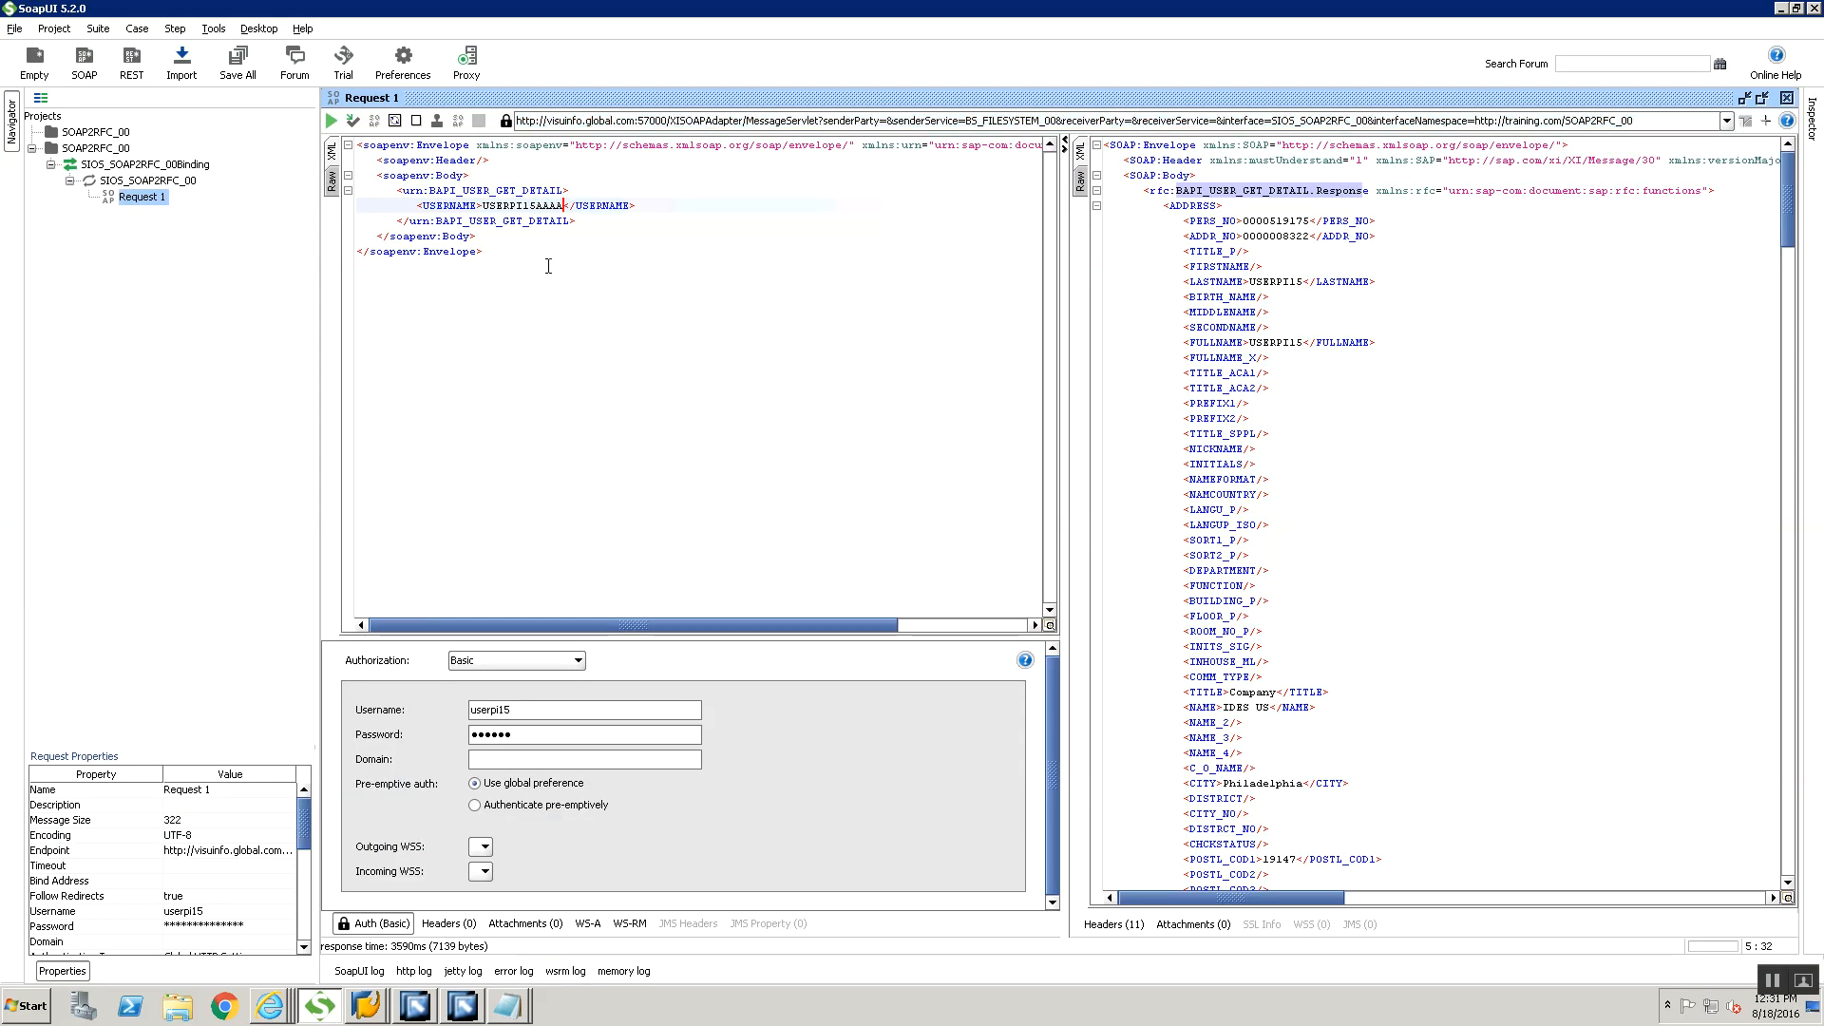
pyautogui.click(331, 121)
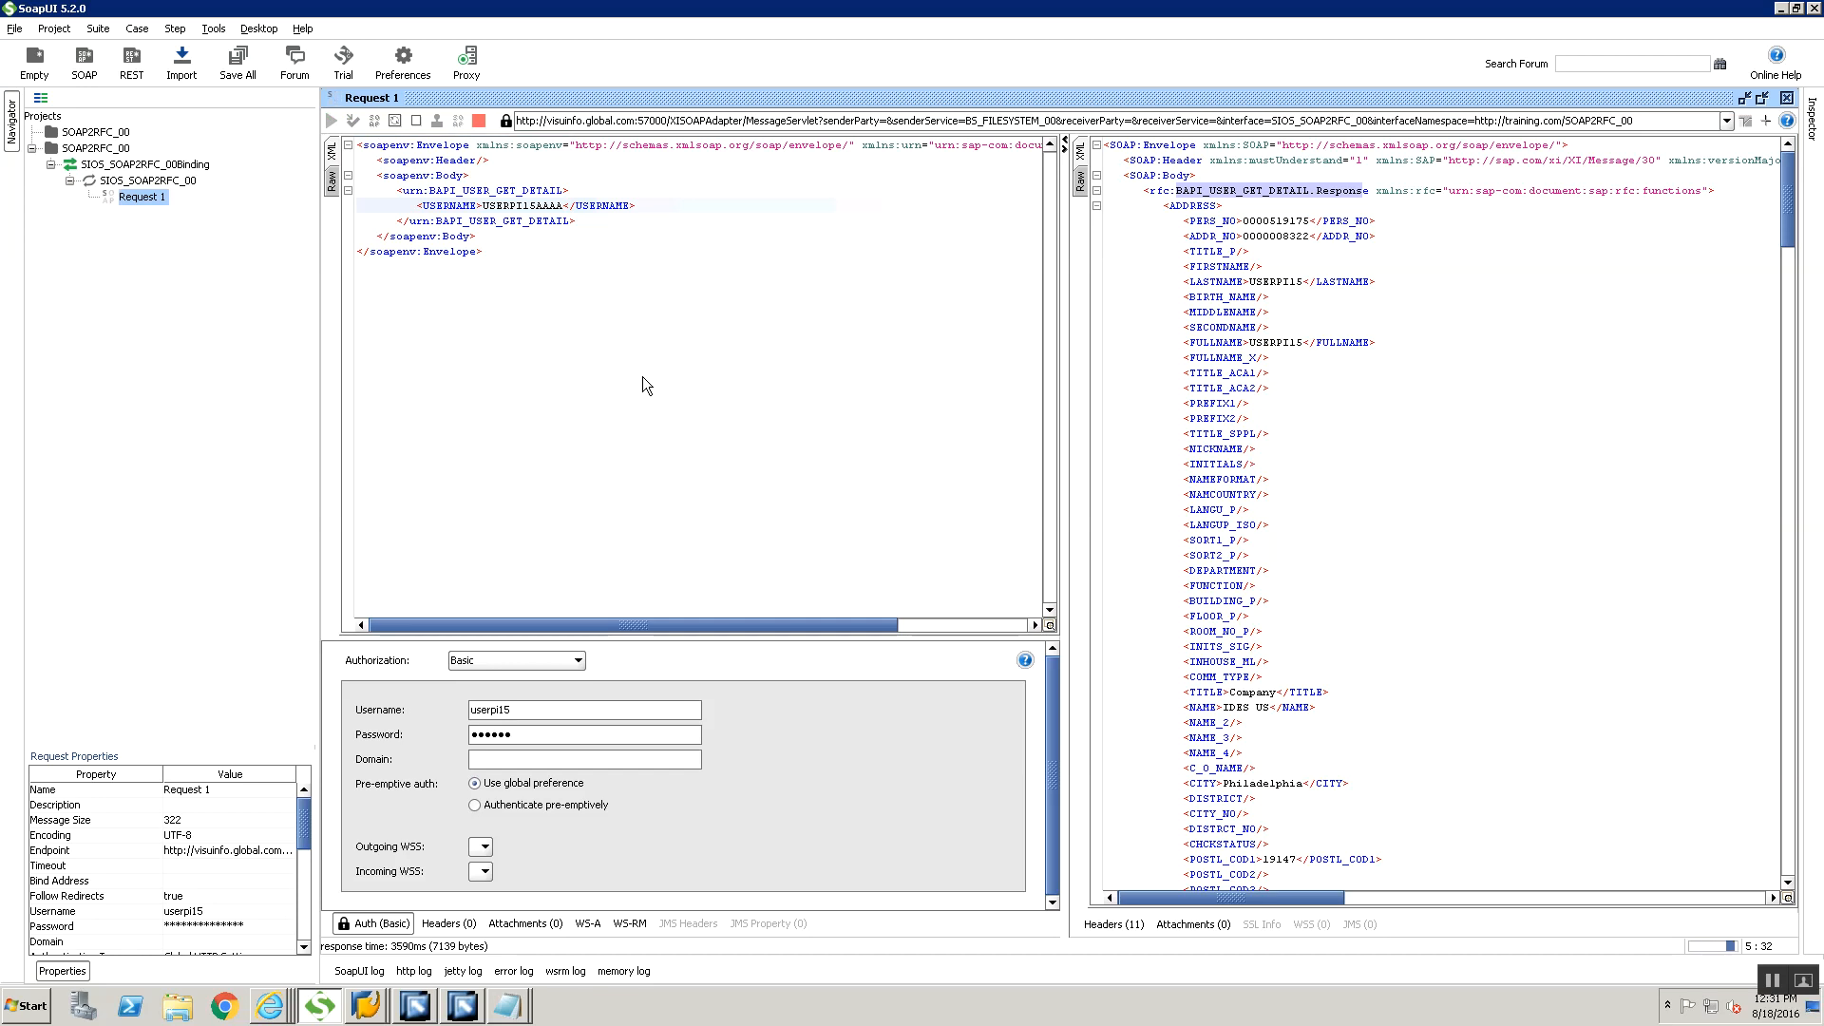
# Review the new SOAP response in SoapUI down to its final elements
pyautogui.scroll(-20, 1410, 518)
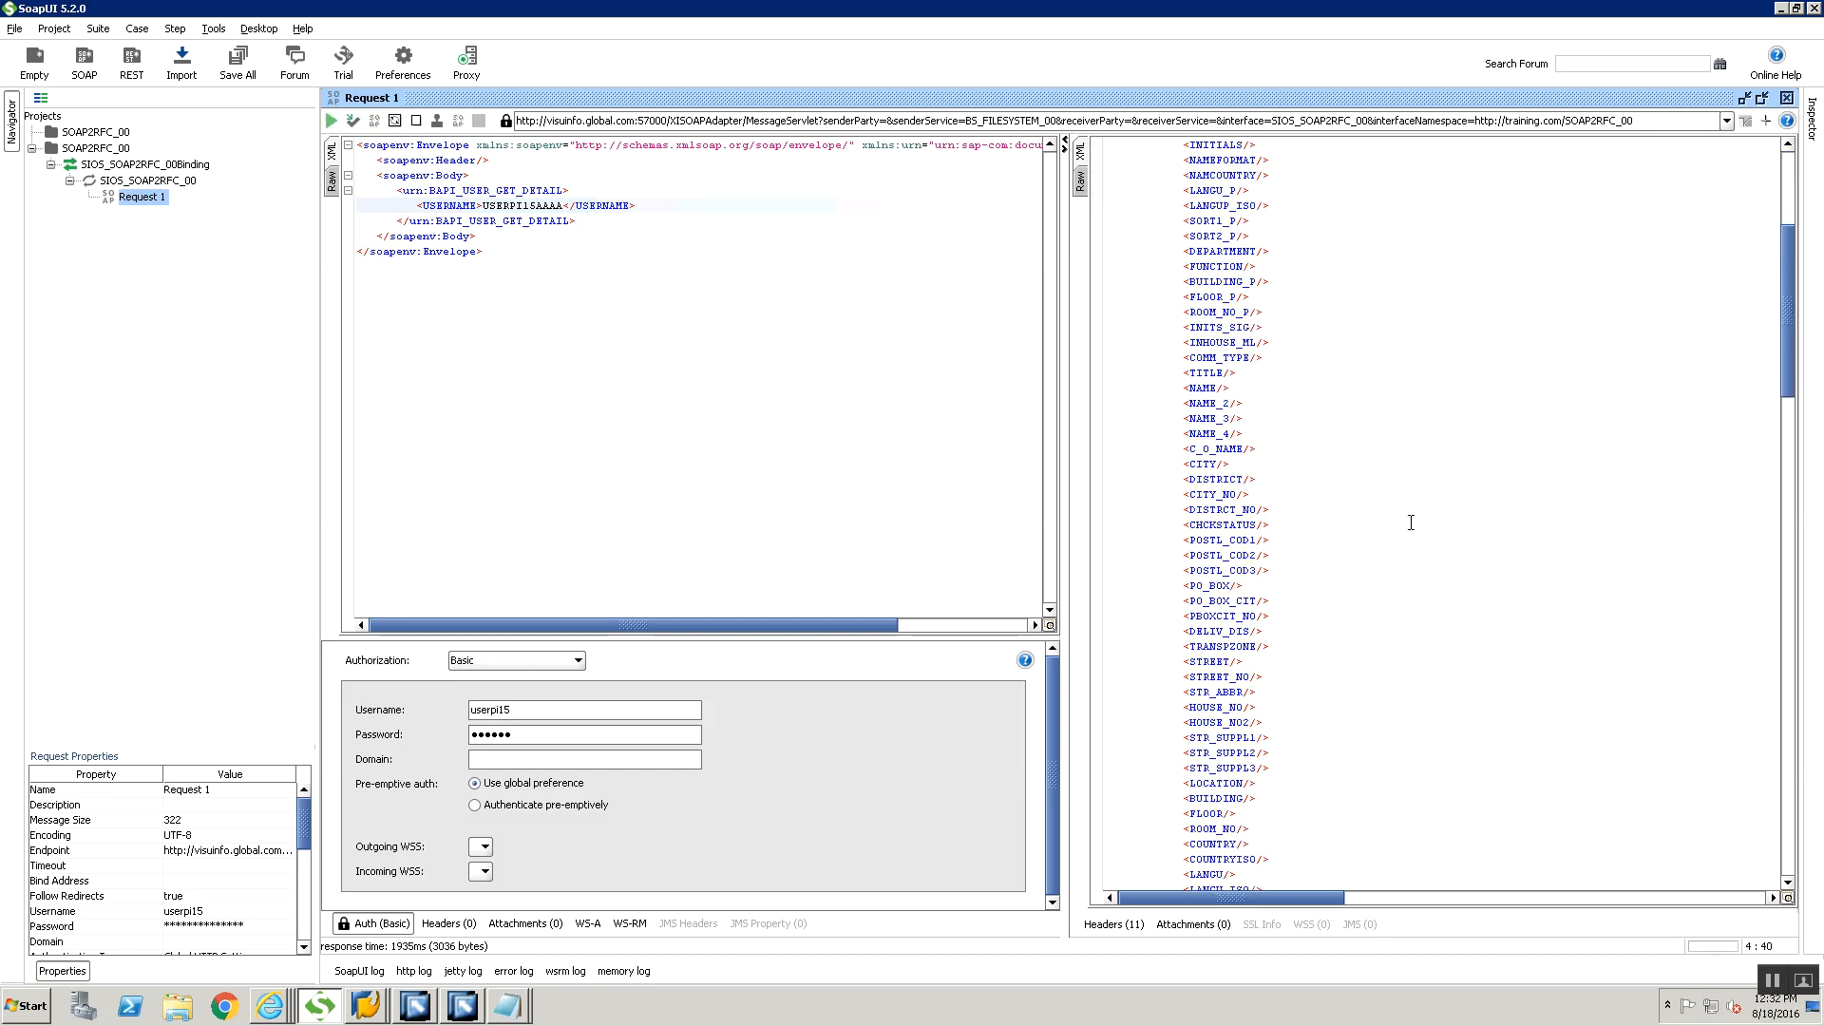
pyautogui.scroll(-20, 1410, 518)
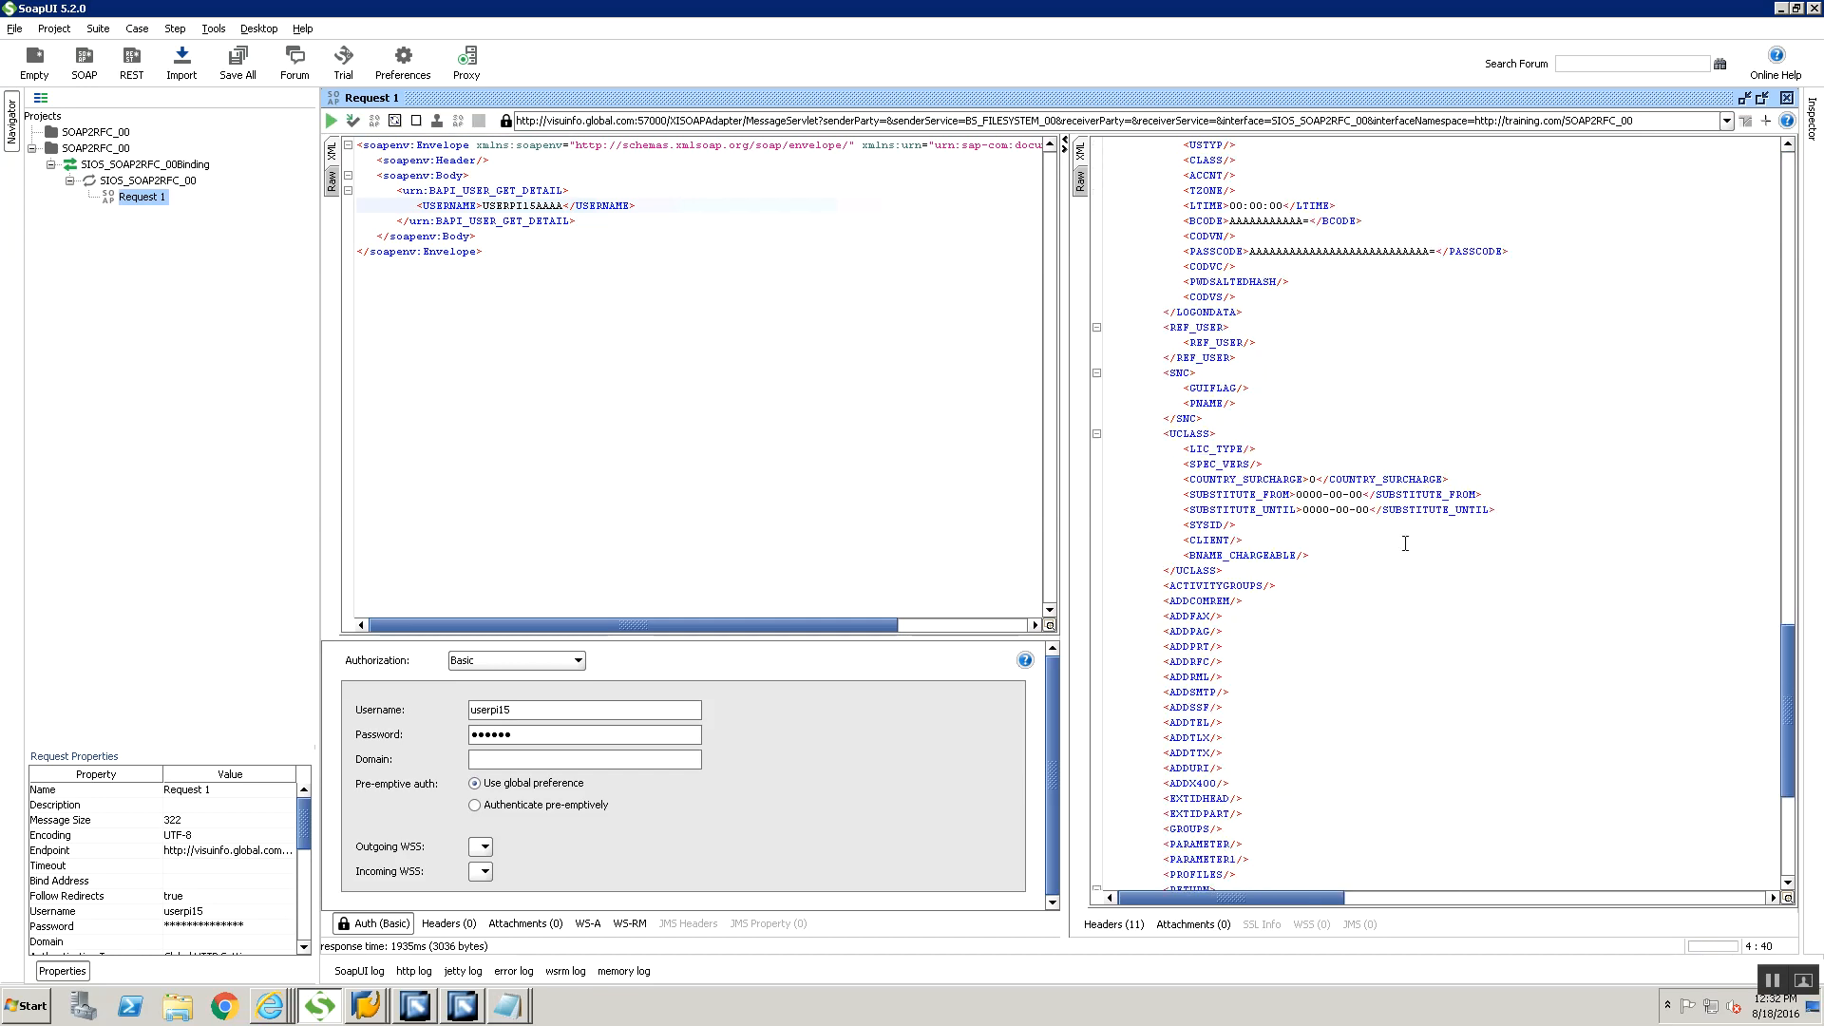
pyautogui.moveTo(1292, 647); pyautogui.dragTo(1355, 647)
# Switch back to Internet Explorer, repeat the receiver channel search and review its refreshed processing details
pyautogui.hotkey('alt', 'Tab')
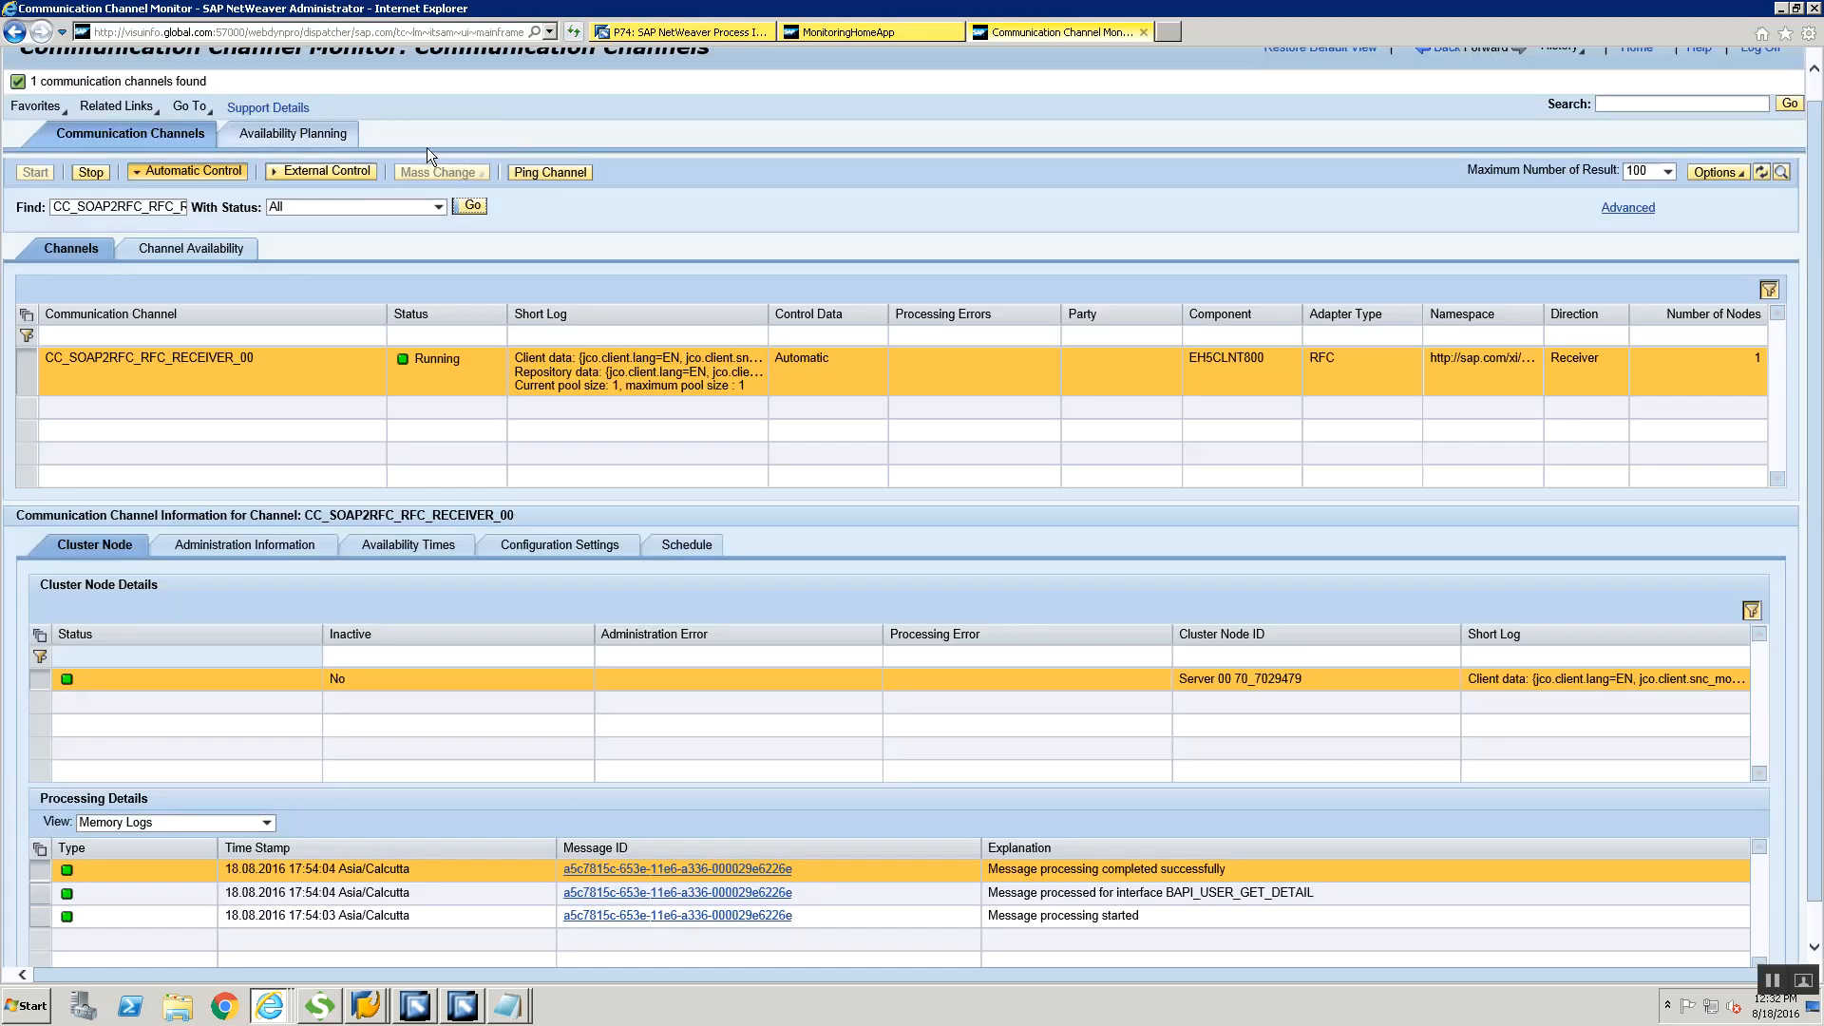
pyautogui.click(473, 209)
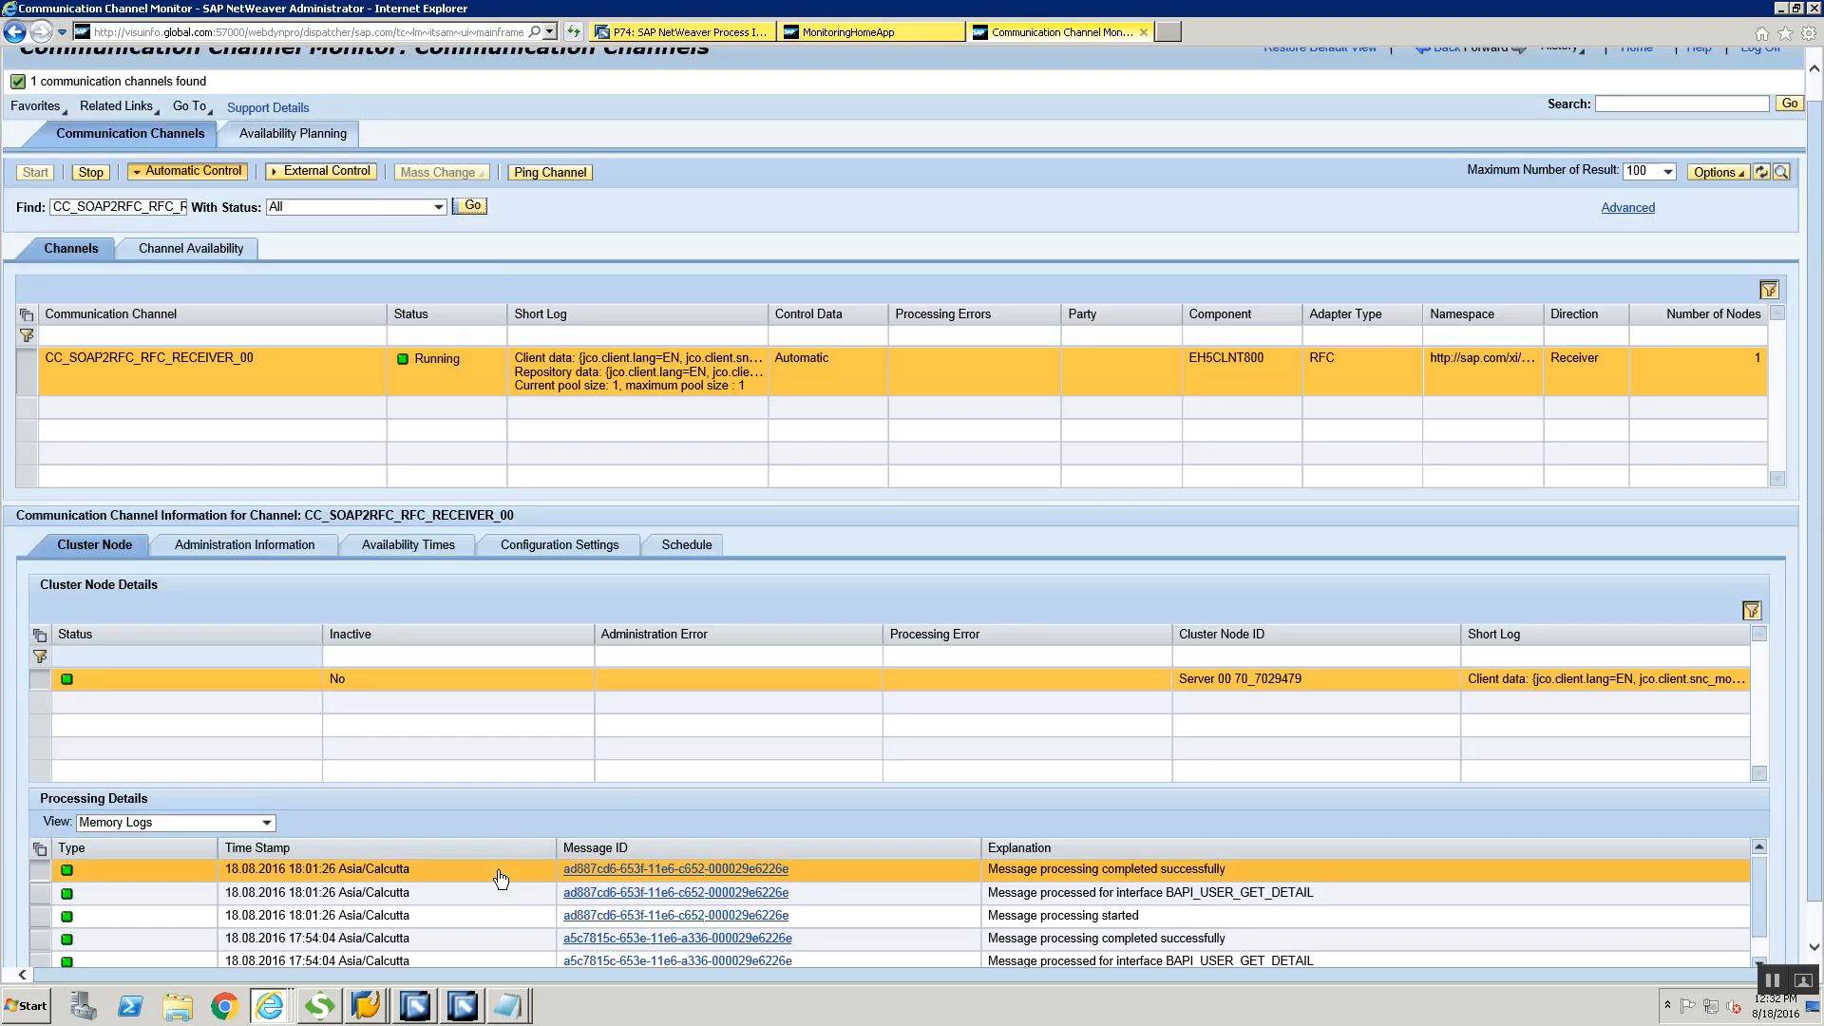
pyautogui.scroll(-1, 1814, 926)
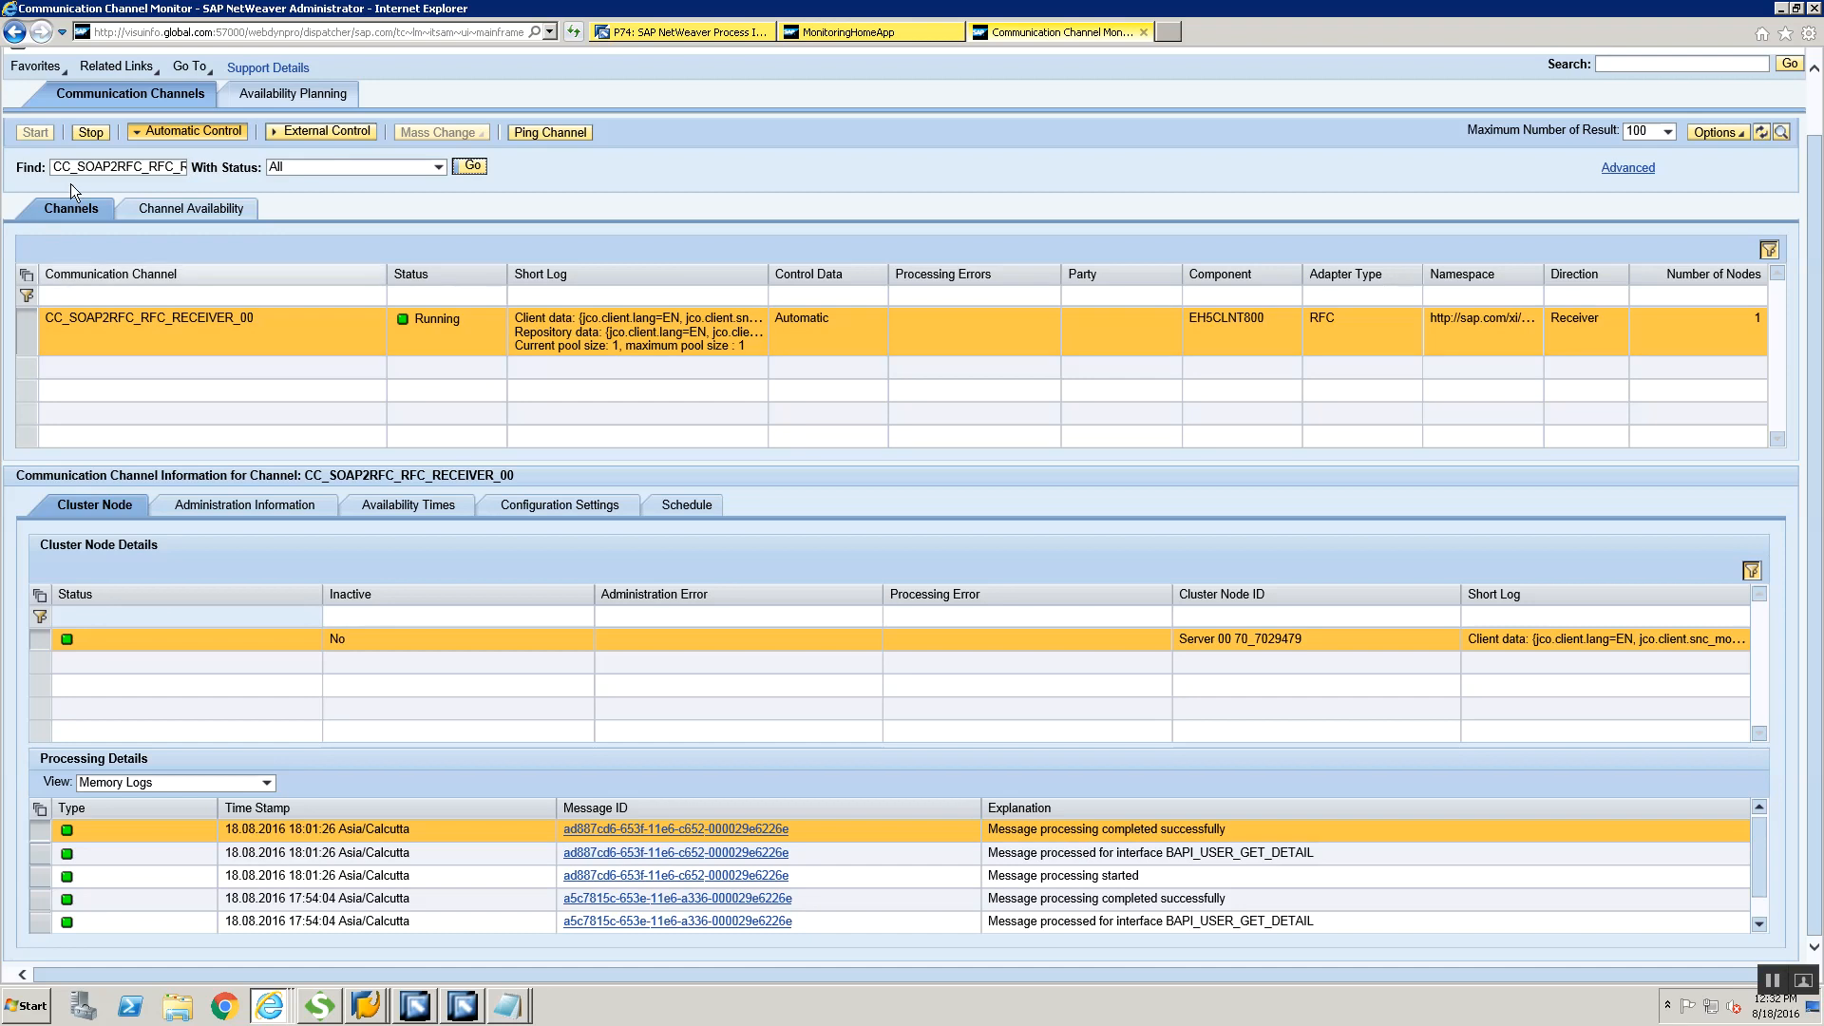
# Switch to SAP GUI, refresh the processed XML messages list and open the latest BS_FILESYSTEM message started at 14:31:25
pyautogui.click(365, 1005)
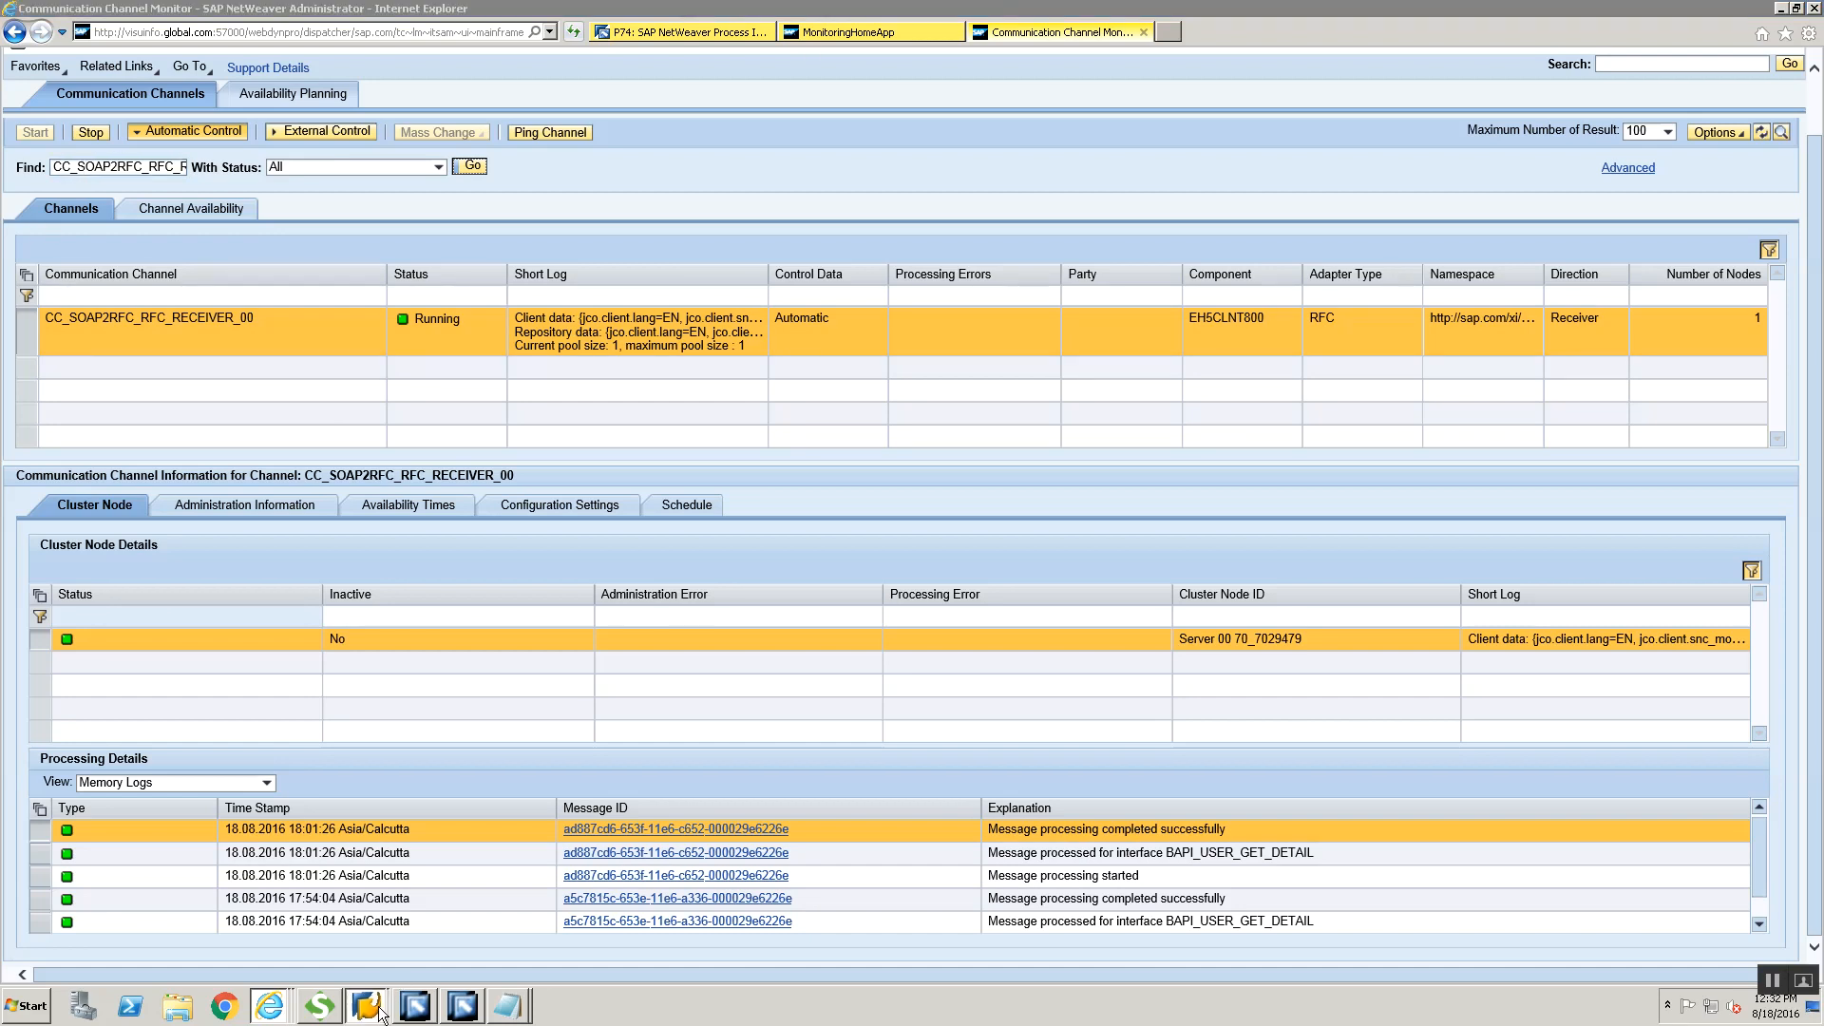
pyautogui.click(323, 973)
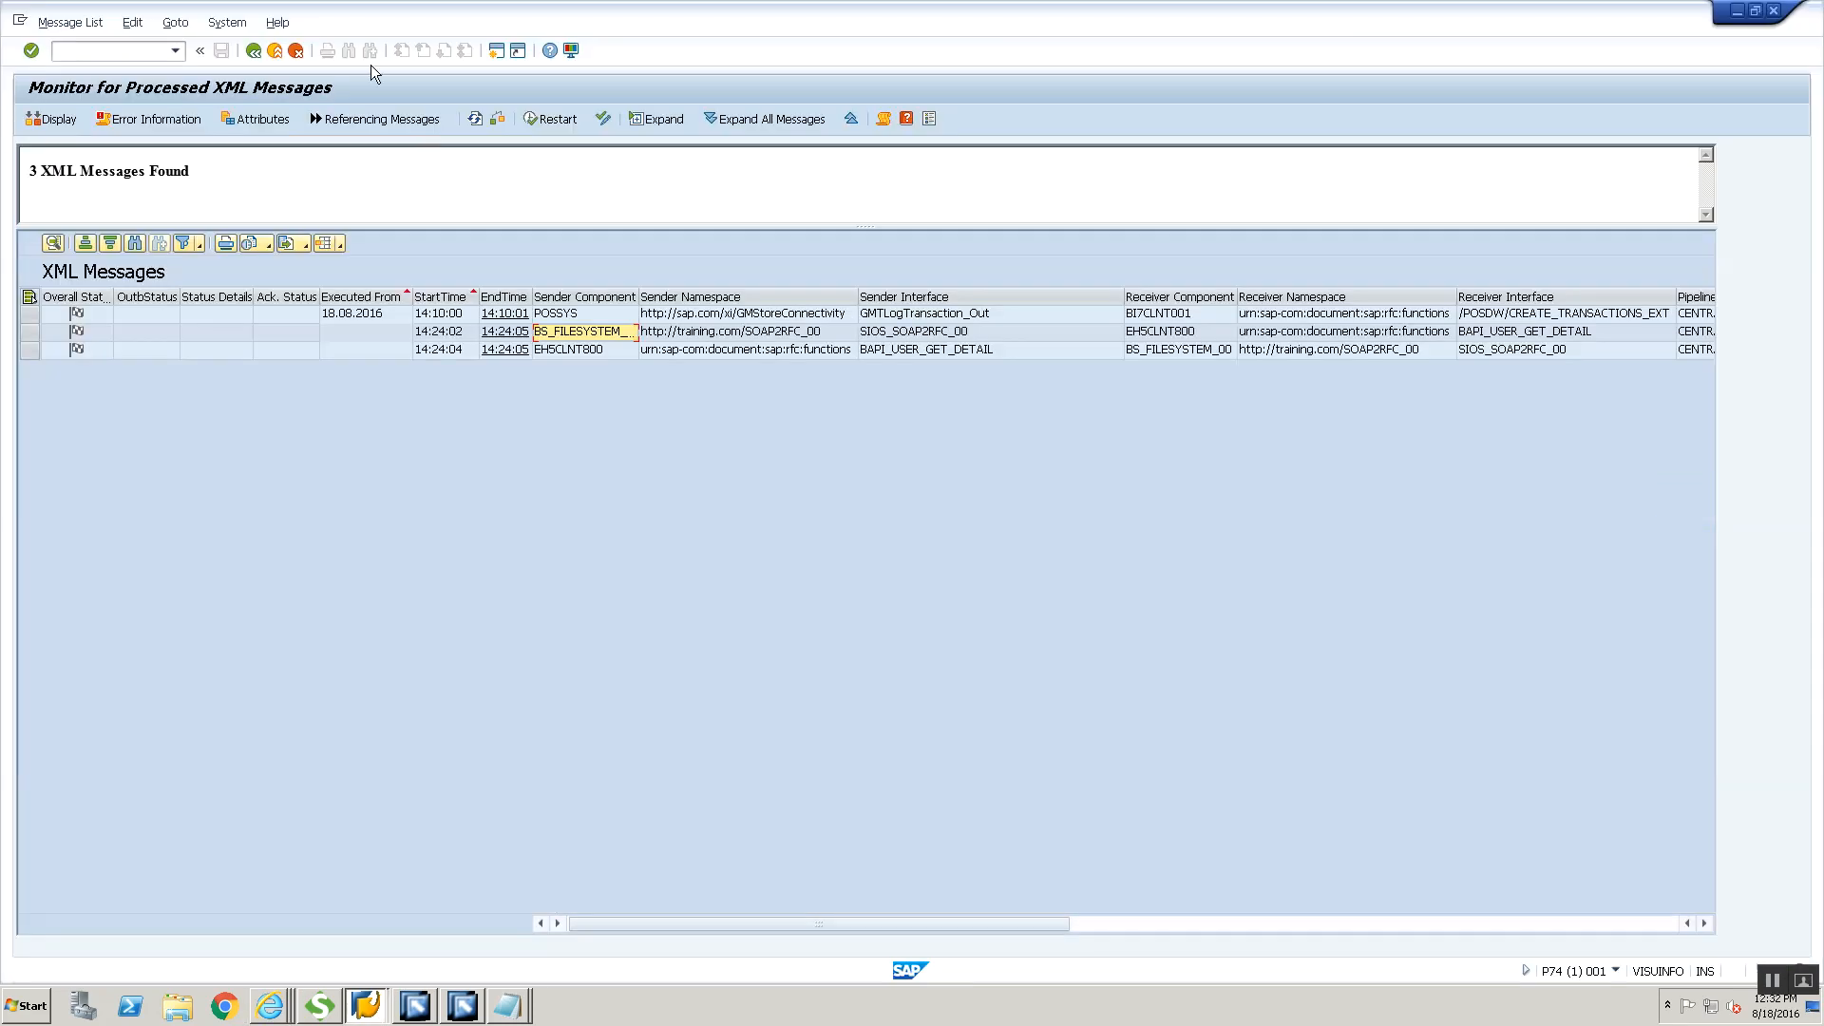
pyautogui.click(474, 120)
pyautogui.click(585, 368)
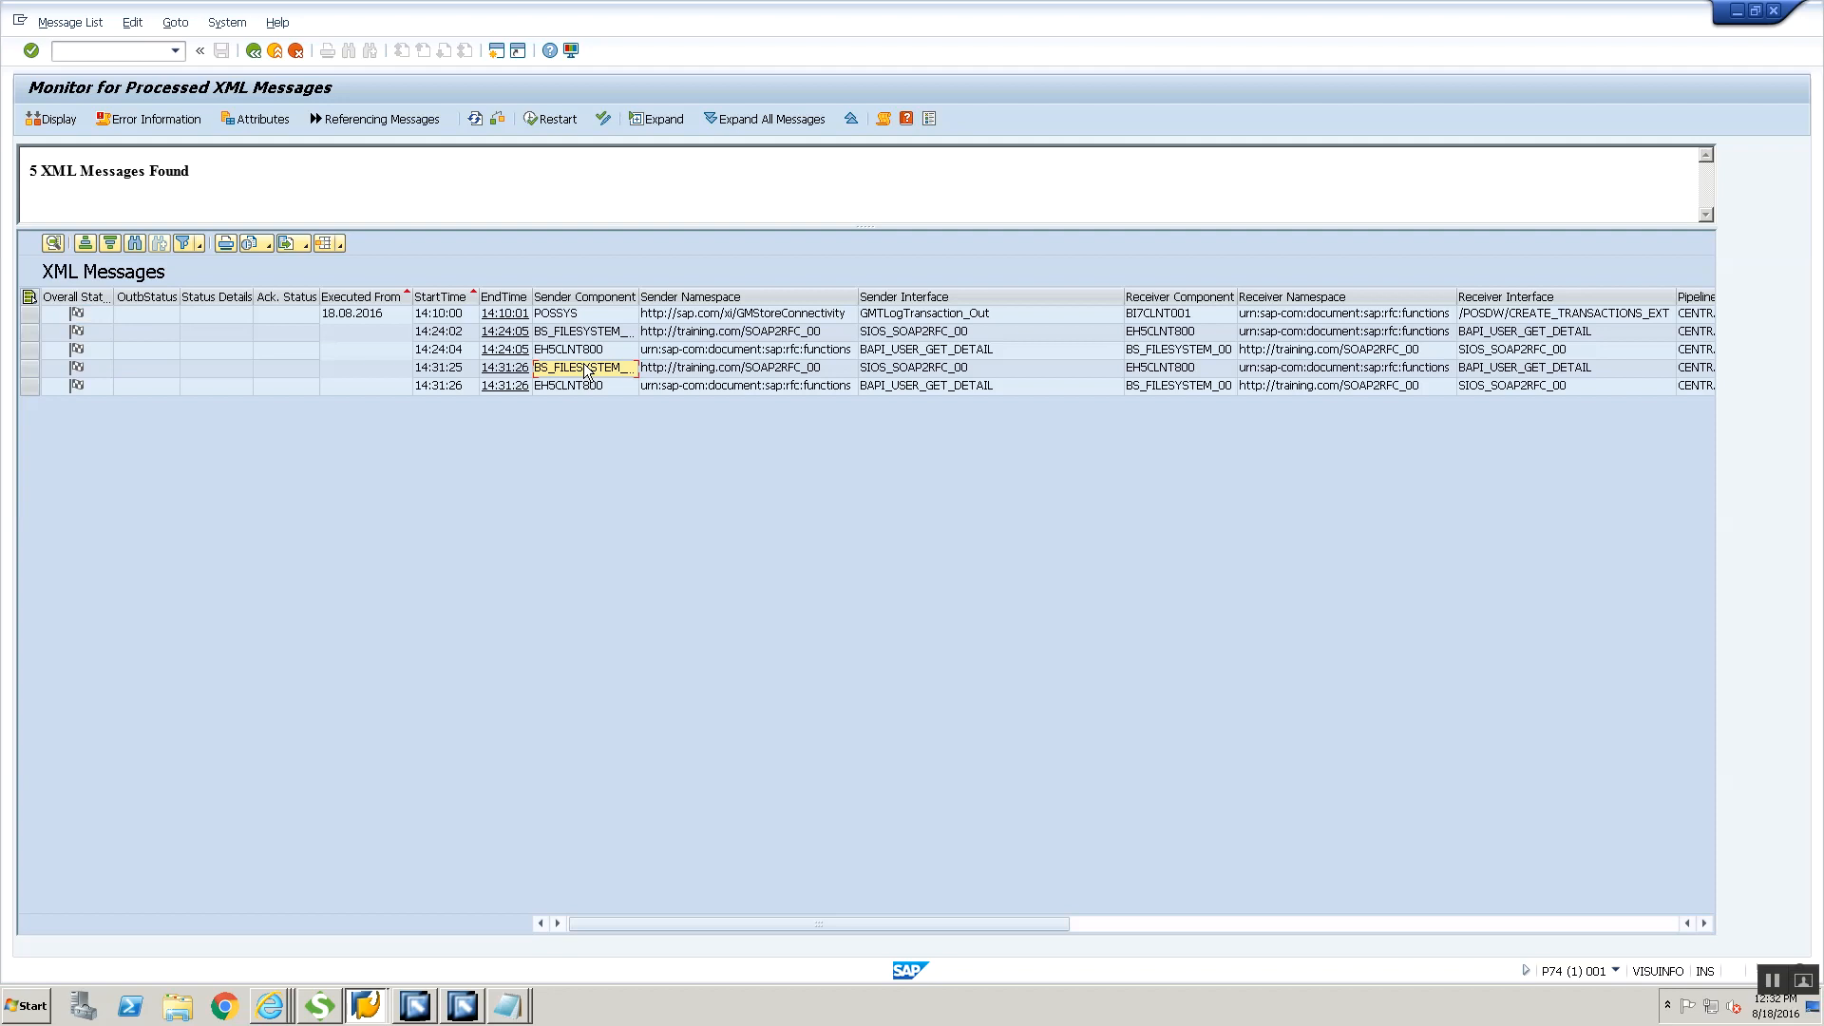
pyautogui.doubleClick(587, 372)
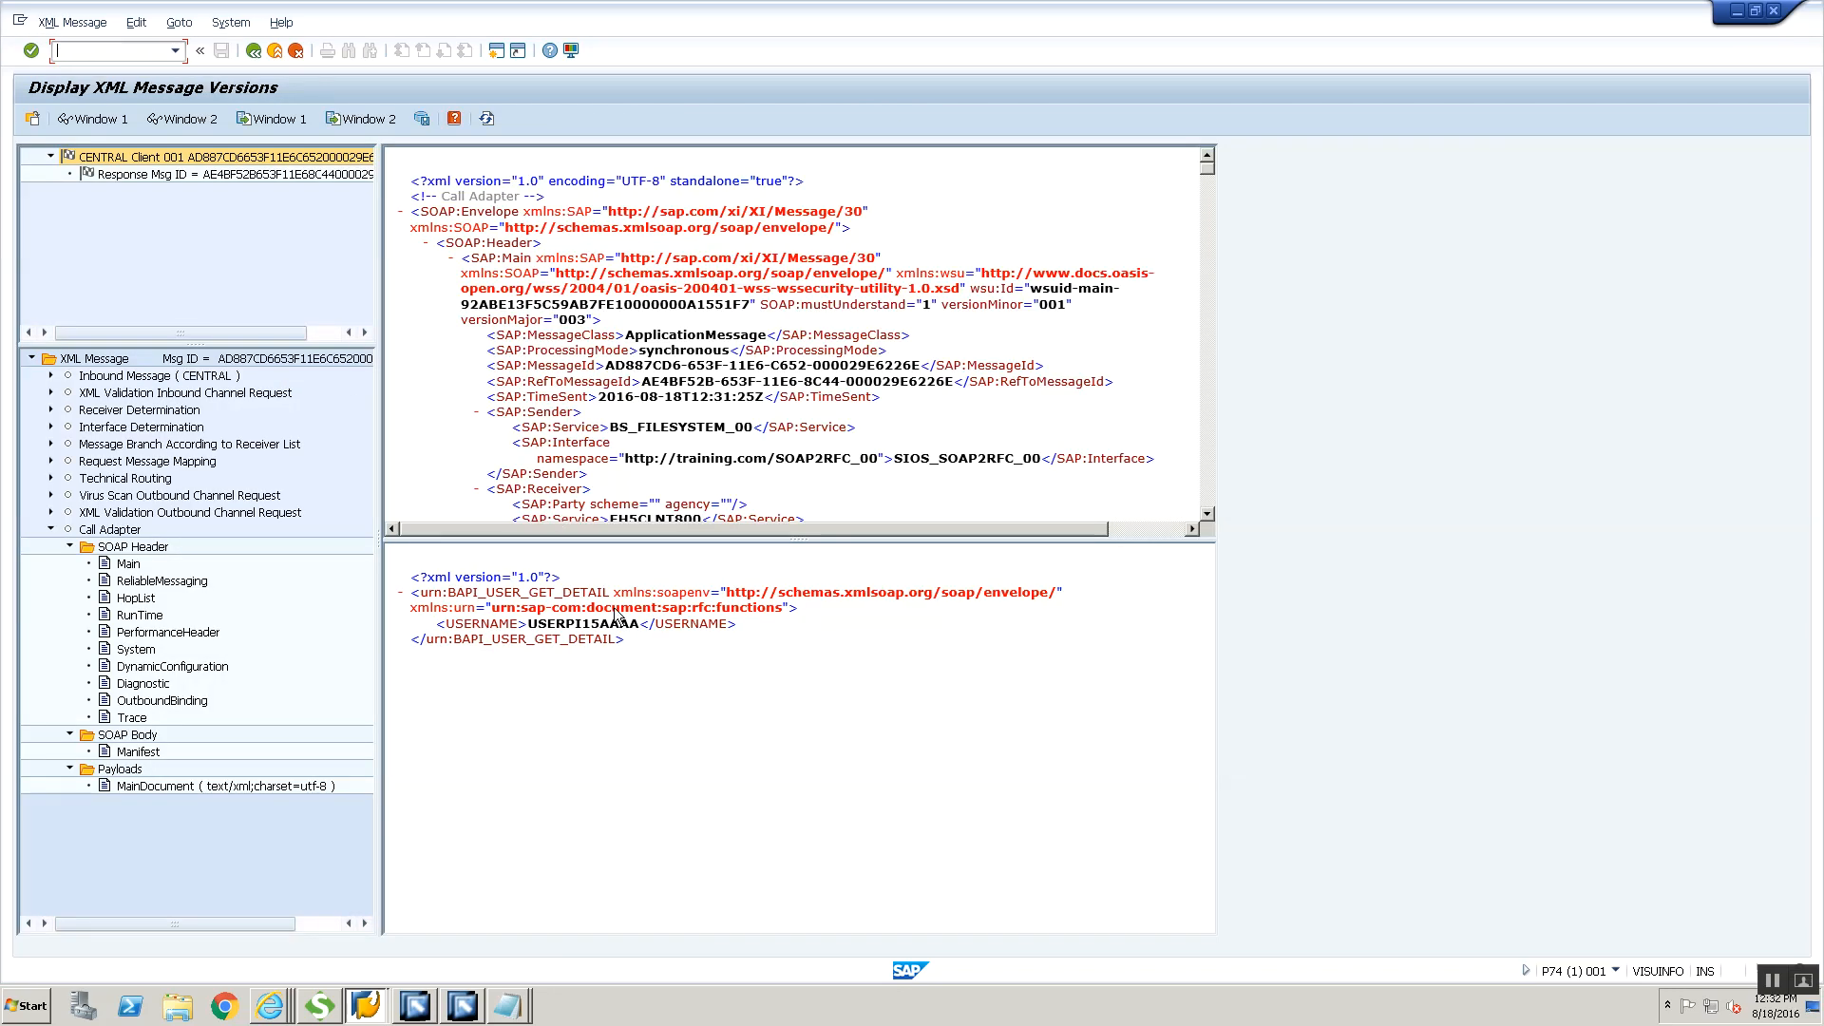
# Review the payload of the related response message and return to the XML messages list
pyautogui.click(168, 179)
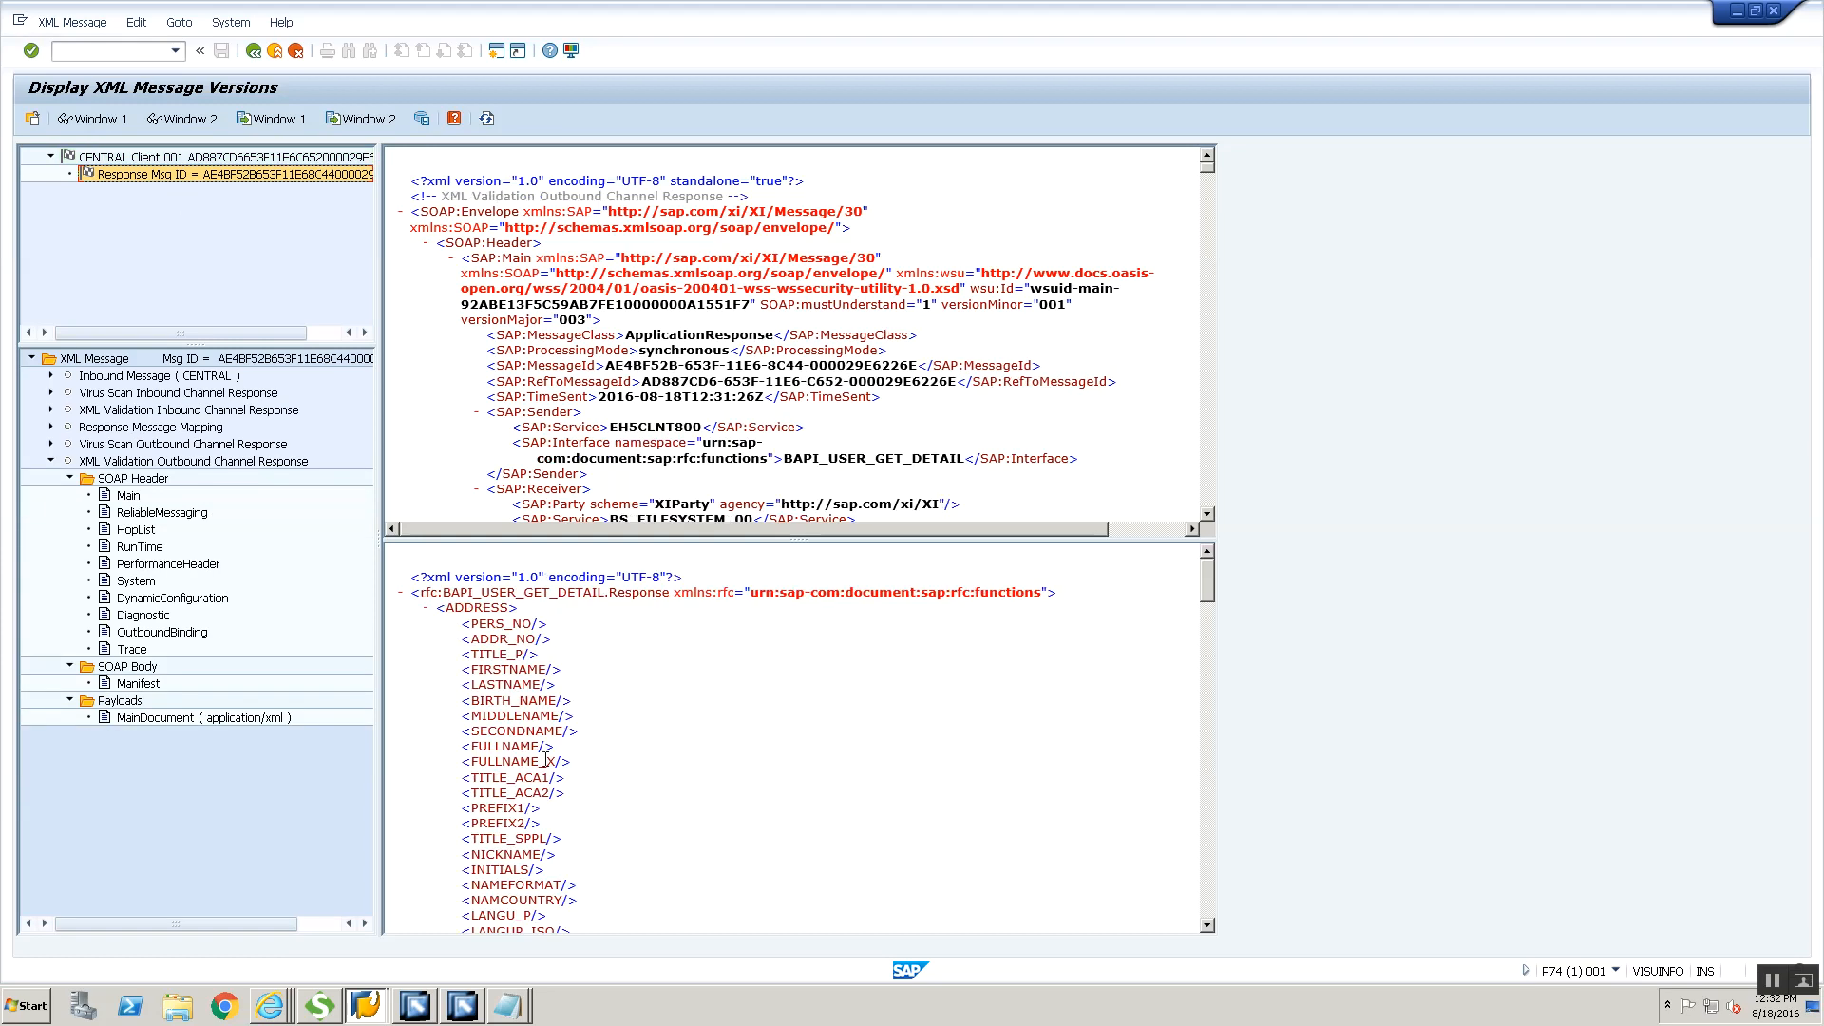
pyautogui.scroll(-8, 547, 757)
pyautogui.scroll(-12, 546, 758)
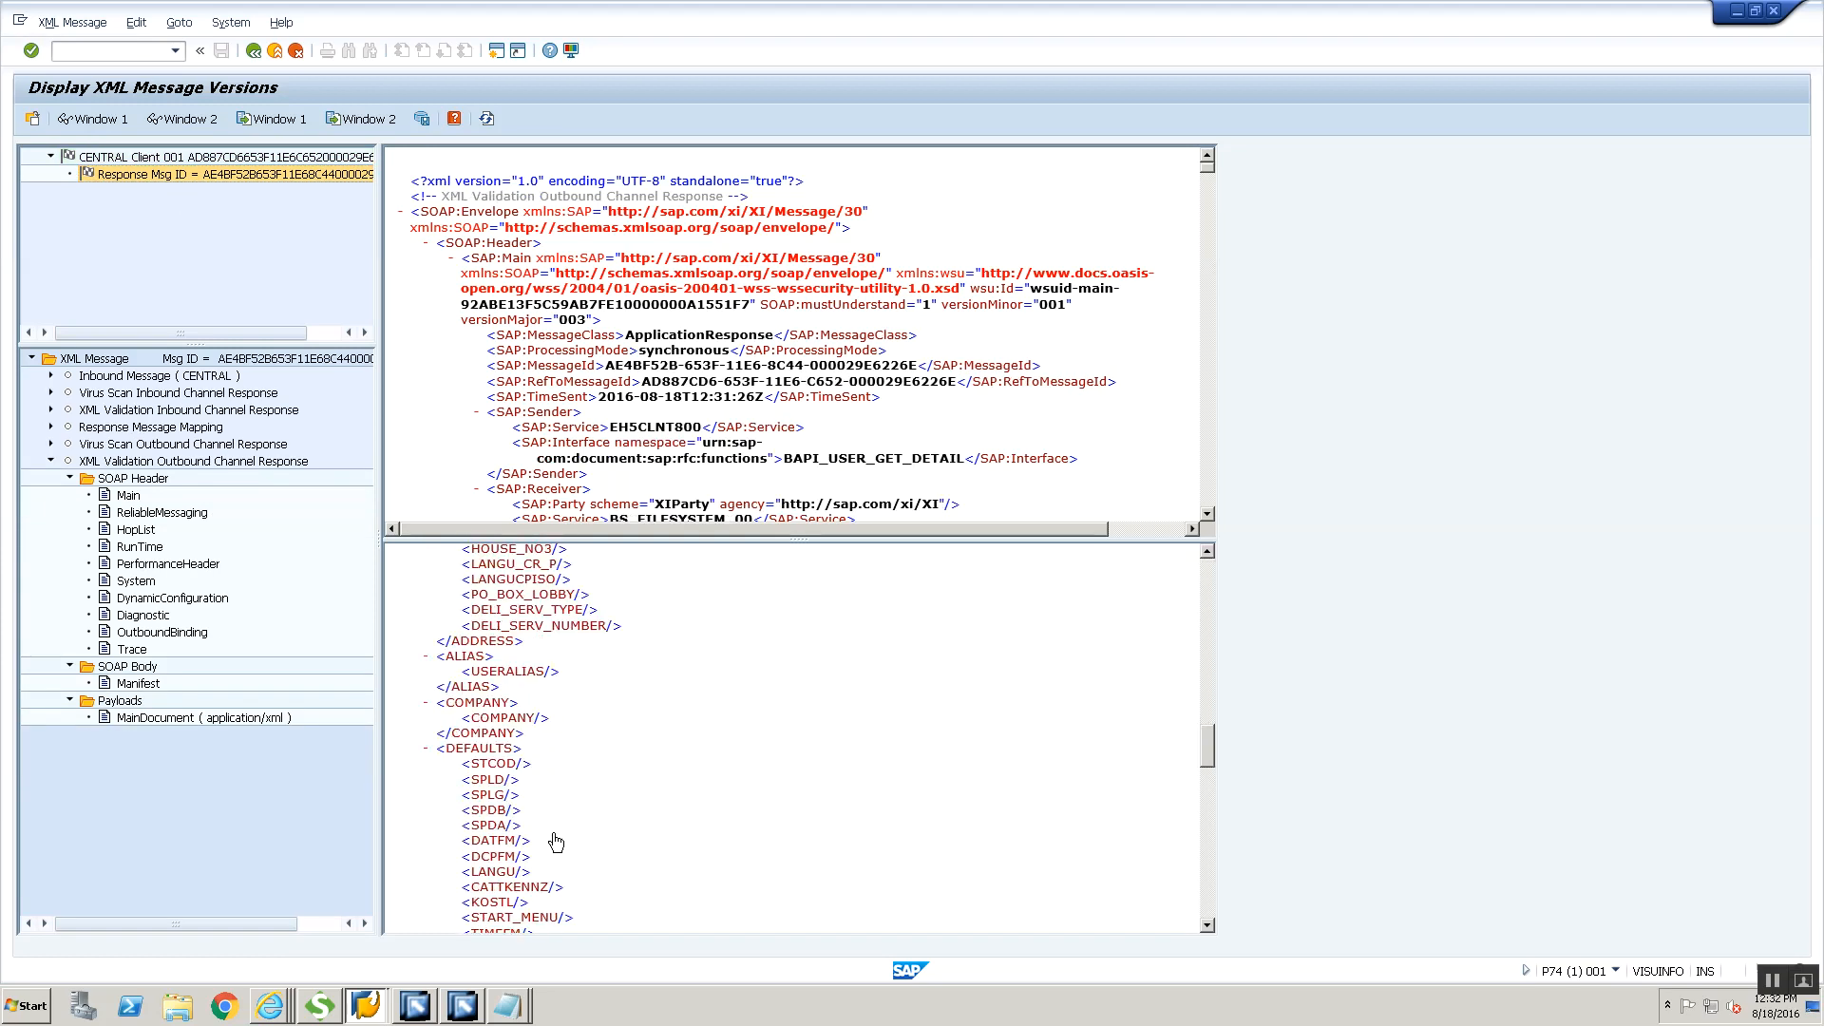
pyautogui.click(254, 50)
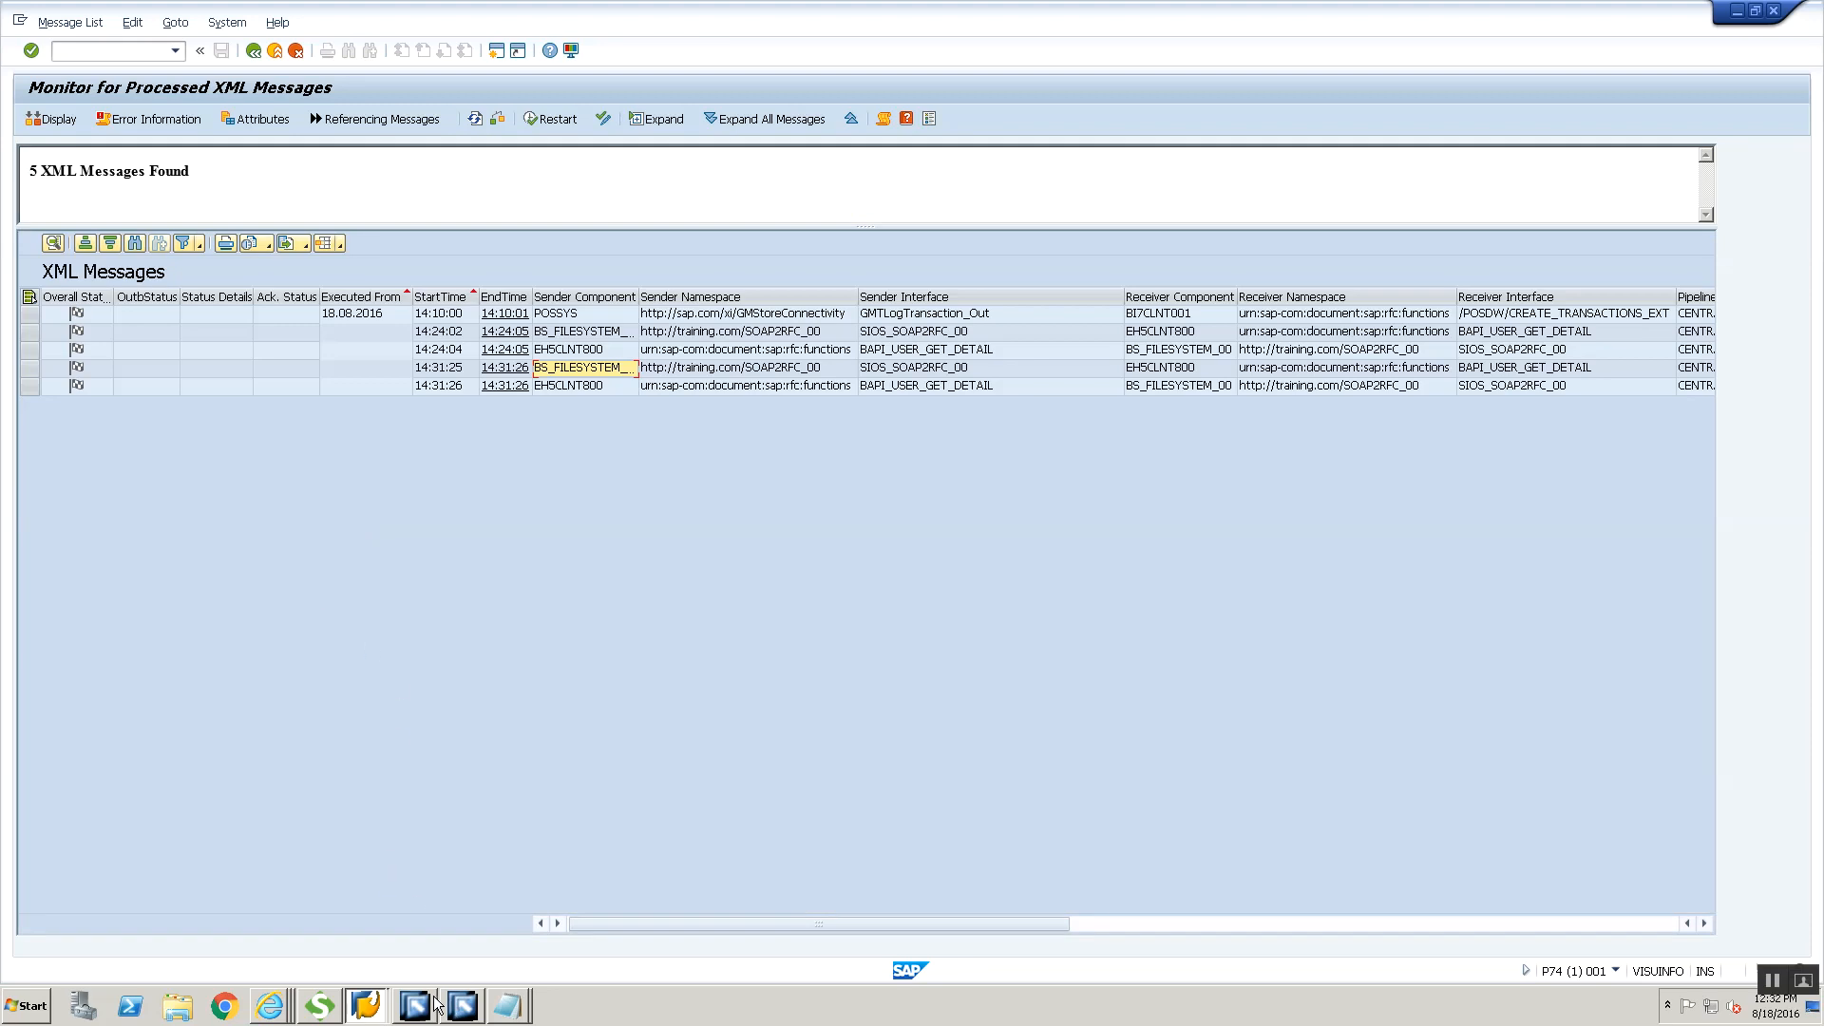
# Switch to Integration Builder, open receiver channel CC_SOAP2RFC_RFC_RECEIVER_00 for editing and append AA to its Logon User
pyautogui.moveTo(437, 1005)
pyautogui.click(418, 965)
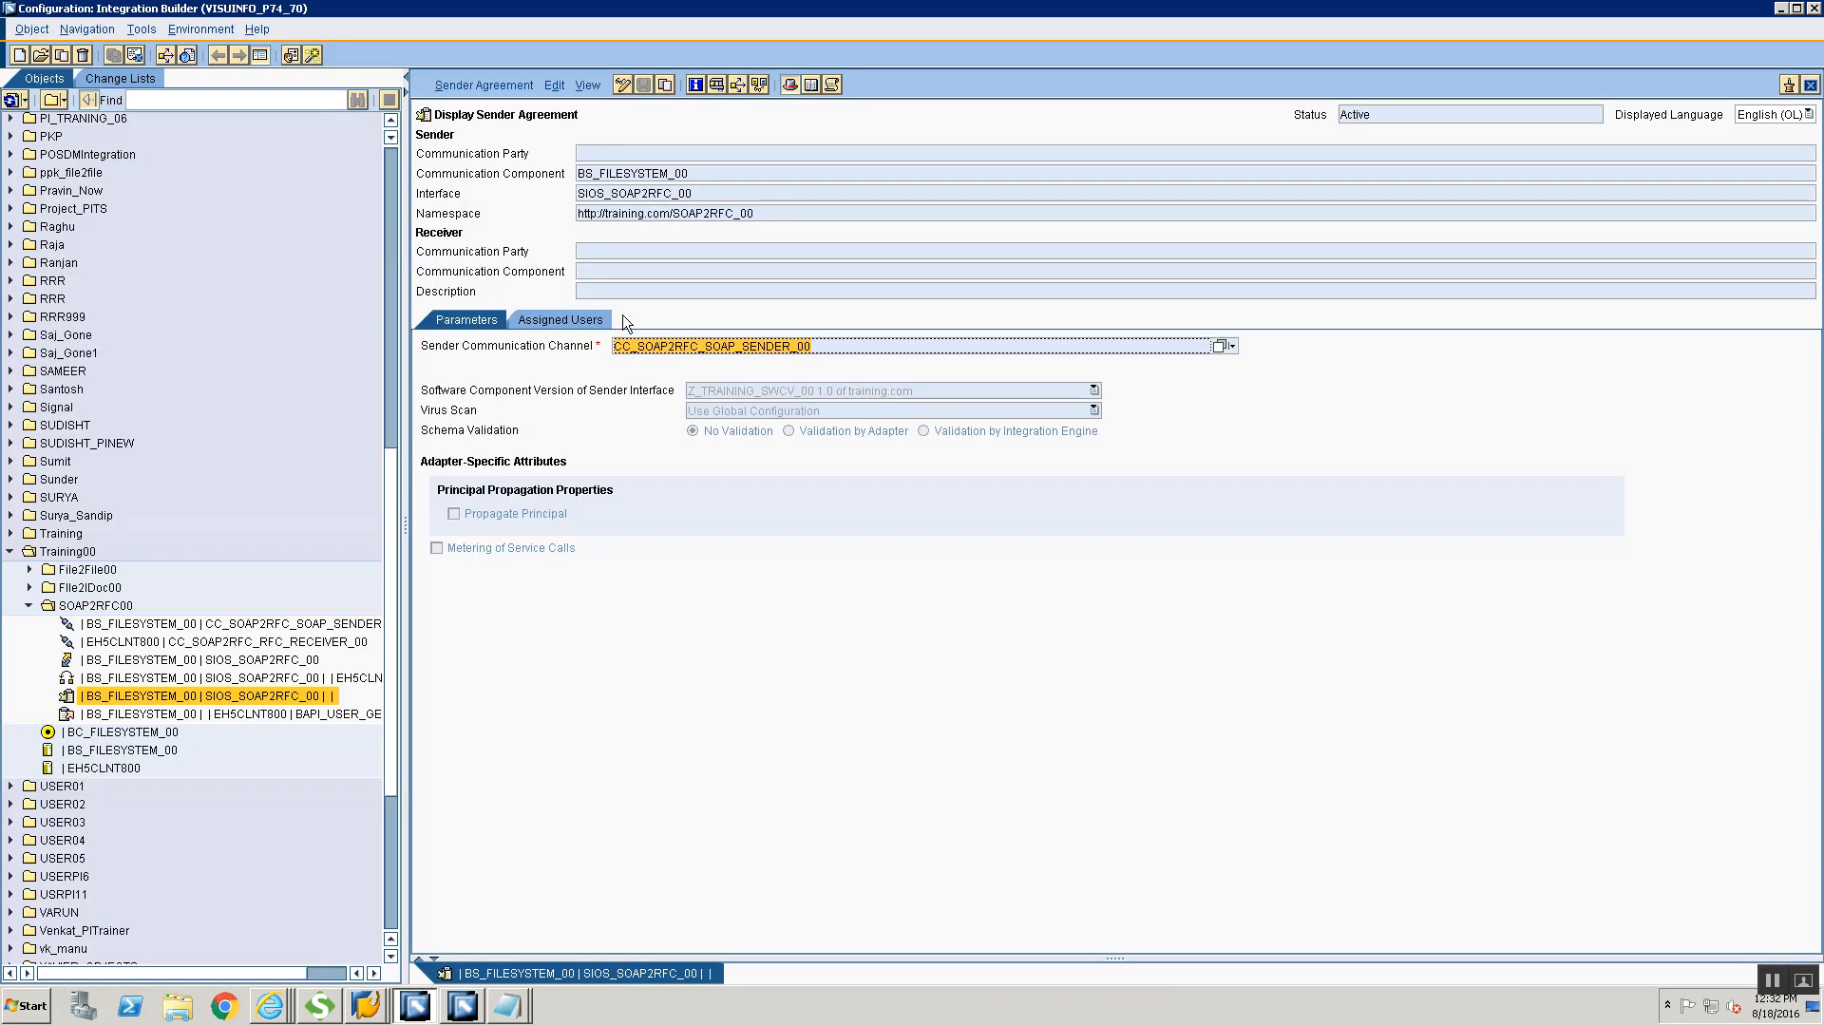
pyautogui.click(245, 643)
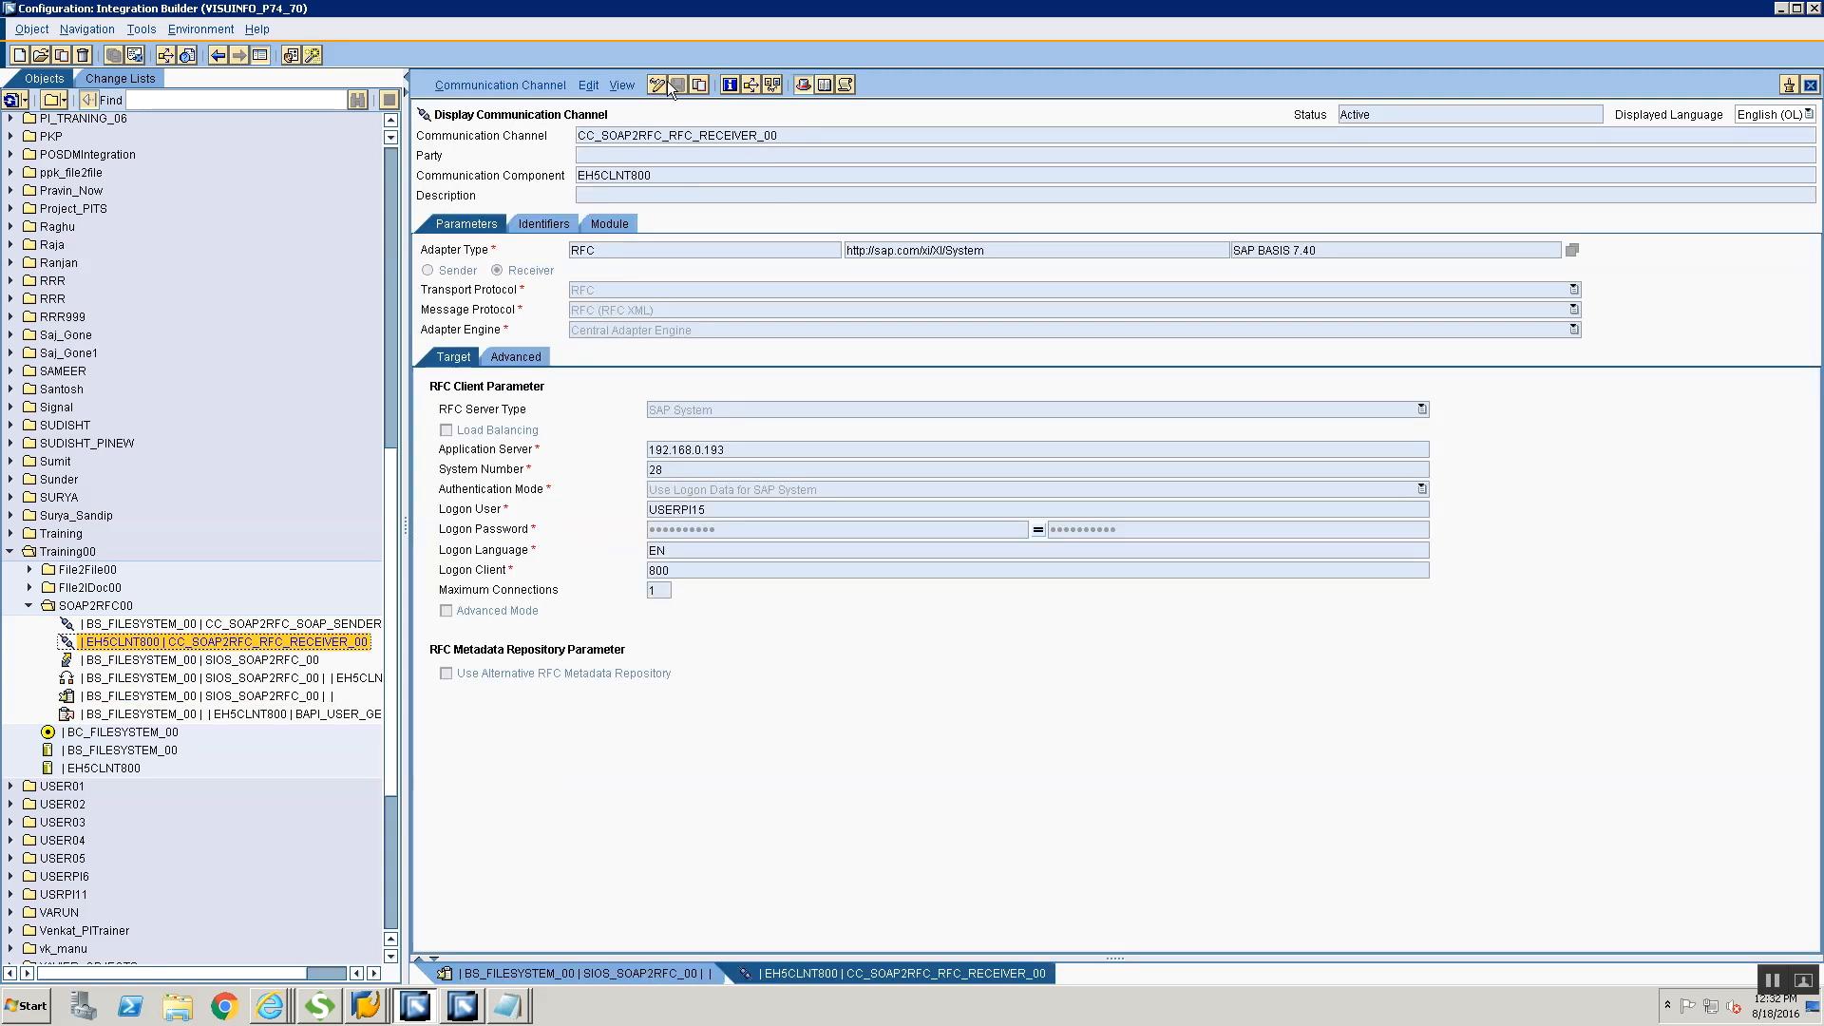
pyautogui.click(664, 85)
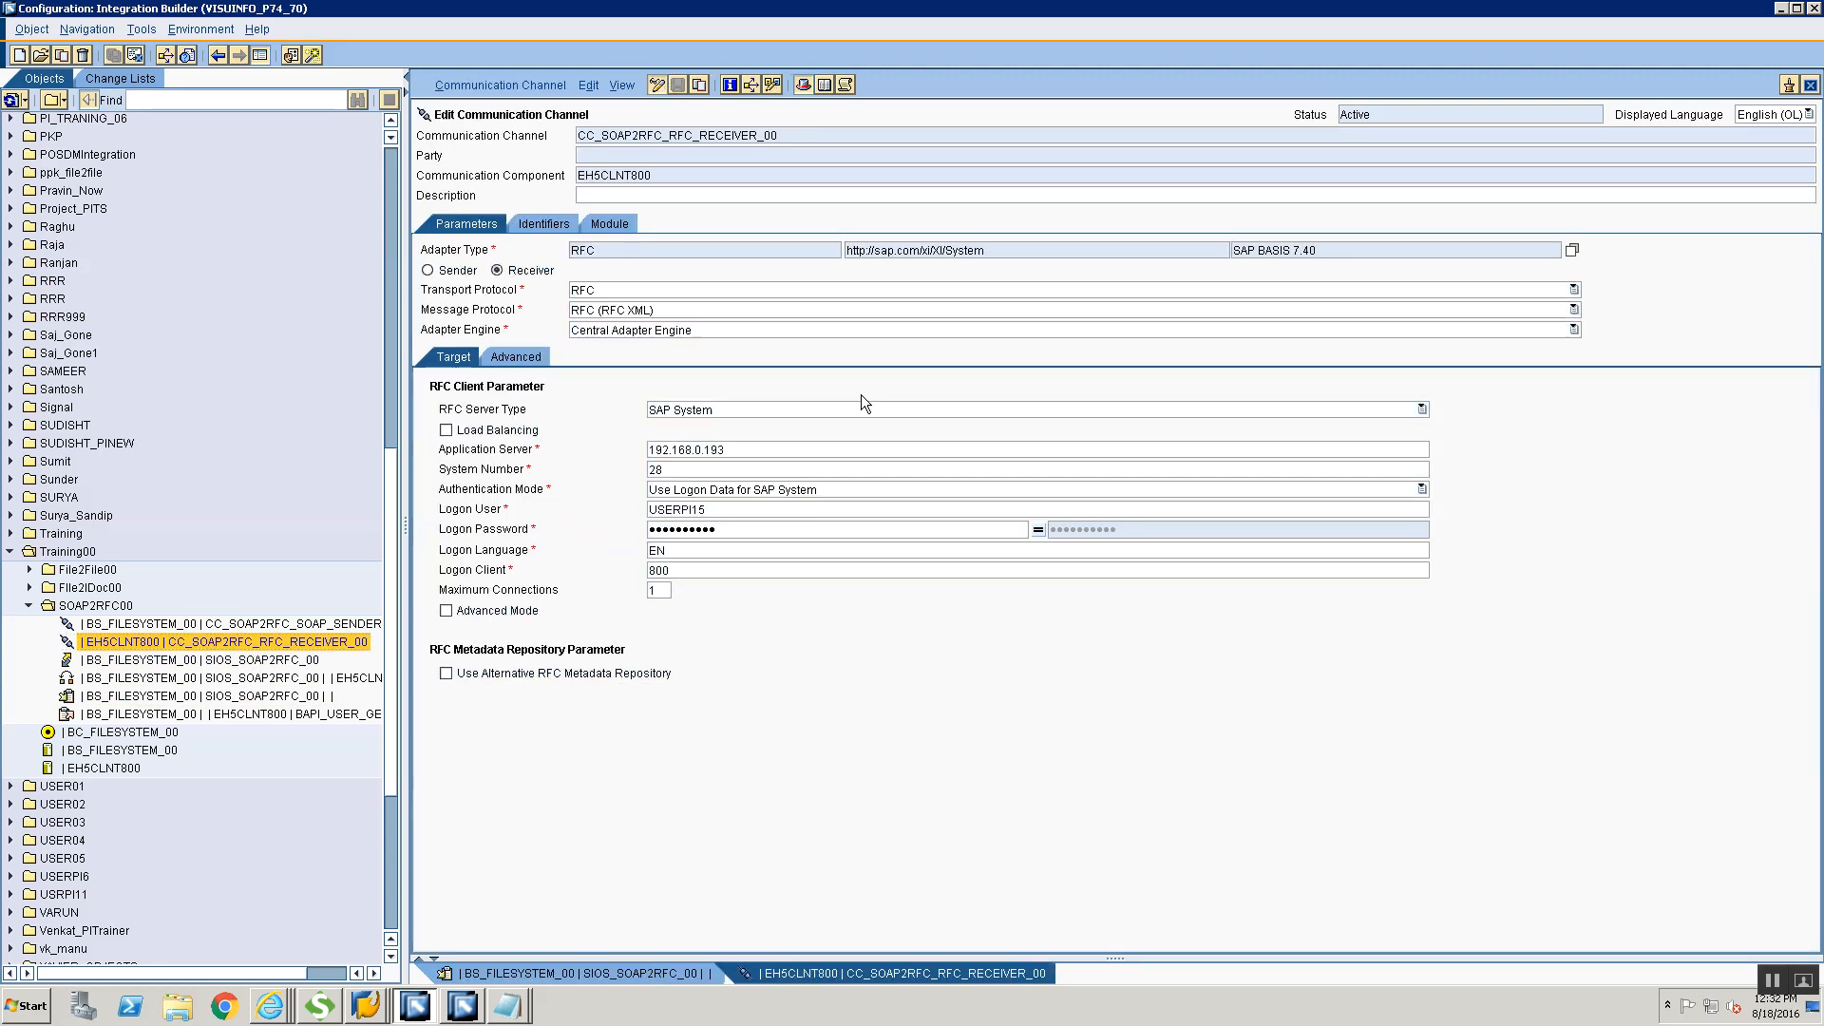
pyautogui.click(749, 511)
pyautogui.write('AA')
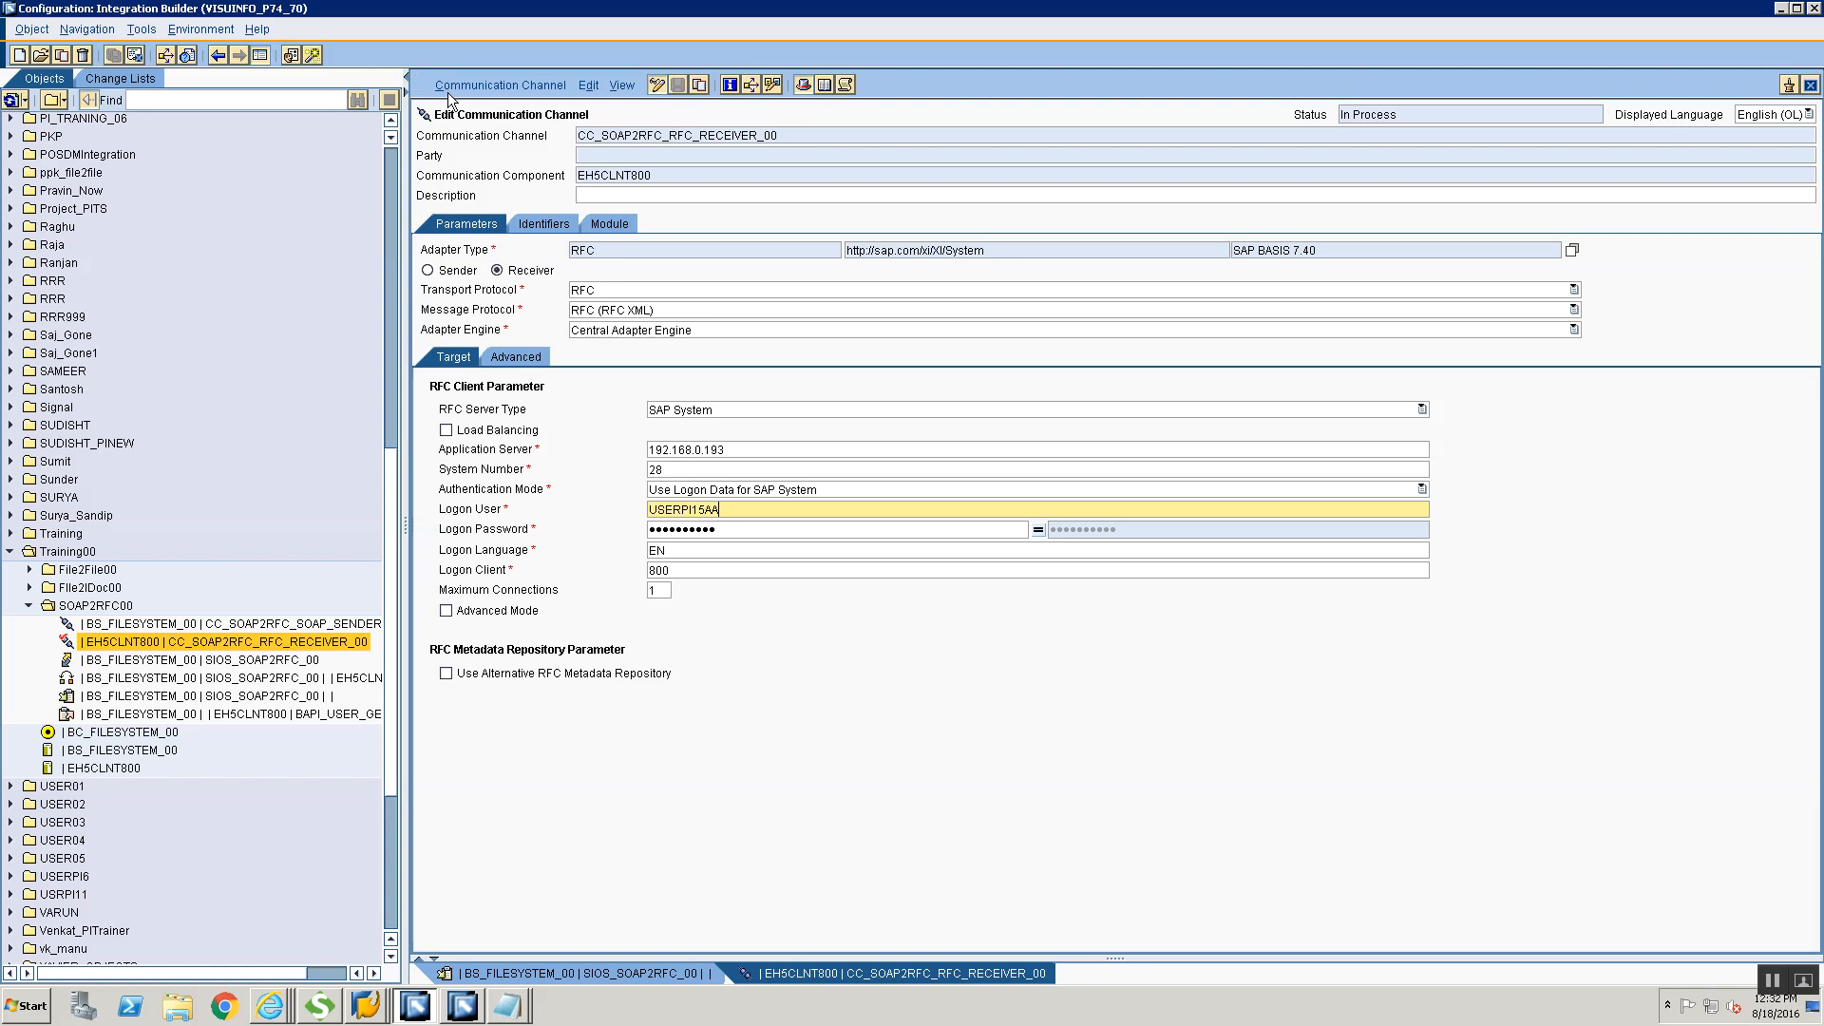
# Activate the Standard change list containing the edited RFC receiver channel and dismiss the activation dialog
pyautogui.click(521, 86)
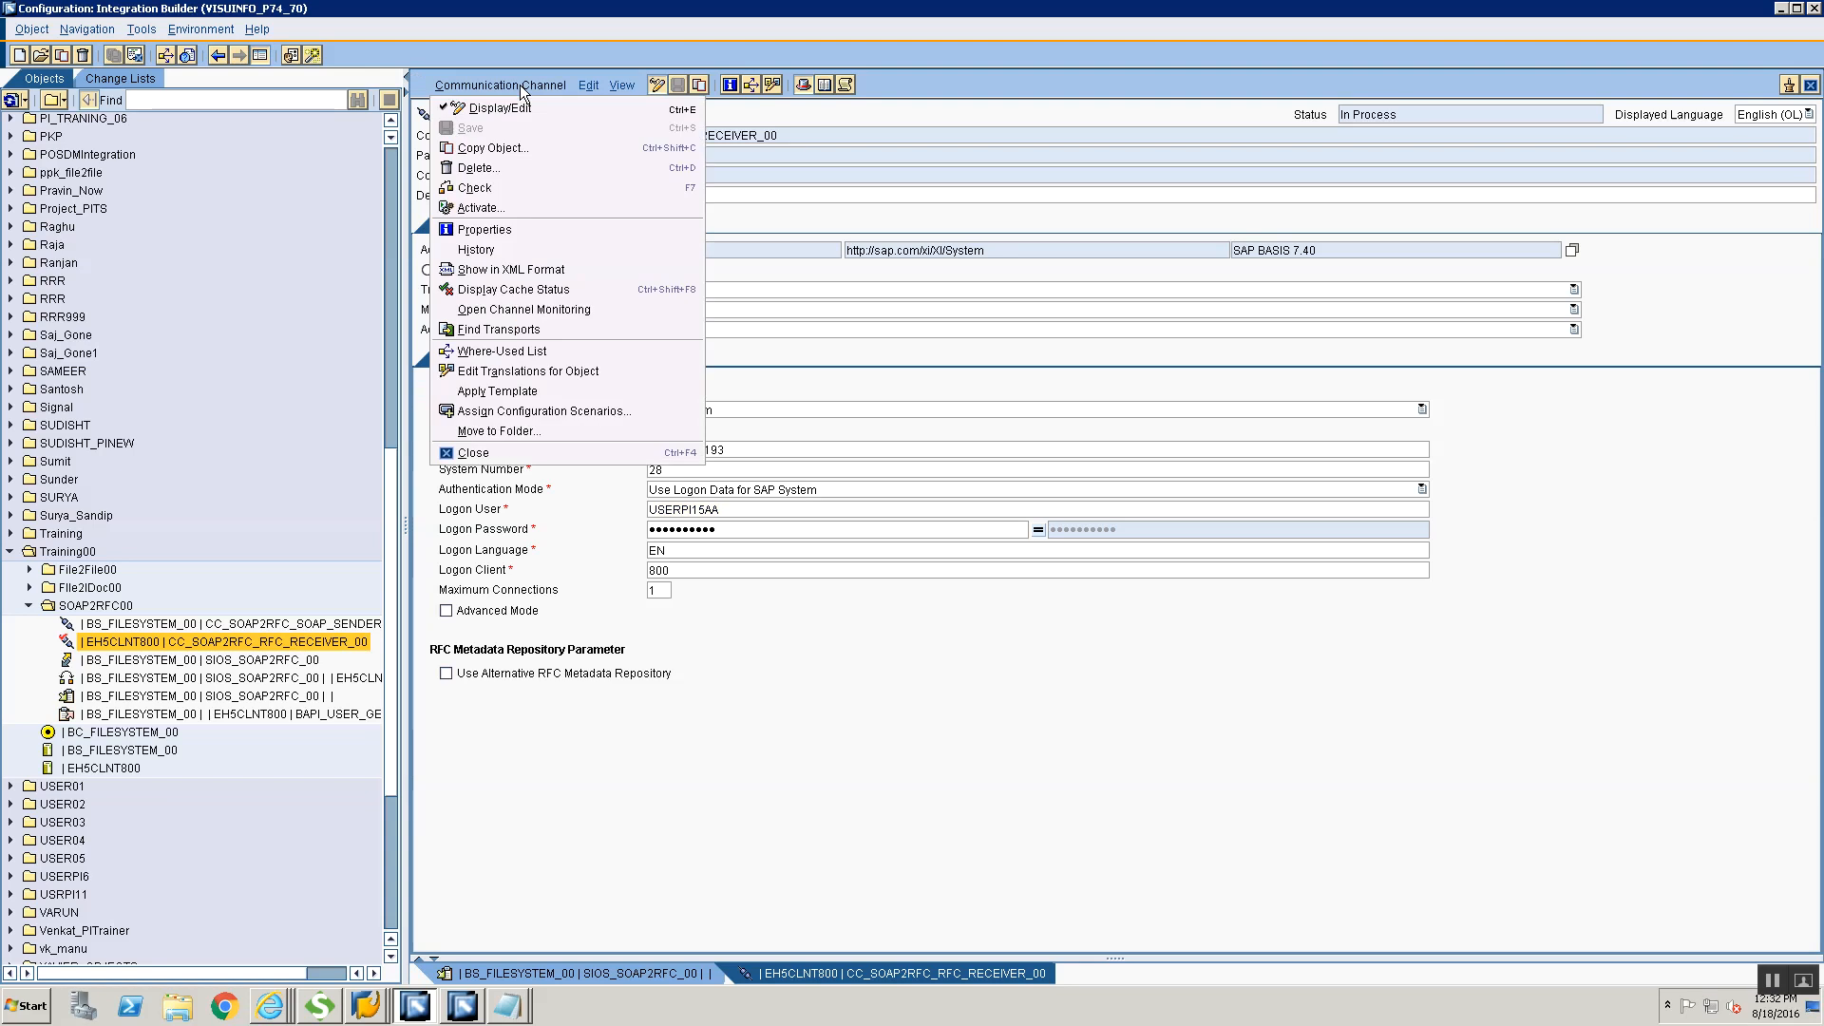
pyautogui.click(532, 209)
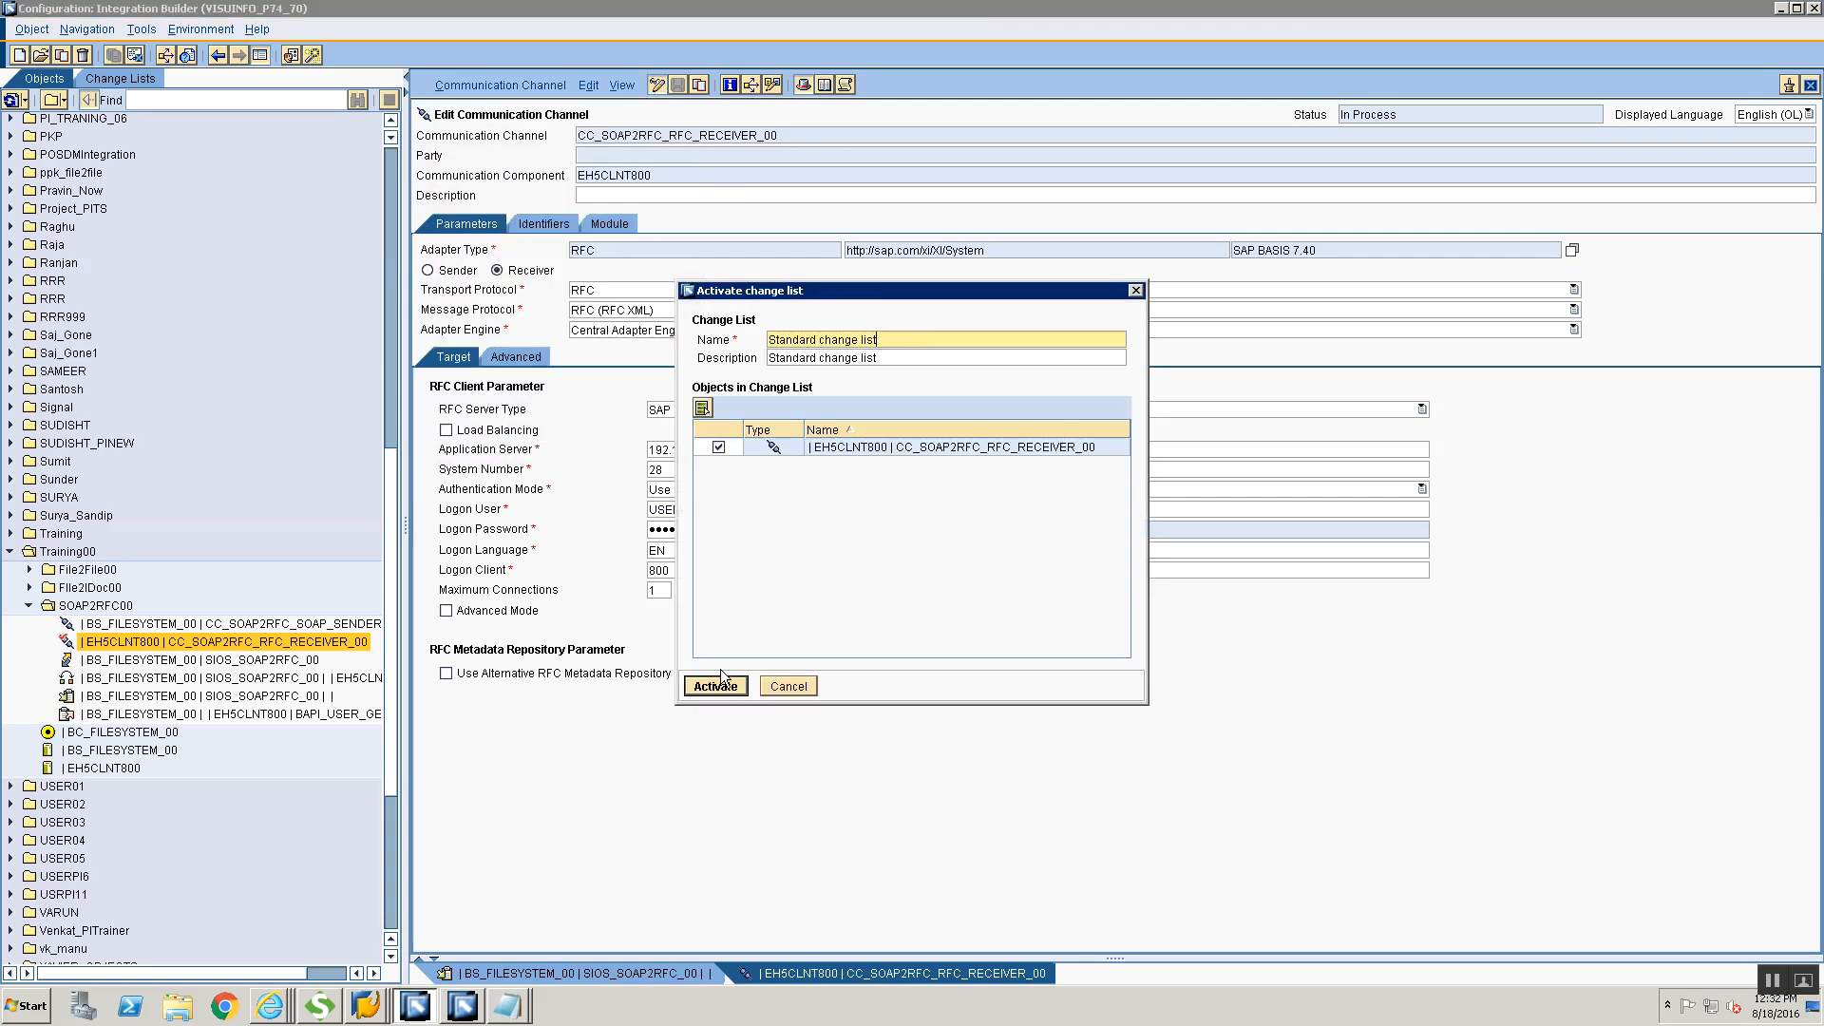
pyautogui.click(716, 686)
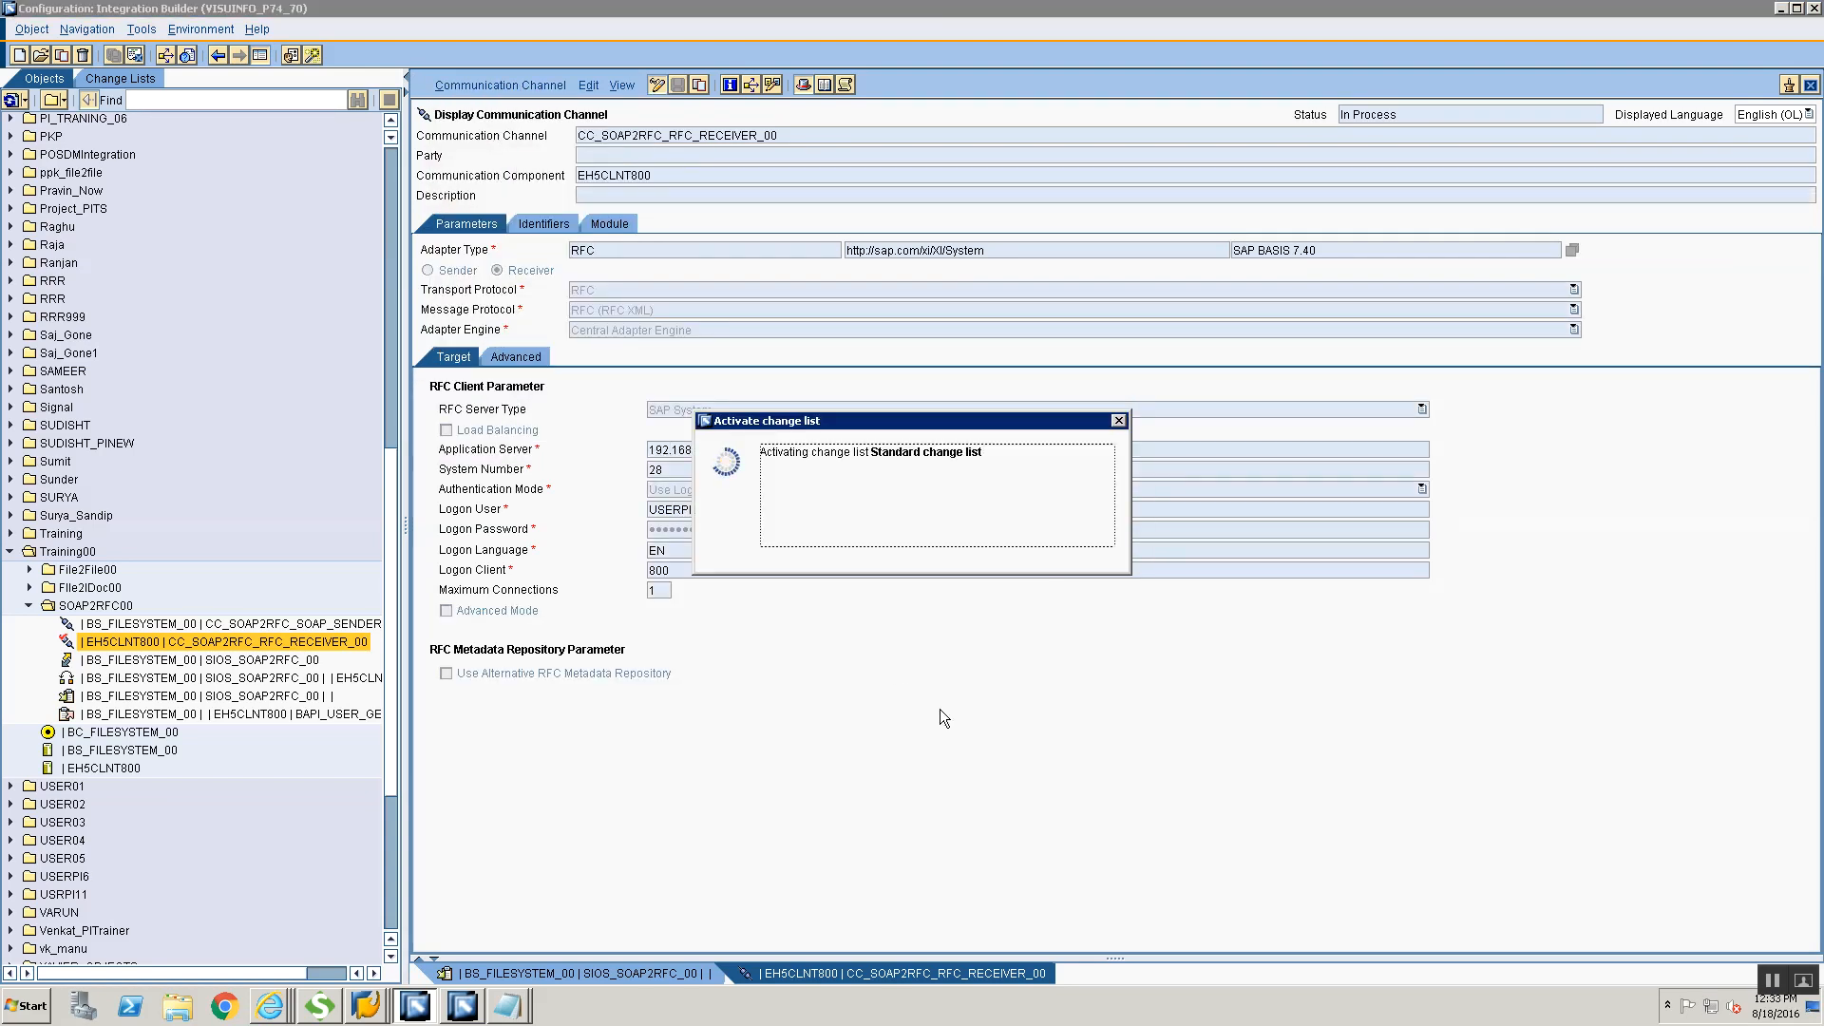
pyautogui.click(746, 565)
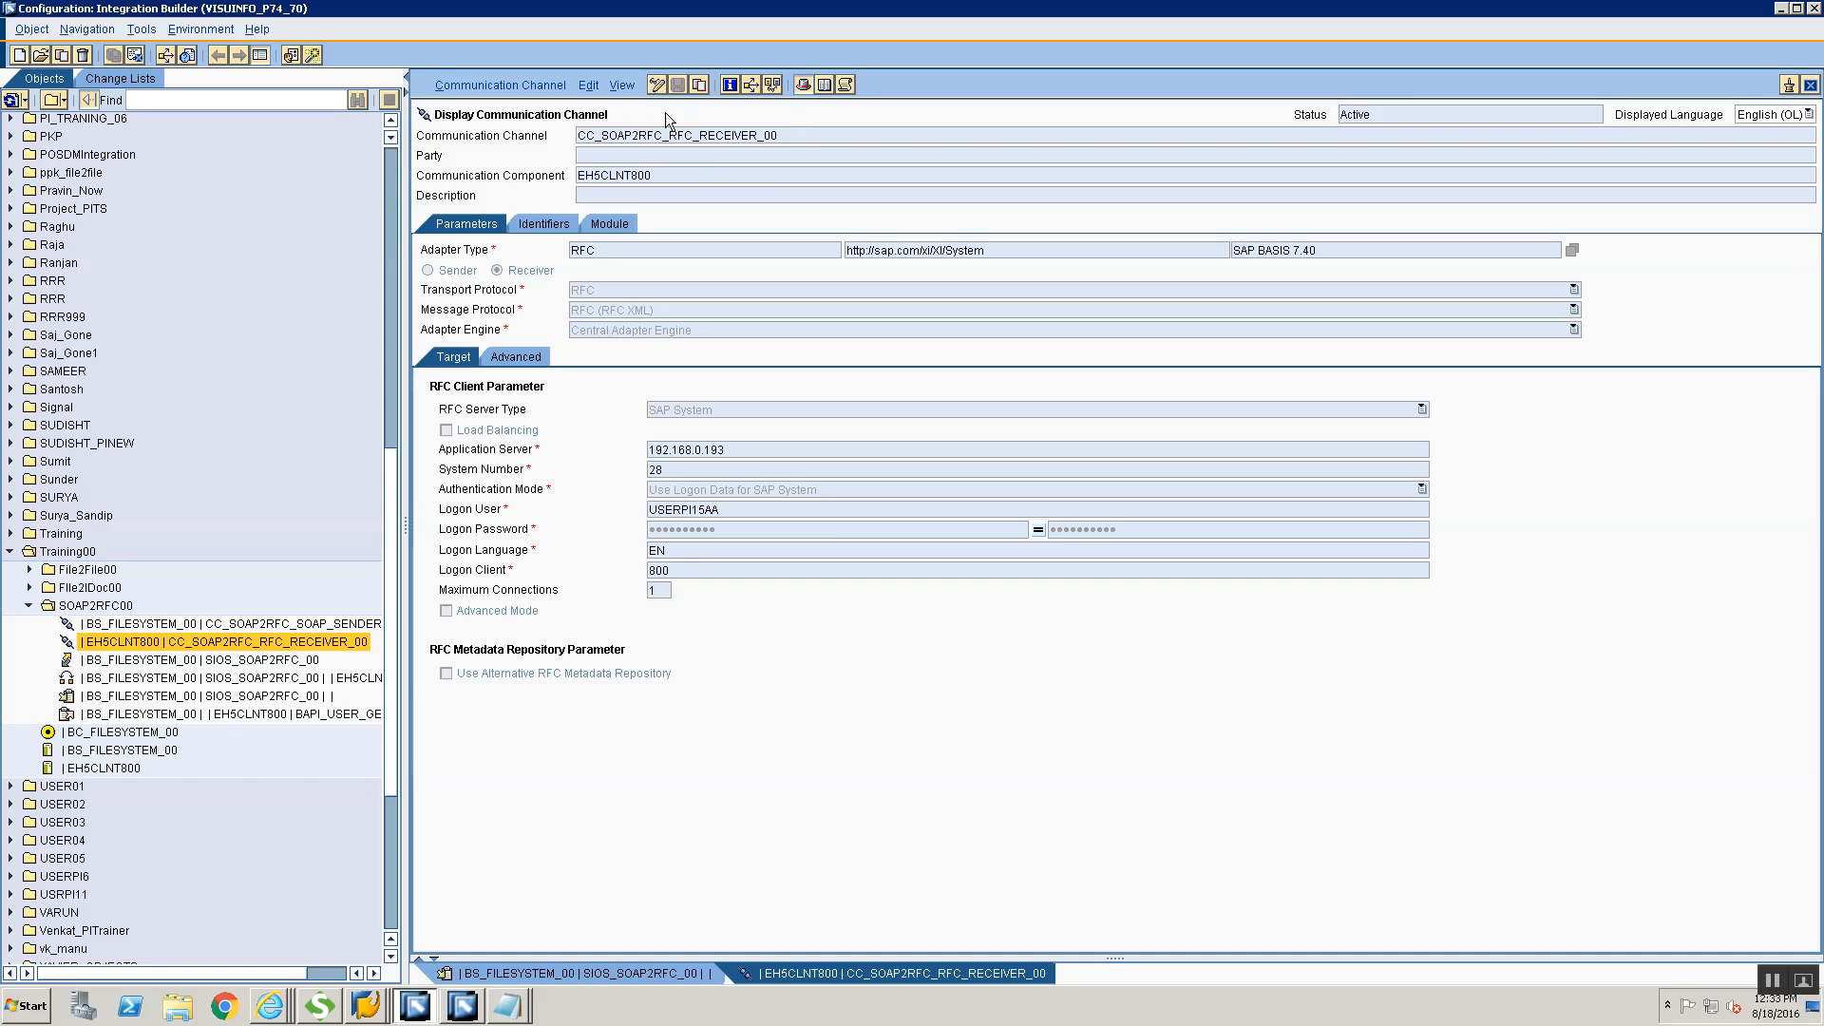
# Edit the RFC receiver channel again, append another AA to its Logon User and save it
pyautogui.doubleClick(722, 510)
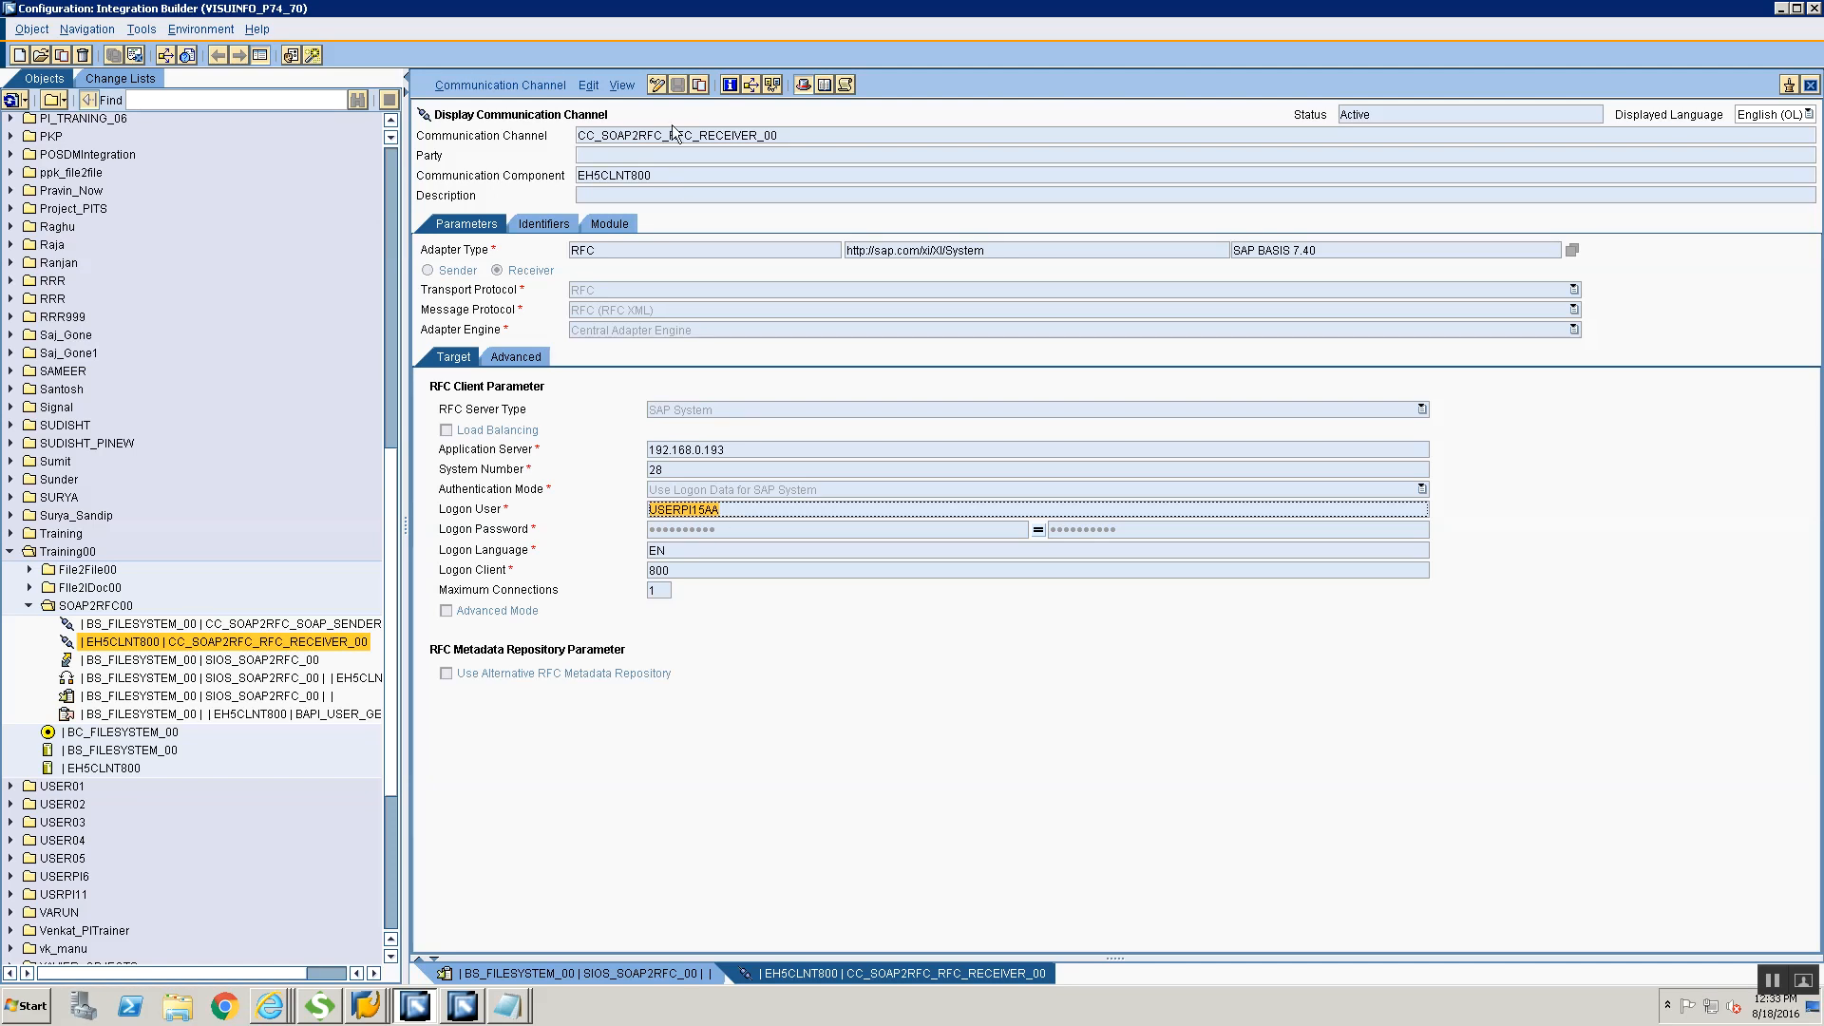
pyautogui.click(659, 86)
pyautogui.click(781, 490)
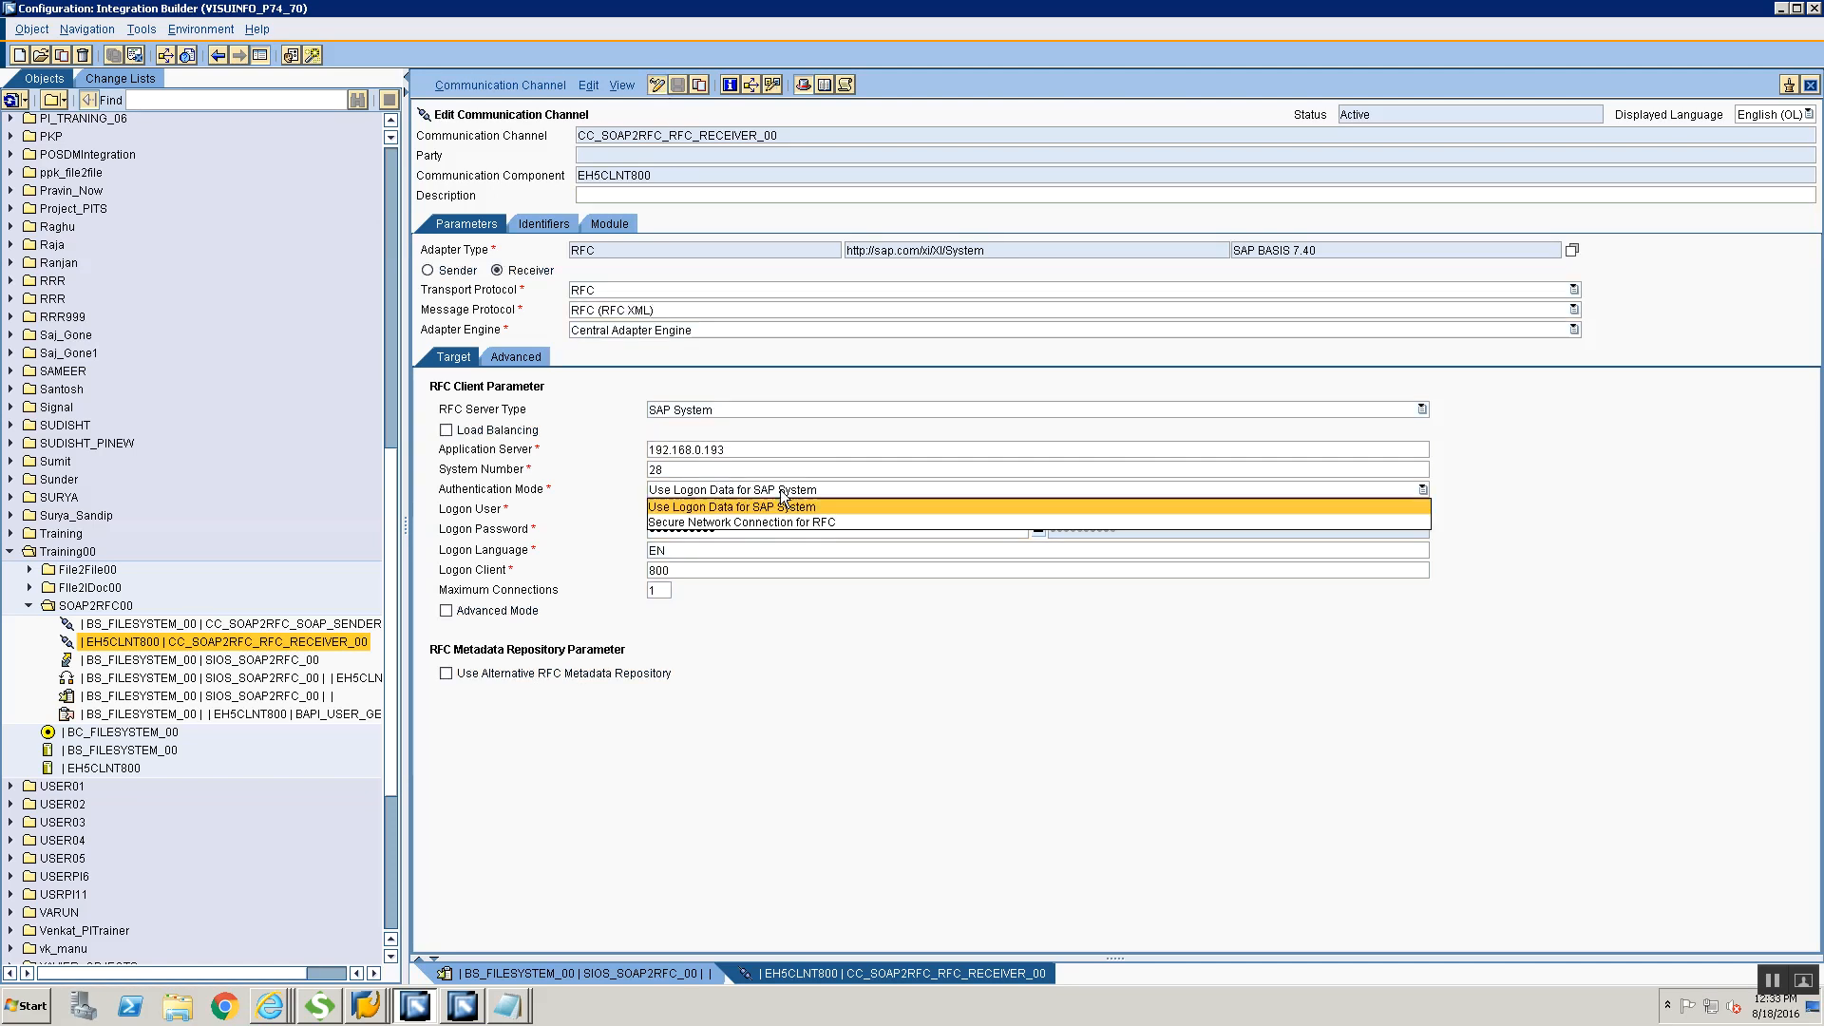
pyautogui.click(1792, 513)
pyautogui.click(918, 526)
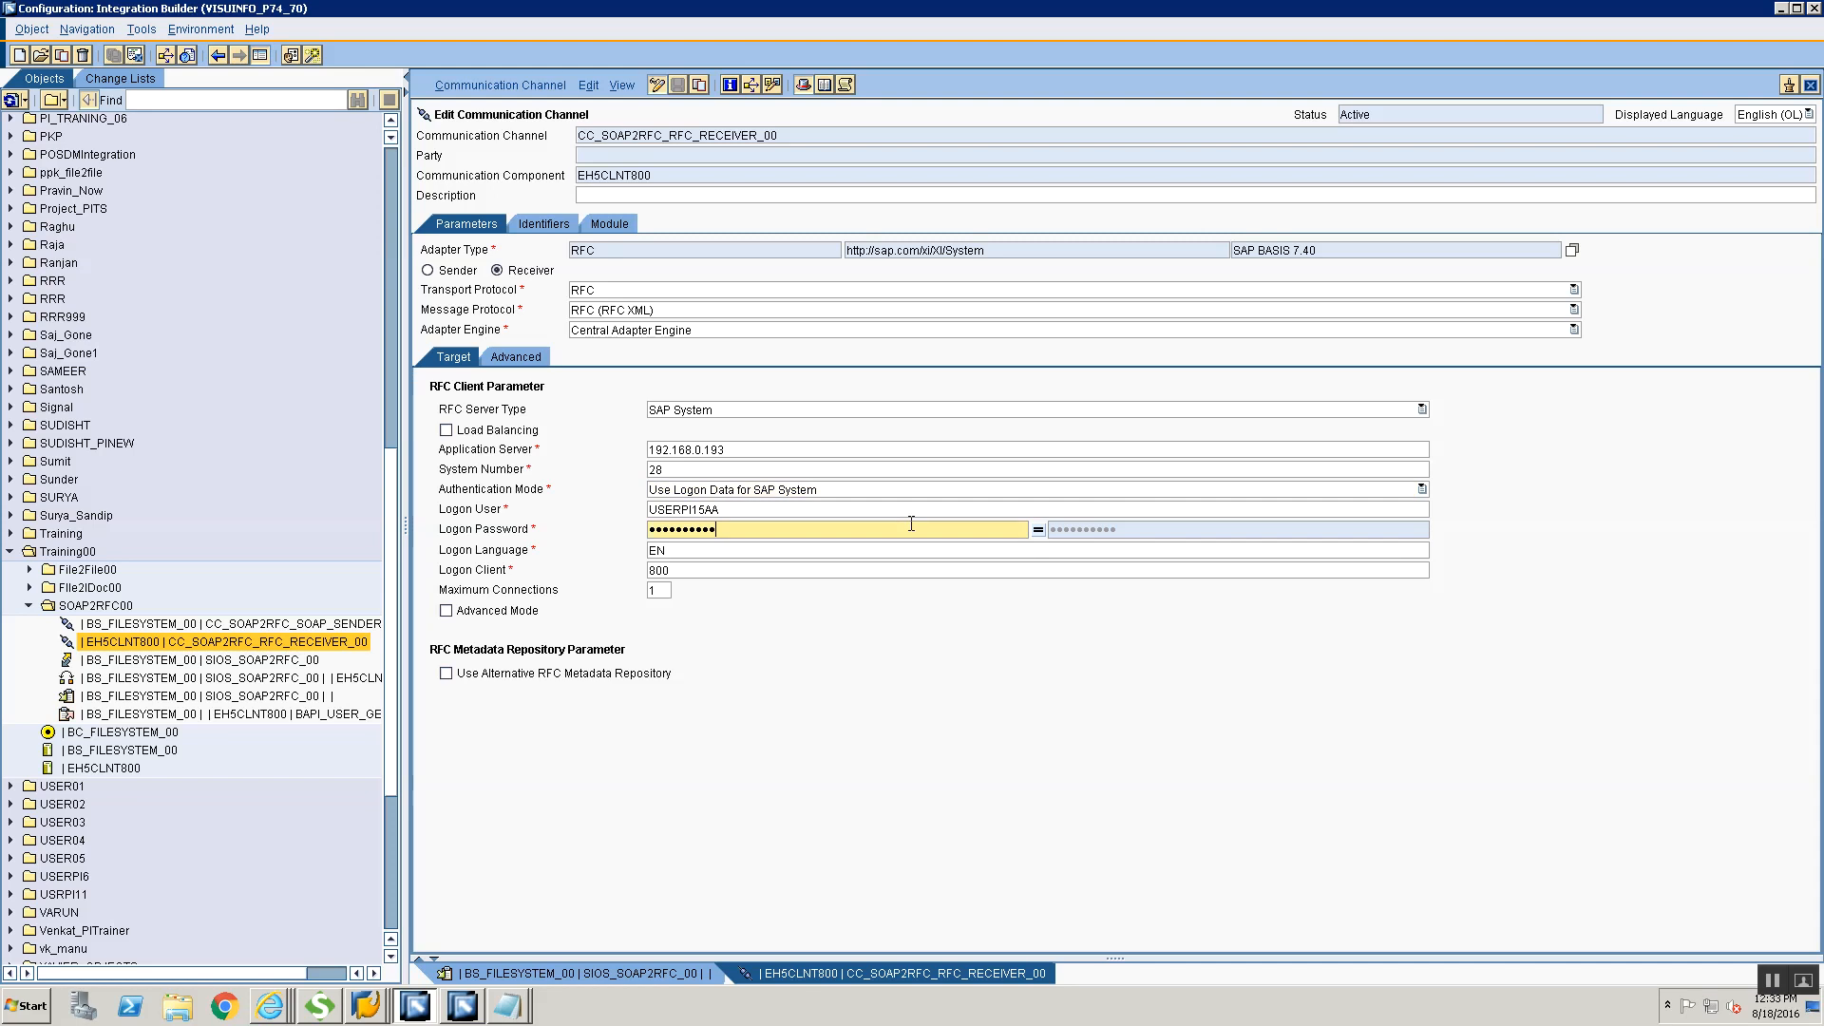
pyautogui.click(906, 514)
pyautogui.write('AA')
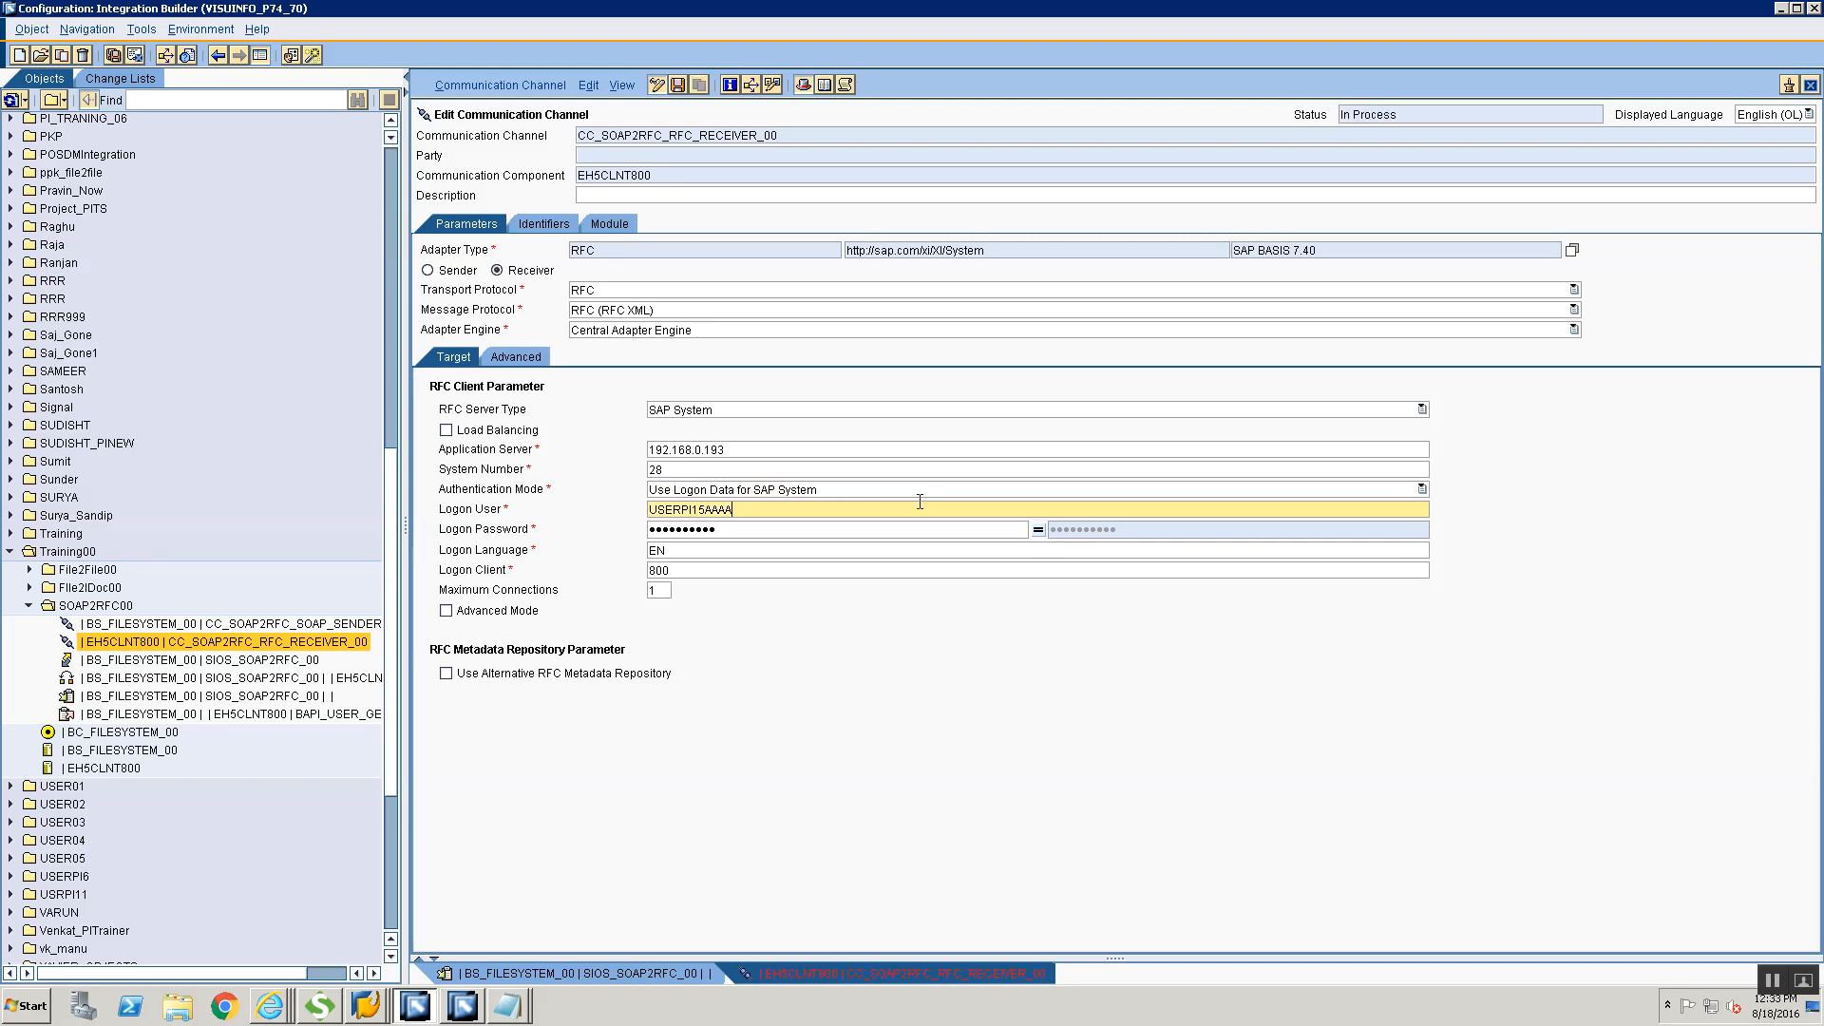
pyautogui.click(675, 85)
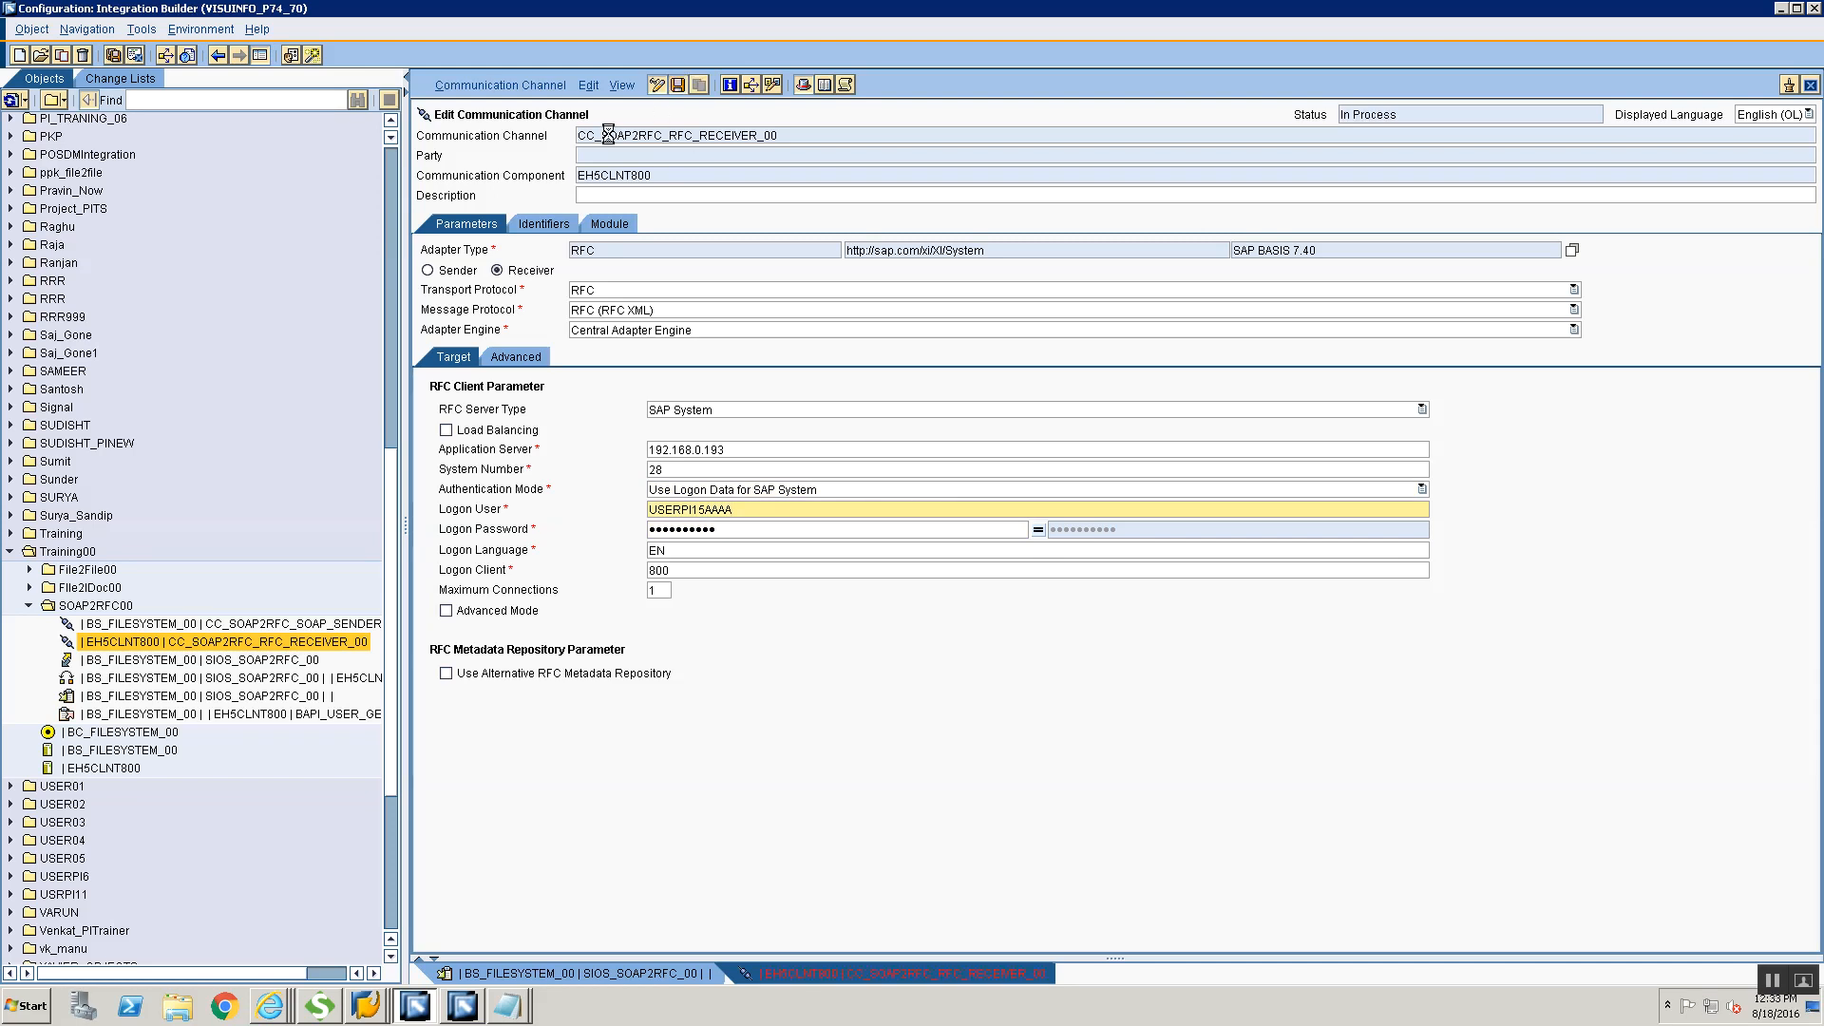
pyautogui.click(538, 88)
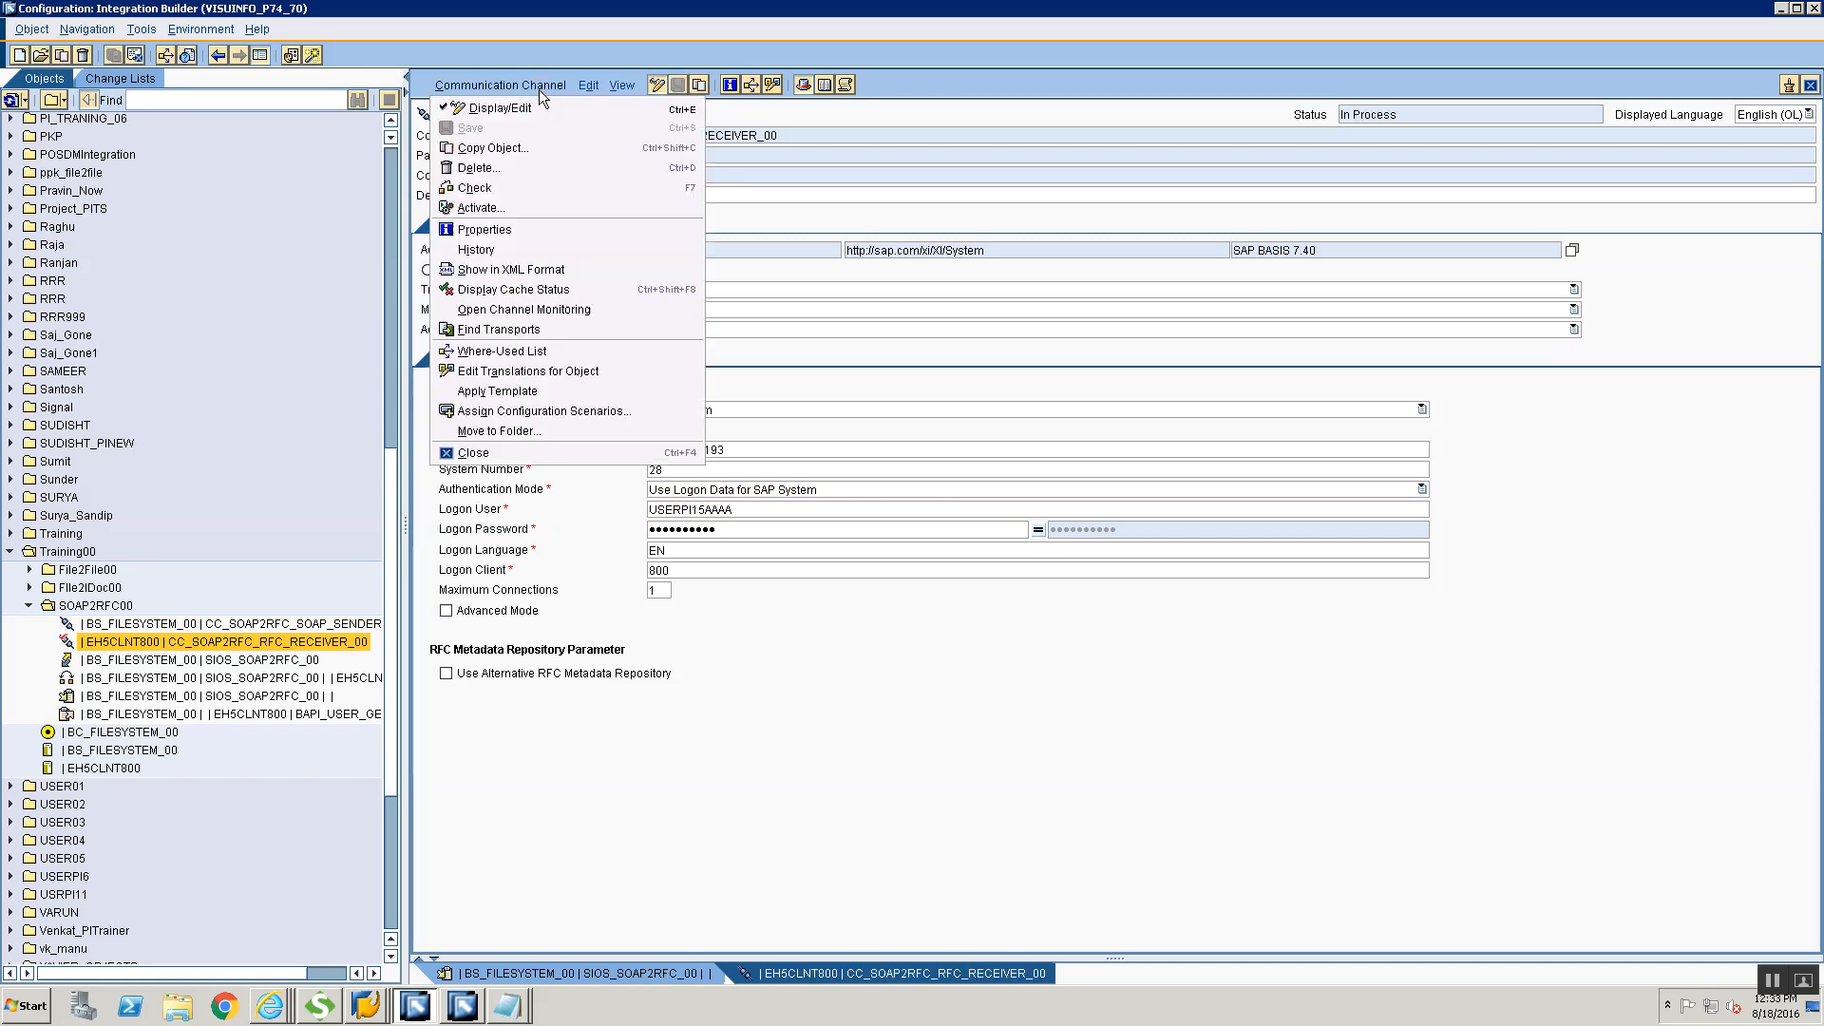
pyautogui.click(506, 207)
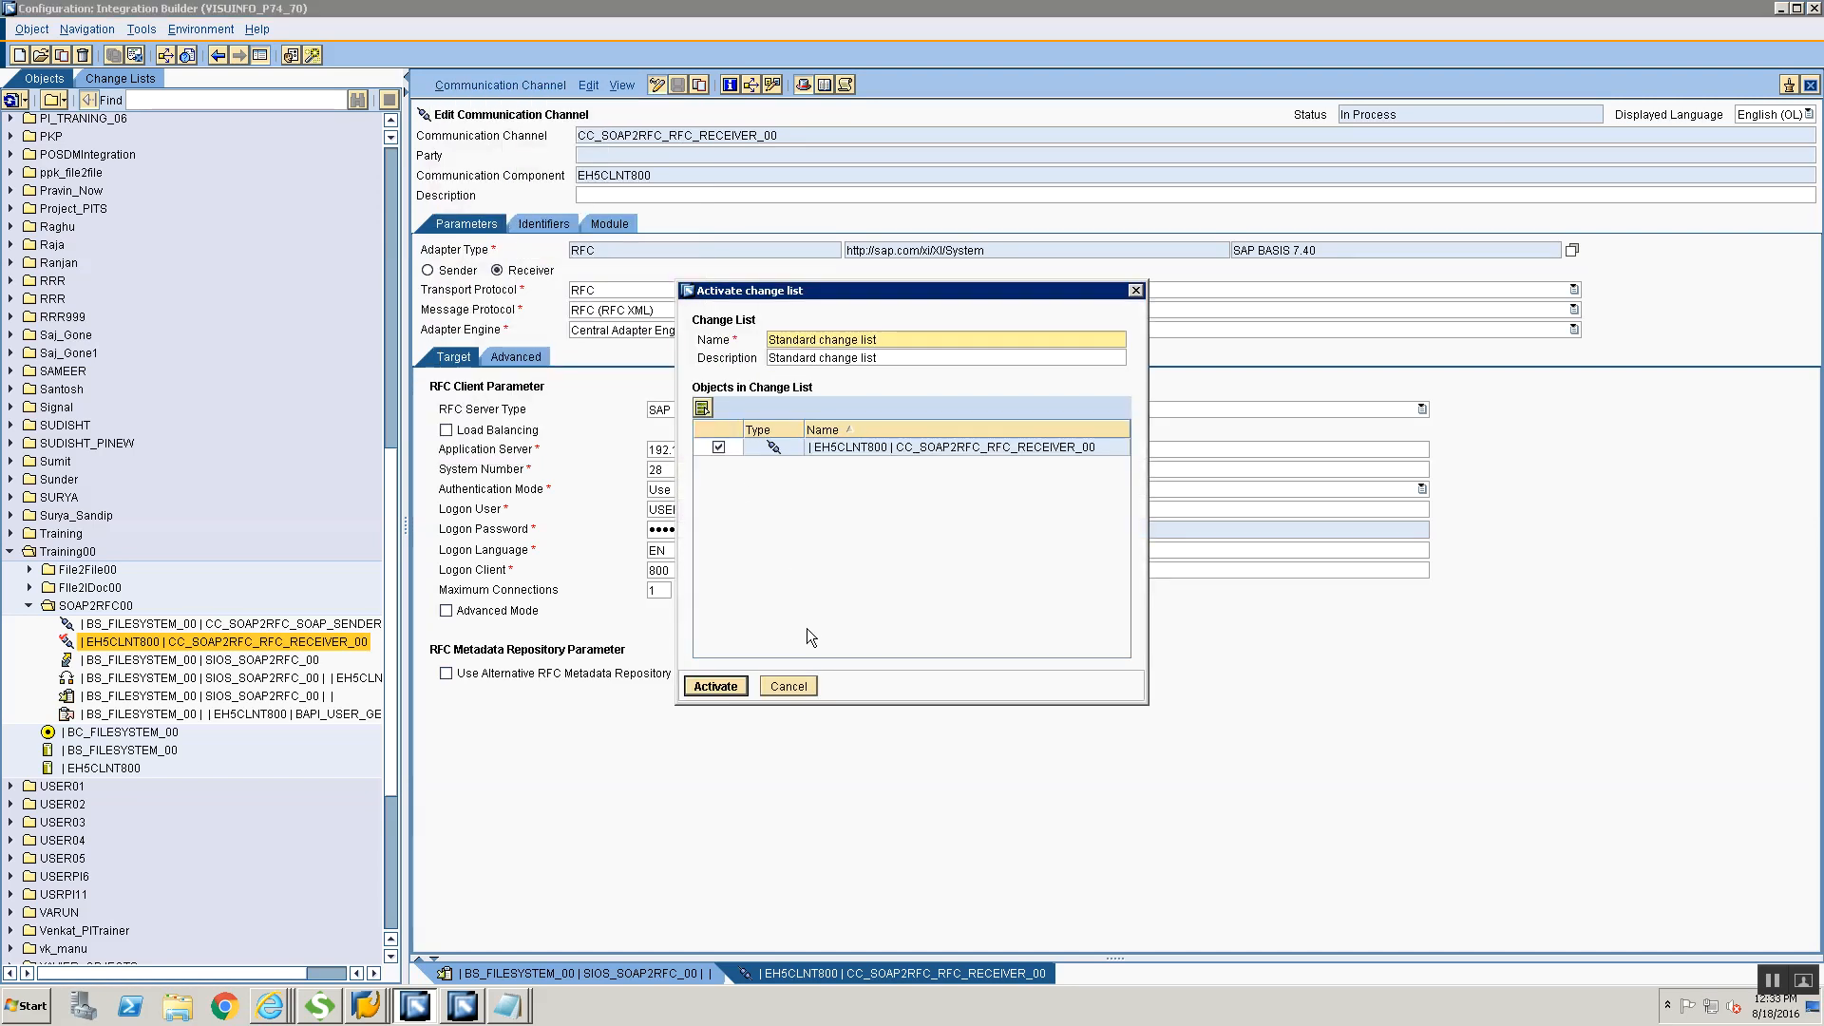
pyautogui.click(796, 683)
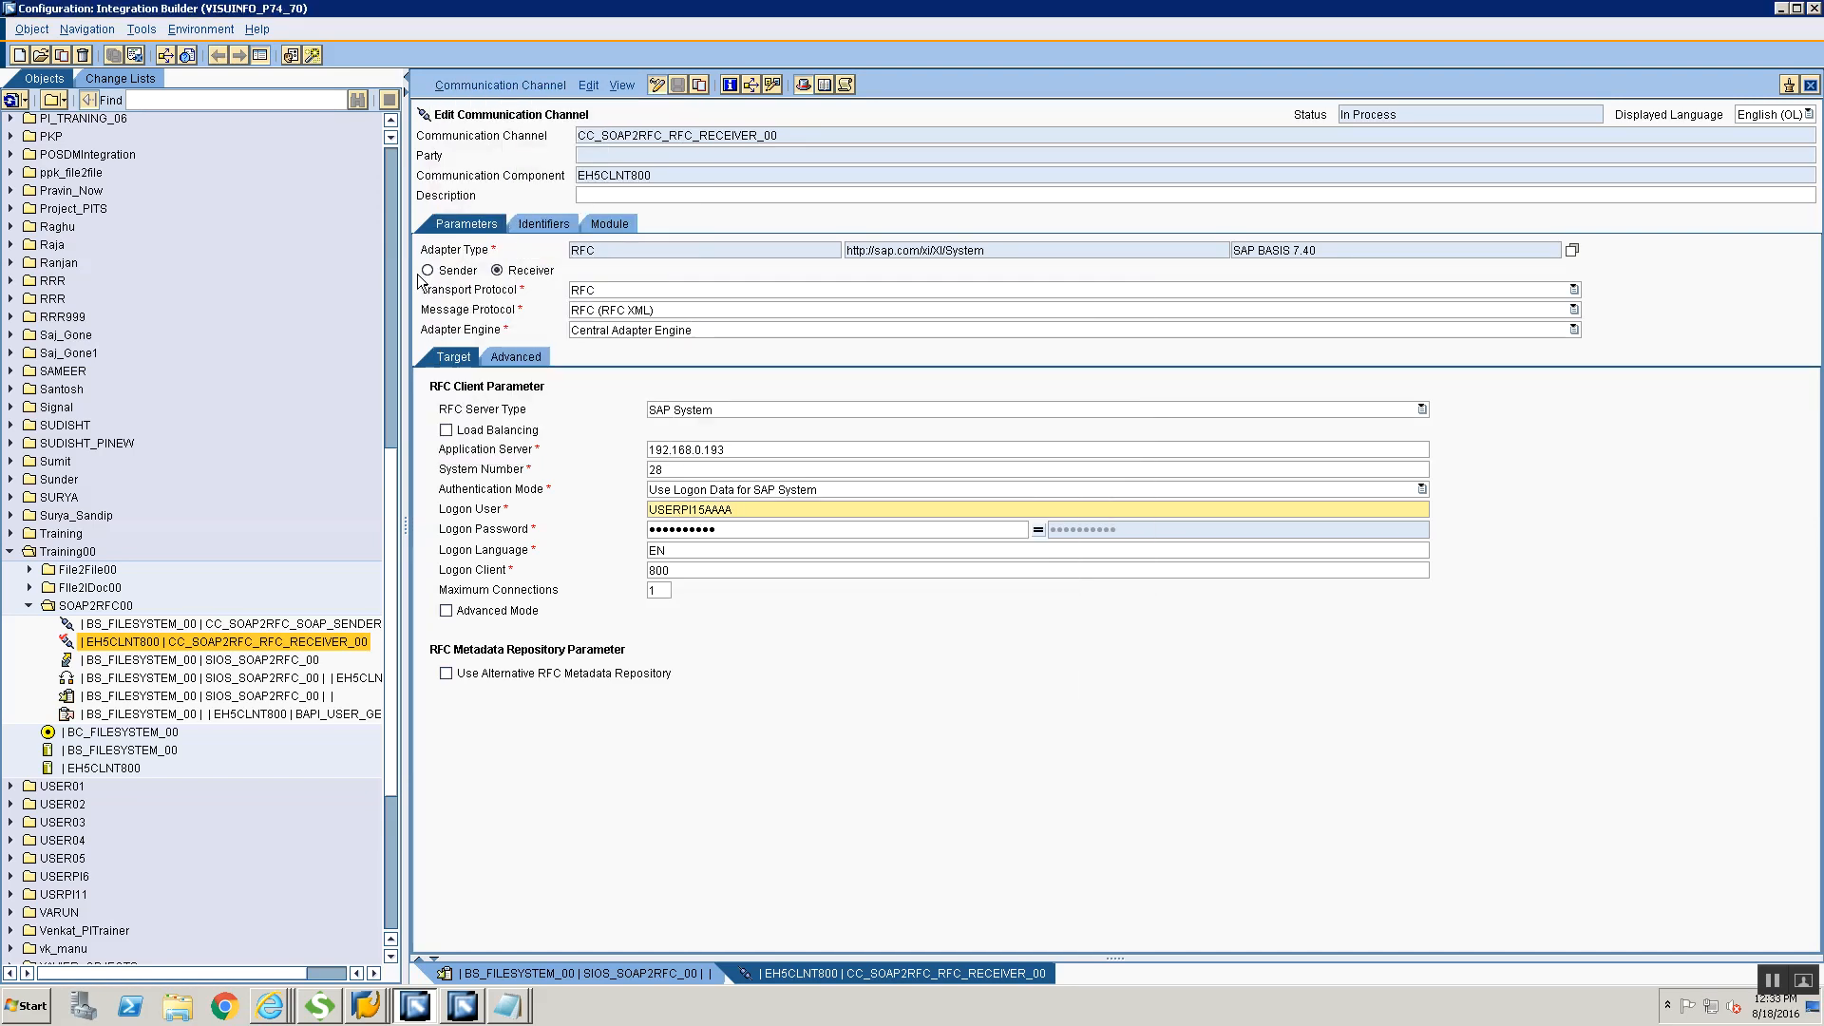
# Expand the user's open change lists and open the Standard change list to inspect its objects
pyautogui.click(103, 78)
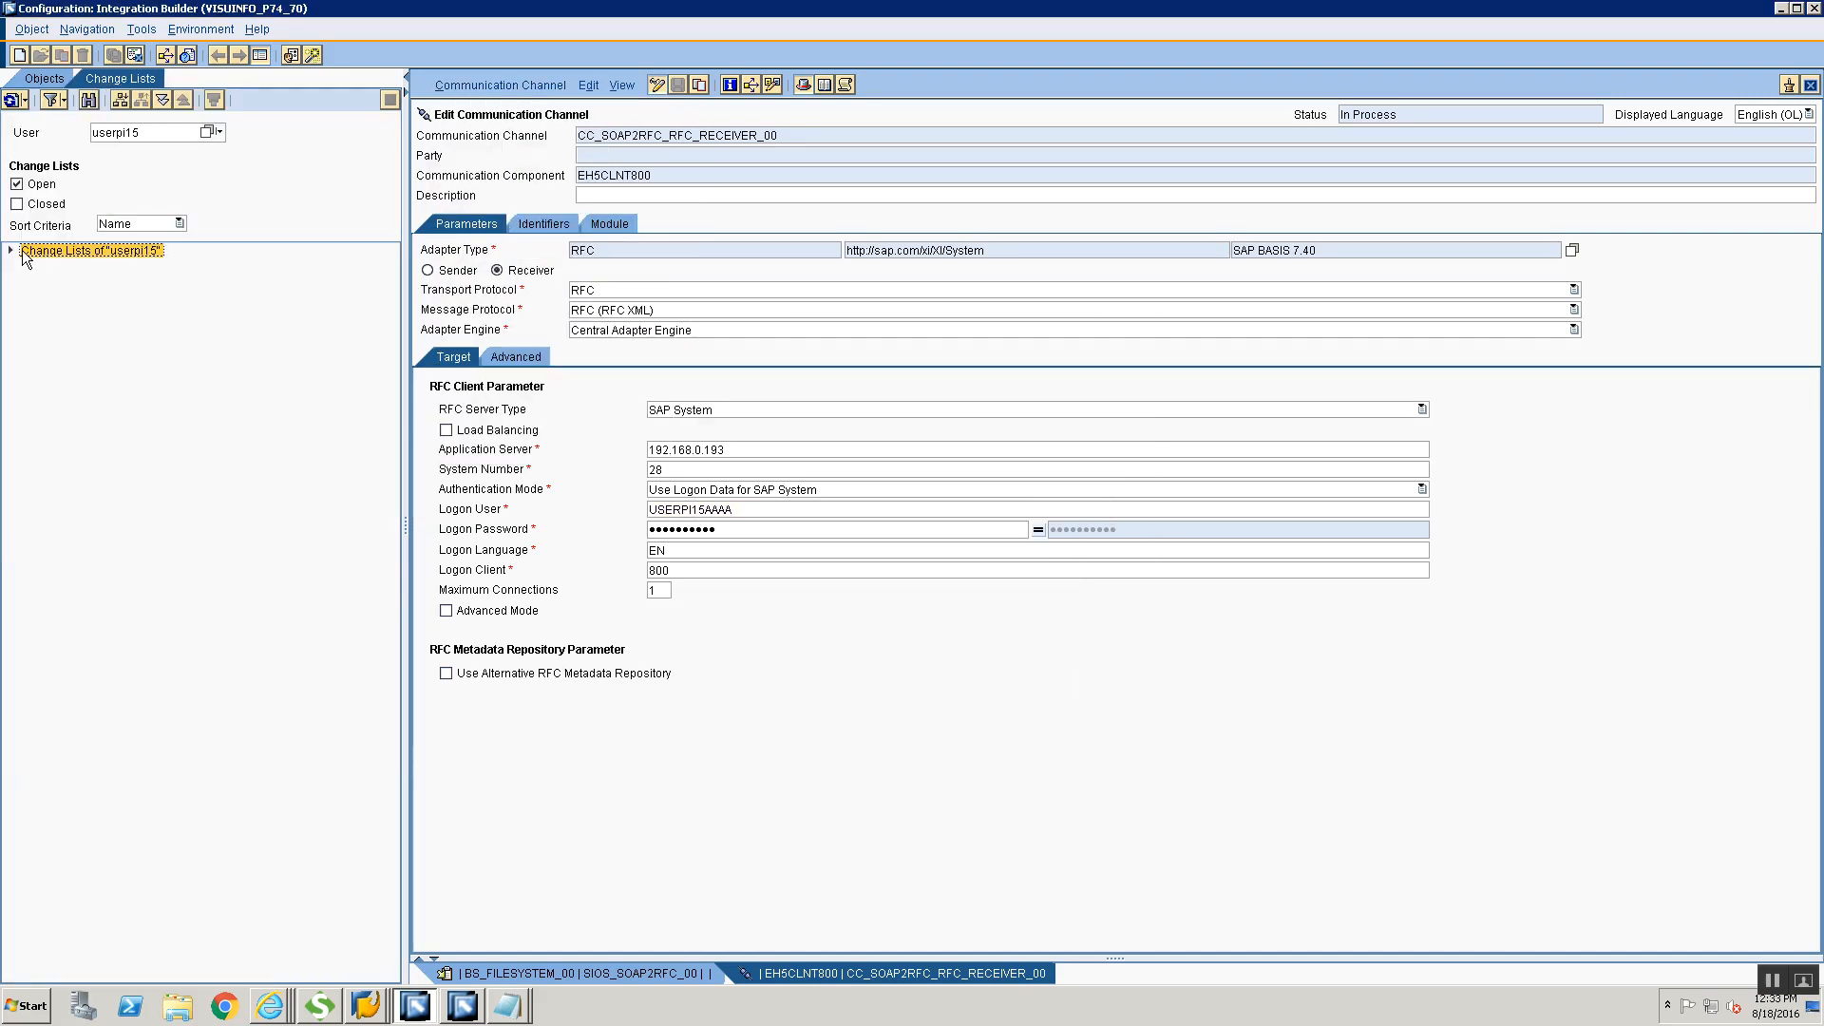
pyautogui.doubleClick(31, 253)
pyautogui.doubleClick(38, 271)
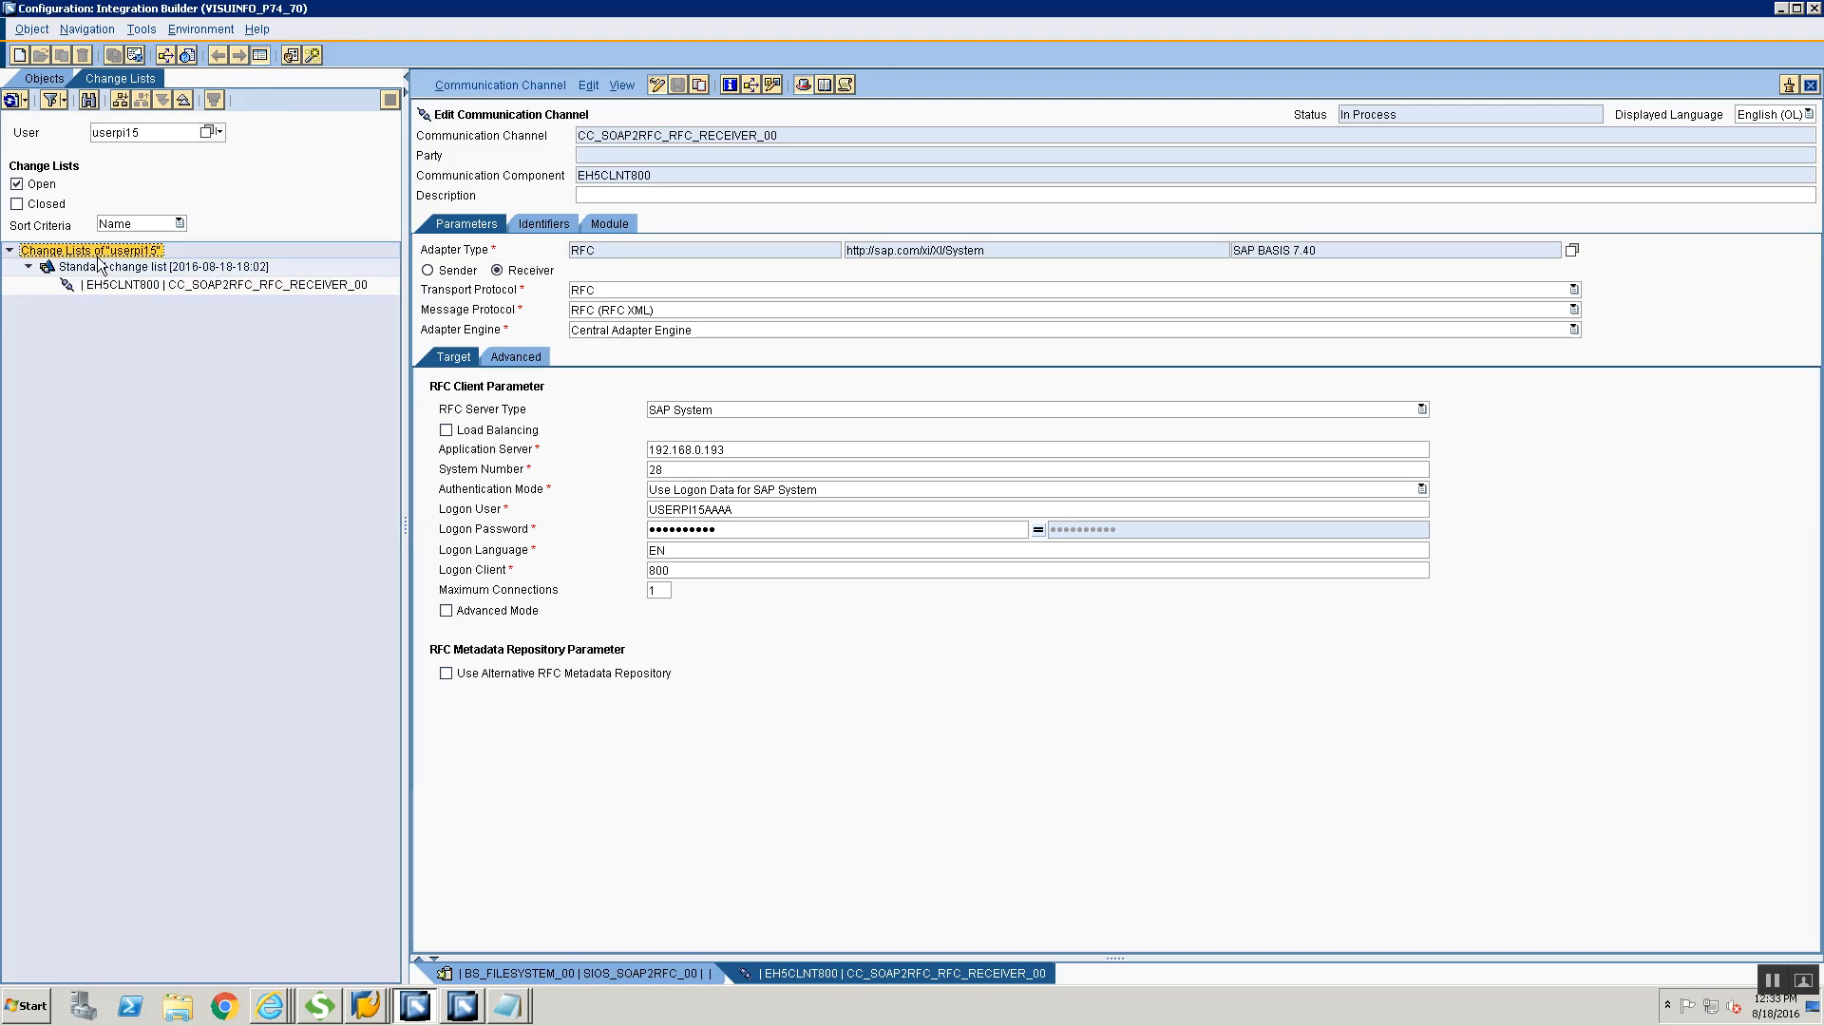
pyautogui.rightClick(100, 270)
pyautogui.click(121, 280)
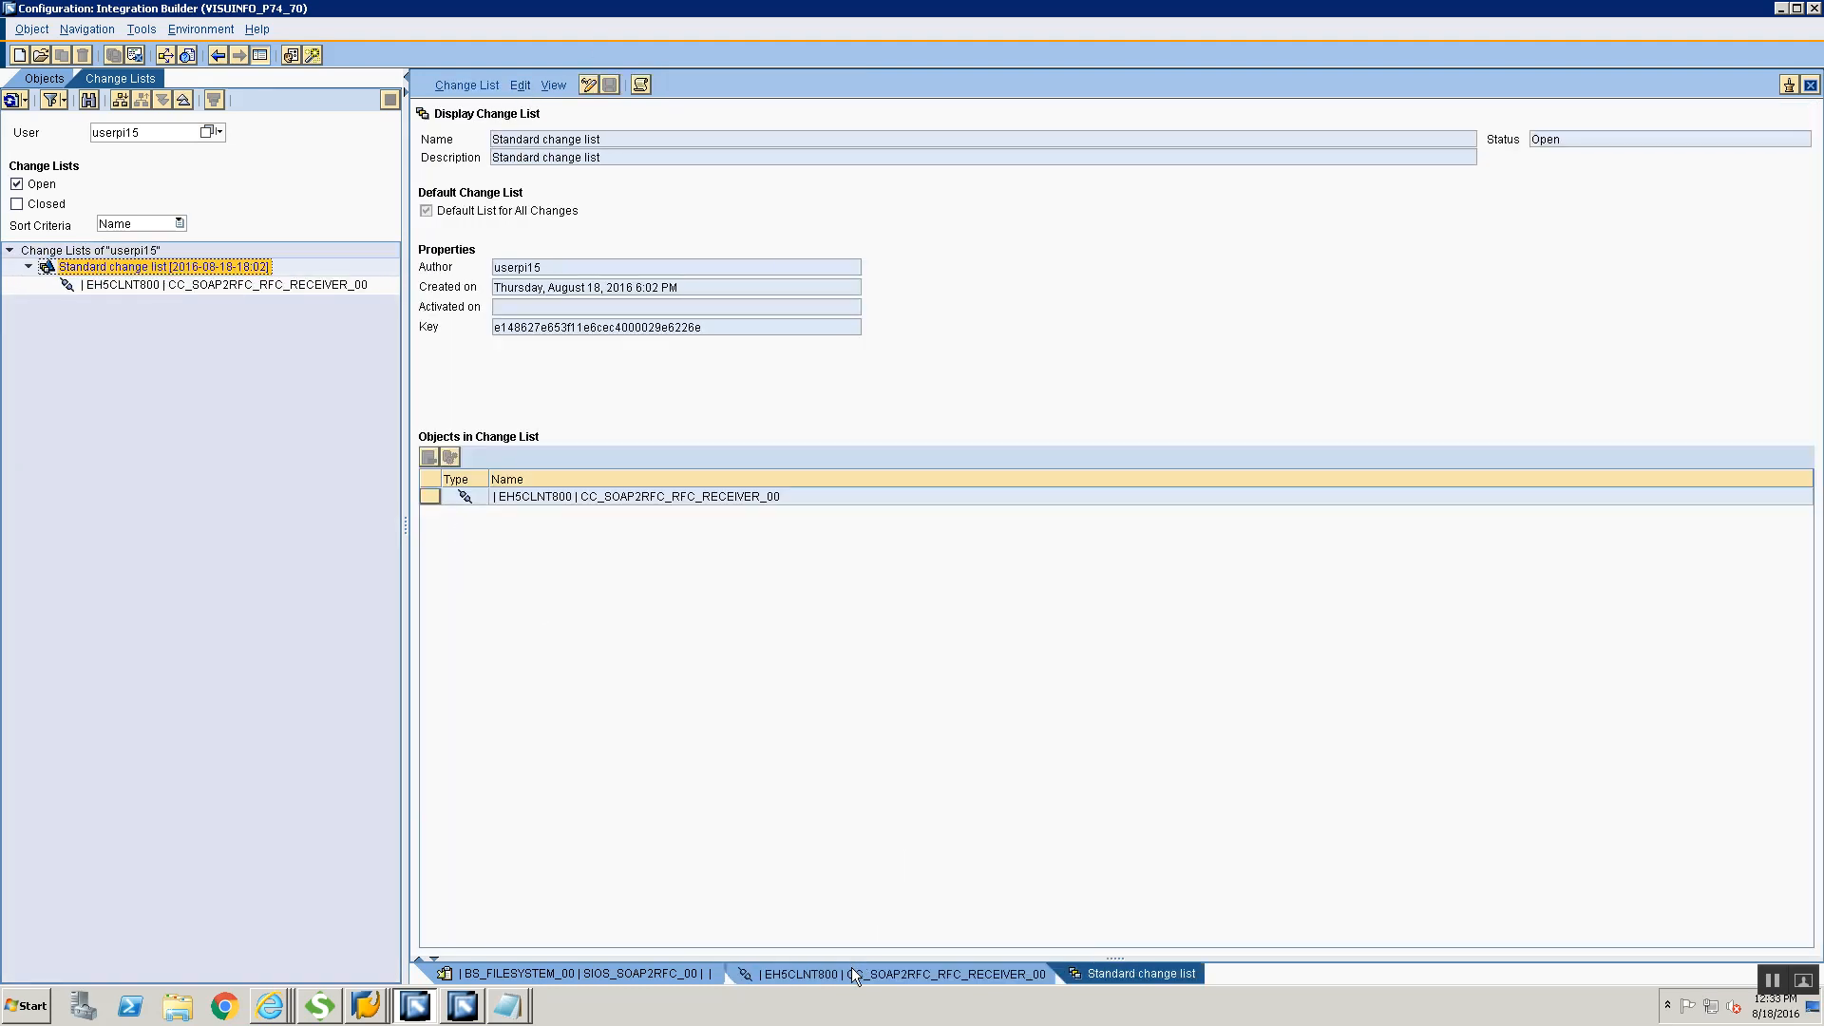
# Return to the RFC receiver channel and activate its pending change through the Standard change list
pyautogui.click(850, 971)
pyautogui.click(509, 84)
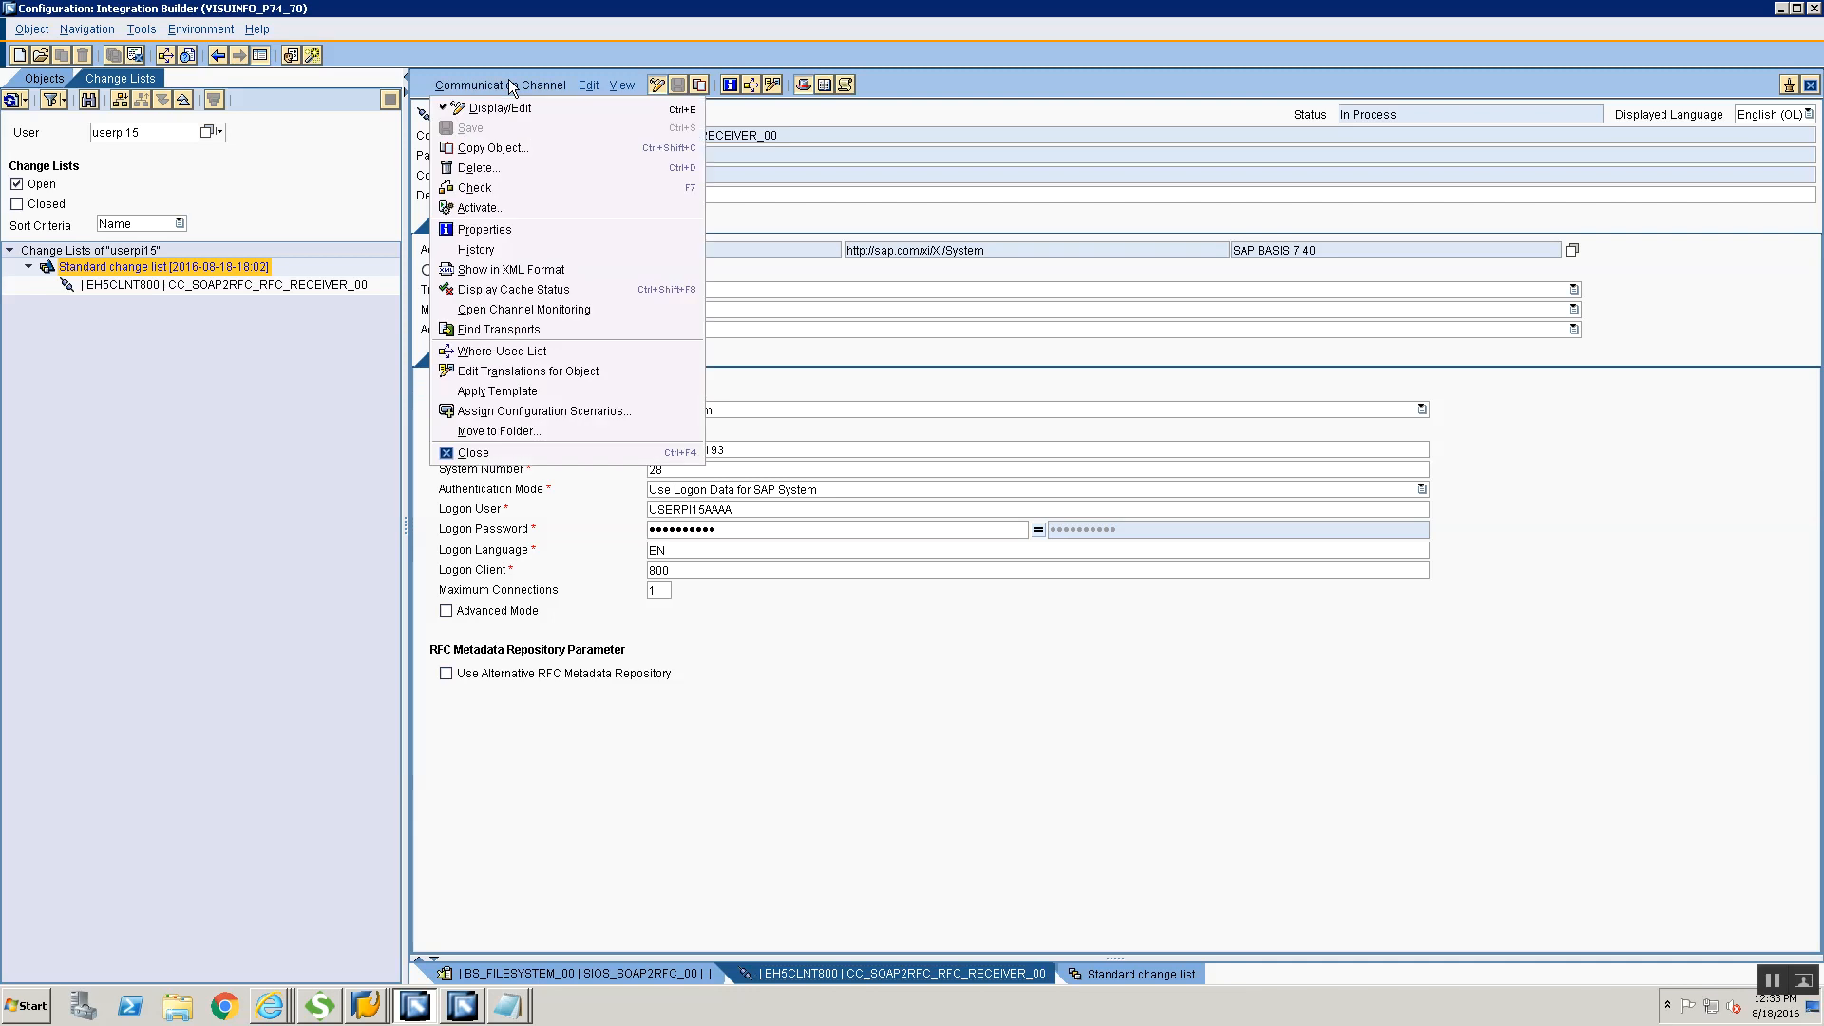
pyautogui.click(512, 206)
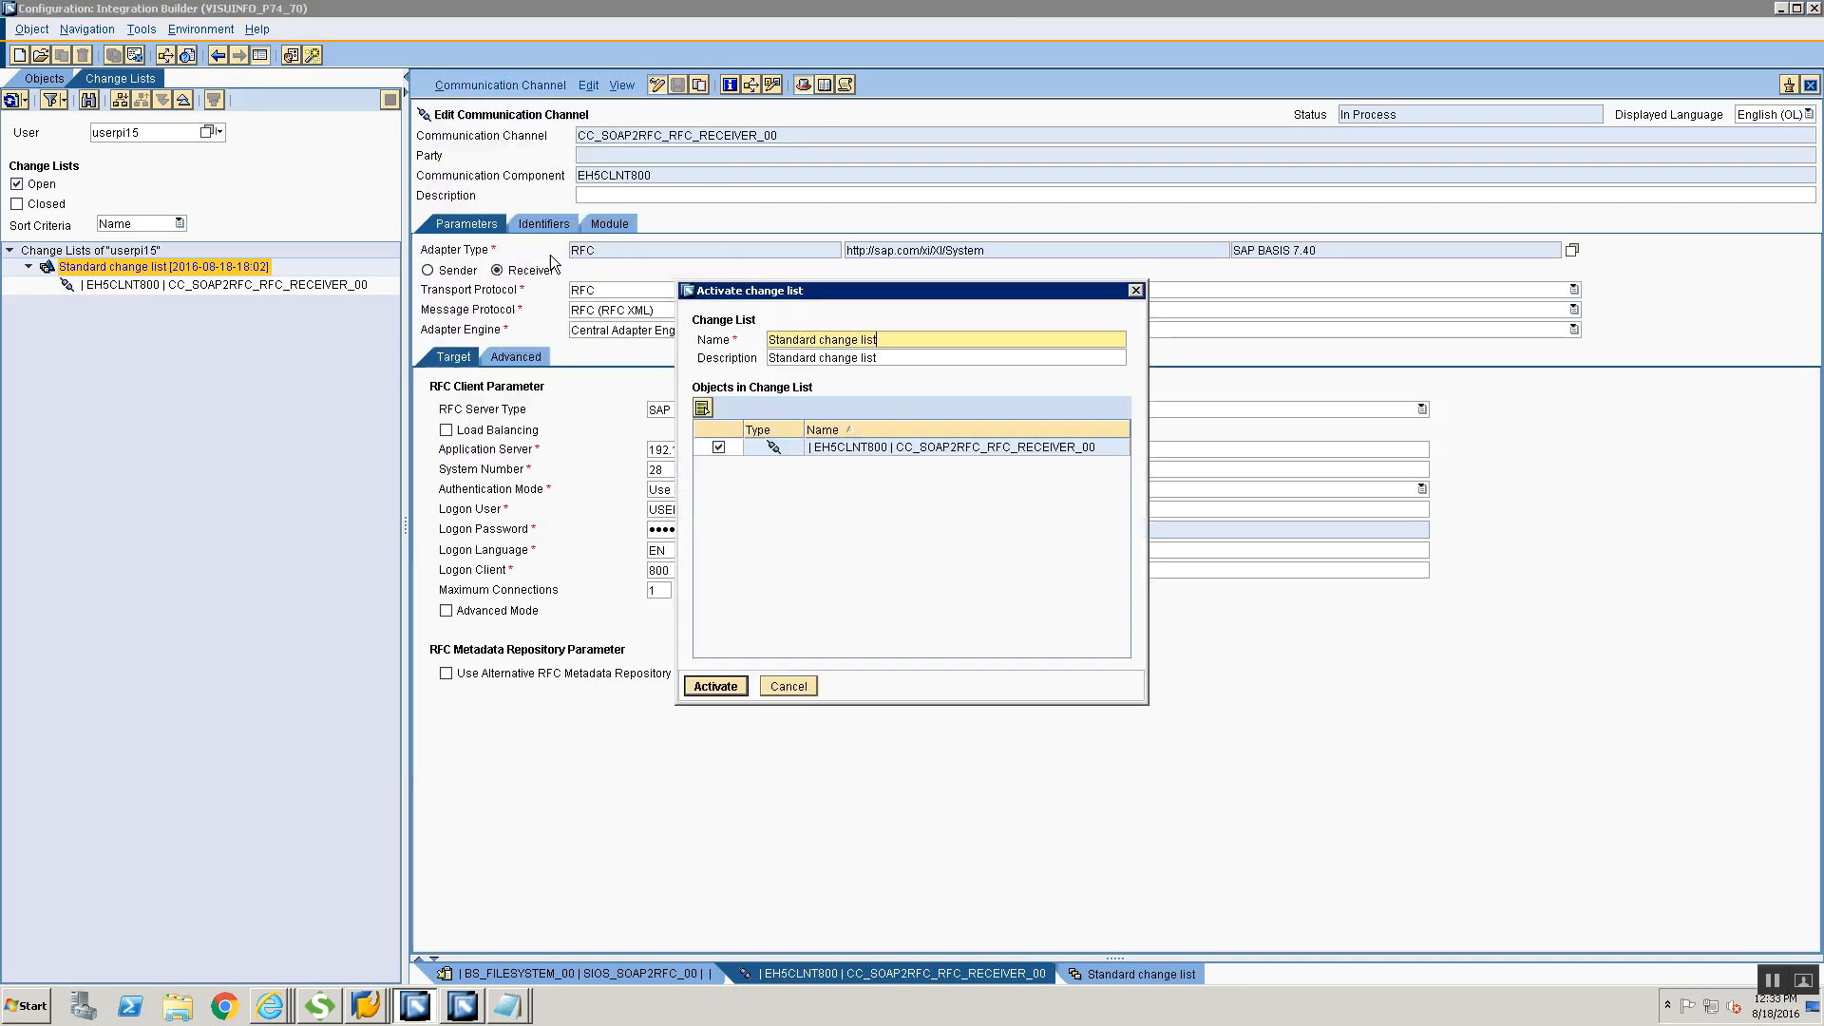
pyautogui.click(715, 688)
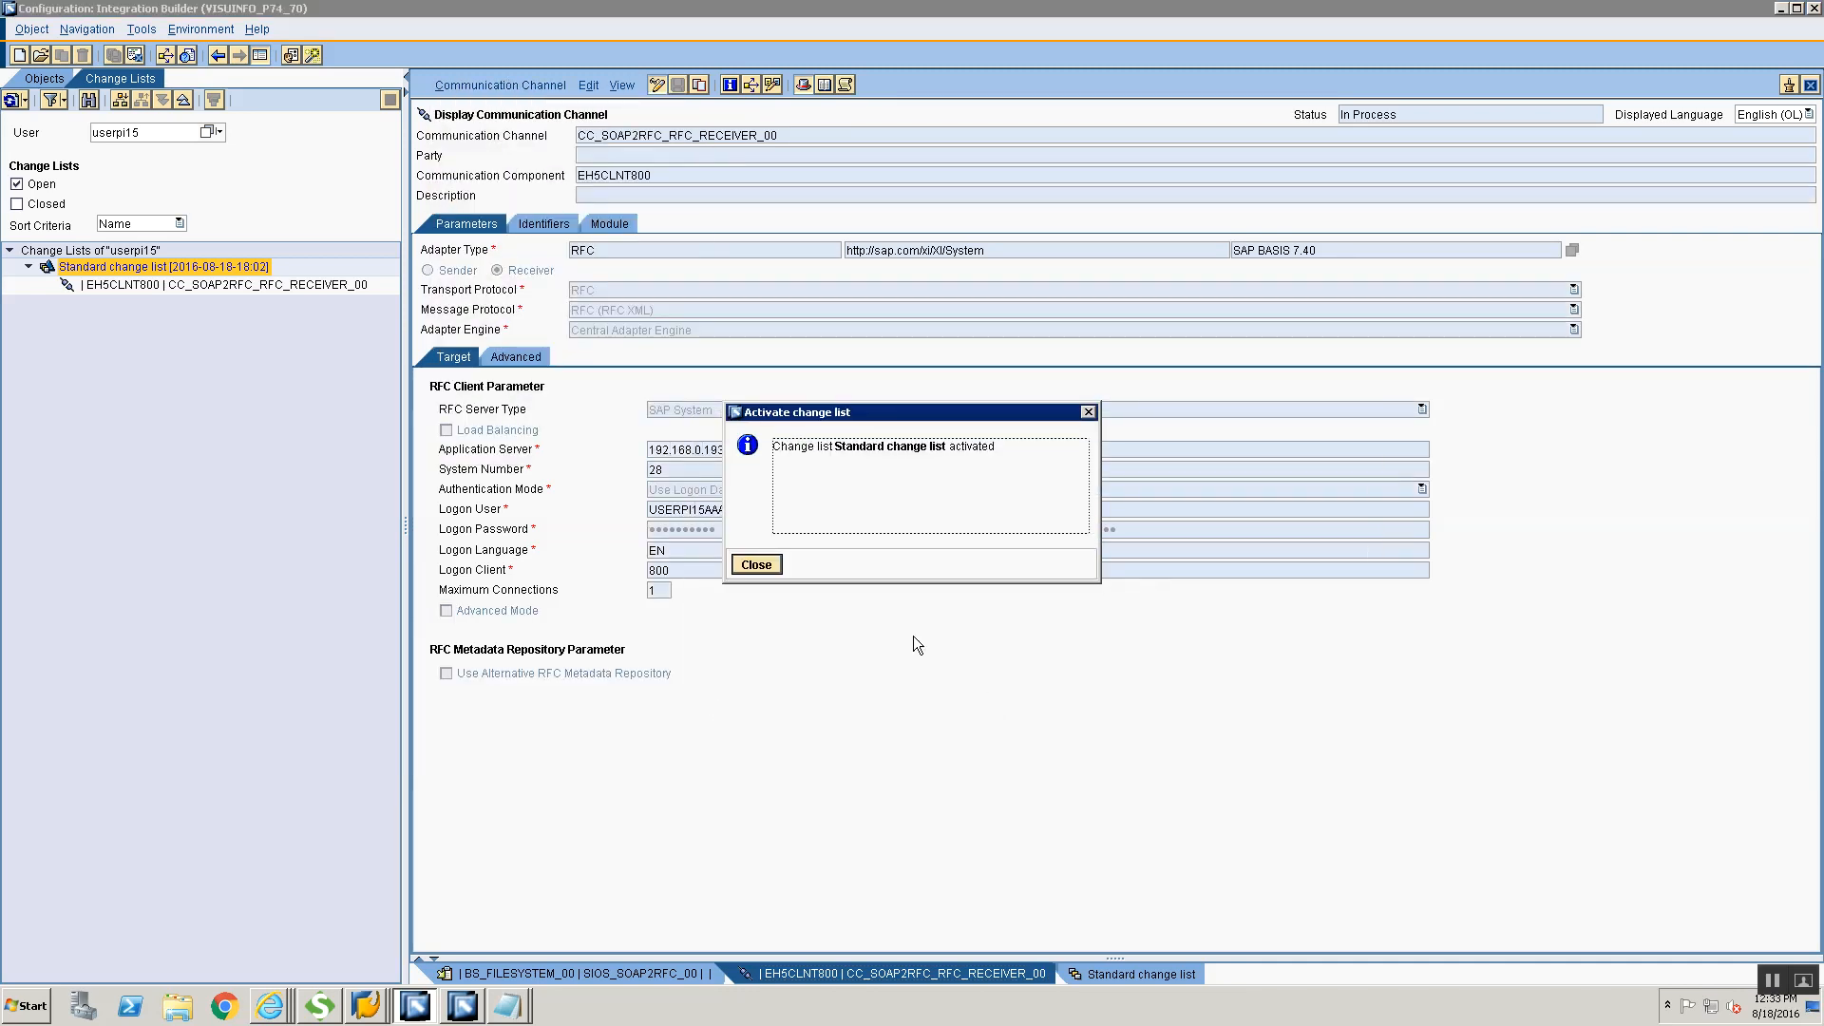
pyautogui.click(751, 566)
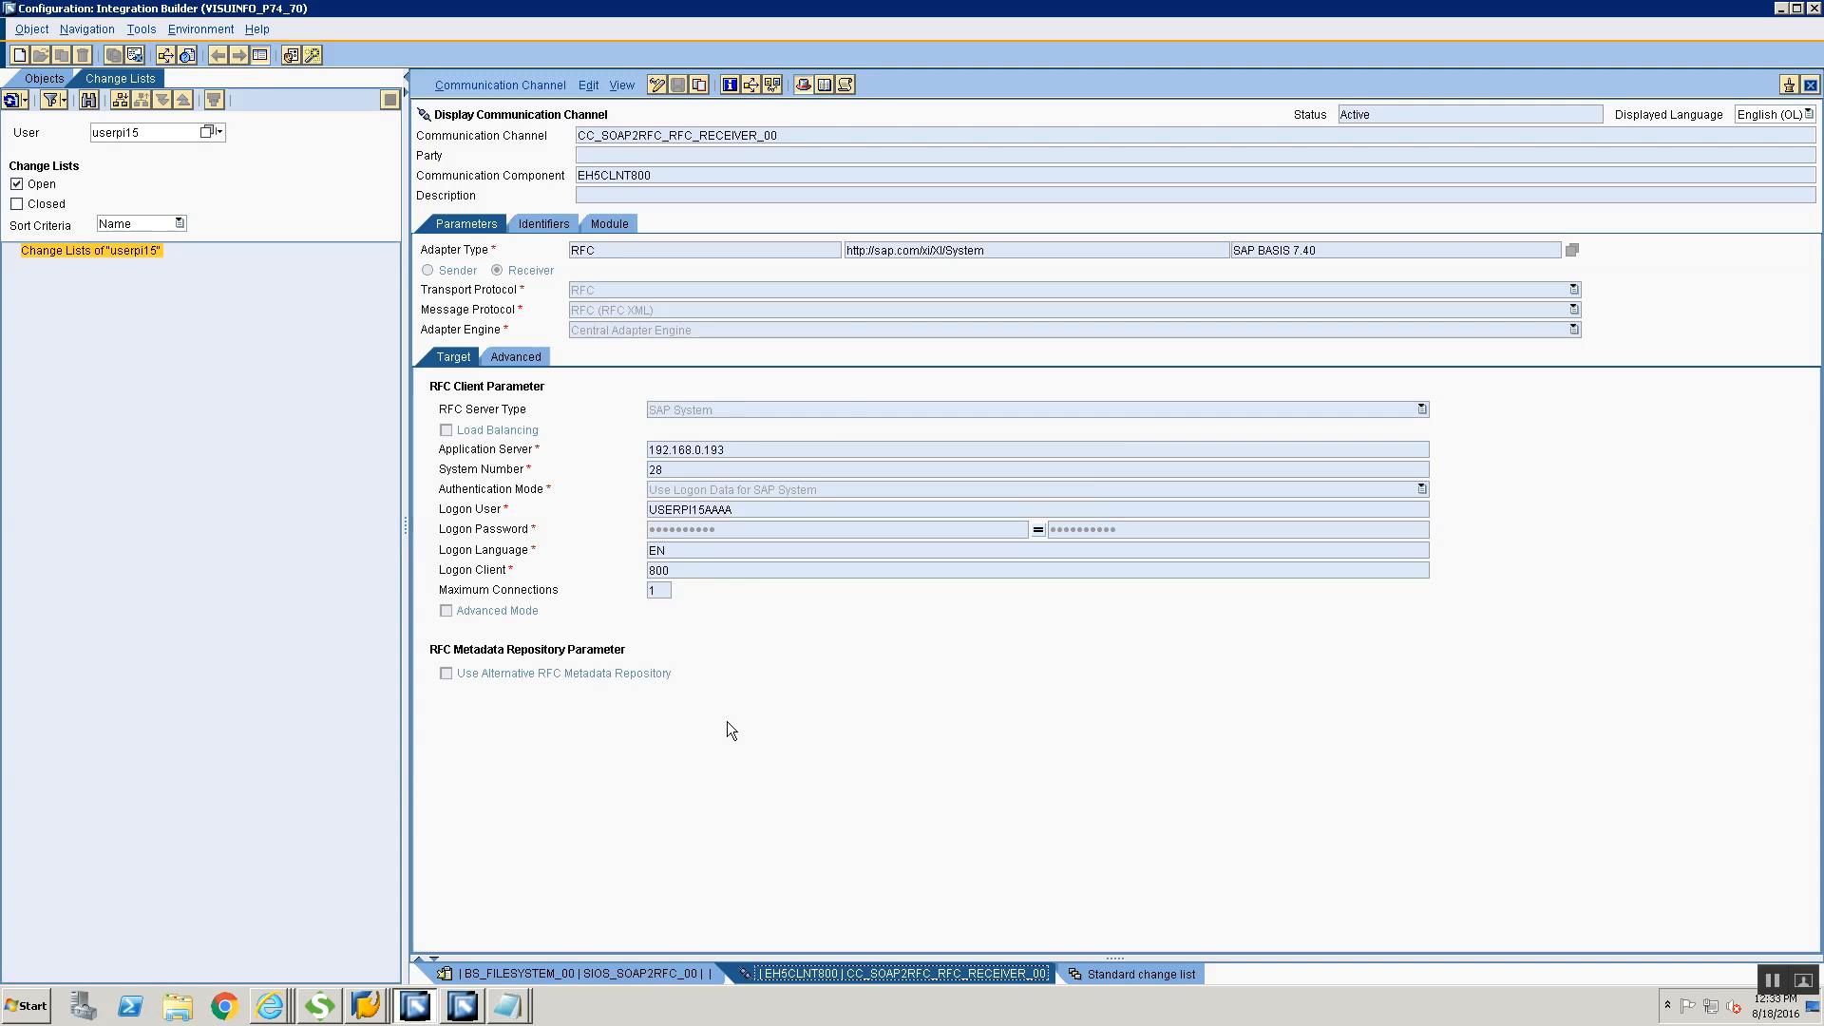
# Switch to SoapUI, remove the trailing AAAA from the USERNAME value in Request 1 and submit the request
pyautogui.click(322, 1006)
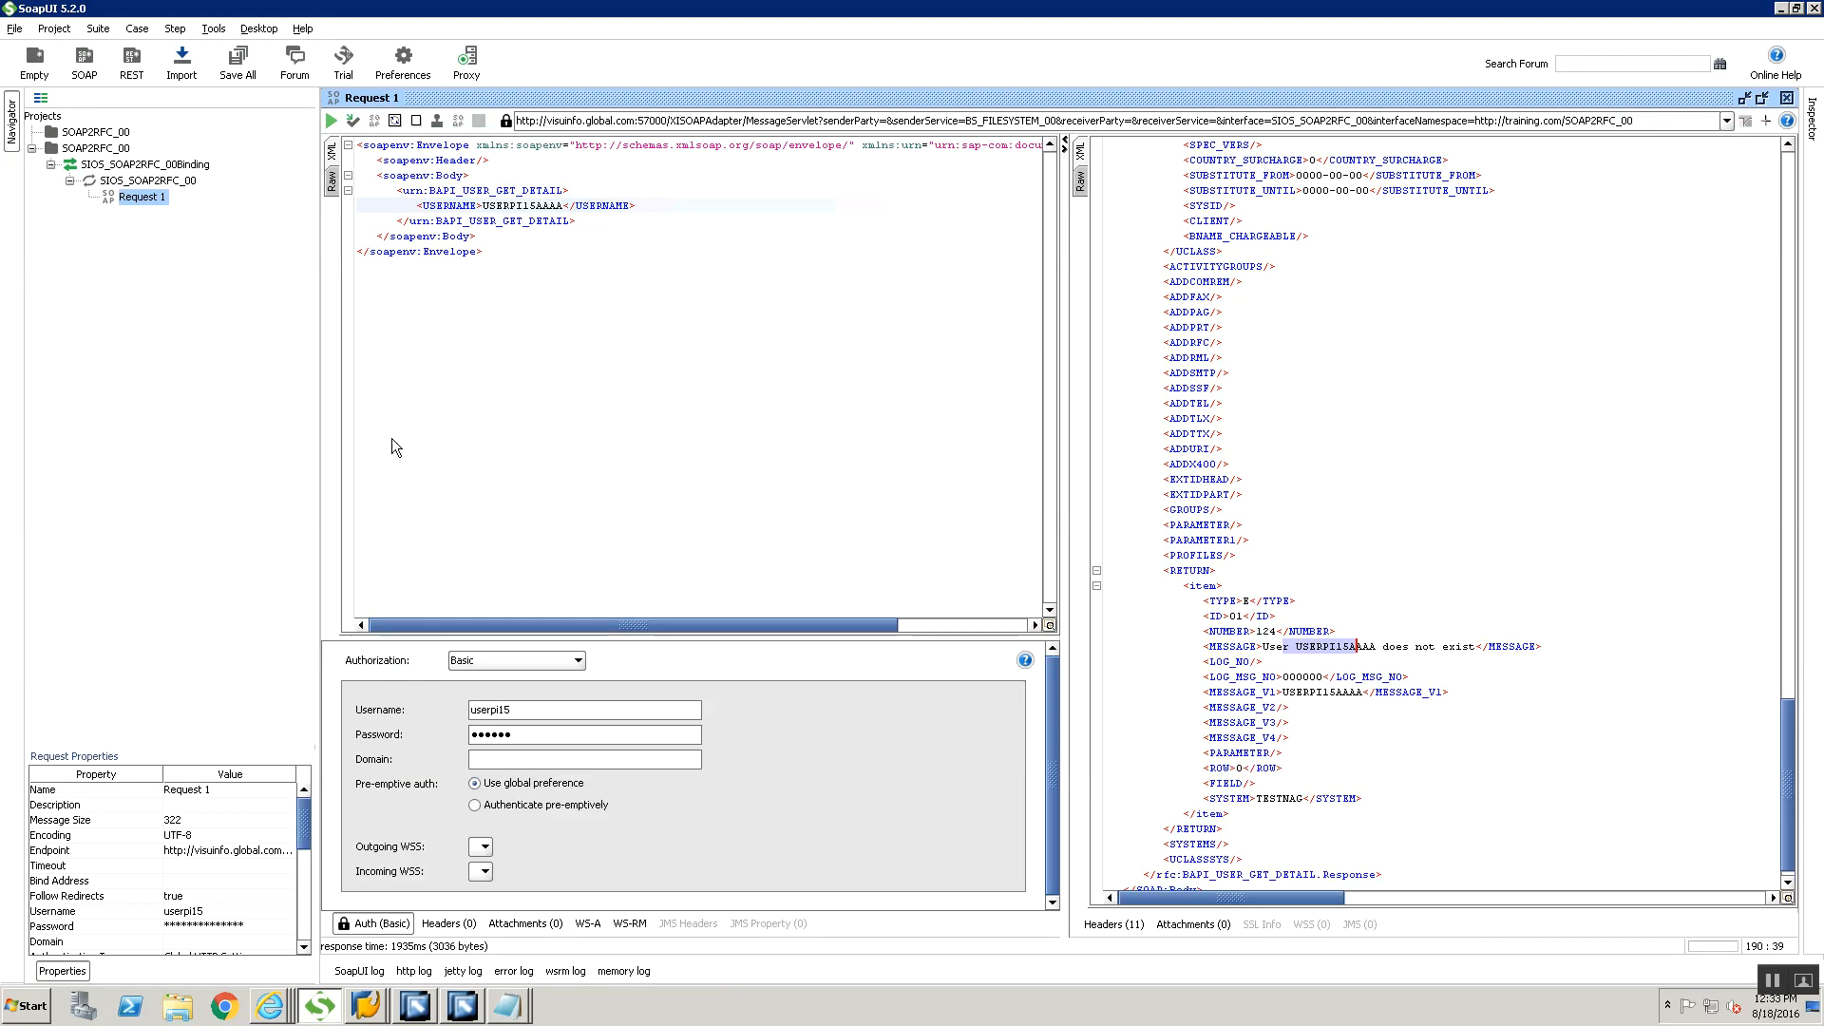
pyautogui.click(564, 204)
pyautogui.press('BackSpace')
pyautogui.press('BackSpace')
pyautogui.press('BackSpace')
pyautogui.press('BackSpace')
pyautogui.click(331, 121)
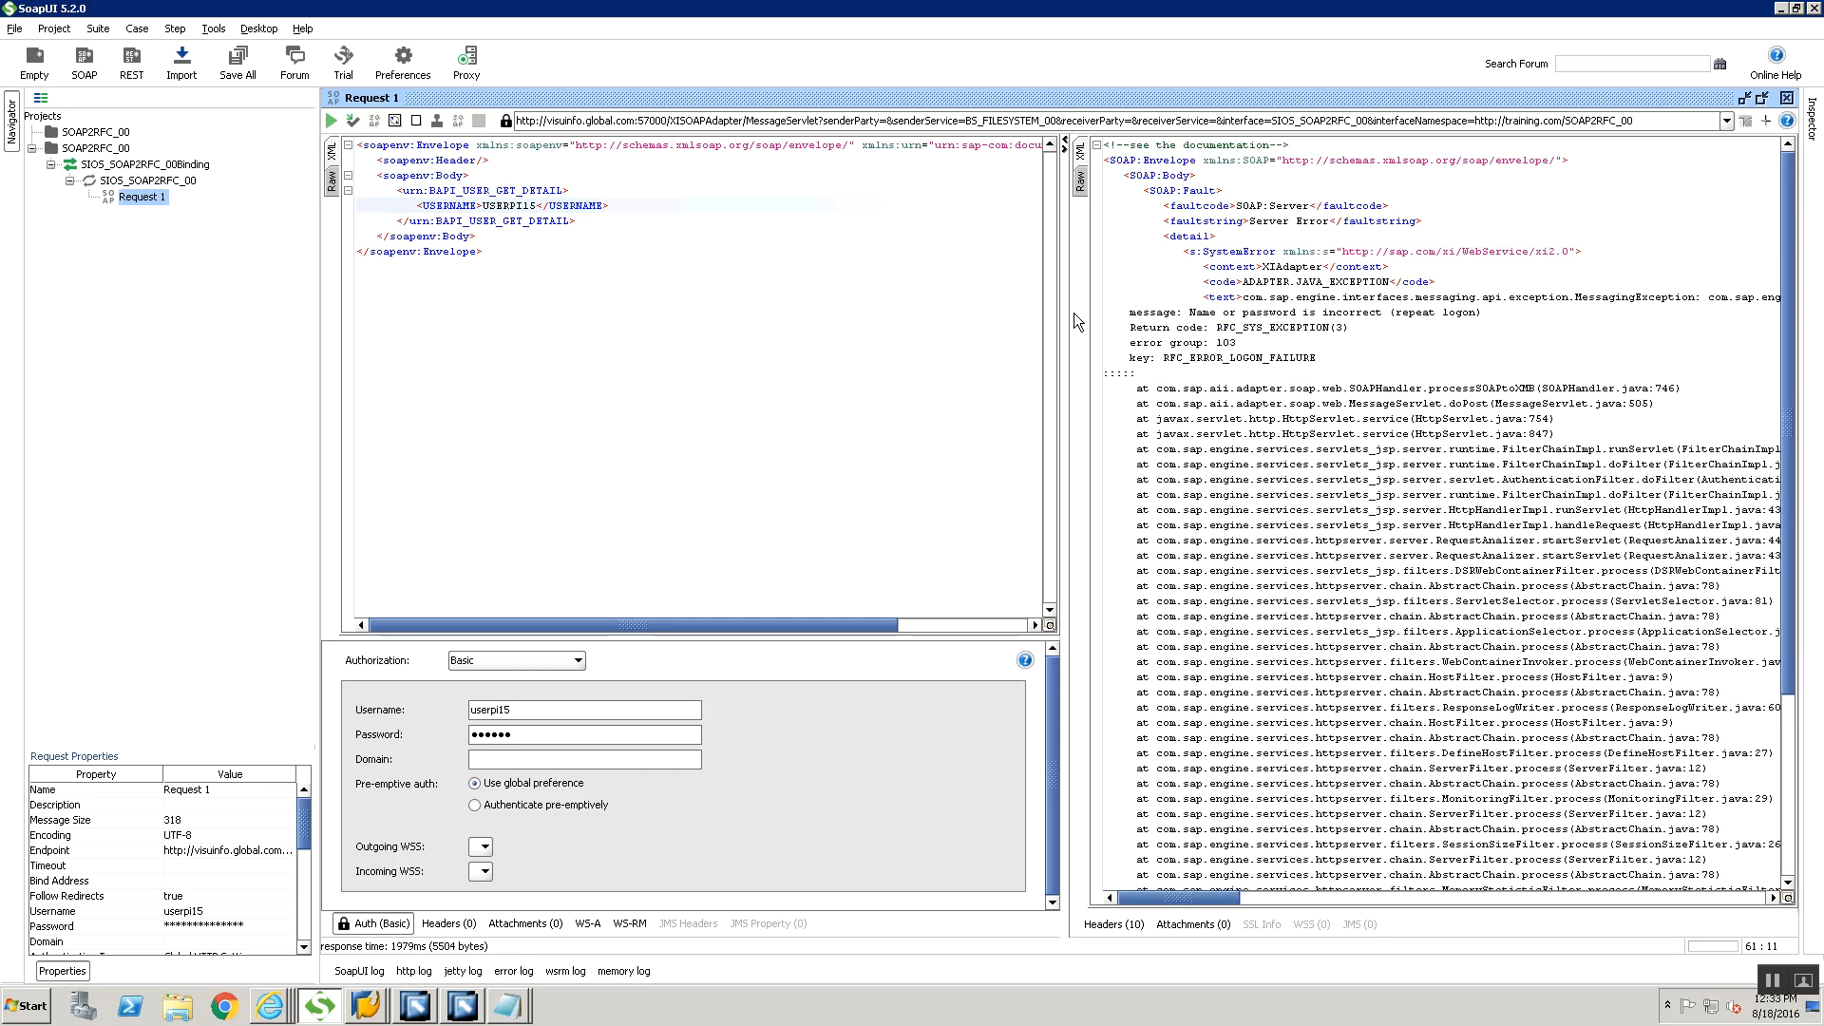
# Examine the detail section of the new SOAP response and highlight its key line
pyautogui.click(1209, 238)
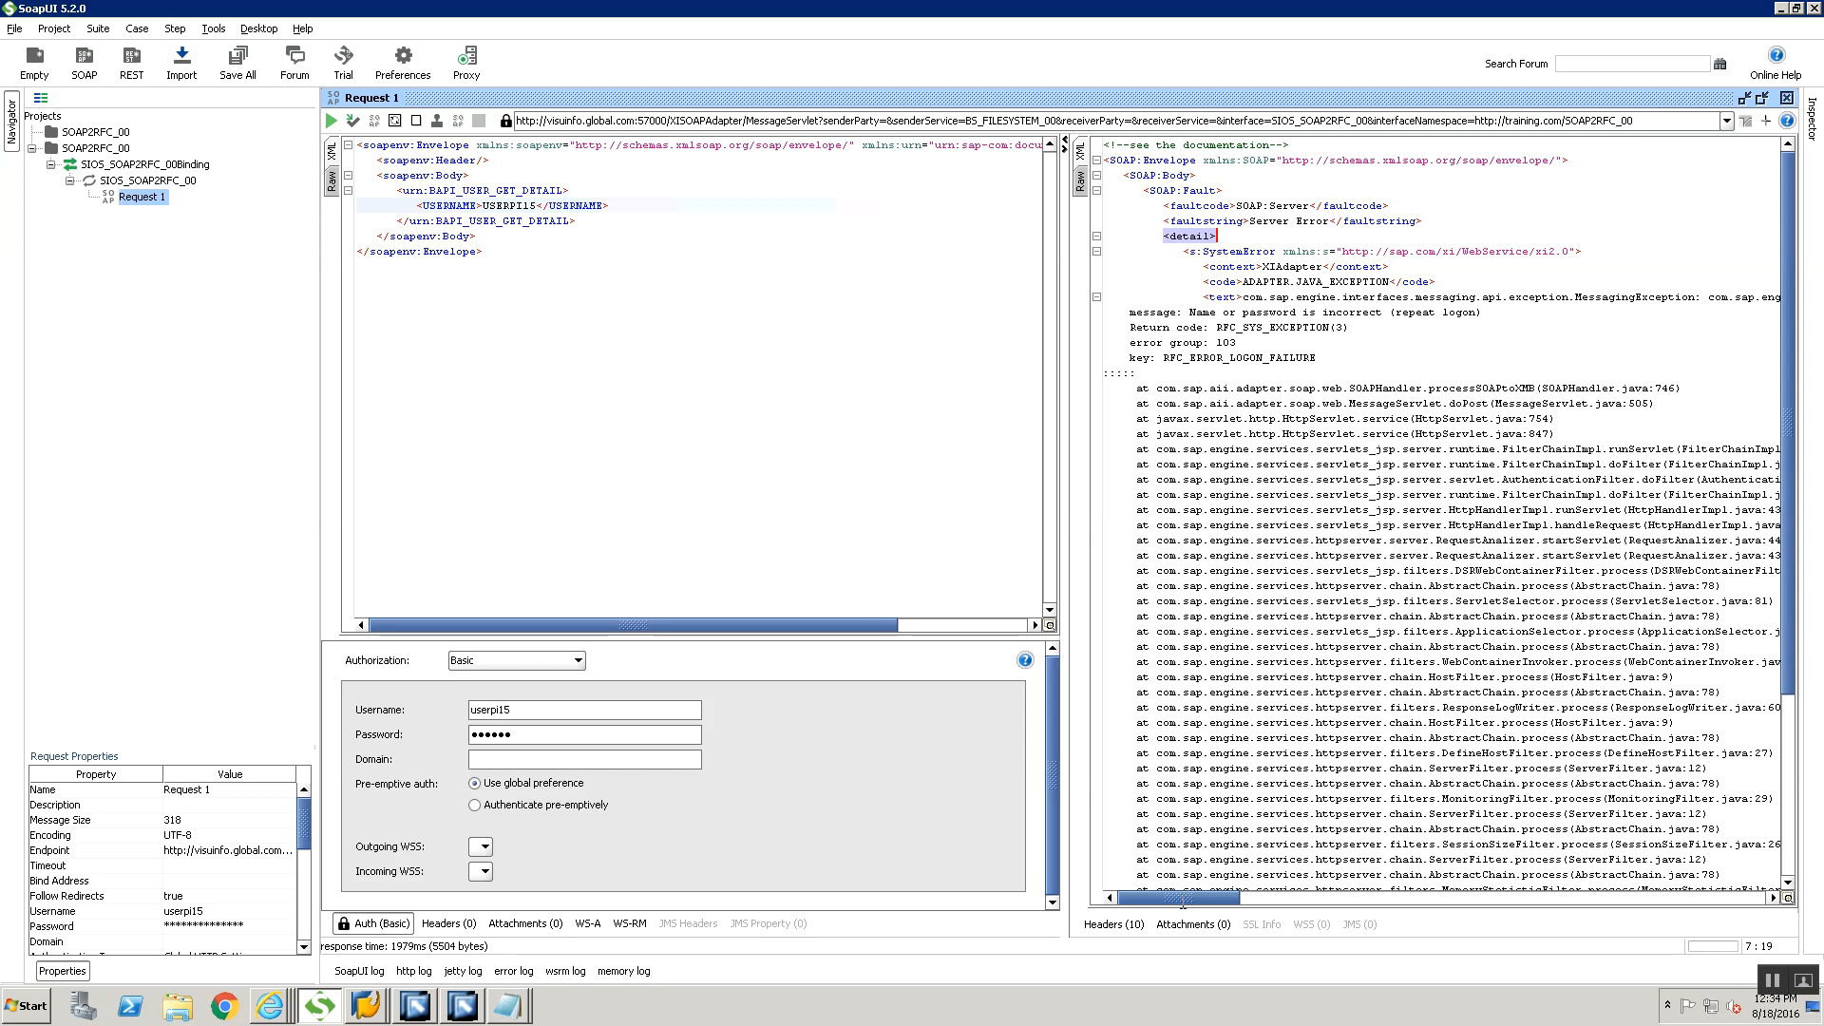
pyautogui.hscroll(5, 1308, 876)
pyautogui.moveTo(1309, 876); pyautogui.dragTo(1161, 818)
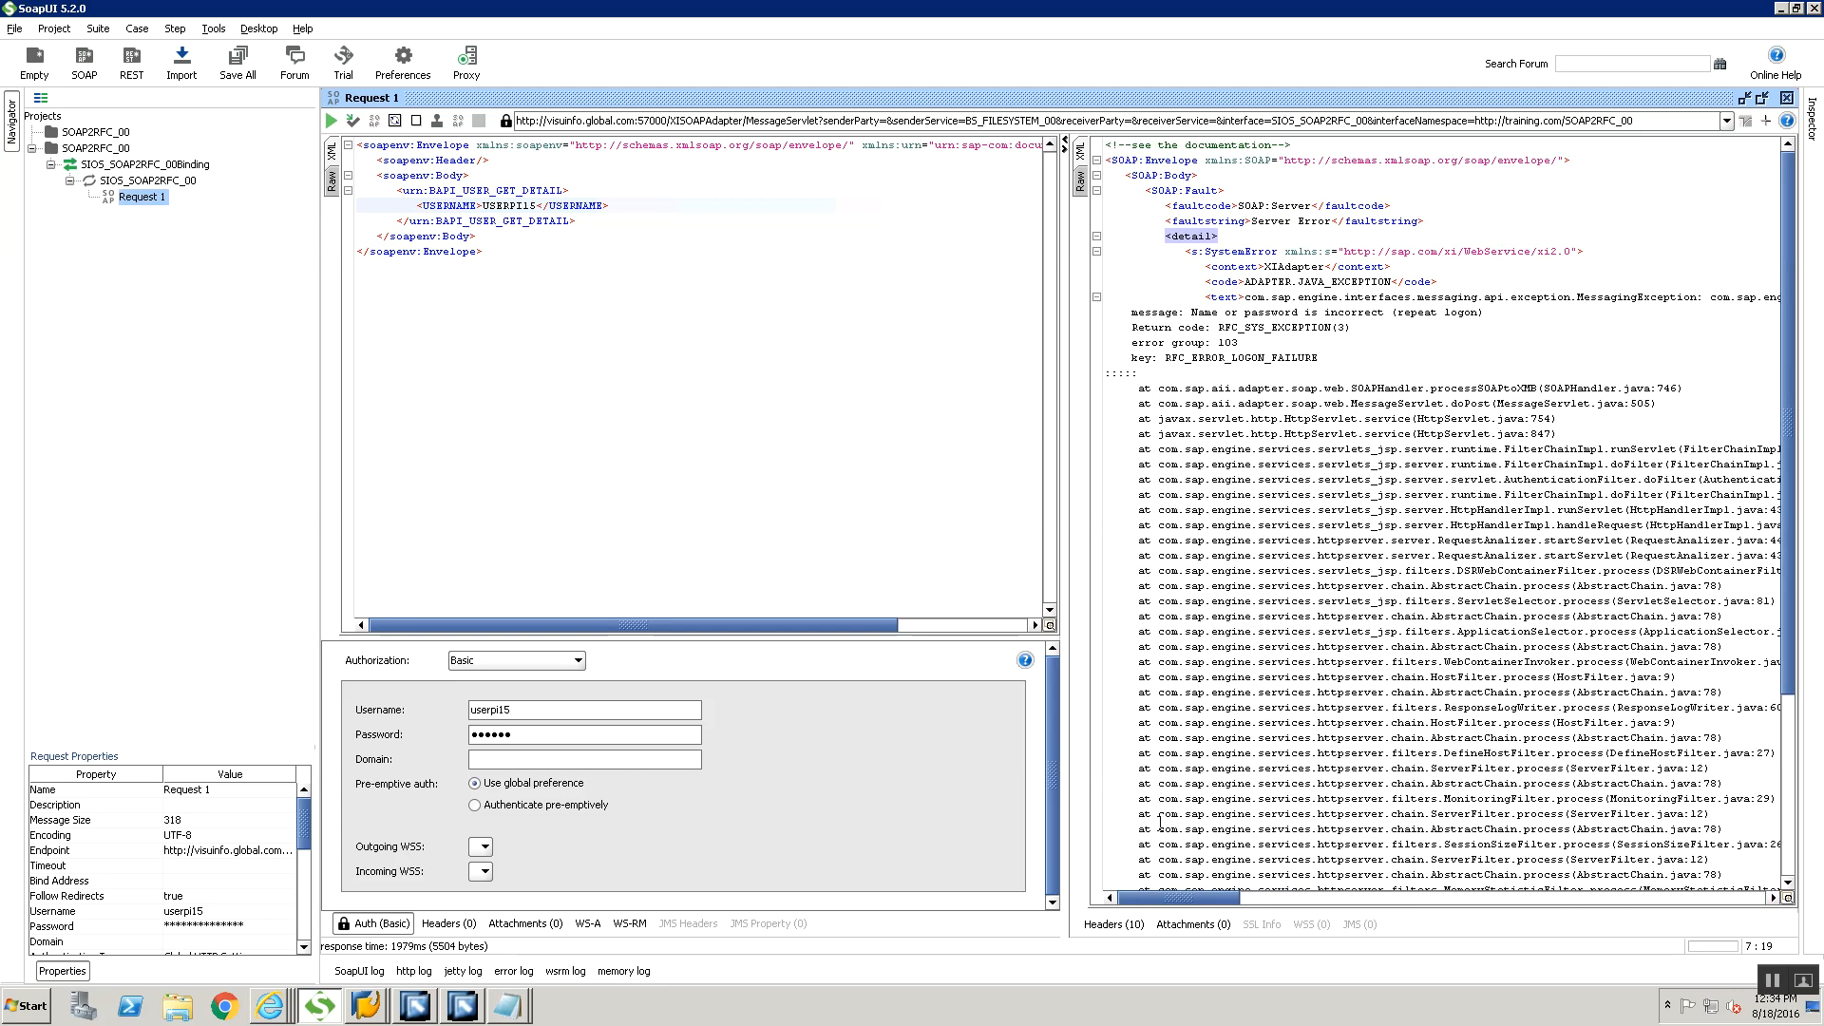
pyautogui.tripleClick(1273, 359)
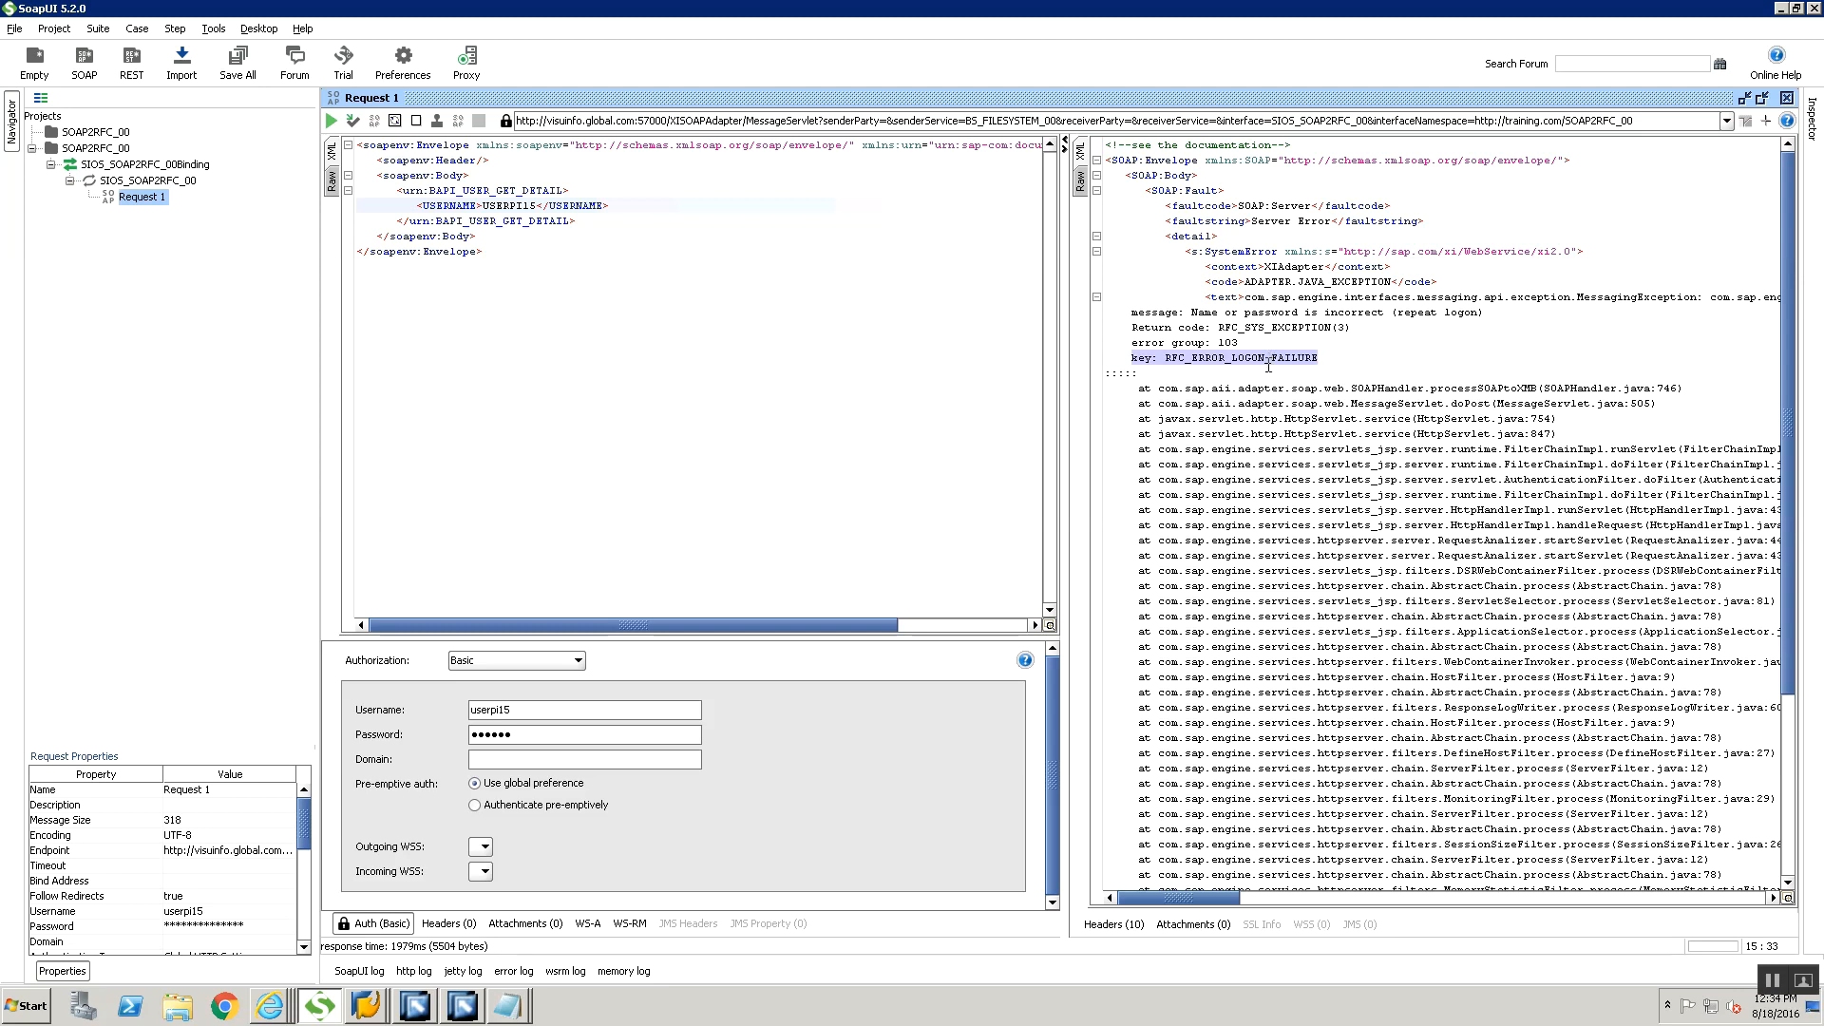
# Switch back to the Communication Channel Monitor in Internet Explorer
pyautogui.hotkey('alt', 'Tab')
pyautogui.hotkey('alt', 'Tab')
pyautogui.hotkey('alt', 'Tab')
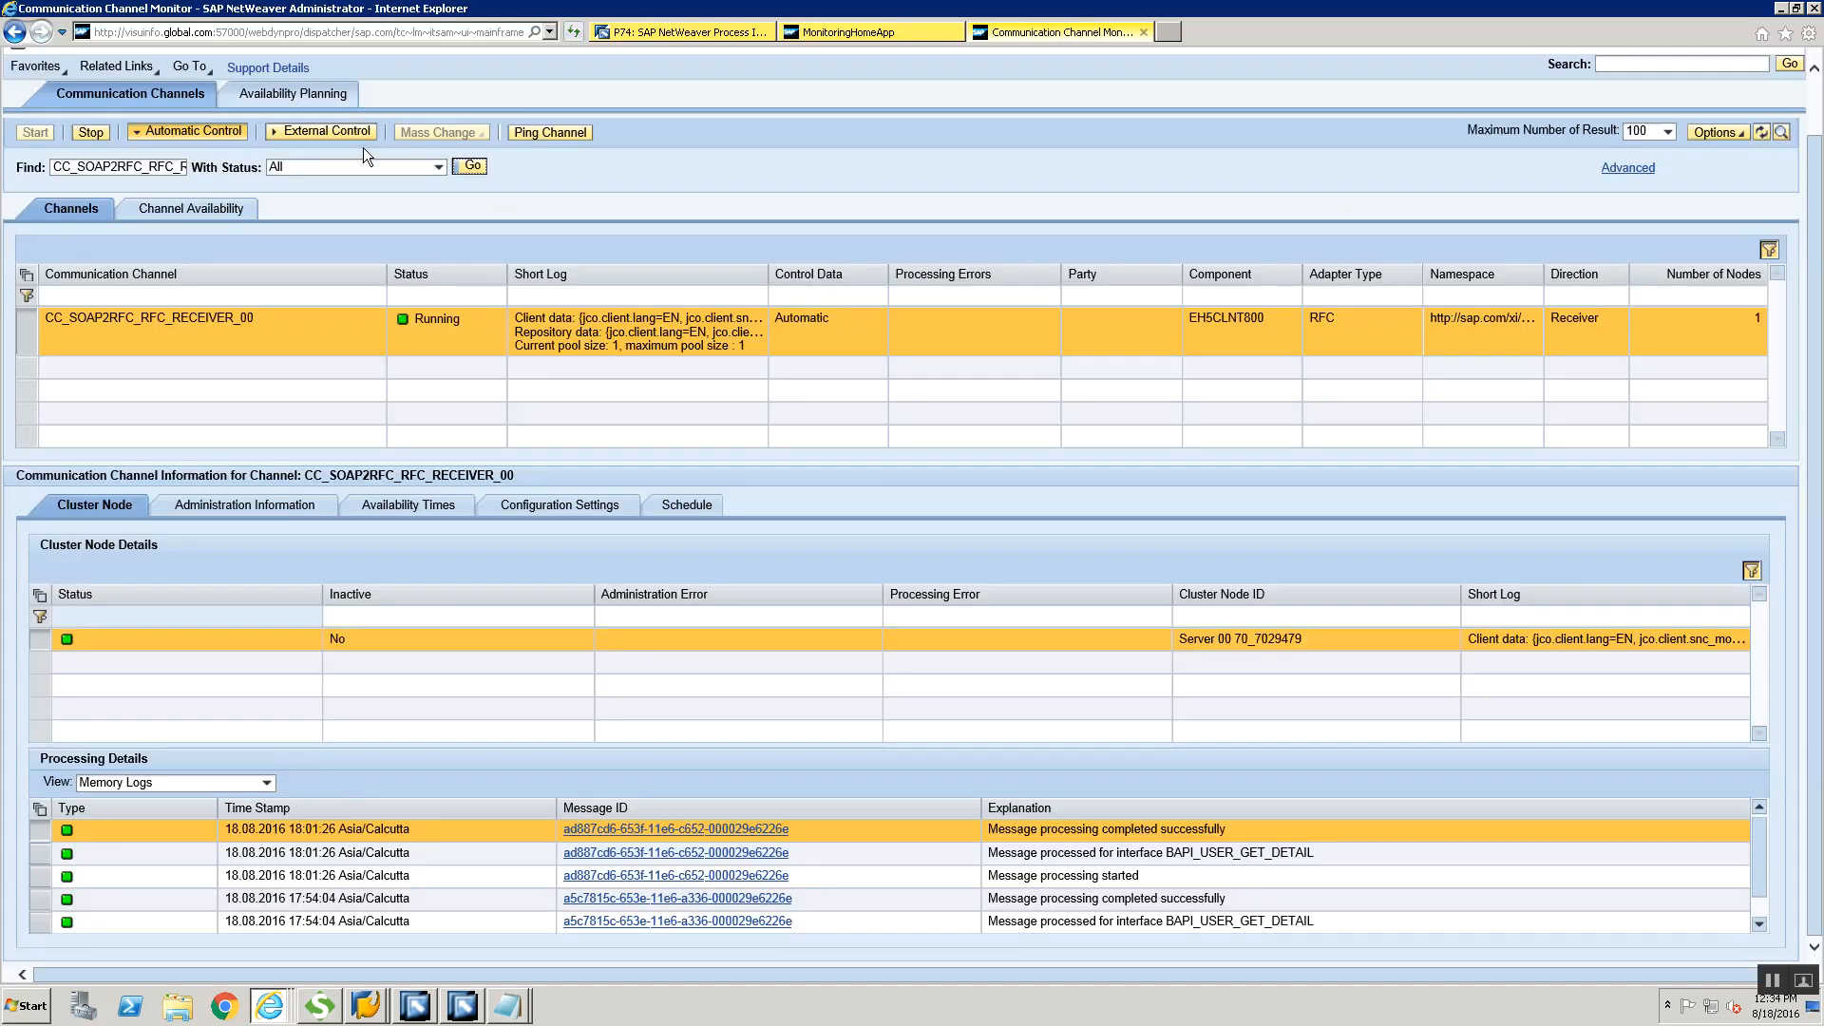
# Rerun the receiver channel search, then switch to SAP GUI and refresh the Monitor for Processed XML Messages
pyautogui.click(469, 166)
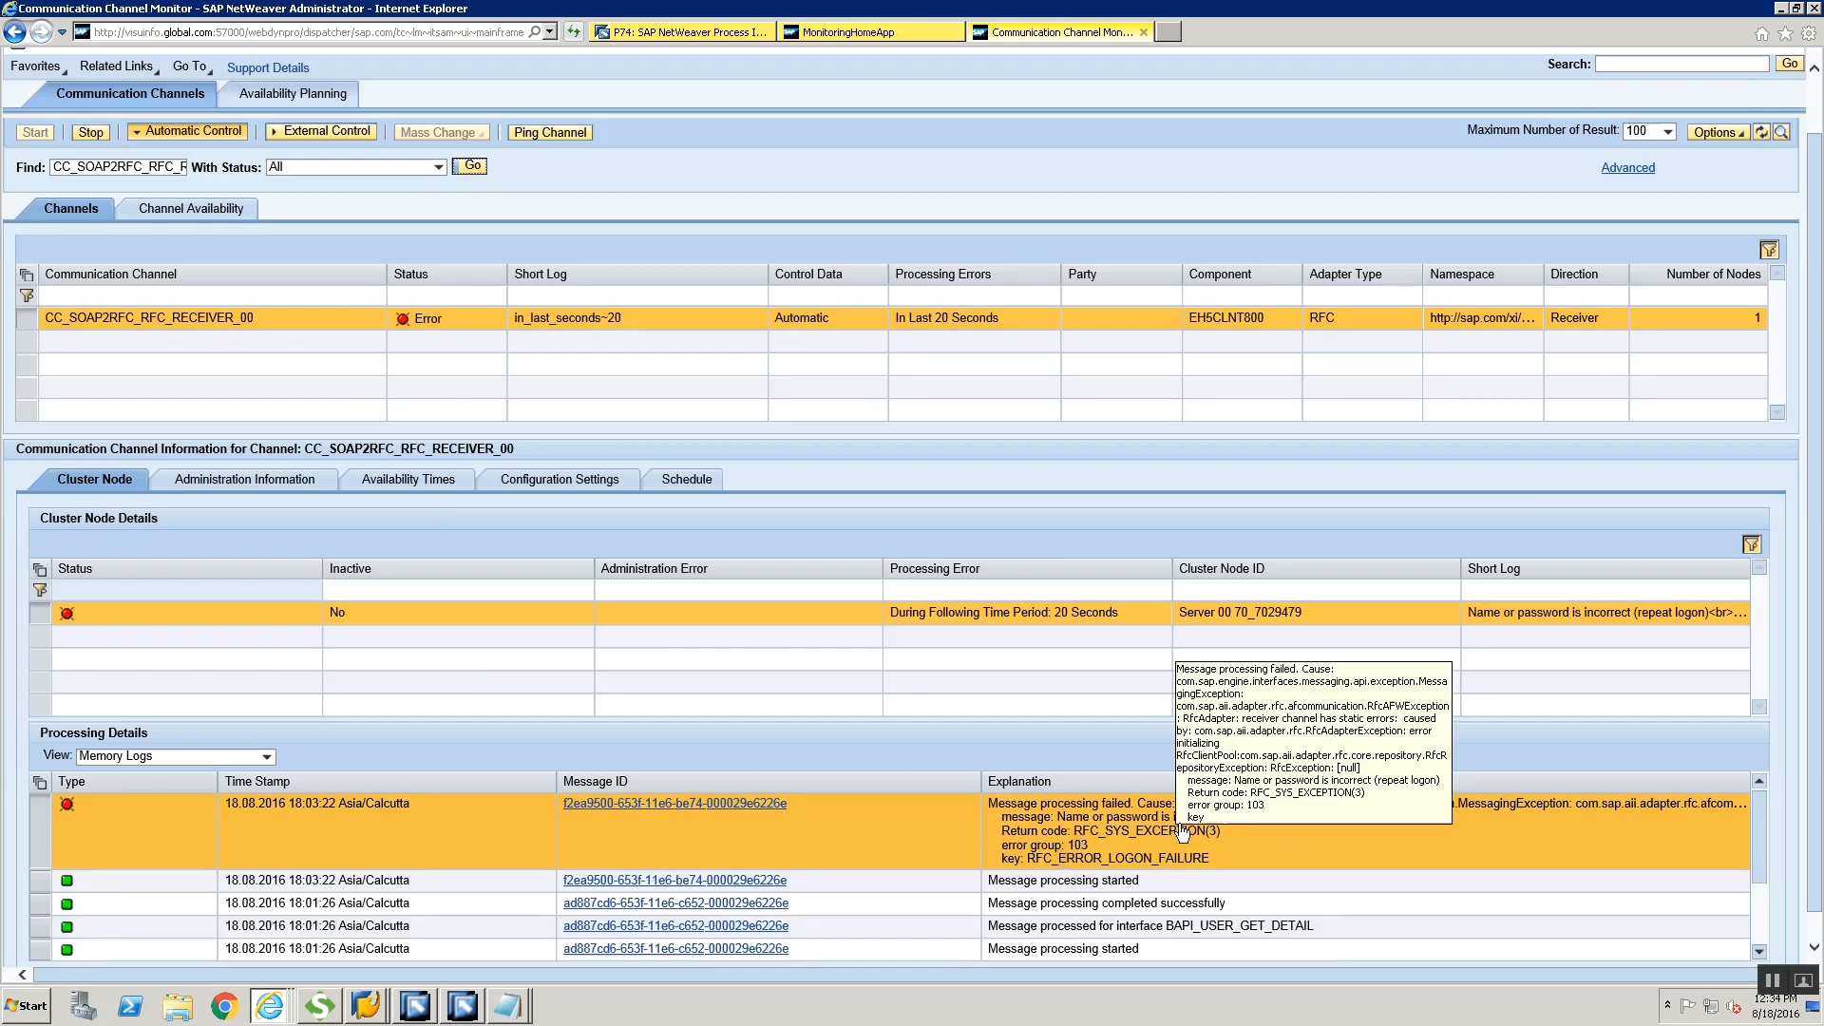
pyautogui.click(366, 1006)
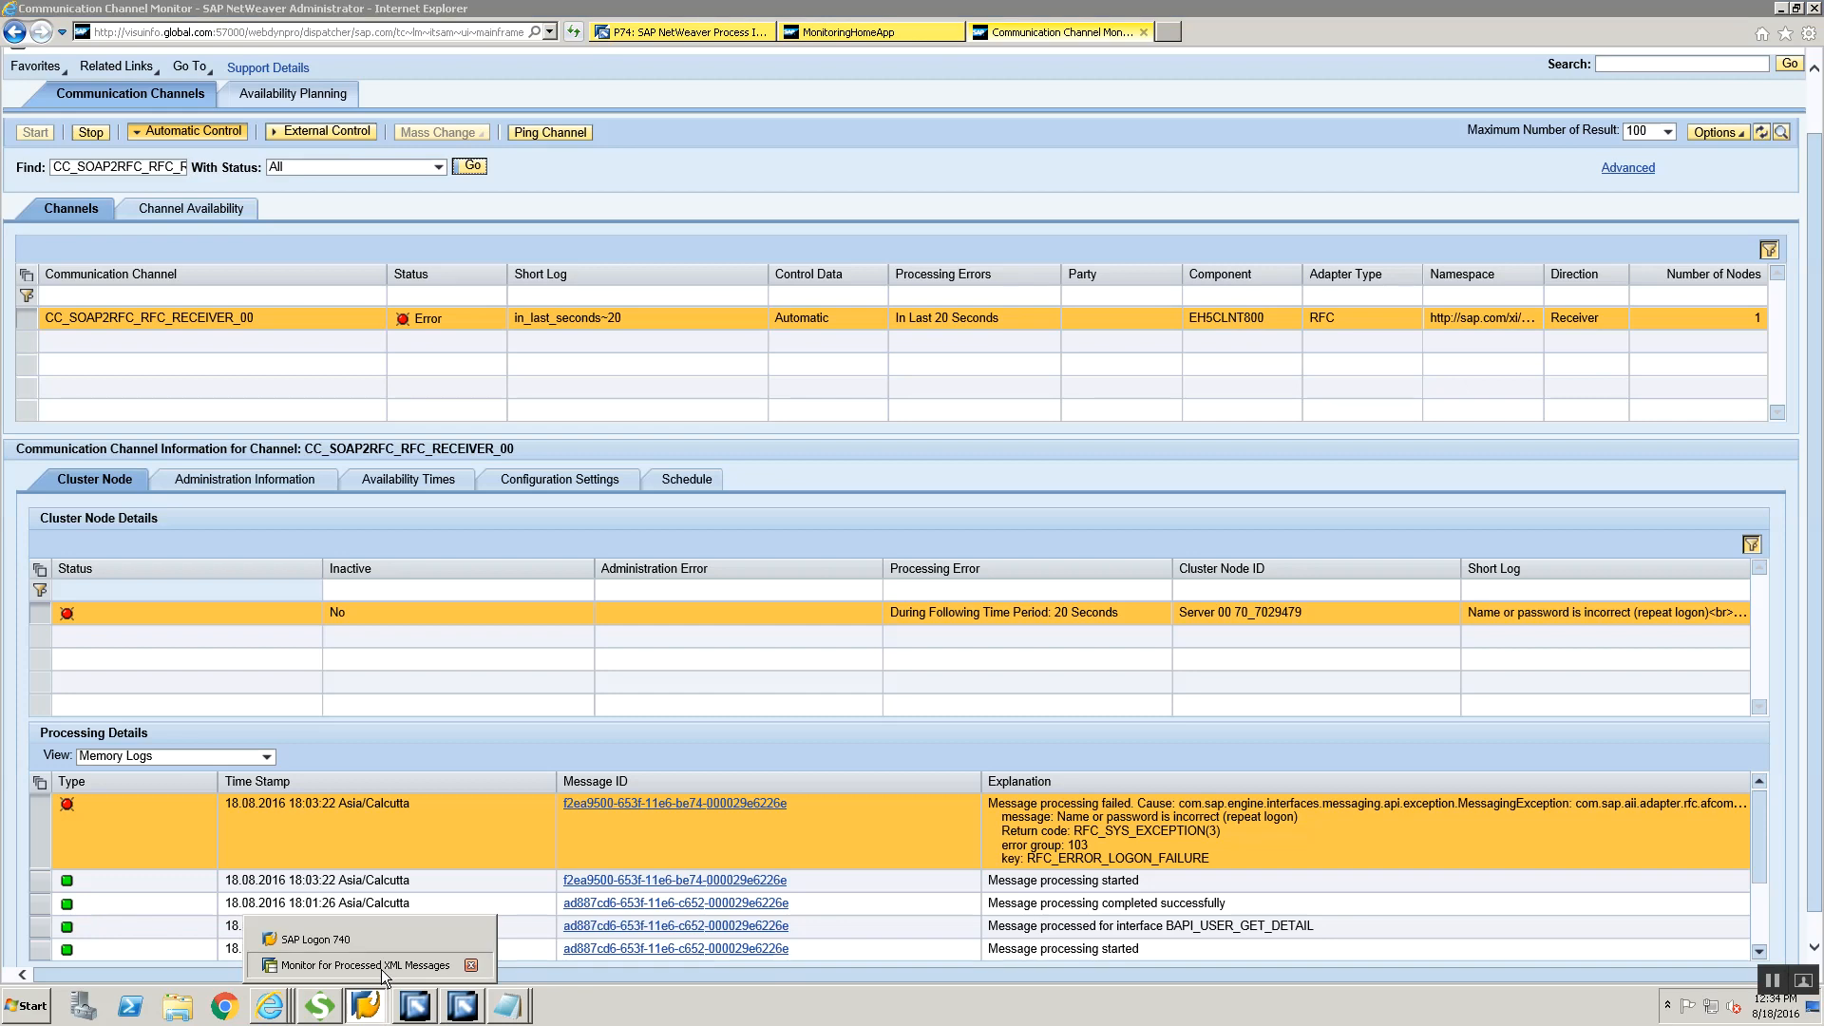
pyautogui.click(380, 969)
pyautogui.click(475, 118)
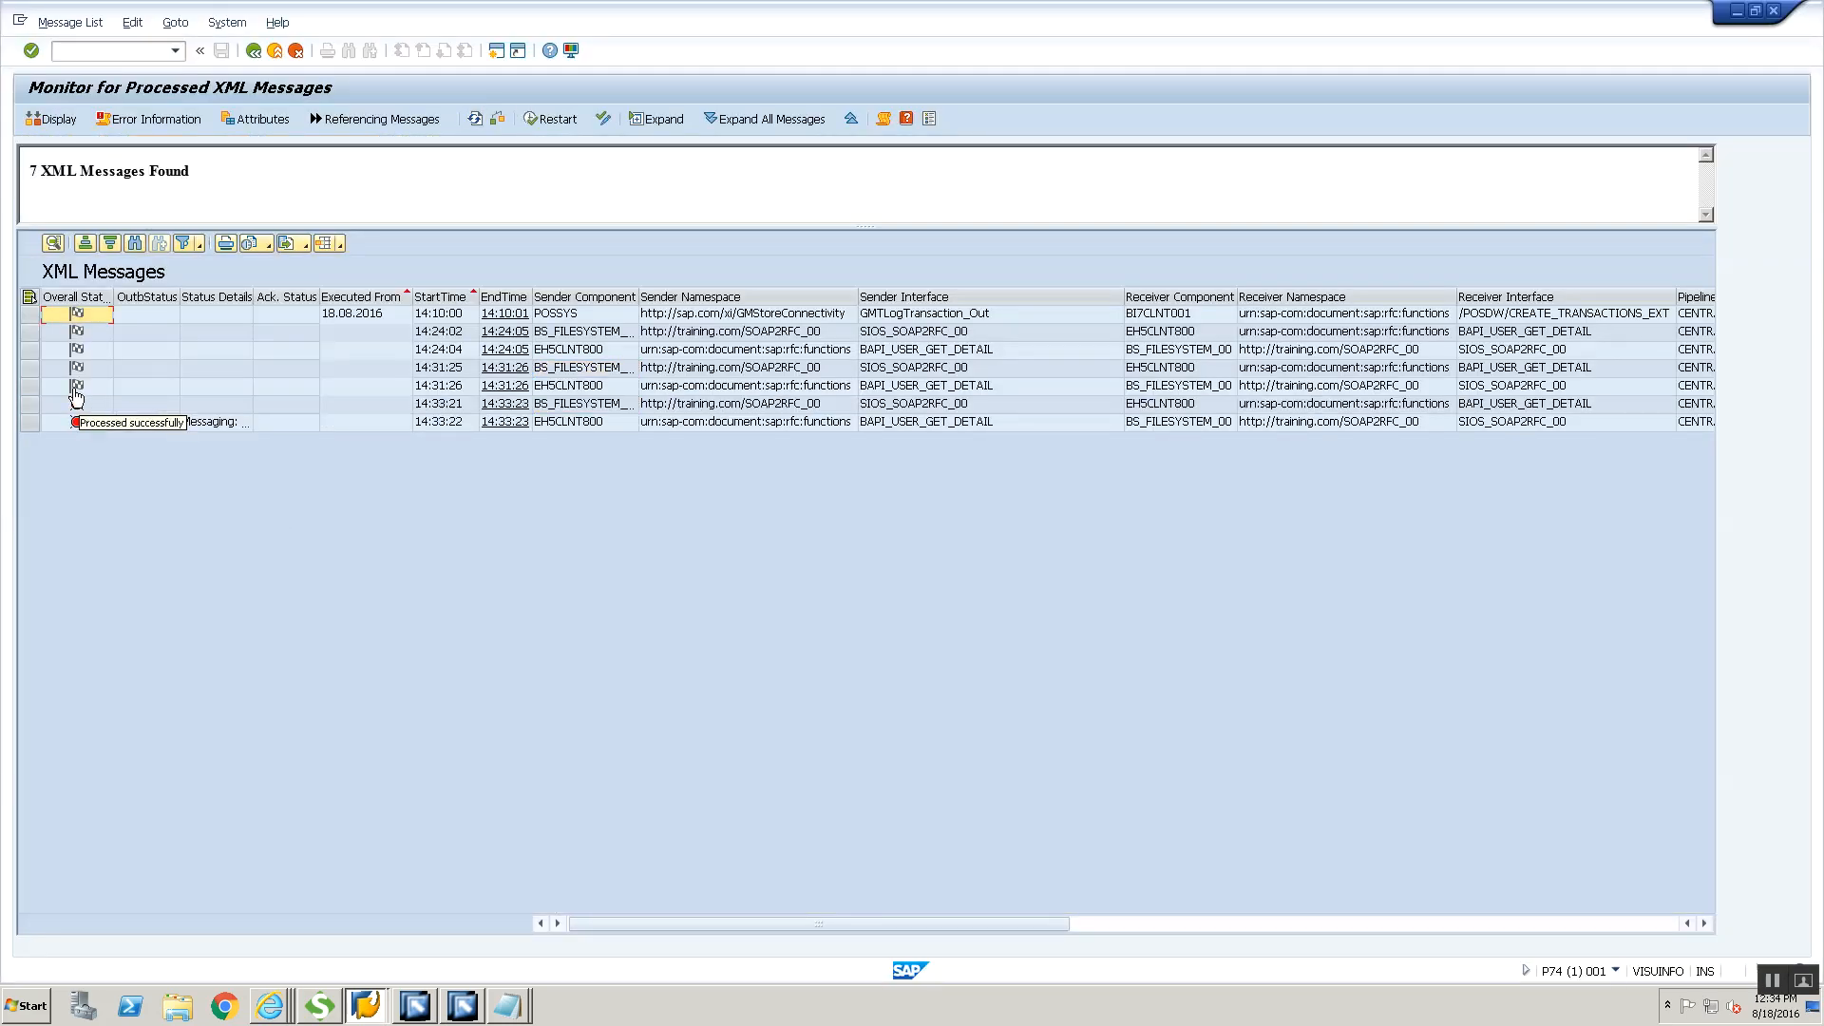
# Open the failed XML message sent by BS_FILESYSTEM at 14:33:21, display its response message and highlight the error's AdditionalText
pyautogui.doubleClick(567, 404)
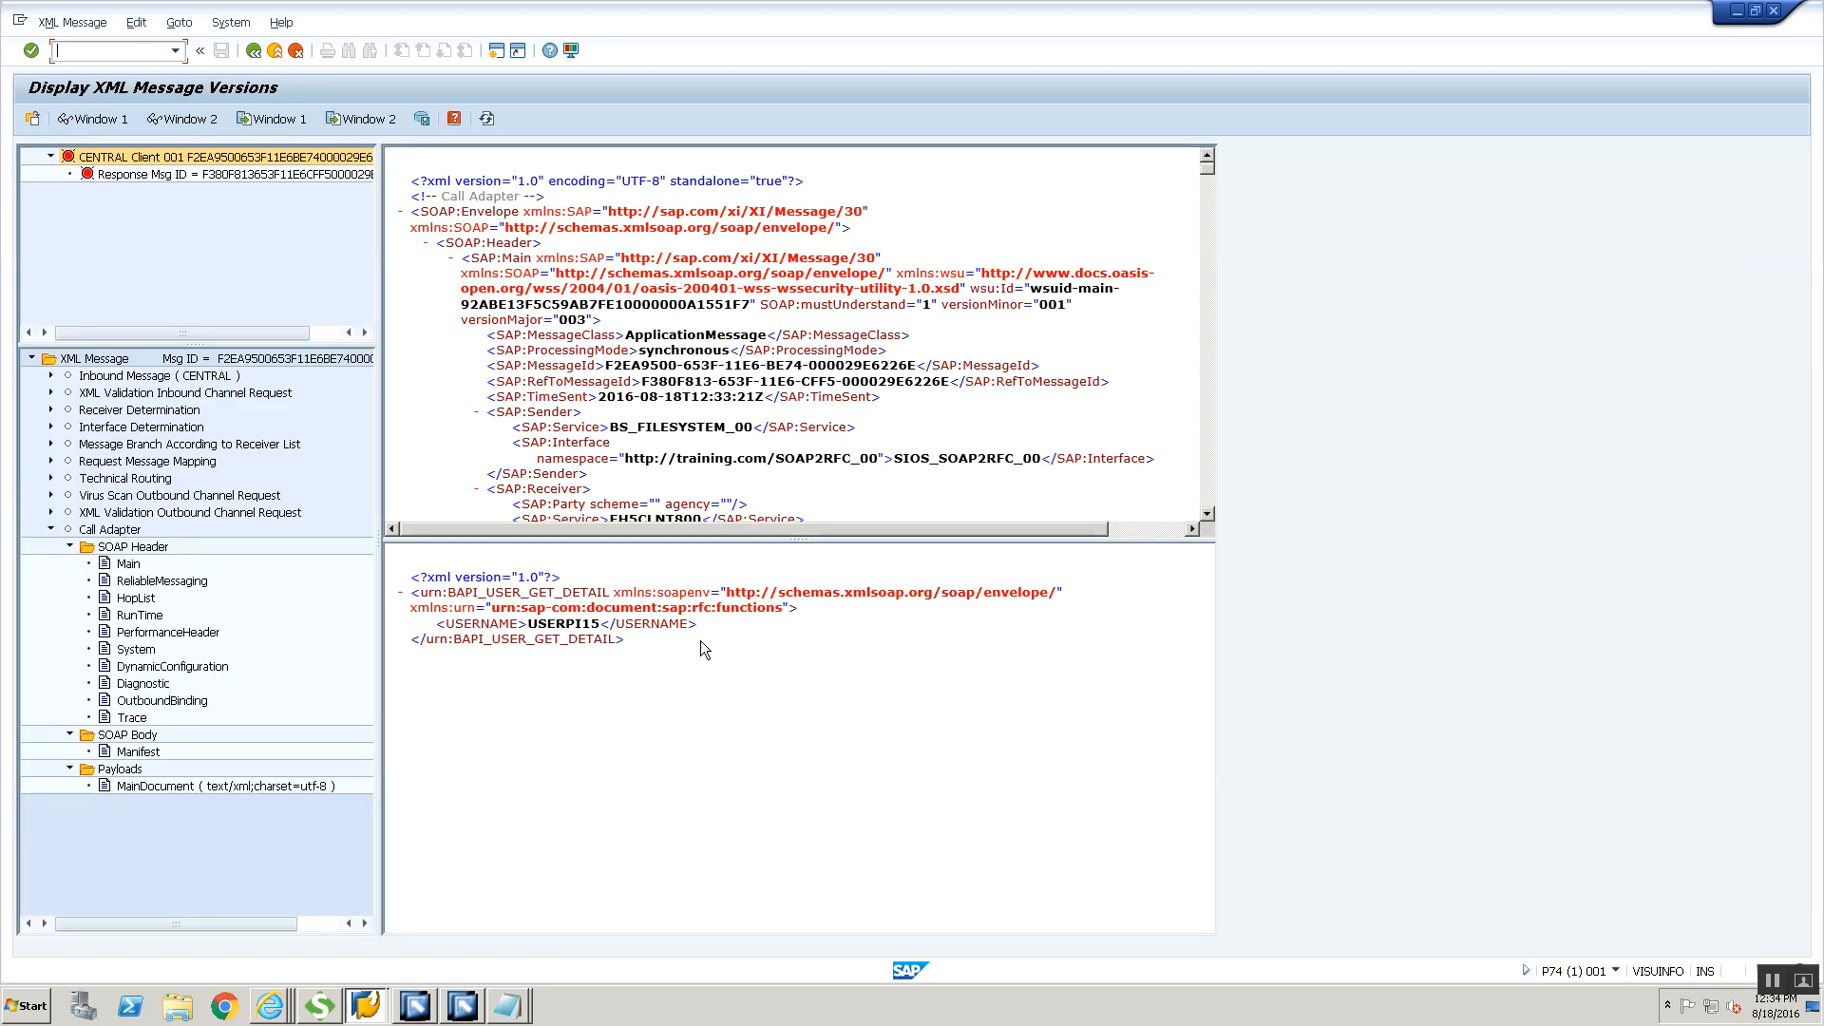
pyautogui.doubleClick(237, 174)
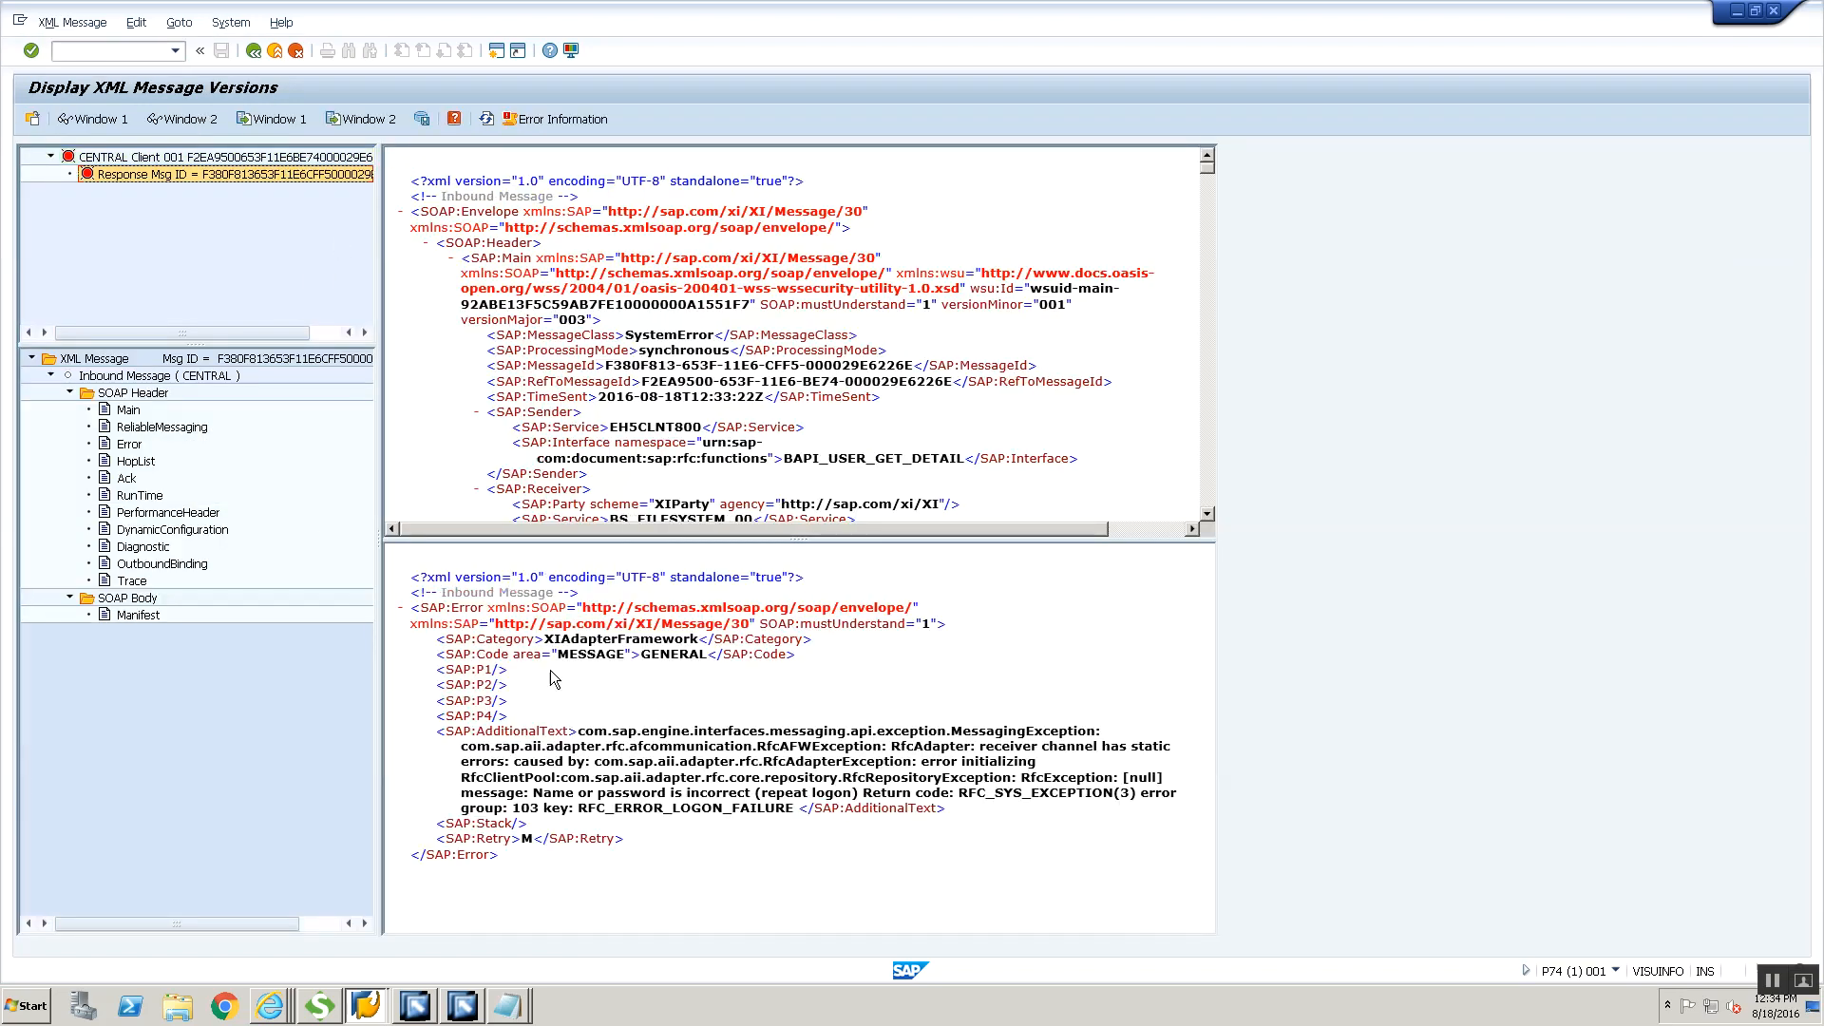
pyautogui.moveTo(605, 746); pyautogui.dragTo(770, 811)
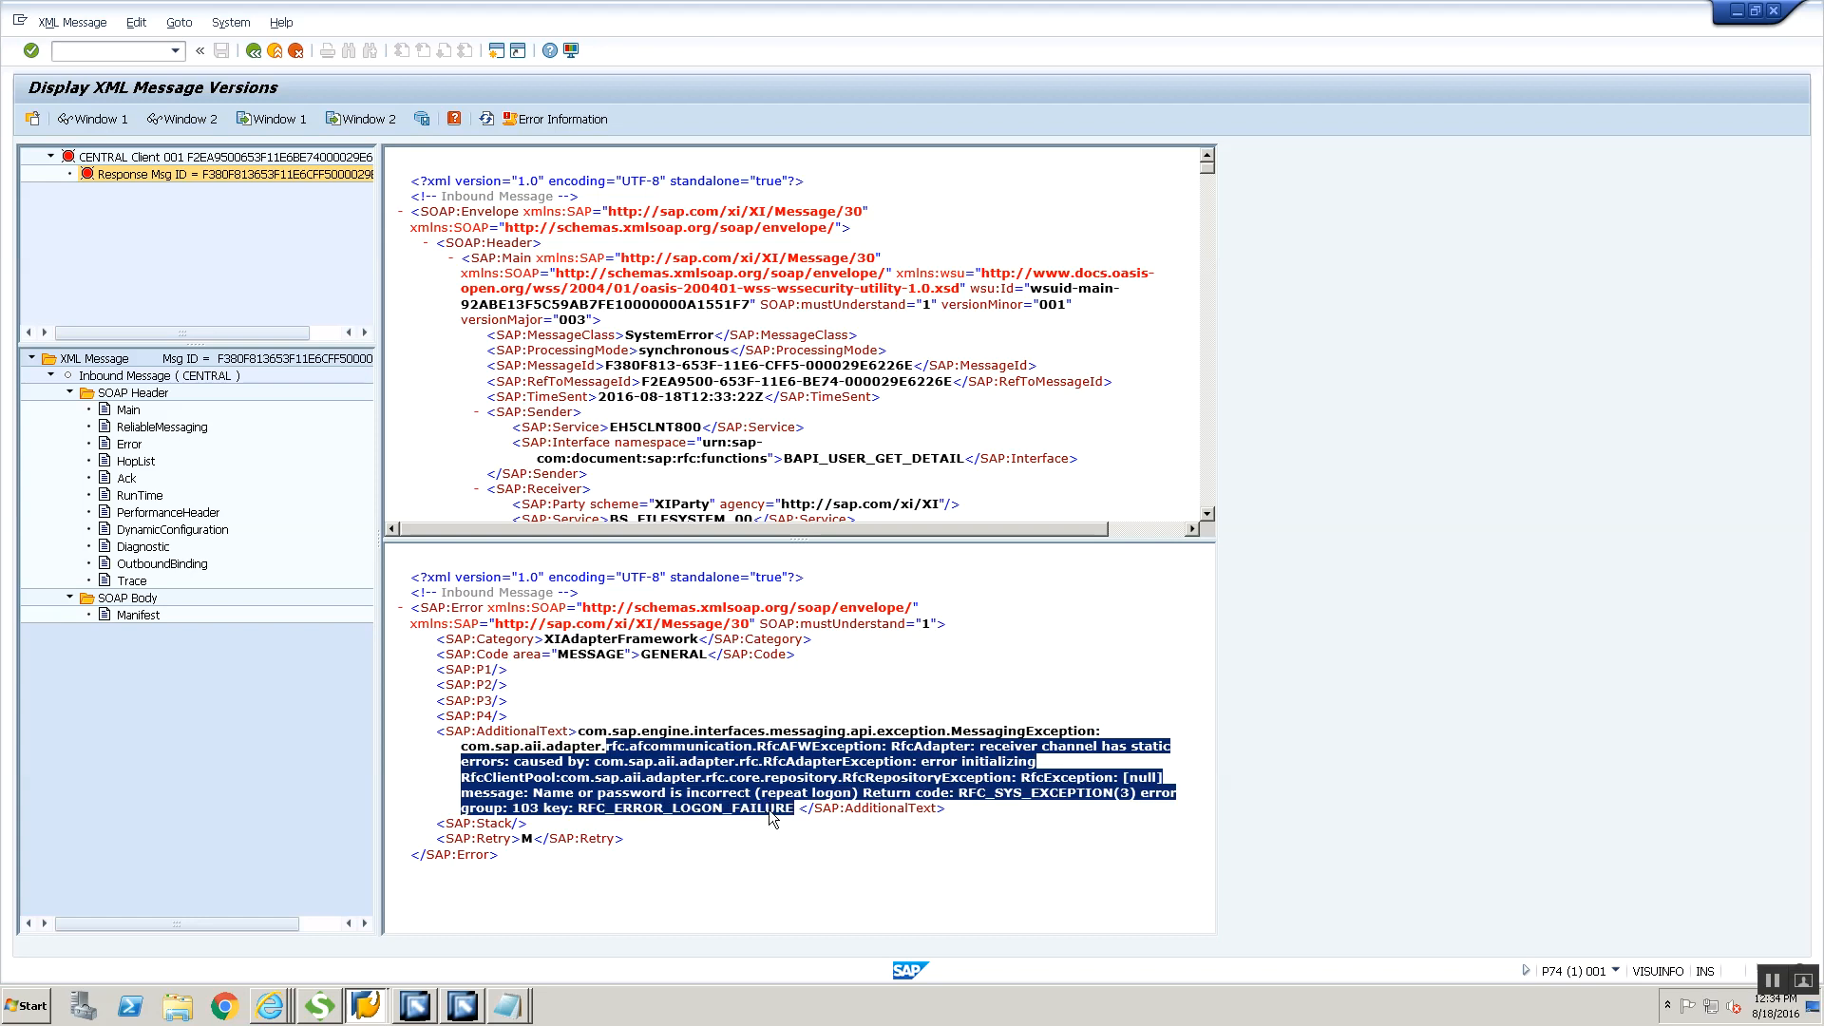
pyautogui.doubleClick(656, 794)
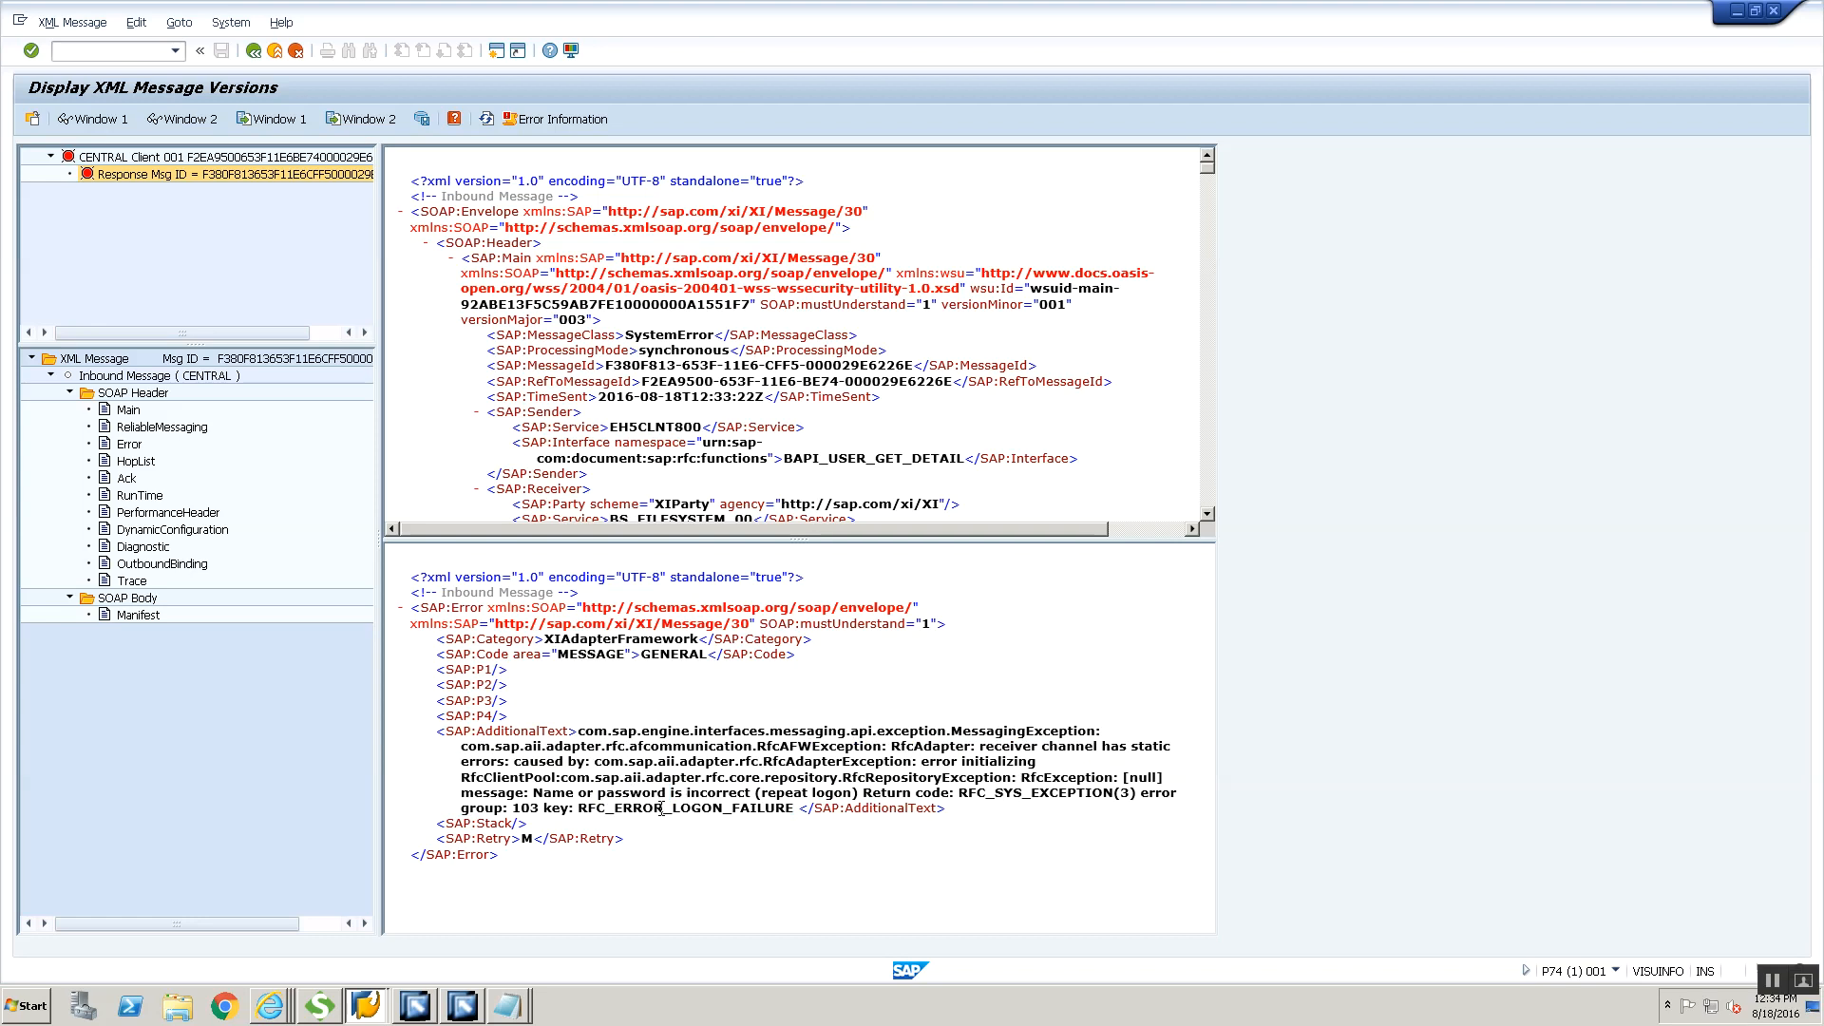
pyautogui.tripleClick(662, 809)
# Return to Internet Explorer and close the Communication Channel Monitor and Monitoring Home pages
pyautogui.hotkey('alt', 'Tab')
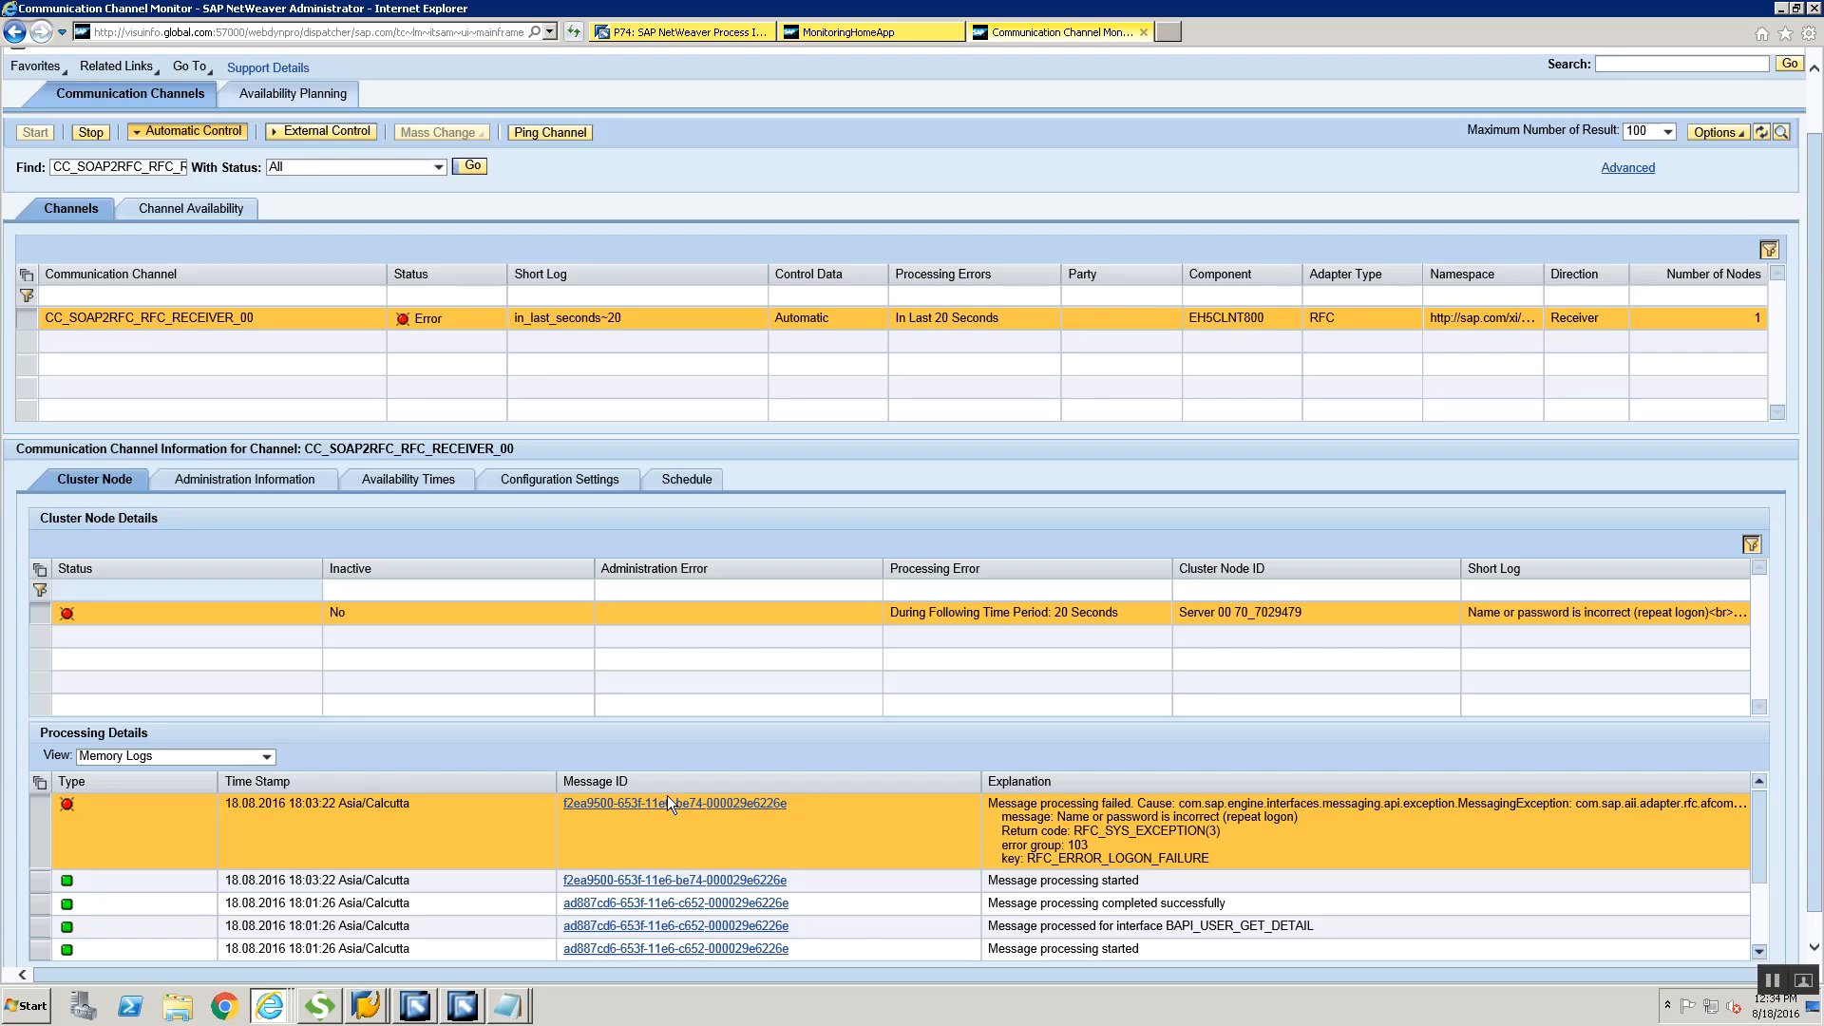
pyautogui.hotkey('alt', 'Tab')
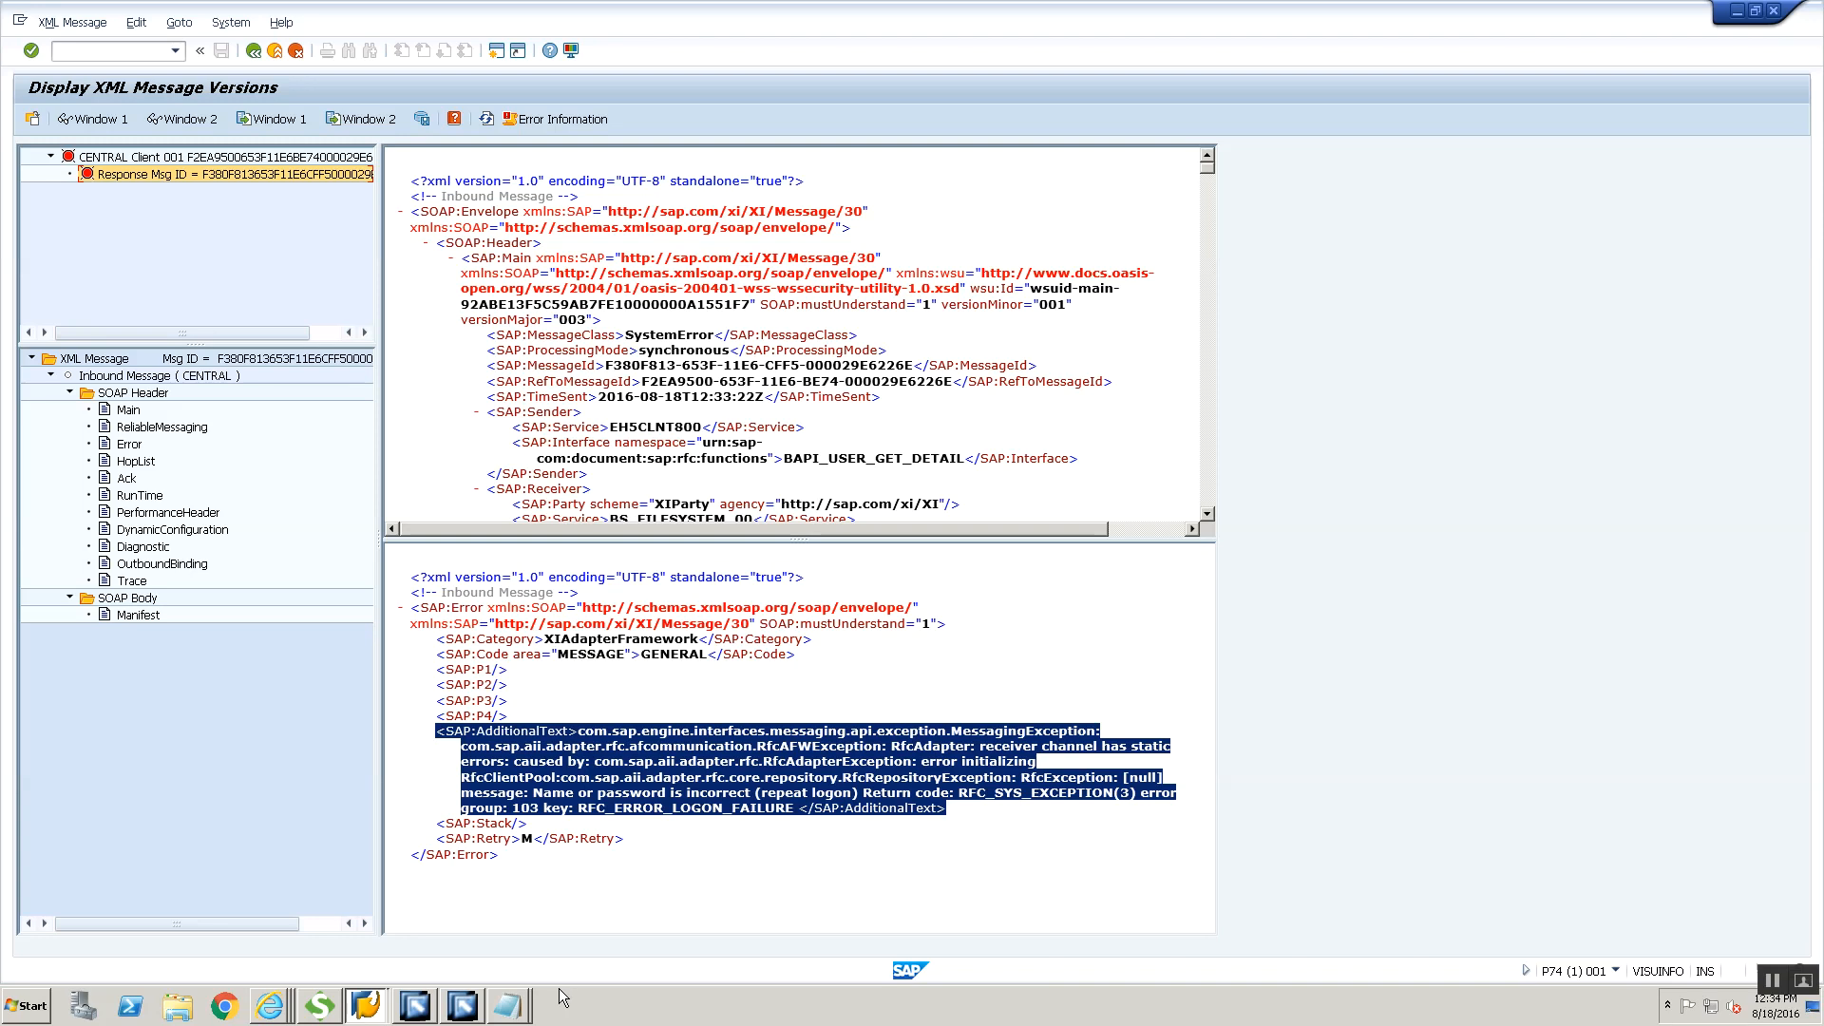
pyautogui.hotkey('alt', 'Tab')
pyautogui.hotkey('alt', 'Tab')
pyautogui.click(271, 1006)
pyautogui.click(282, 971)
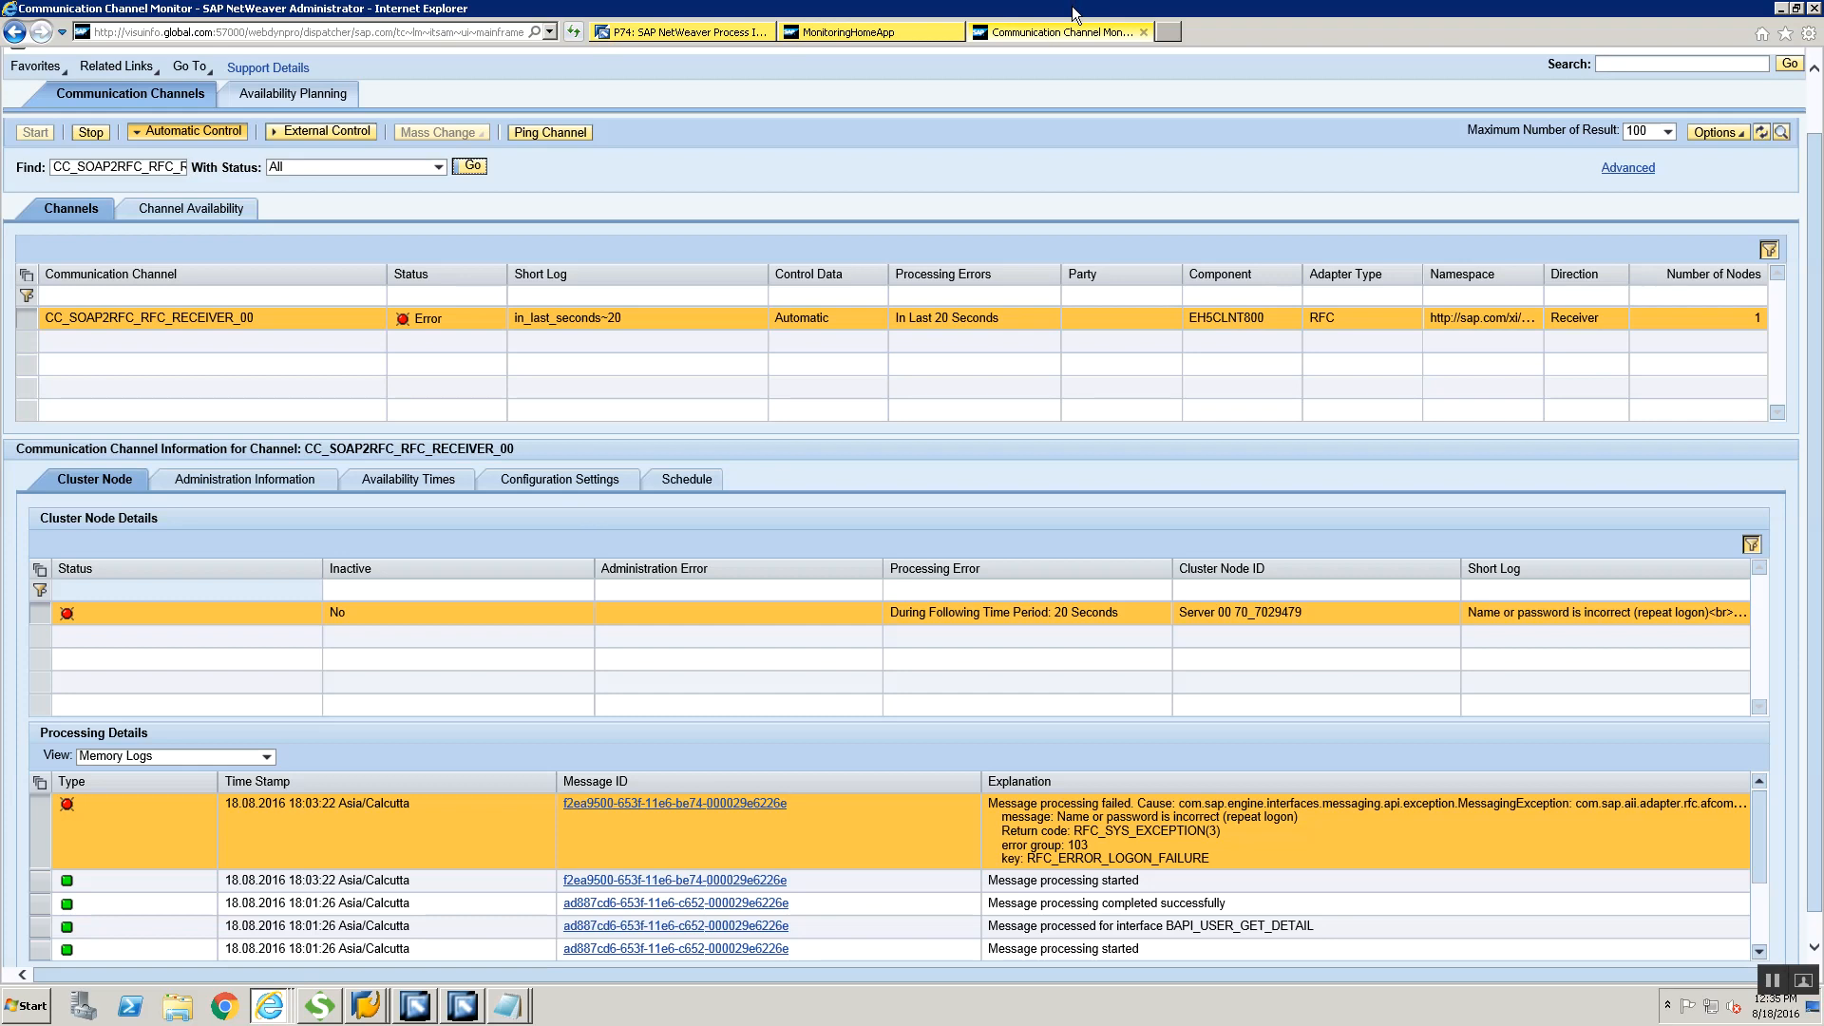
pyautogui.click(1143, 33)
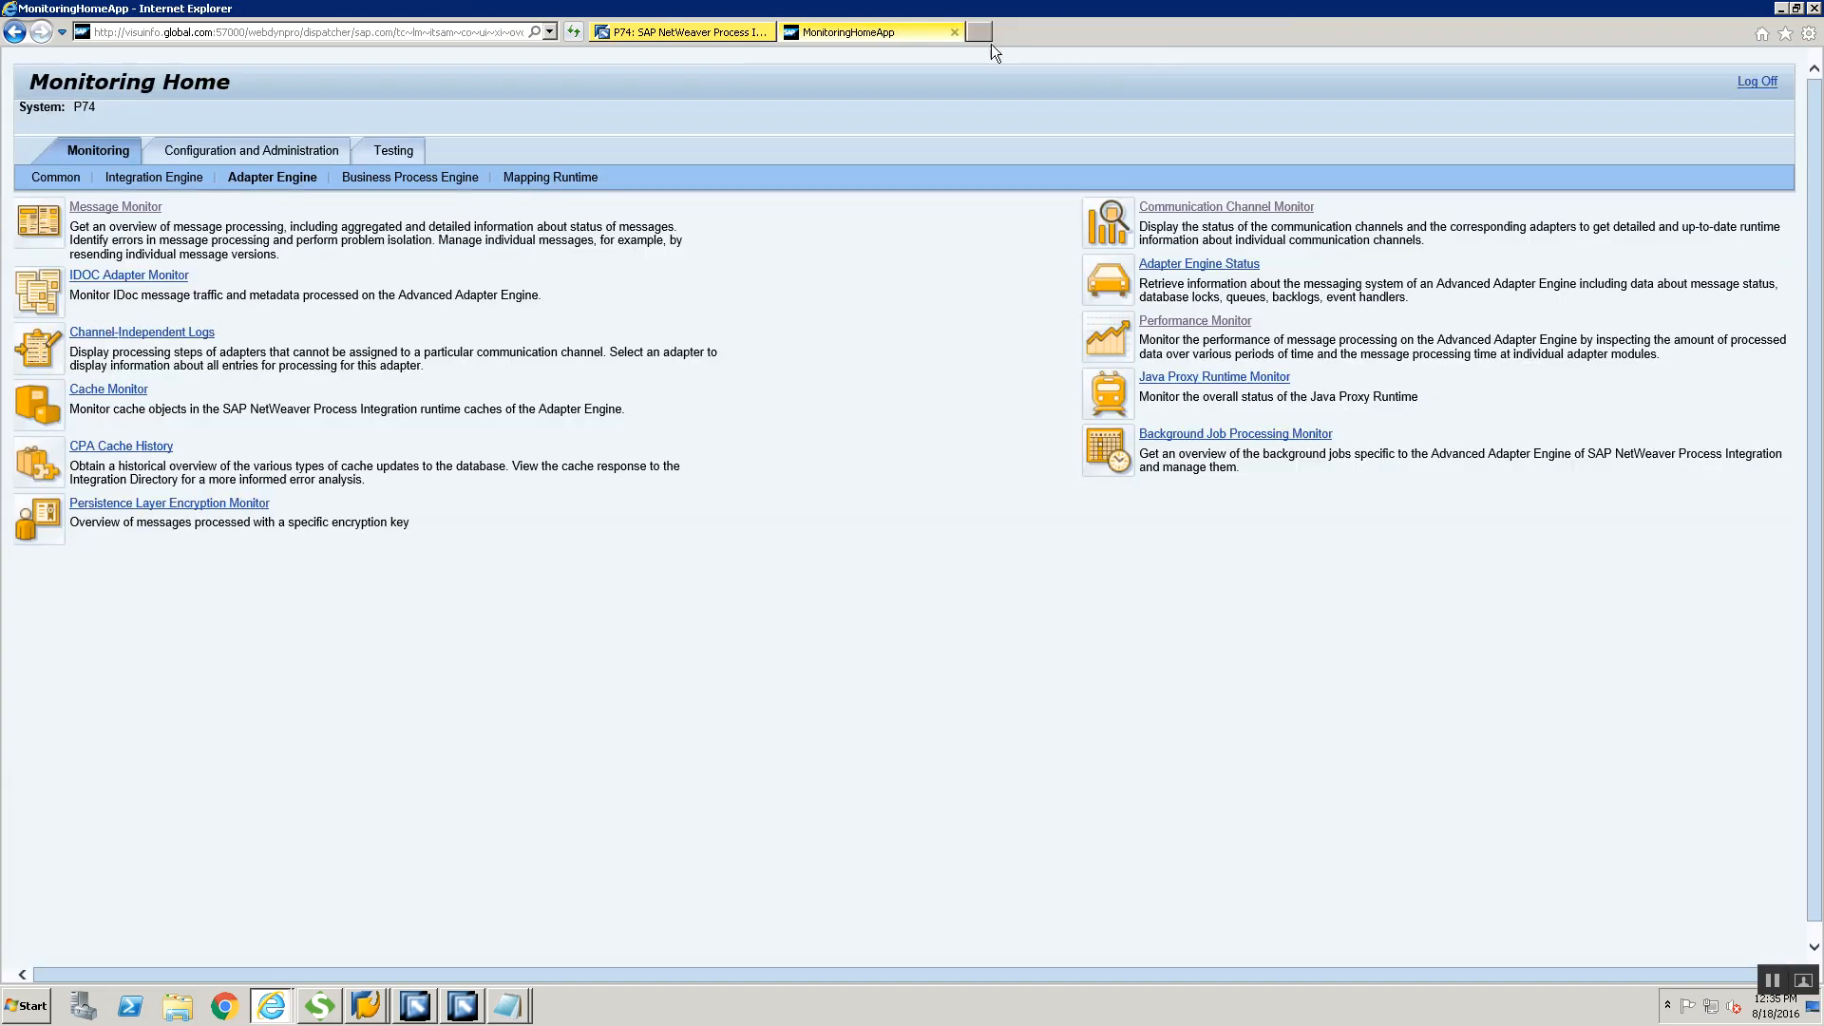
pyautogui.click(958, 36)
# Switch back to the failed message in SAP GUI, display the response's OutboundBinding header and copy the ChannelName value CC_SOAP2RFC_RFC_RECEIVER_00
pyautogui.hotkey('alt', 'Tab')
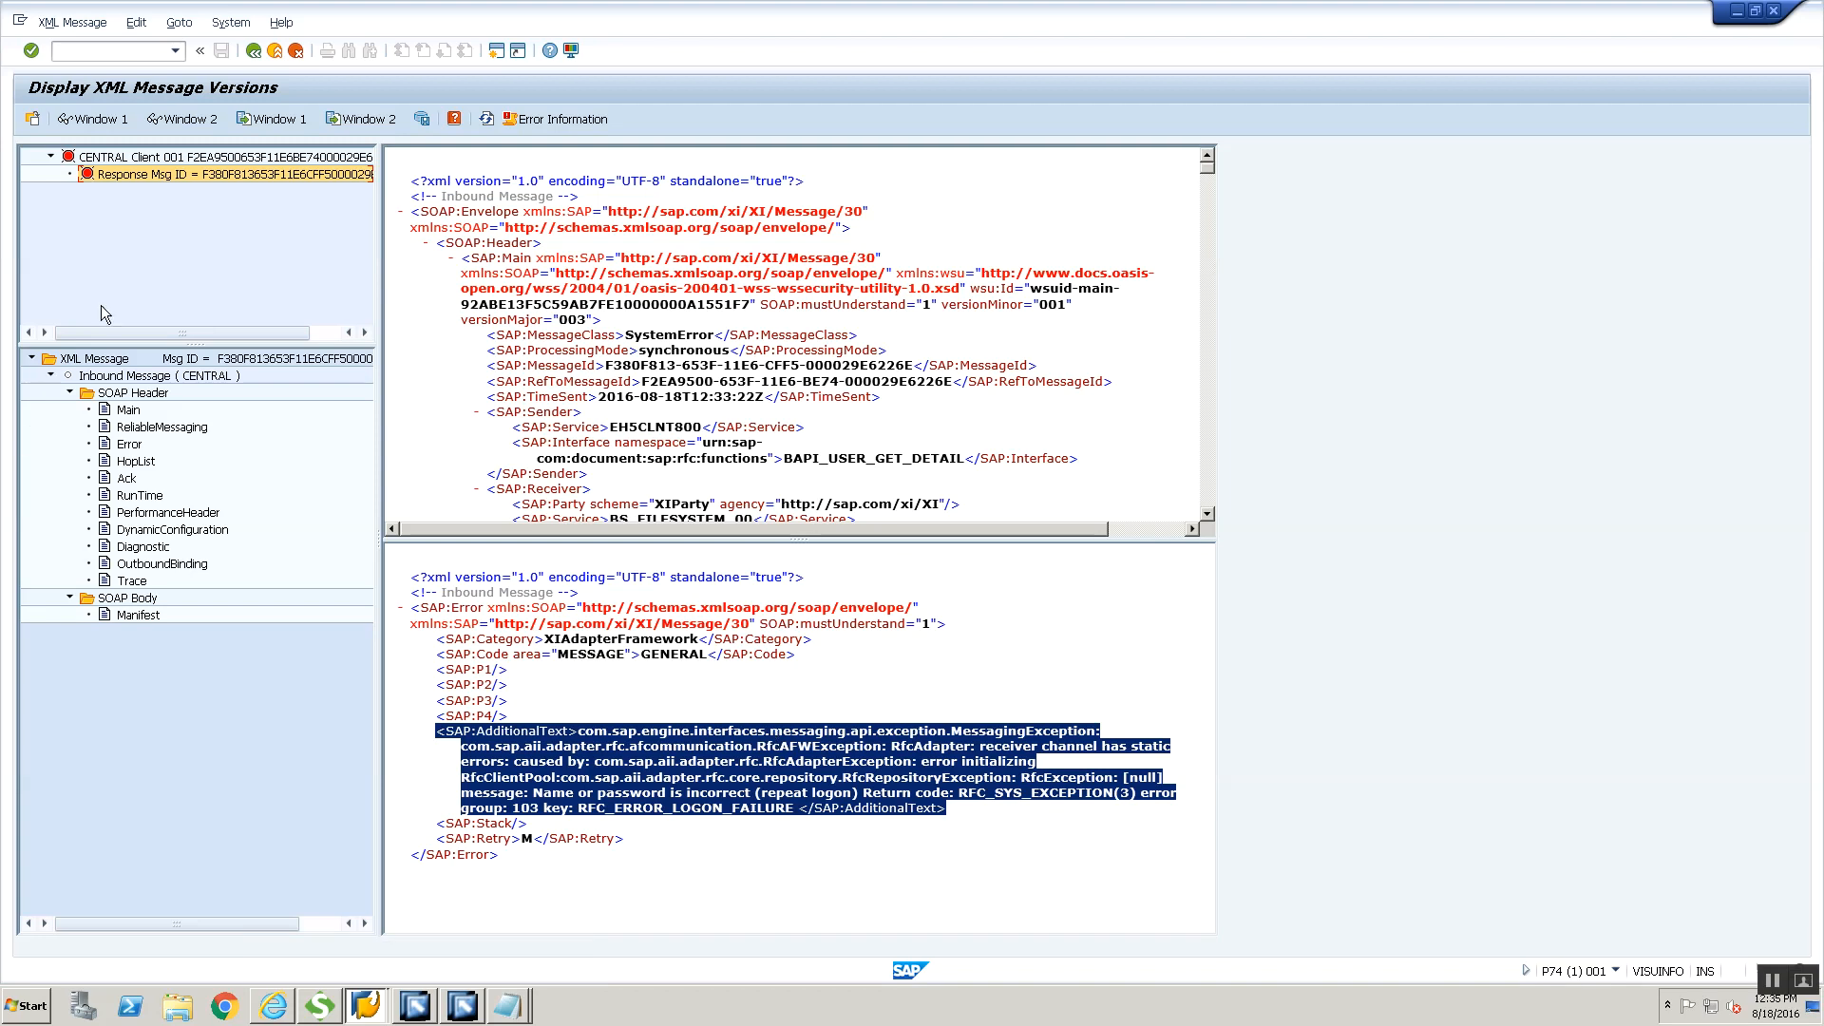
pyautogui.doubleClick(191, 175)
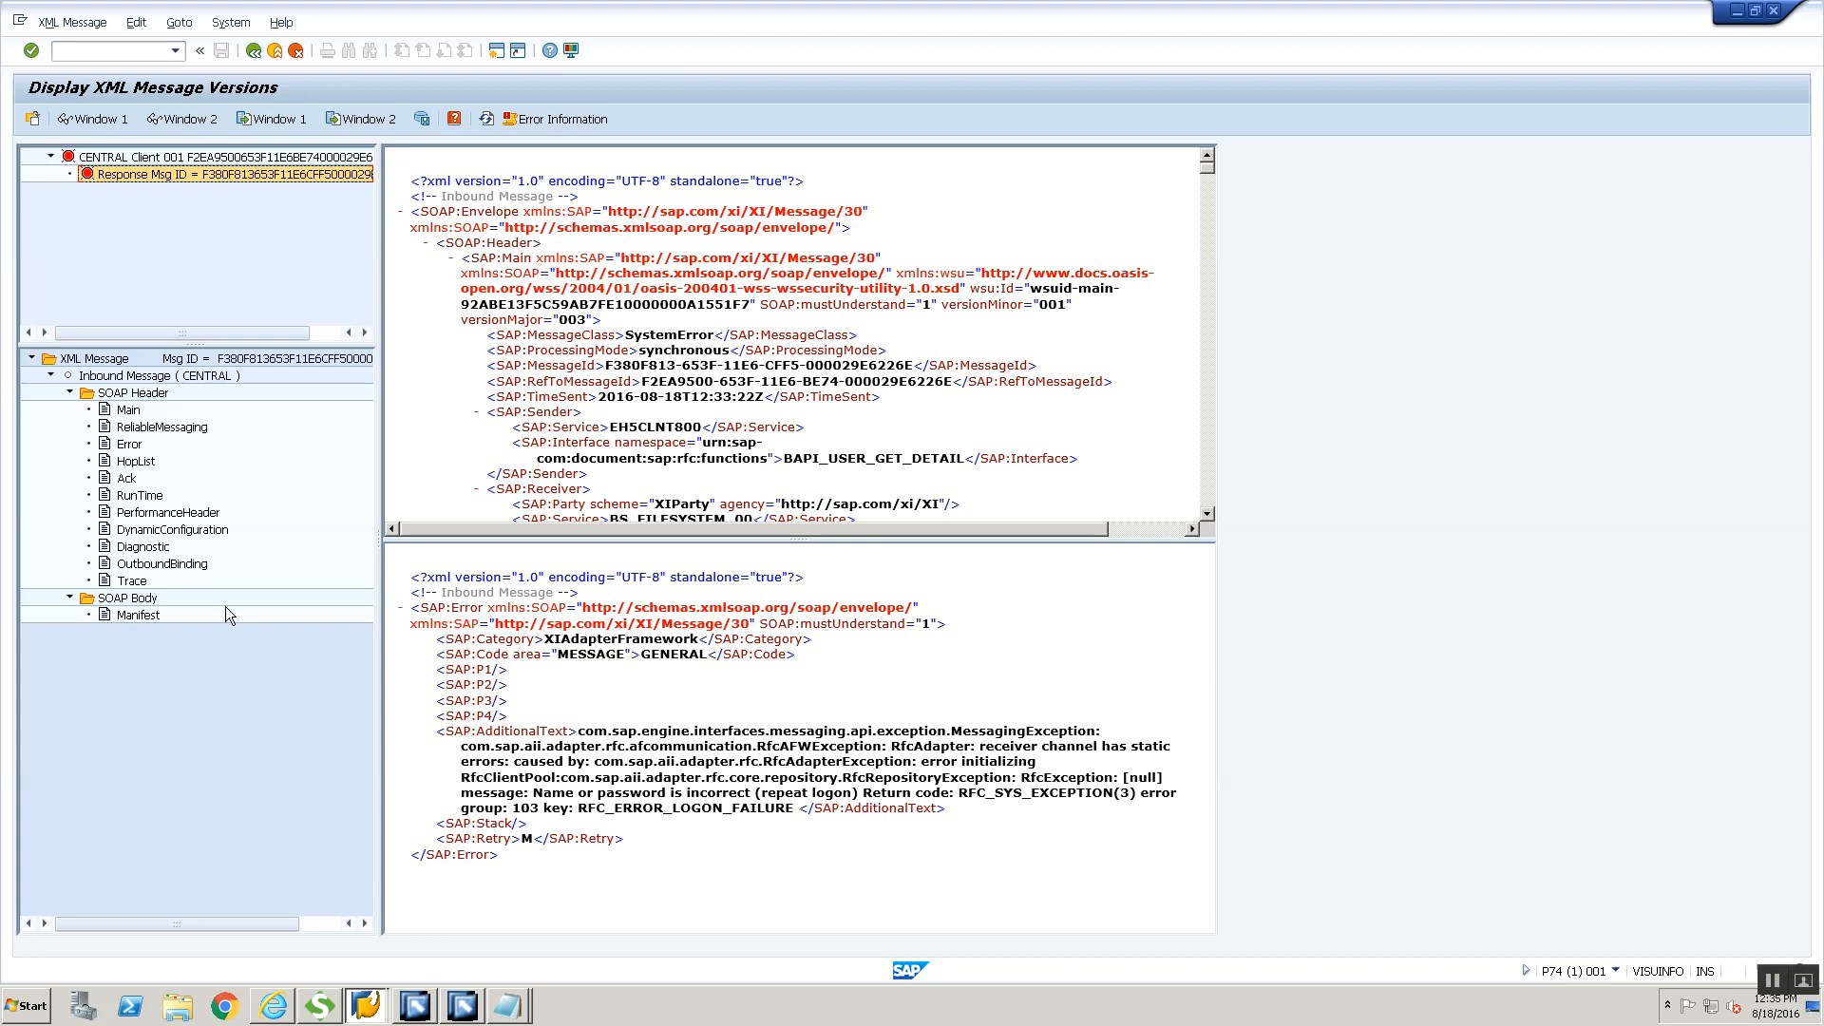
pyautogui.click(189, 568)
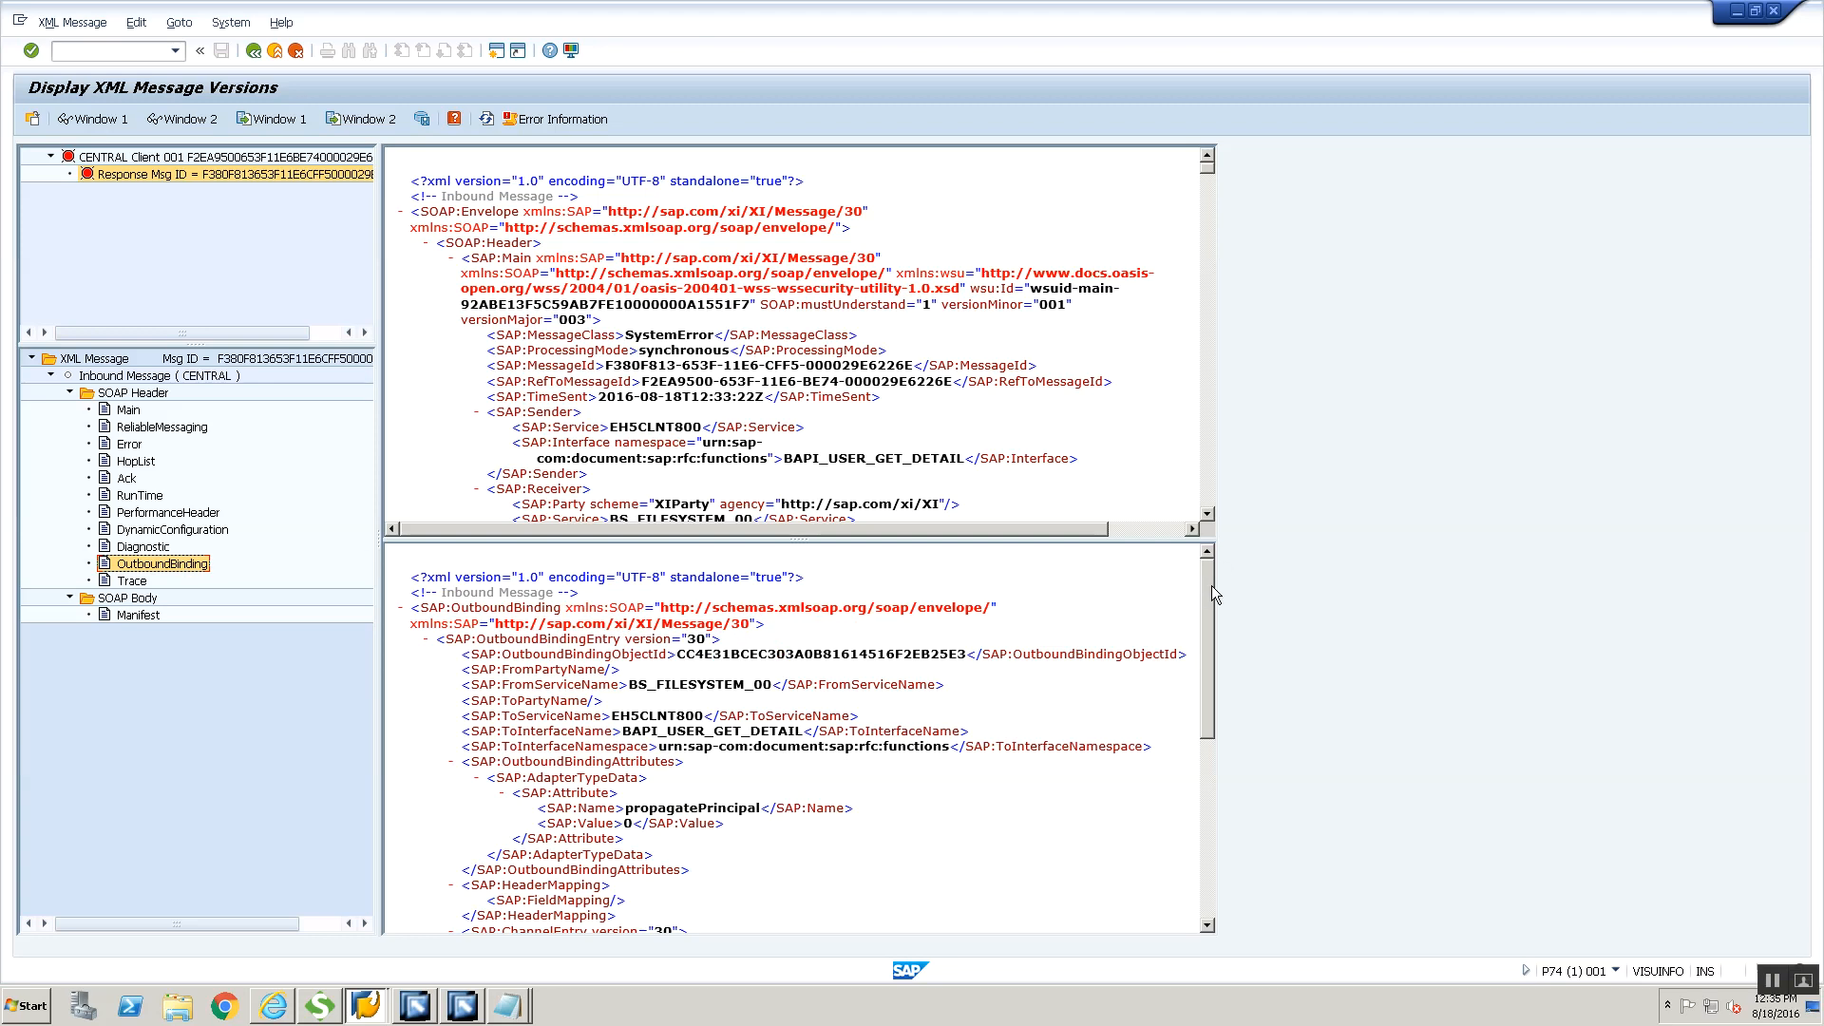
pyautogui.moveTo(1211, 585); pyautogui.dragTo(1178, 682)
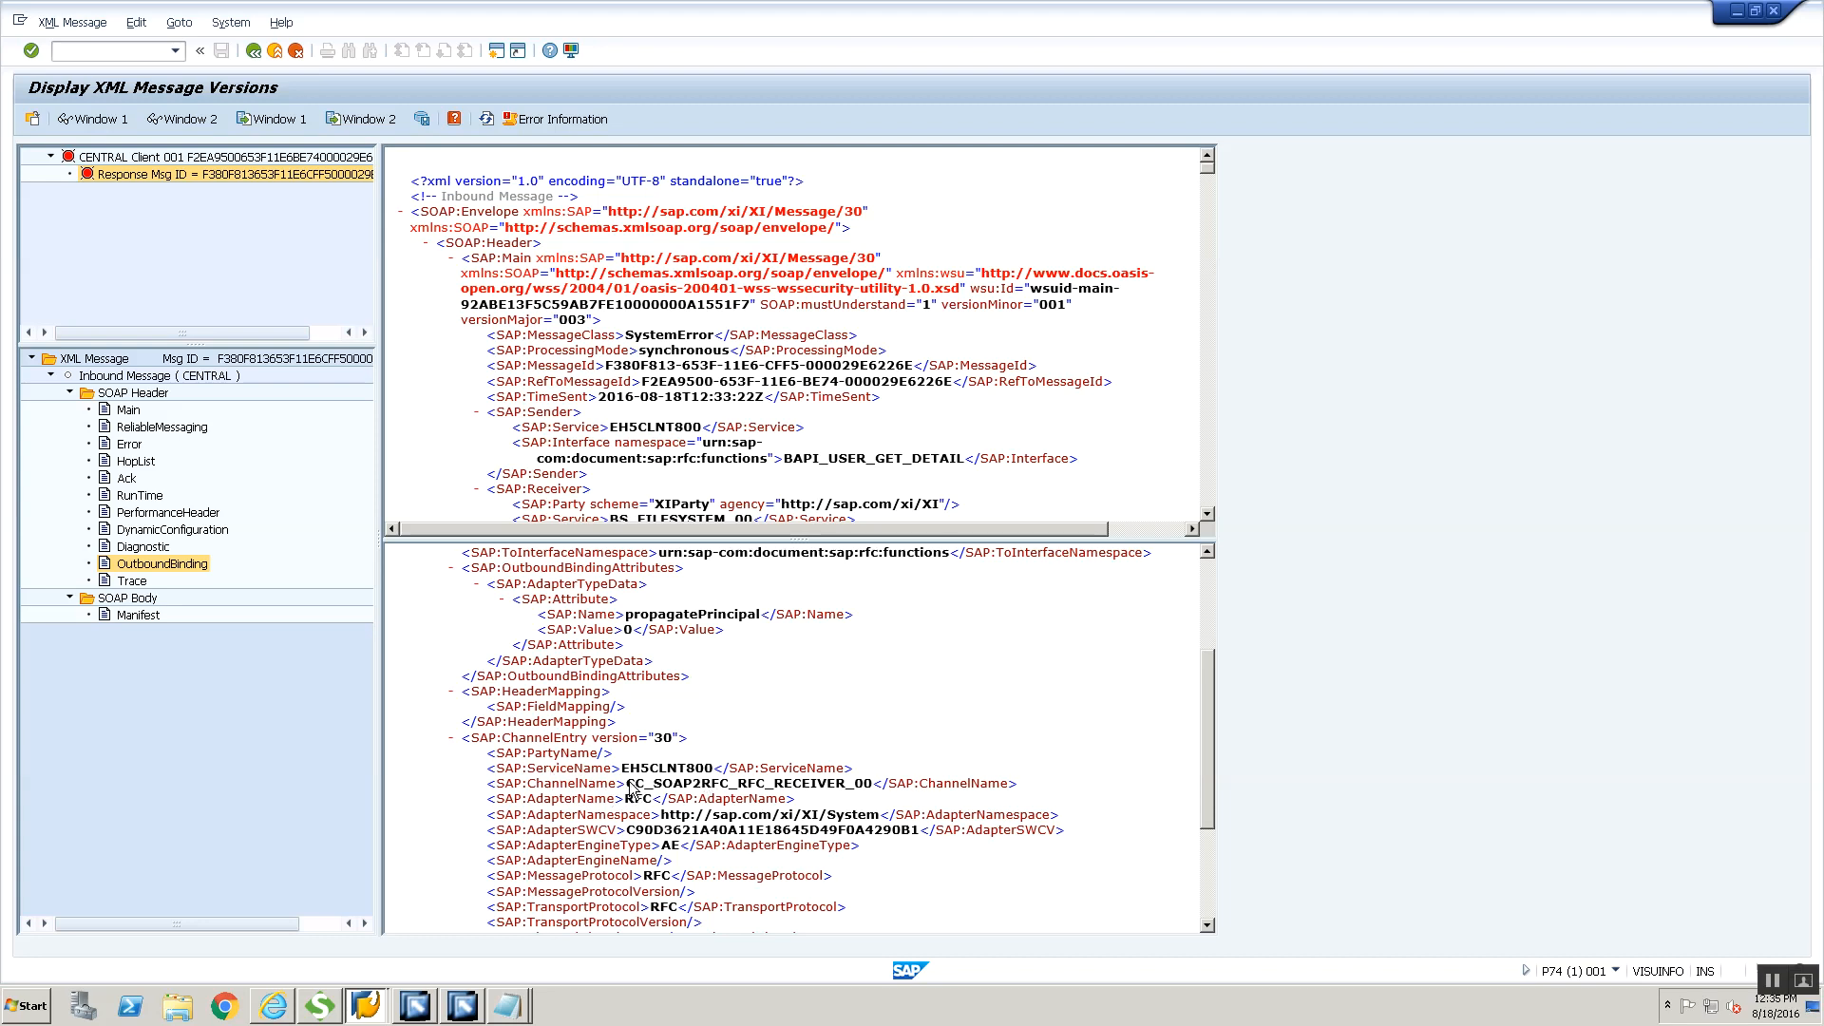
pyautogui.moveTo(628, 788); pyautogui.dragTo(875, 785)
pyautogui.hotkey('ctrl', 'c')
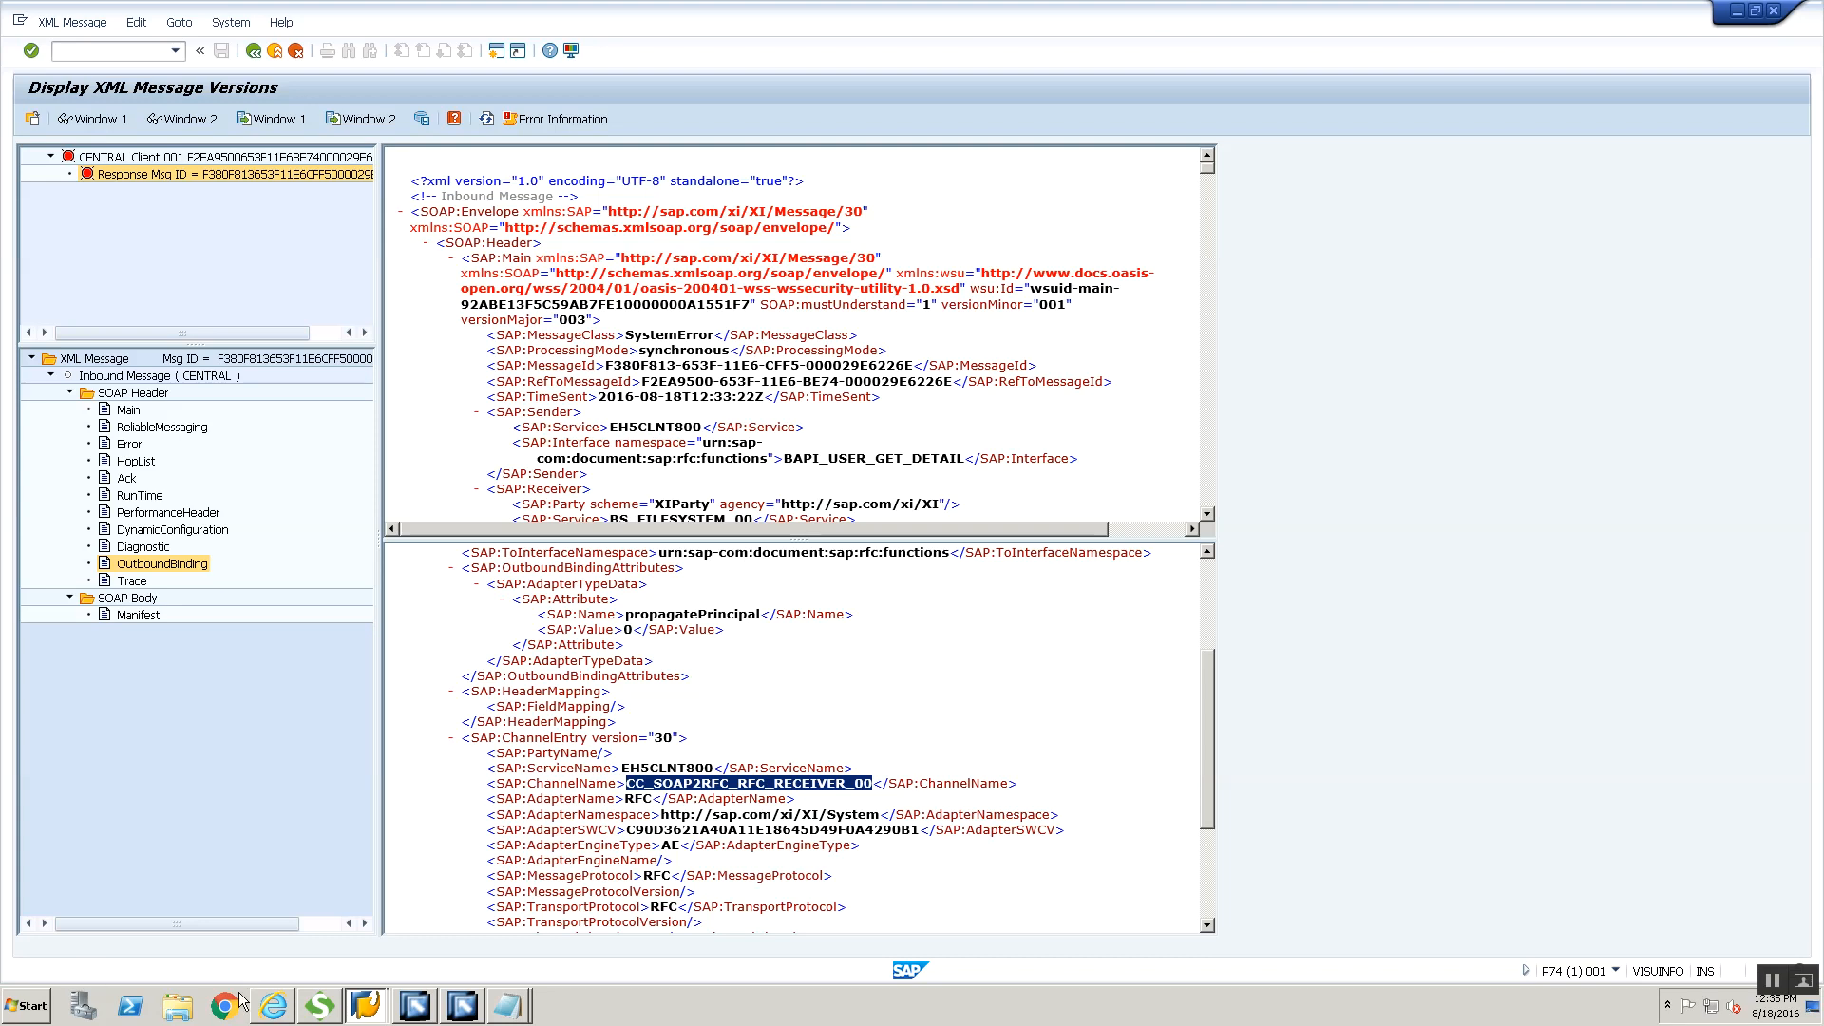
# Switch to Internet Explorer, open the Adapter Engine's Communication Channel Monitor from Configuration and Monitoring Home and search for CC_SOAP2RFC_RFC_RECEIVER_00
pyautogui.click(267, 1005)
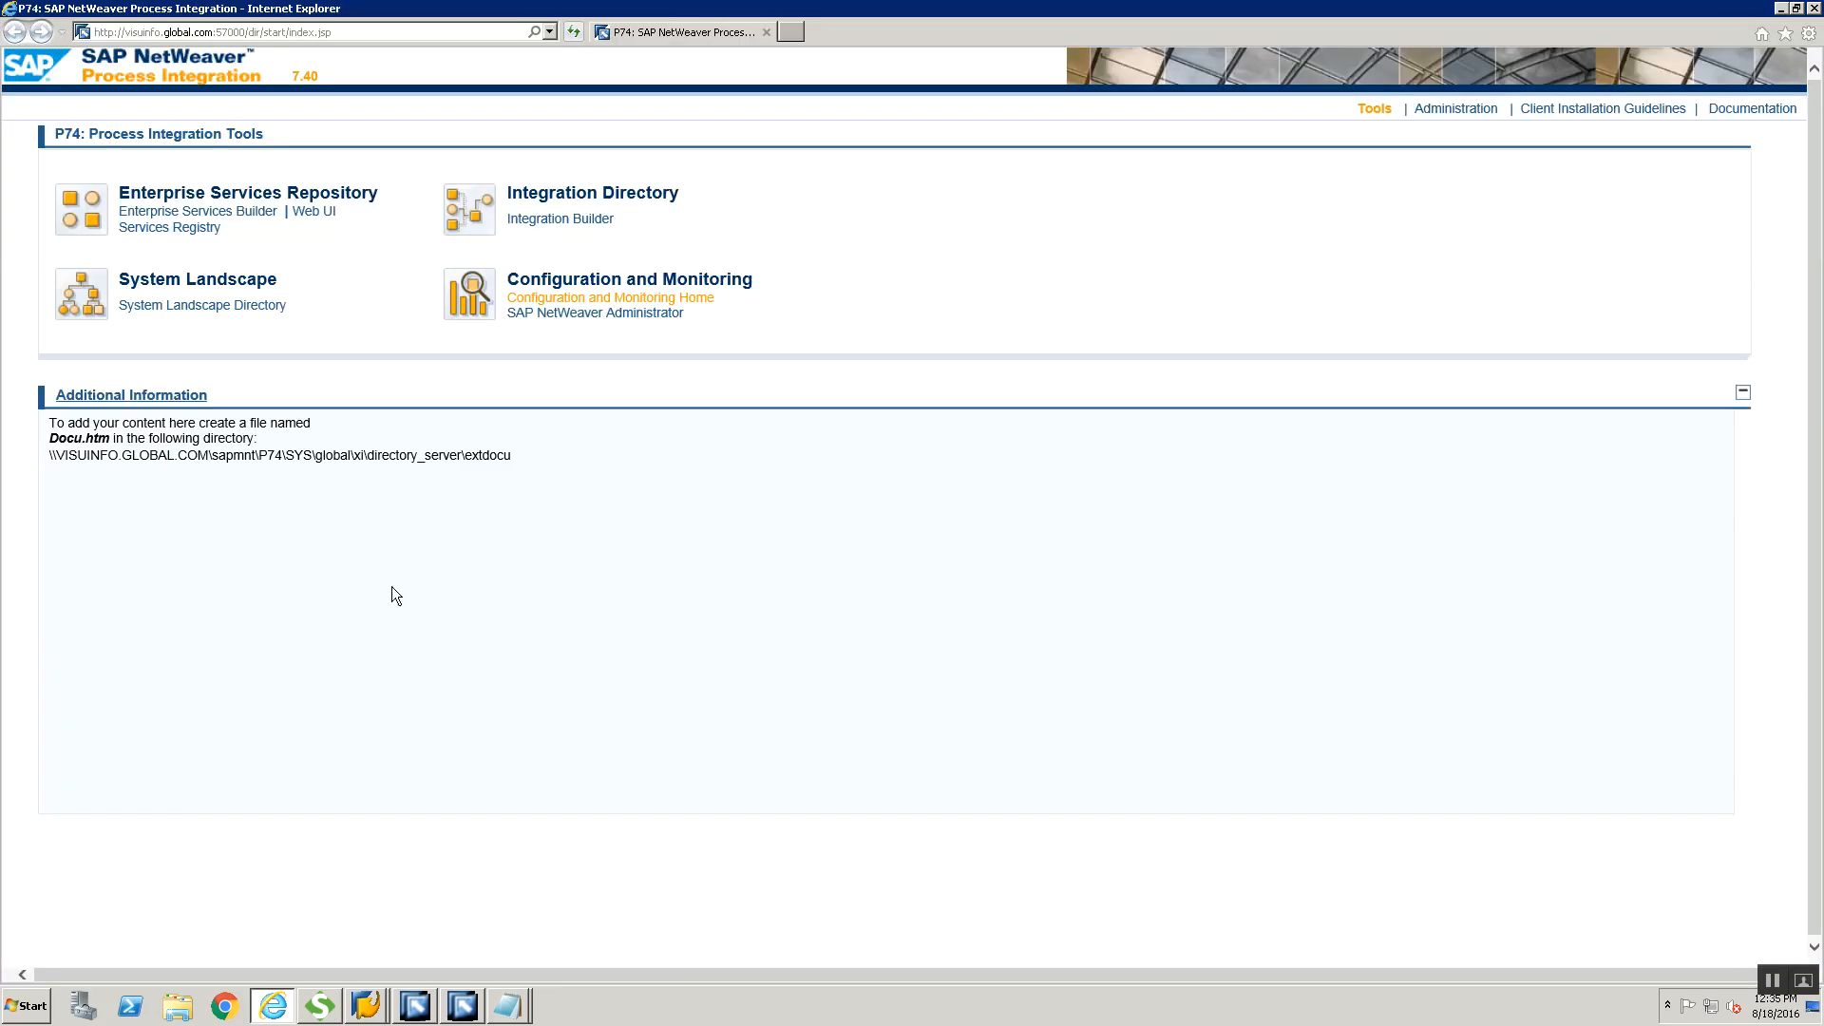
pyautogui.click(546, 298)
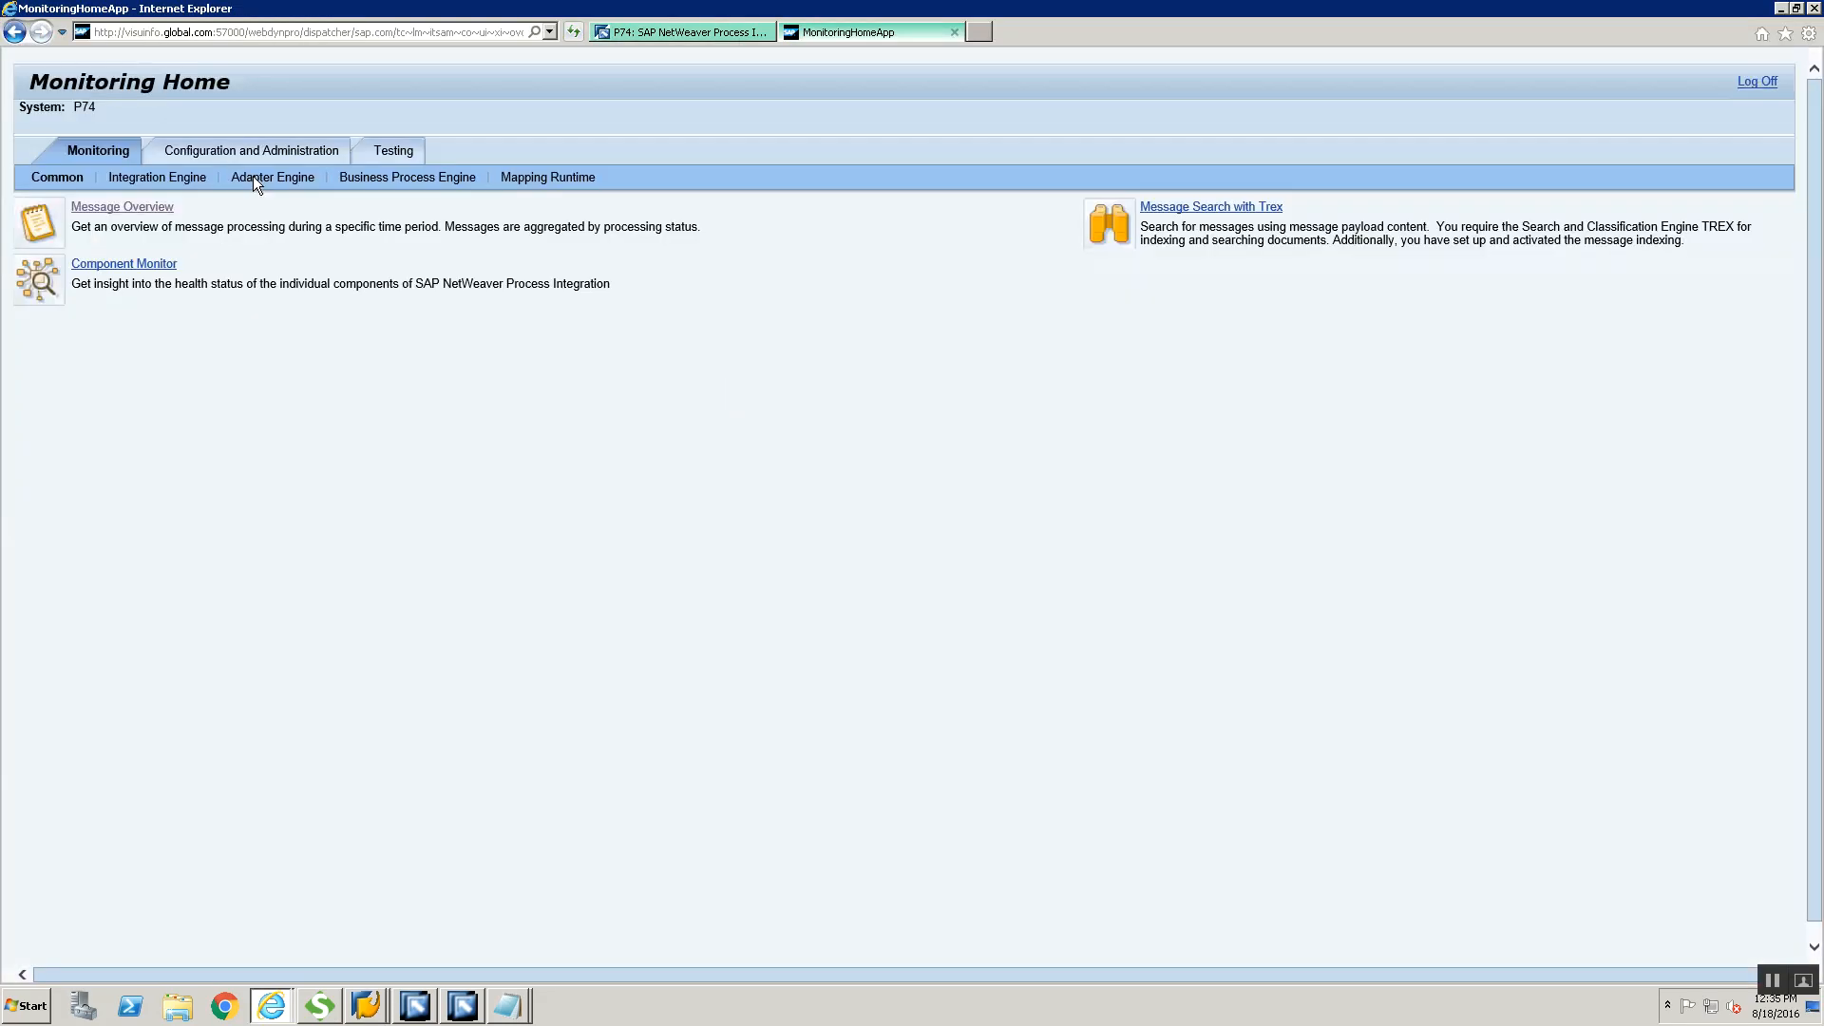
pyautogui.click(273, 178)
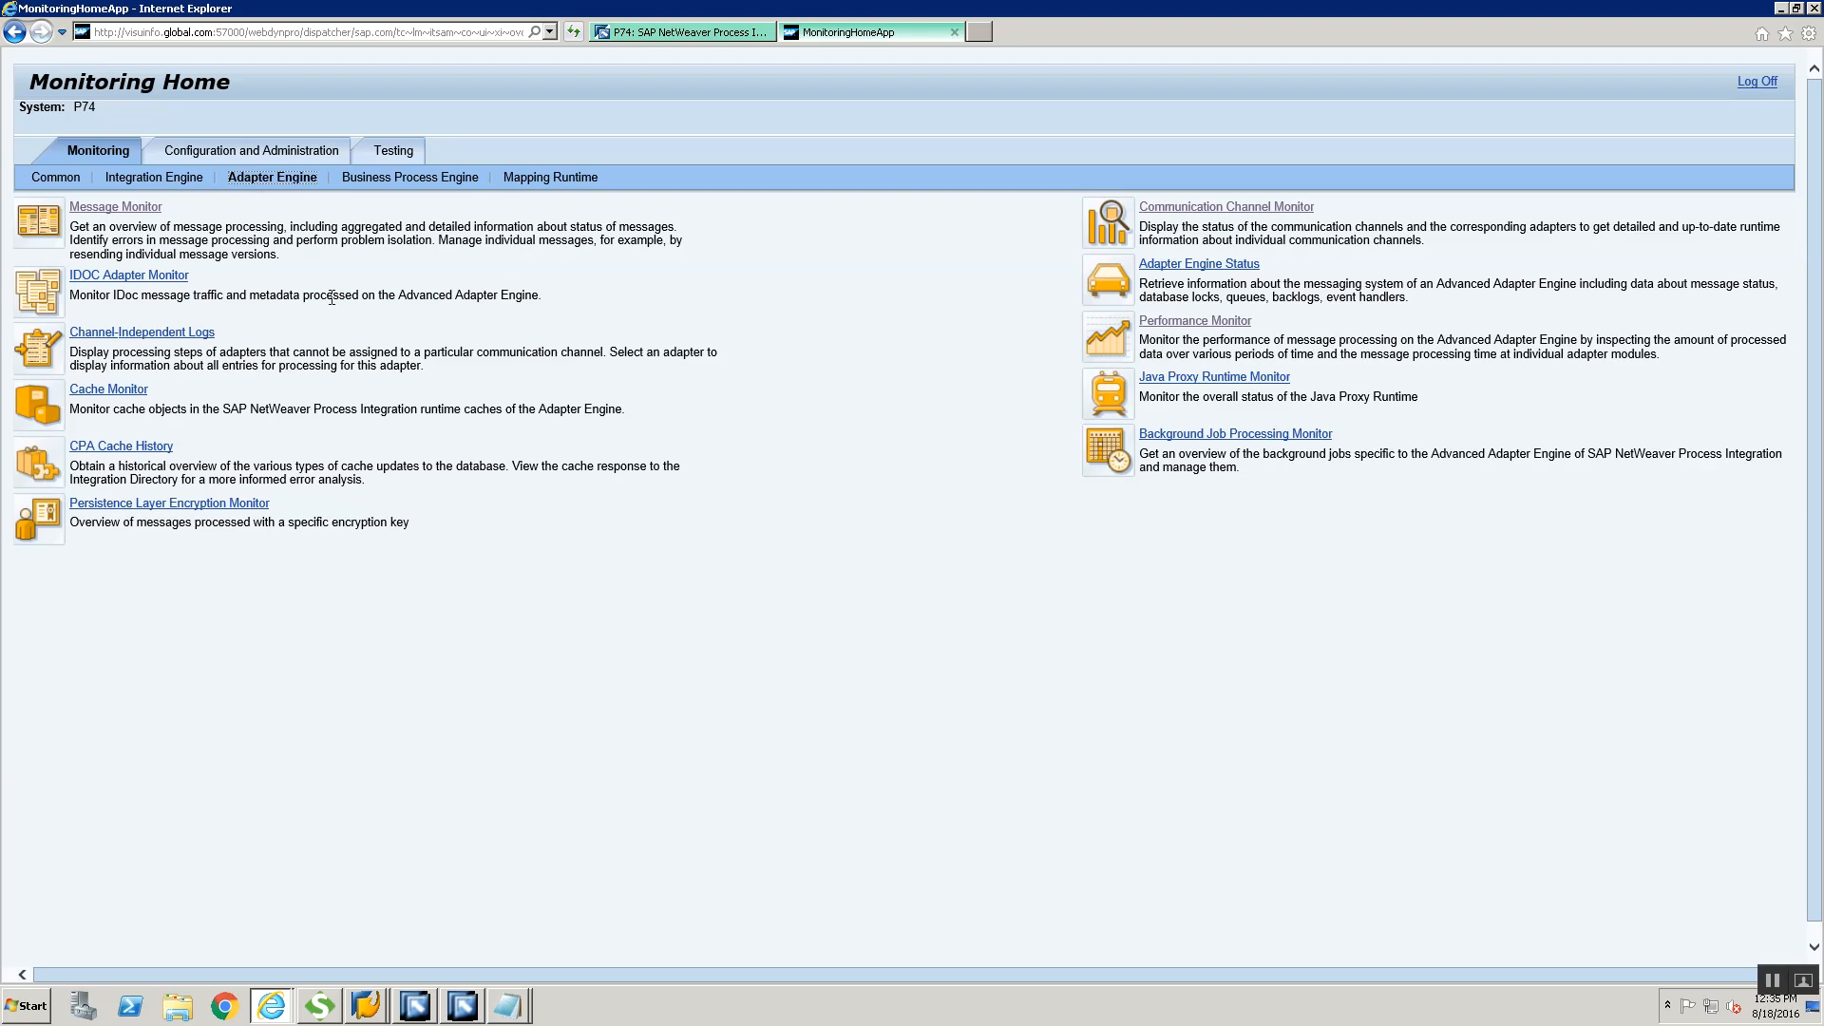
pyautogui.click(1165, 206)
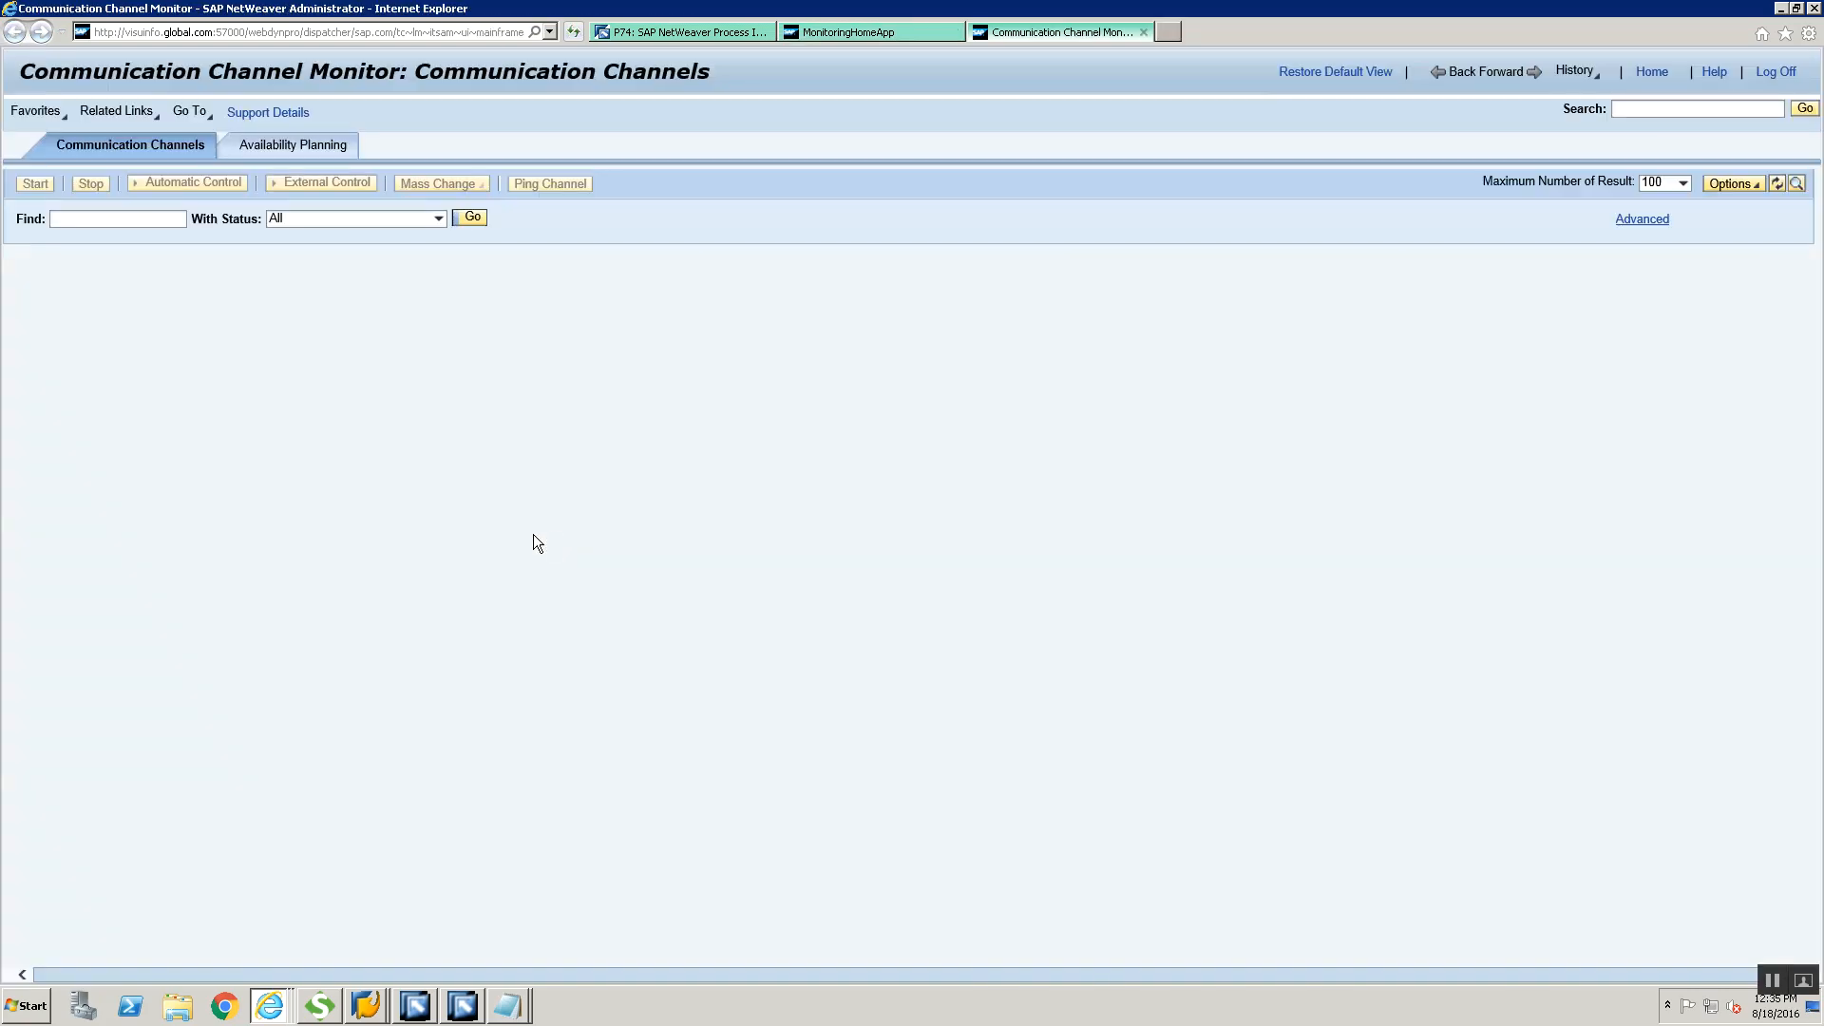
pyautogui.hotkey('ctrl', 'v')
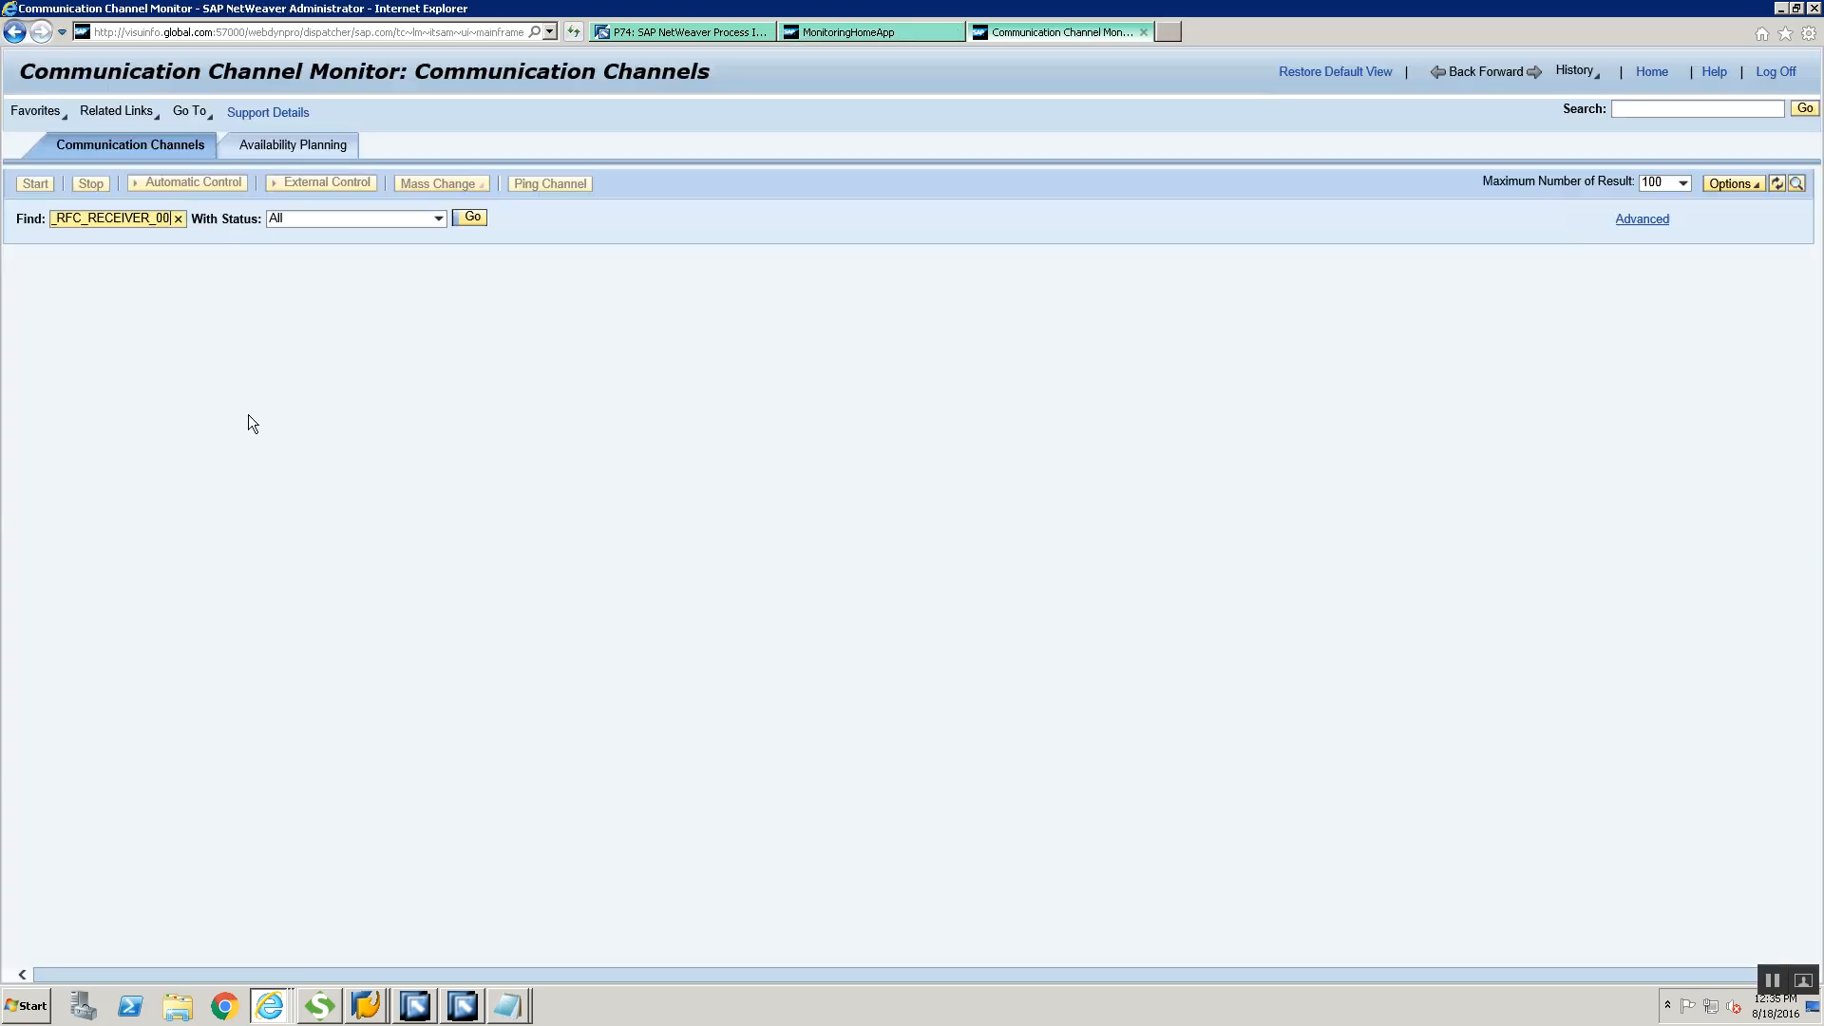
pyautogui.click(471, 216)
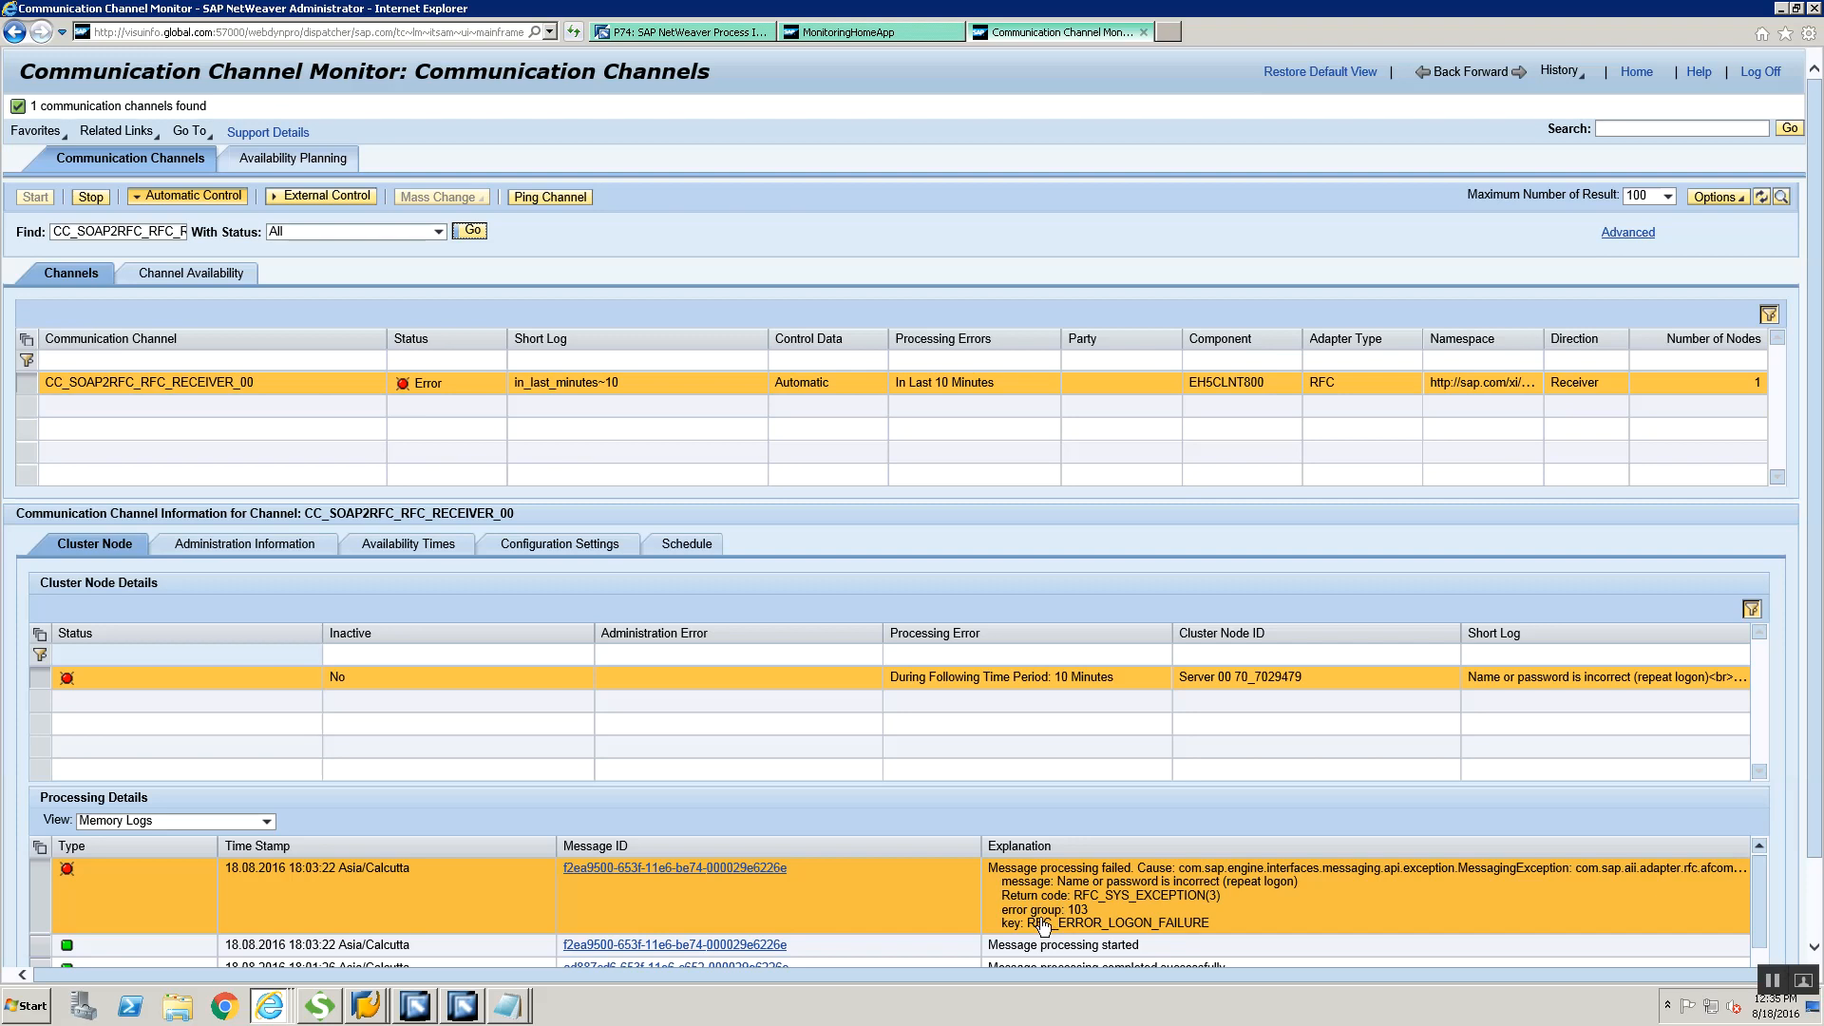
# Switch to the Configuration Integration Builder and close all open objects
pyautogui.click(414, 1006)
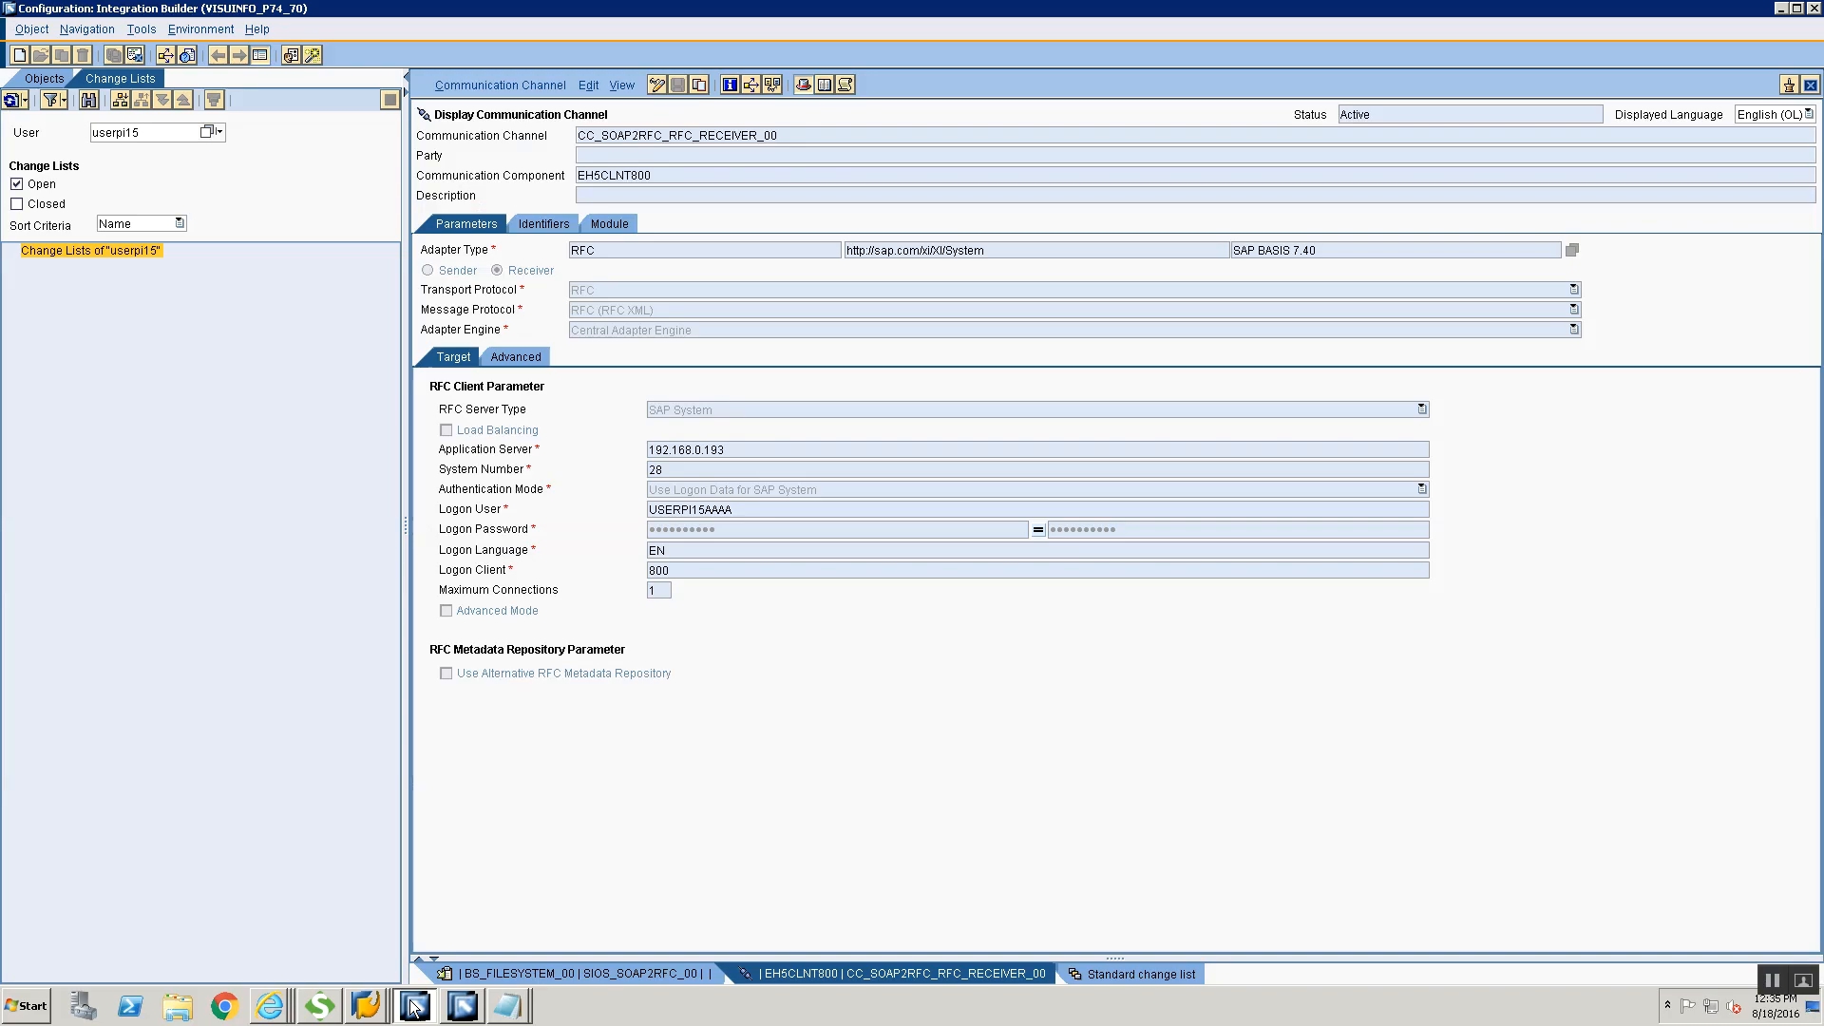
pyautogui.rightClick(953, 970)
pyautogui.click(960, 968)
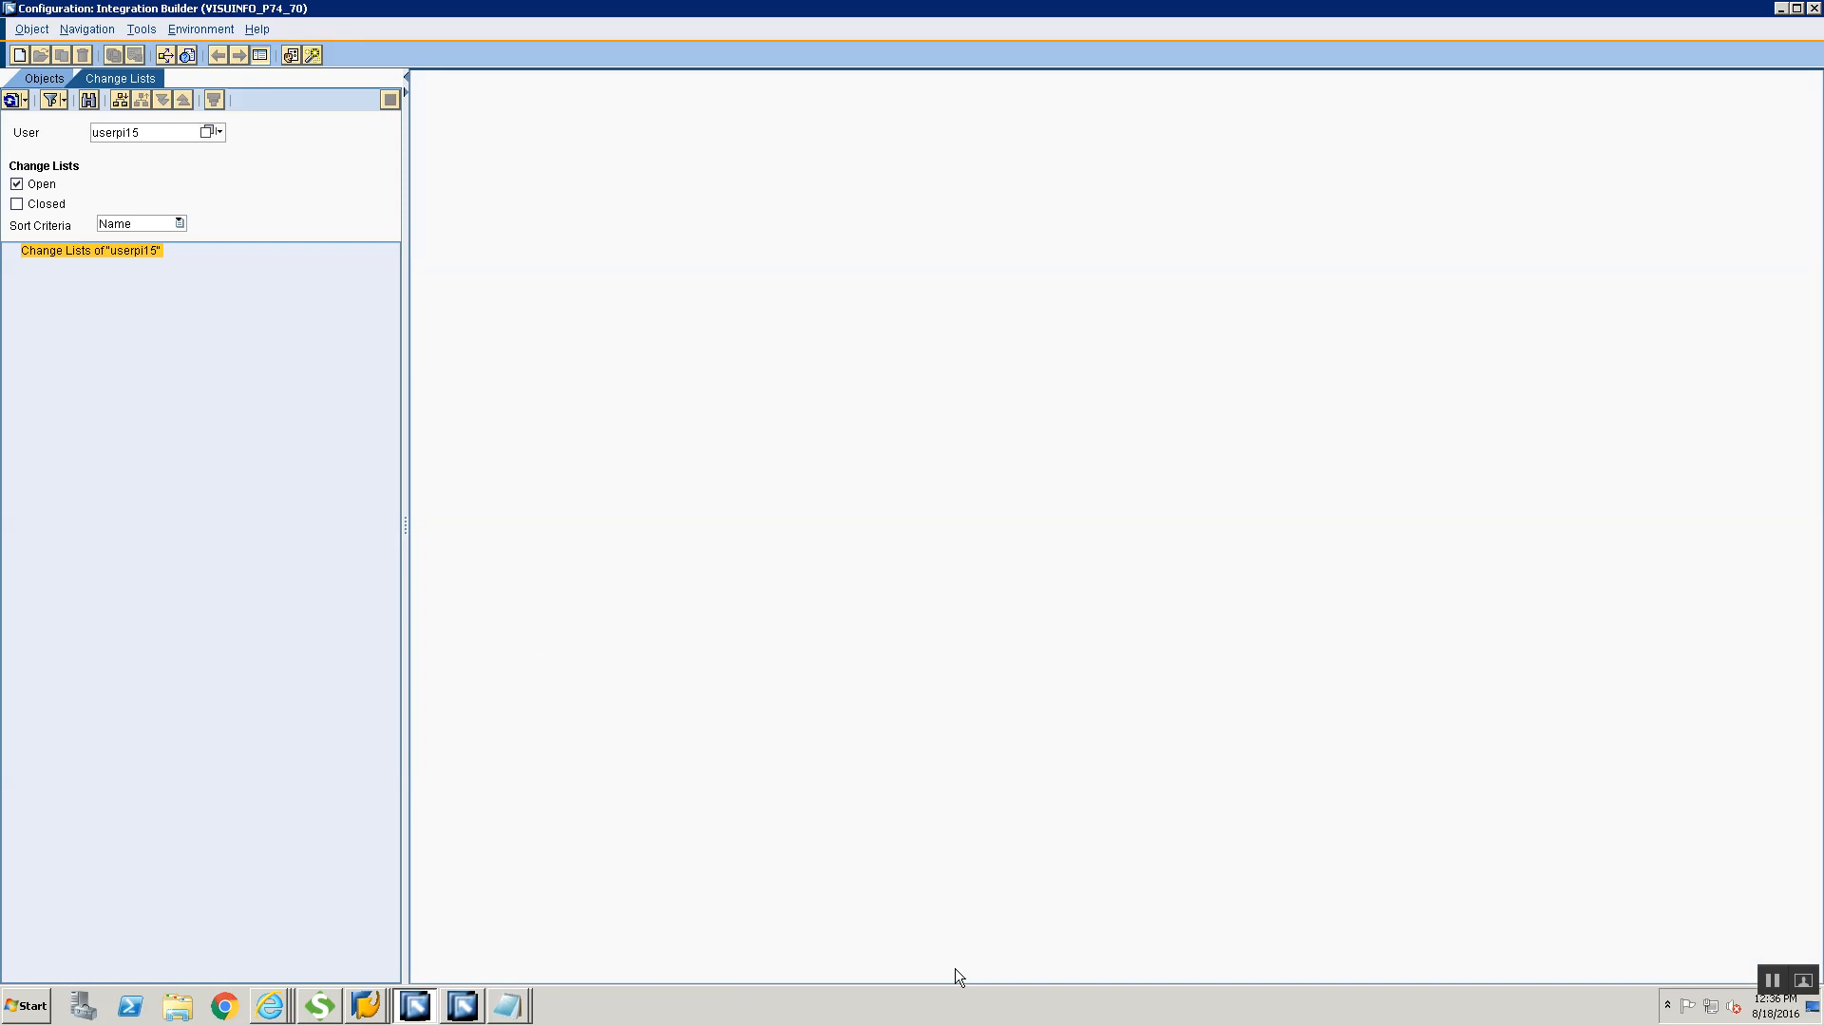
# Search the Integration Directory for the communication channel CC_SOAP2RFC_RFC_RECEIVER_00 and open it
pyautogui.click(187, 55)
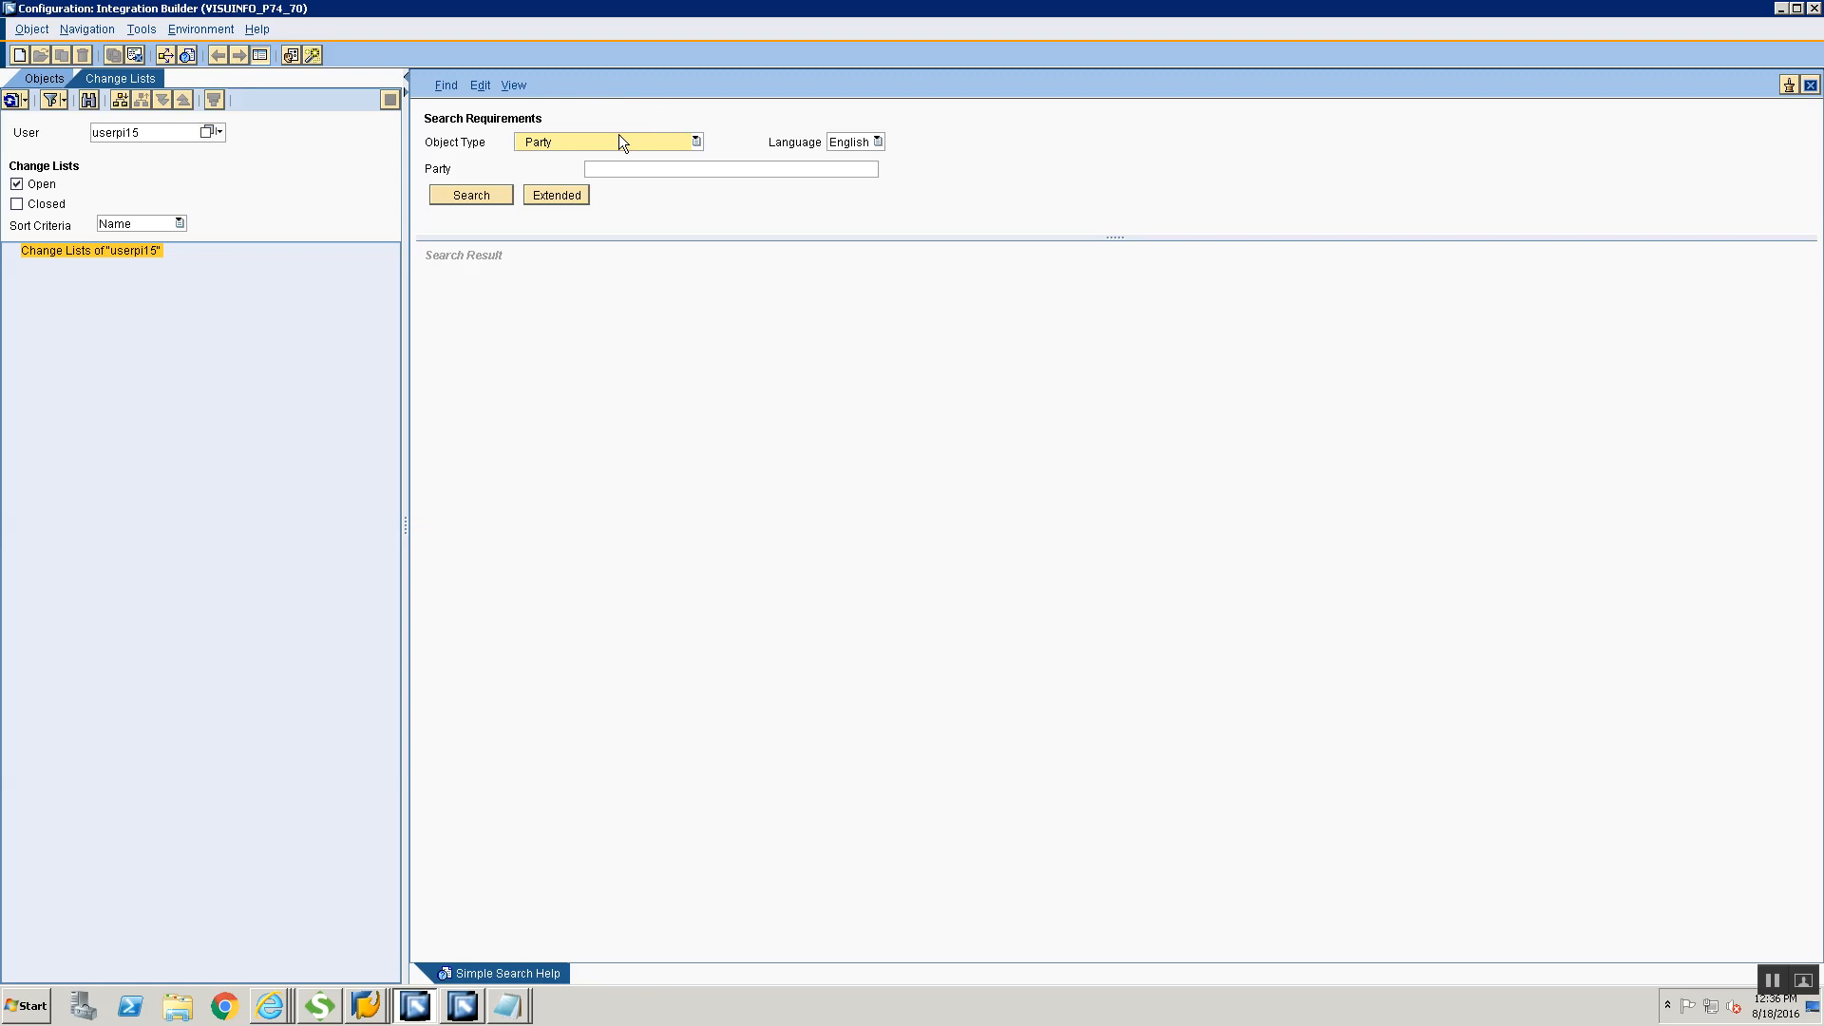
pyautogui.click(618, 141)
pyautogui.click(613, 196)
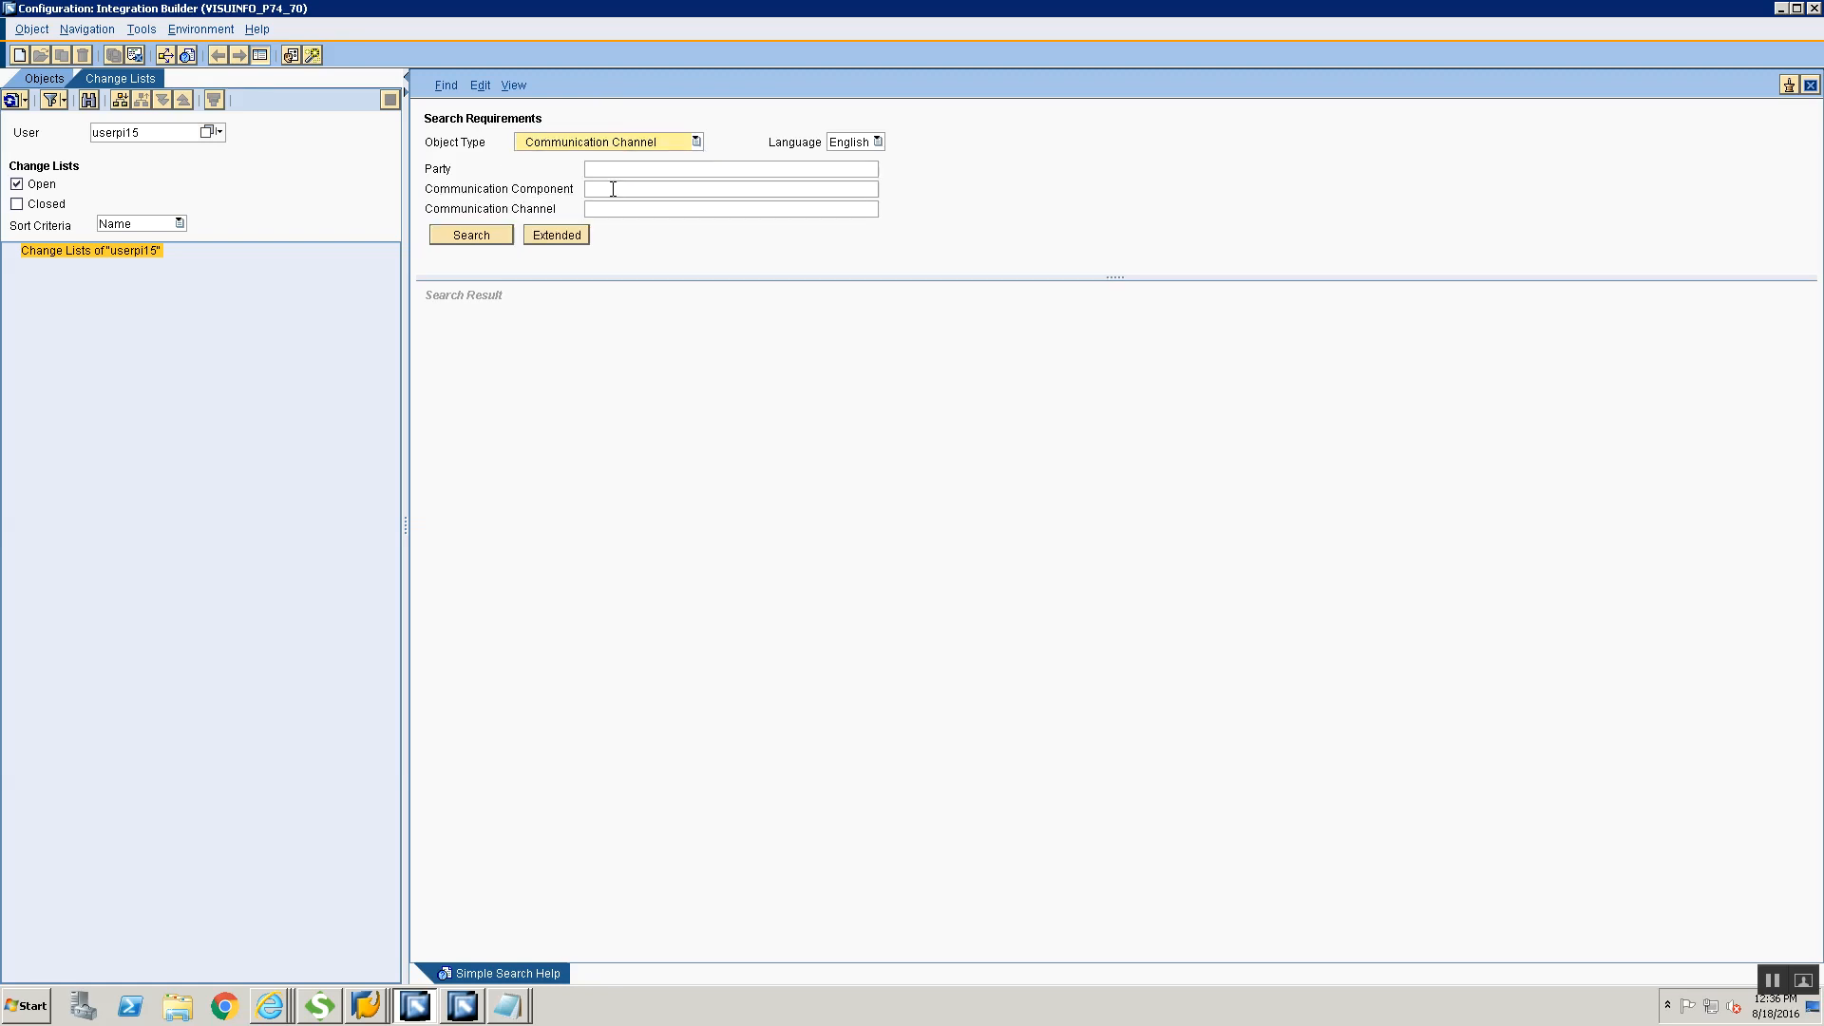
pyautogui.click(620, 204)
pyautogui.click(620, 144)
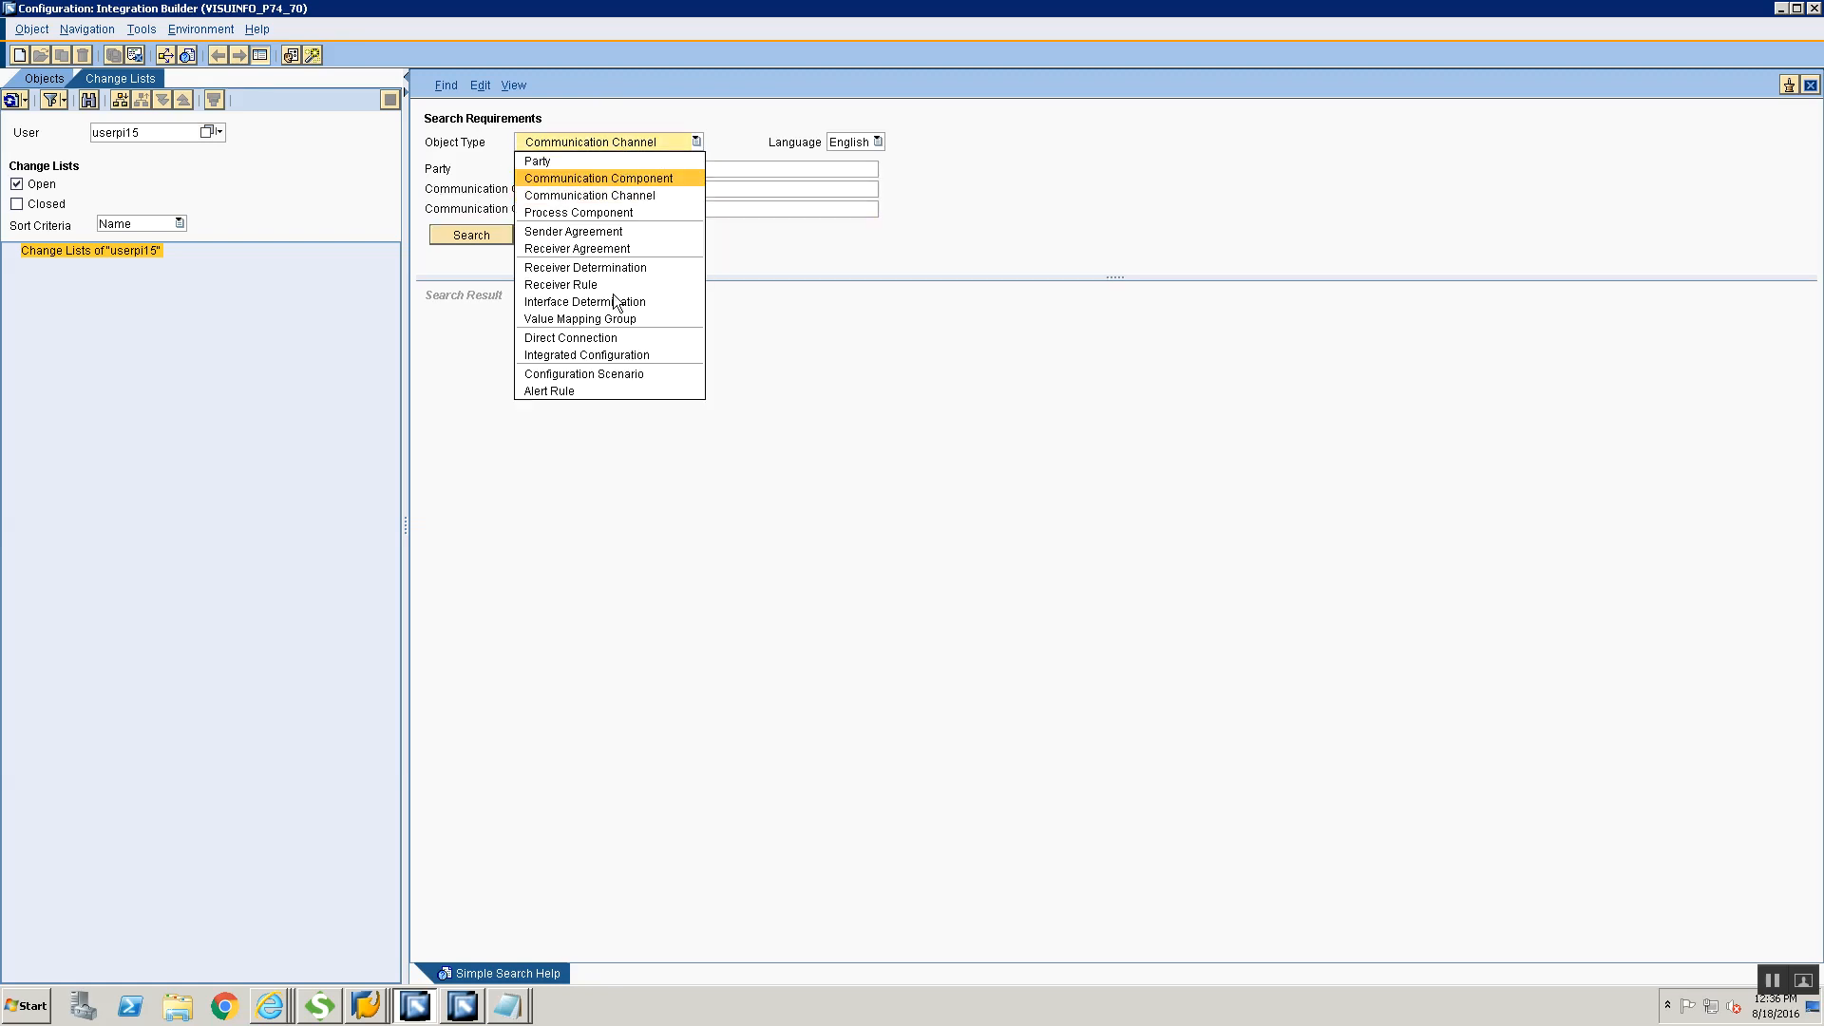
pyautogui.click(590, 195)
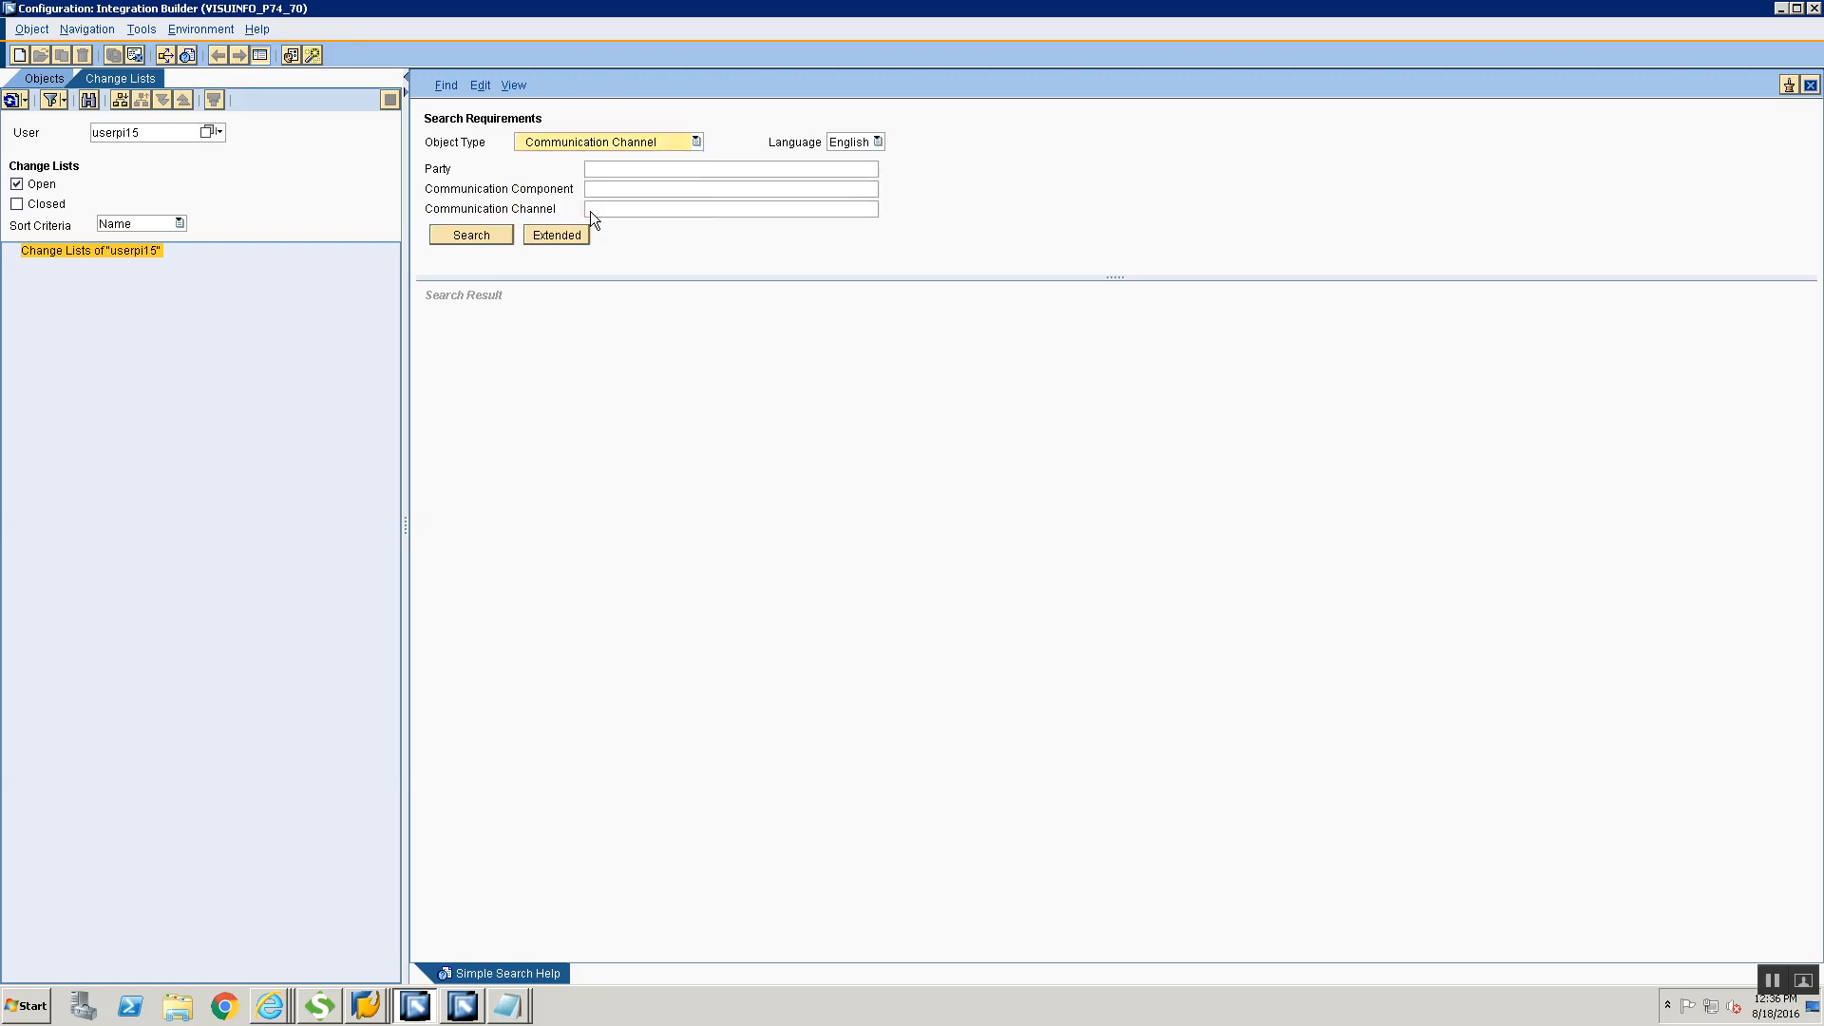
pyautogui.click(609, 210)
pyautogui.hotkey('ctrl', 'v')
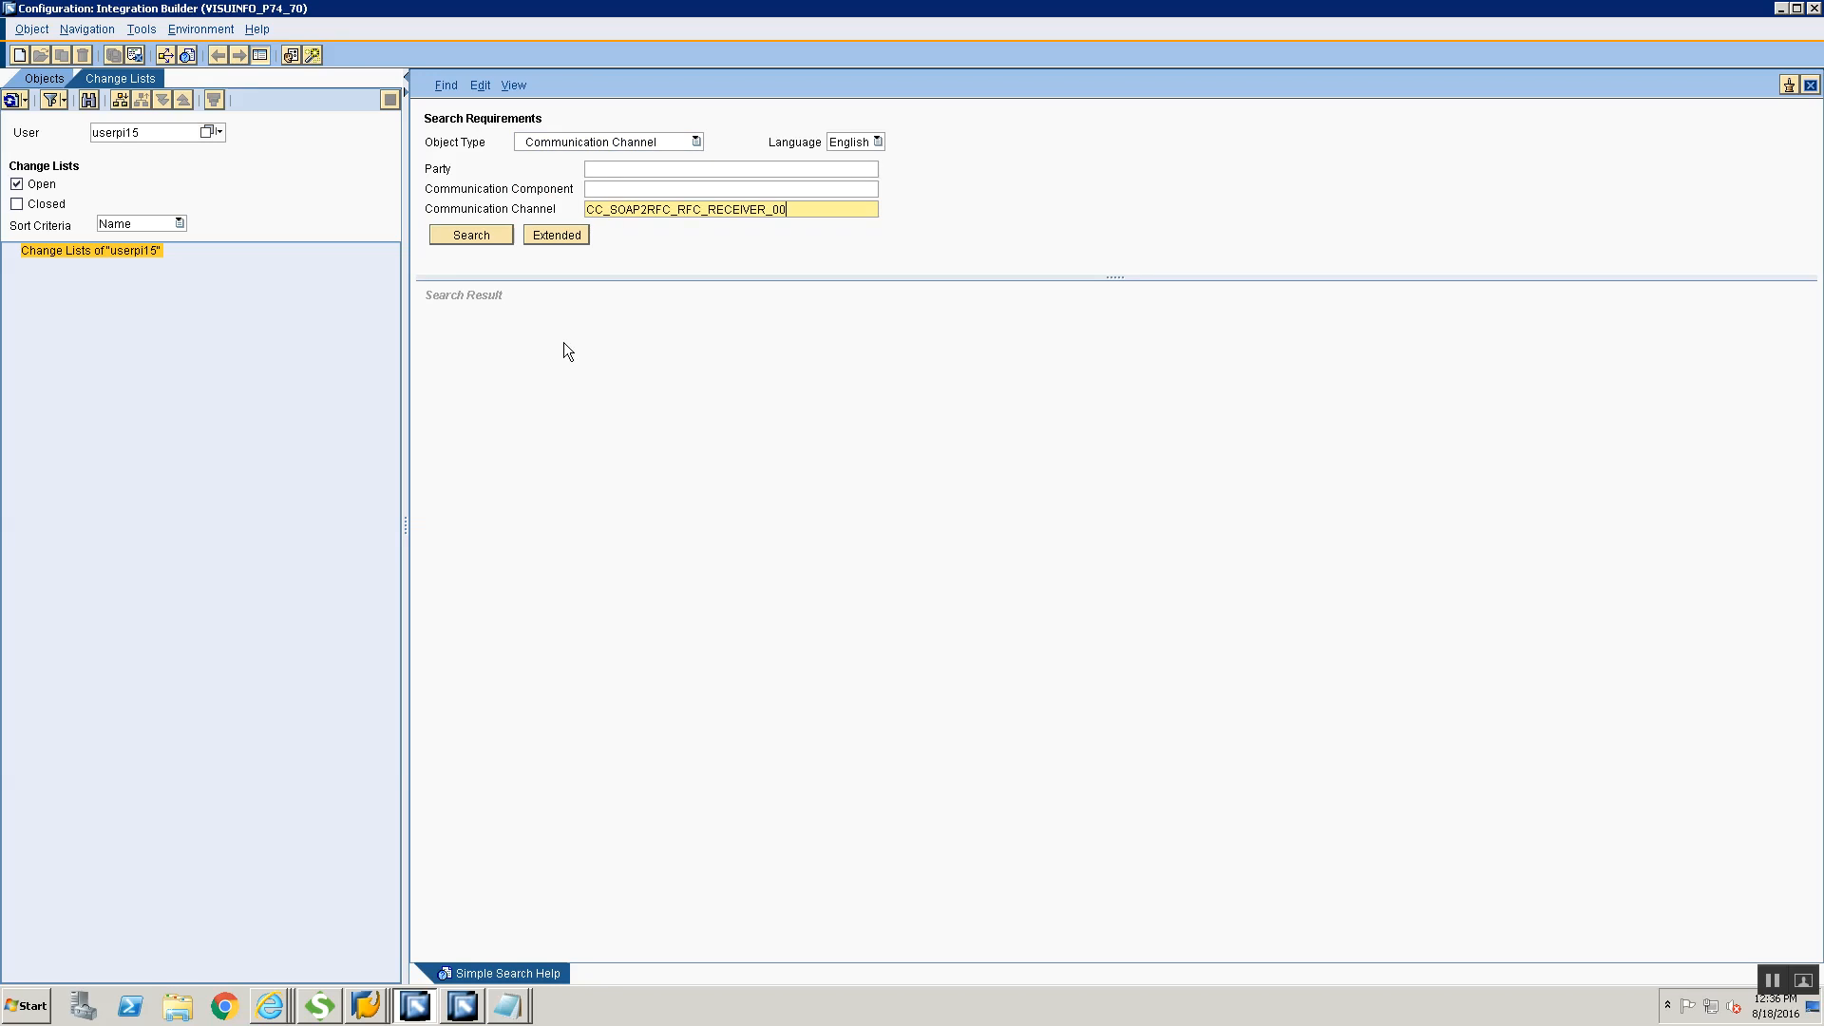
pyautogui.click(474, 236)
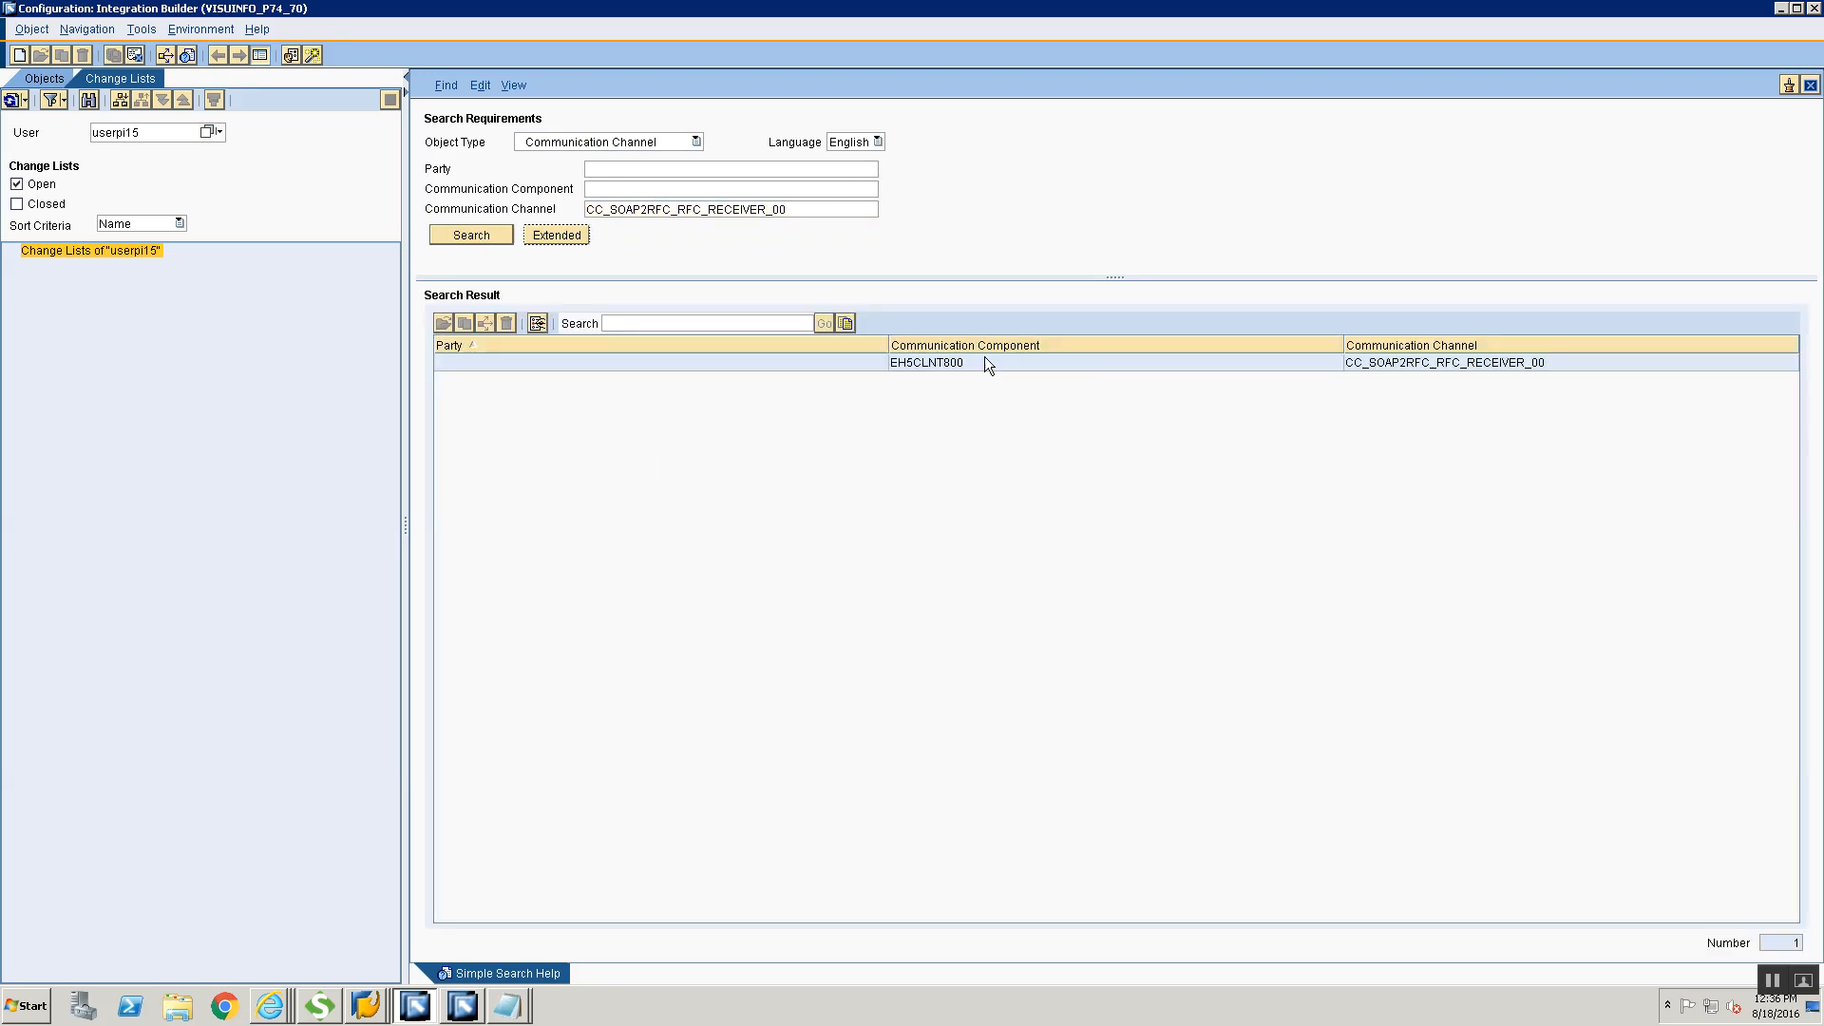
pyautogui.doubleClick(985, 362)
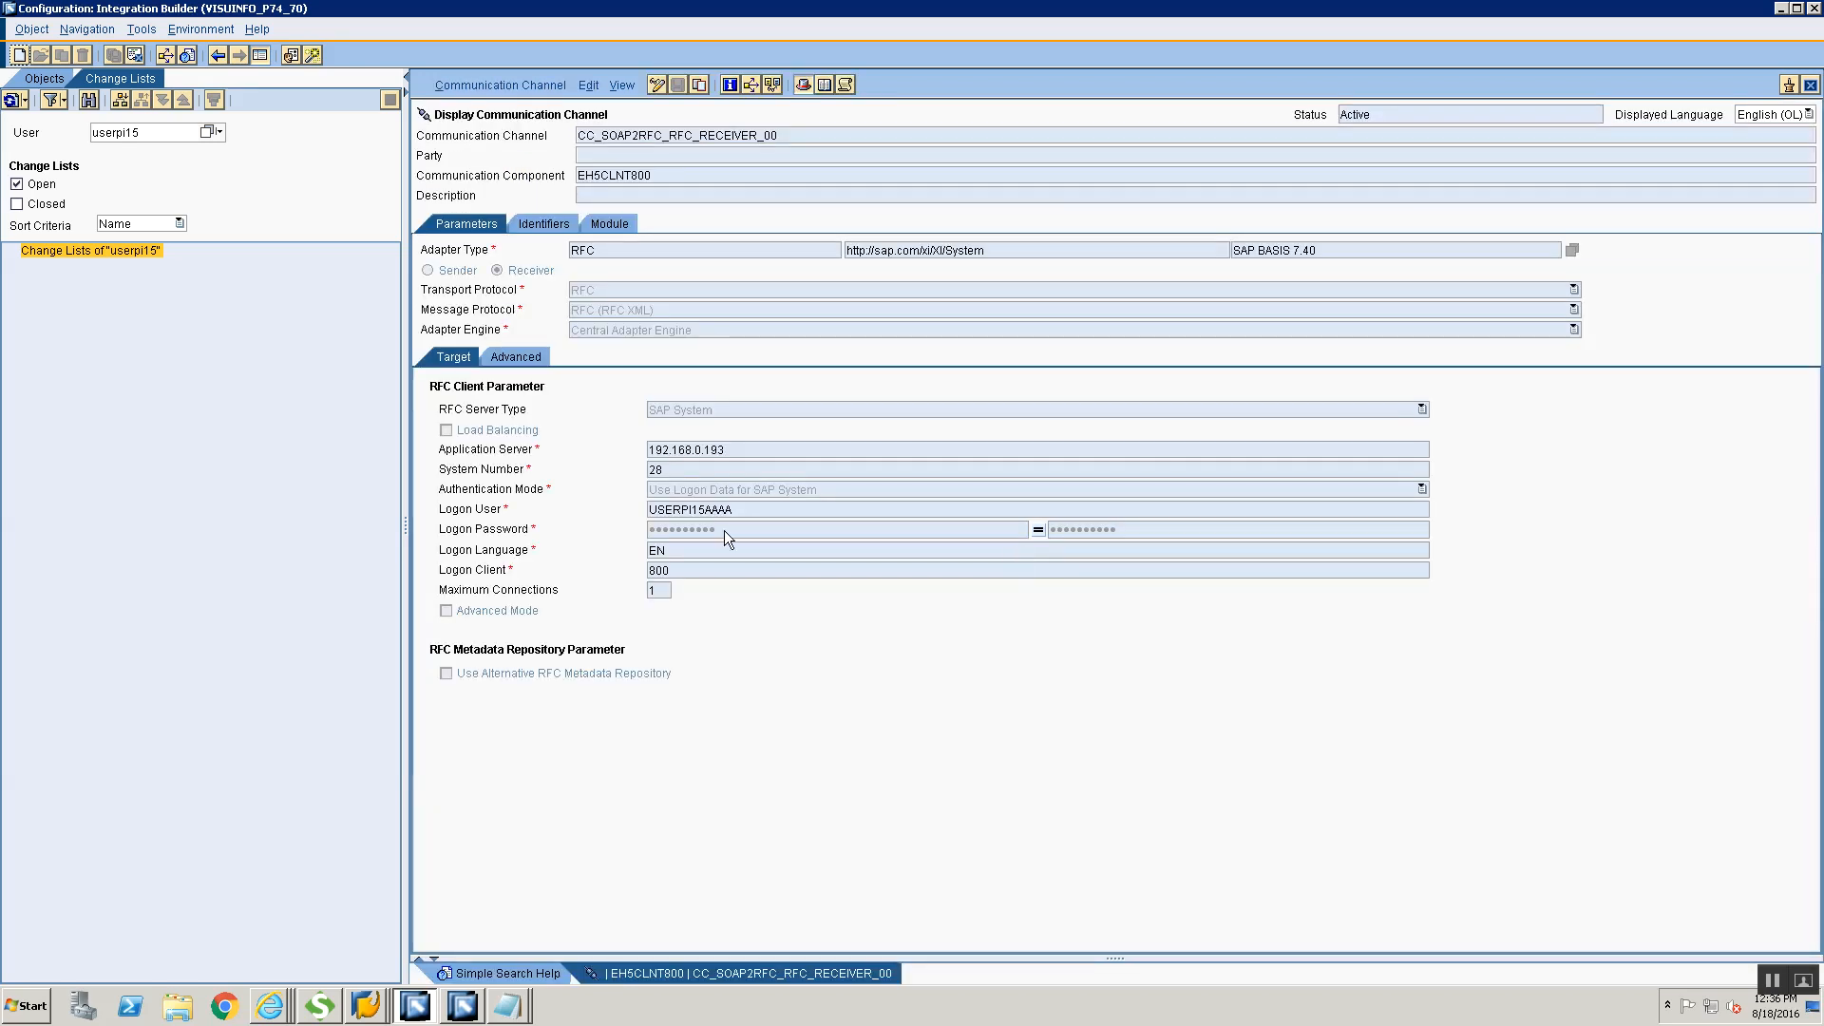
# Put the receiver channel into edit mode, remove the trailing AAAA from its Logon User and save the channel
pyautogui.click(656, 85)
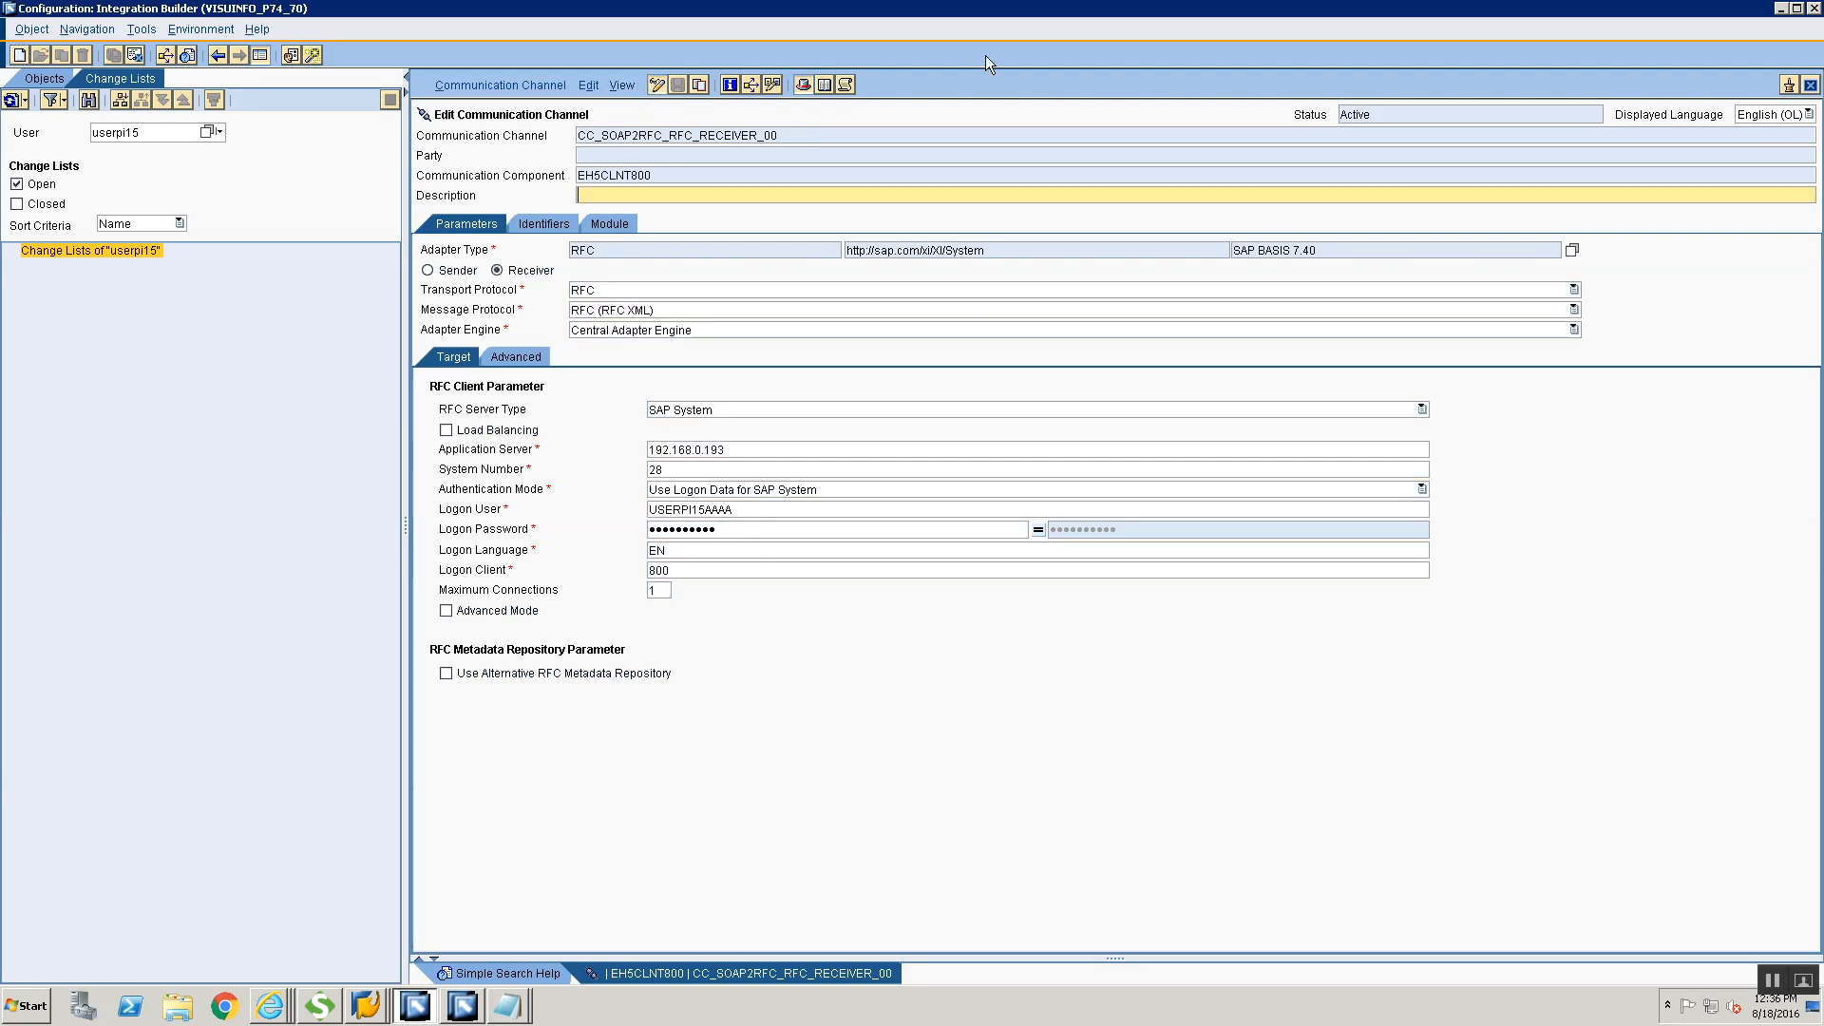
pyautogui.click(820, 509)
pyautogui.press('BackSpace')
pyautogui.press('BackSpace')
pyautogui.press('BackSpace')
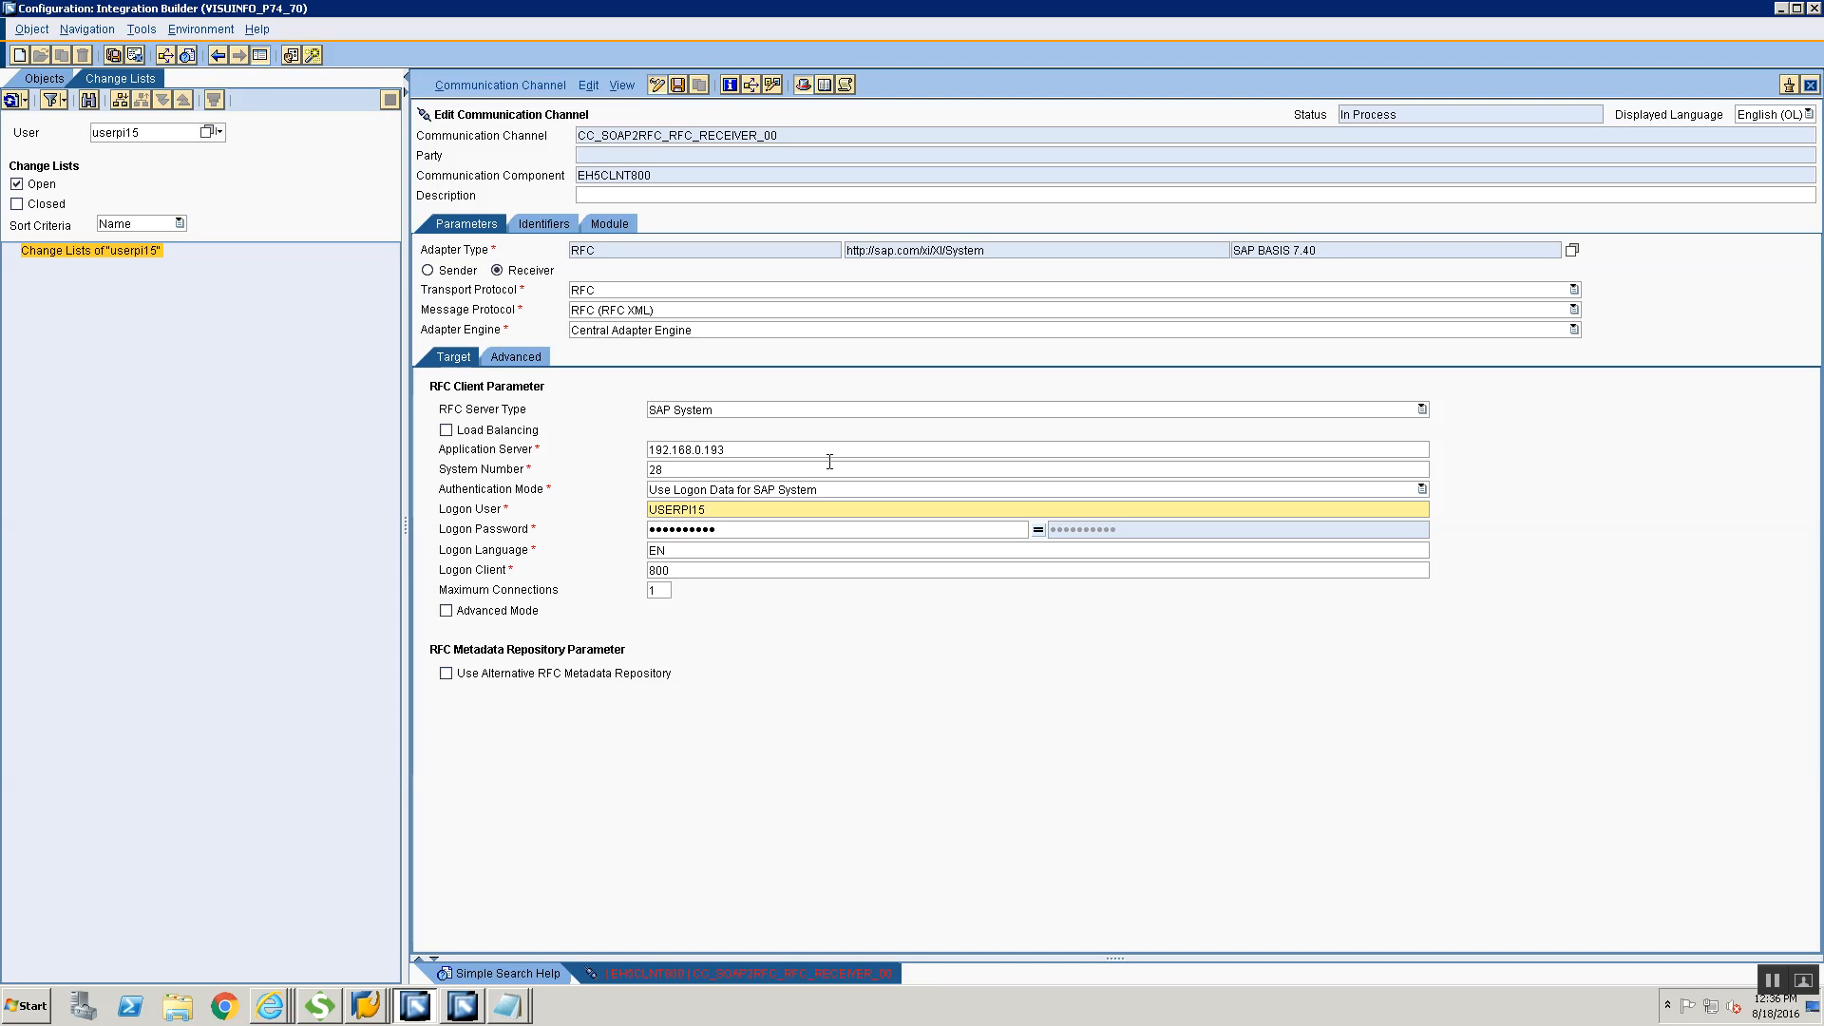
pyautogui.hotkey('ctrl', 's')
# Activate the Standard change list containing the communication channel CC_SOAP2RFC_RFC_RECEIVER_00
pyautogui.click(508, 84)
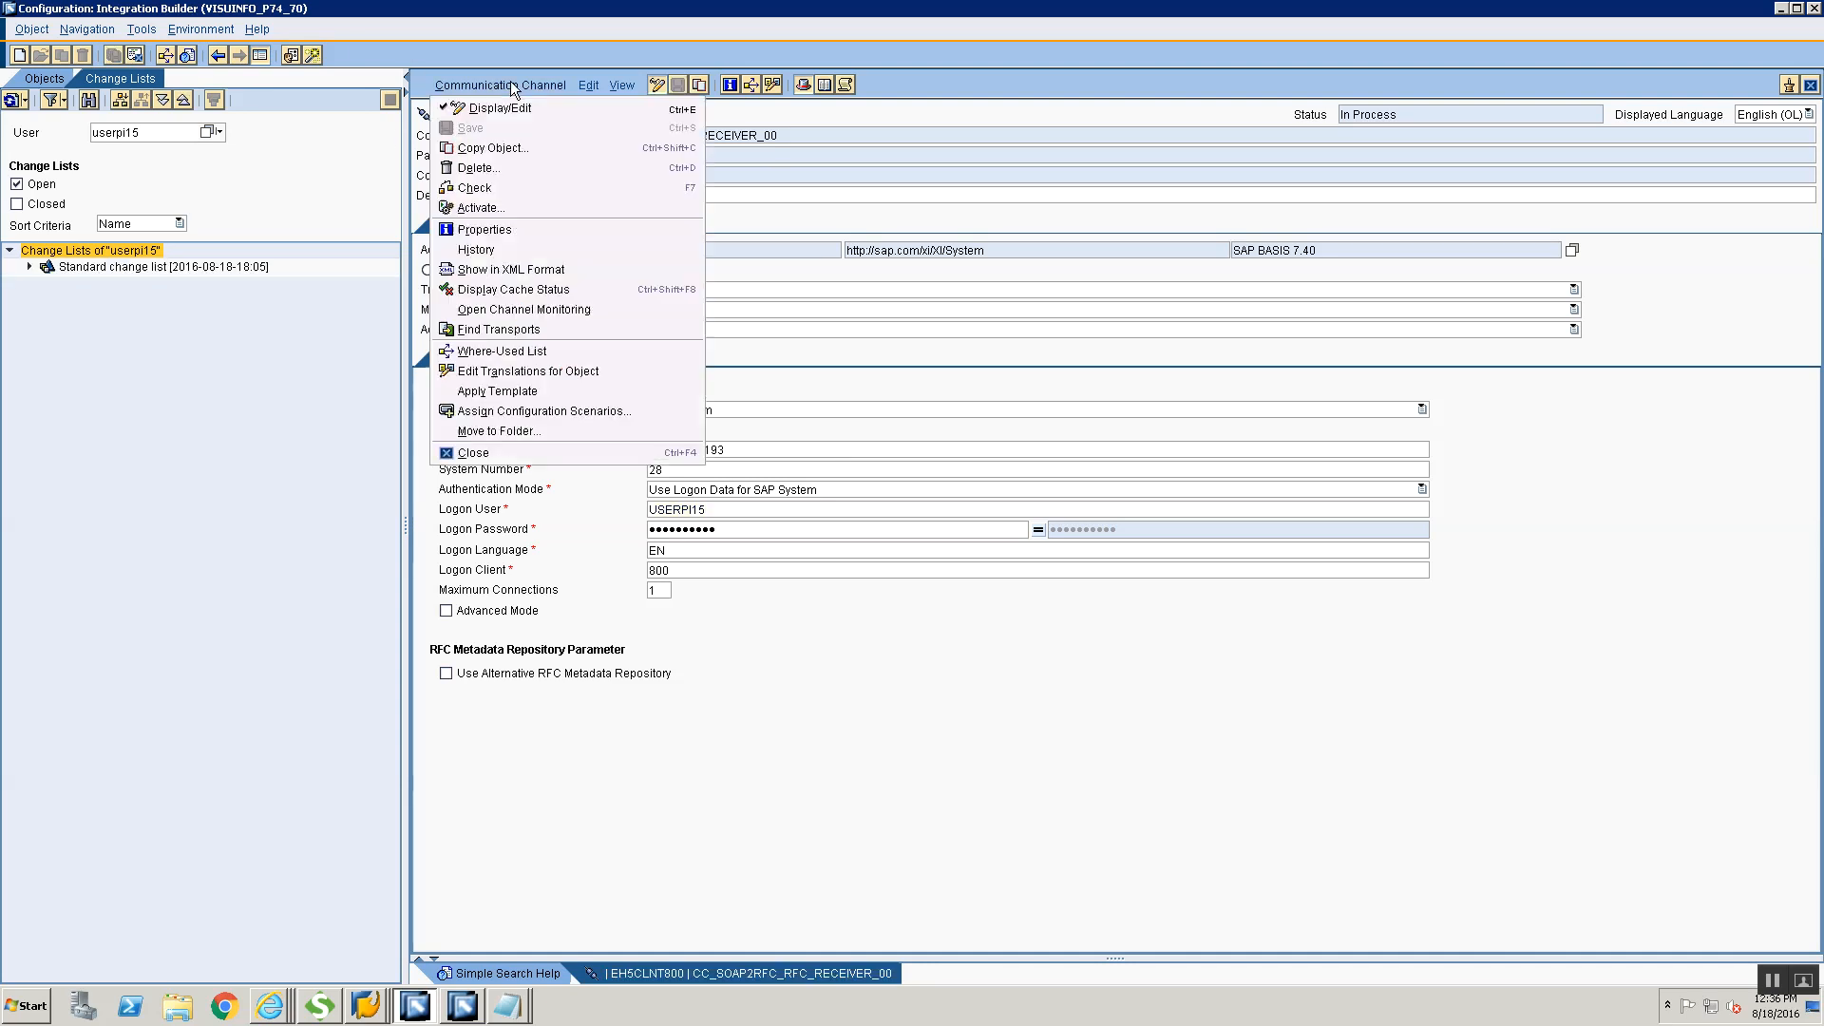
pyautogui.click(525, 209)
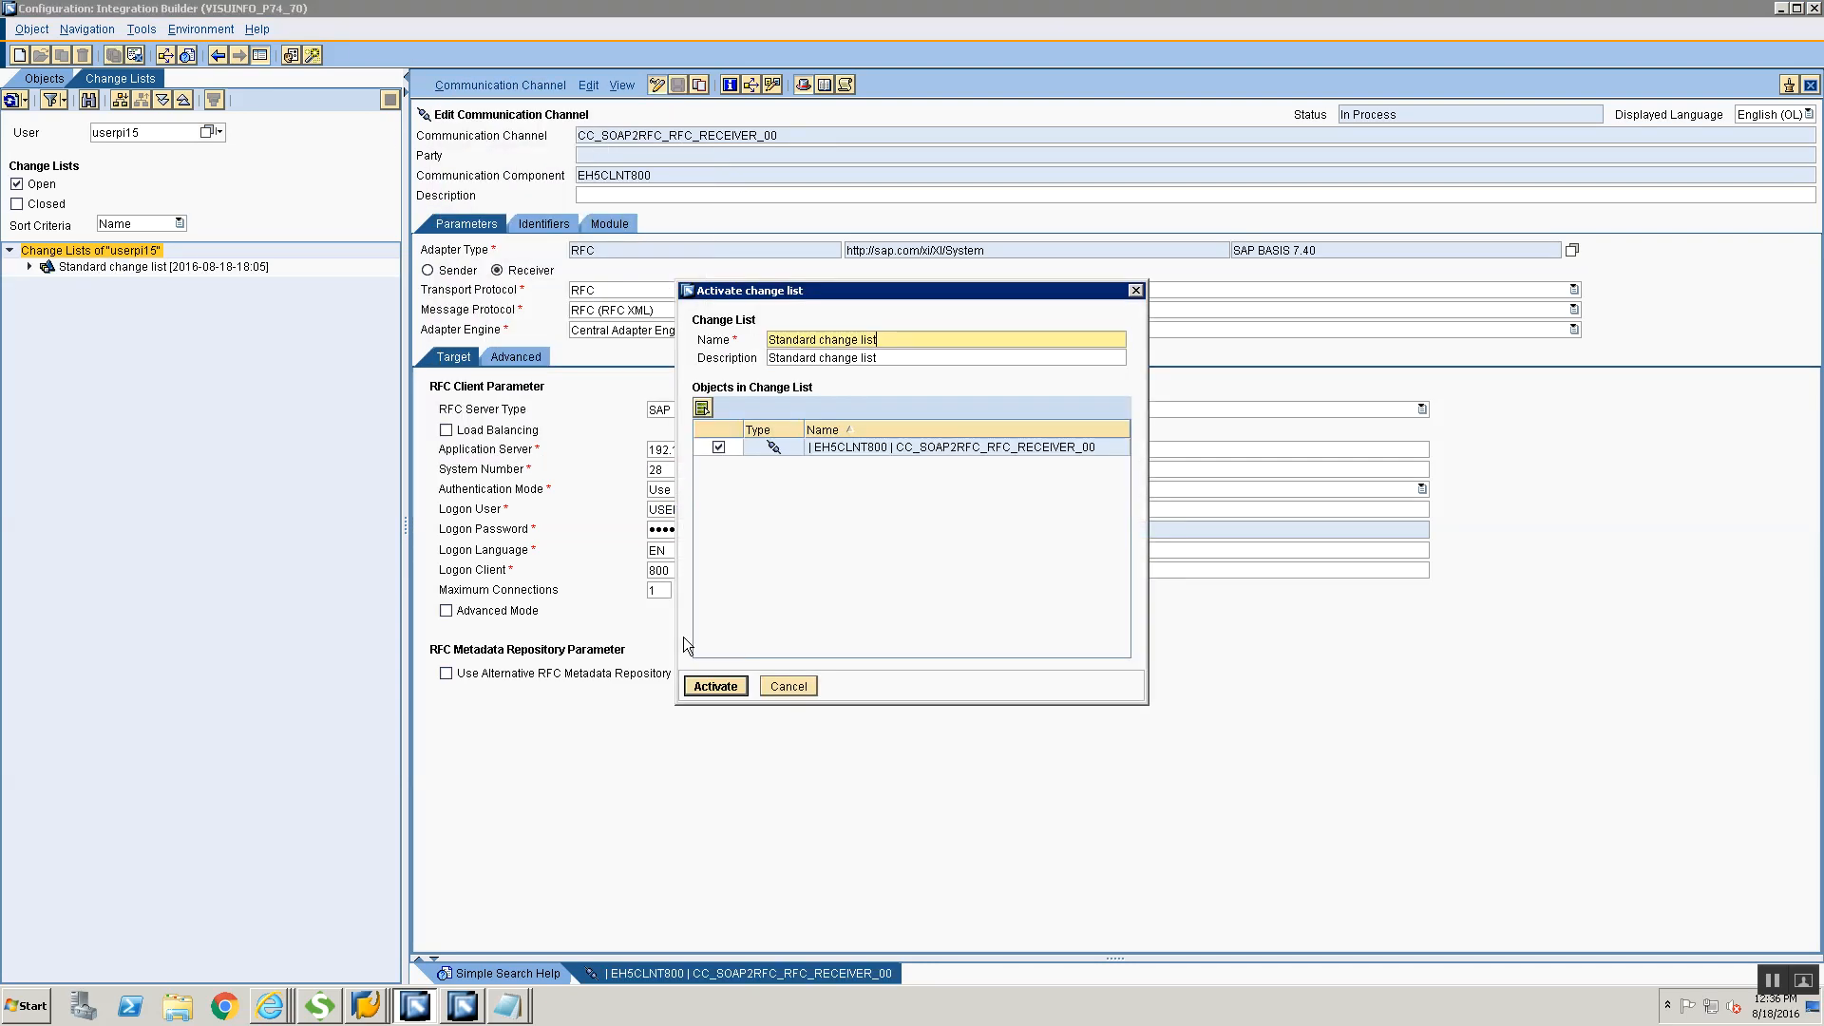
pyautogui.click(705, 676)
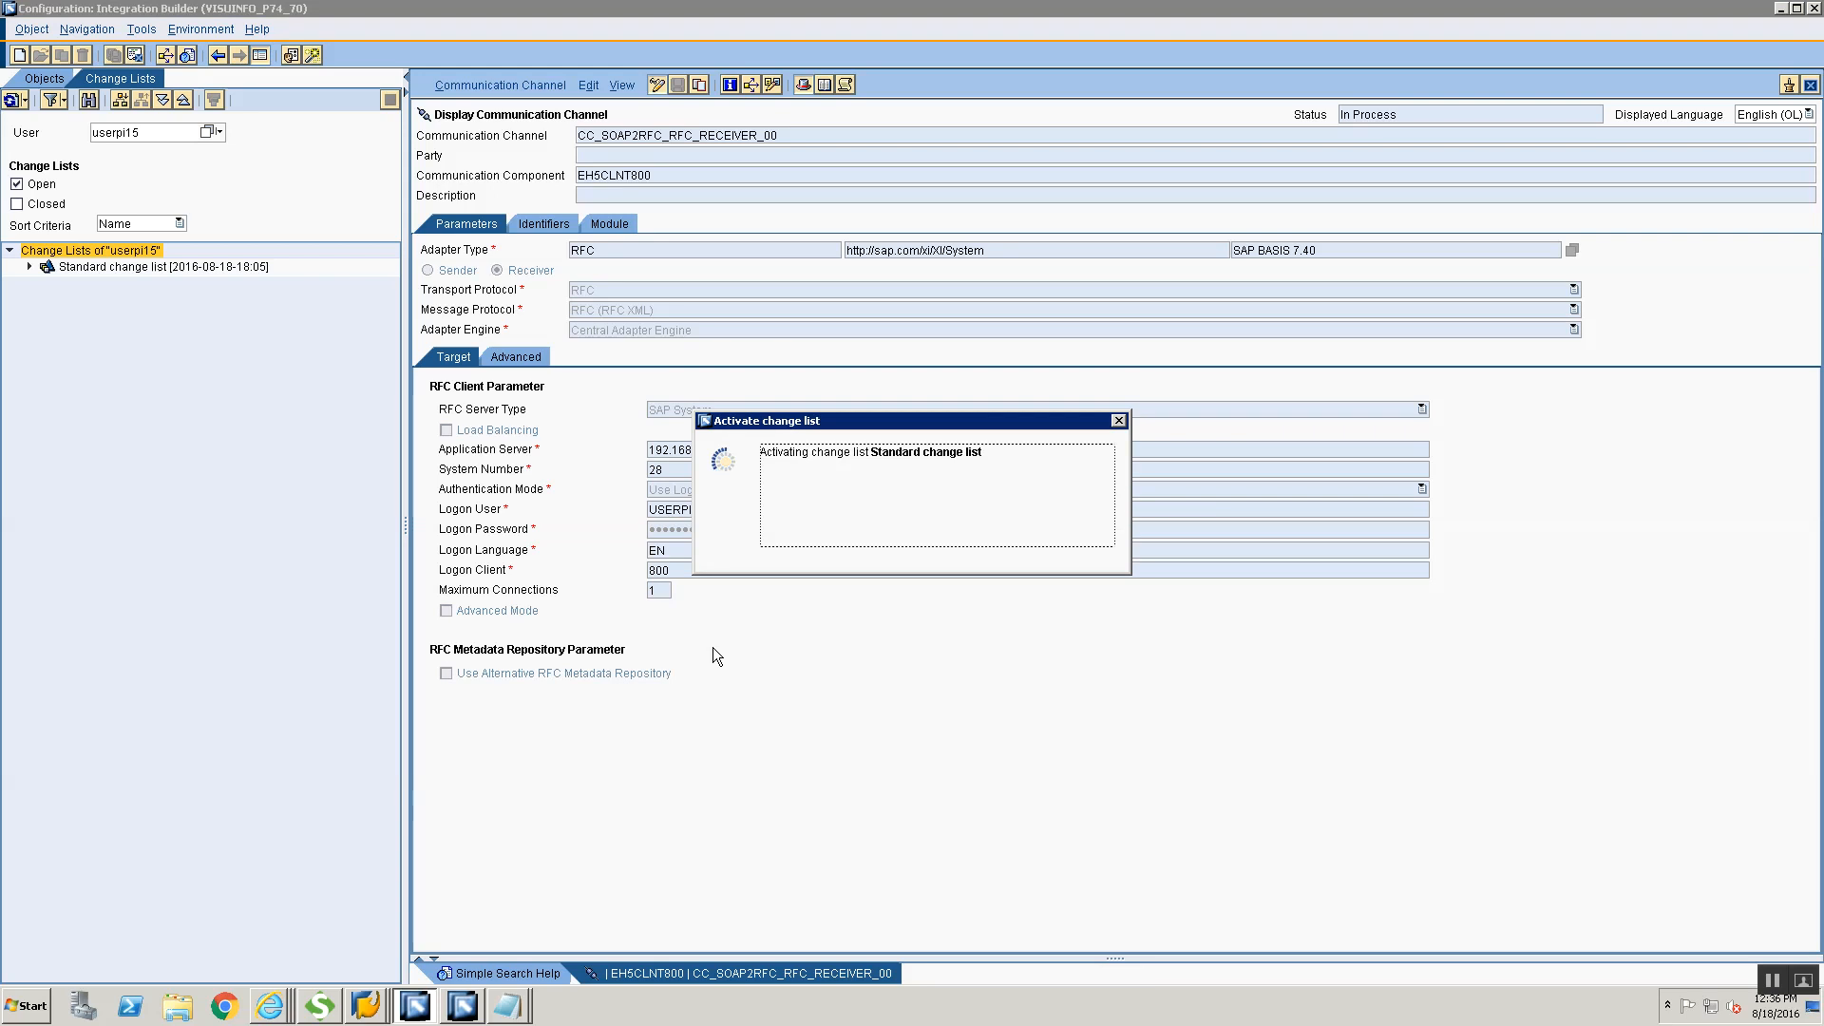
pyautogui.click(765, 564)
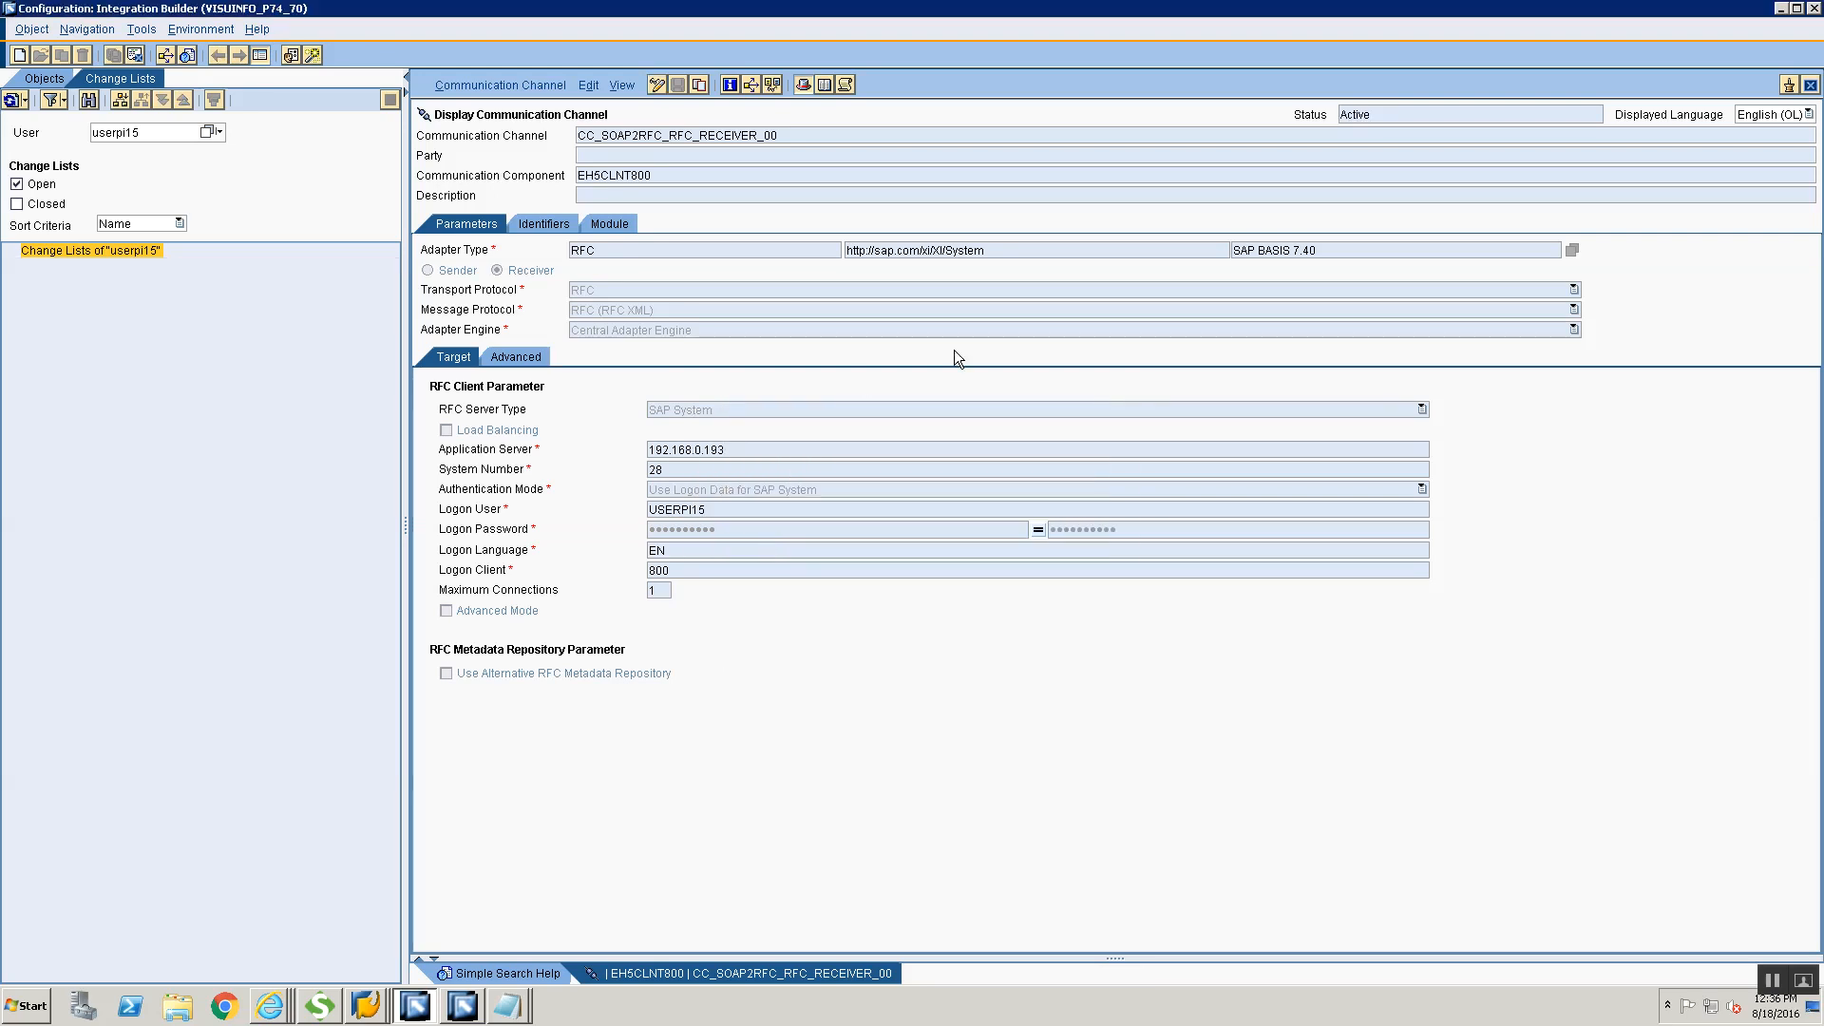
# Switch to SoapUI, submit Request 1 again to the endpoint and look through the BAPI_USER_GET_DETAIL response
pyautogui.hotkey('alt', 'Tab')
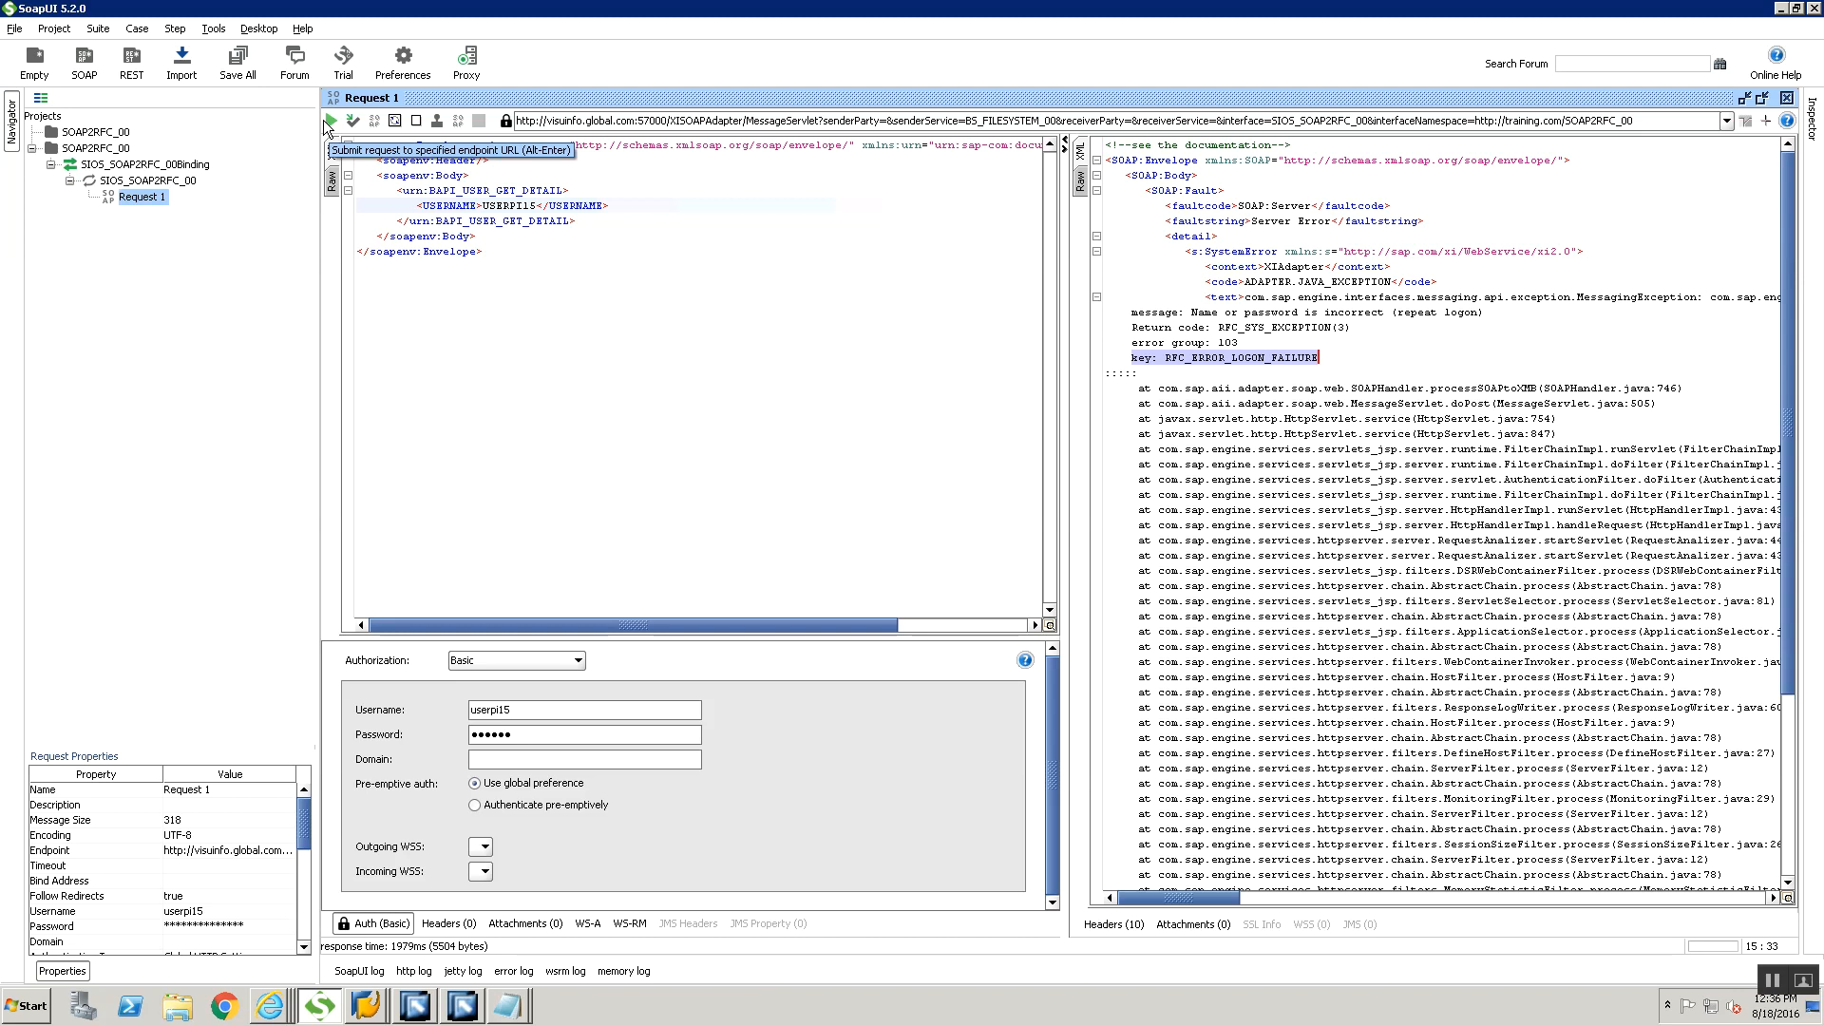
pyautogui.click(328, 122)
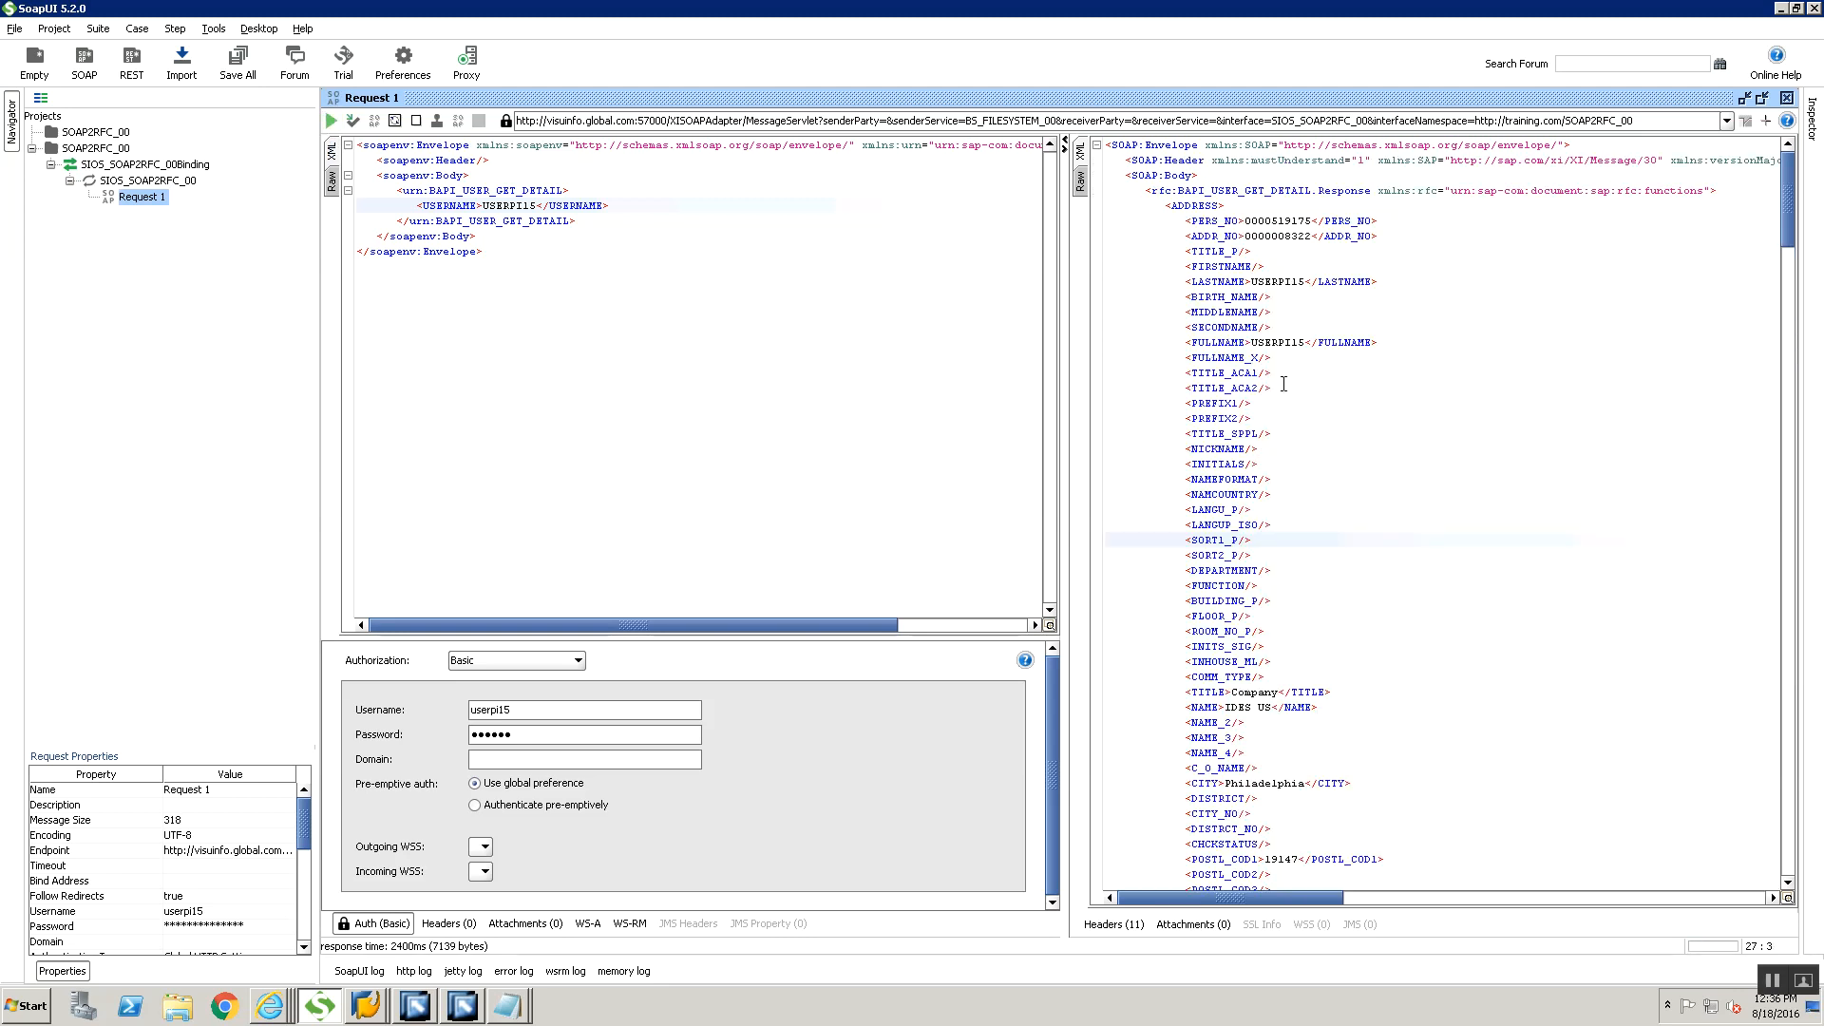
pyautogui.scroll(-5, 1288, 359)
pyautogui.scroll(5, 1289, 359)
# Switch to Internet Explorer, repeat the channel search in the Communication Channel Monitor and examine the channel's processing details
pyautogui.hotkey('alt', 'Tab')
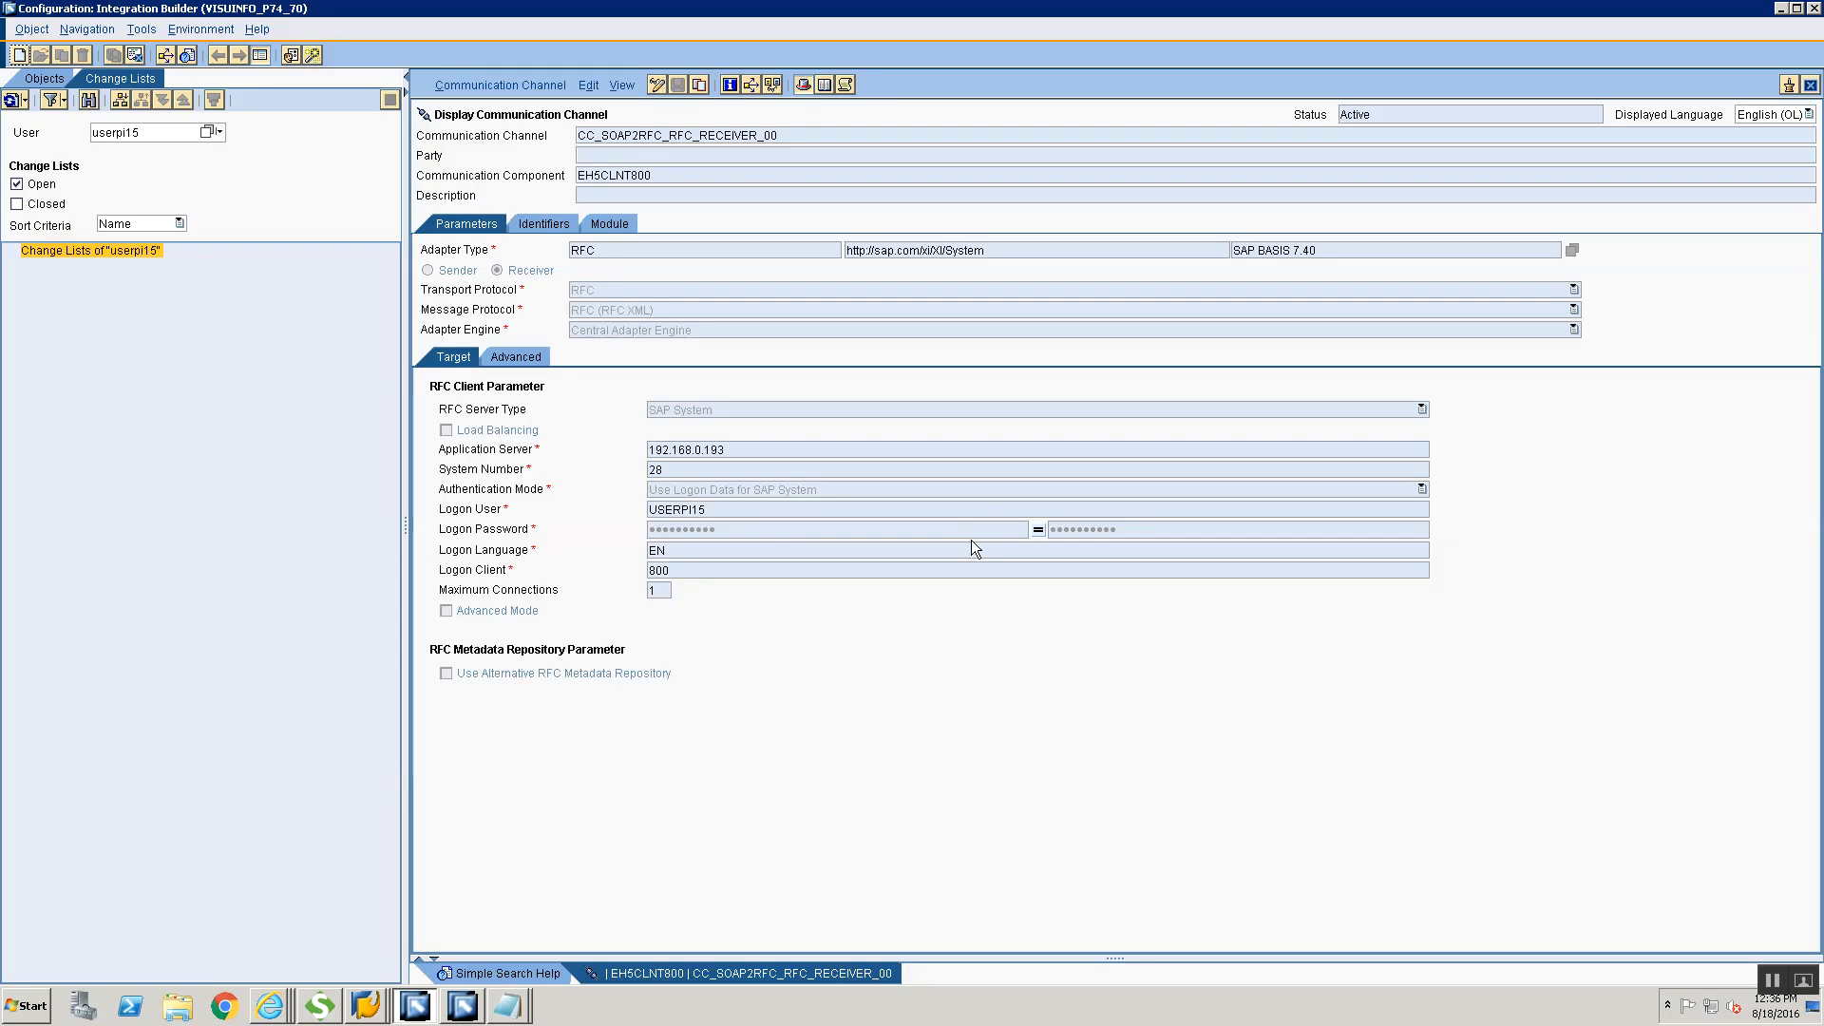
pyautogui.hotkey('alt', 'Tab')
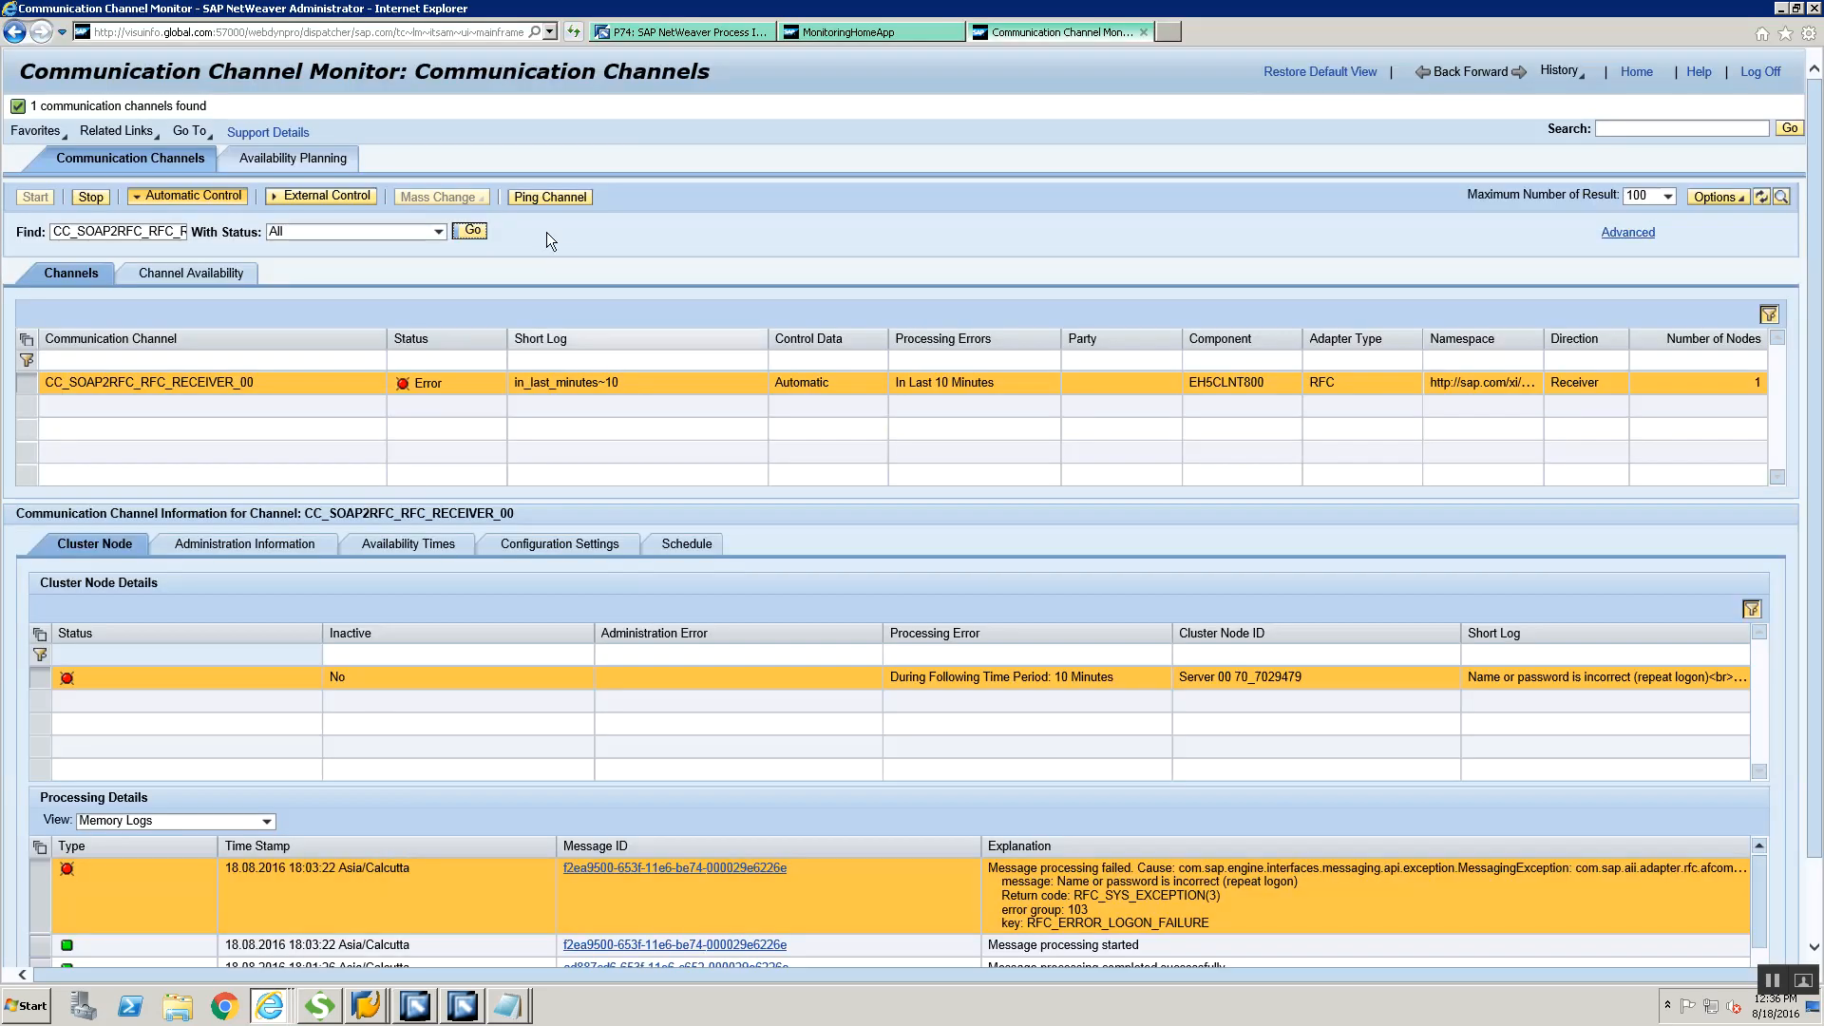
pyautogui.click(471, 232)
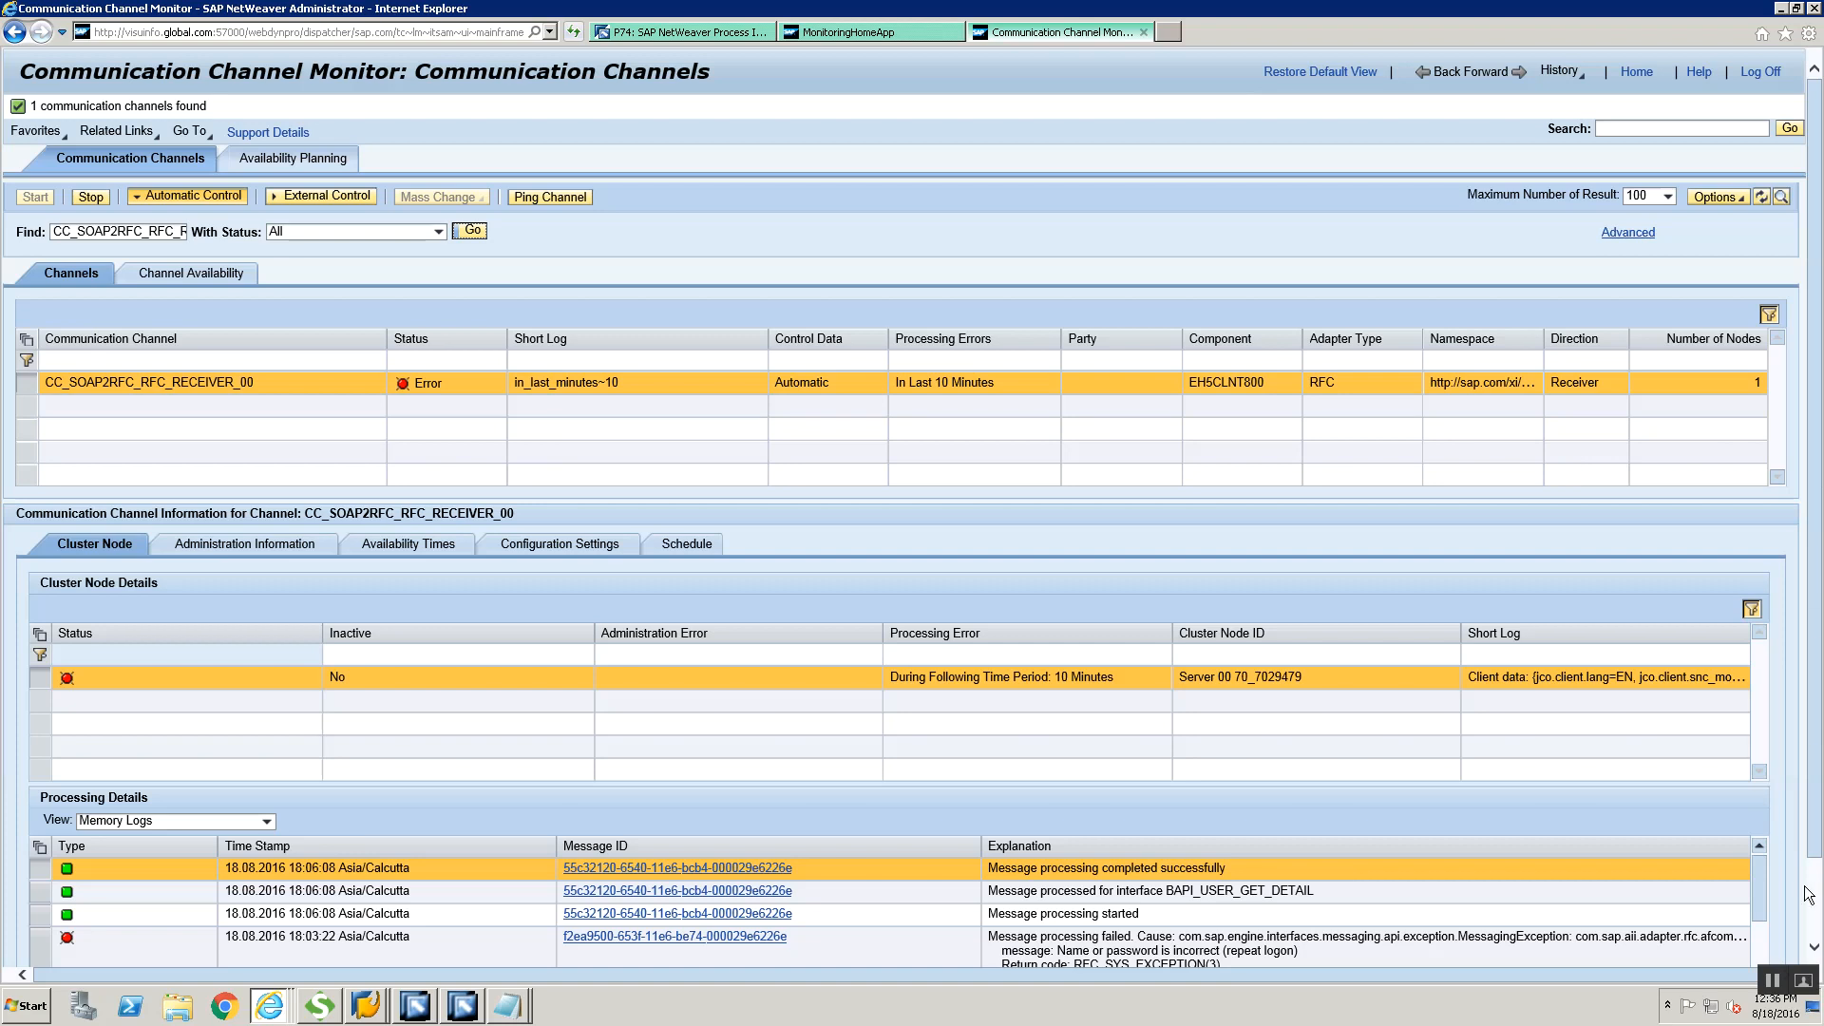
pyautogui.scroll(-2, 1812, 893)
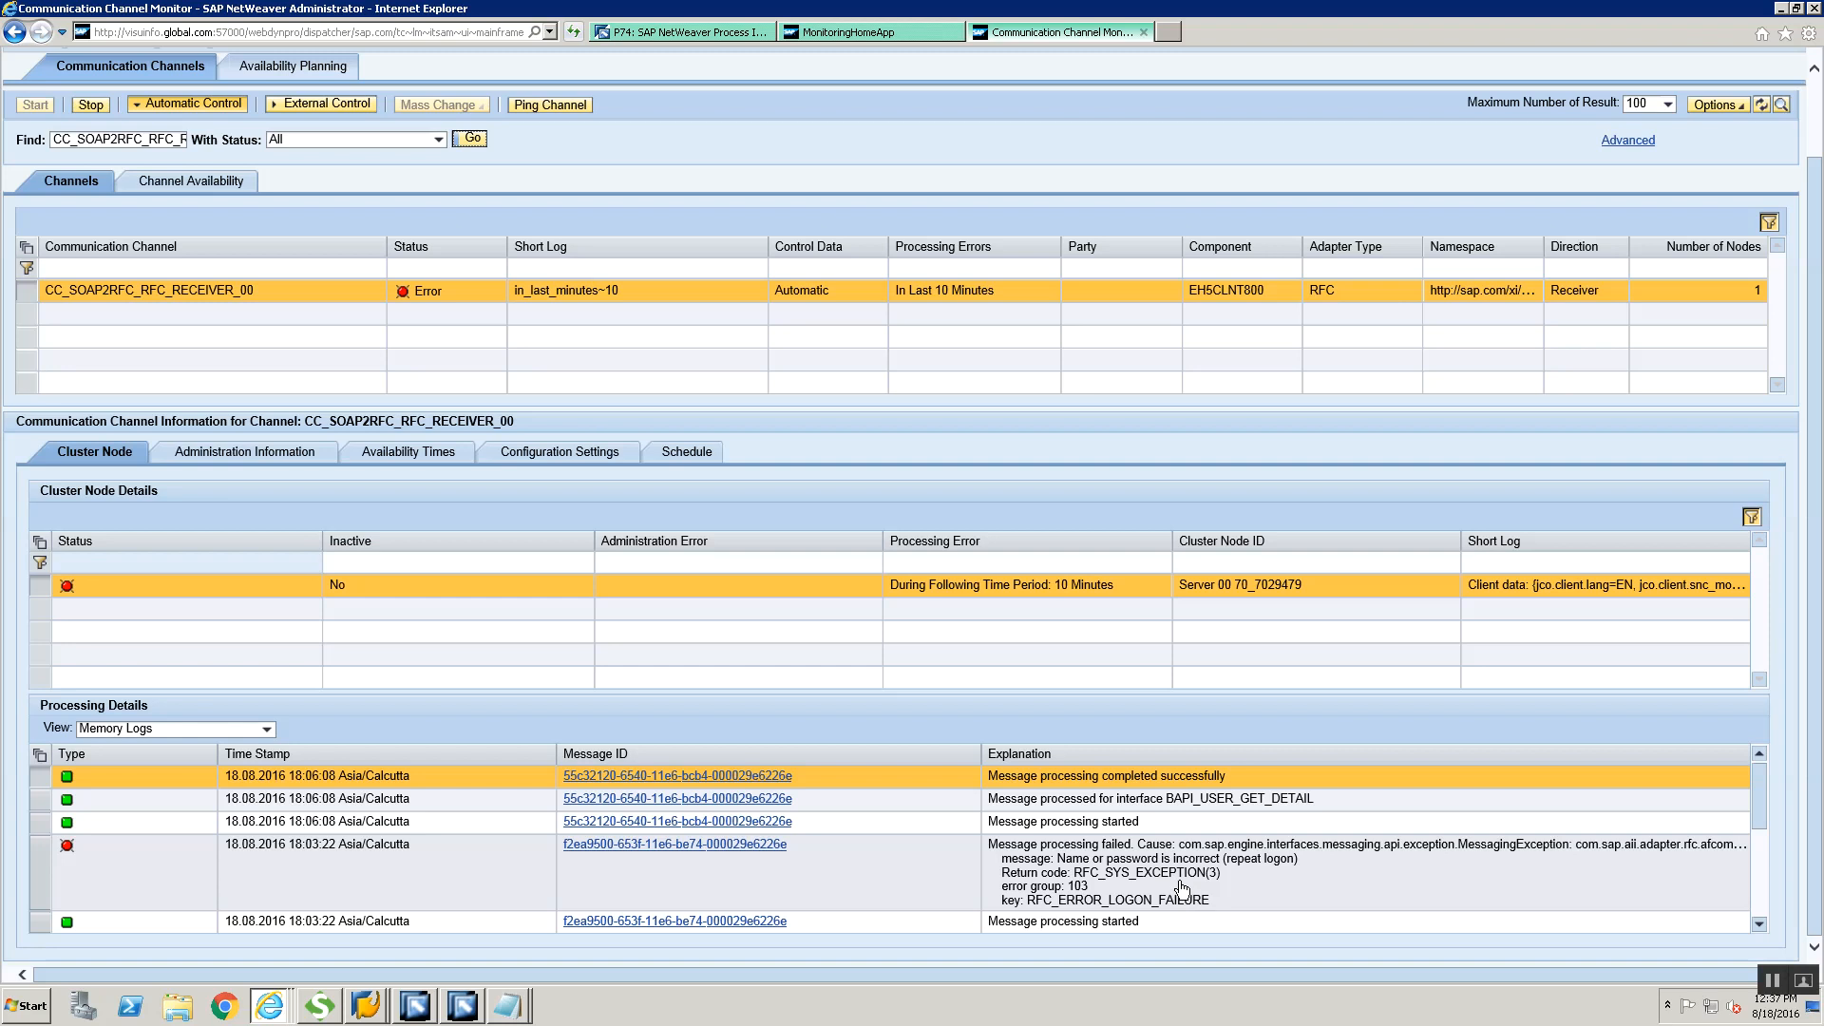
# Switch to SAP GUI, return from the XML message versions to the Monitor for Processed XML Messages and refresh the list
pyautogui.hotkey('alt', 'Tab')
pyautogui.hotkey('alt', 'Tab')
pyautogui.hotkey('alt', 'Tab')
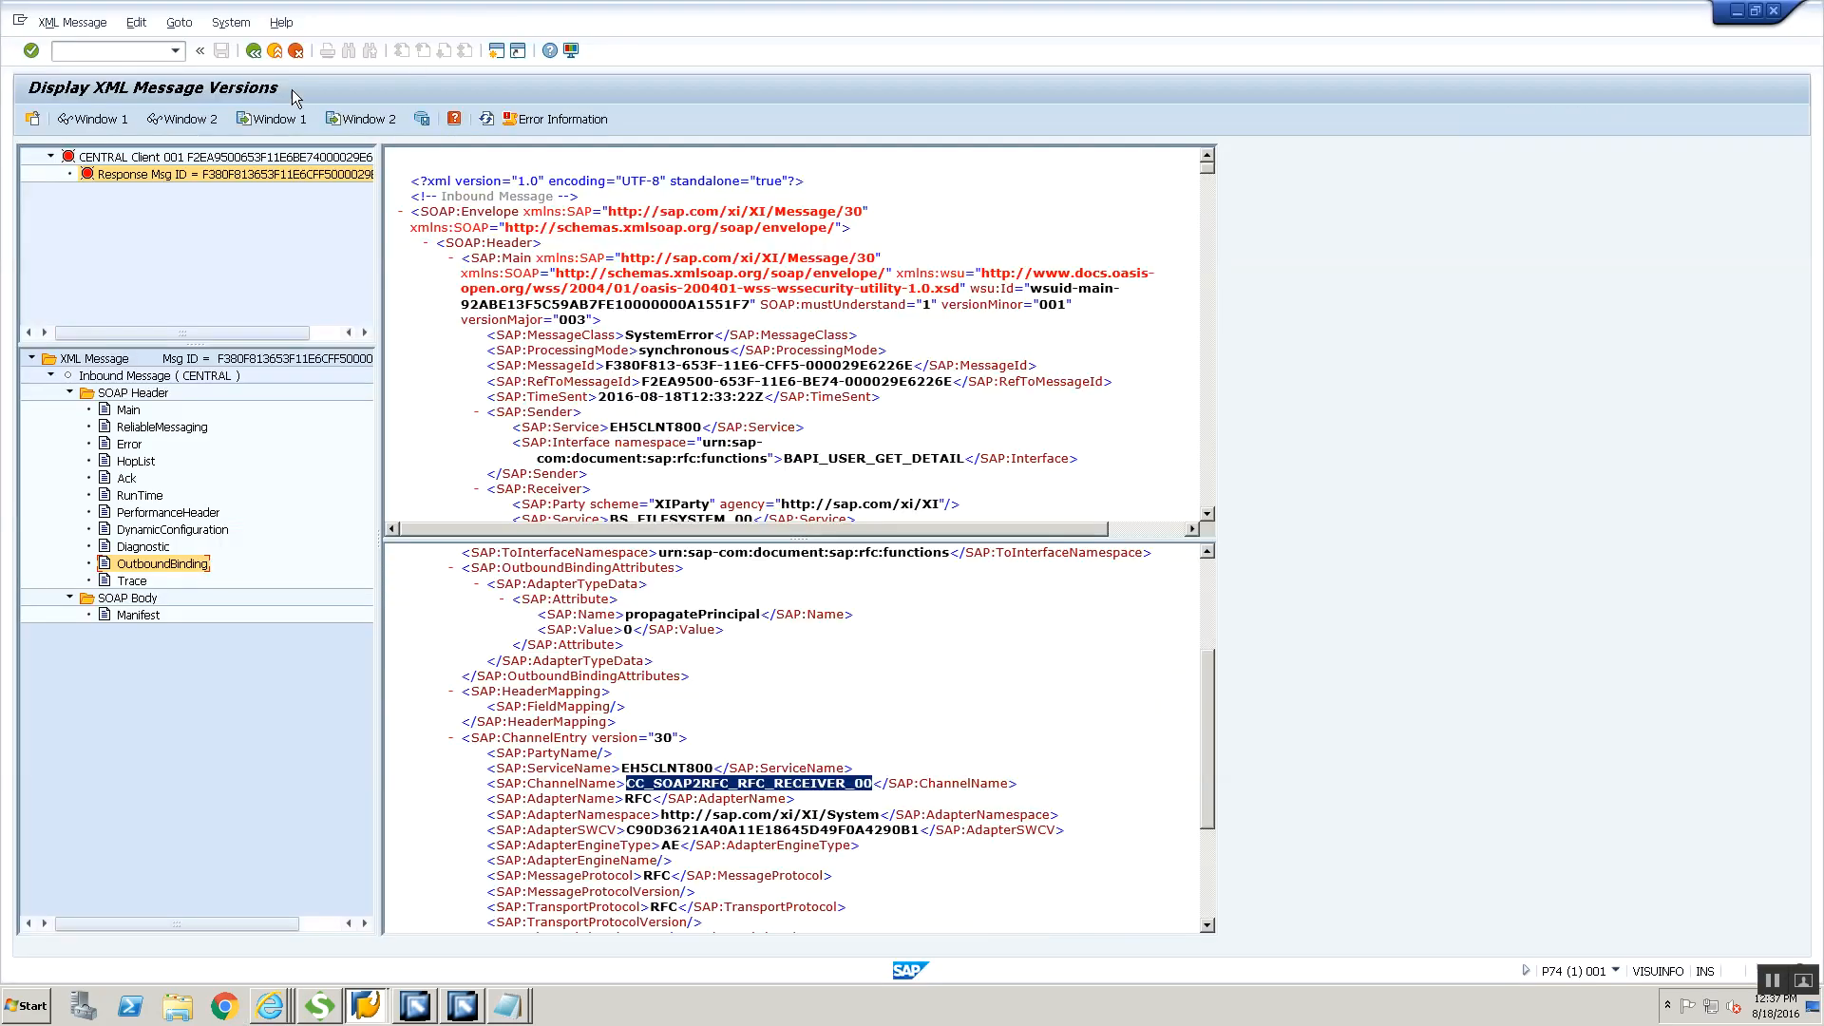
pyautogui.click(254, 51)
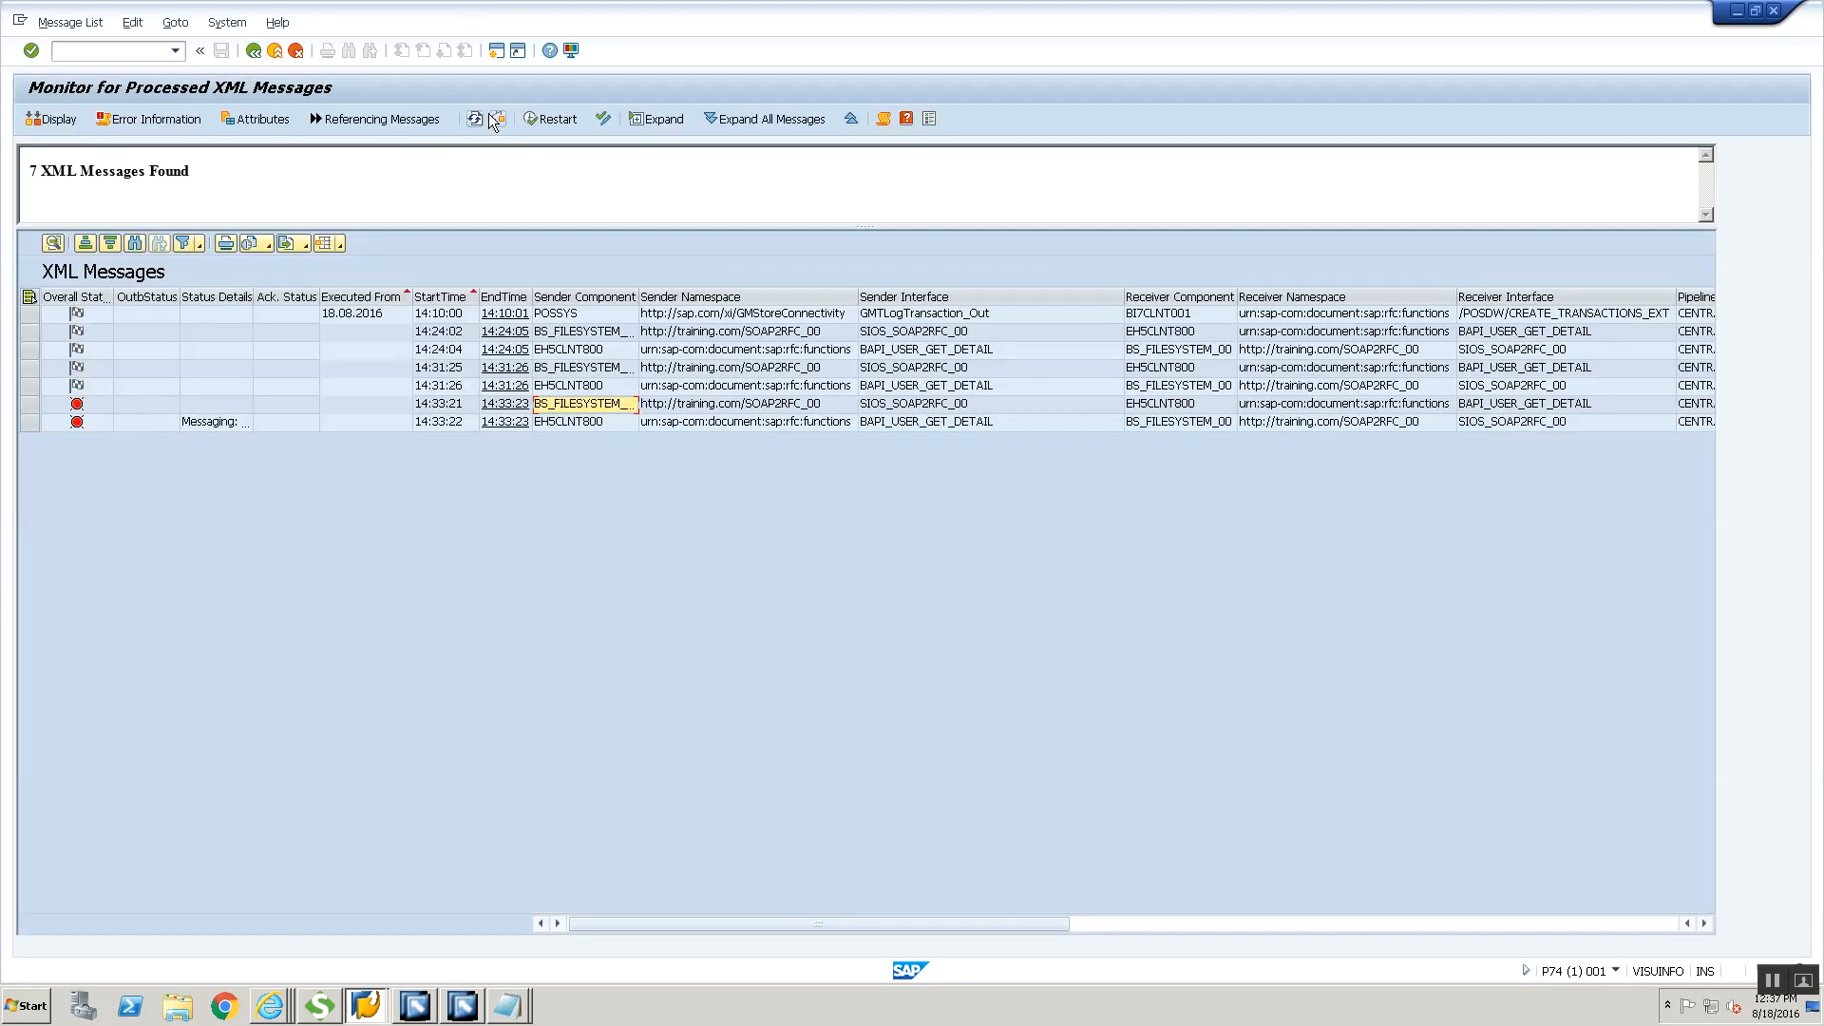
pyautogui.click(478, 119)
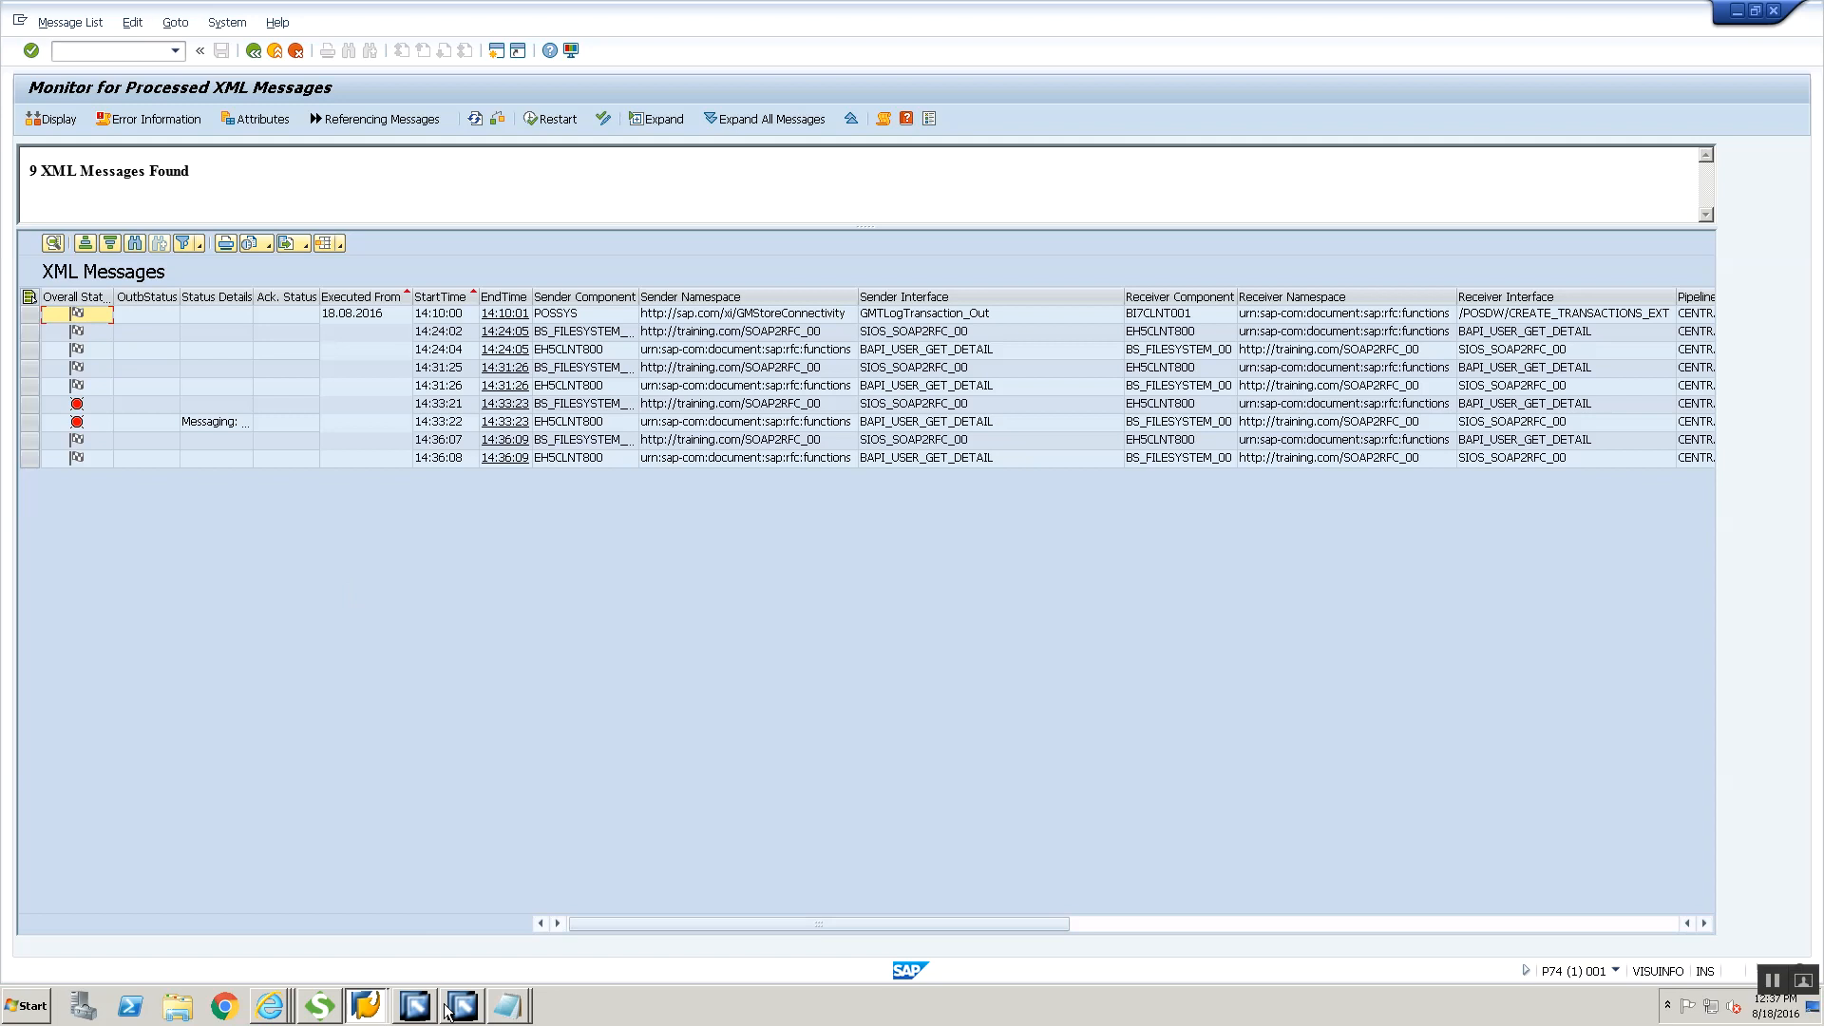
# Switch to the Integration Builder, open the sender agreement BS_FILESYSTEM_00 | SIOS_SOAP2RFC_00 in the SOAP2RFC00 scenario and display its WSDL
pyautogui.click(416, 1005)
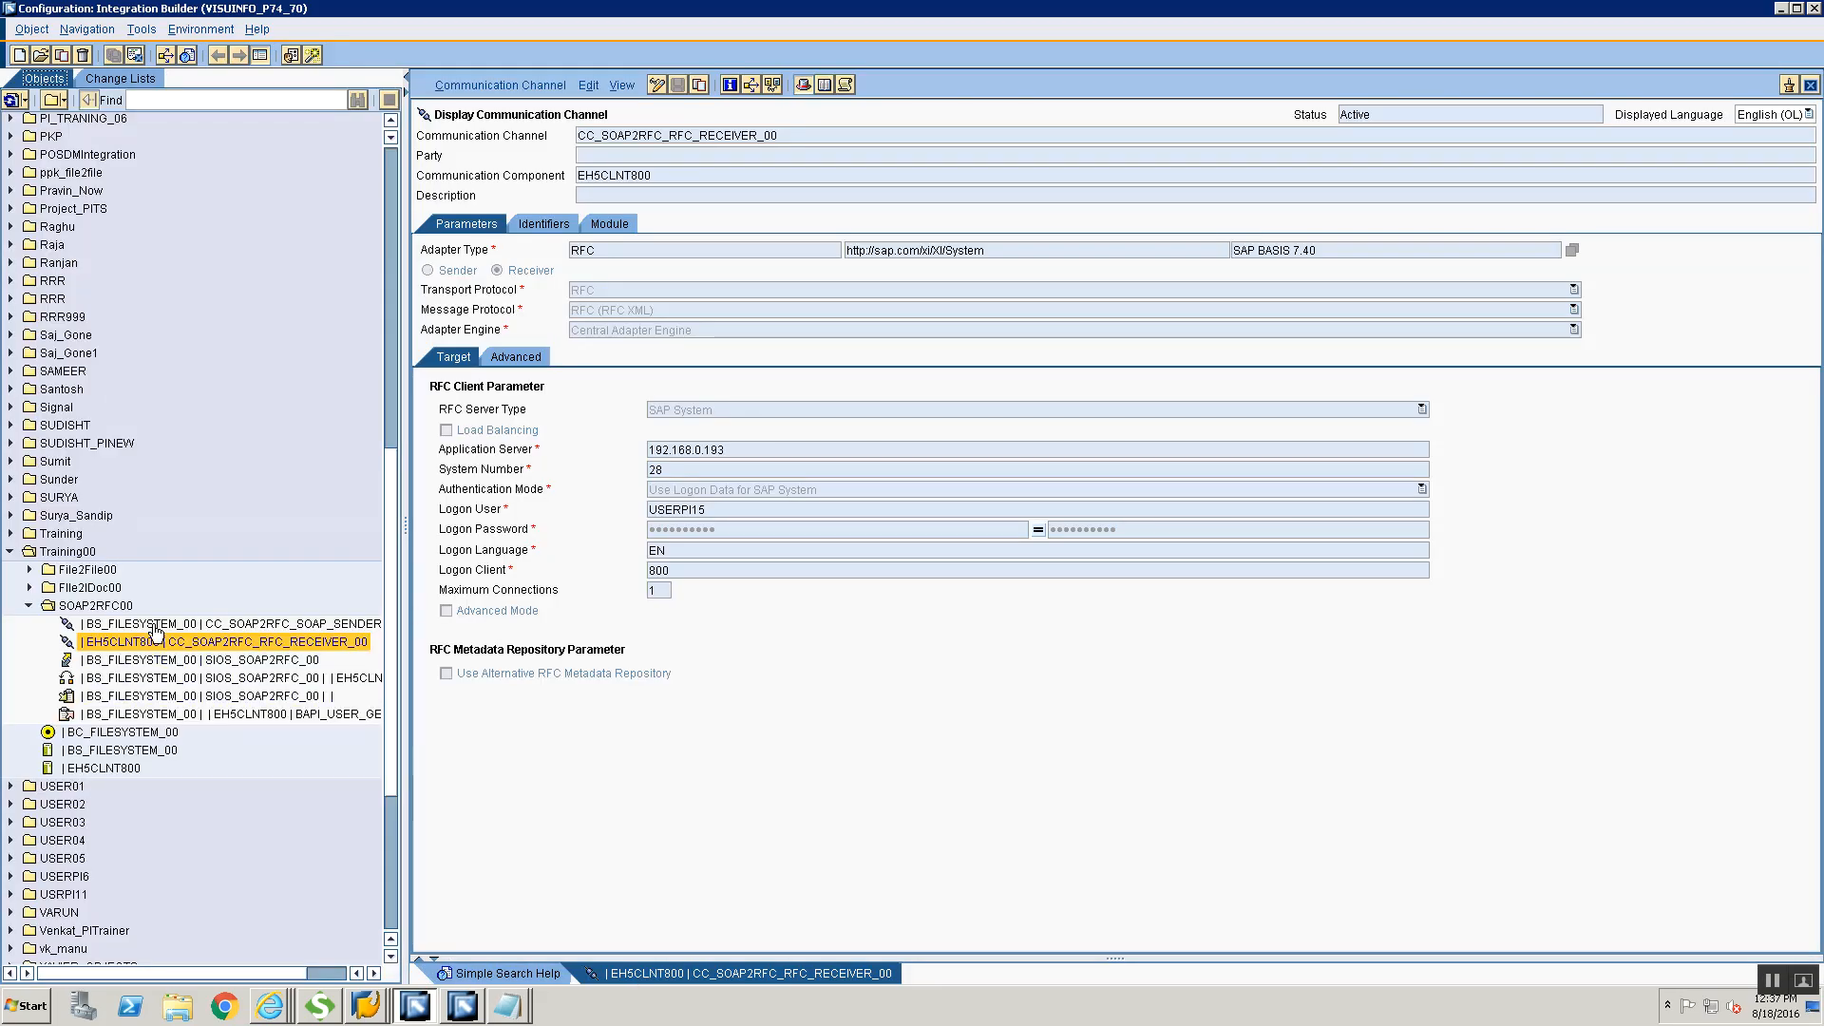
pyautogui.click(152, 623)
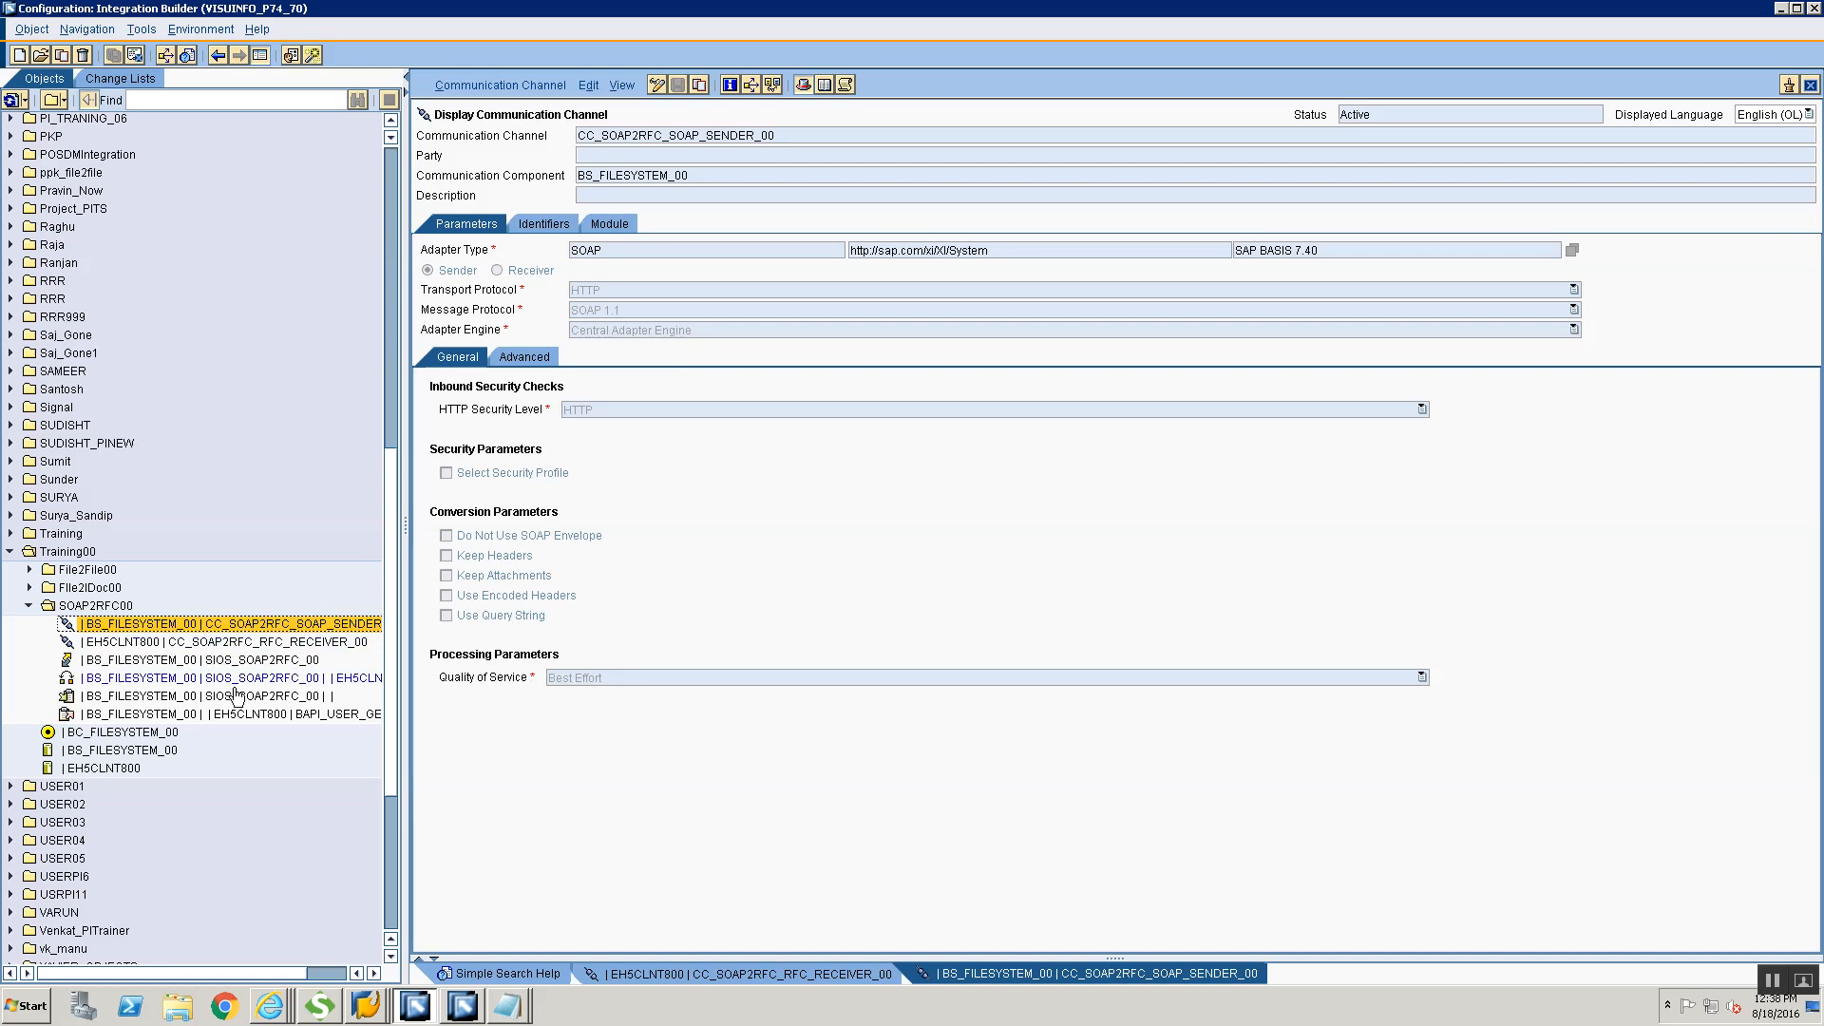
pyautogui.moveTo(236, 696)
pyautogui.doubleClick(95, 695)
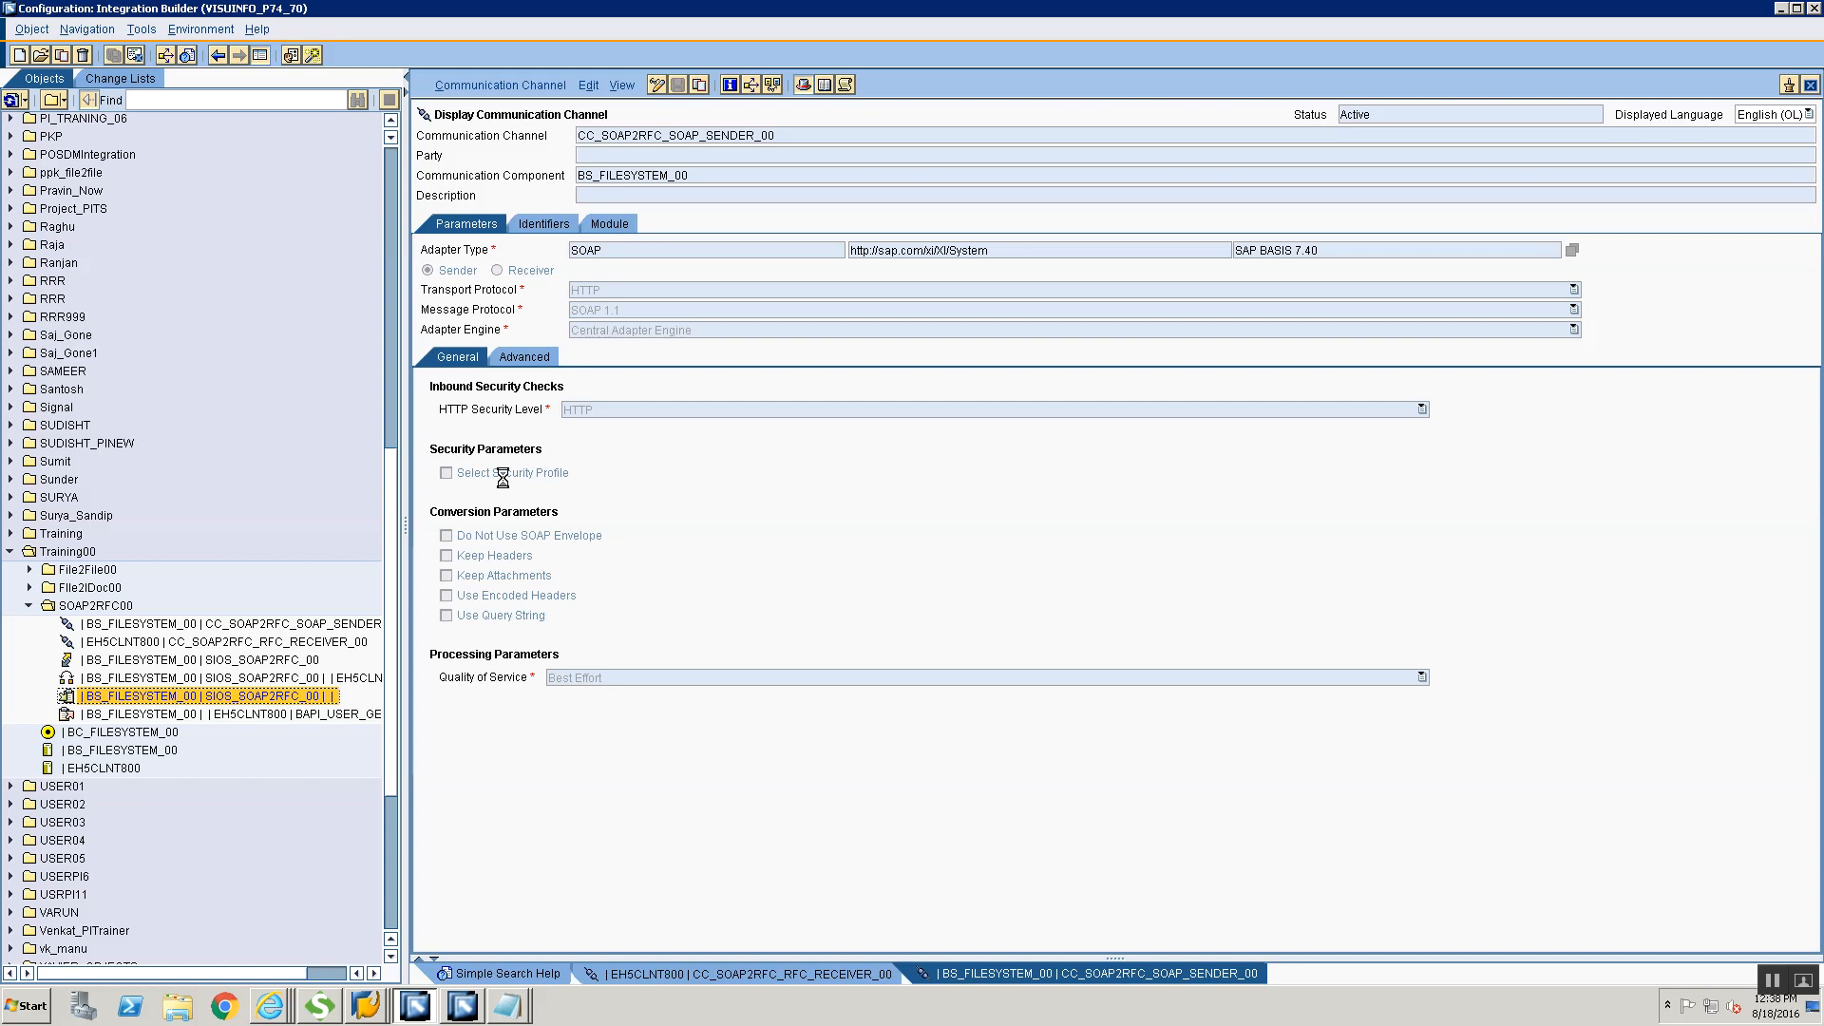
pyautogui.click(456, 87)
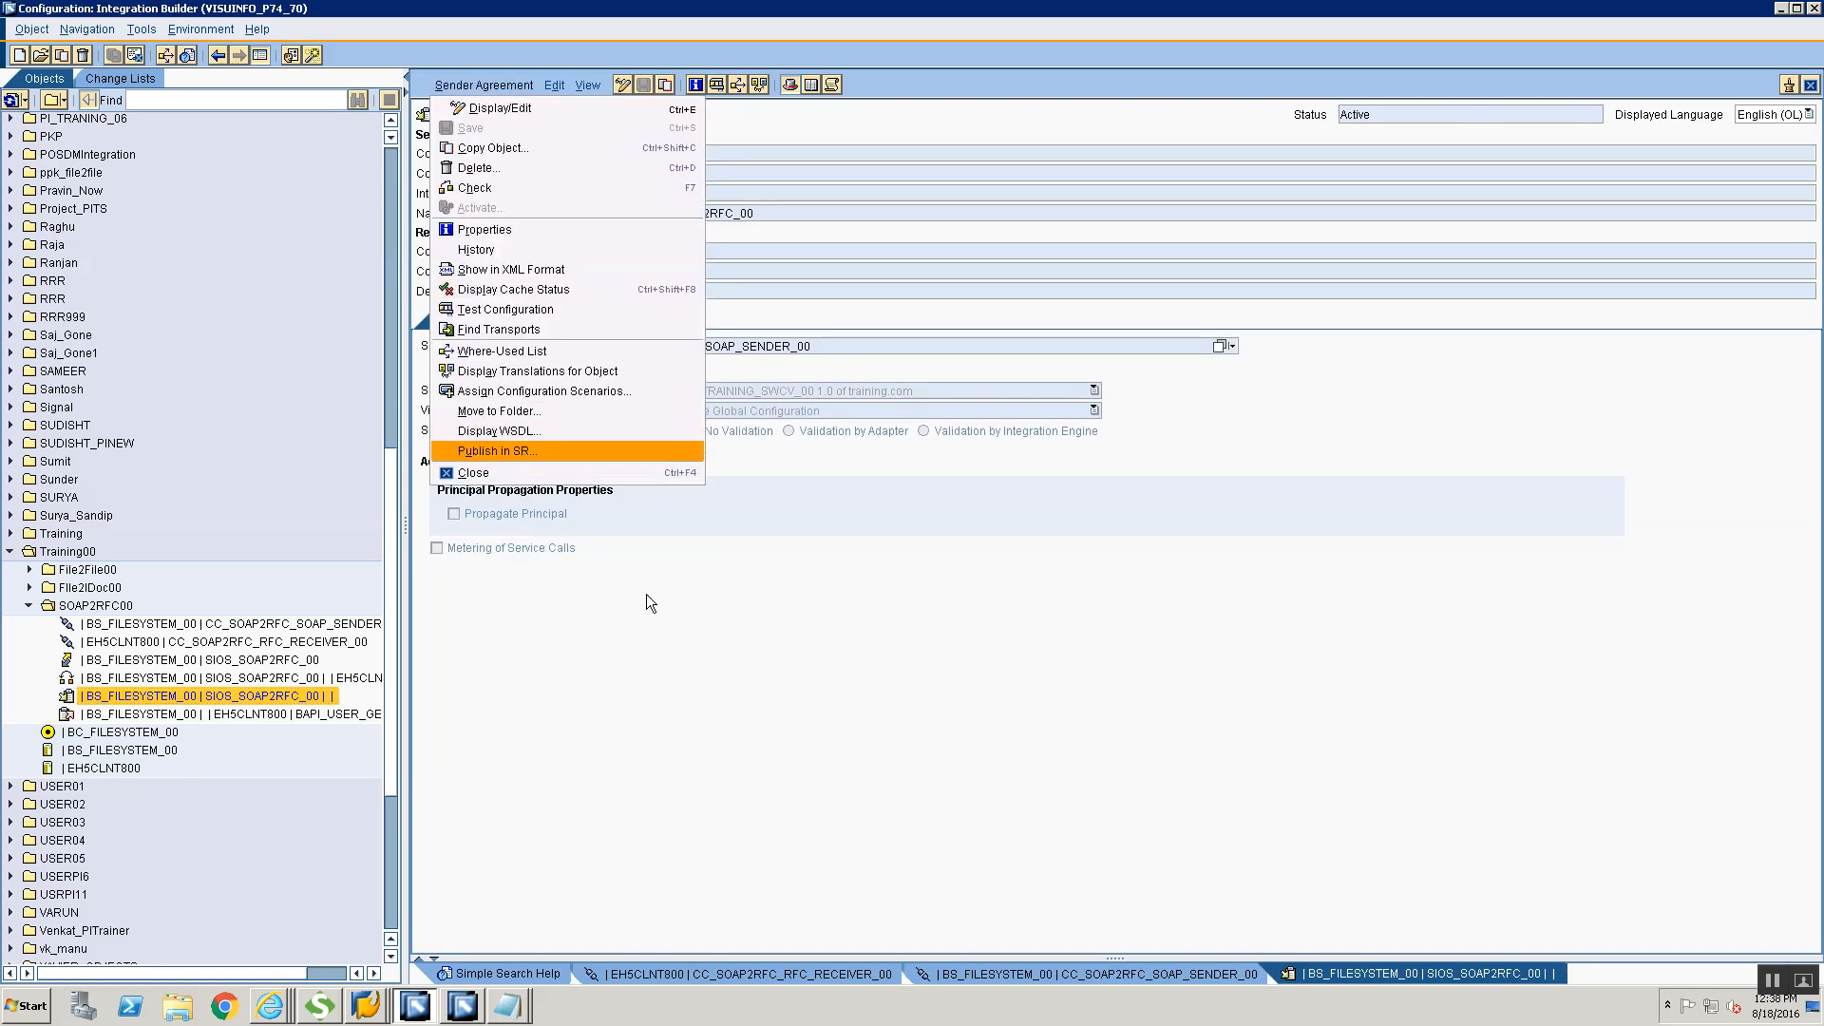
pyautogui.click(568, 723)
pyautogui.click(466, 86)
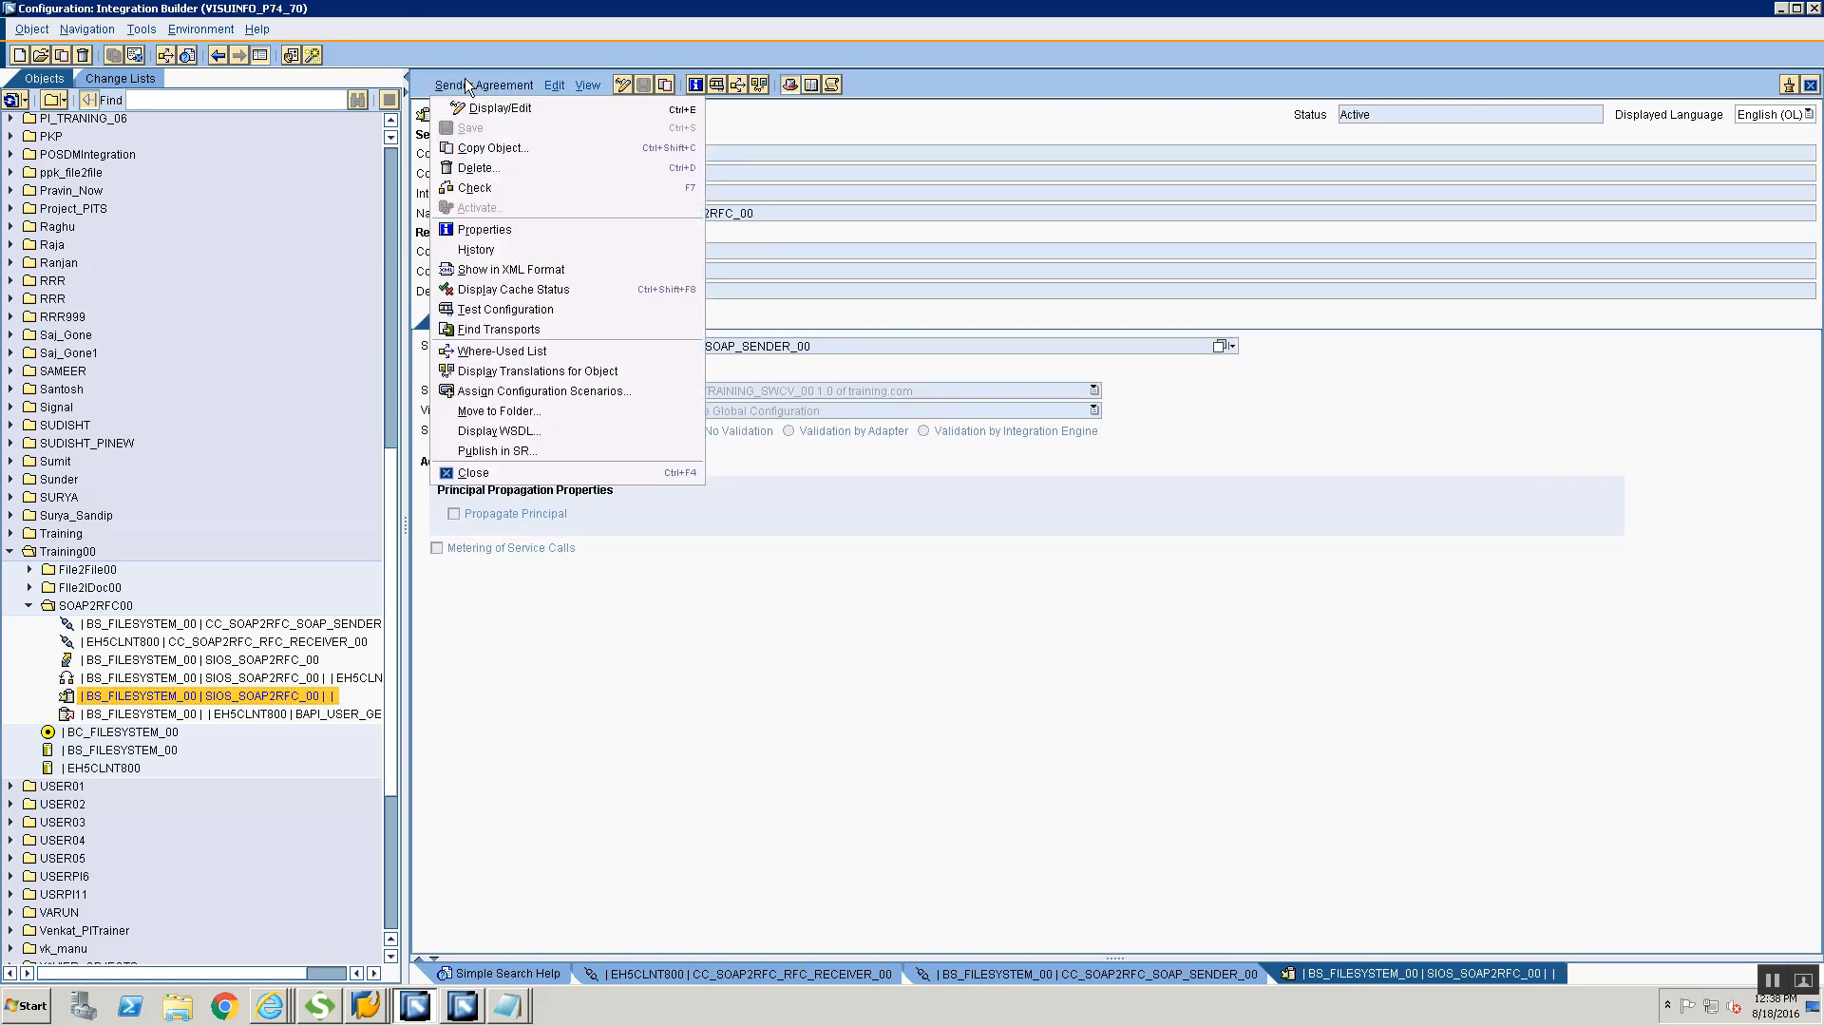
pyautogui.click(502, 433)
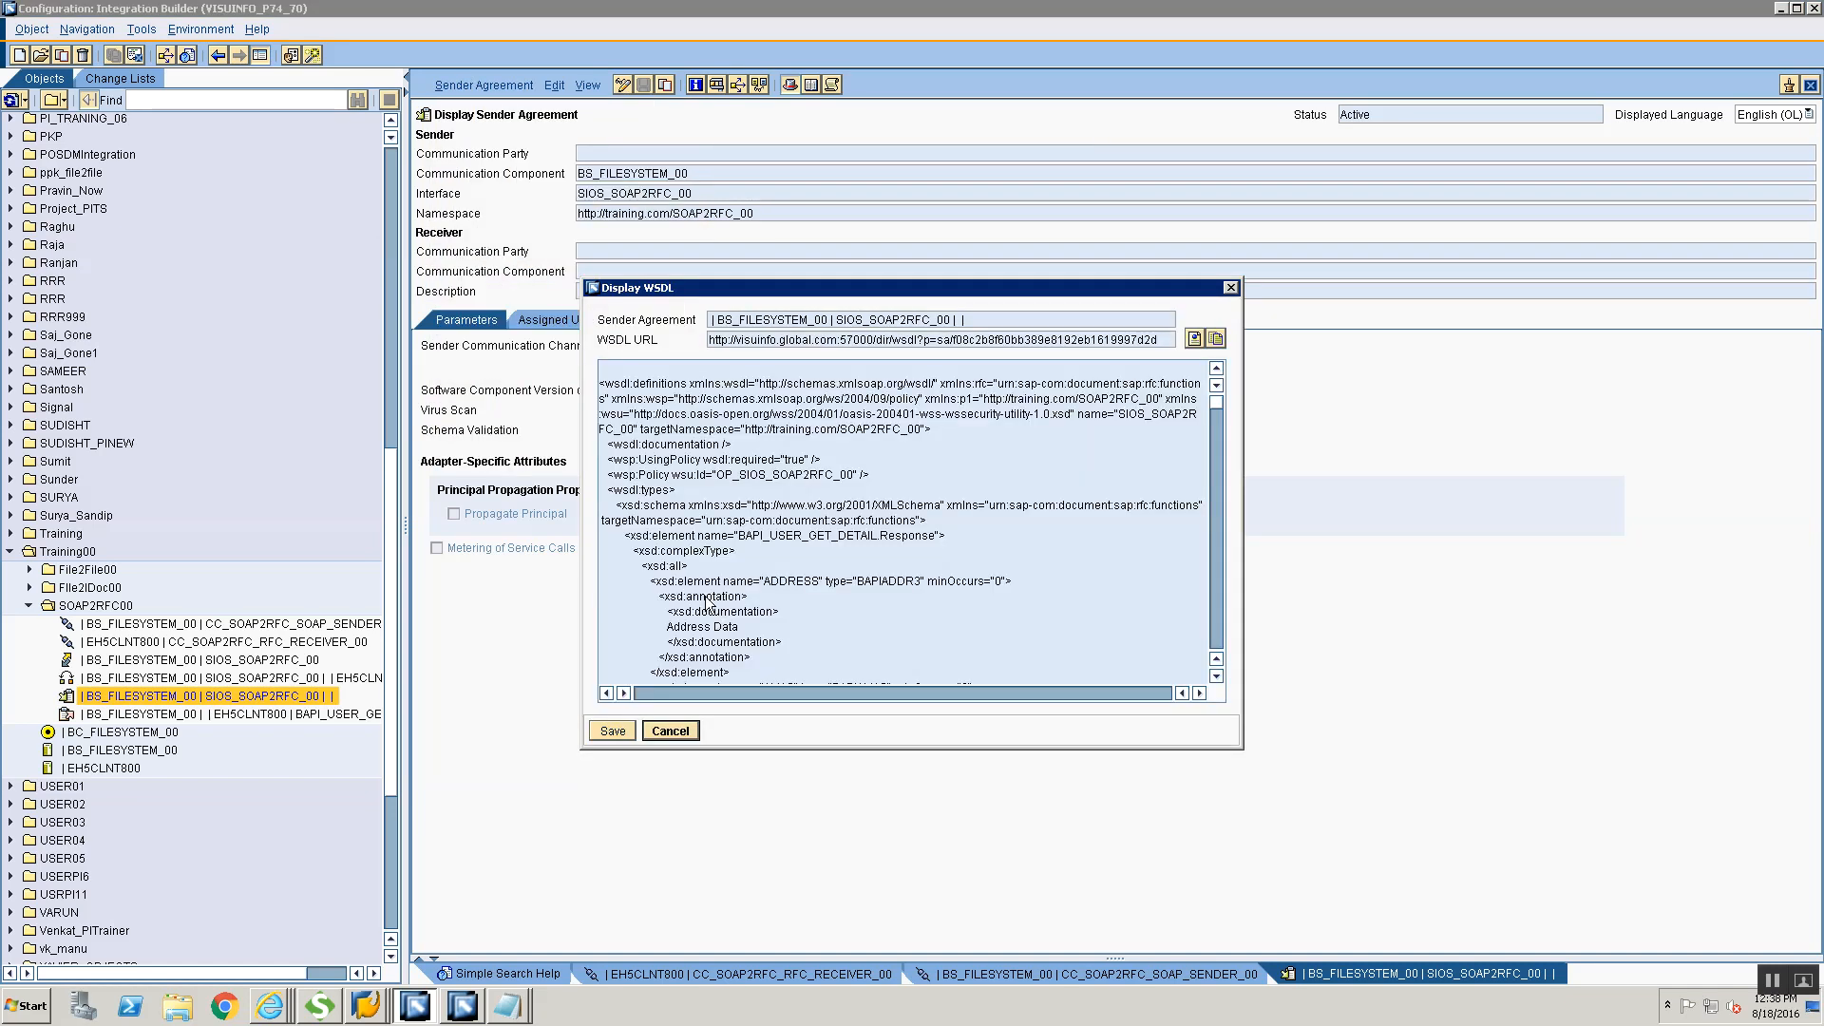
# Save the WSDL as SIOS_SOAP2RFC_00Service.wsdl in the desktop's Training folder and close the WSDL display
pyautogui.click(612, 731)
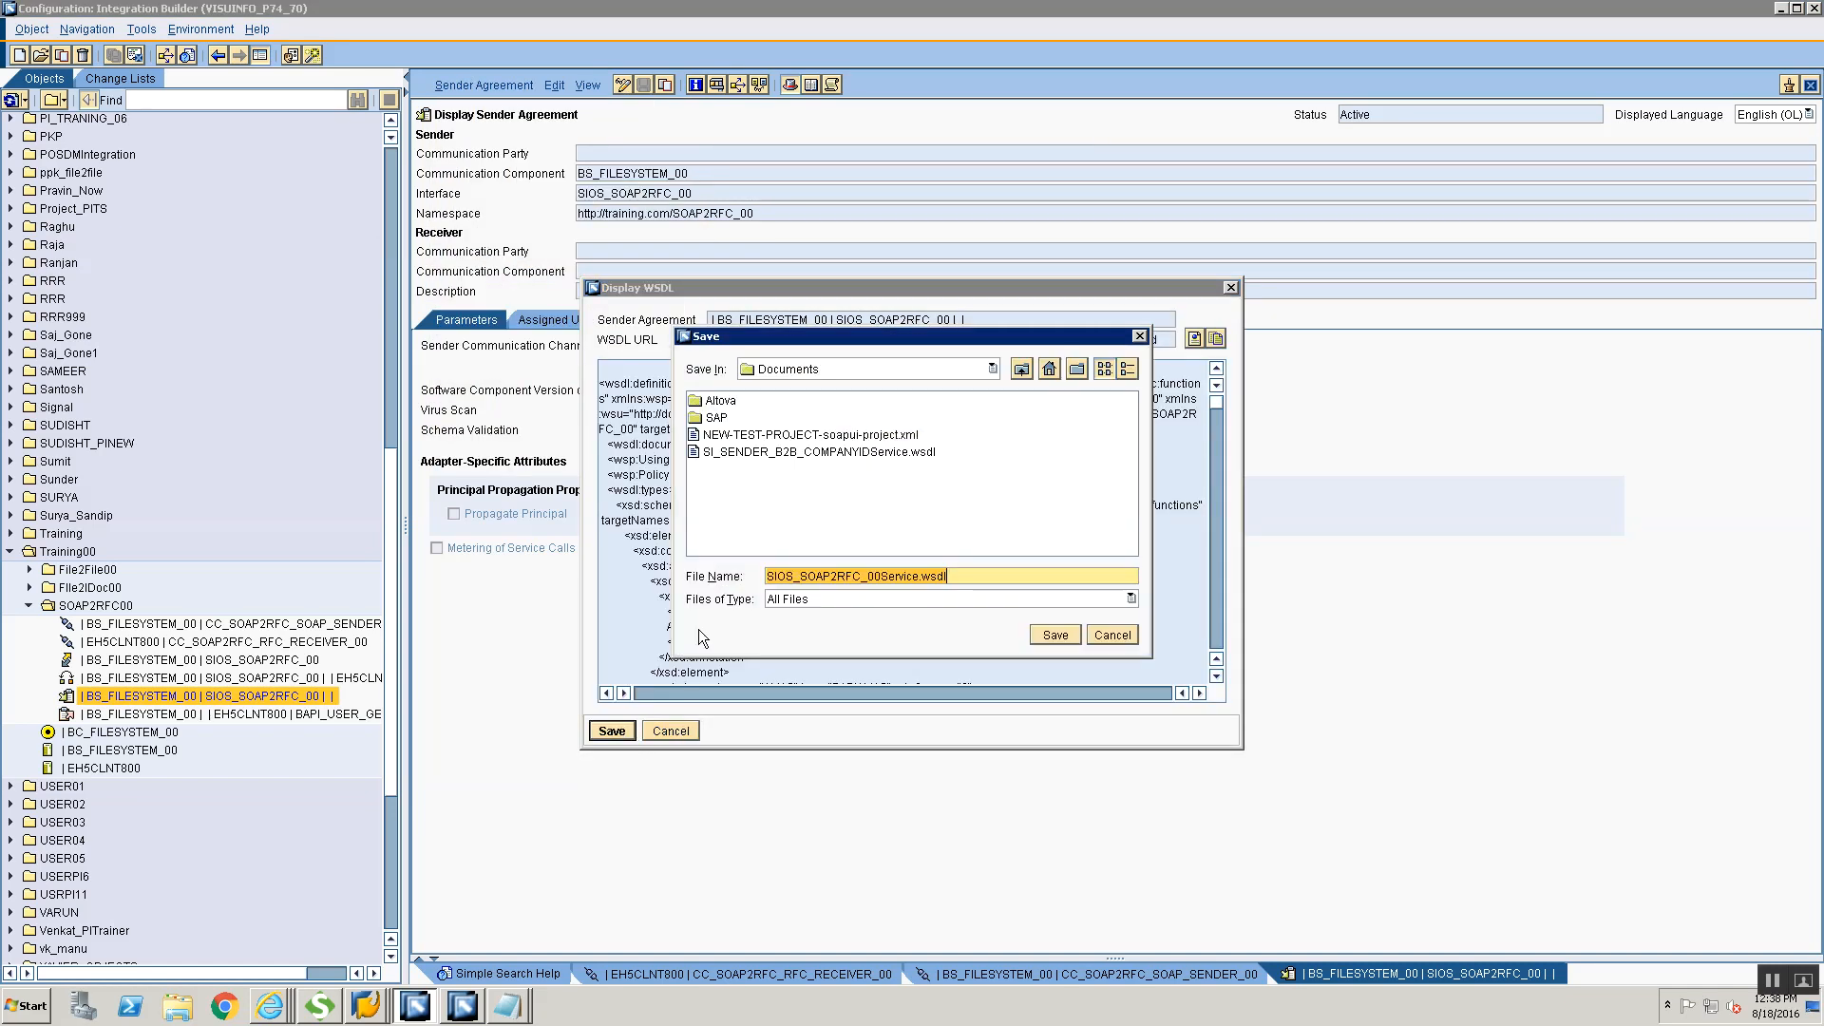
pyautogui.click(825, 368)
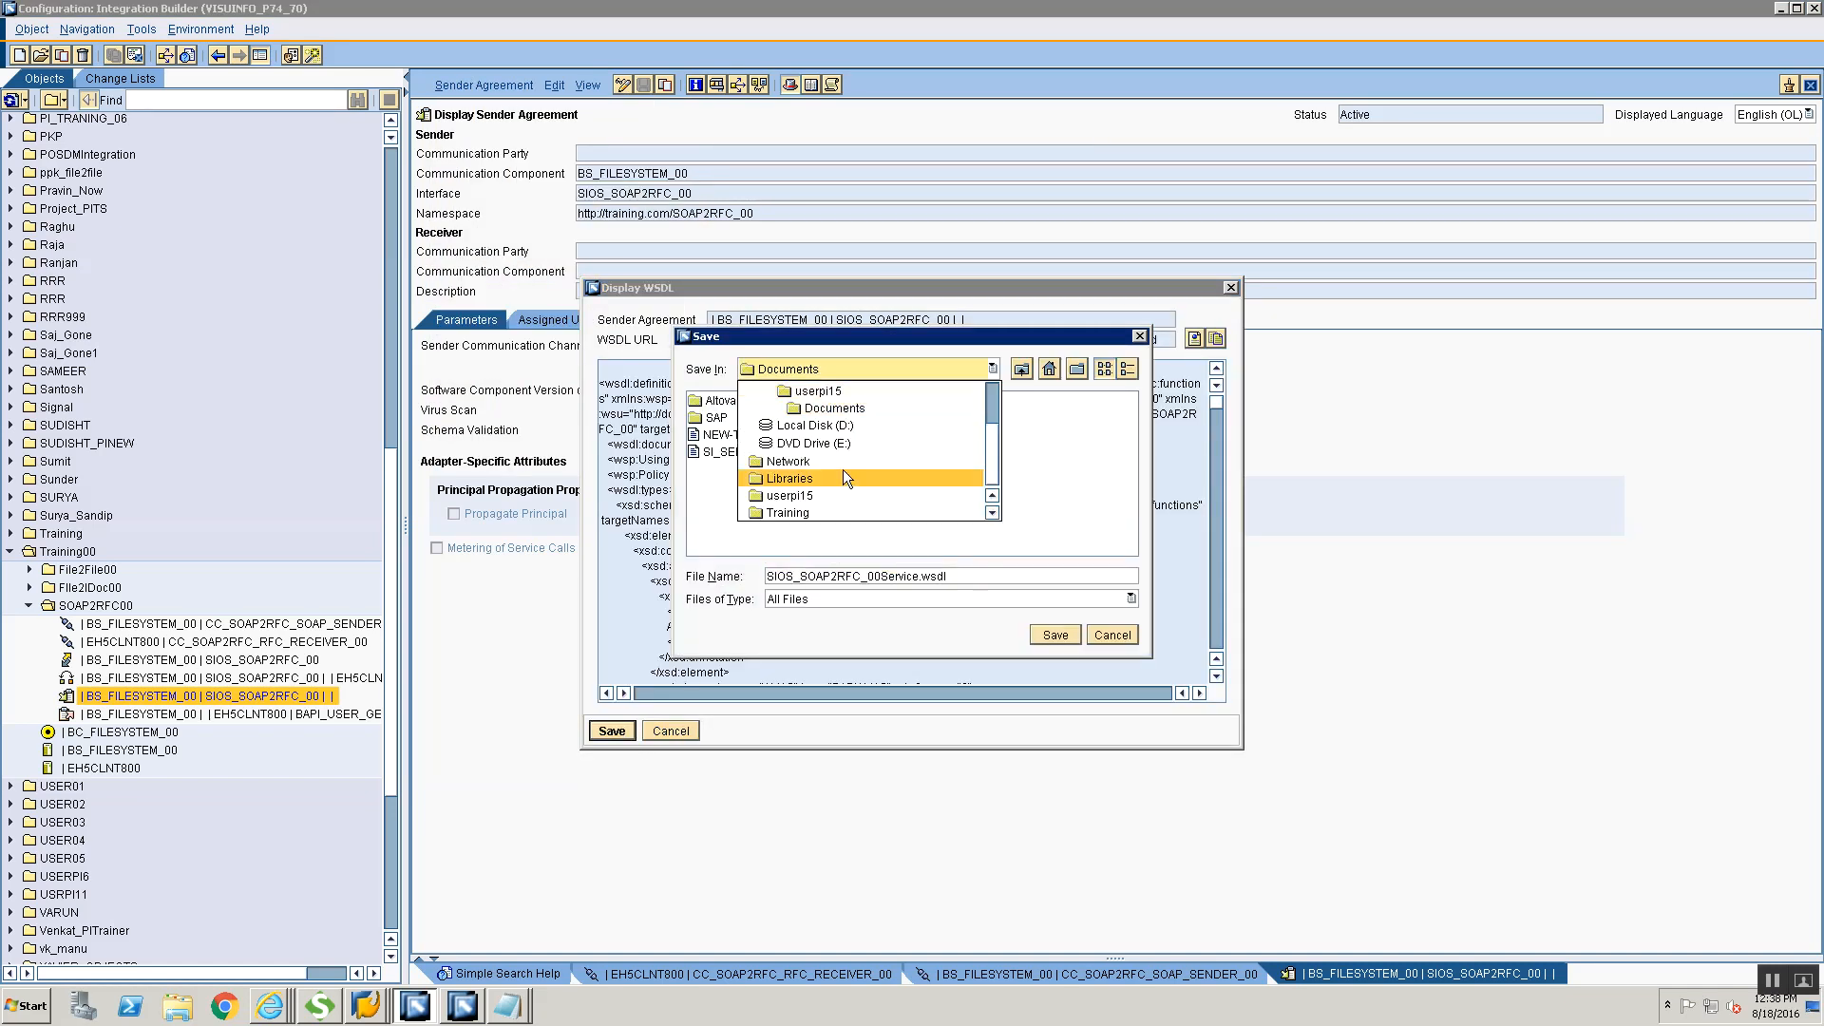
pyautogui.click(800, 389)
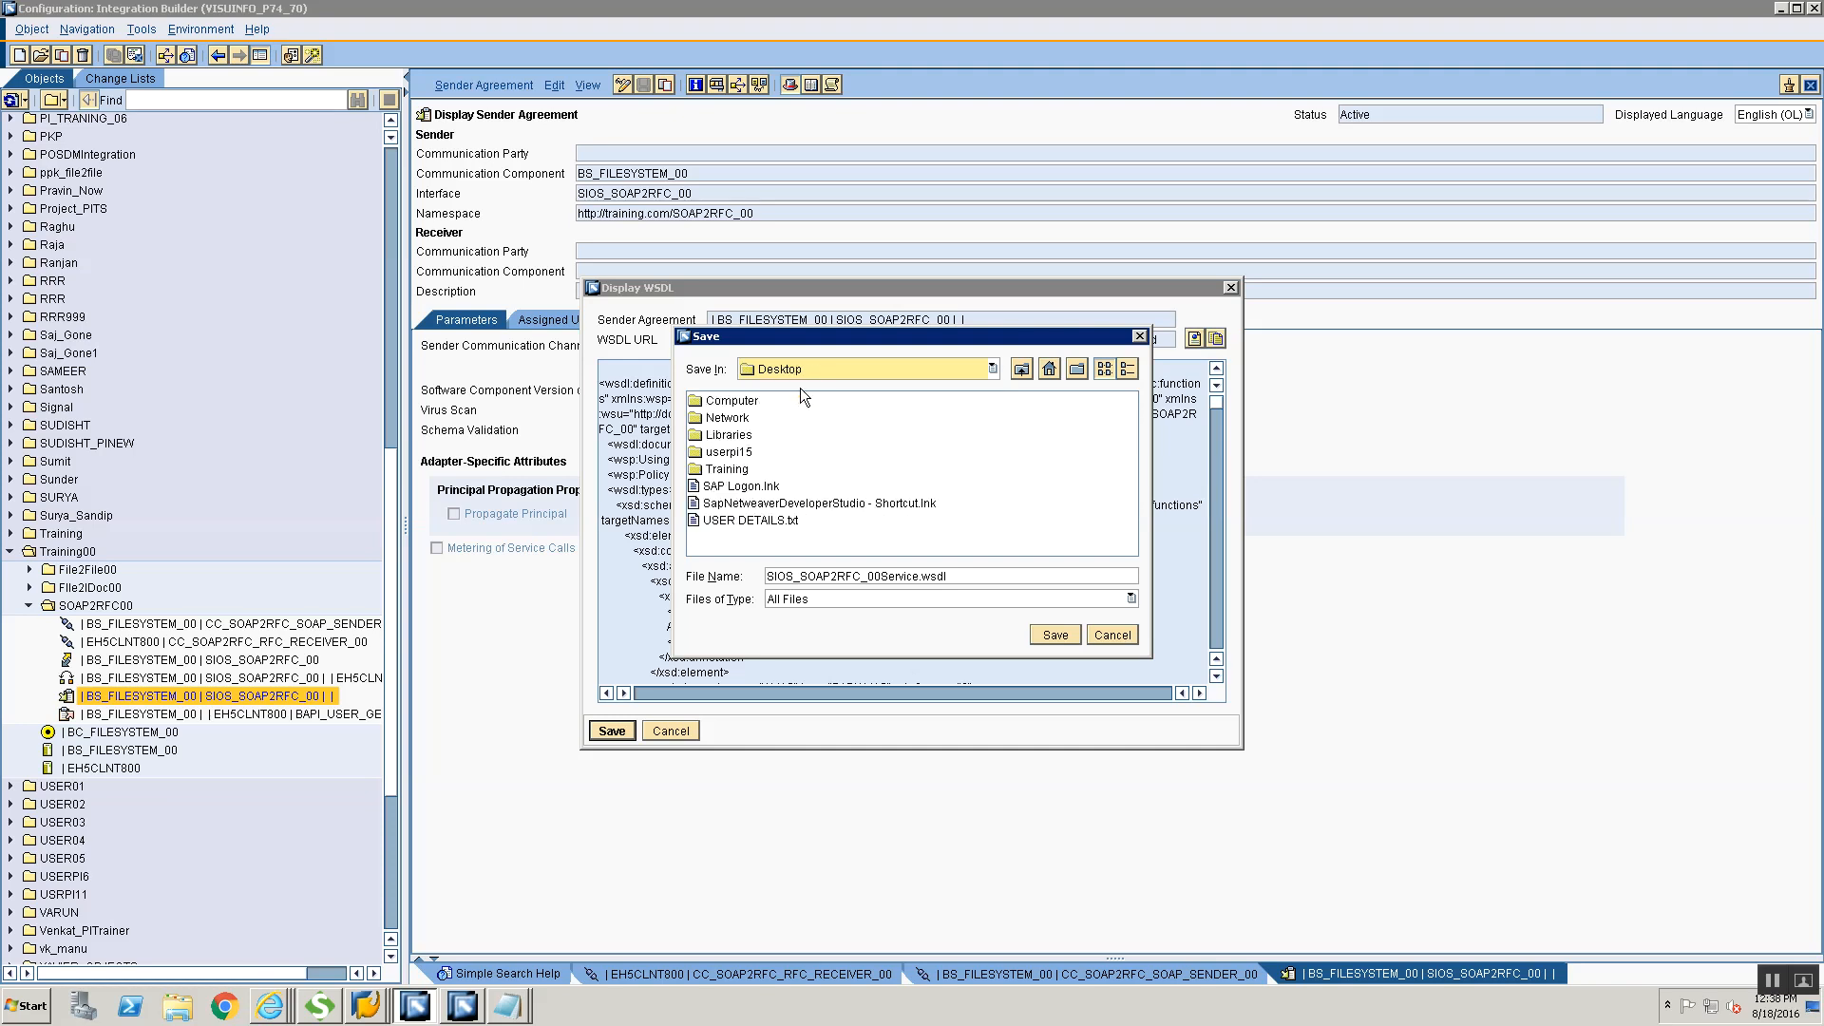
pyautogui.doubleClick(727, 469)
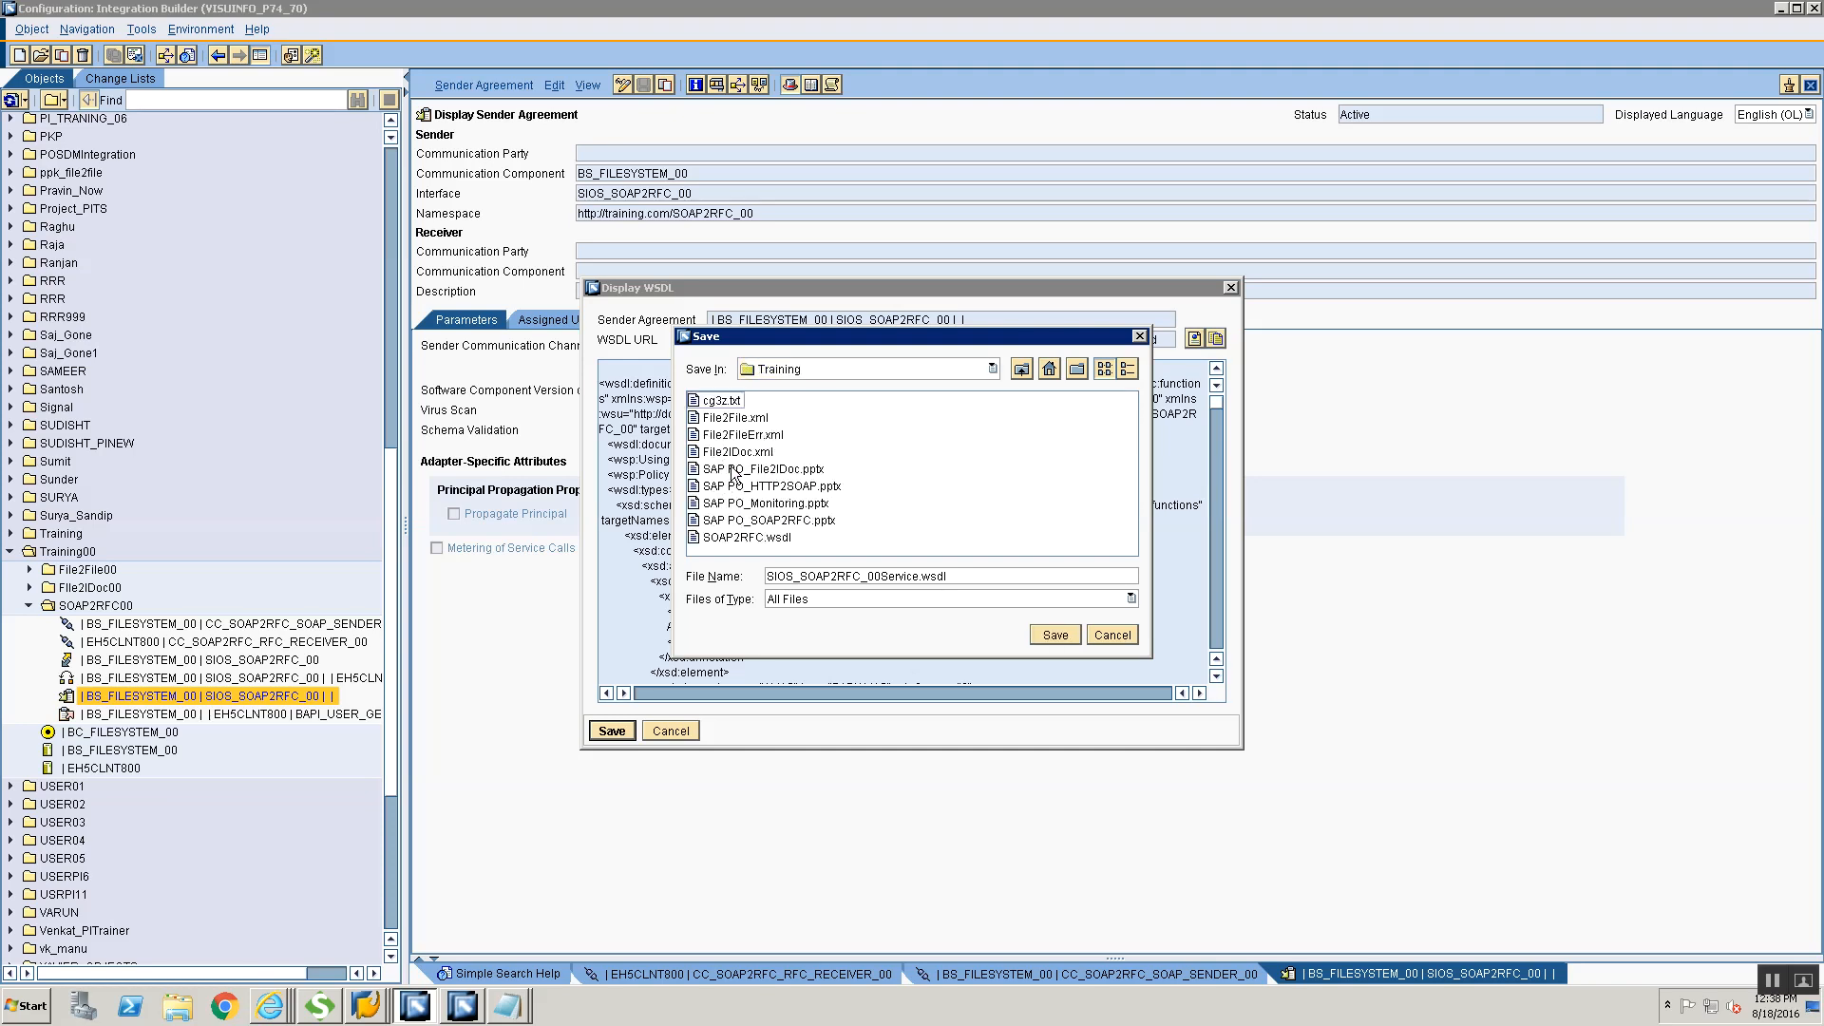
pyautogui.click(949, 576)
pyautogui.click(1069, 634)
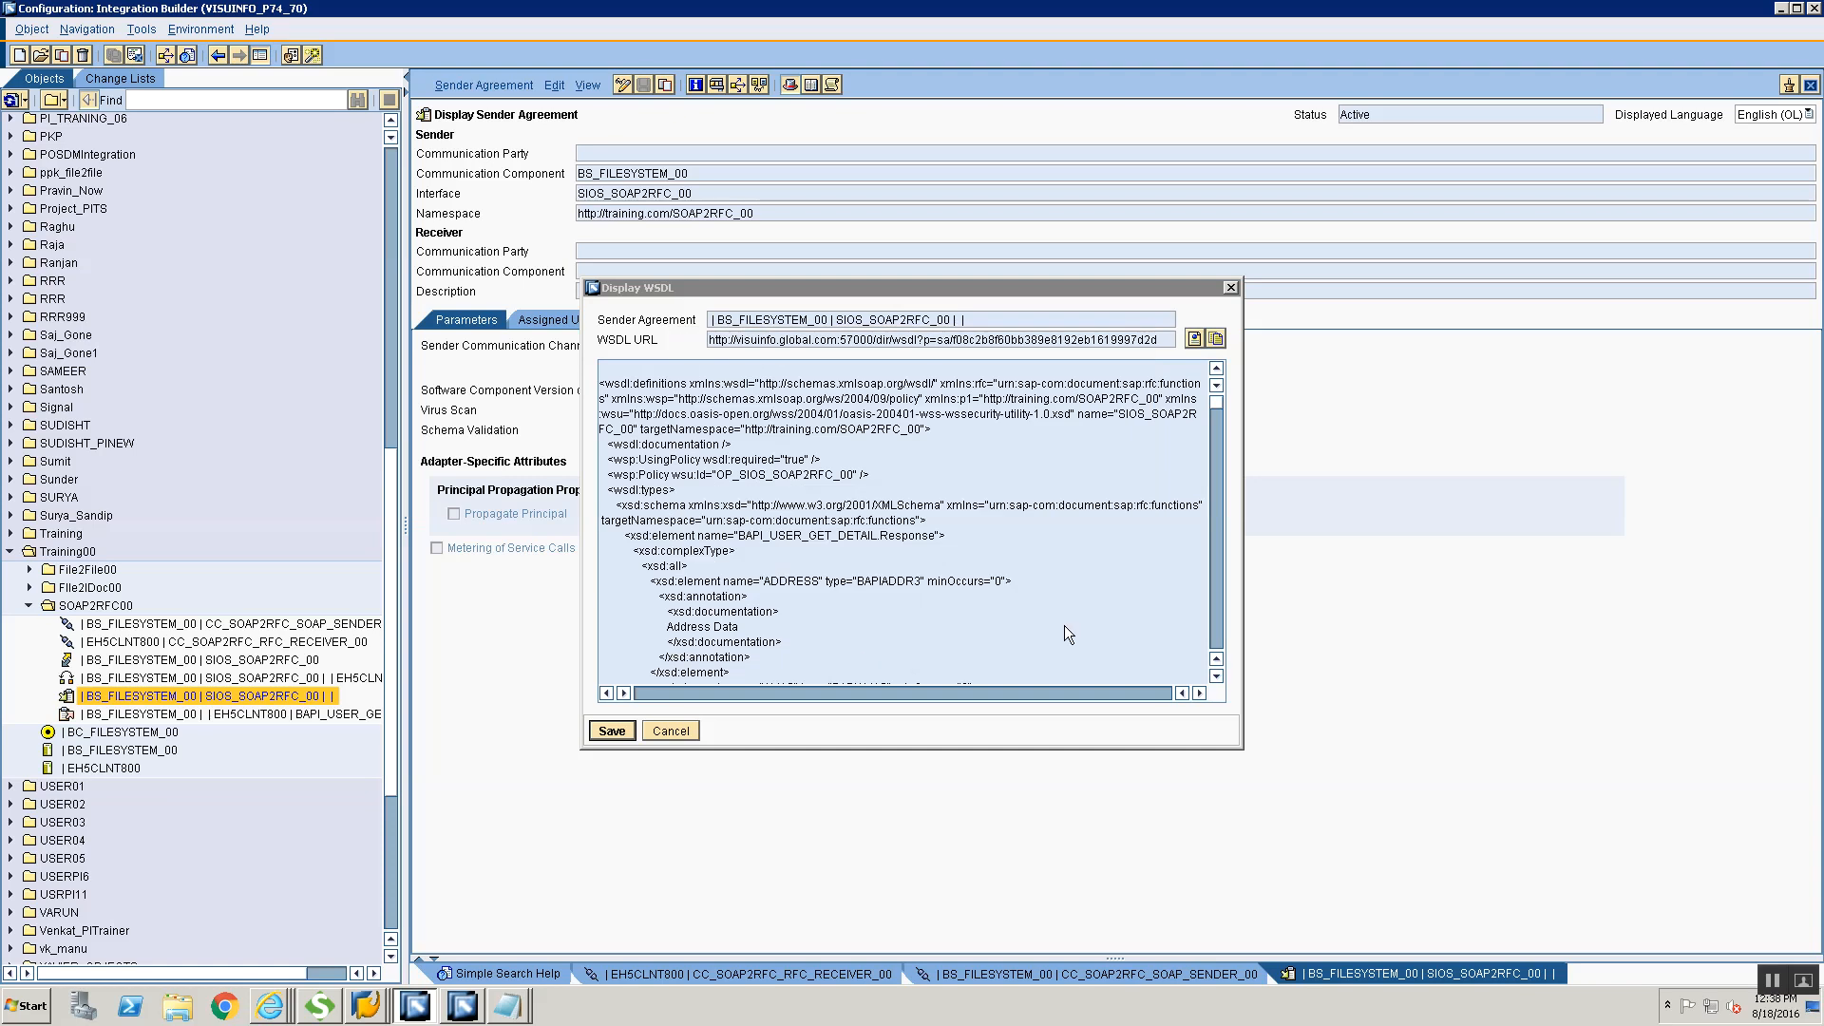
pyautogui.click(688, 733)
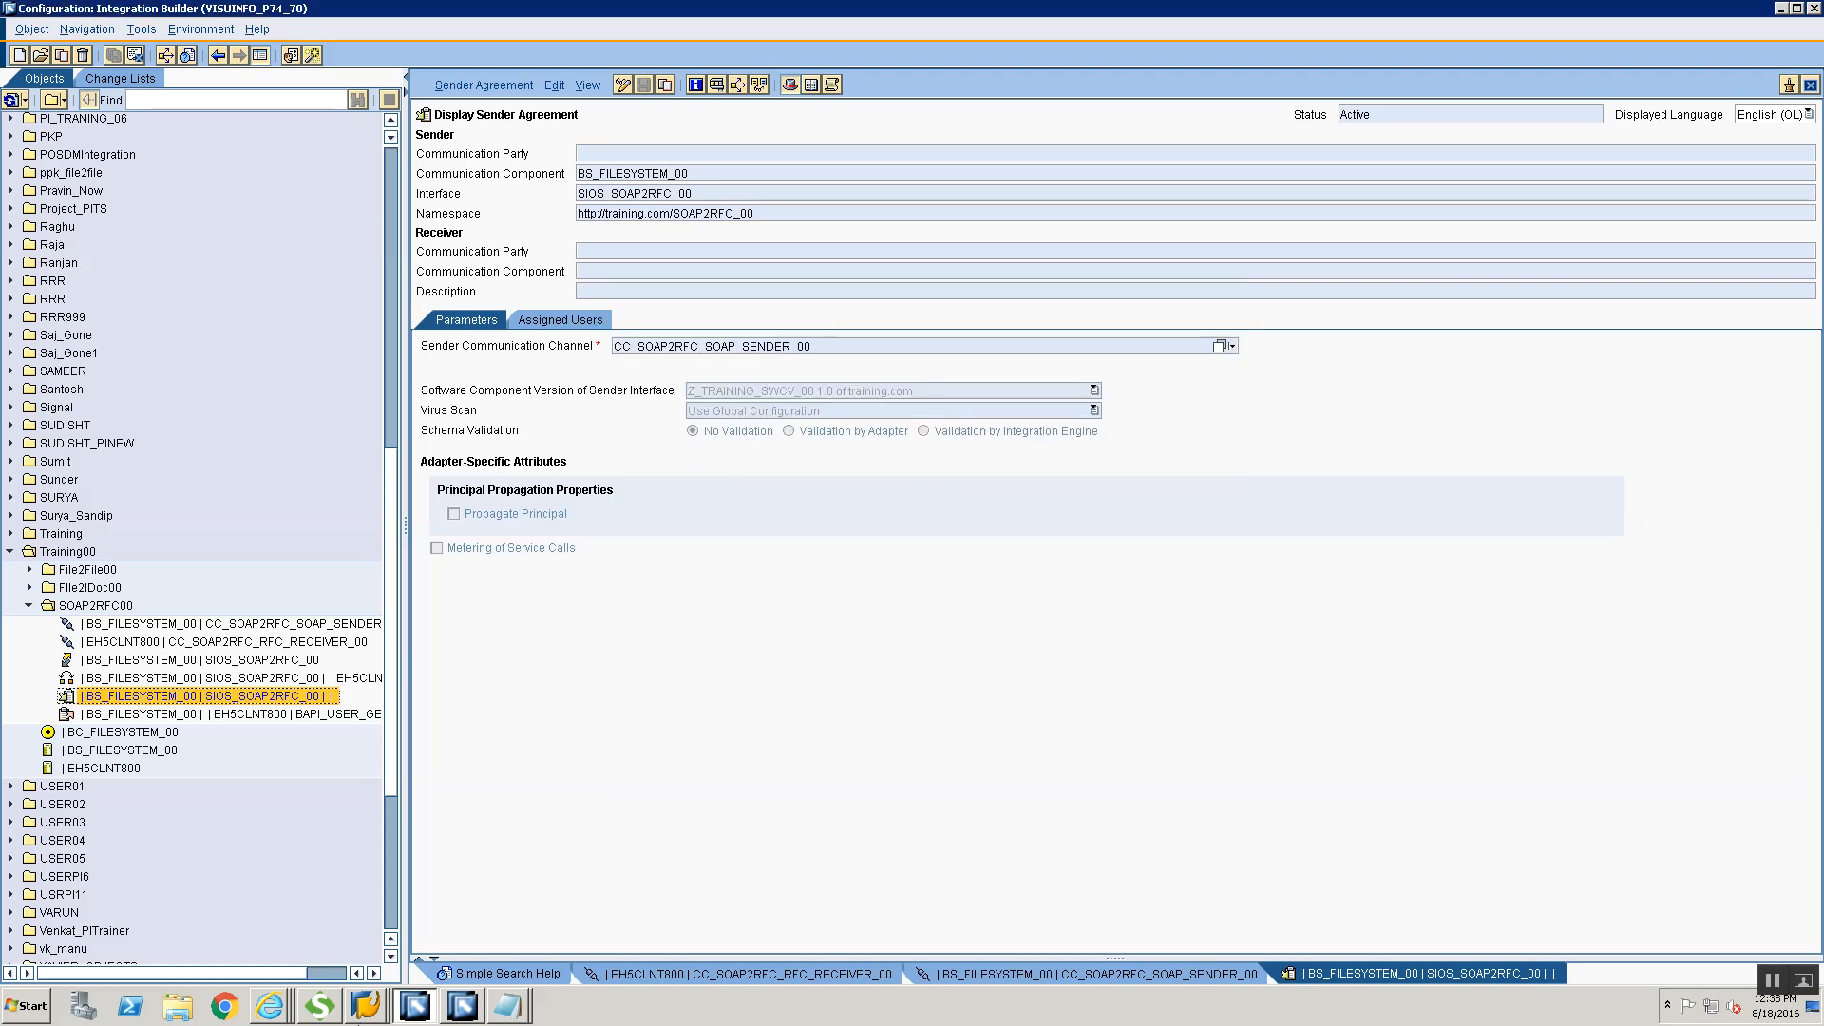
# Switch to SoapUI and remove the first, empty SOAP2RFC_00 project, saving it as SOAP2RFC-00-soapui-project.xml in the Training folder
pyautogui.click(328, 1007)
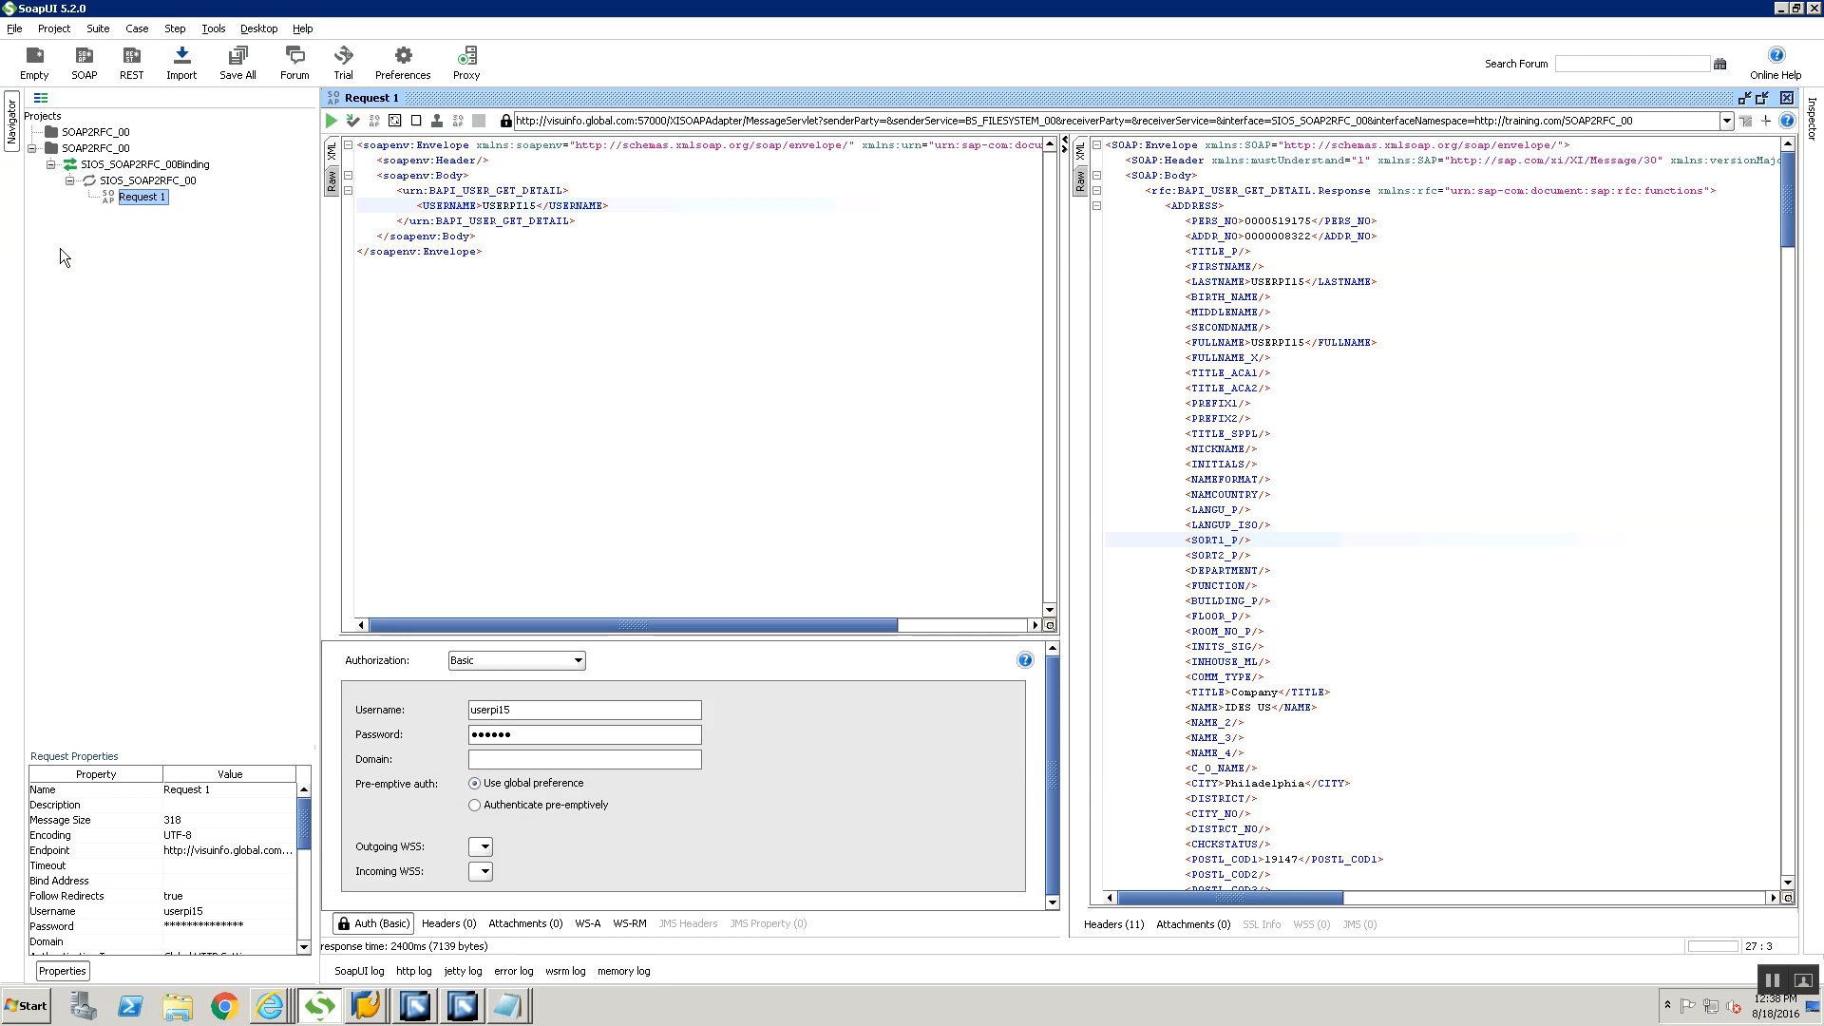
pyautogui.click(72, 133)
pyautogui.rightClick(71, 133)
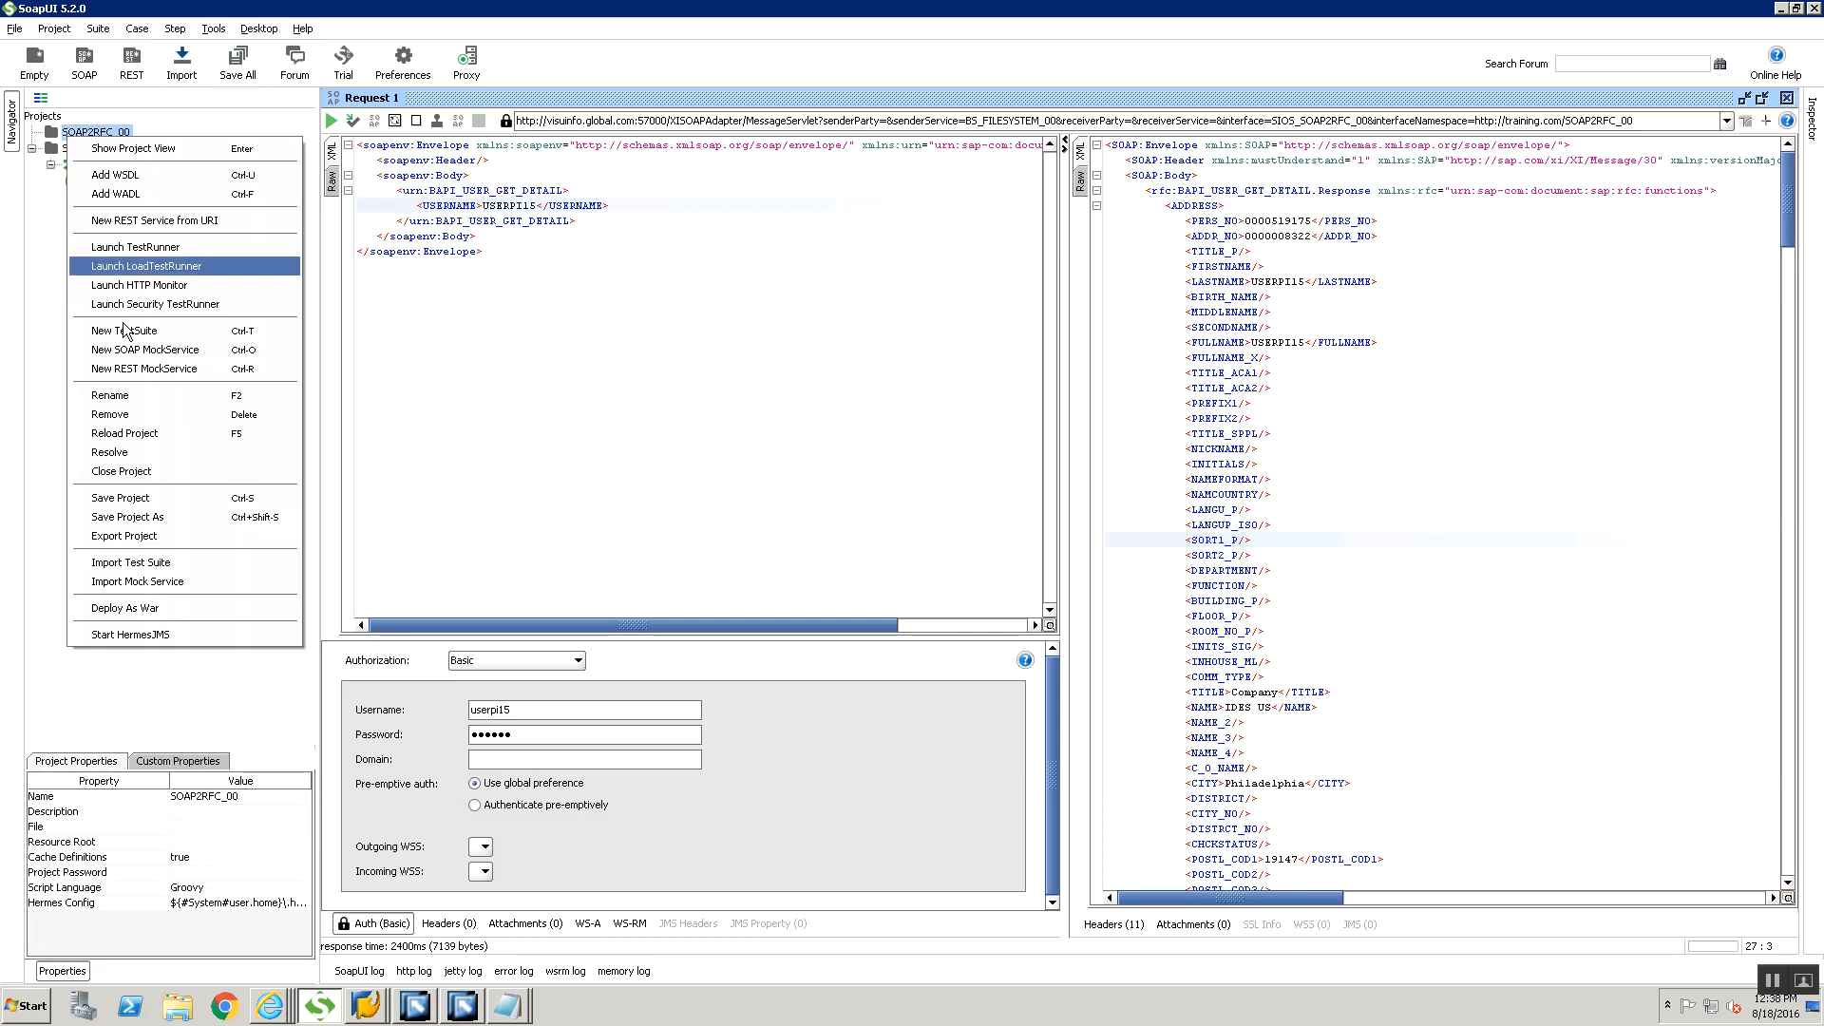
pyautogui.click(121, 415)
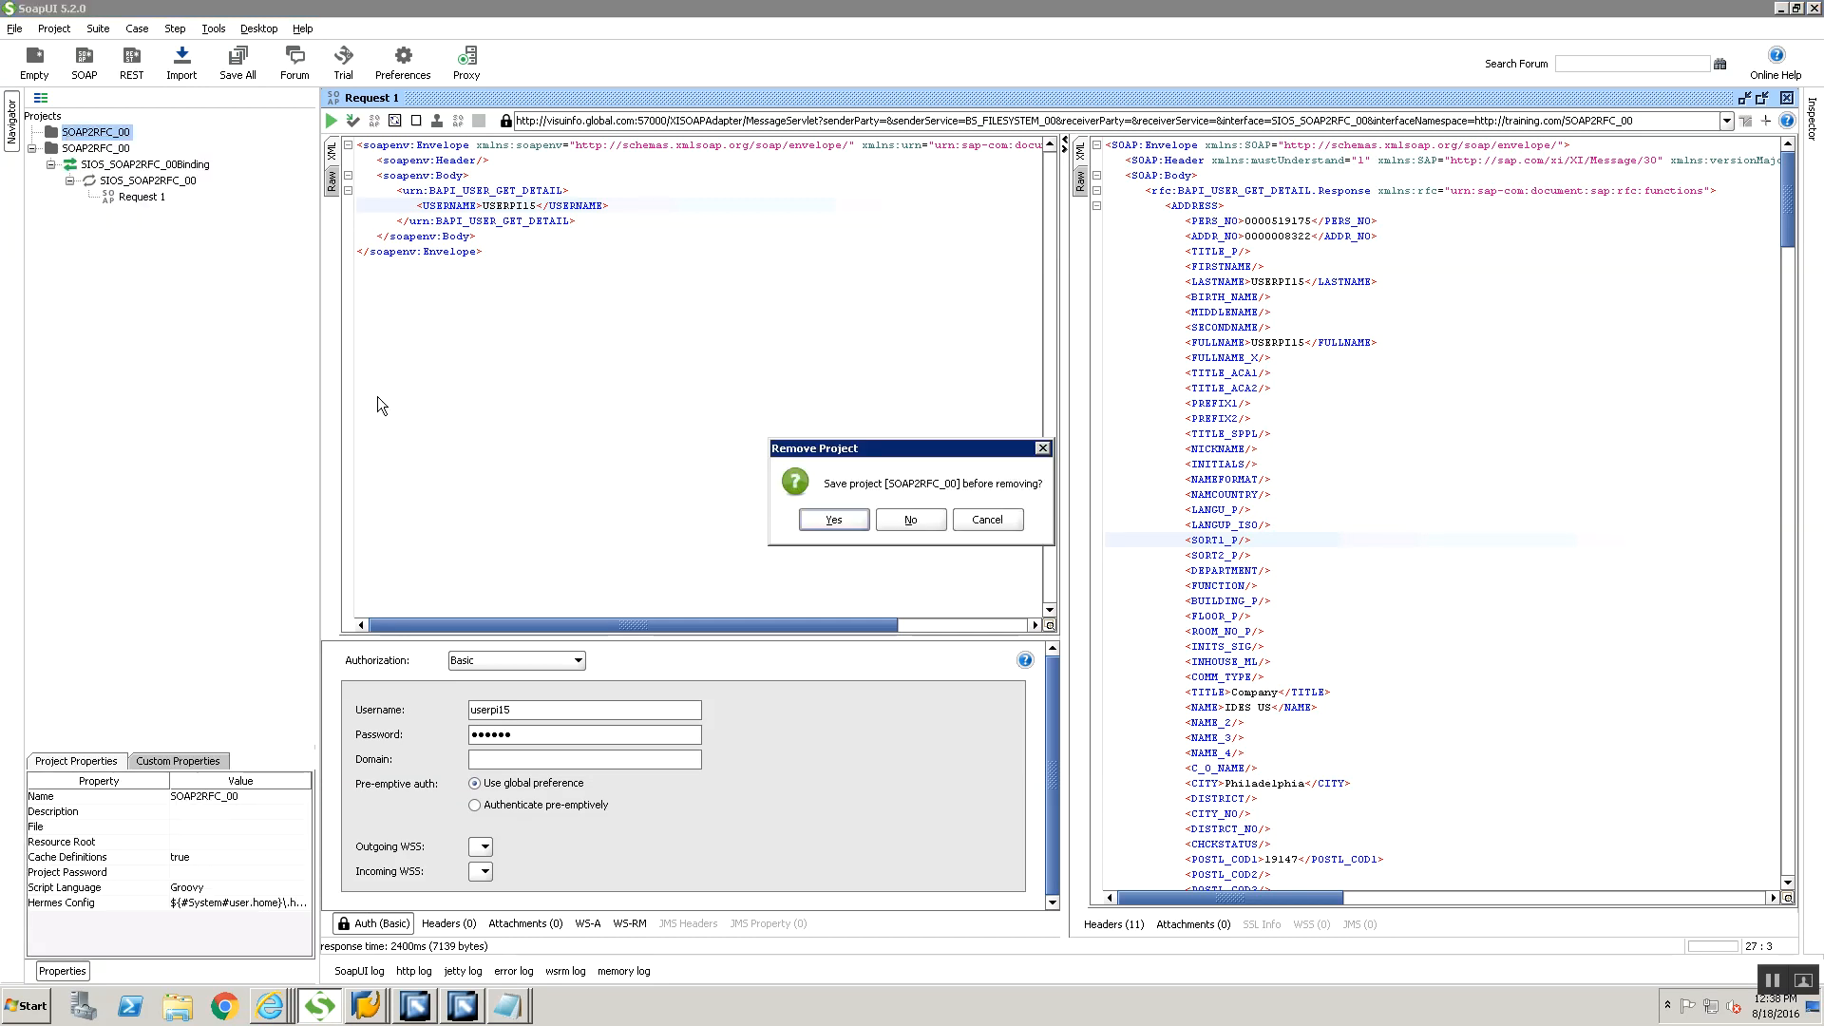
pyautogui.click(824, 519)
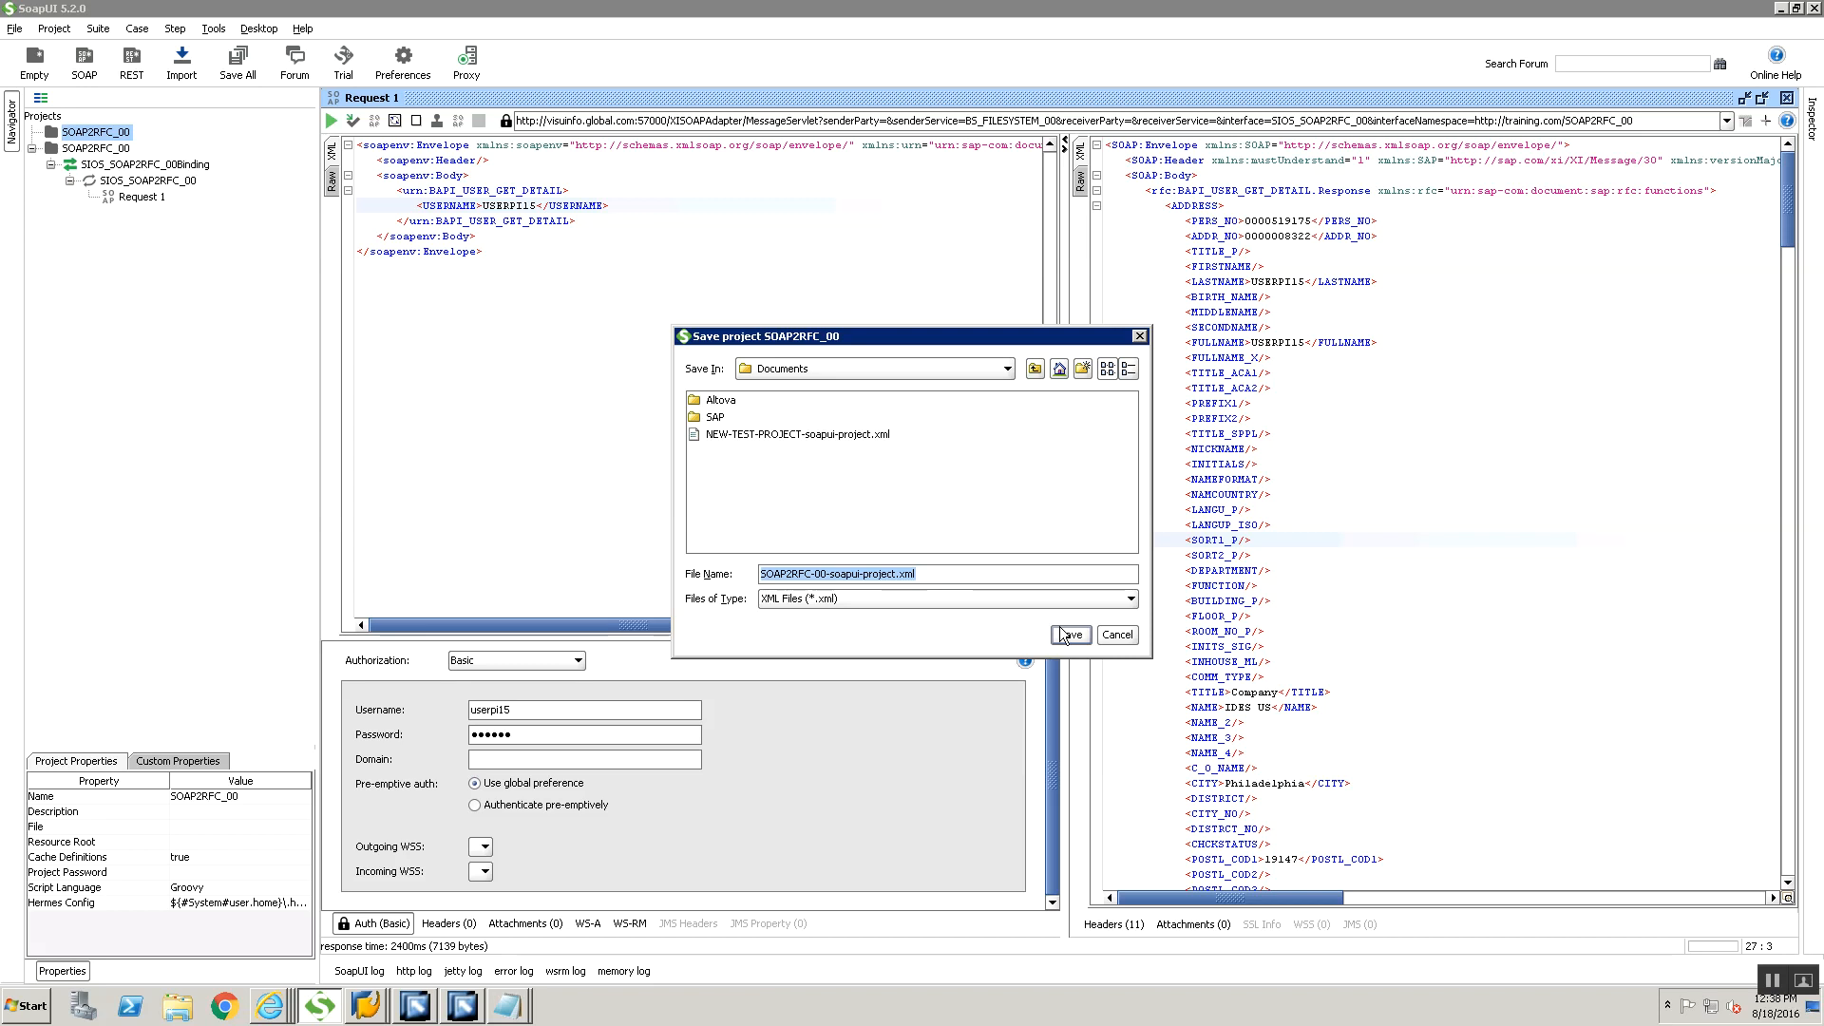
pyautogui.click(959, 369)
pyautogui.scroll(2, 890, 450)
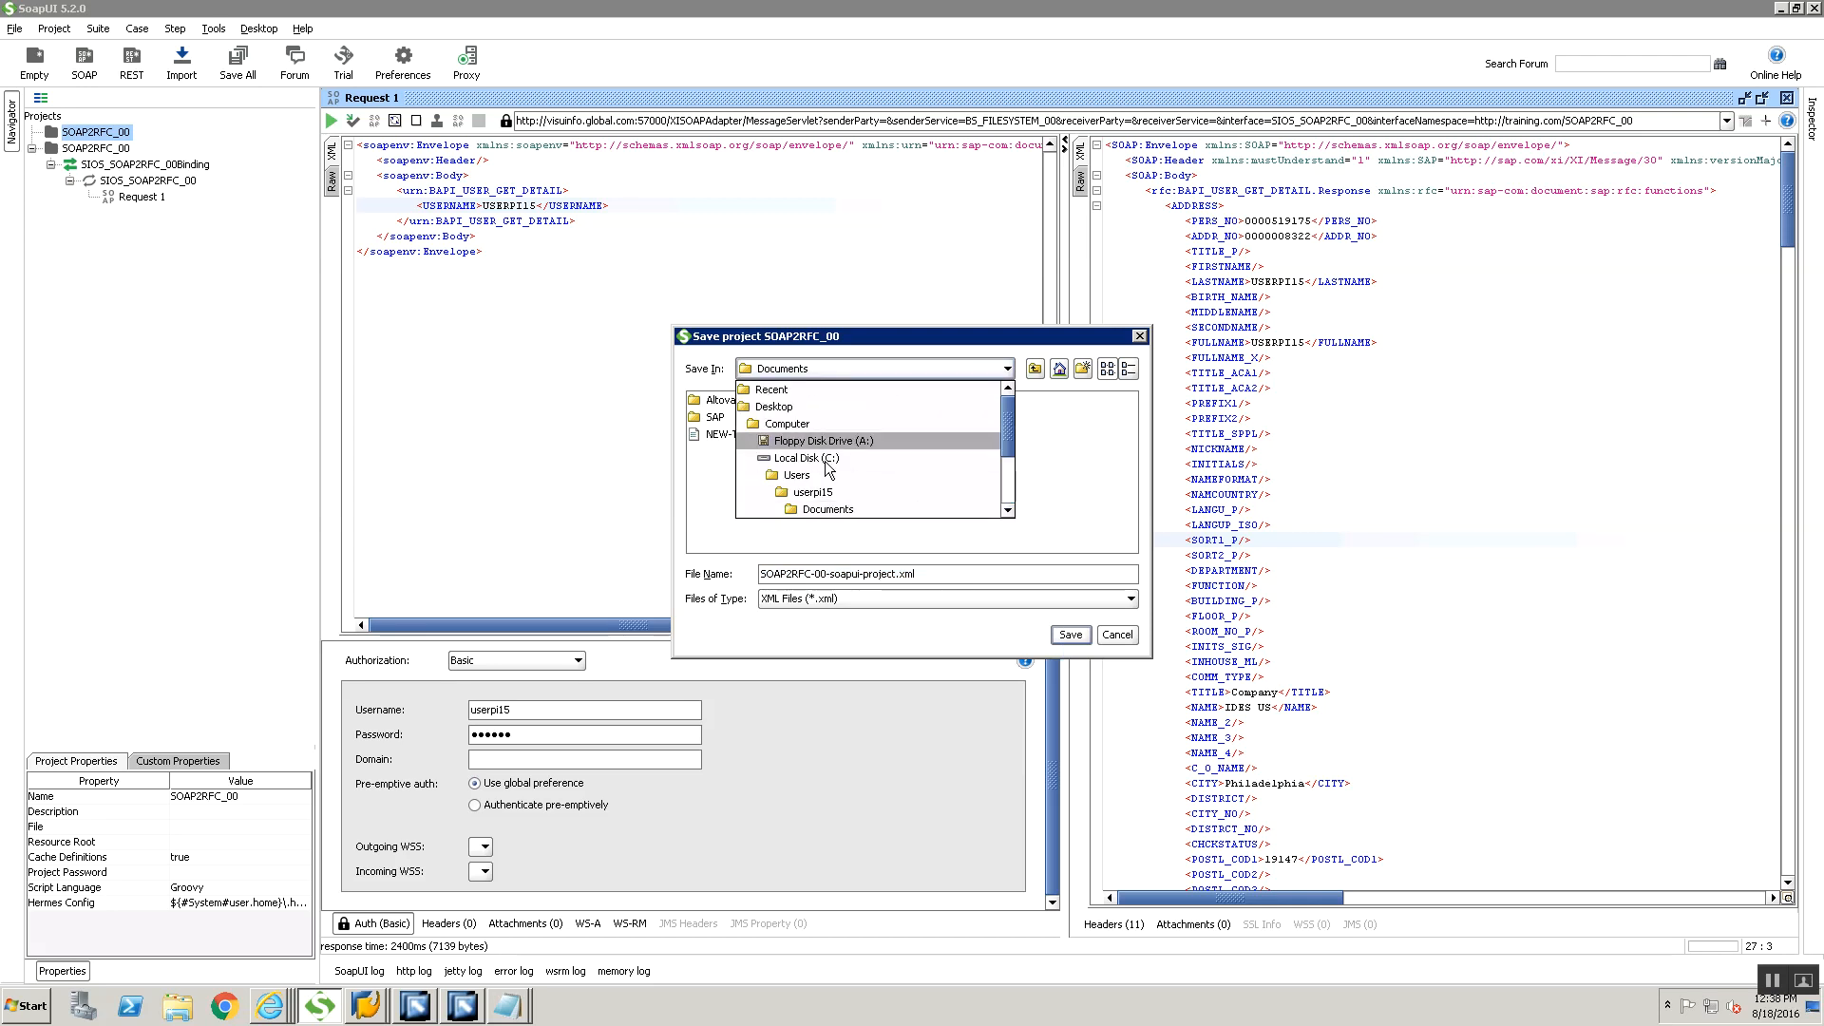
pyautogui.scroll(-2, 825, 431)
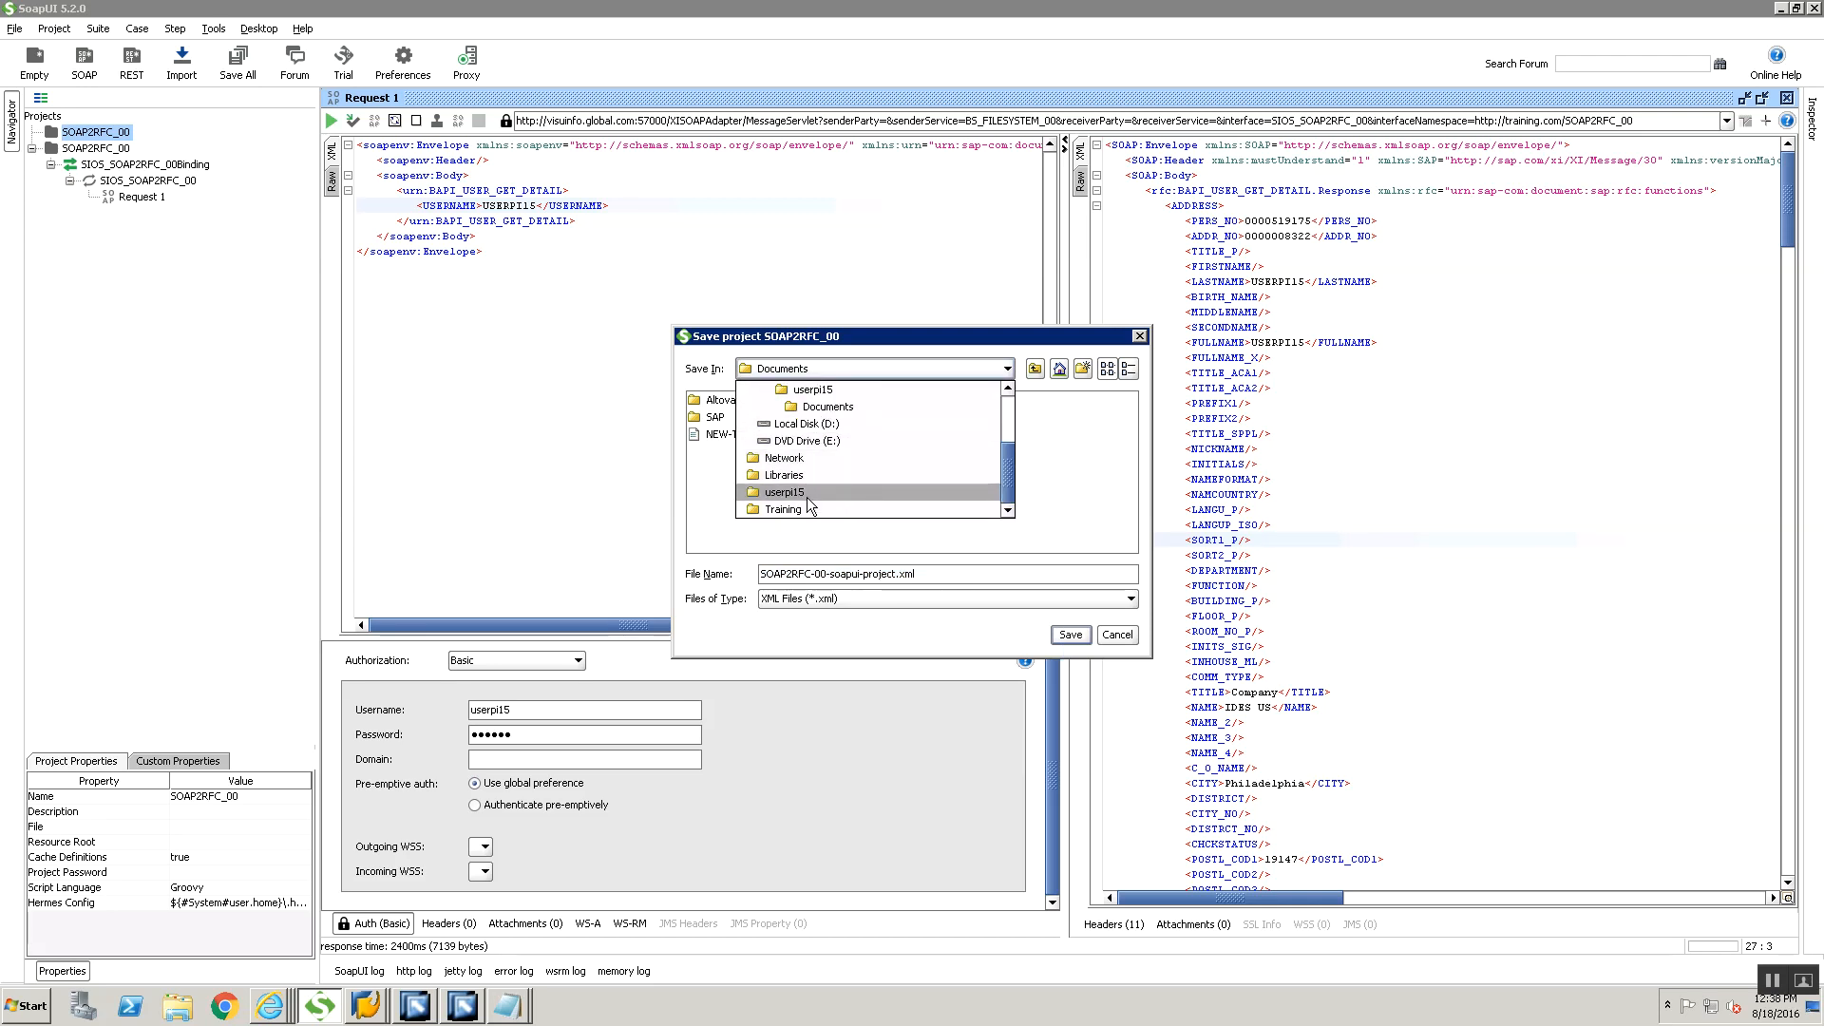
pyautogui.click(804, 508)
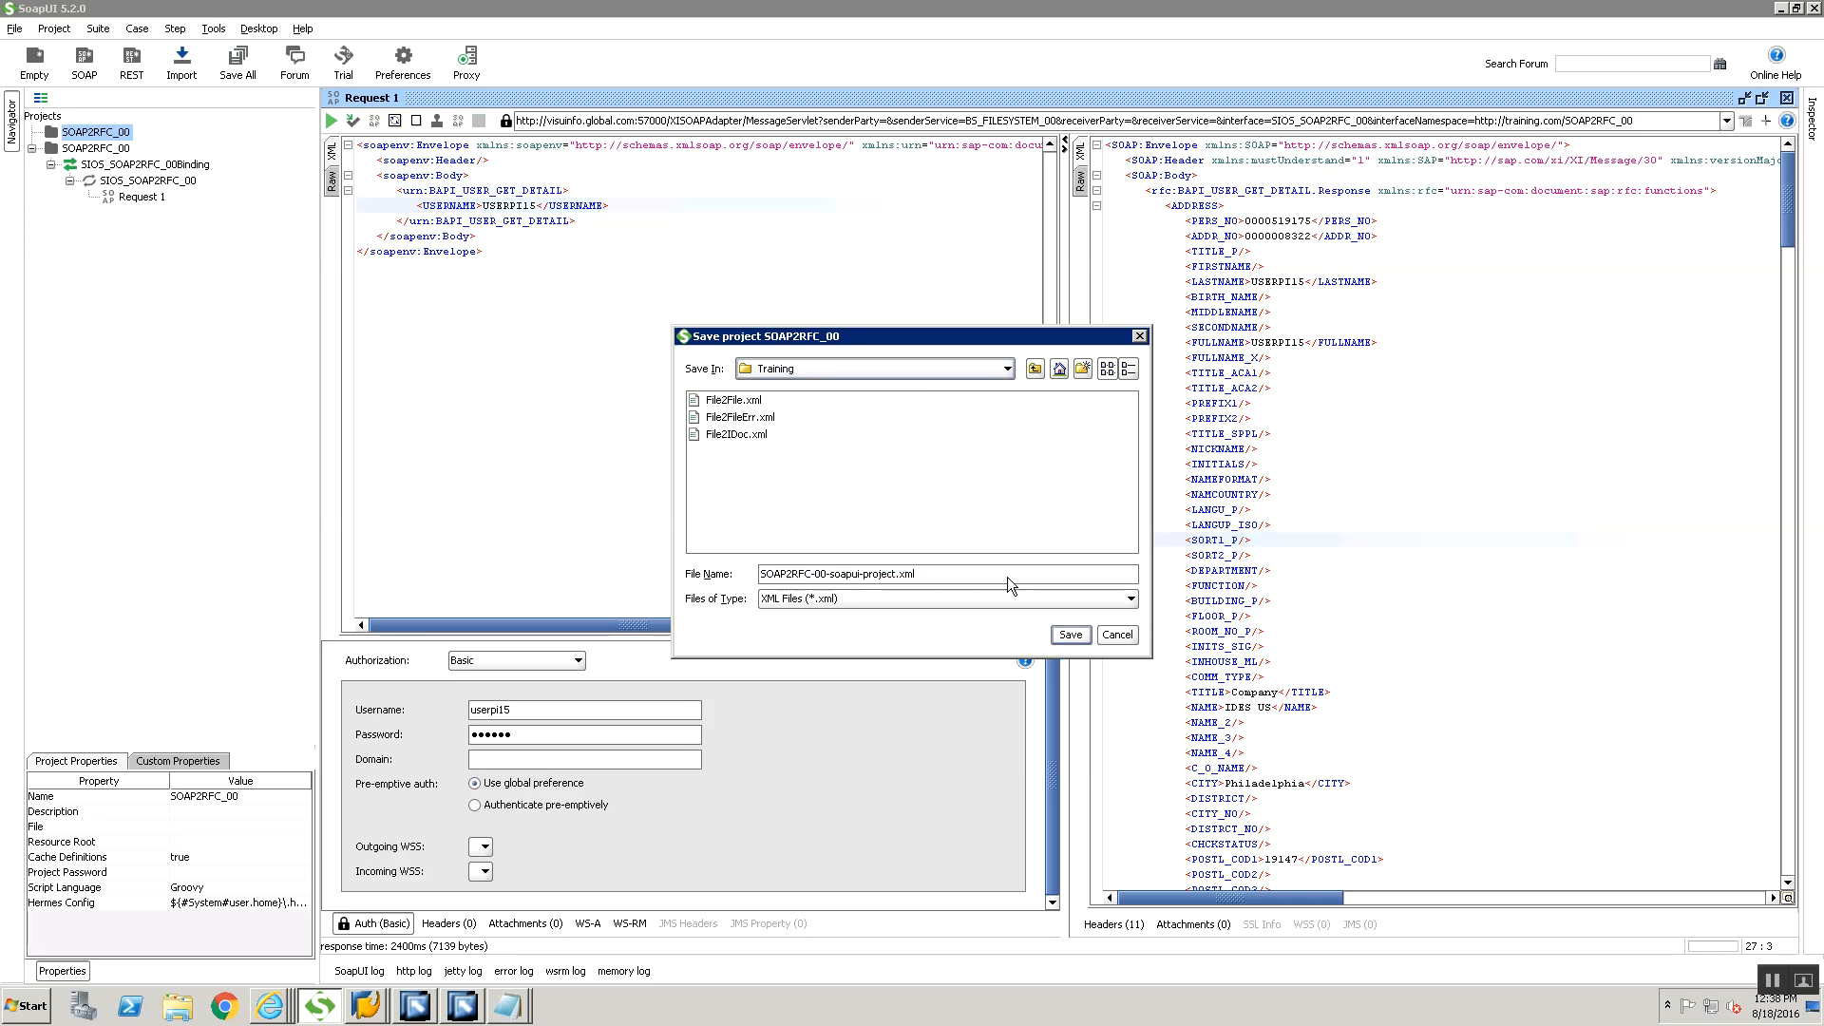
pyautogui.click(1068, 635)
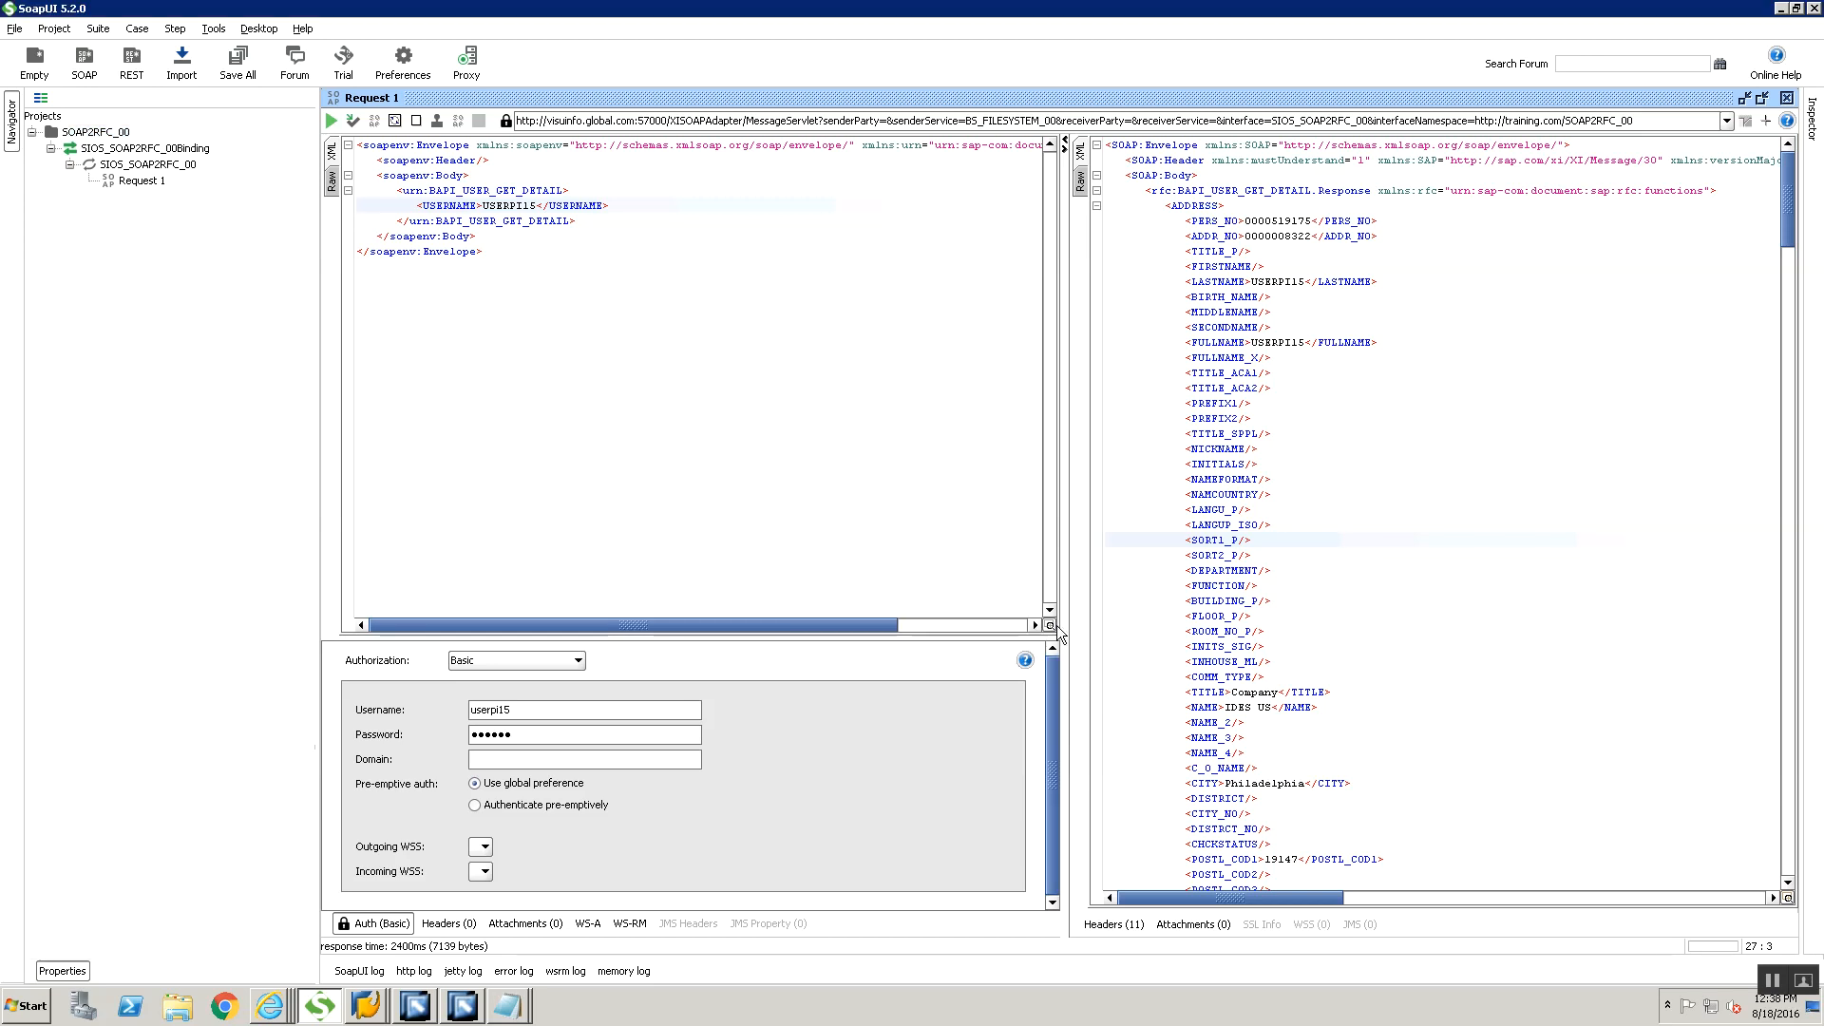
# Start a new SOAP project named SOAP2RFC_New_00
pyautogui.click(15, 29)
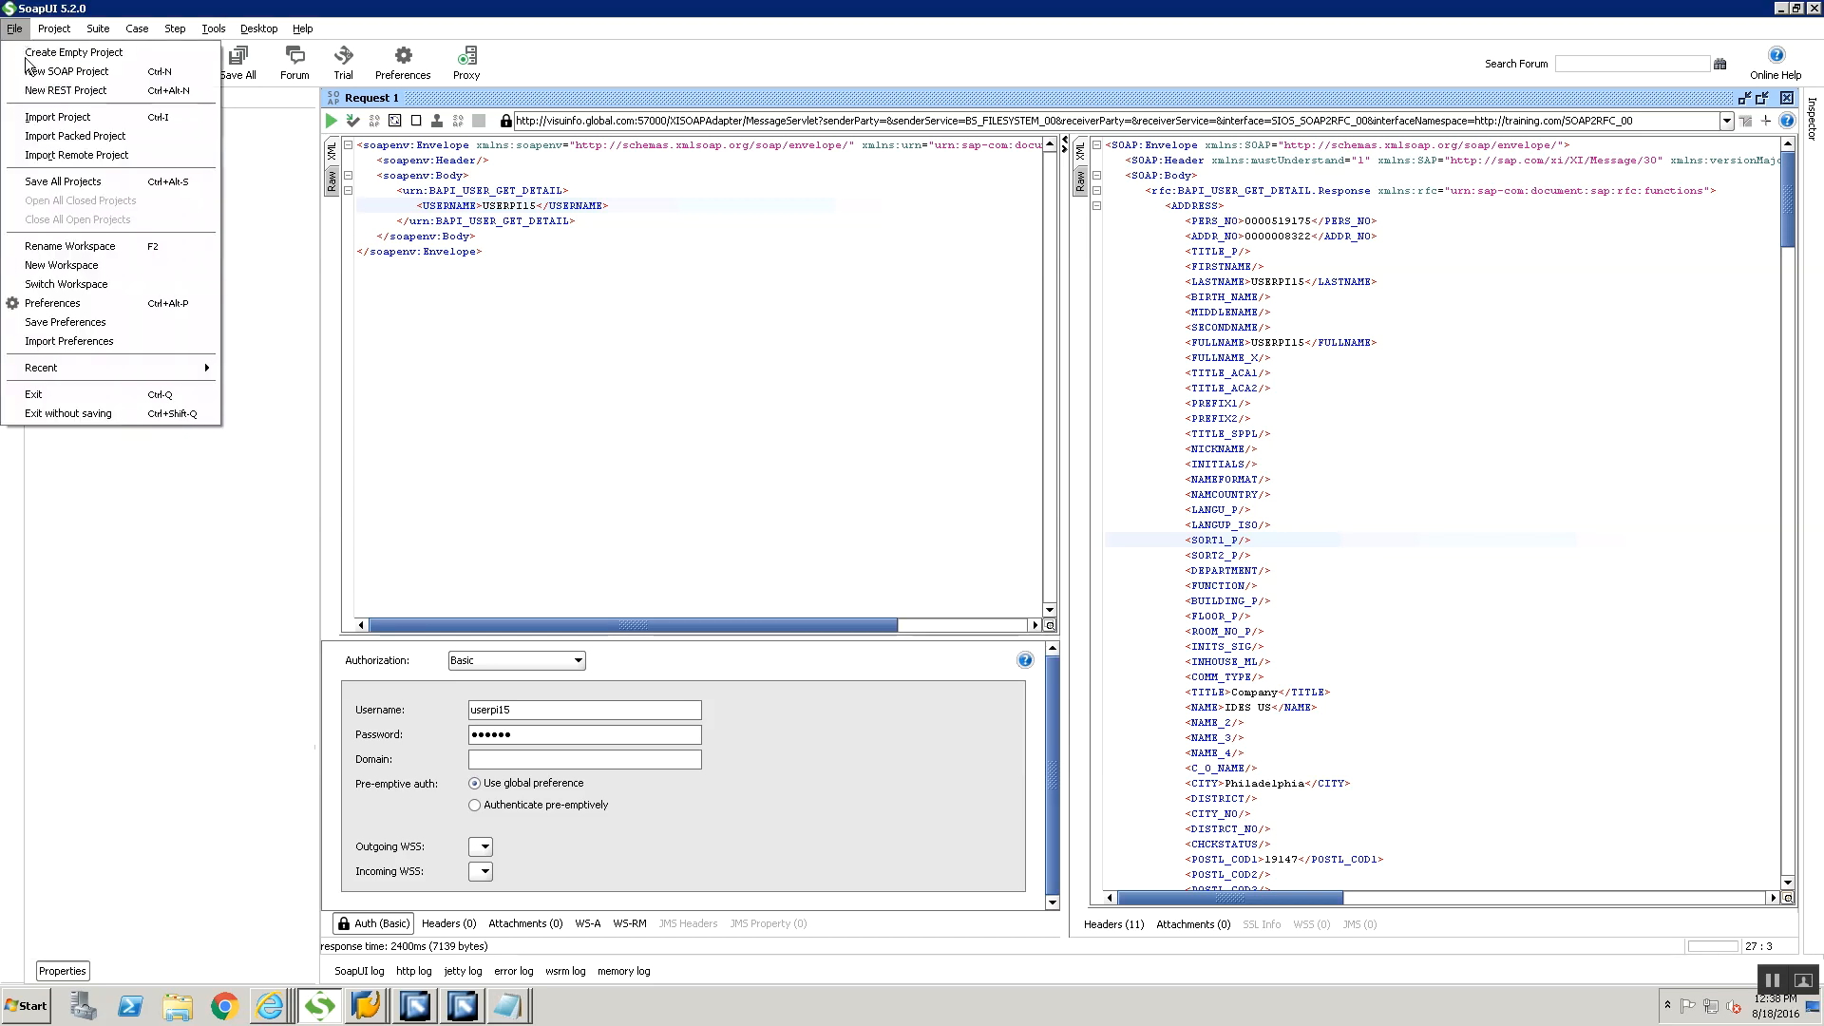
pyautogui.click(57, 71)
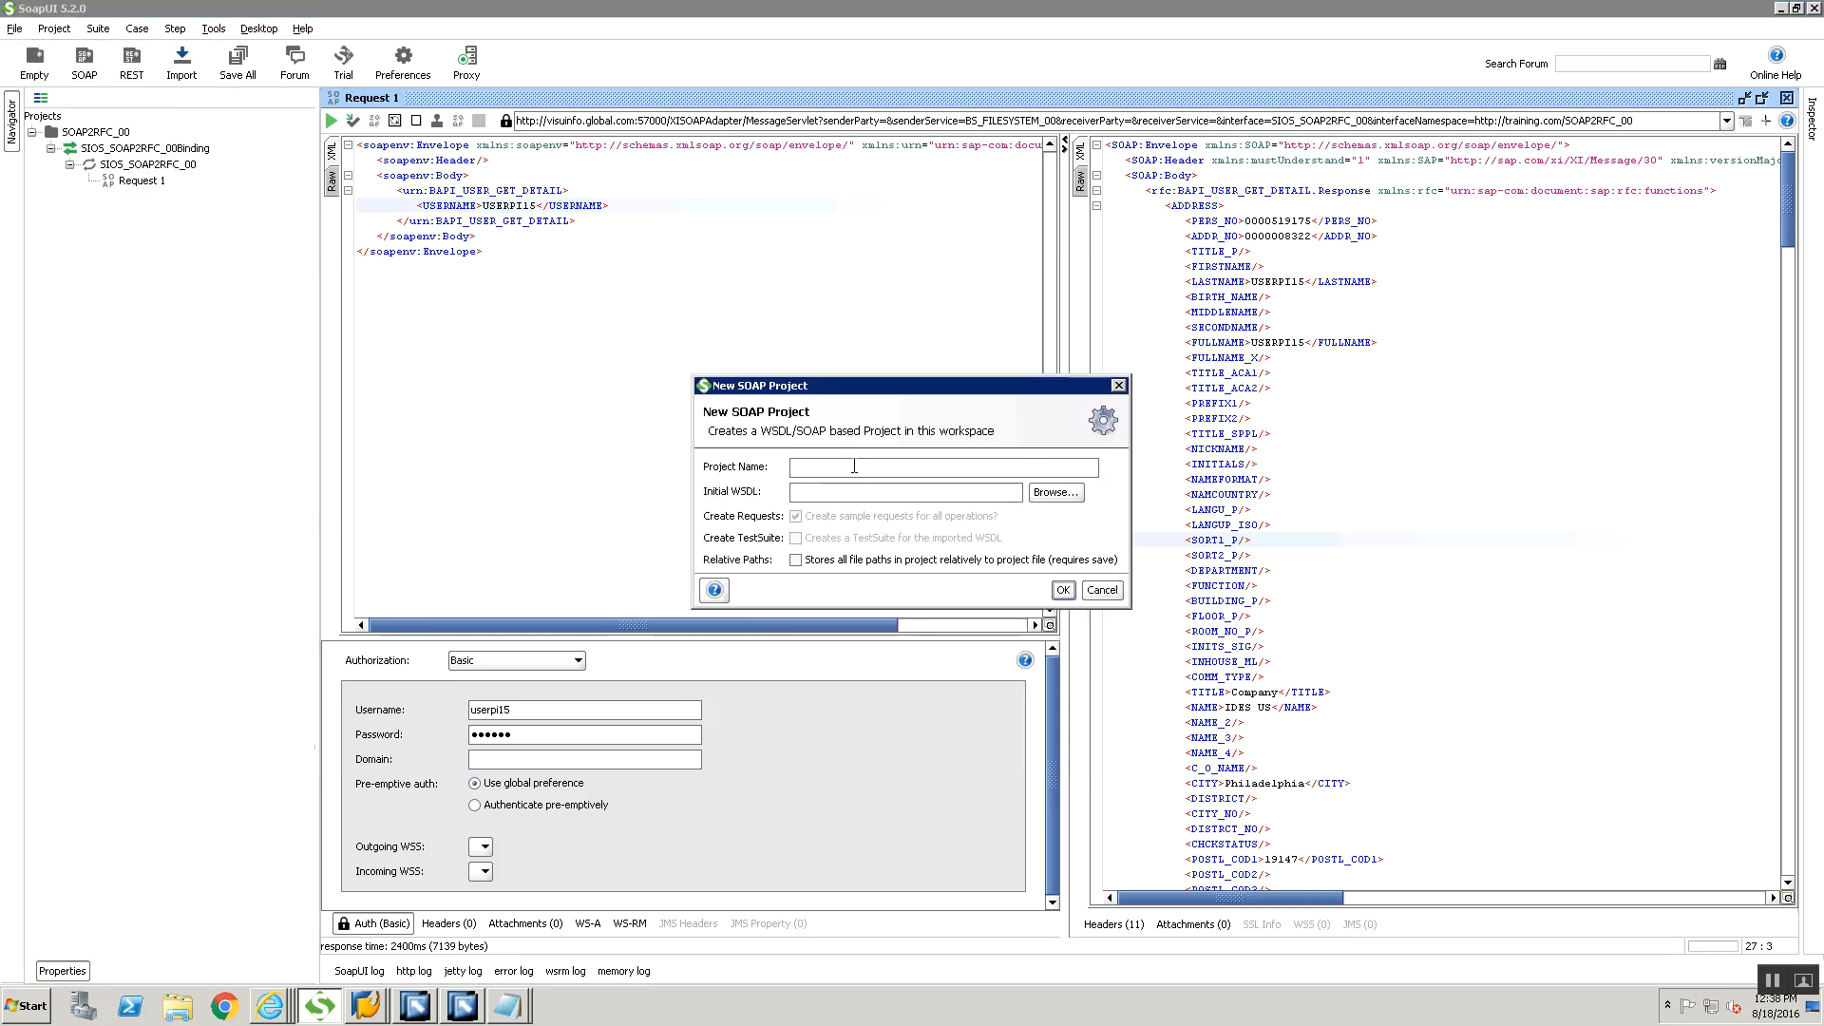
pyautogui.write('SOAP2RFC_New_00')
pyautogui.press('Tab')
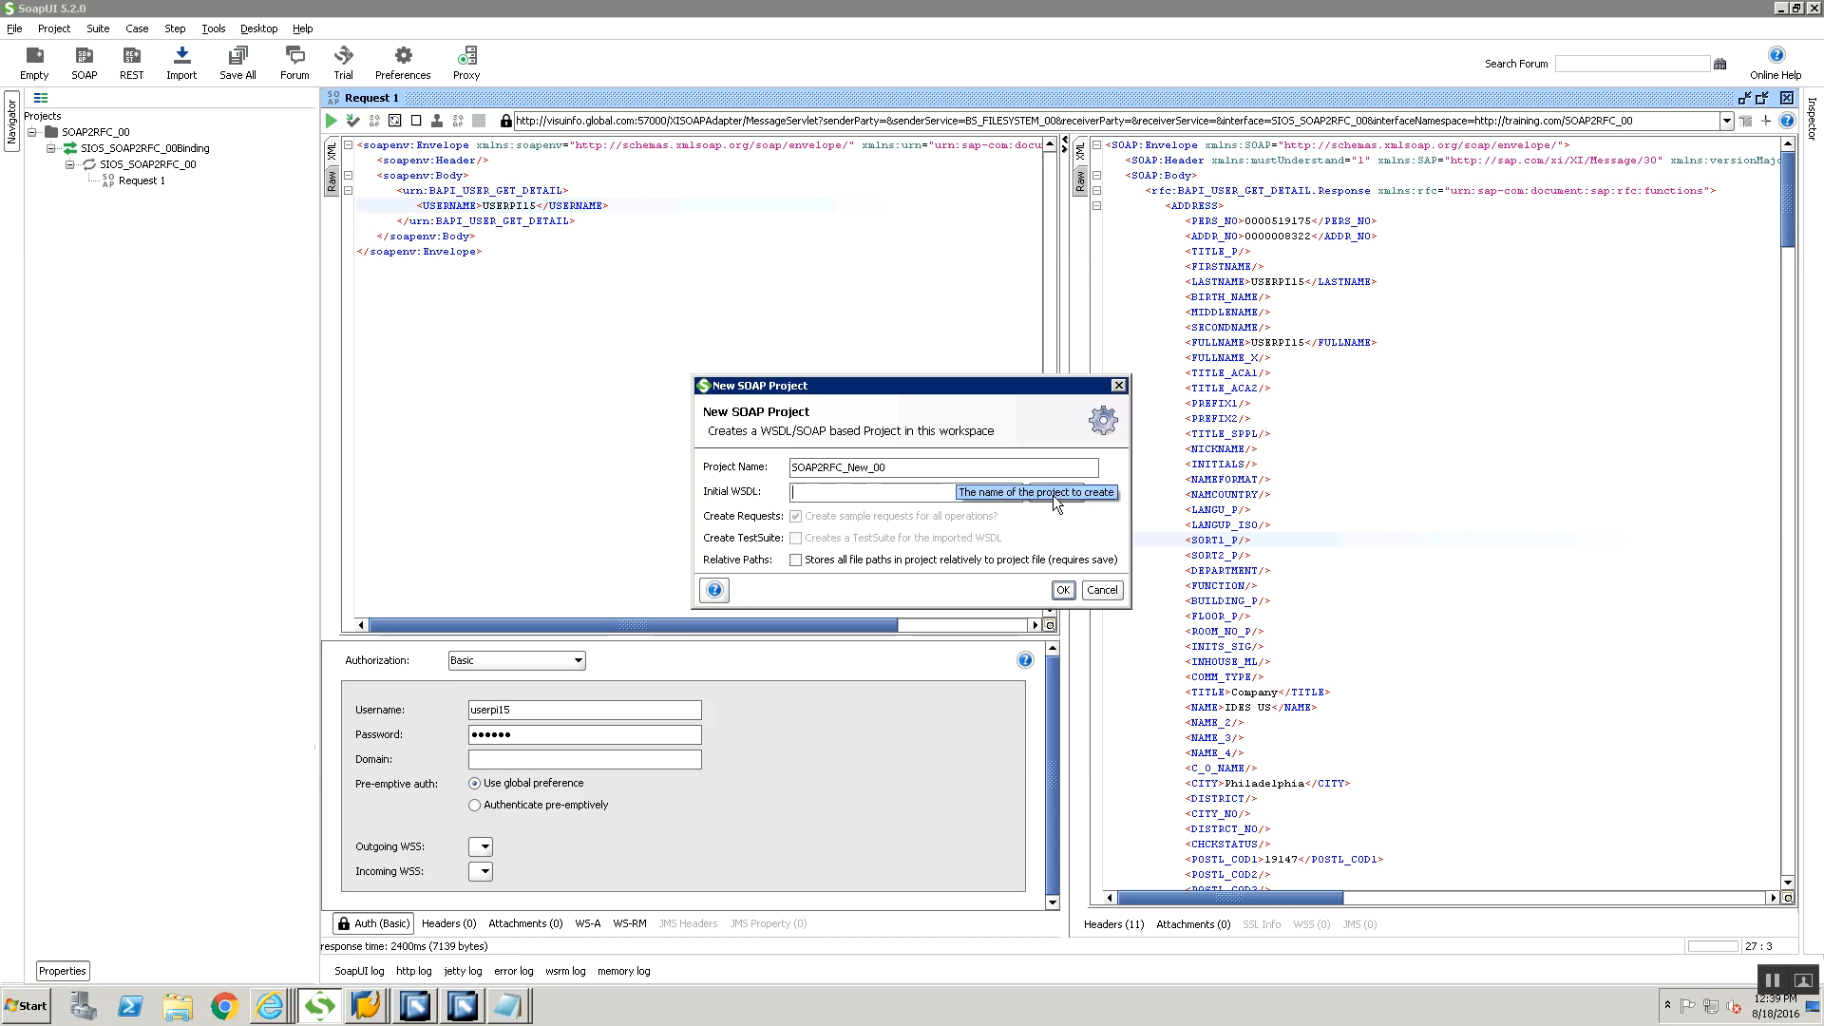
# Switch to Notepad, review the noted WSDL URL and SOAP End Point URL, and return to SoapUI
pyautogui.click(496, 1005)
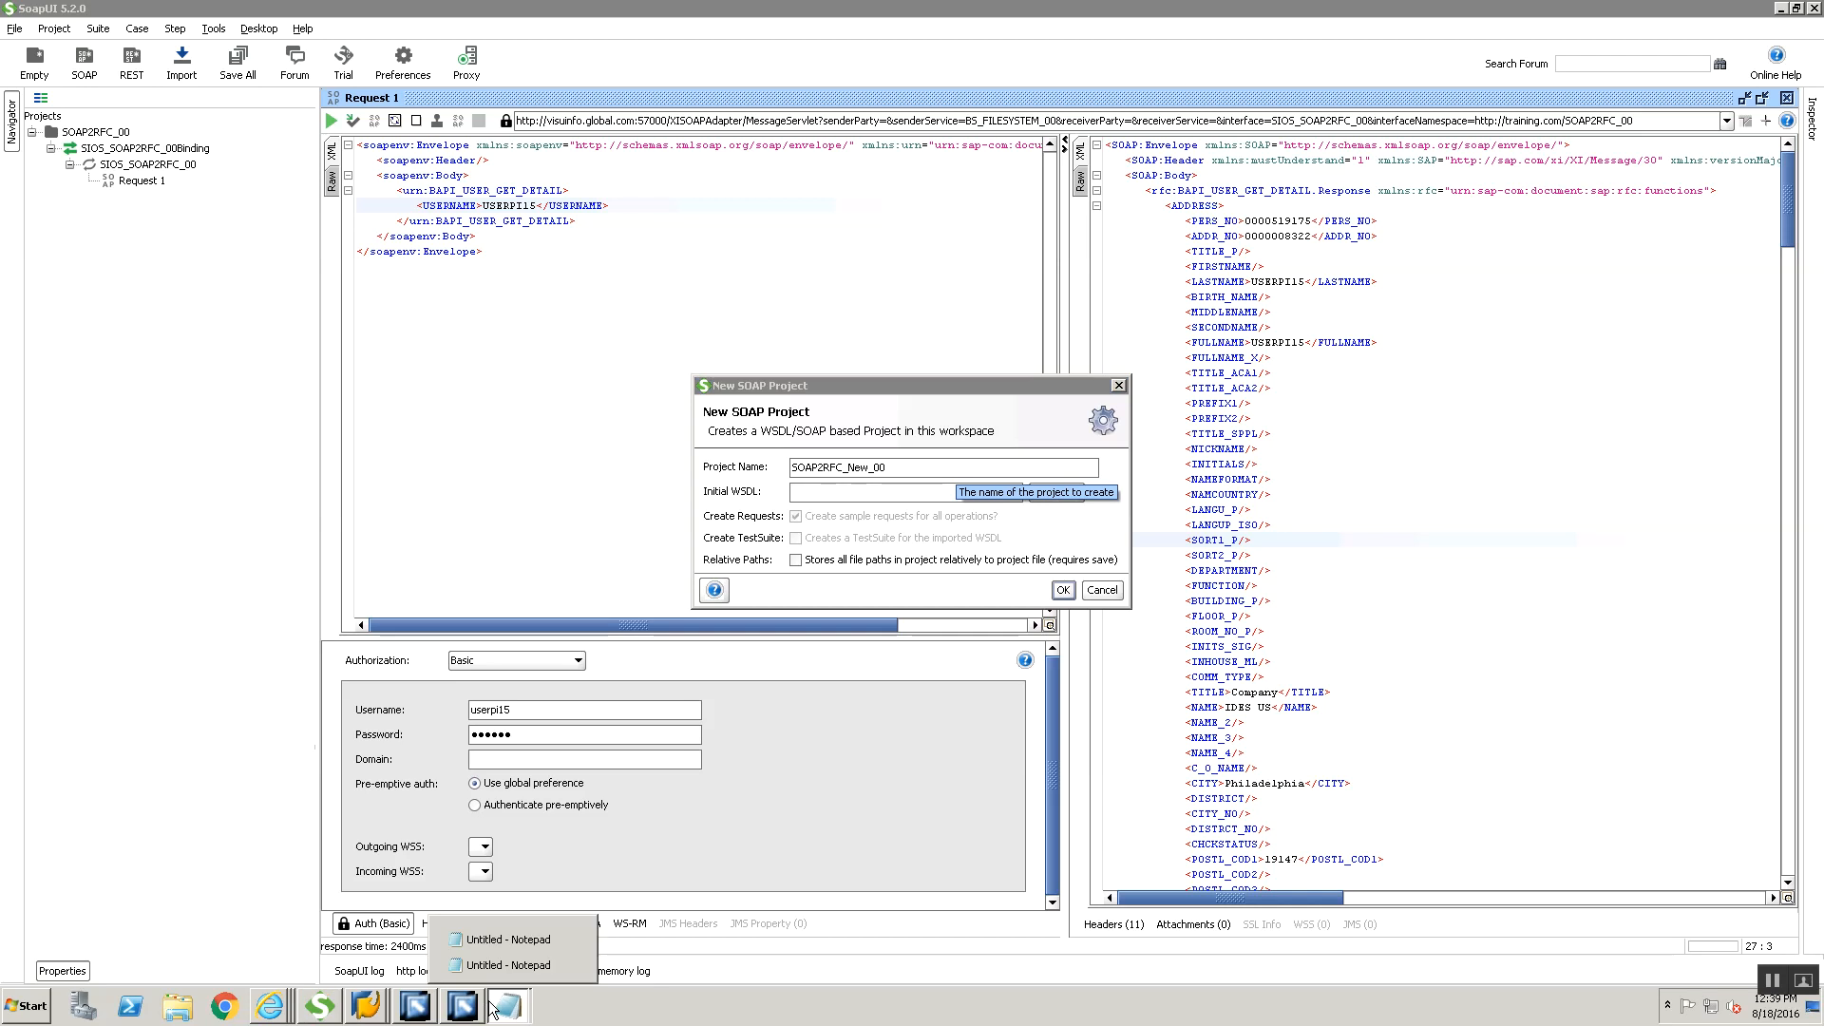
pyautogui.click(493, 955)
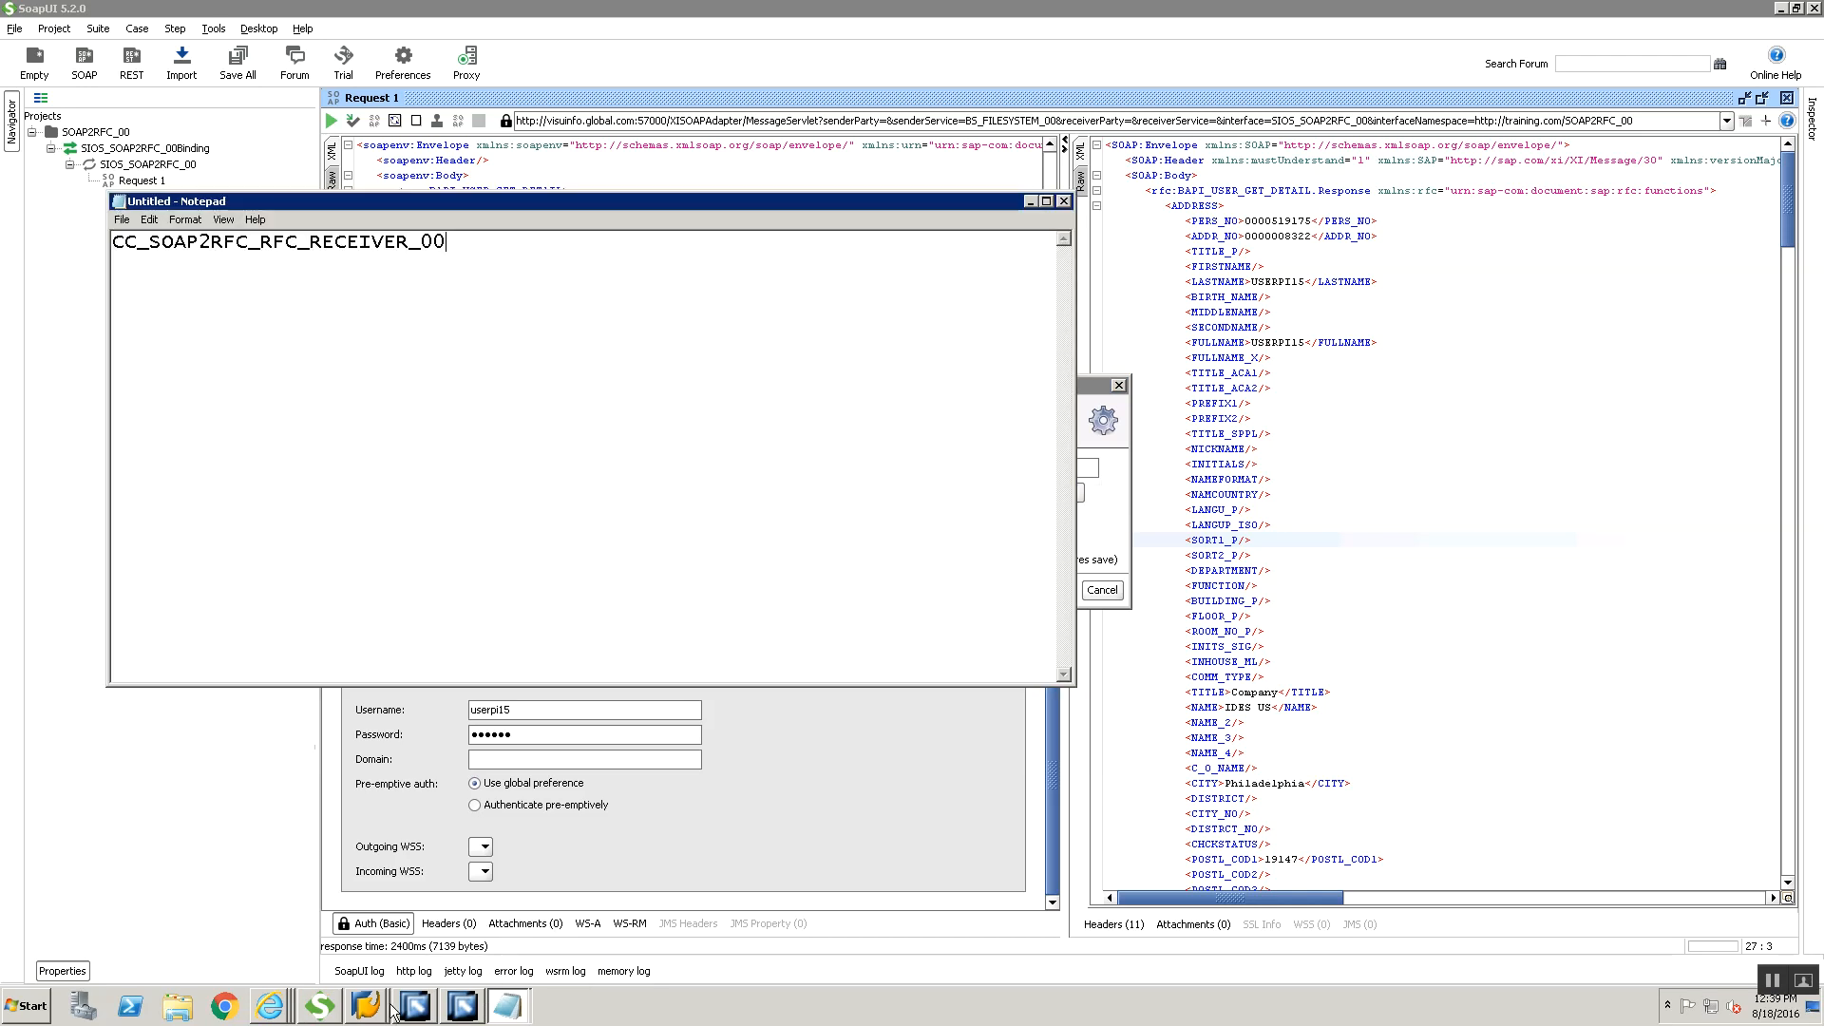
pyautogui.click(496, 1005)
pyautogui.click(485, 962)
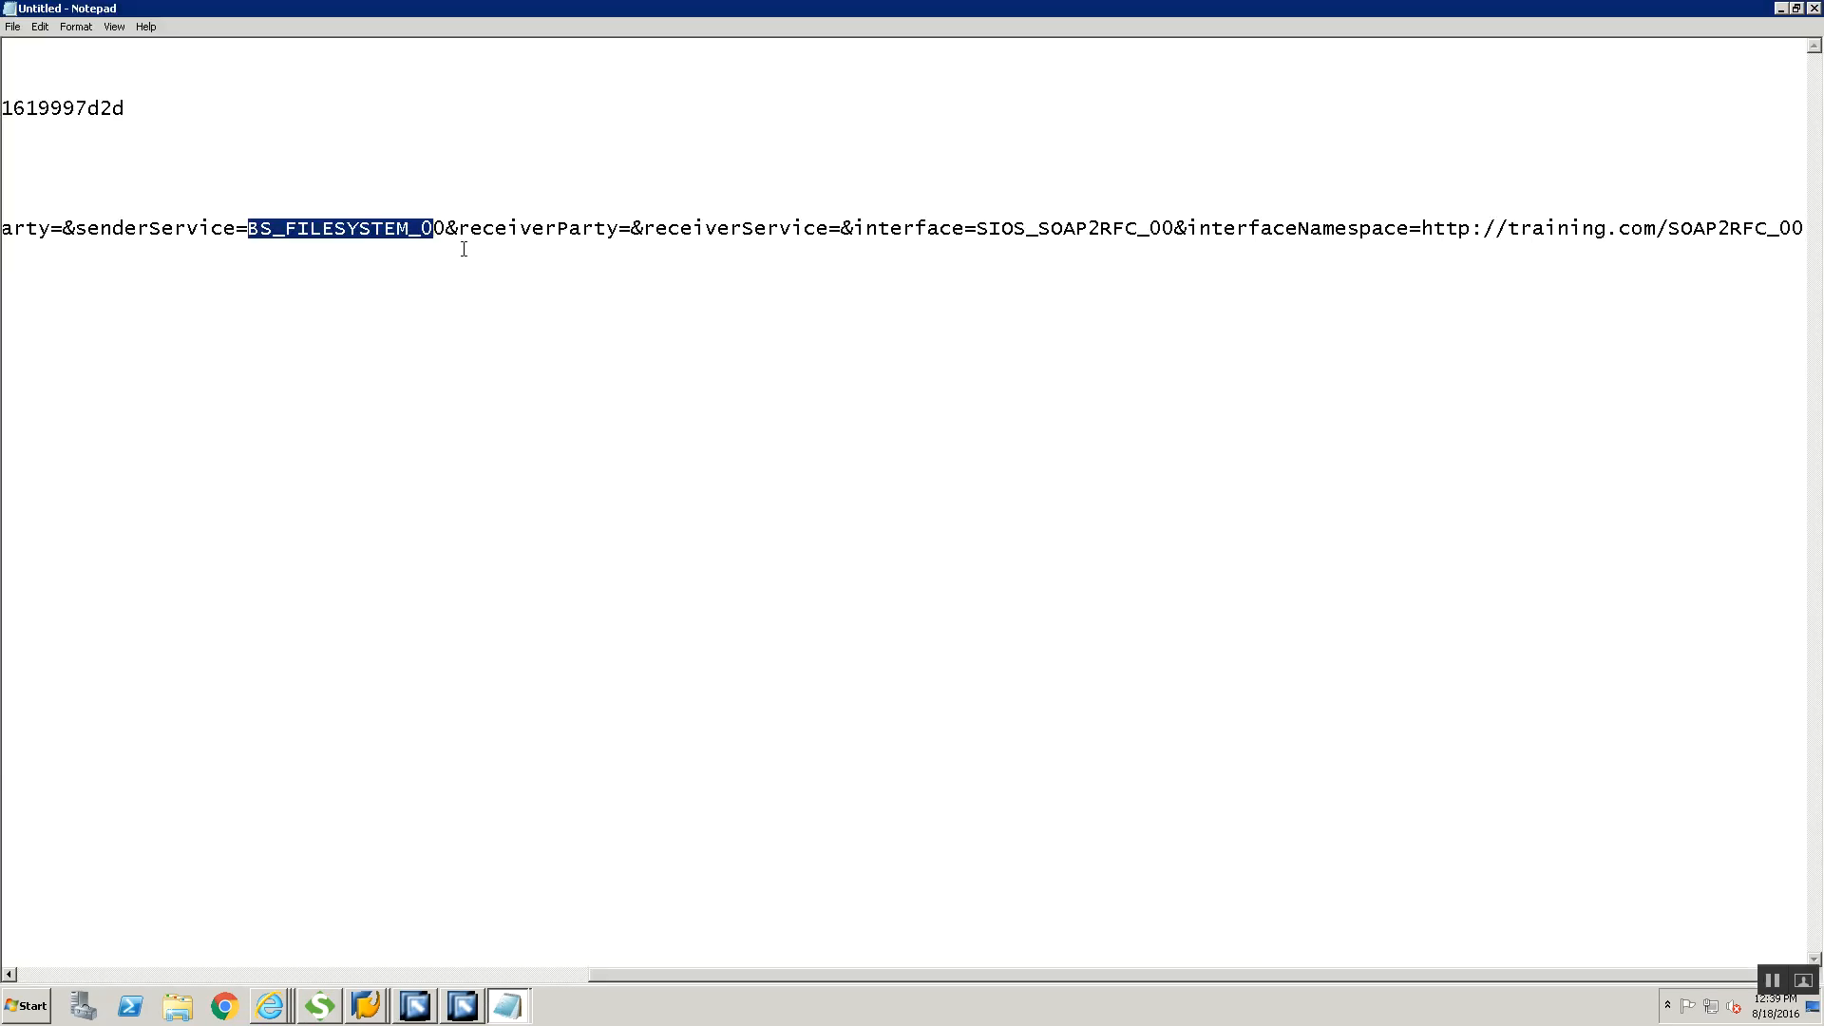
pyautogui.click(367, 977)
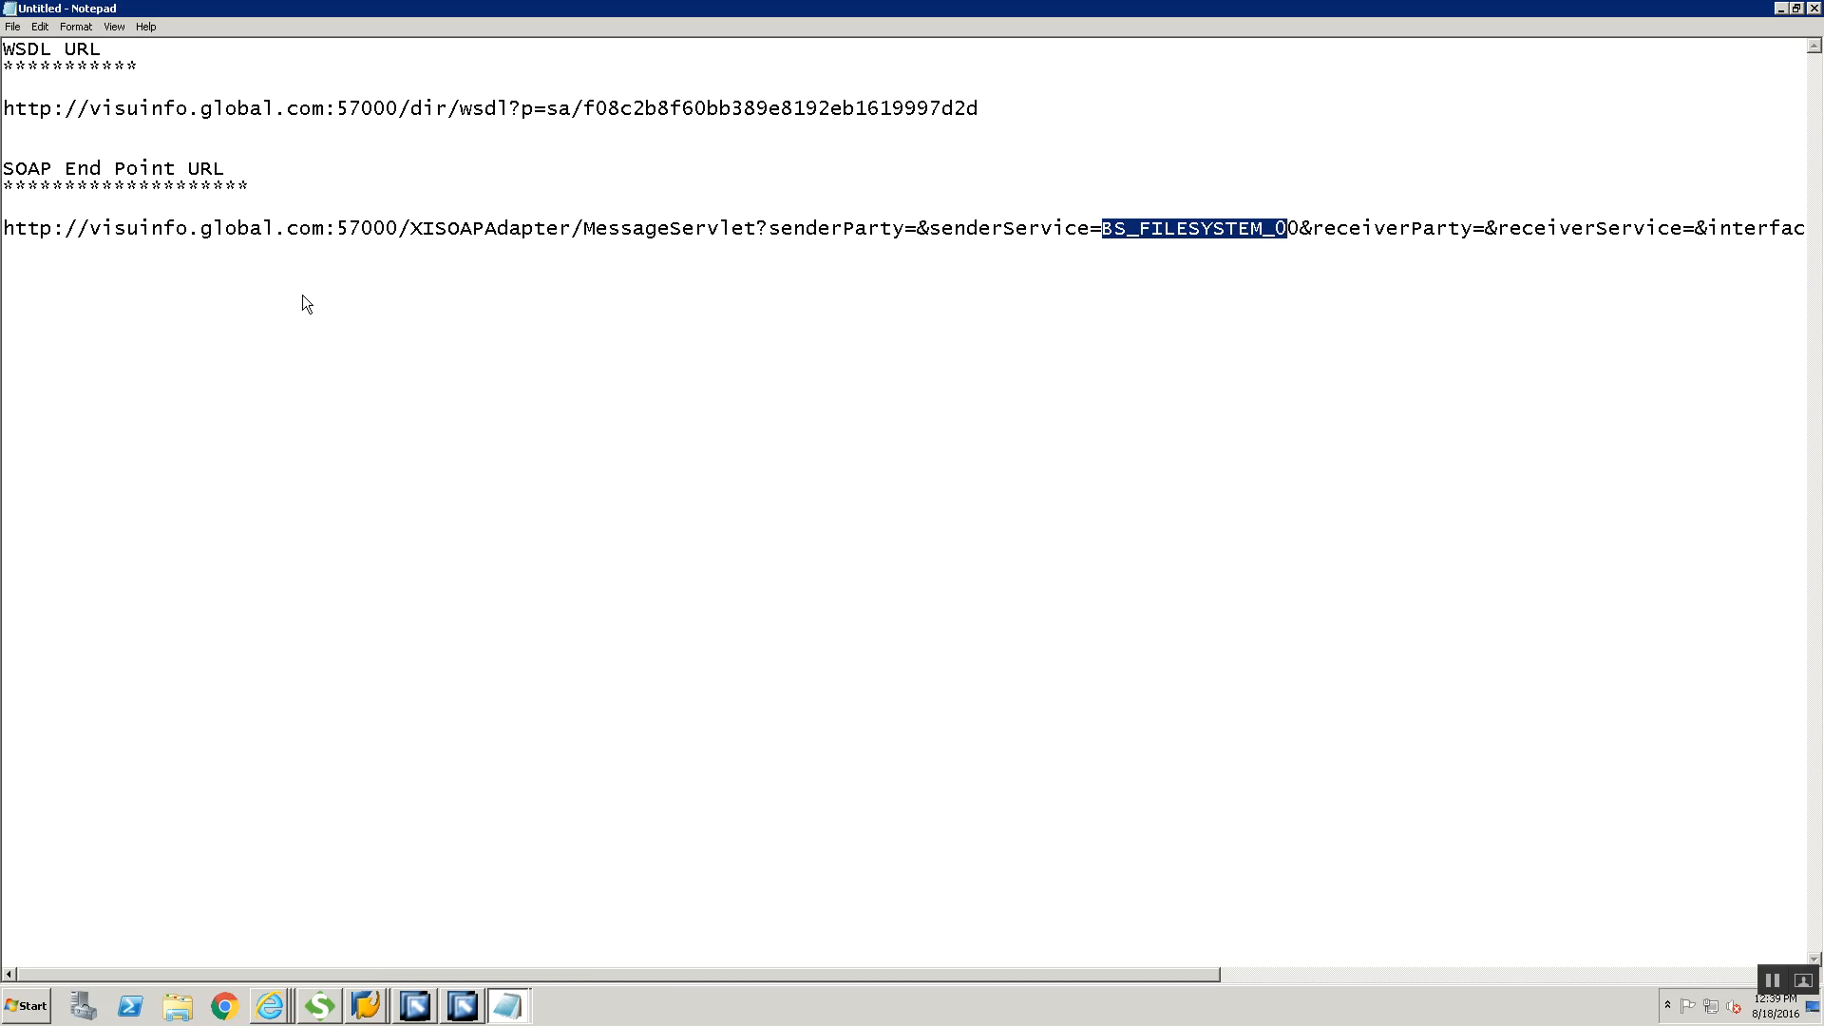
pyautogui.click(305, 114)
pyautogui.hotkey('alt', 'Tab')
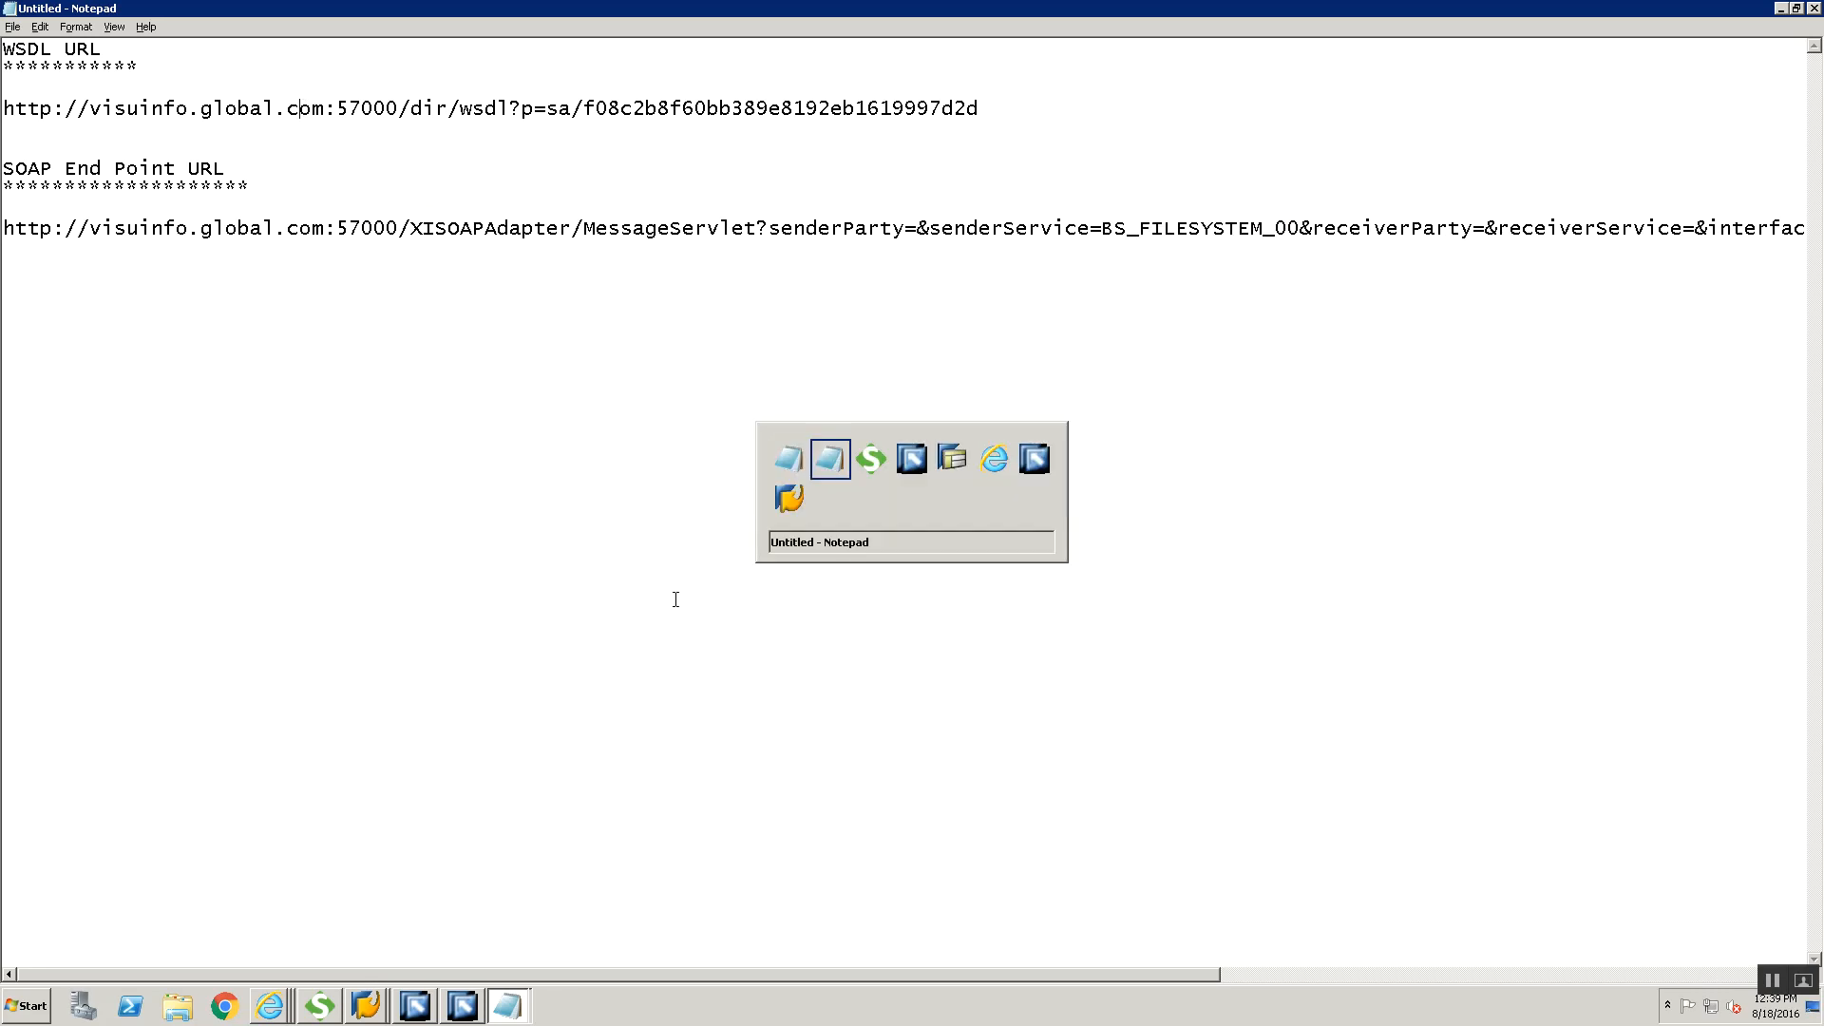
# Set the new project's initial WSDL to SIOS_SOAP2RFC_00Service.wsdl from the desktop's Training folder
pyautogui.click(1044, 491)
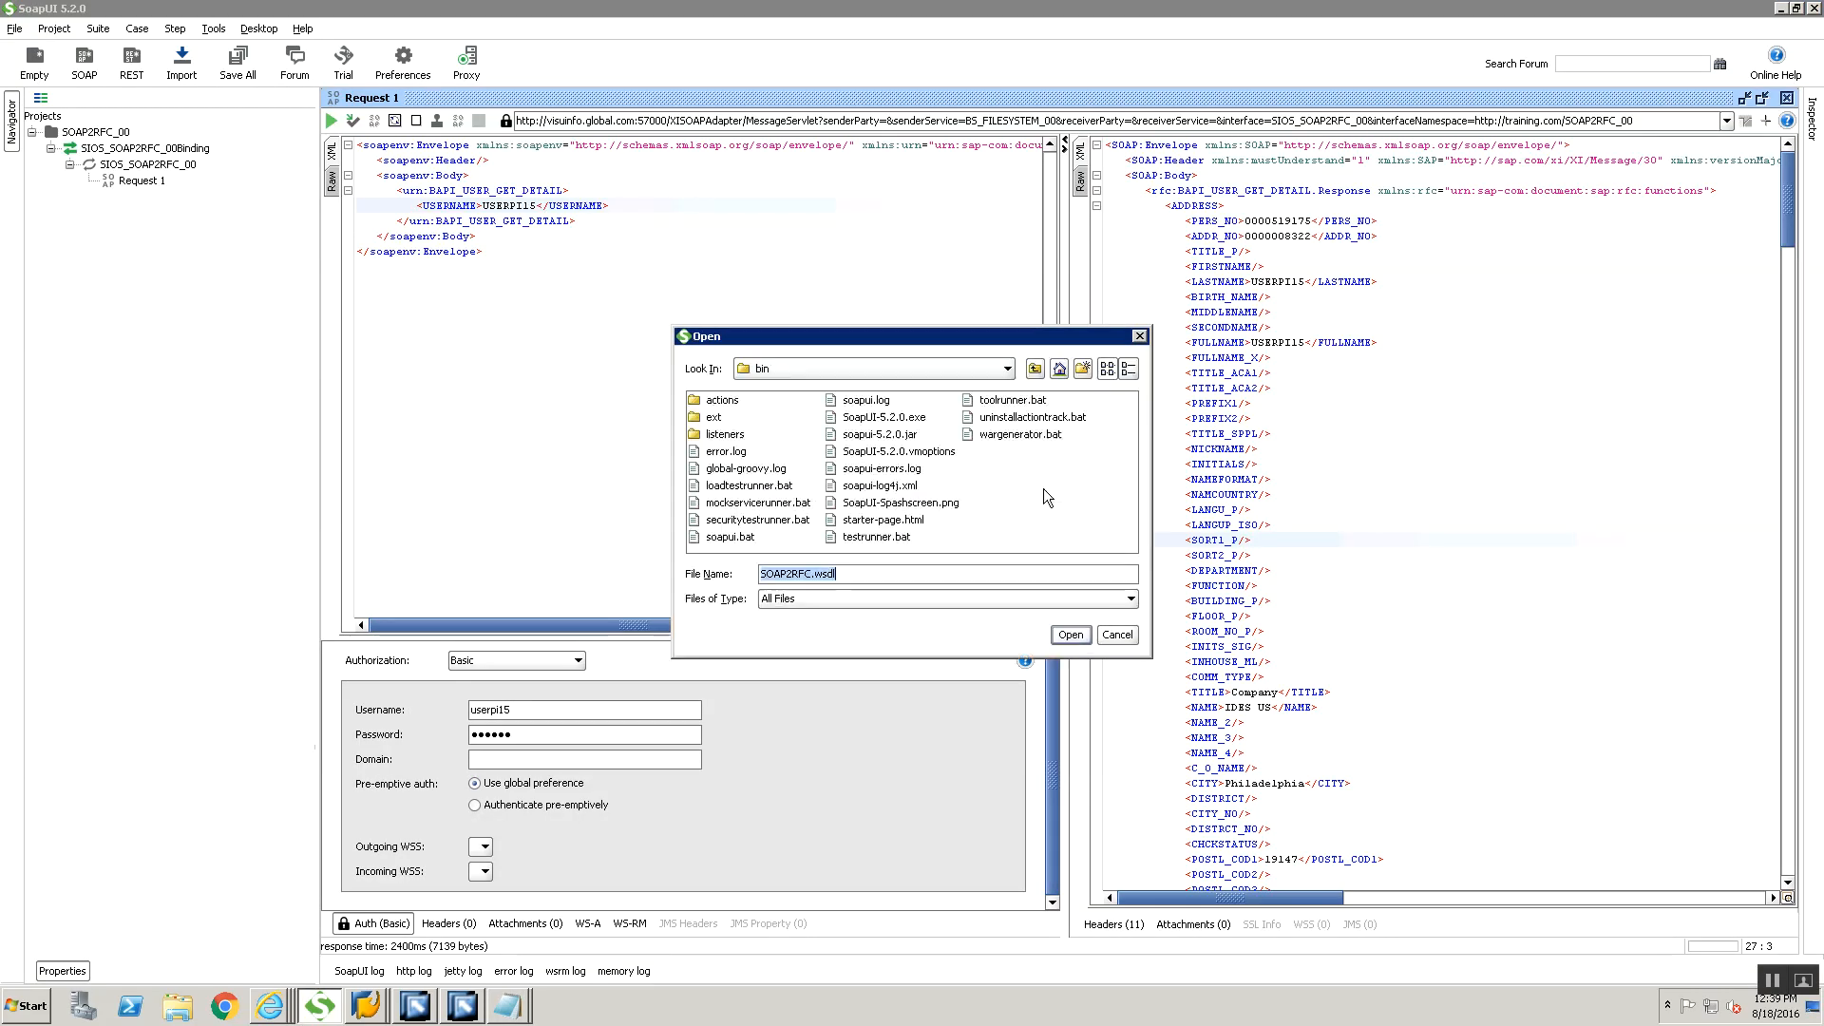
pyautogui.click(974, 369)
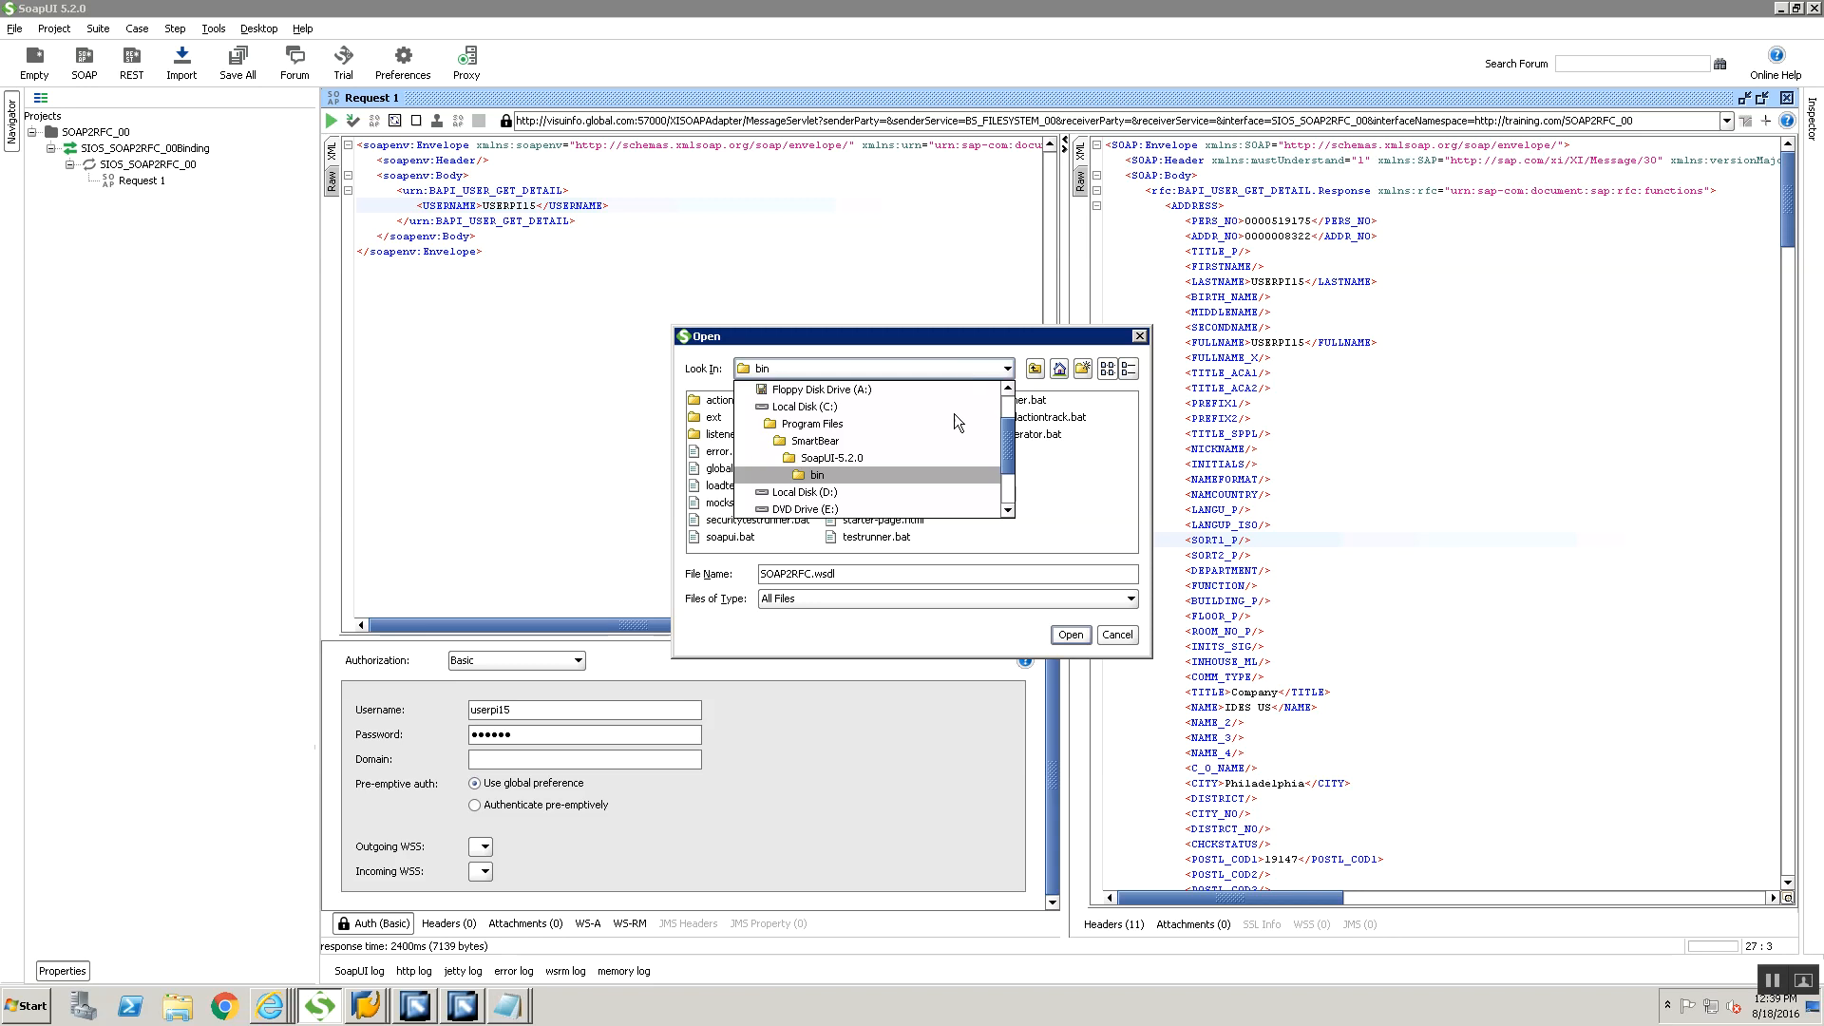
pyautogui.scroll(-2, 956, 441)
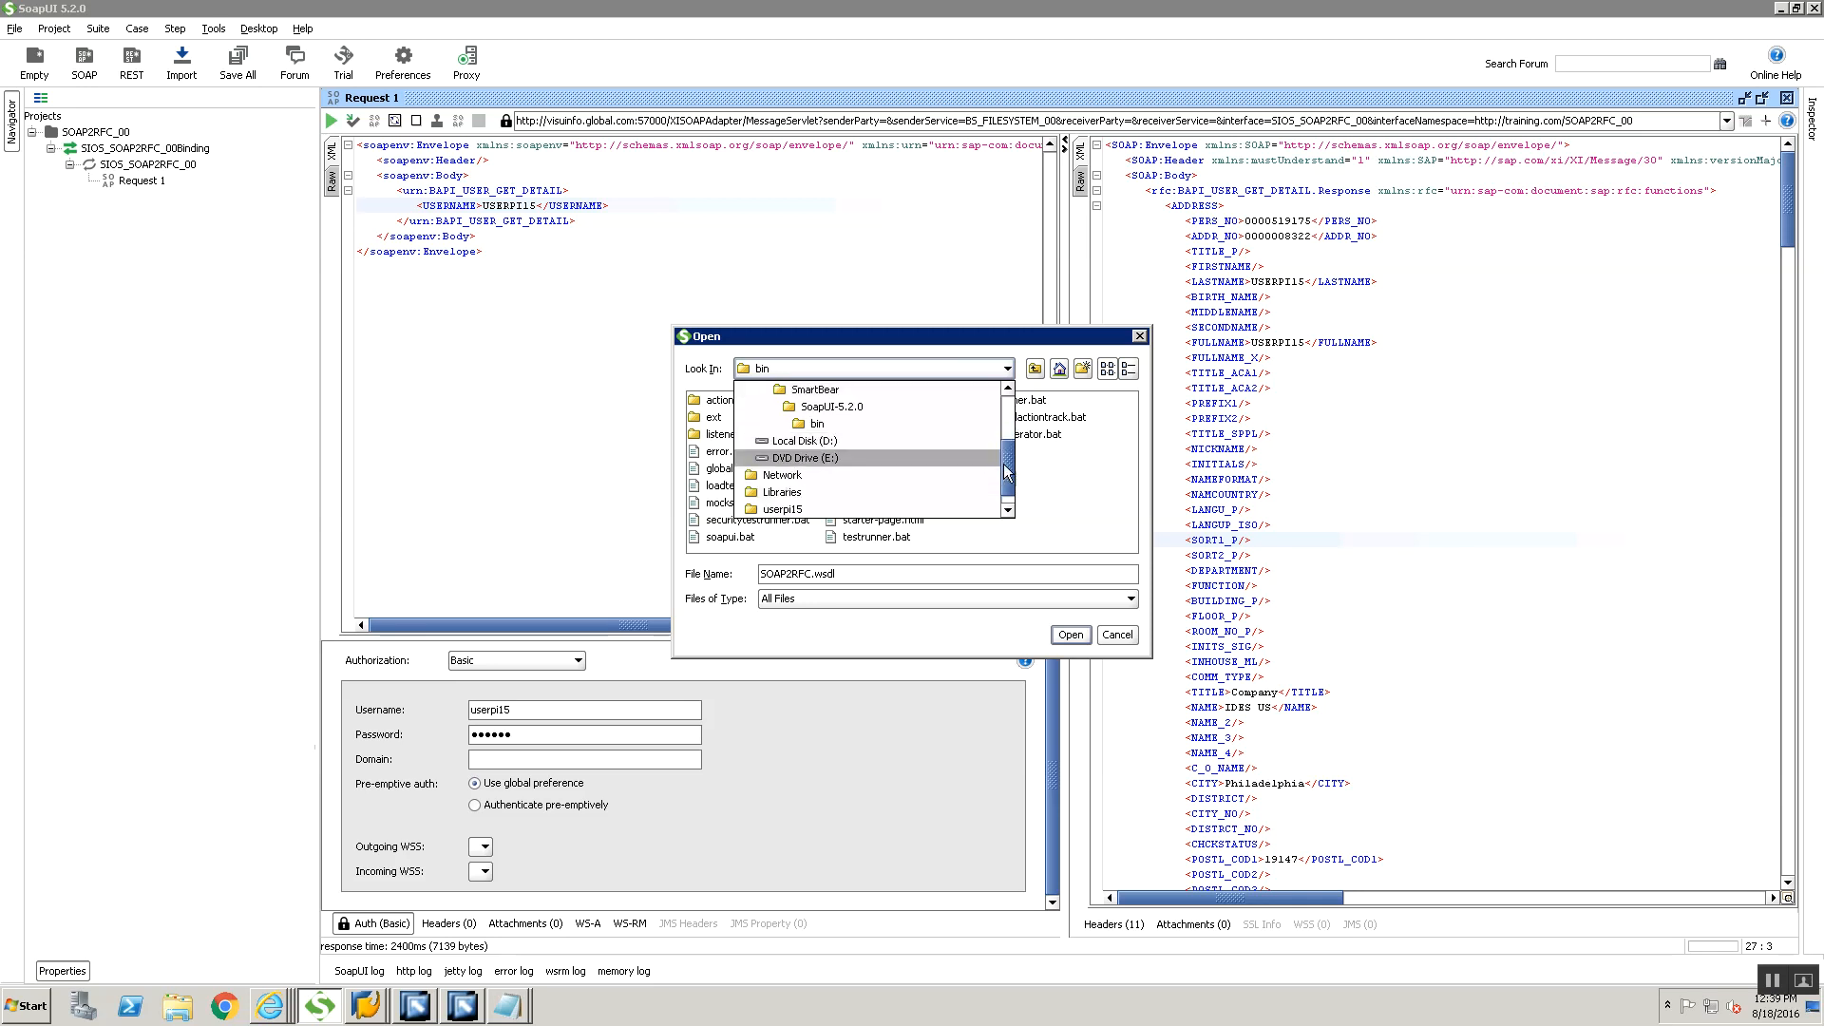
pyautogui.moveTo(1005, 464); pyautogui.dragTo(1001, 408)
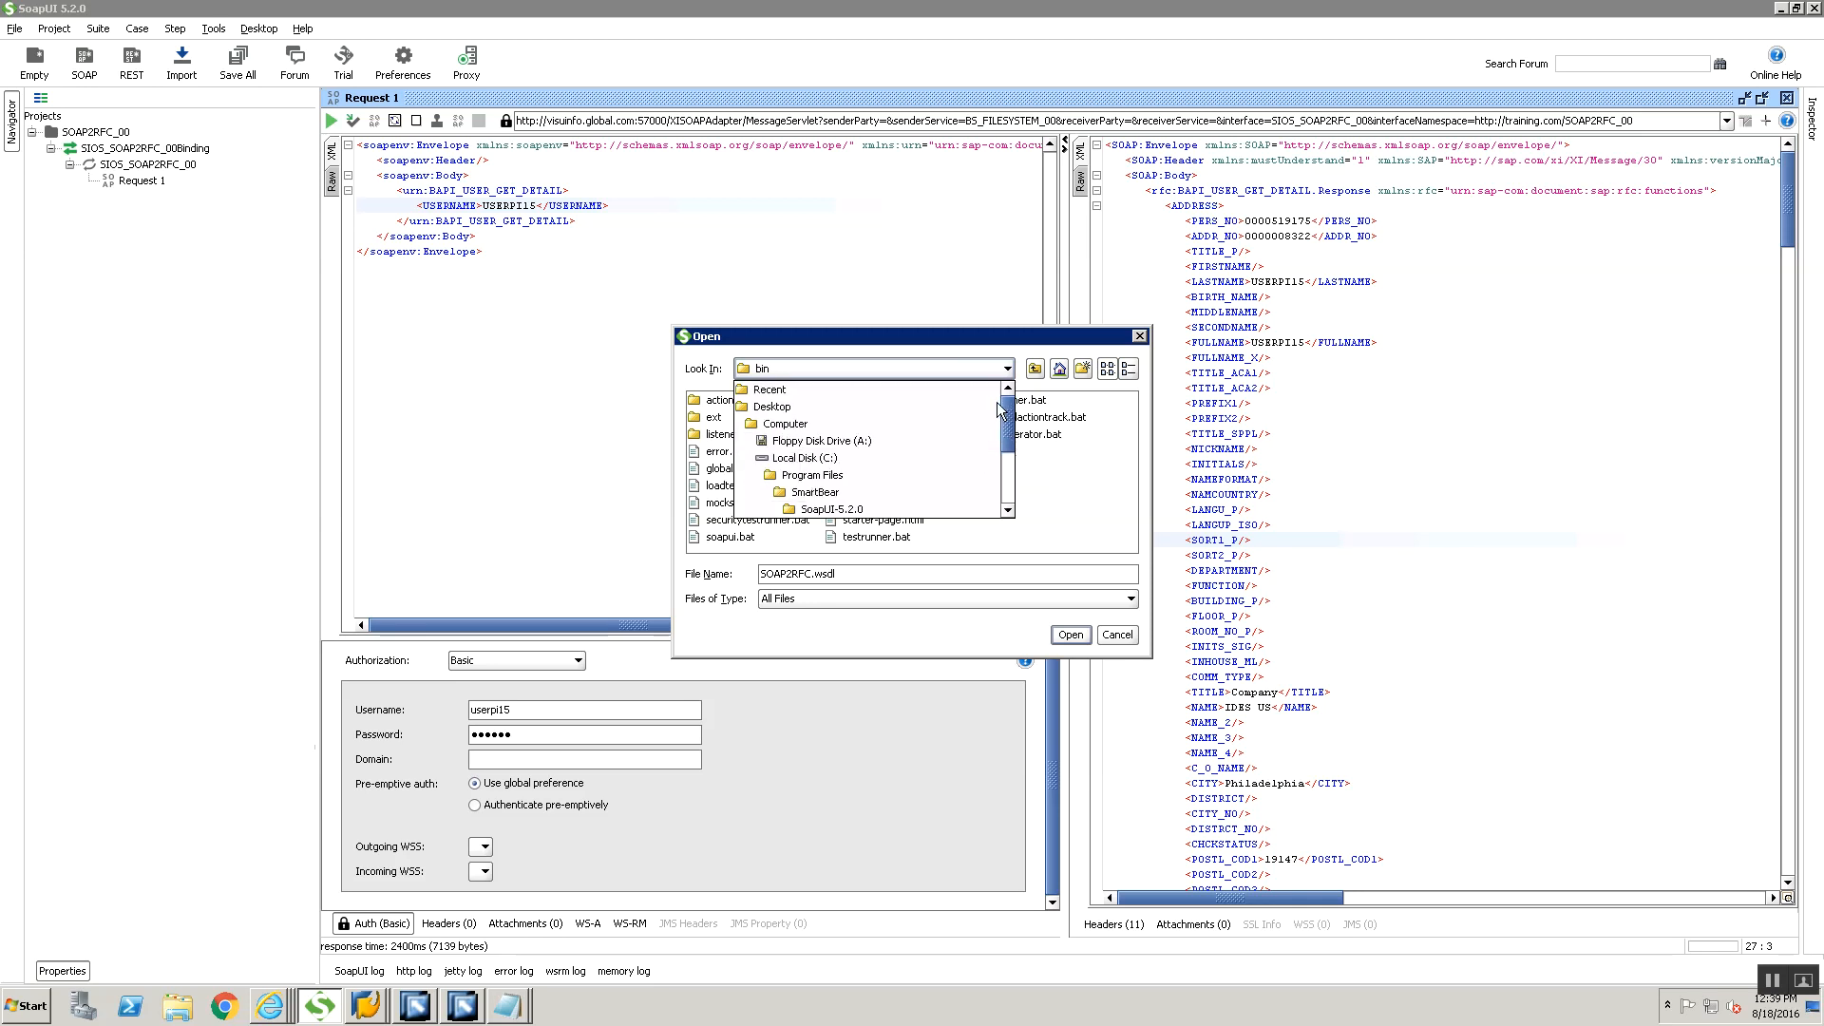
pyautogui.click(756, 406)
pyautogui.doubleClick(722, 467)
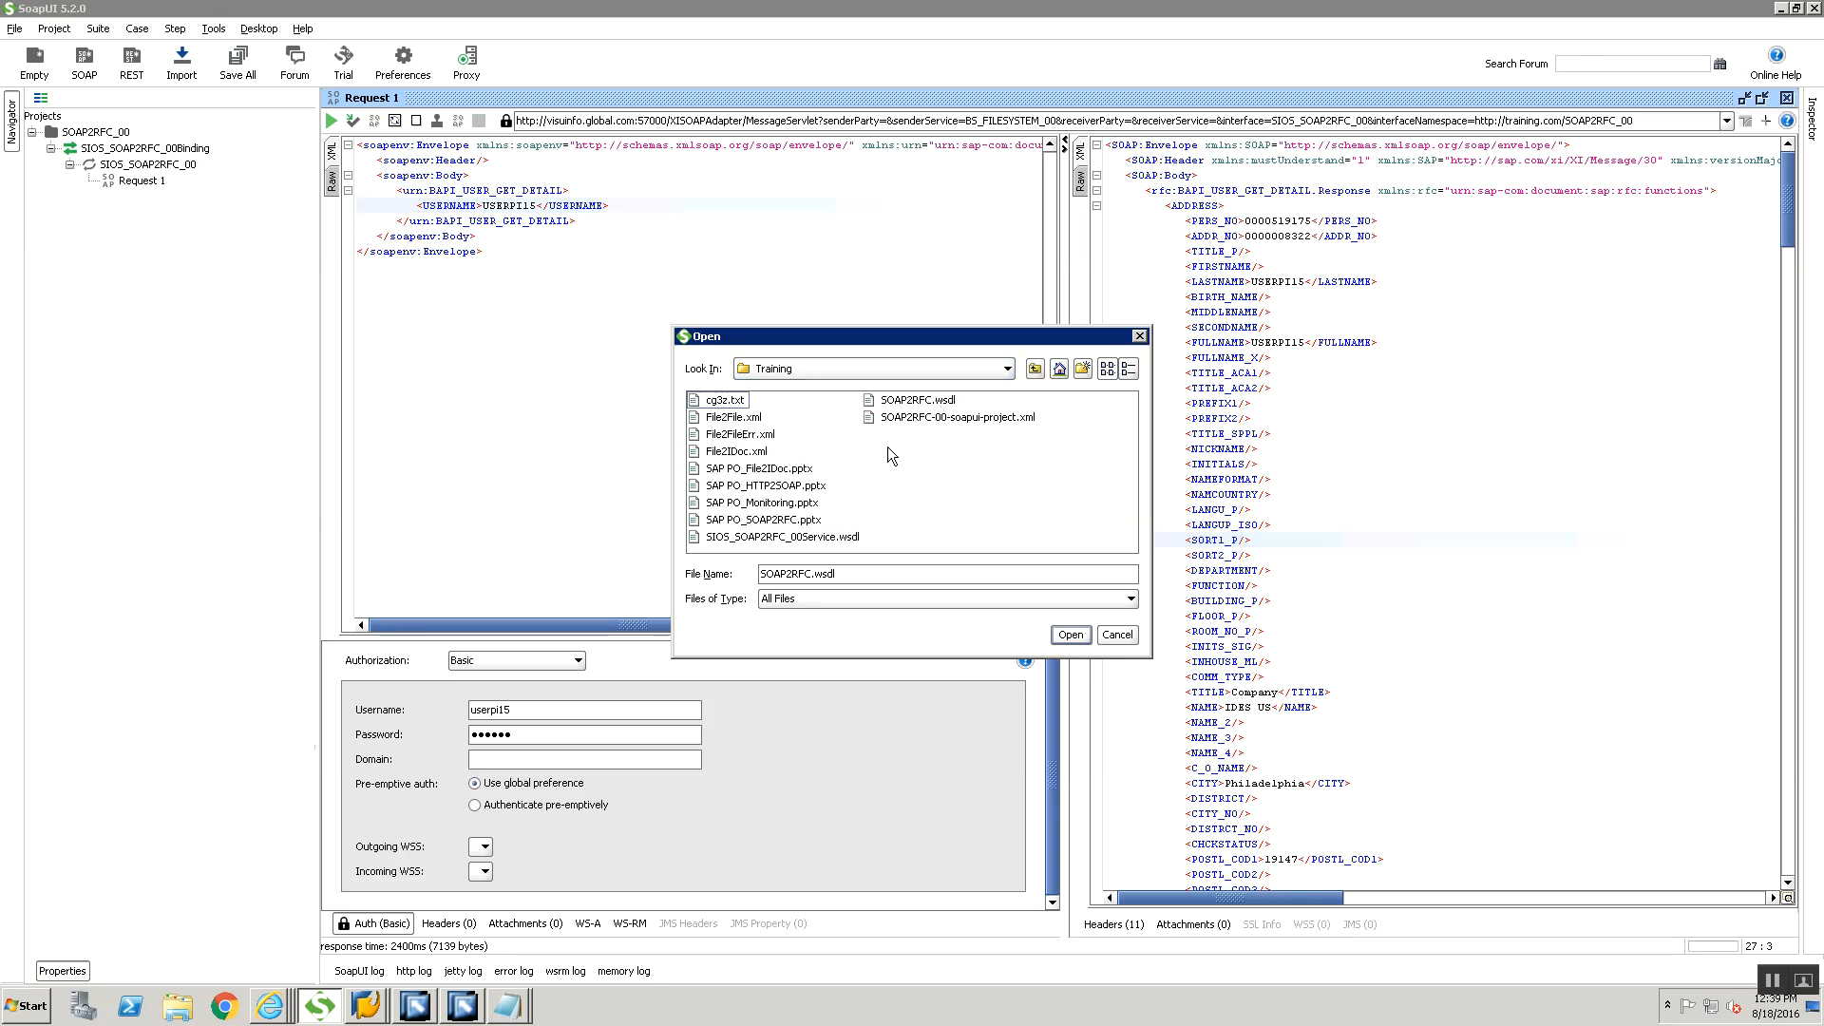
pyautogui.click(781, 538)
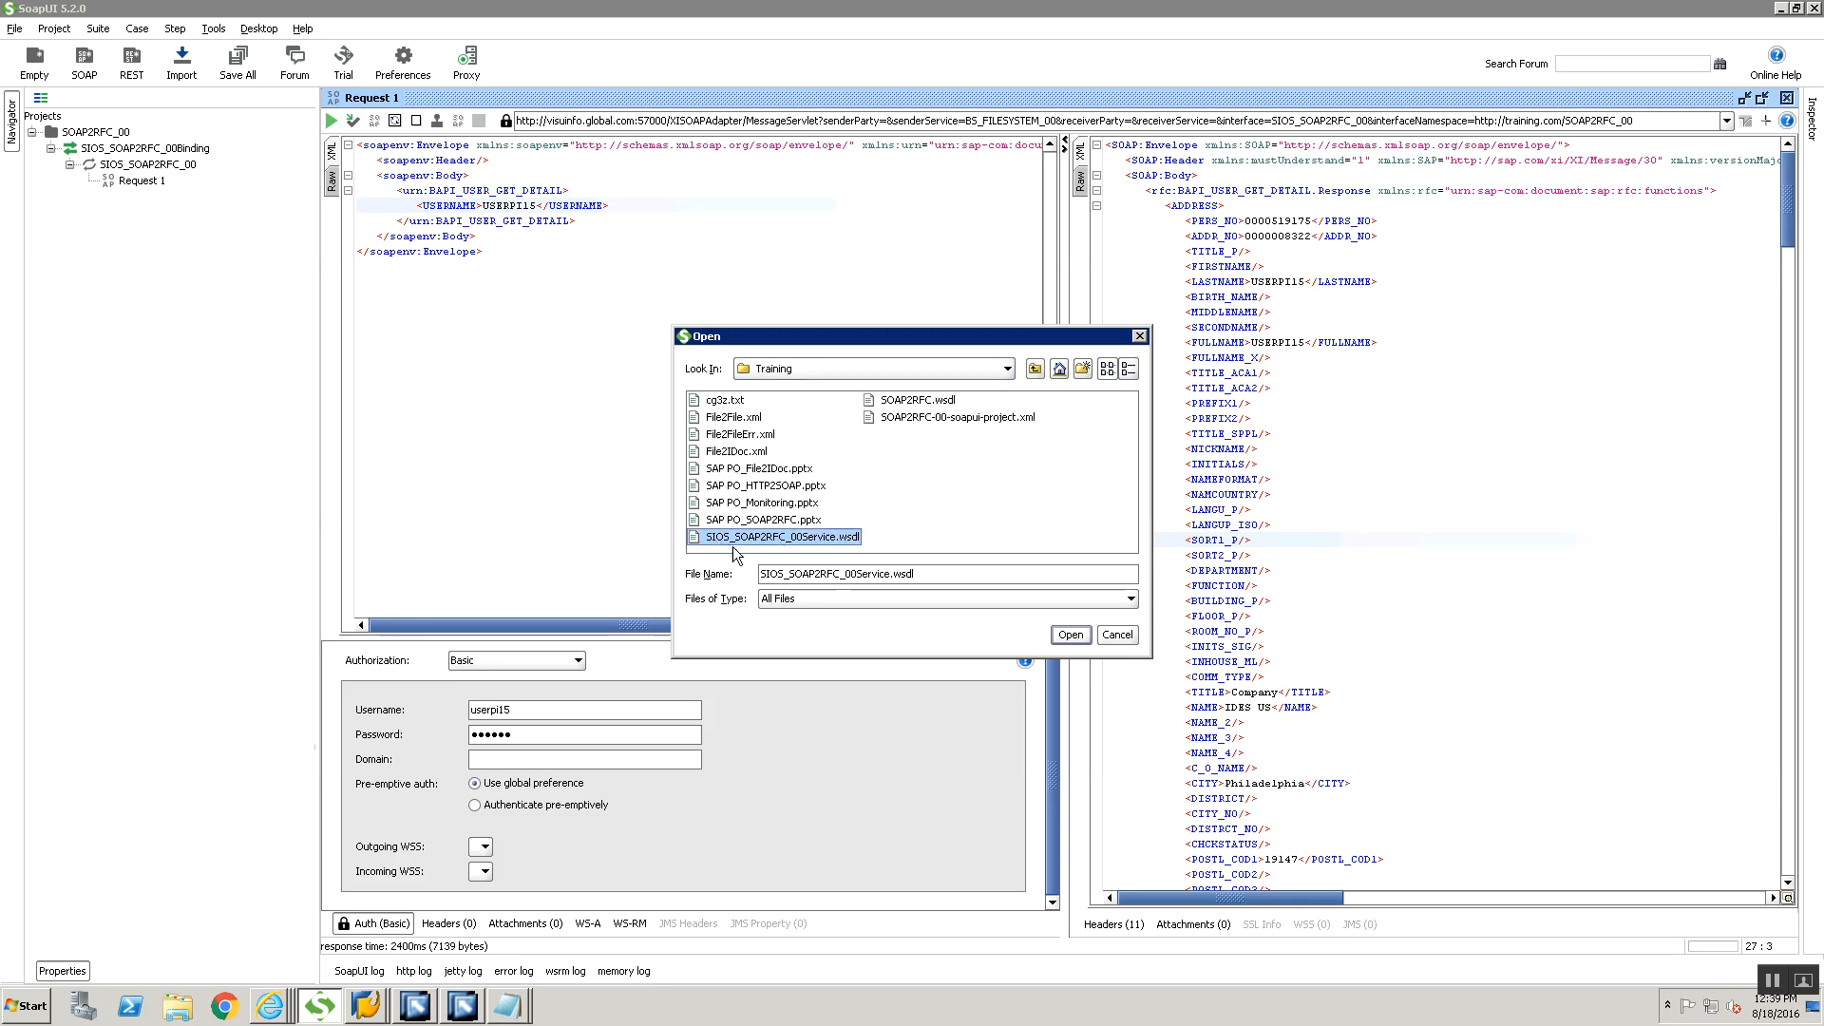
pyautogui.click(1065, 634)
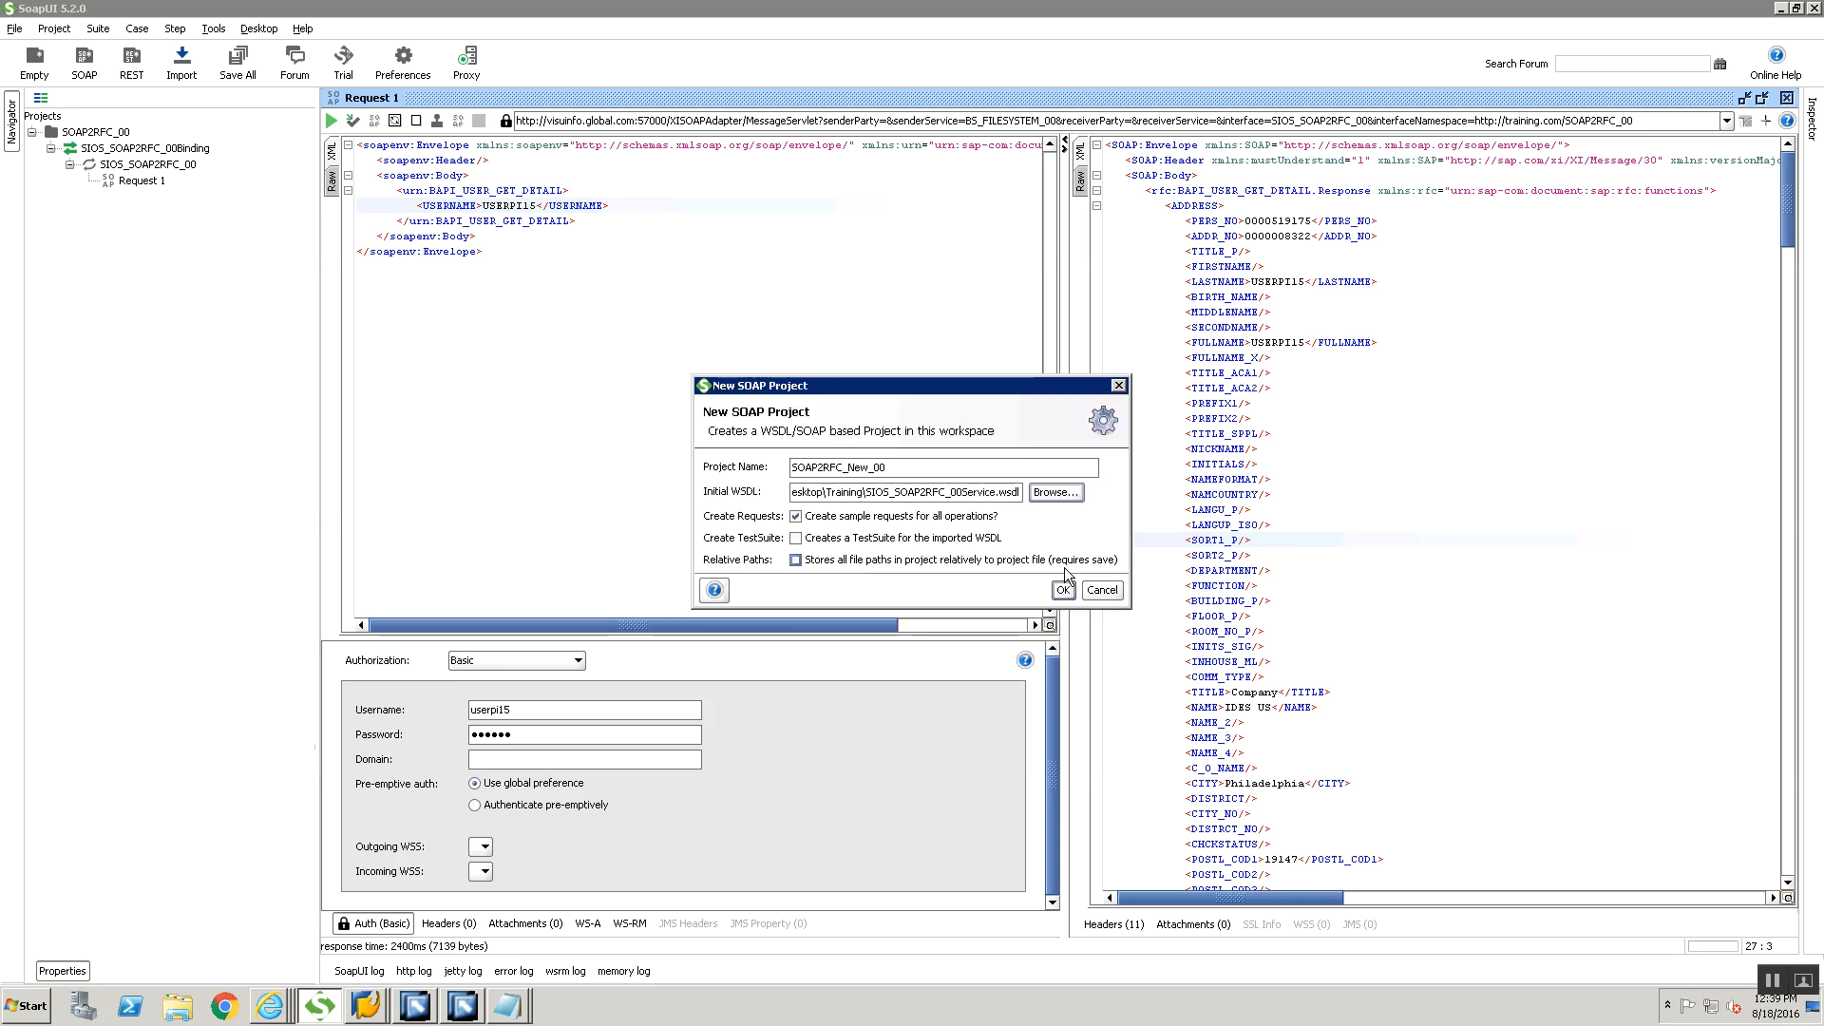
# Create the SOAP2RFC_New_00 project and open its sample Request 1 in a maximized editor
pyautogui.click(1063, 590)
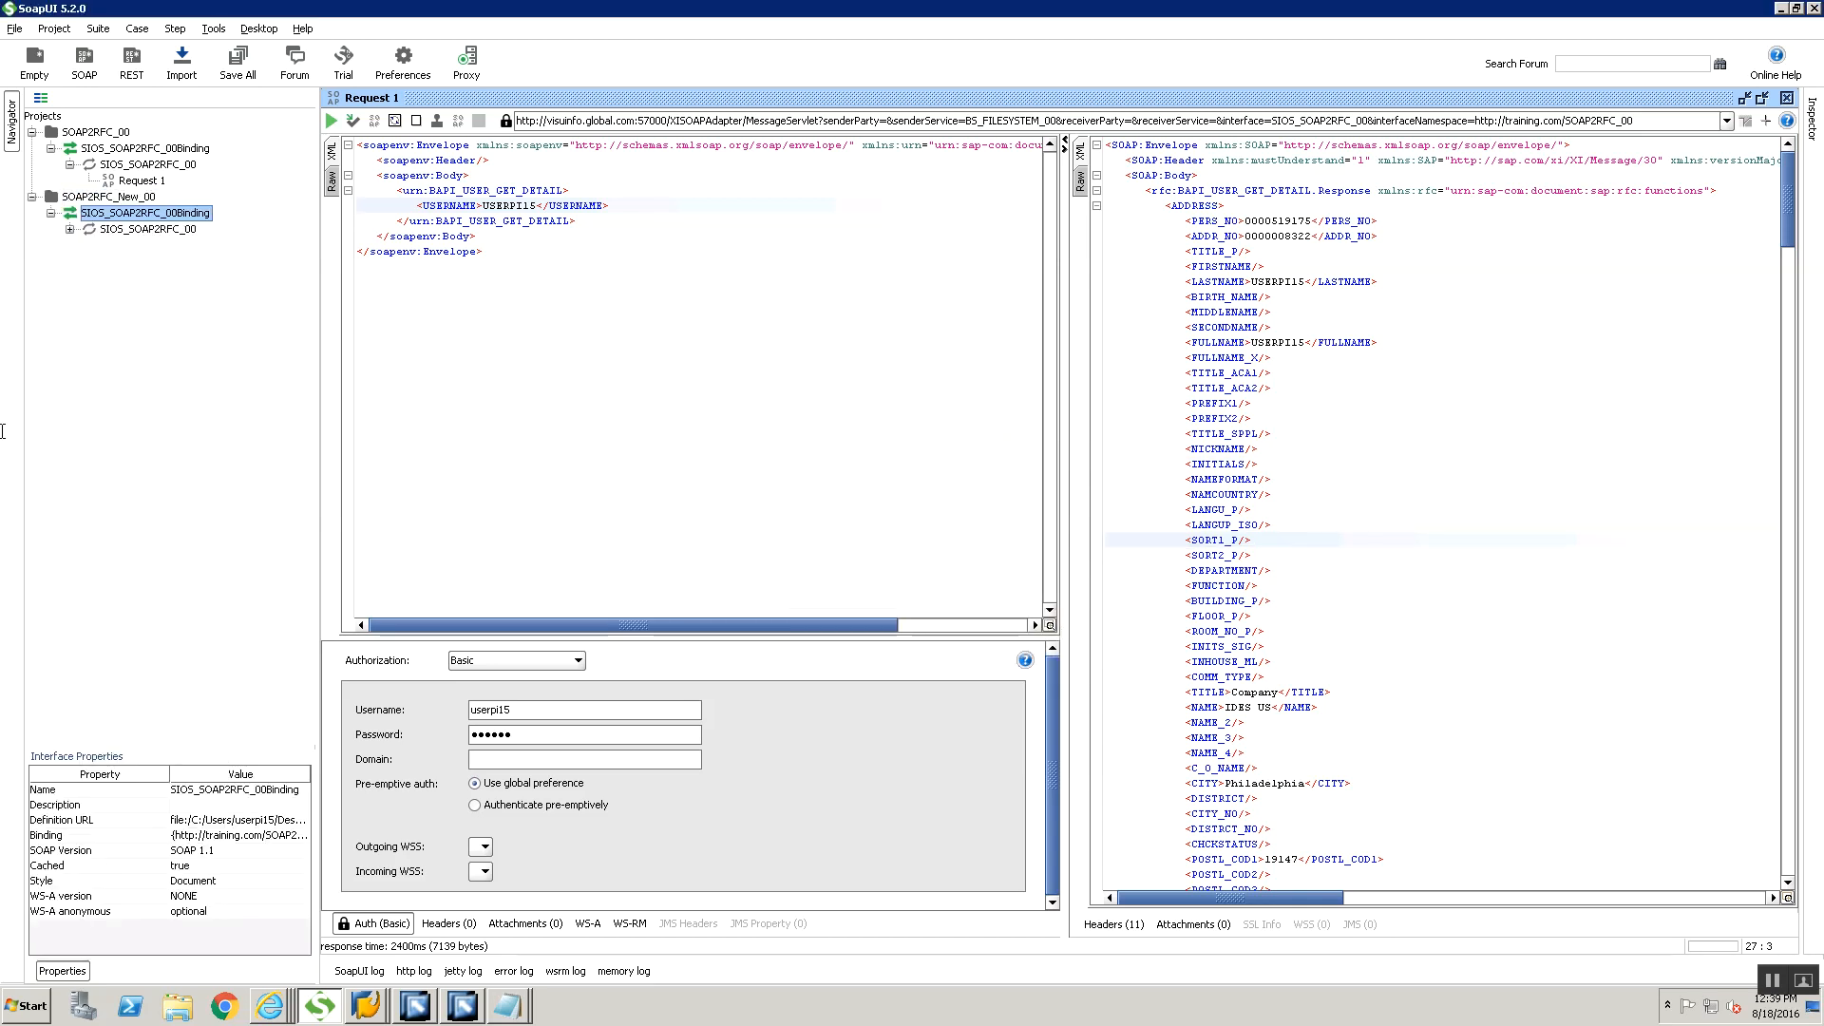
pyautogui.doubleClick(118, 249)
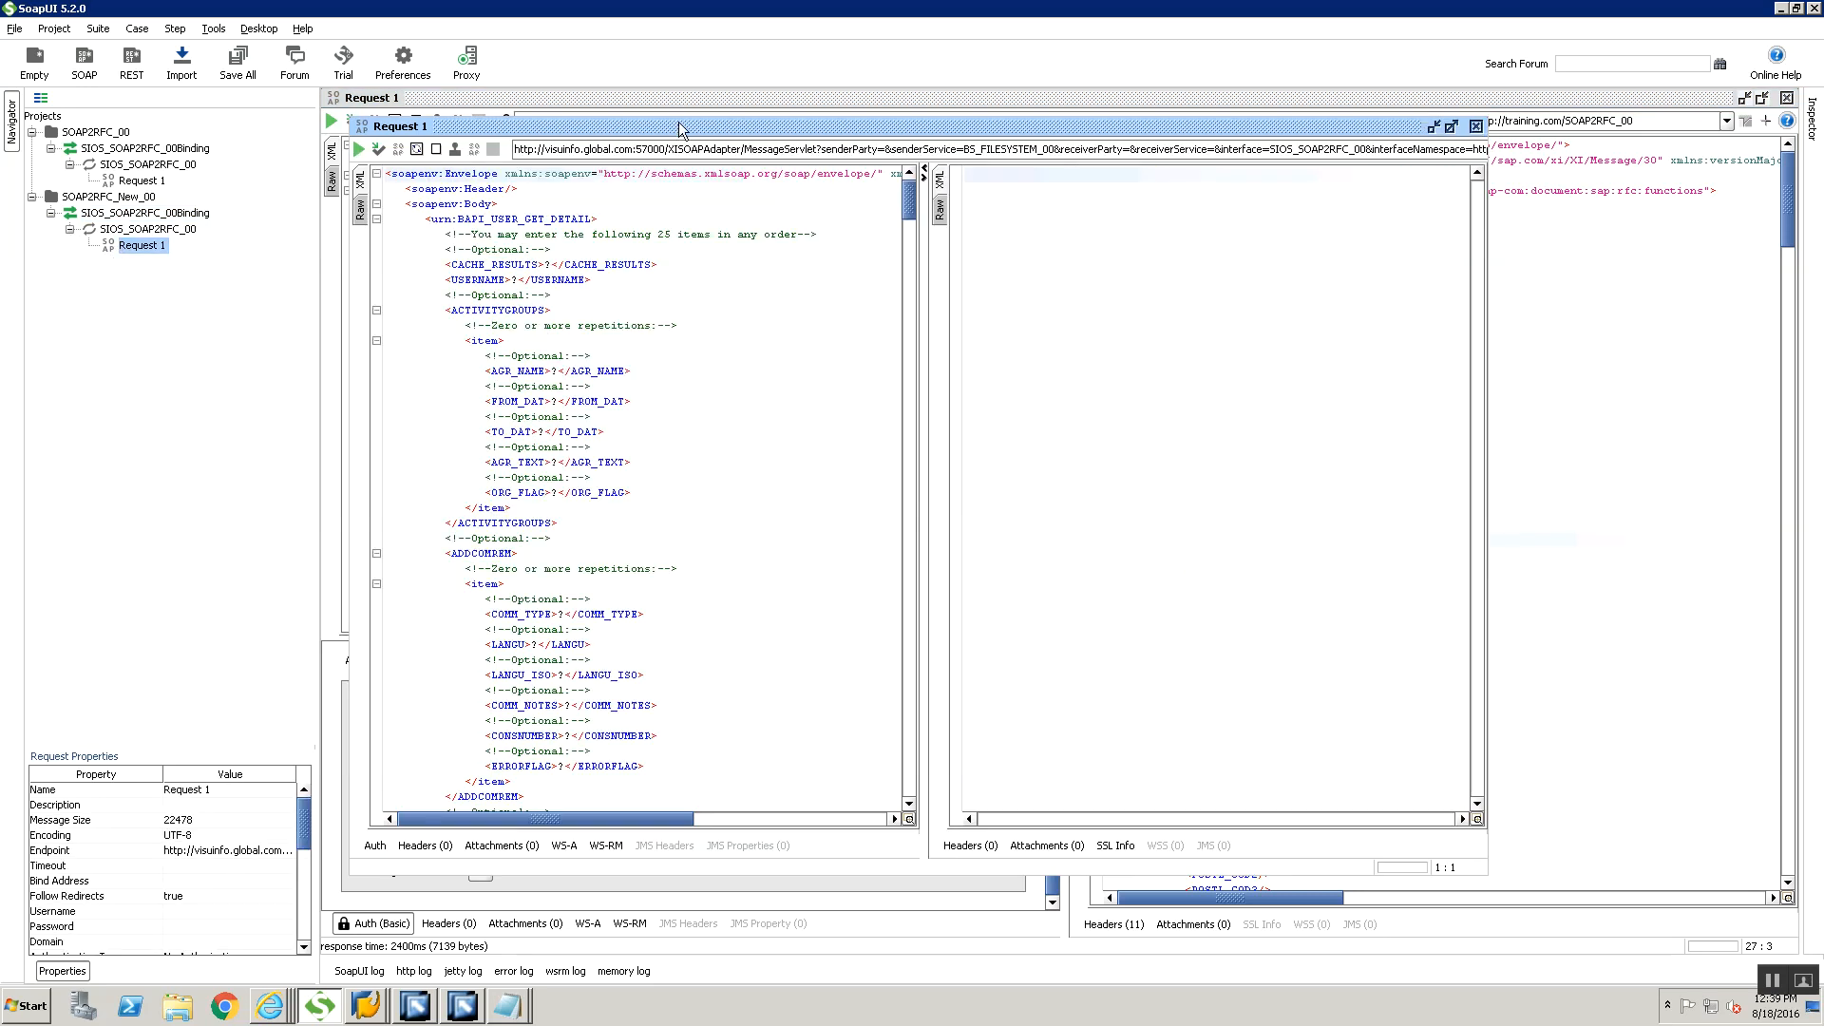
pyautogui.doubleClick(680, 126)
# Strip the BAPI_USER_GET_DETAIL request body down to its USERNAME element by deleting CACHE_RESULTS and everything from ACTIVITYGROUPS through UCLASSSYS
pyautogui.moveTo(418, 222); pyautogui.dragTo(649, 229)
pyautogui.press('Delete')
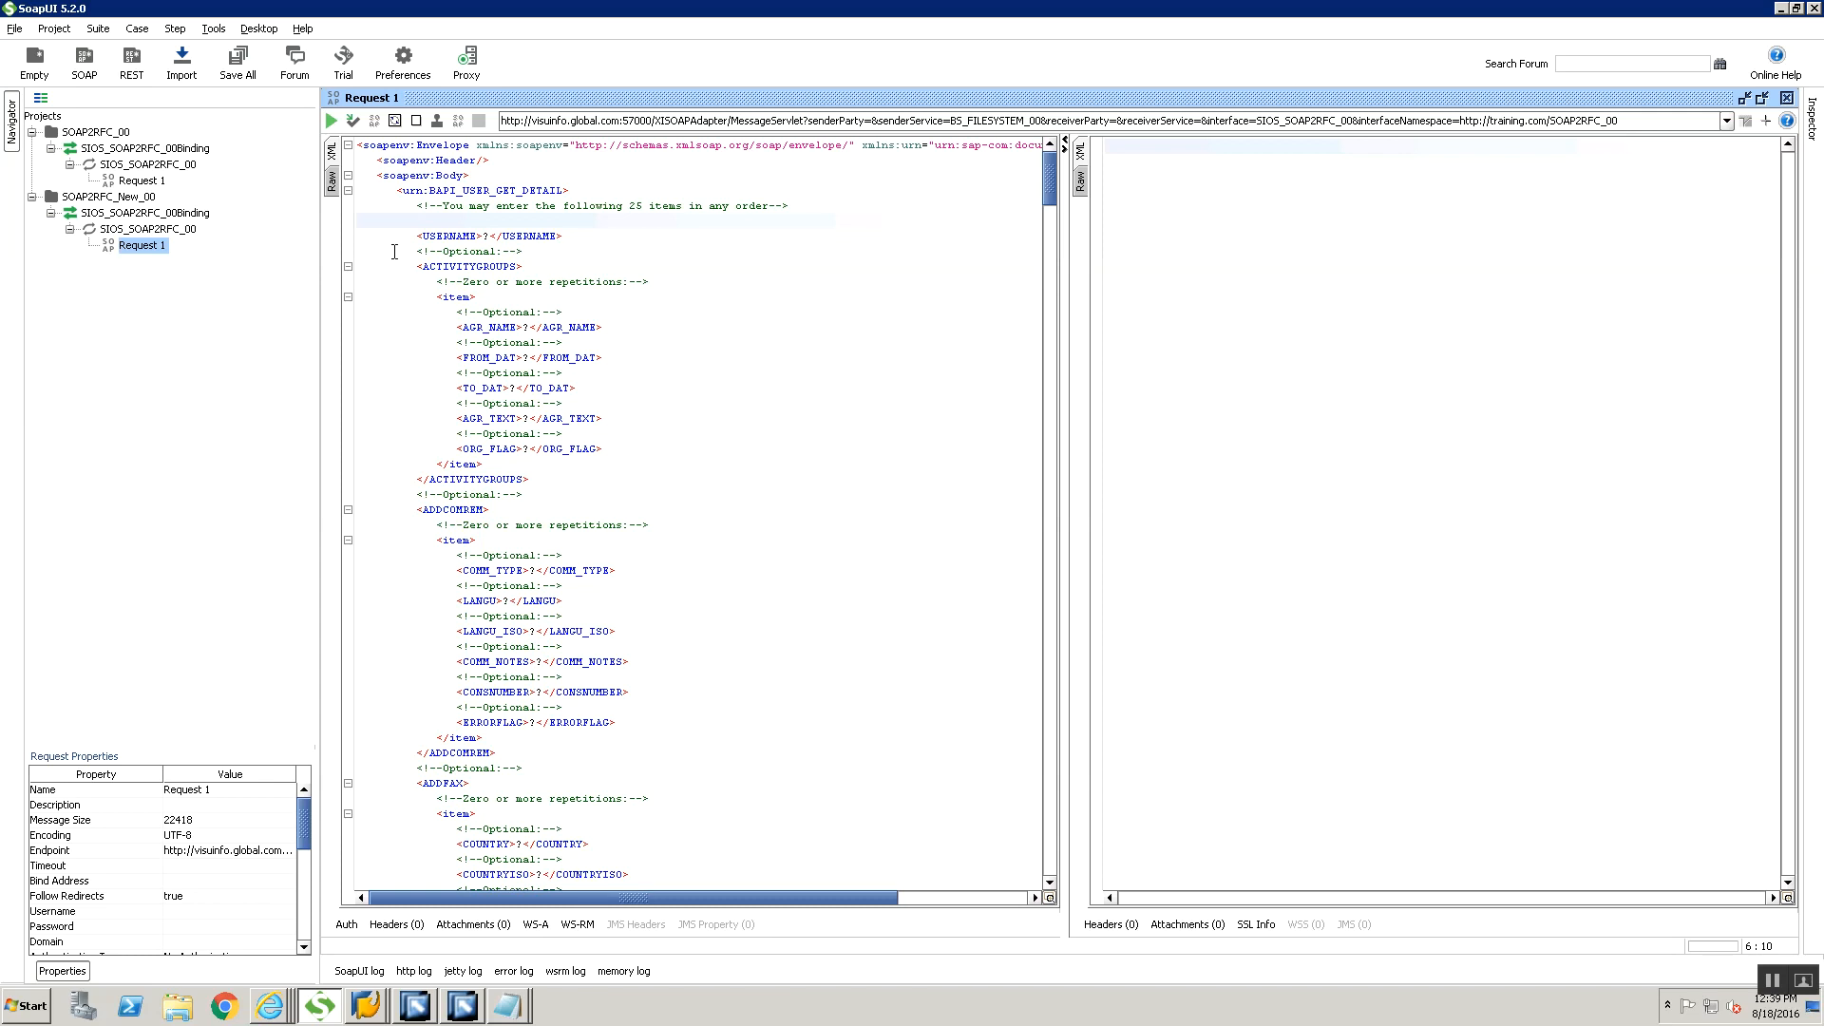
pyautogui.moveTo(395, 252); pyautogui.dragTo(578, 1023)
pyautogui.moveTo(593, 915); pyautogui.dragTo(605, 838)
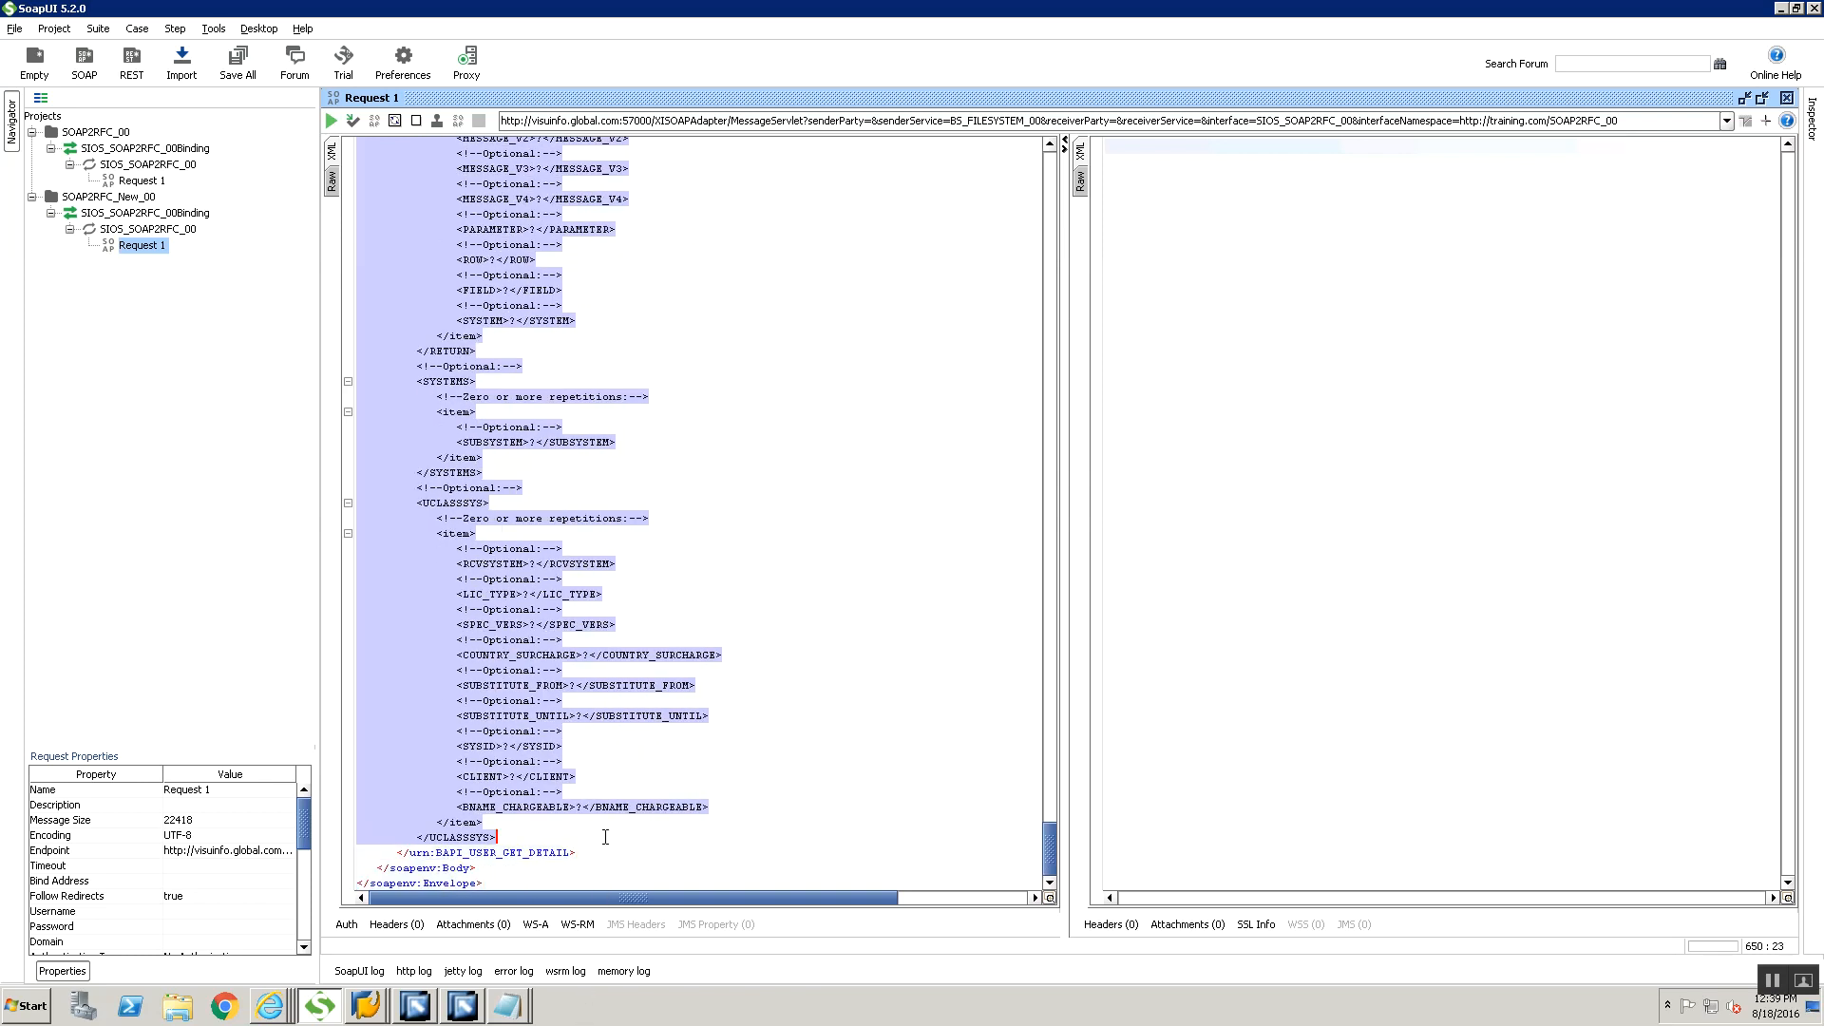
pyautogui.press('Delete')
# Set the request's USERNAME to USERPI15, submit the request and inspect the response
pyautogui.doubleClick(486, 235)
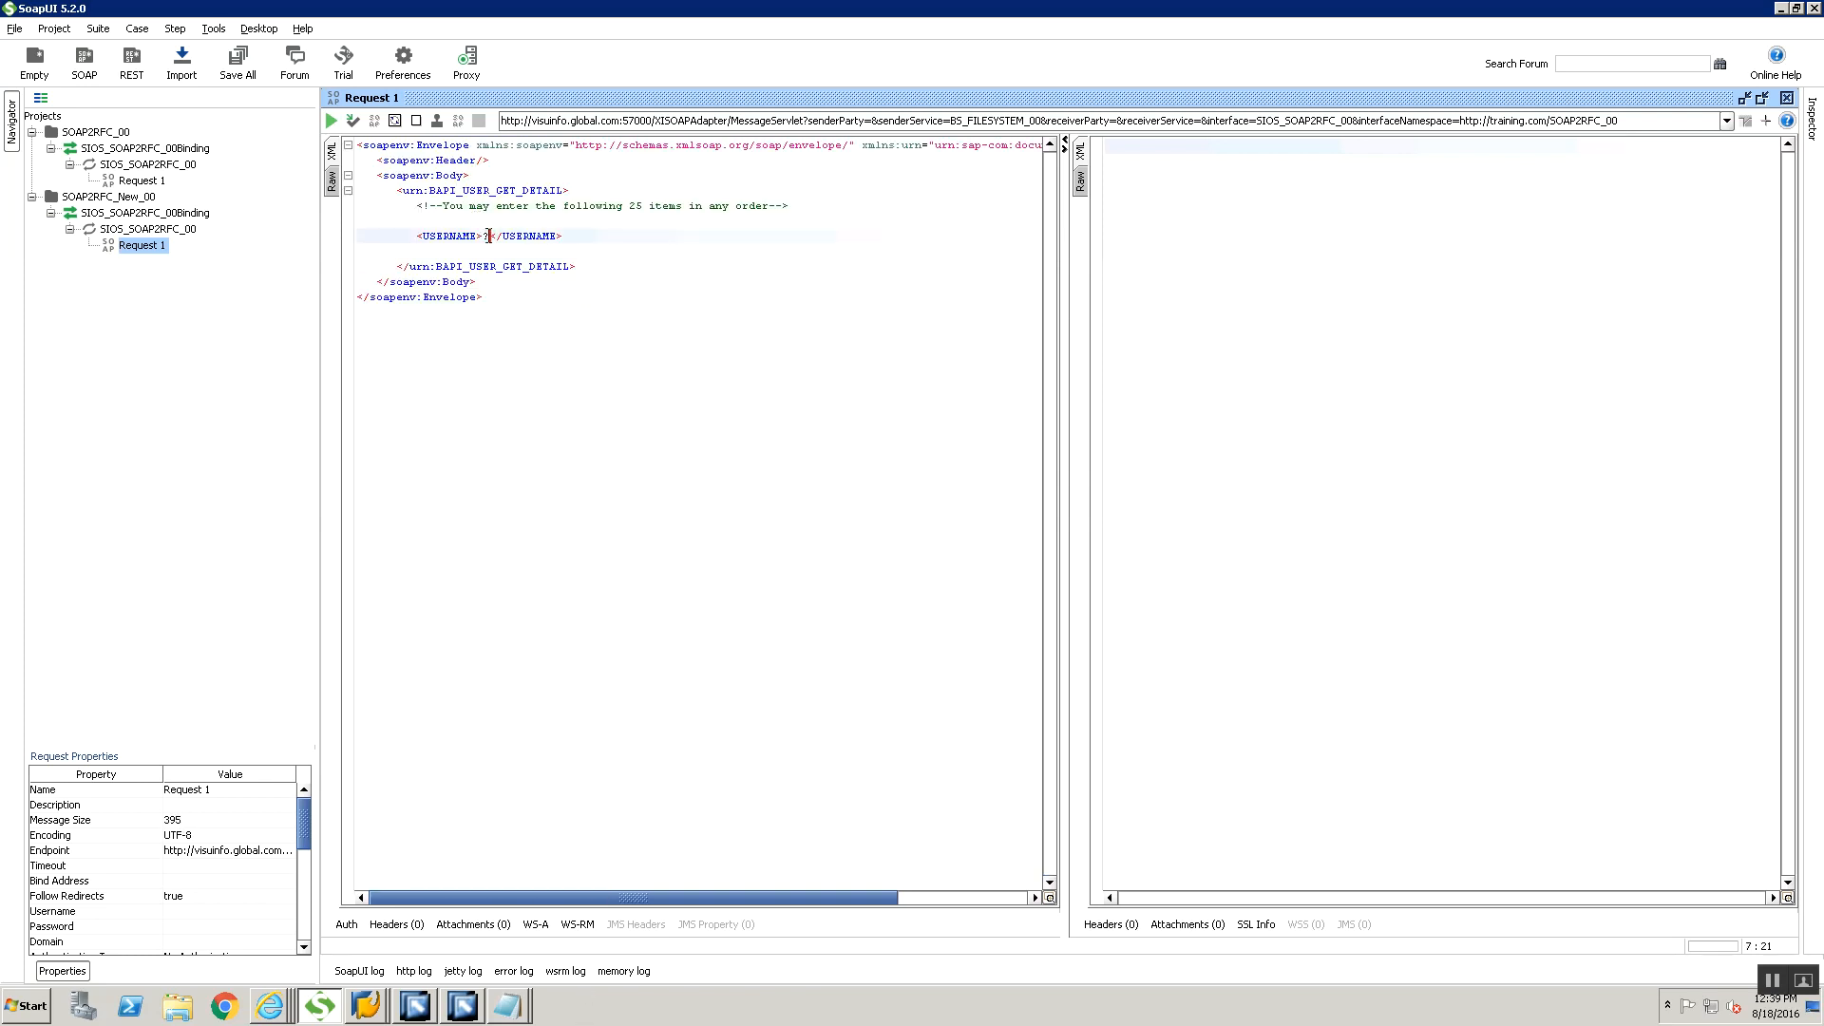
pyautogui.write('USERPI15')
pyautogui.click(332, 119)
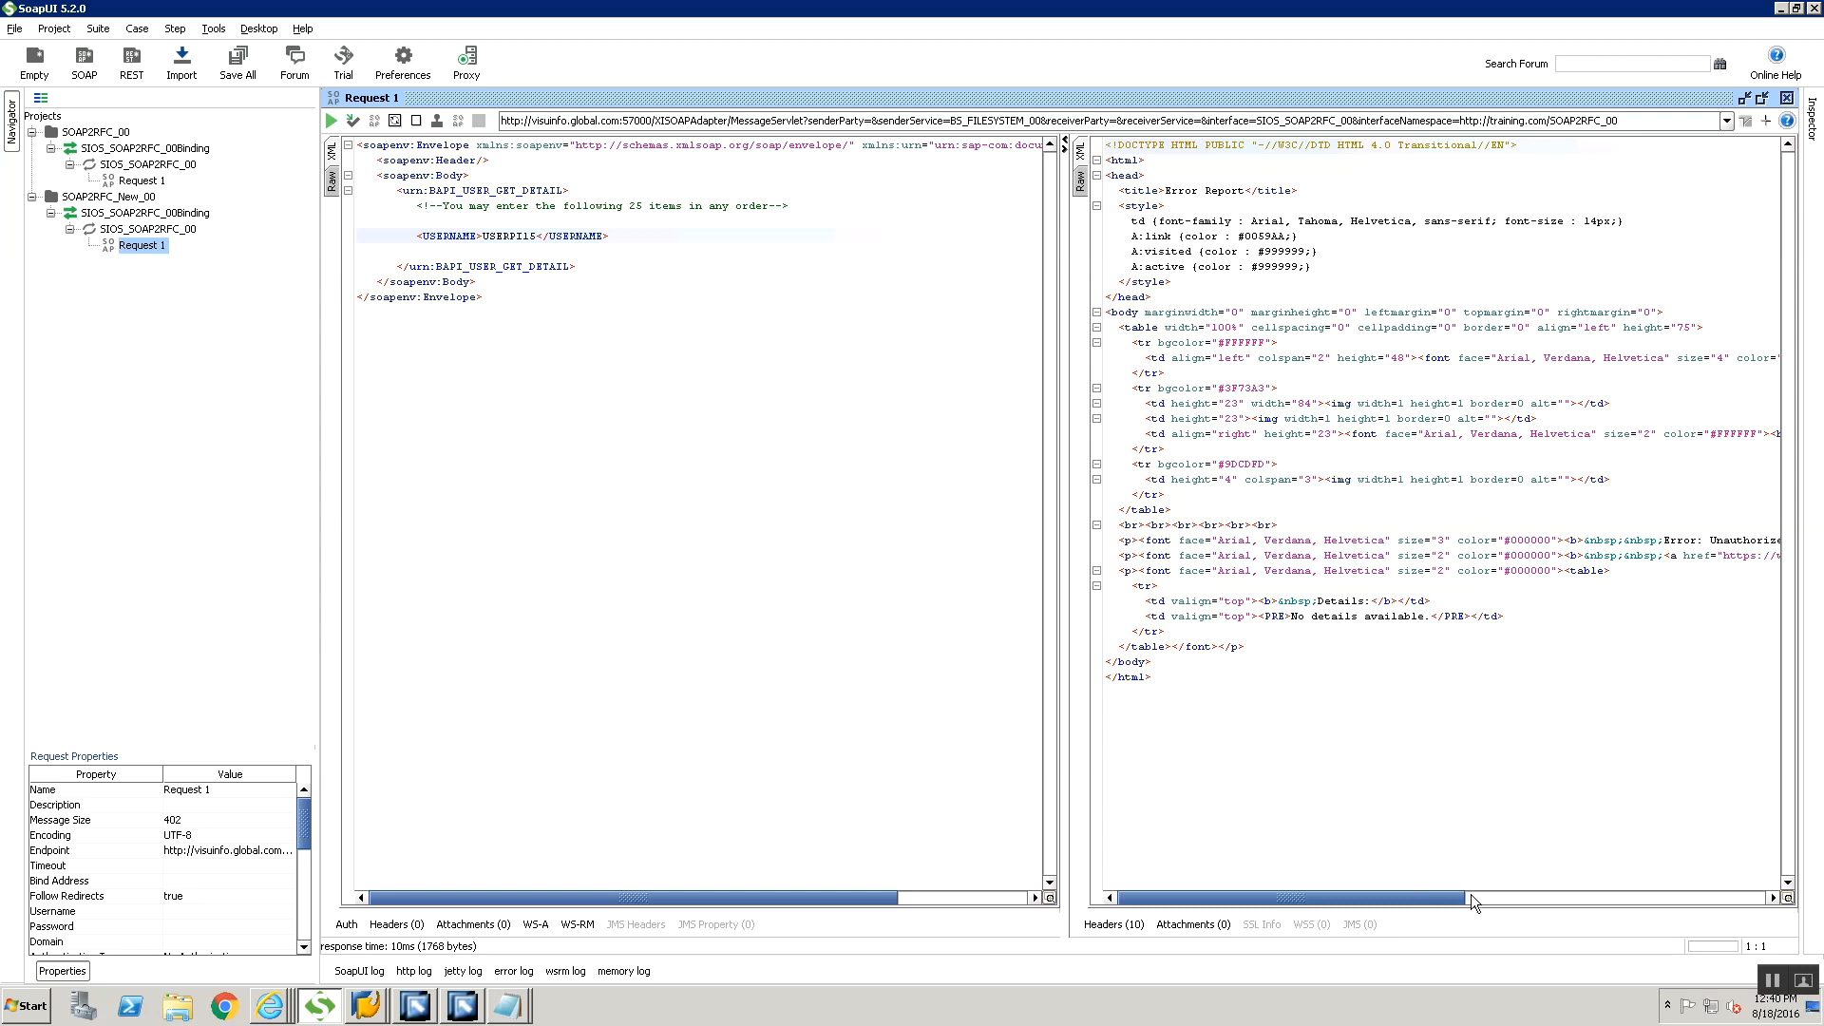
pyautogui.hscroll(5, 1471, 895)
pyautogui.hscroll(-5, 1532, 891)
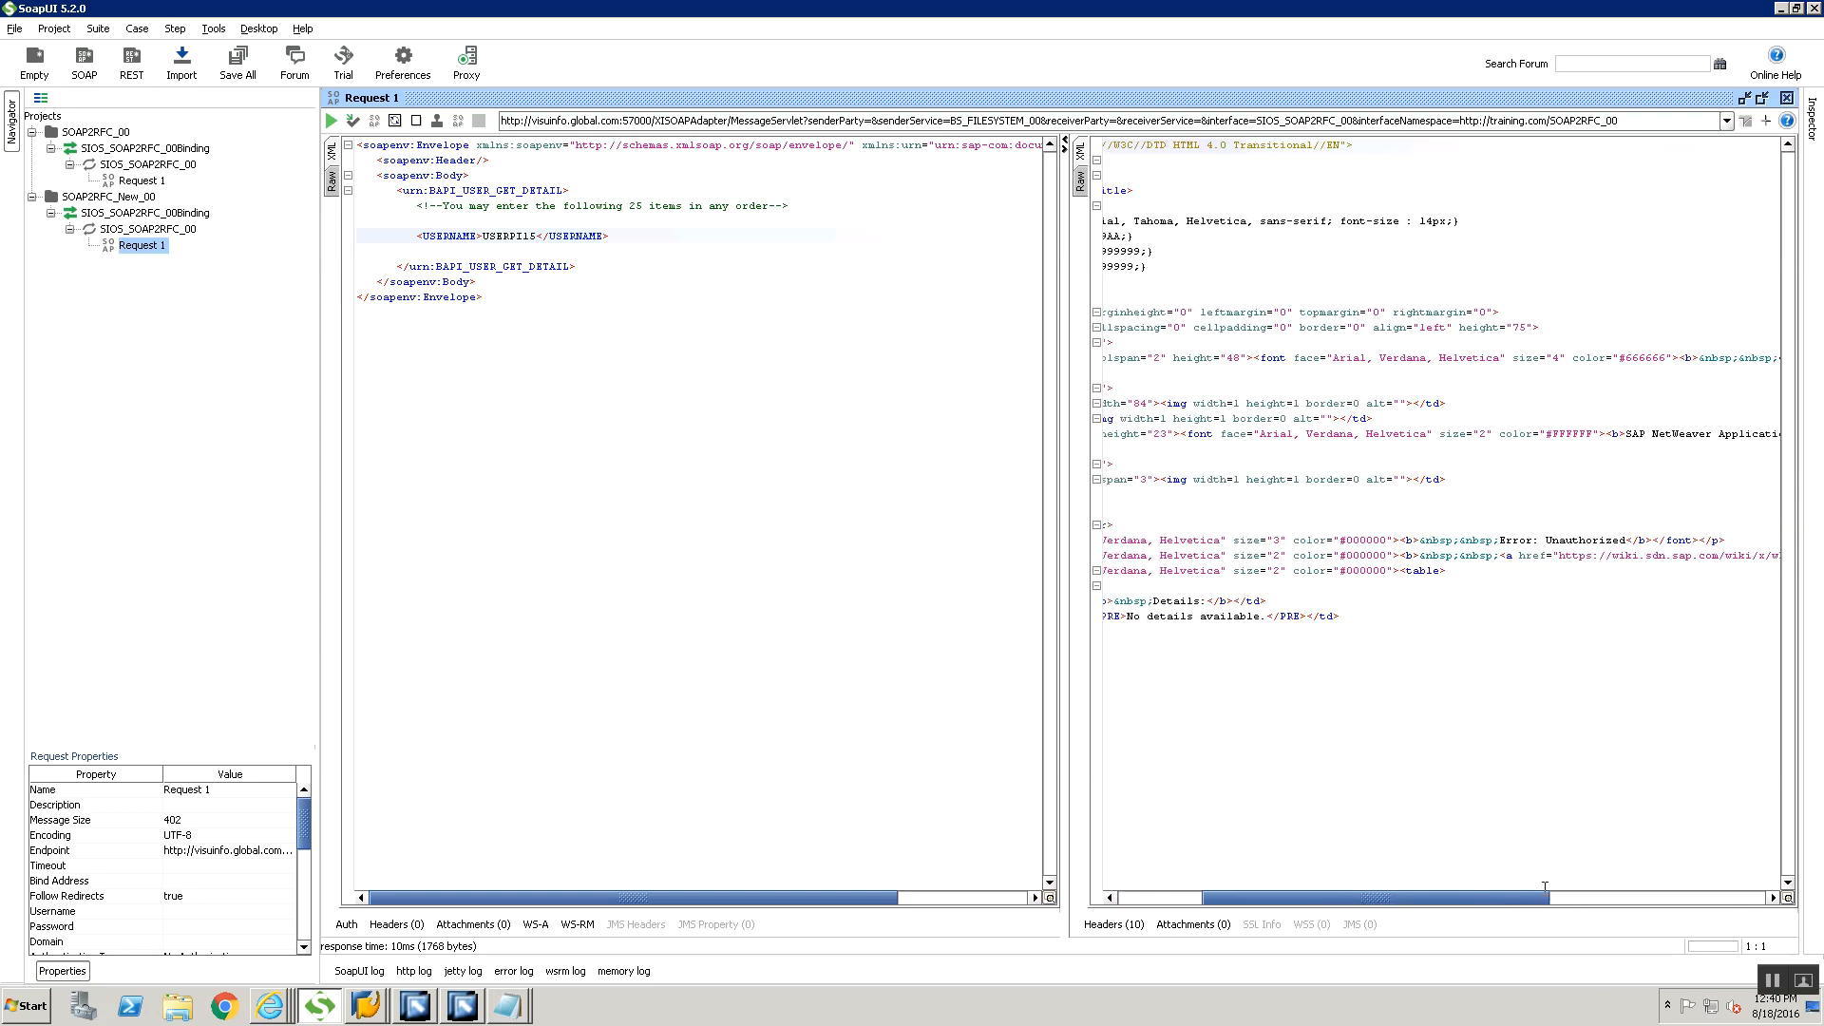
# Add a new authorization of type Basic to Request 1
pyautogui.click(346, 923)
pyautogui.click(513, 661)
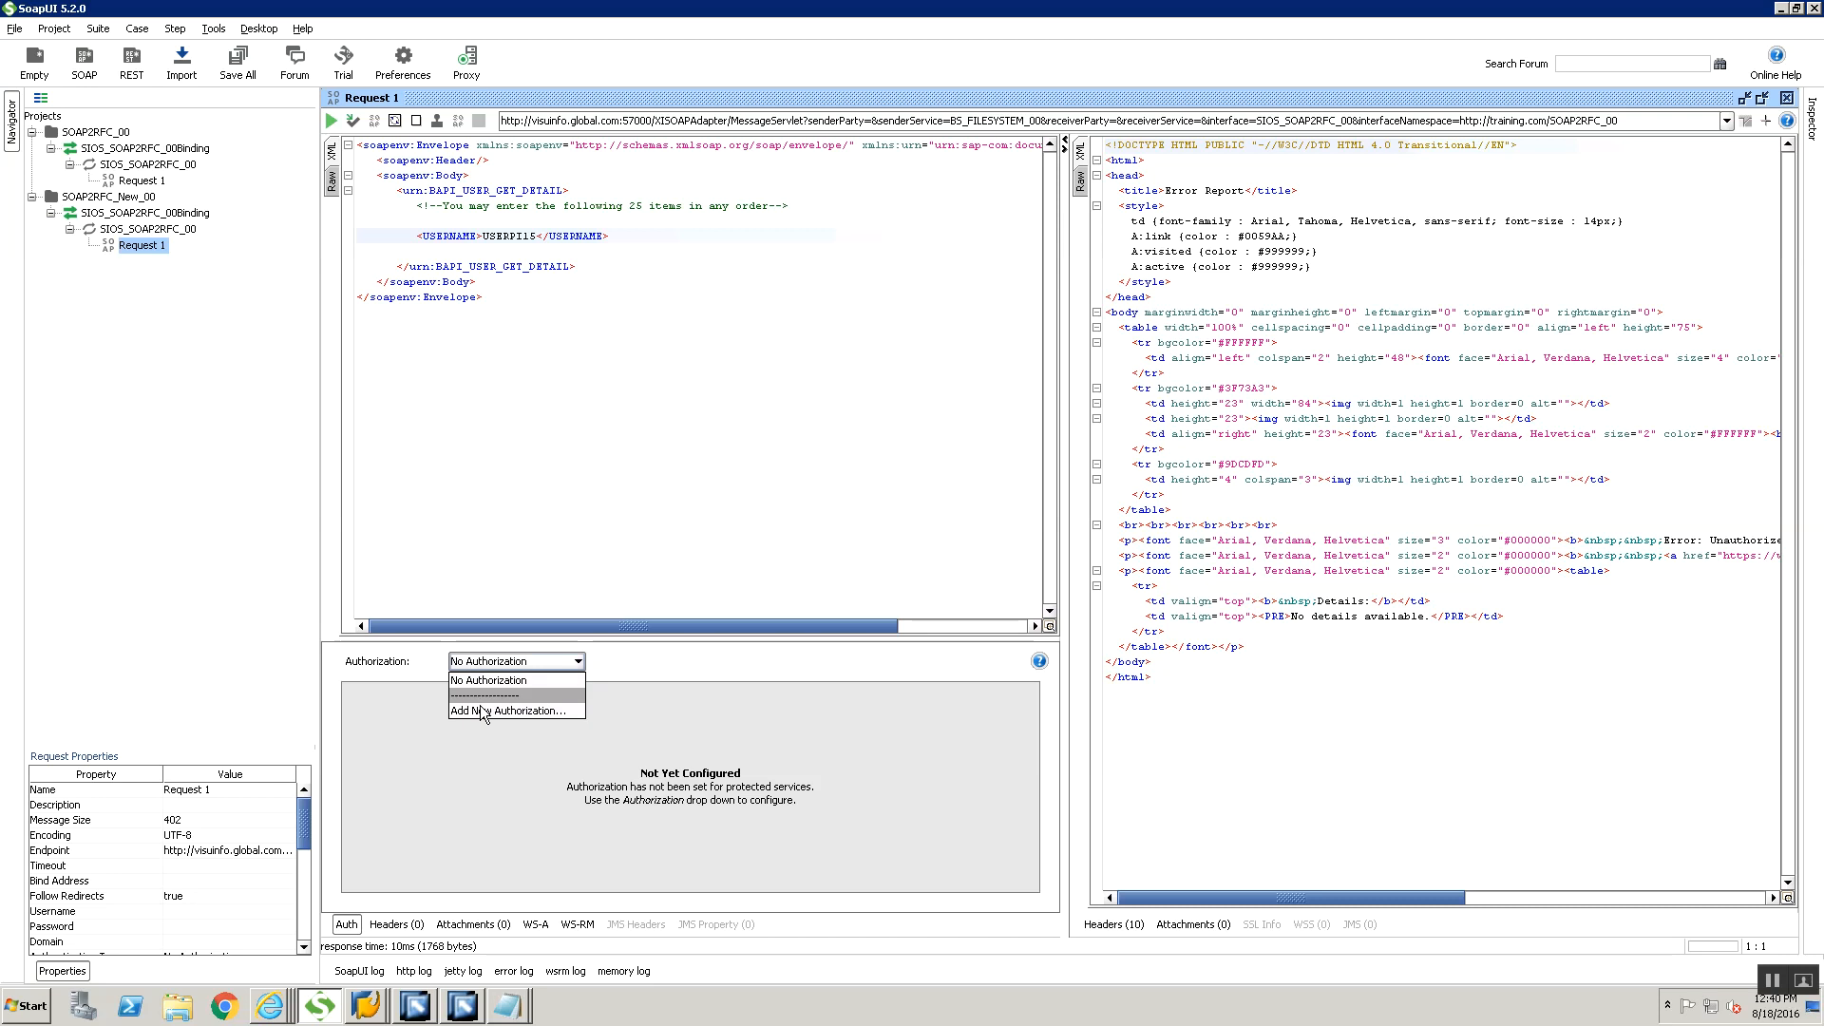
pyautogui.click(475, 711)
pyautogui.click(996, 572)
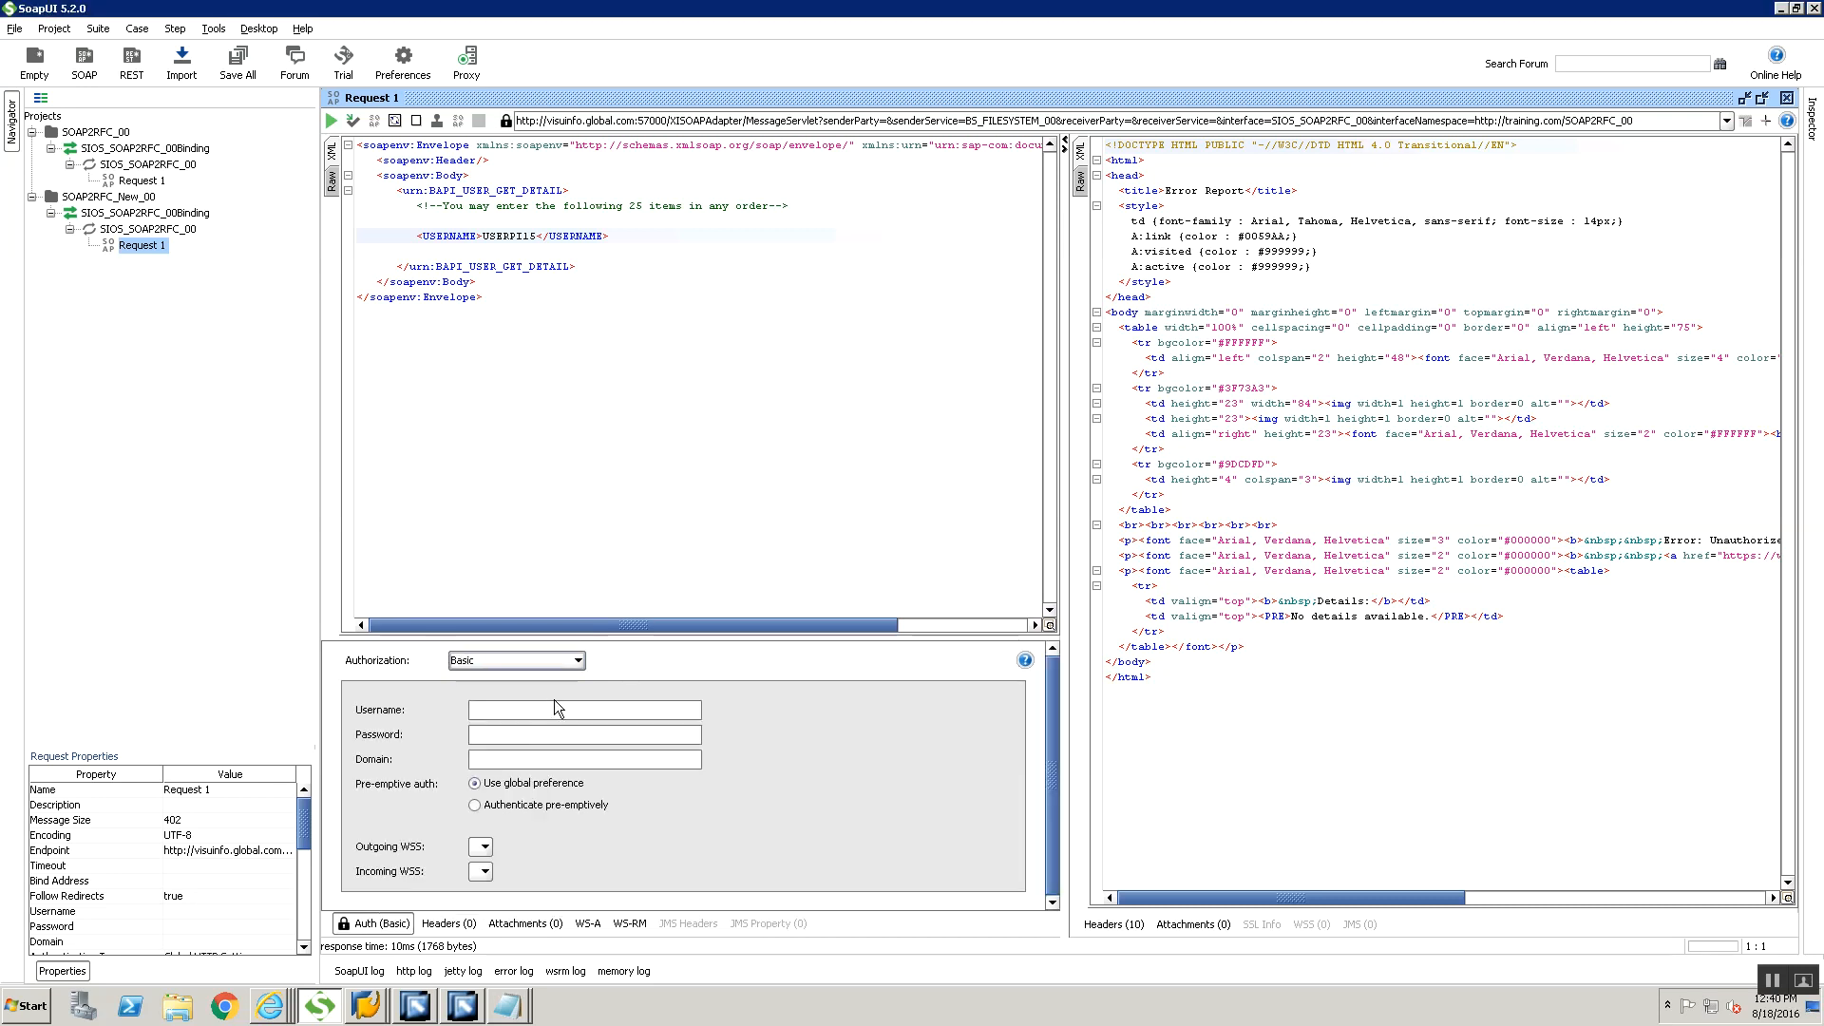
# Enter username userpi15 and the account password for the Basic authorization, and resubmit the request
pyautogui.click(557, 709)
pyautogui.write('userpi15')
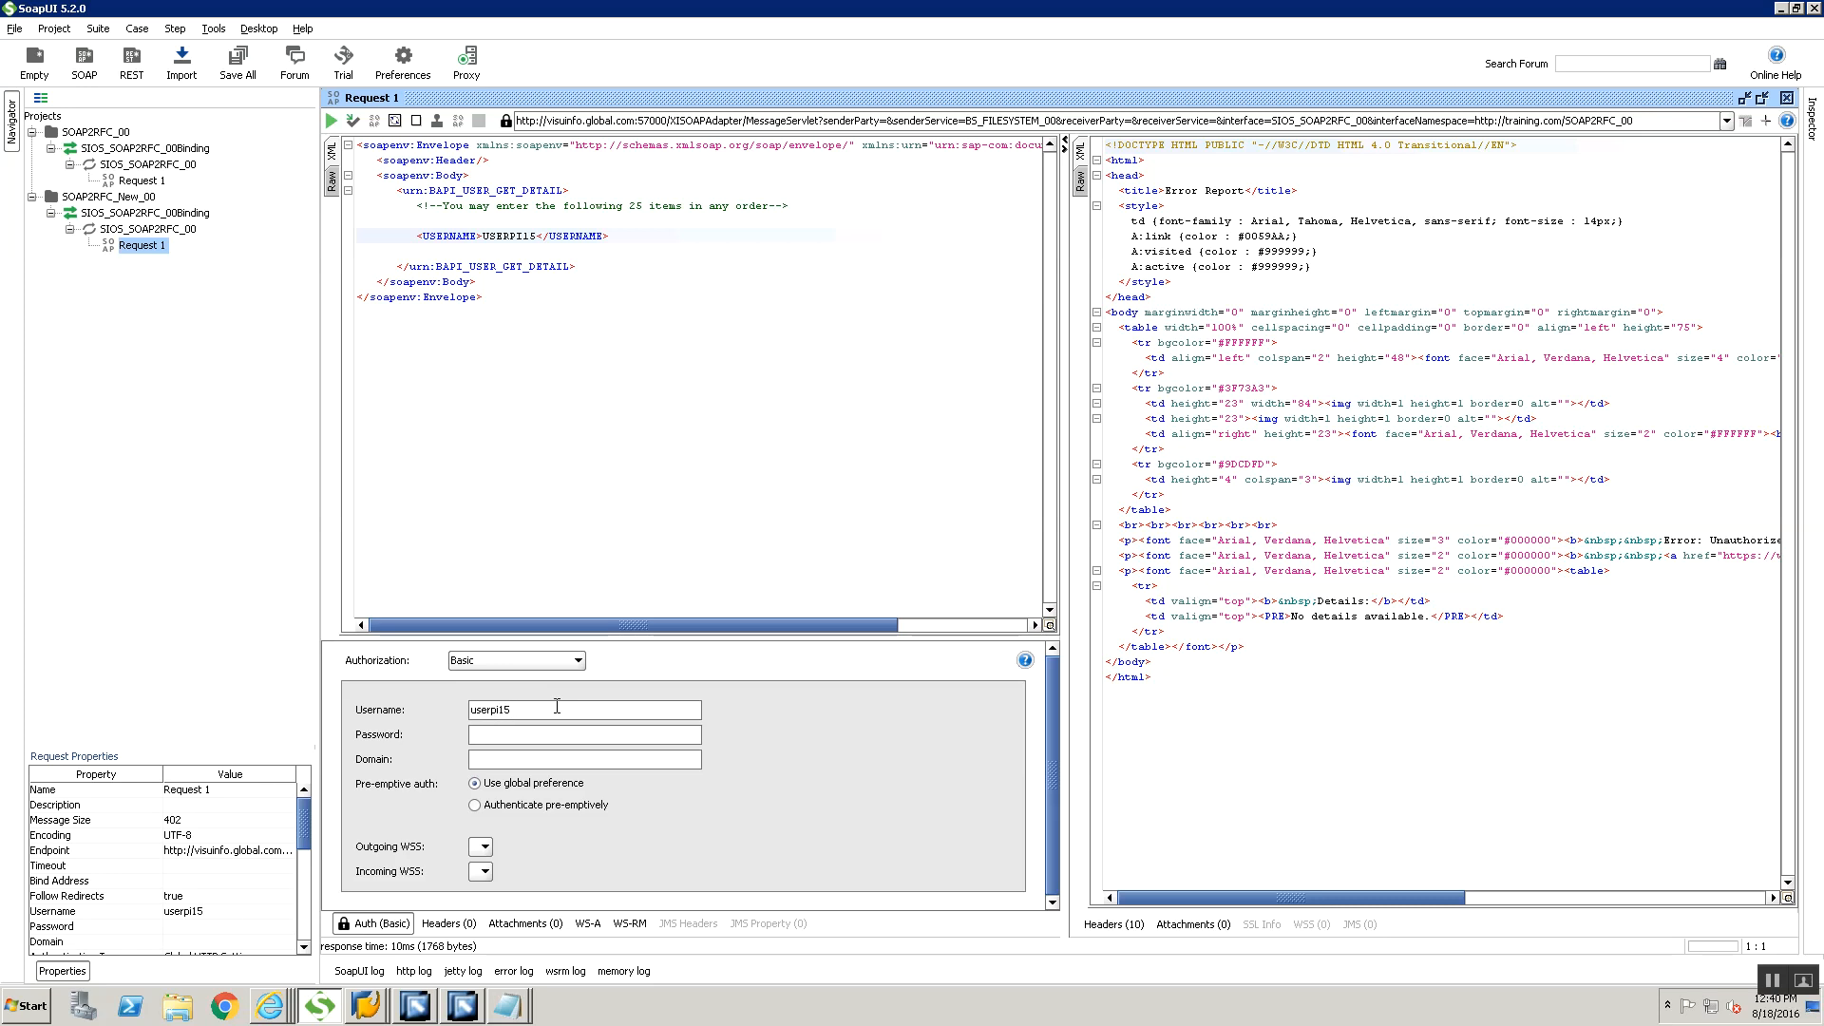
pyautogui.press('Tab')
pyautogui.write('***')
pyautogui.click(332, 121)
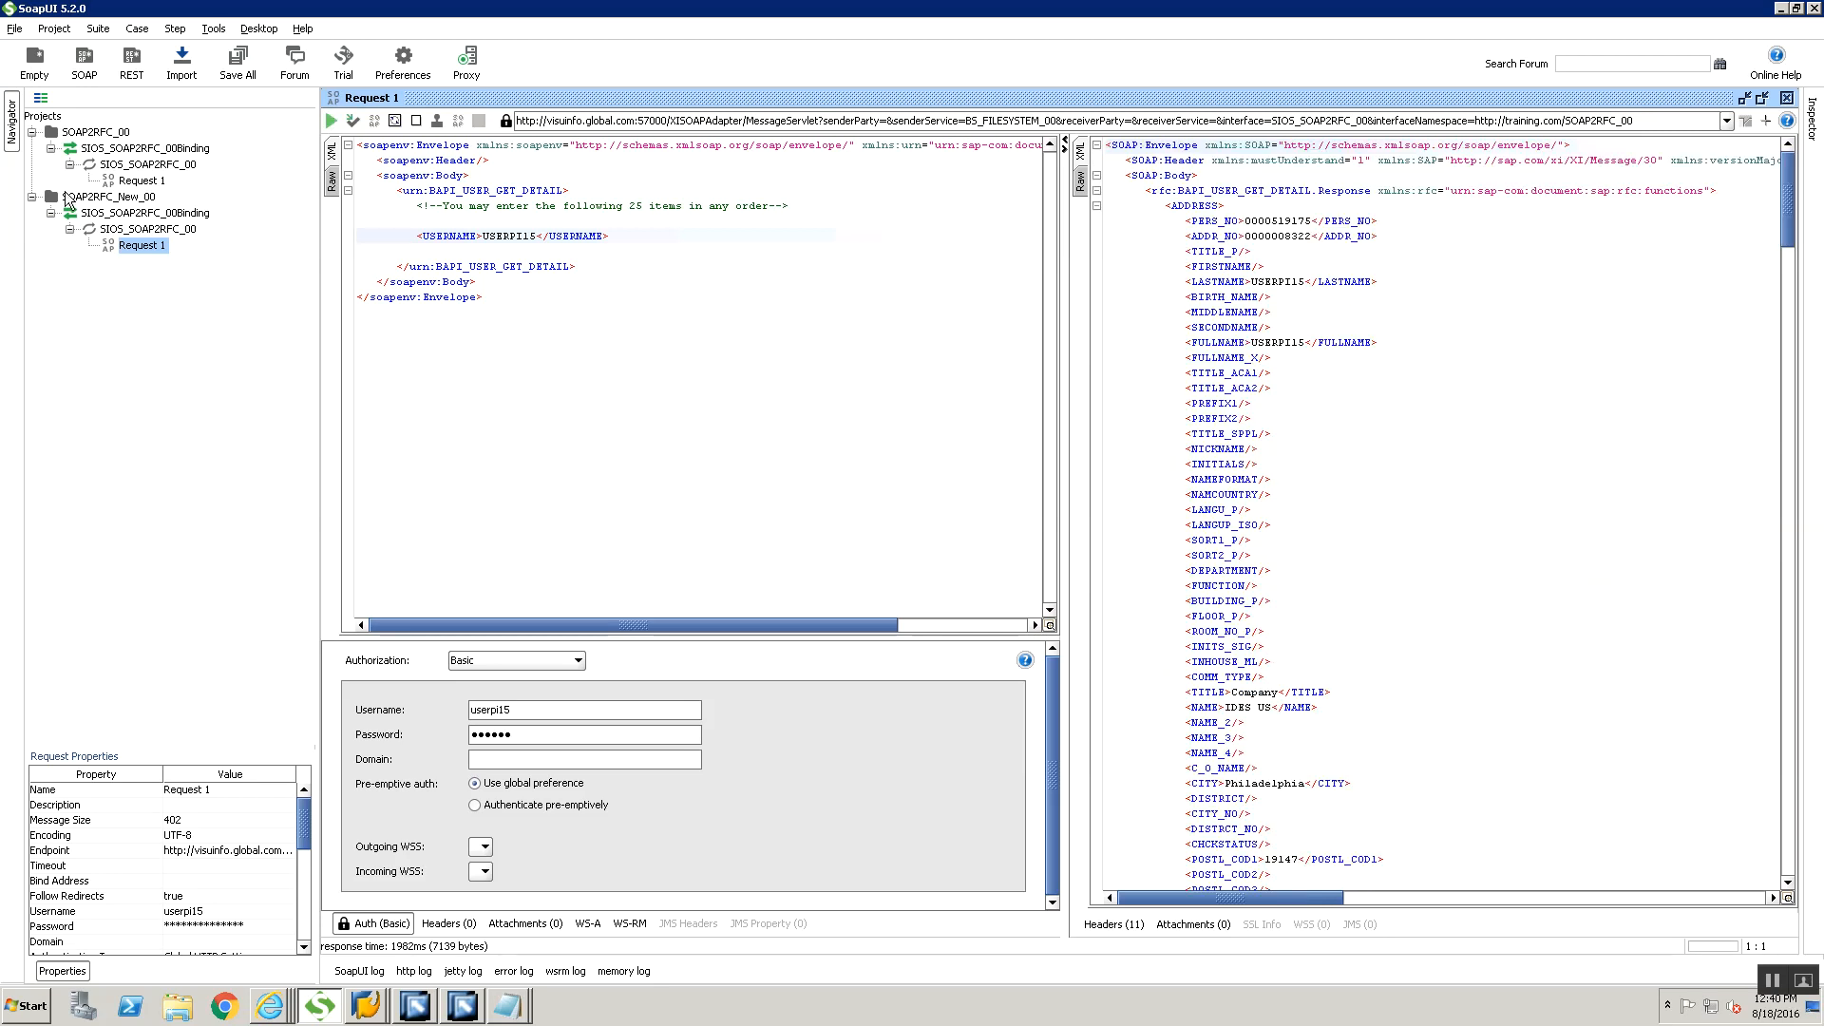
# Save the project as SOAP2RFC-00-soapui-project.xml in the Training folder and try to exit SoapUI
pyautogui.hotkey('ctrl', 's')
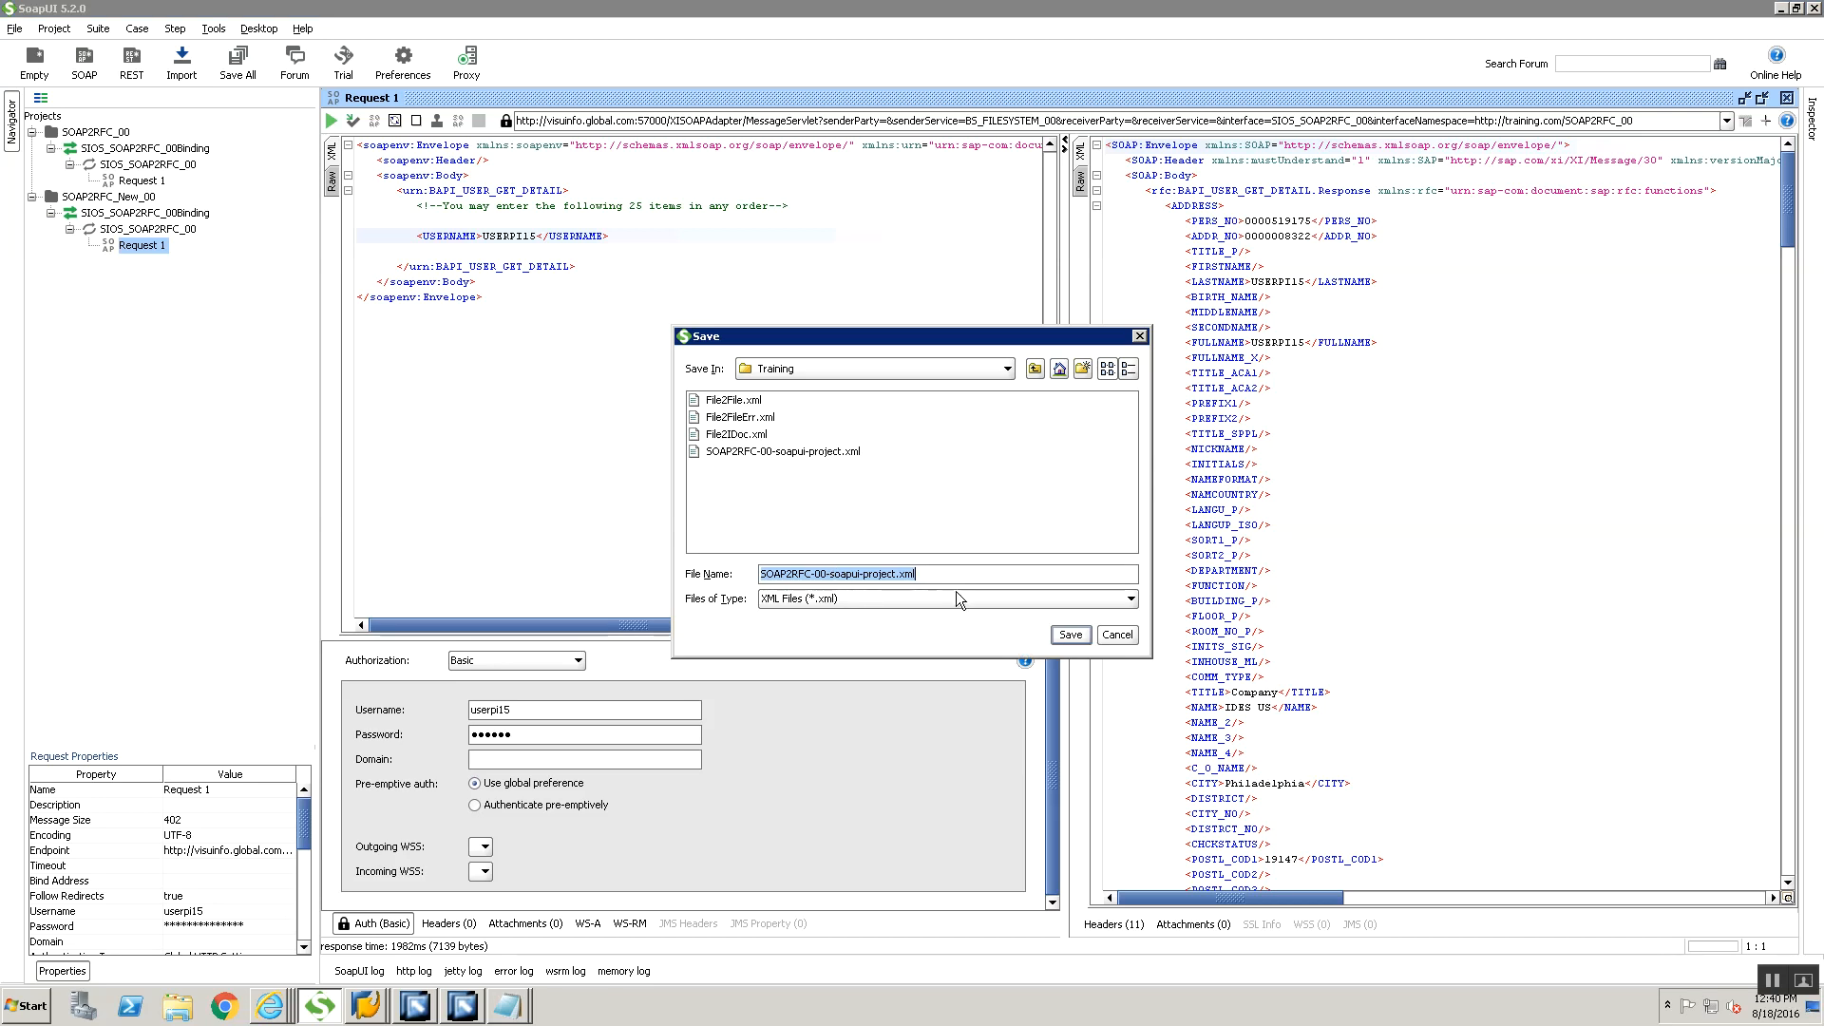
pyautogui.click(1068, 634)
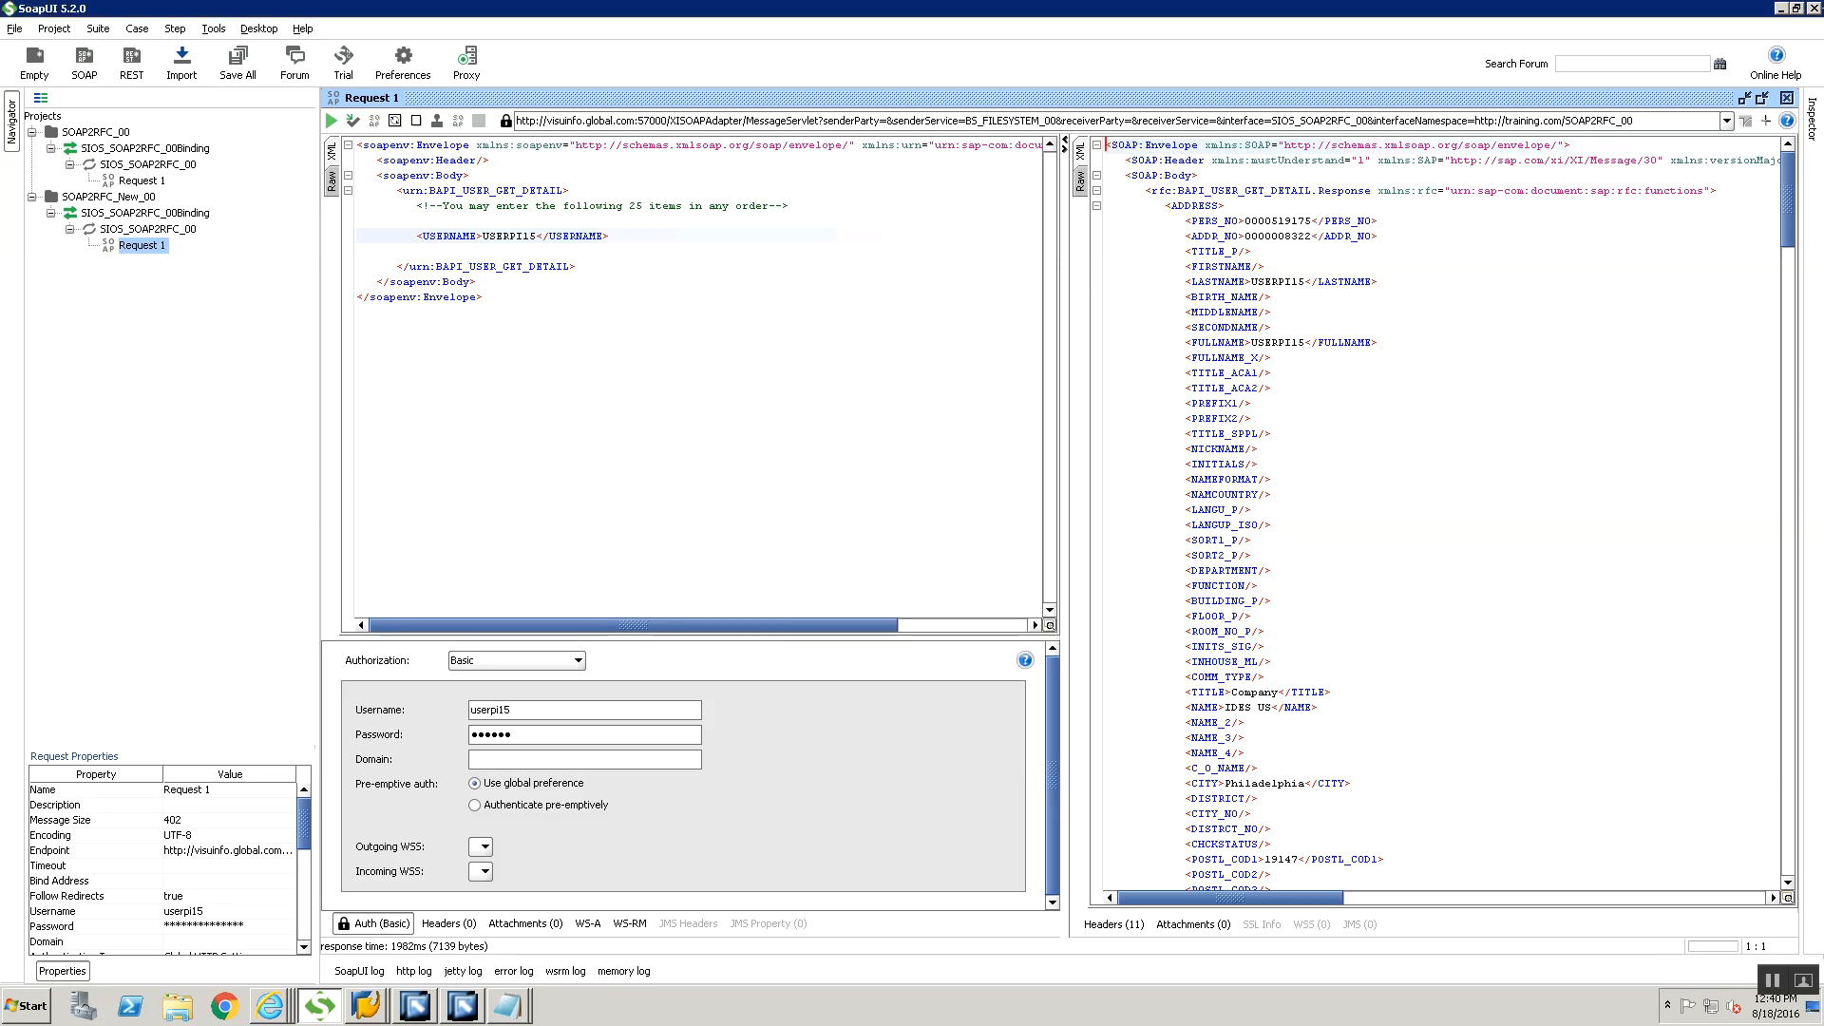
pyautogui.click(1813, 9)
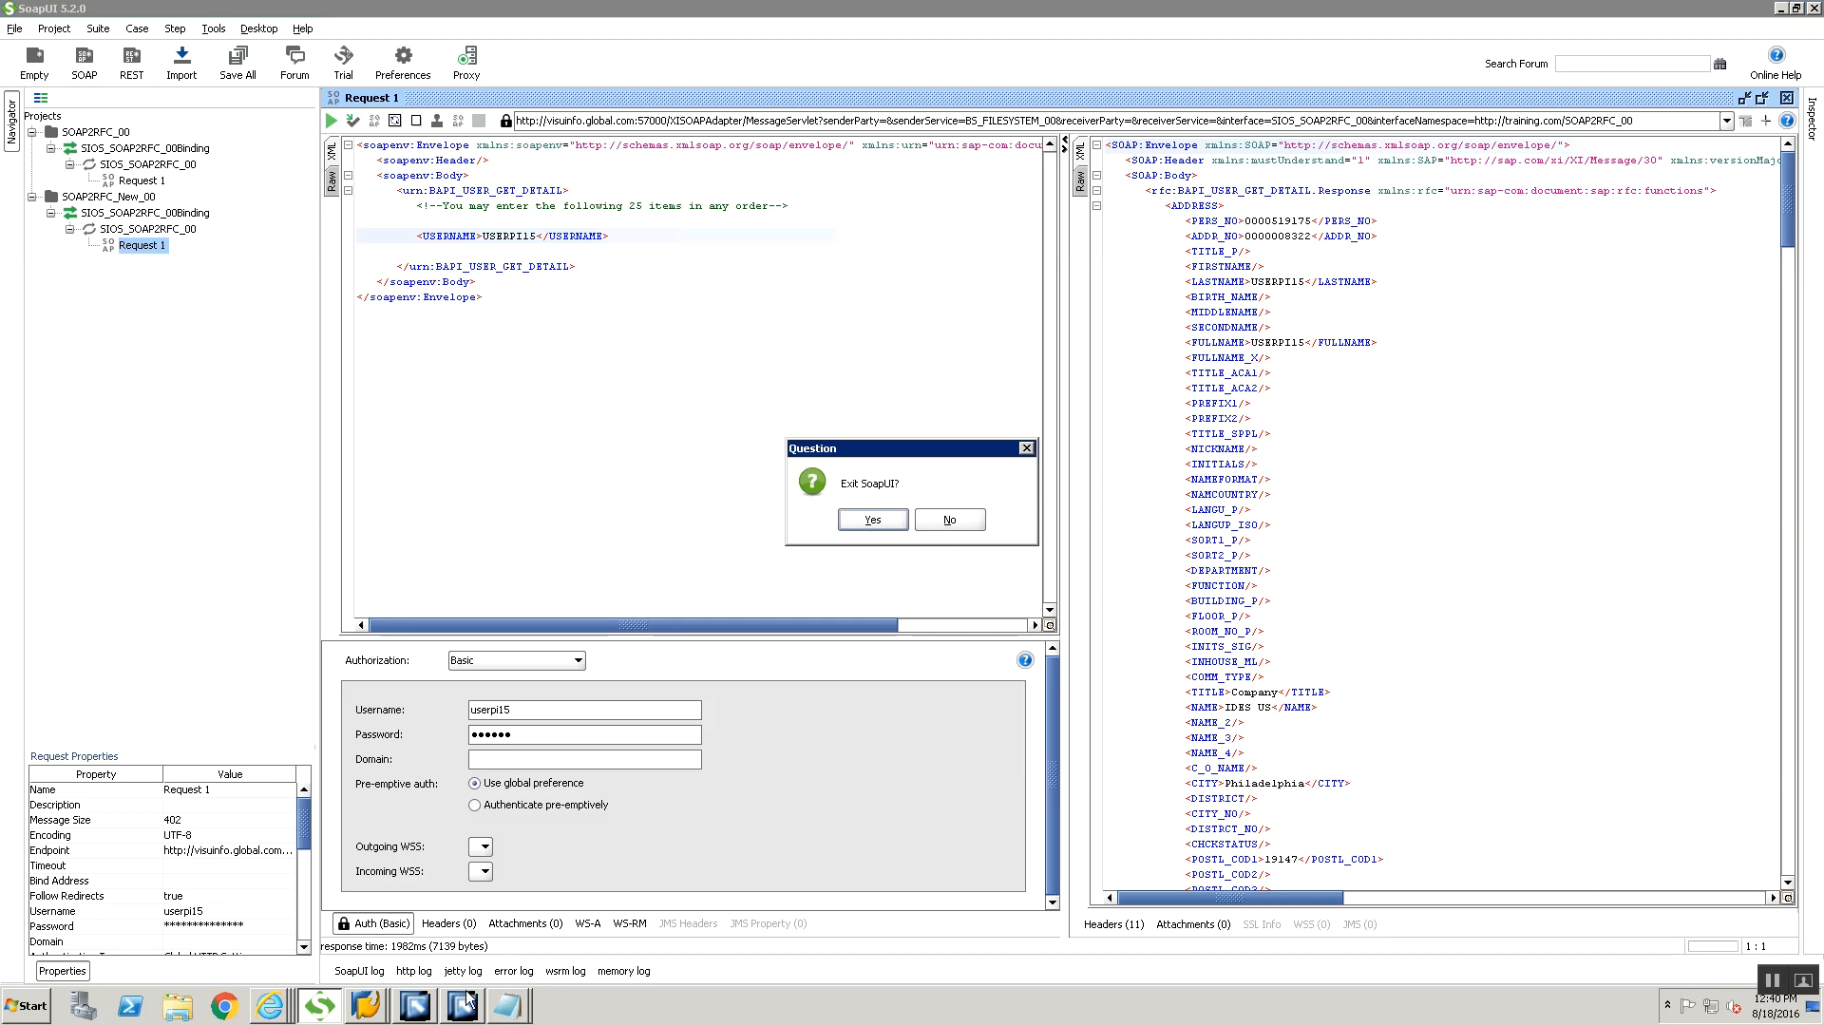
# Switch to Enterprise Services Builder and on to the Integration Builder with the SIOS_SOAP2RFC_00 sender agreement
pyautogui.click(426, 1016)
pyautogui.click(447, 1001)
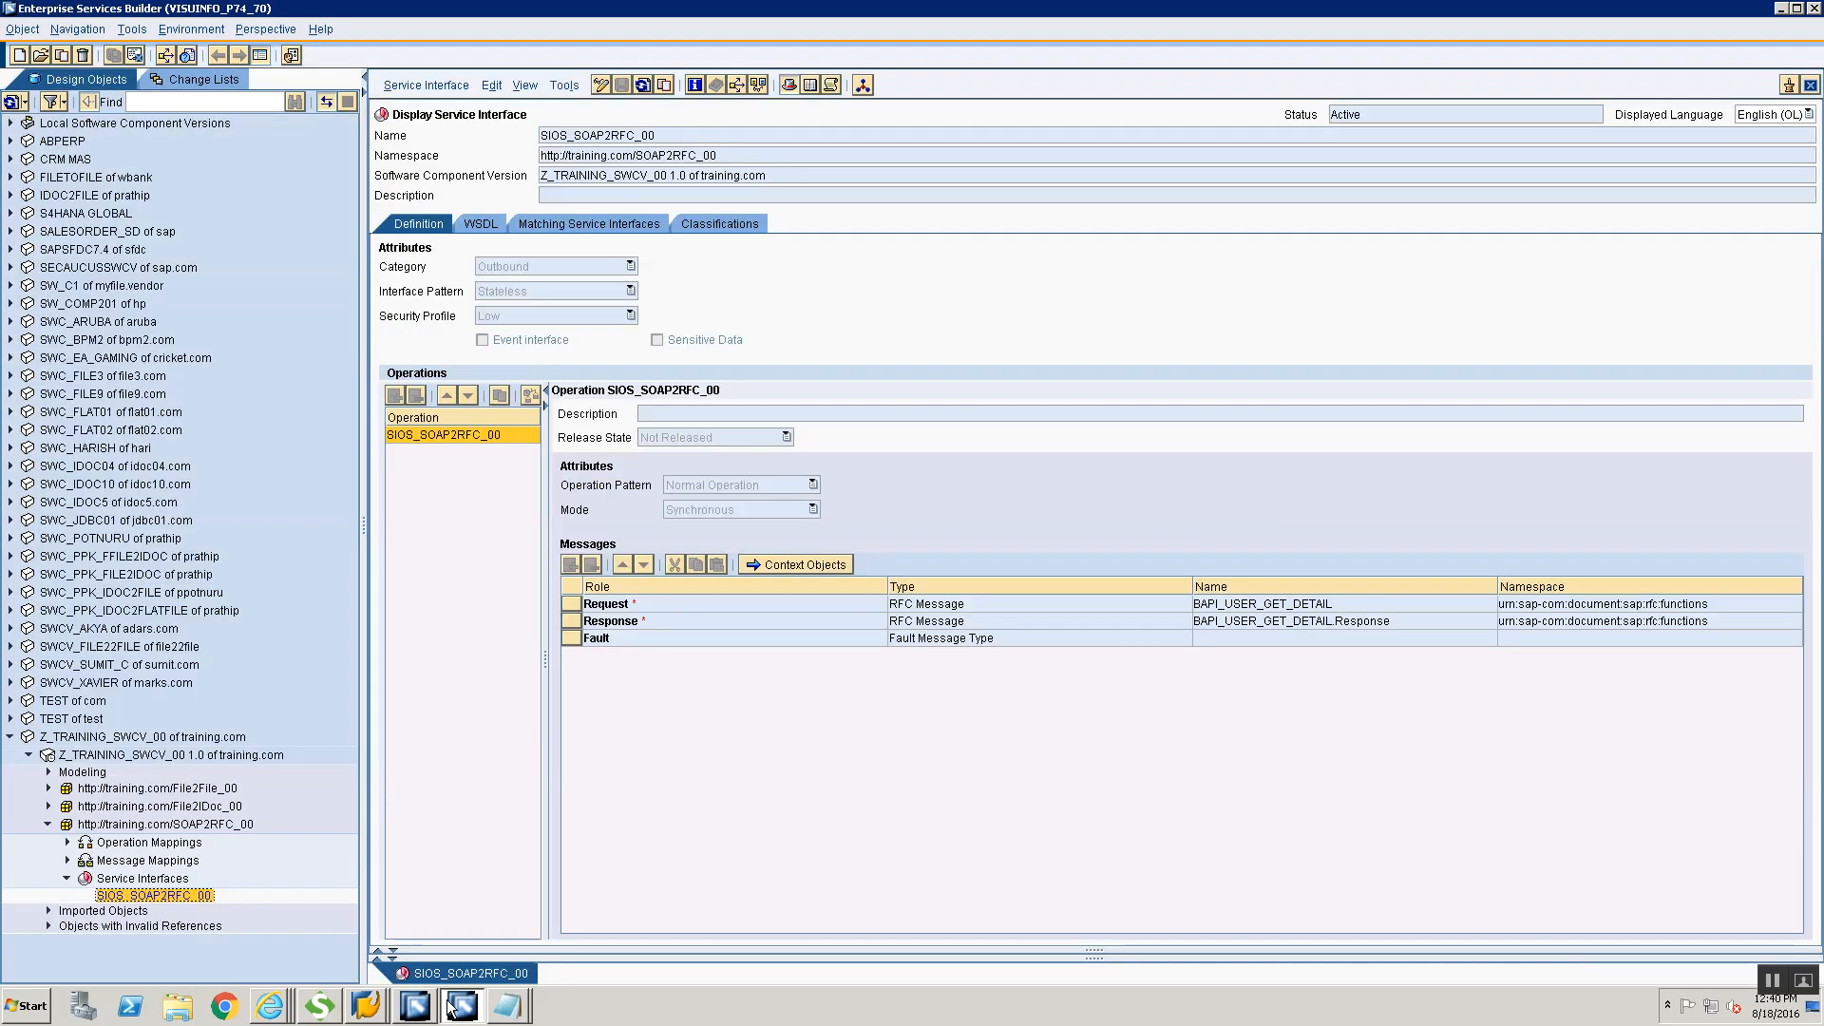
pyautogui.click(428, 1013)
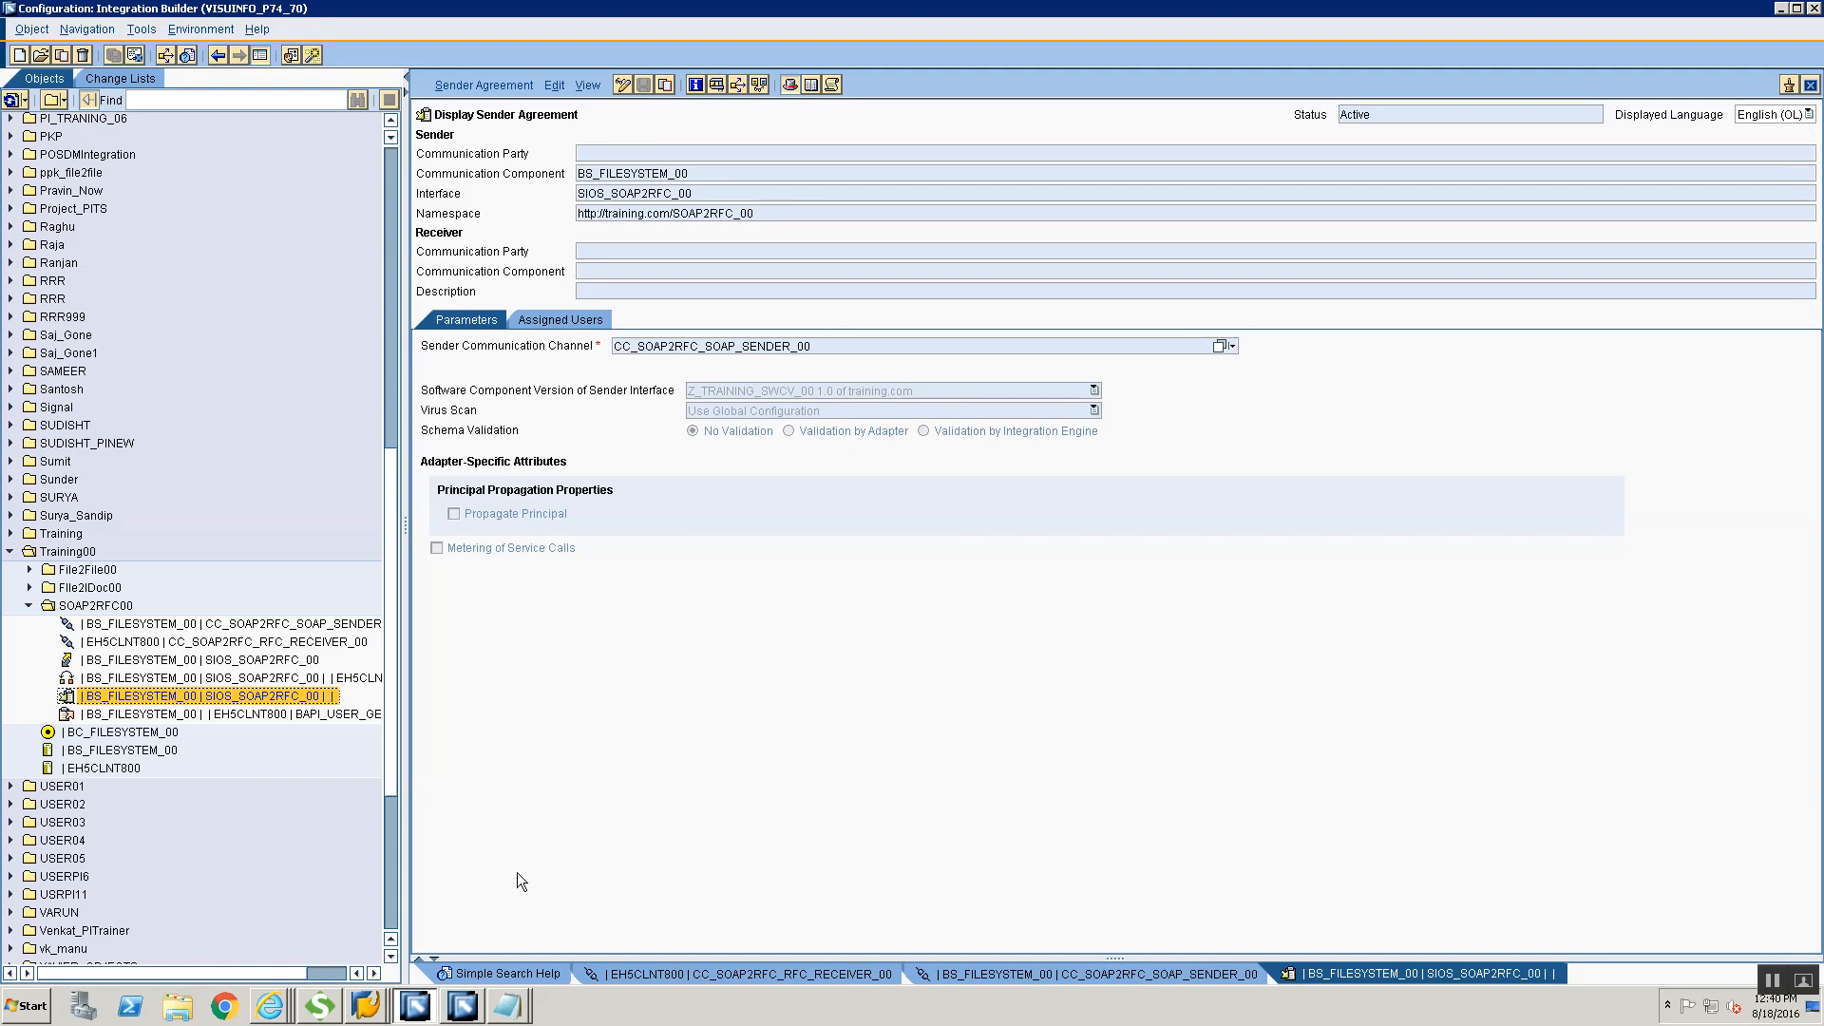